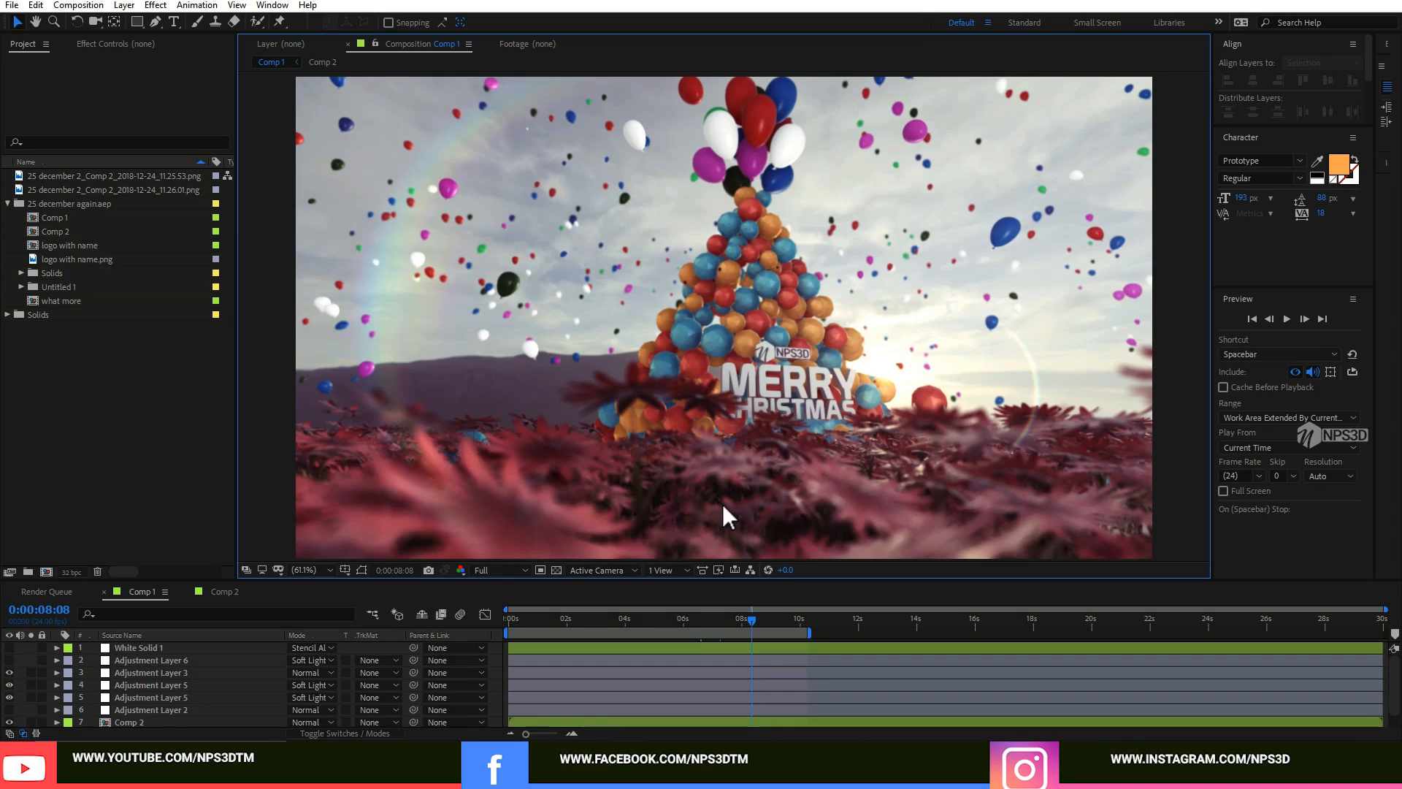
left_click(222, 454)
left_click(8, 204)
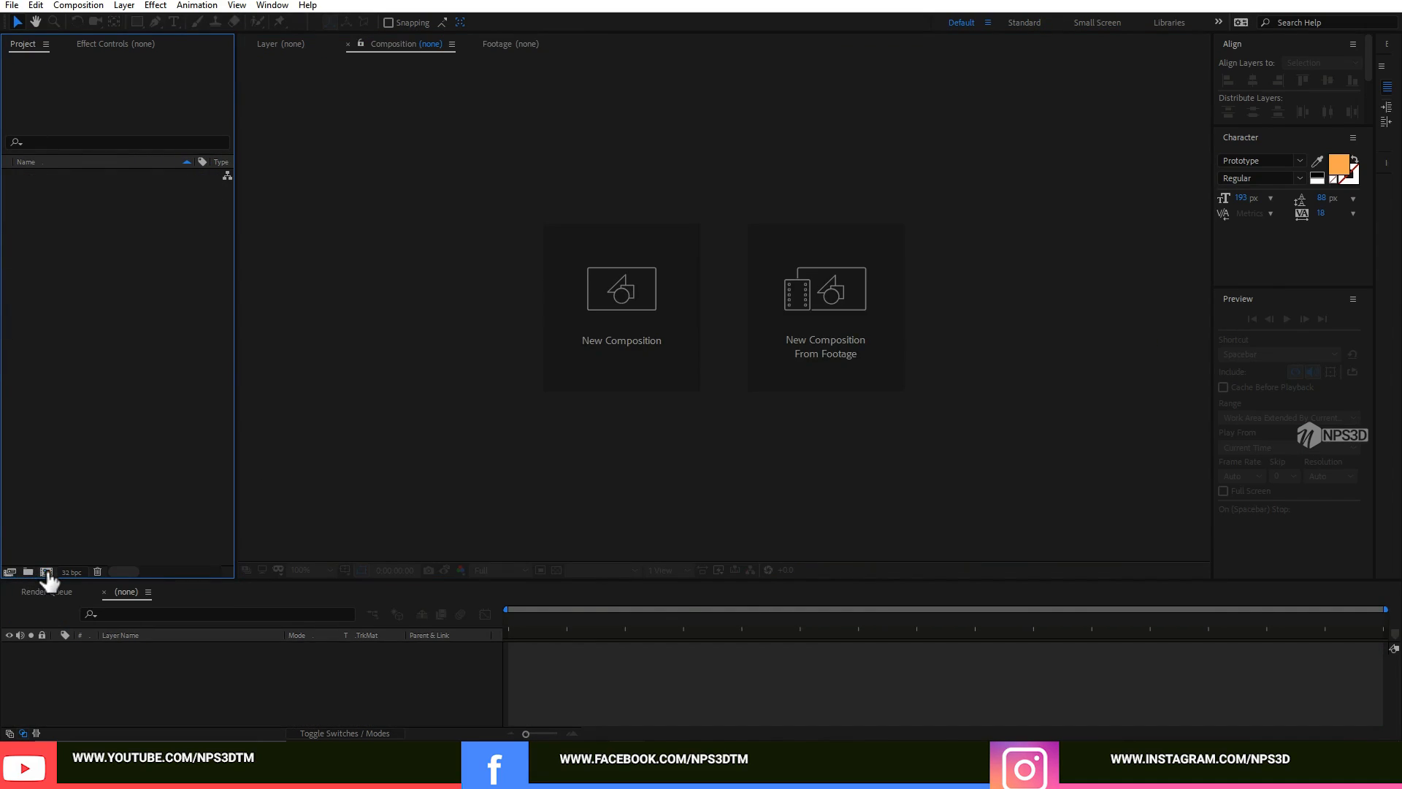
Create a new composition named "christmas tutorial" at 1280 x 720 px.
left_click(46, 572)
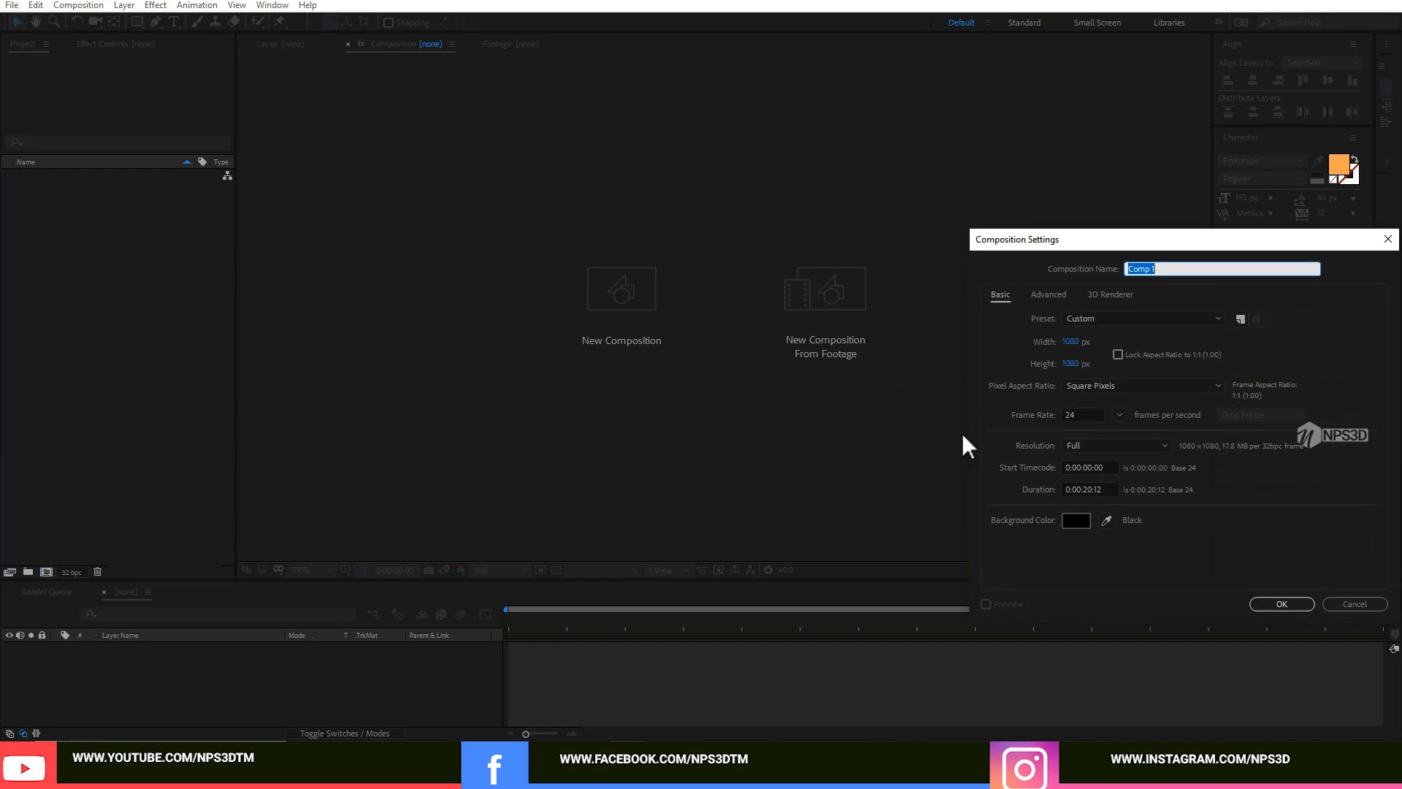
left_click_drag(1137, 245, 583, 185)
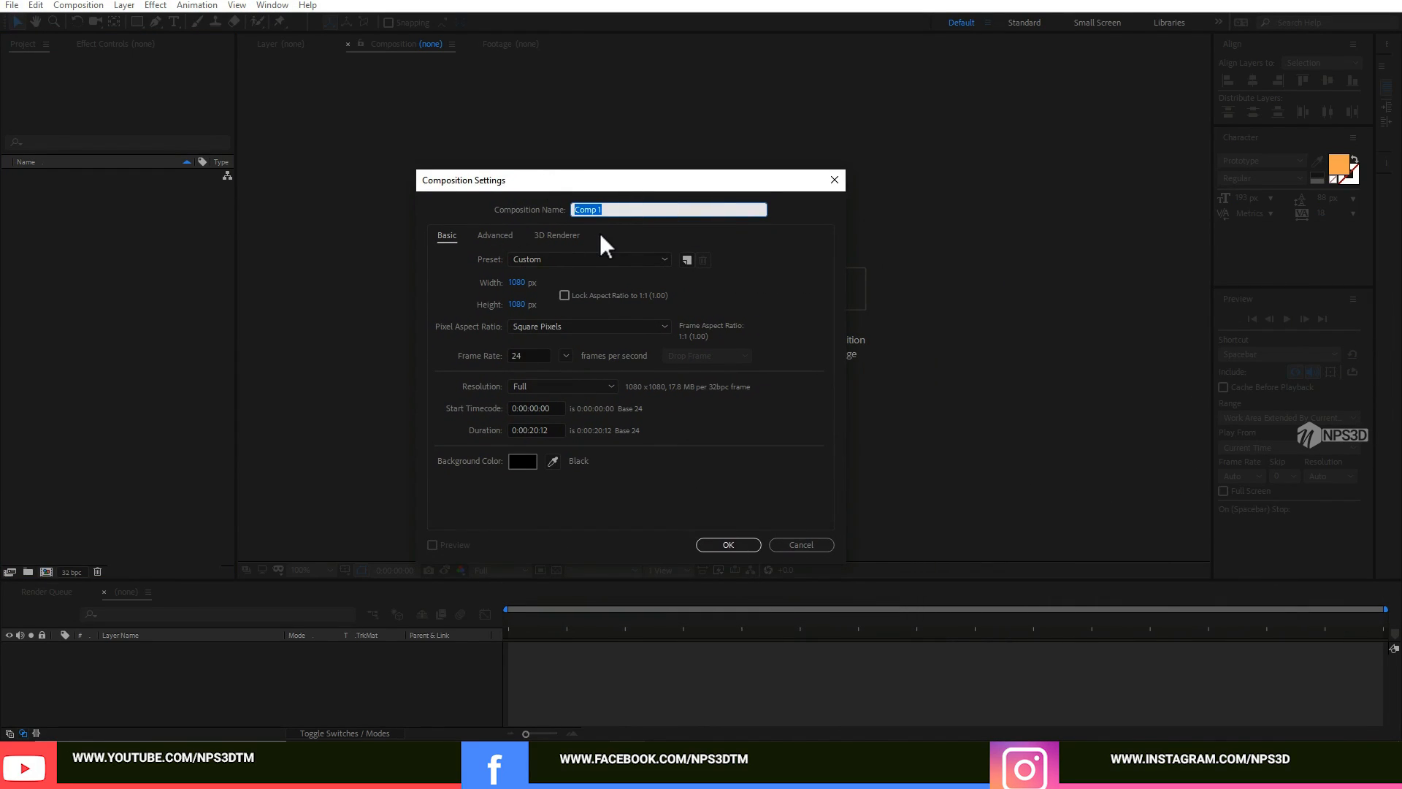
type("christmas tutorial")
left_click(517, 283)
type("1920")
left_click_drag(550, 285, 410, 297)
type("1280")
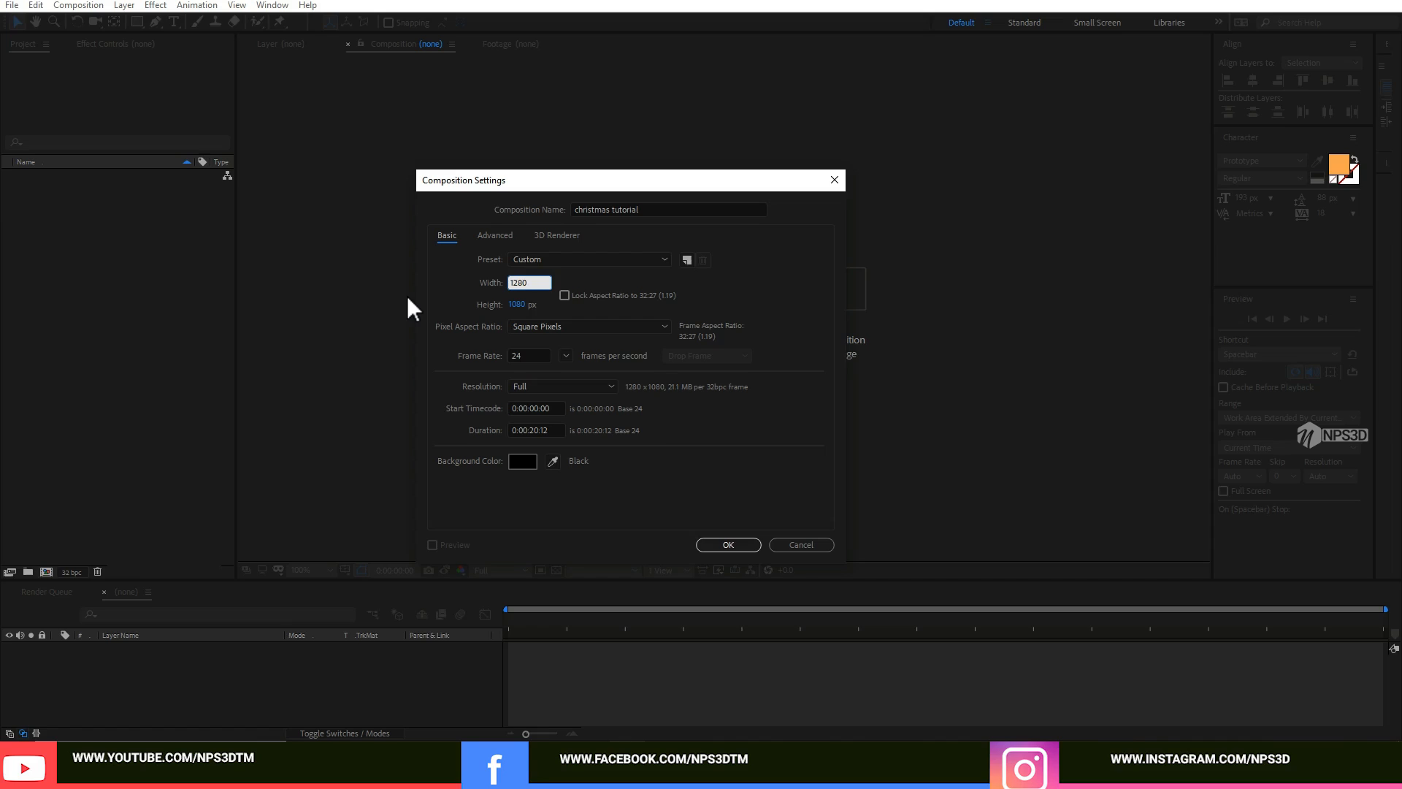
key("Tab")
type("720")
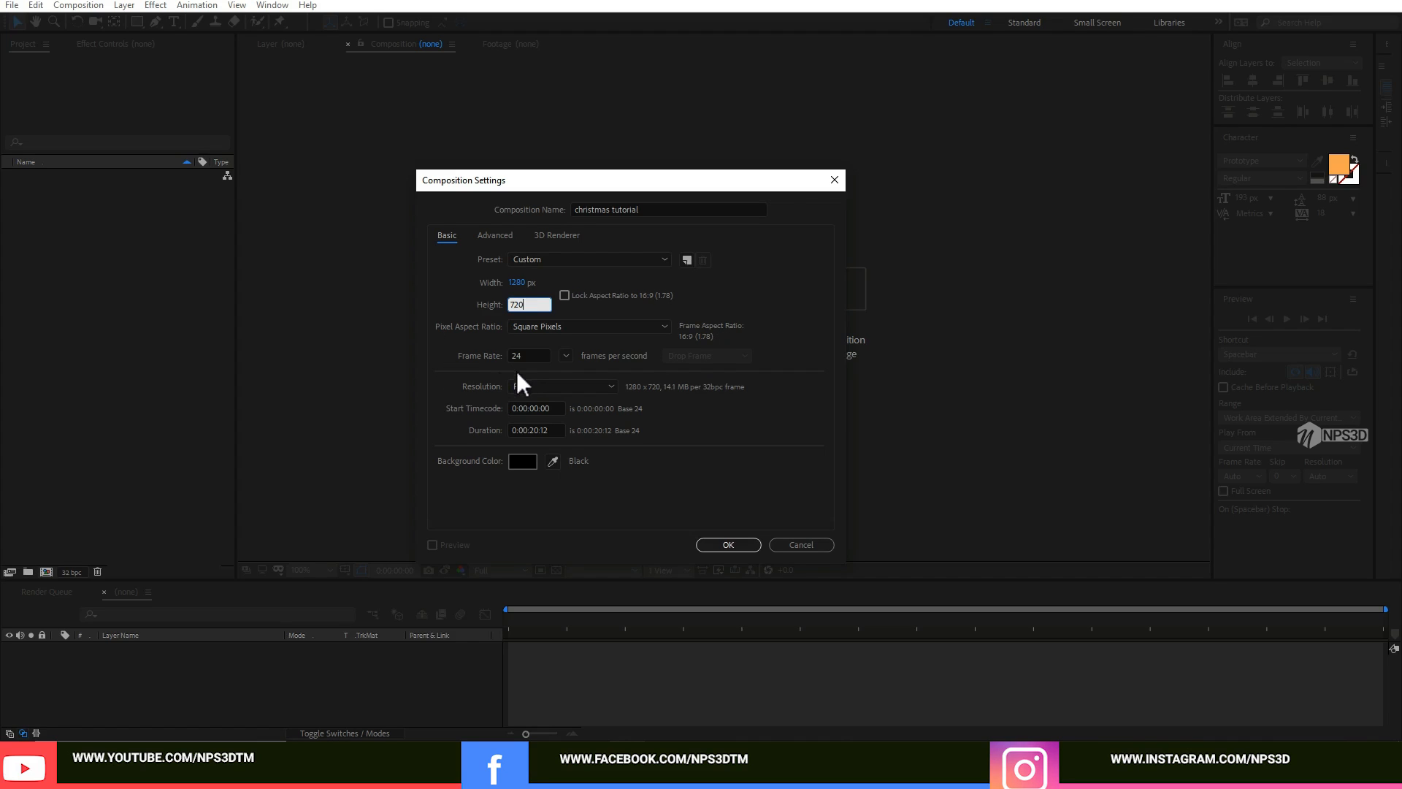
key("Tab")
key("Return")
Change the christmas tutorial composition's size to 1920 x 1080 px.
left_click(78, 5)
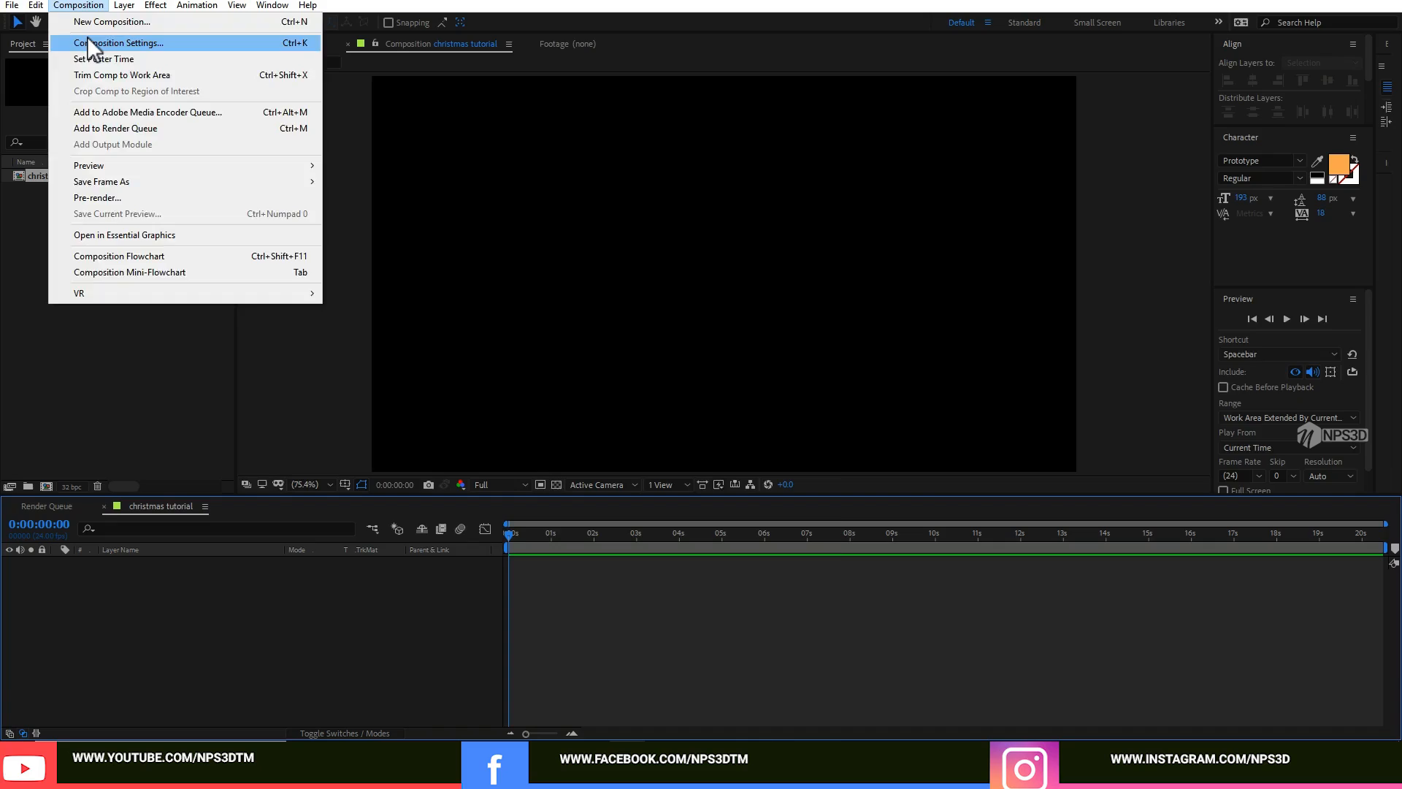
left_click(117, 43)
left_click(520, 282)
type("192")
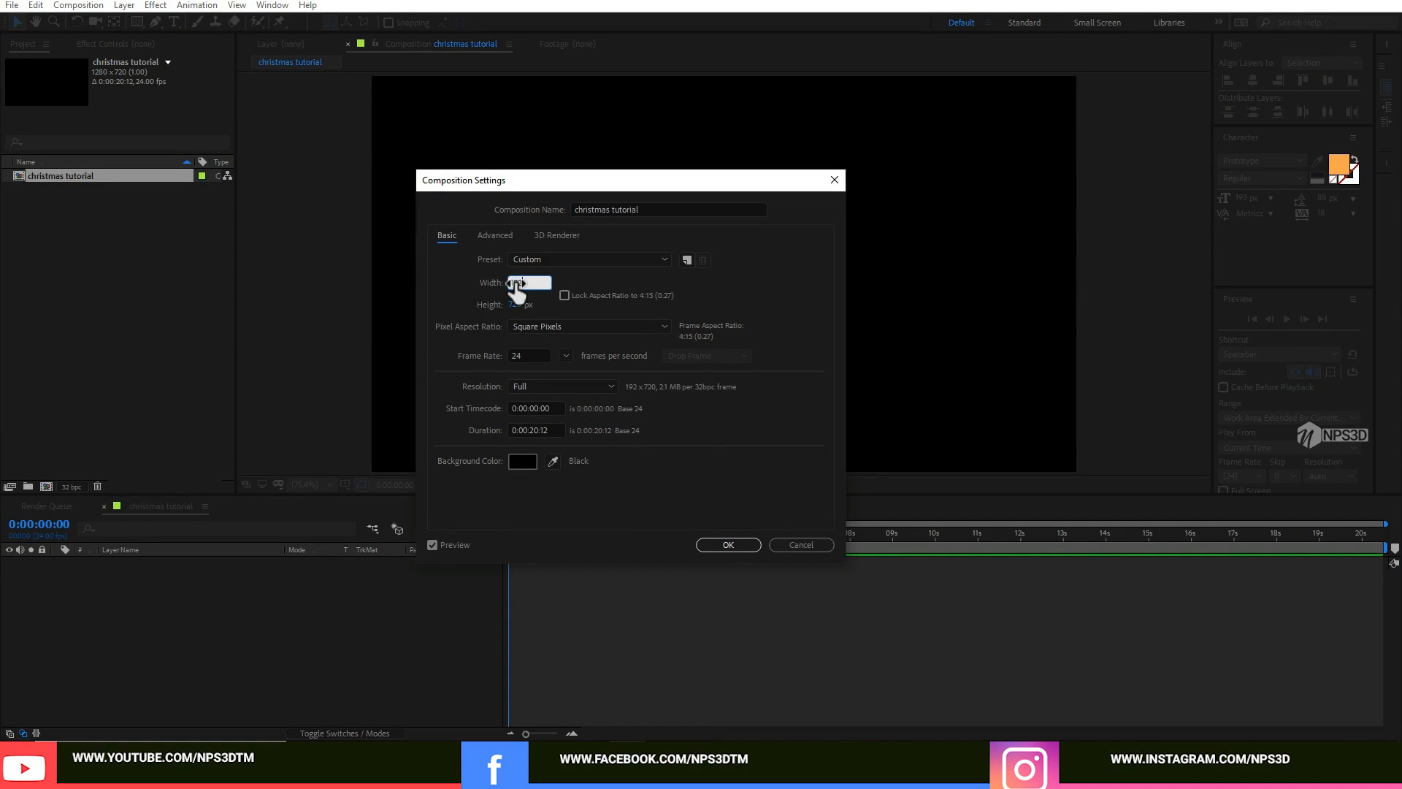
type("0")
key("Tab")
type("1080")
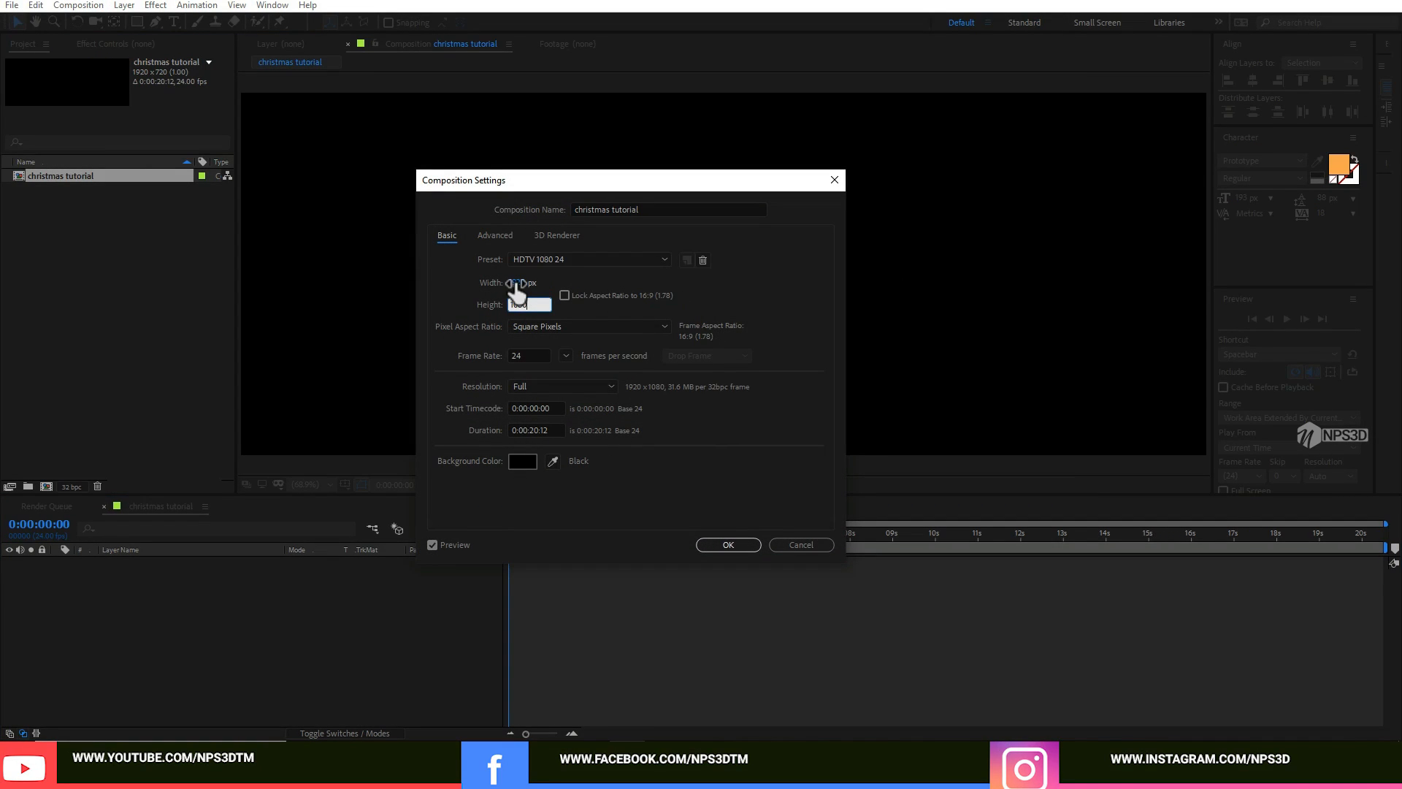
key("Return")
Add a white solid layer named "e3d\" that matches the composition size.
right_click(154, 641)
right_click(111, 628)
mouse_move(219, 468)
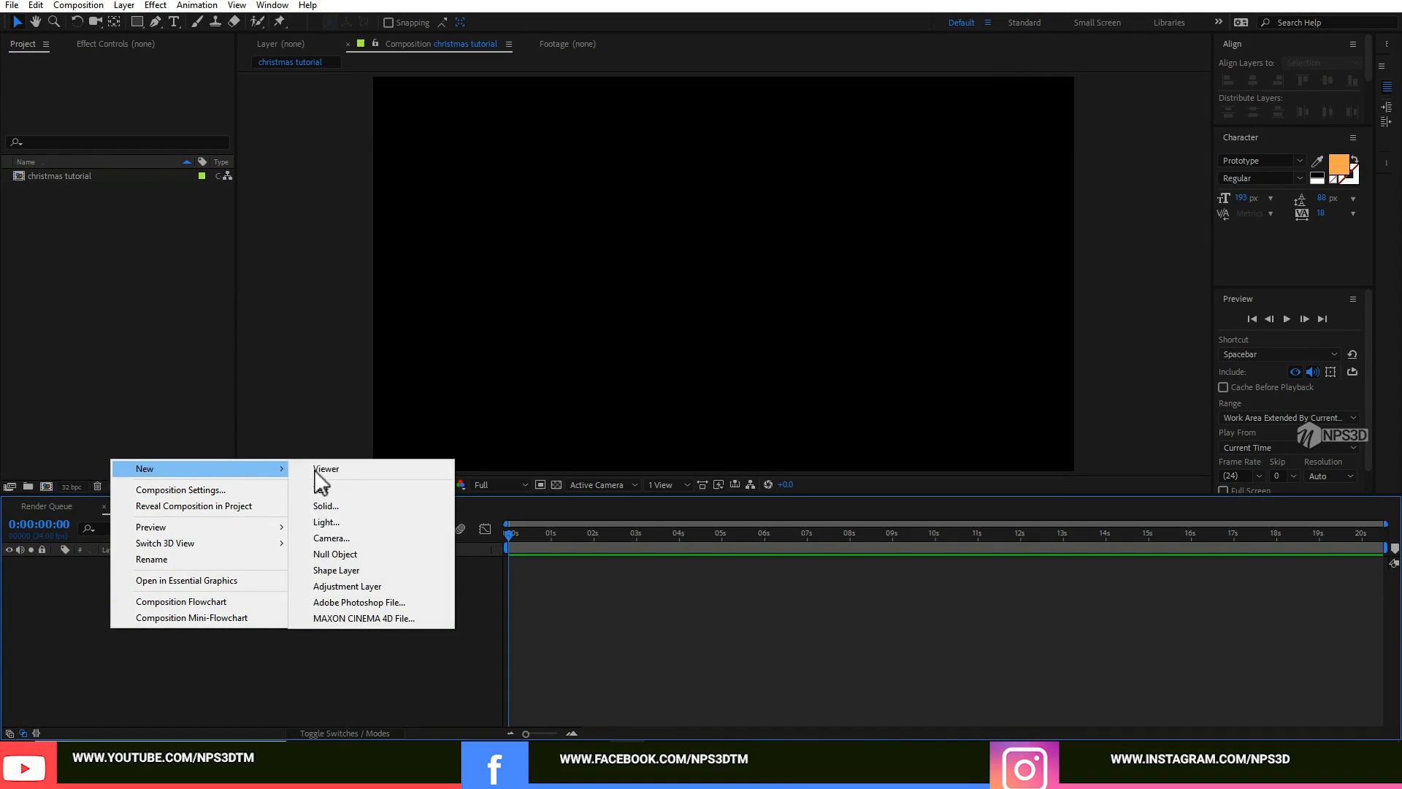
left_click(341, 521)
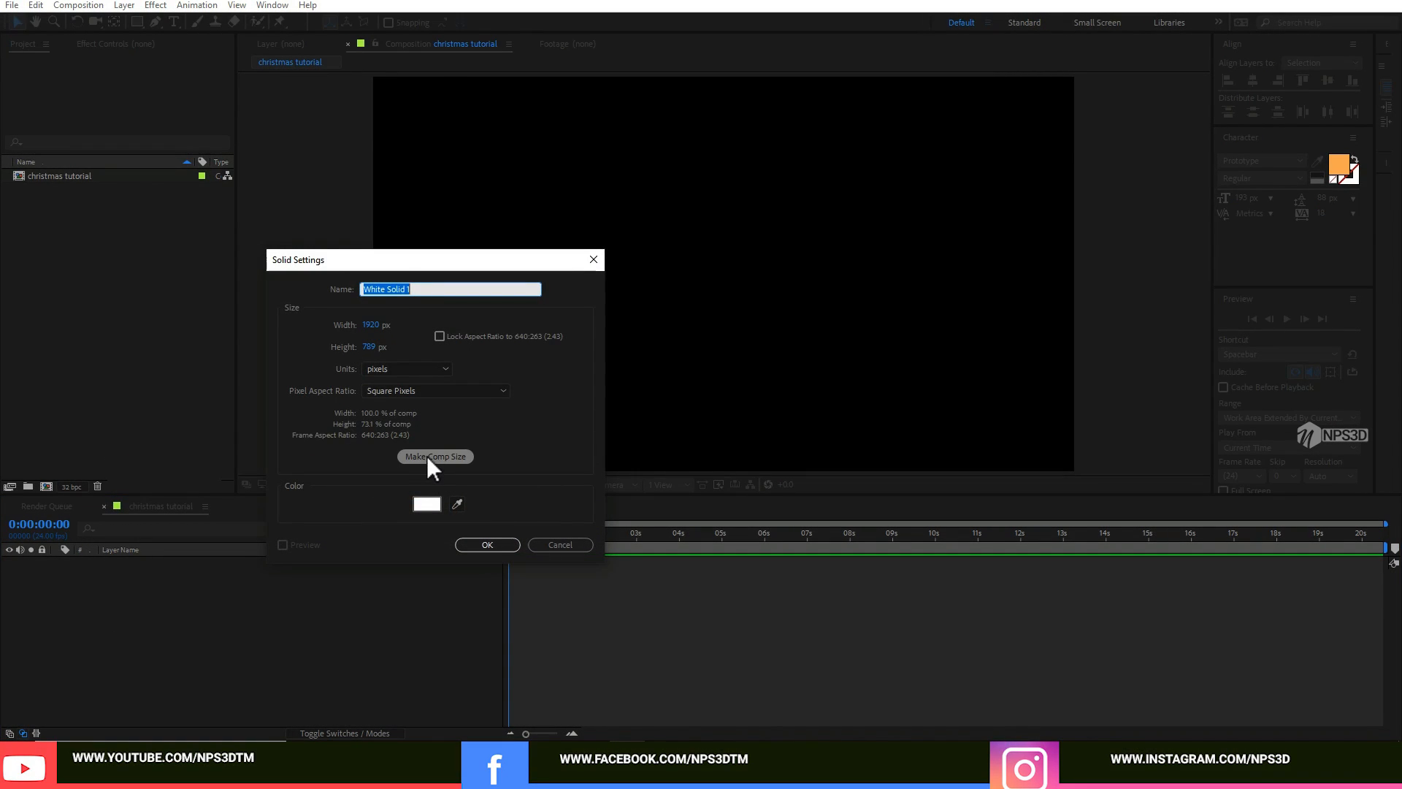
left_click(428, 459)
left_click_drag(414, 289, 228, 282)
type("e3d\\")
key("Return")
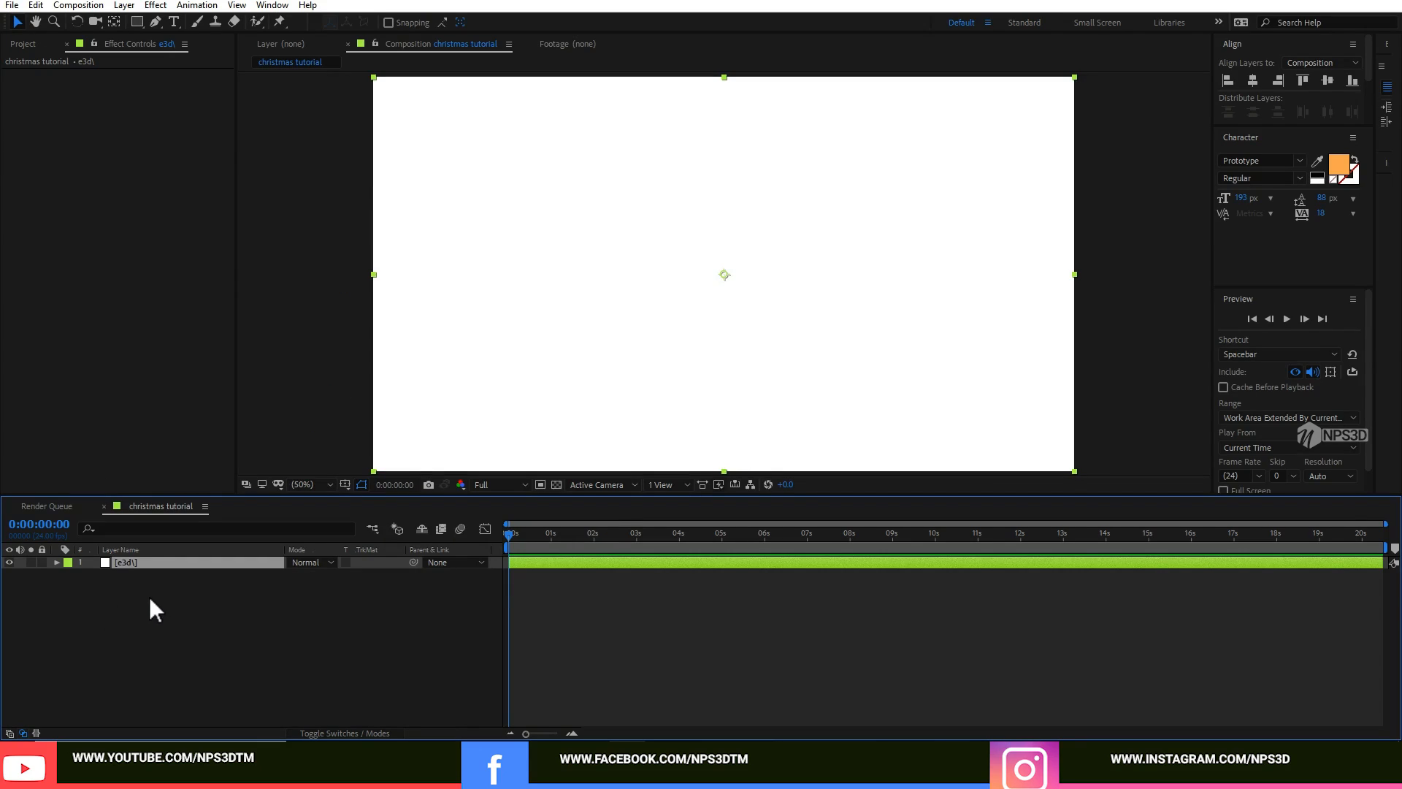
key("ctrl+space")
type("e3d")
key("Return")
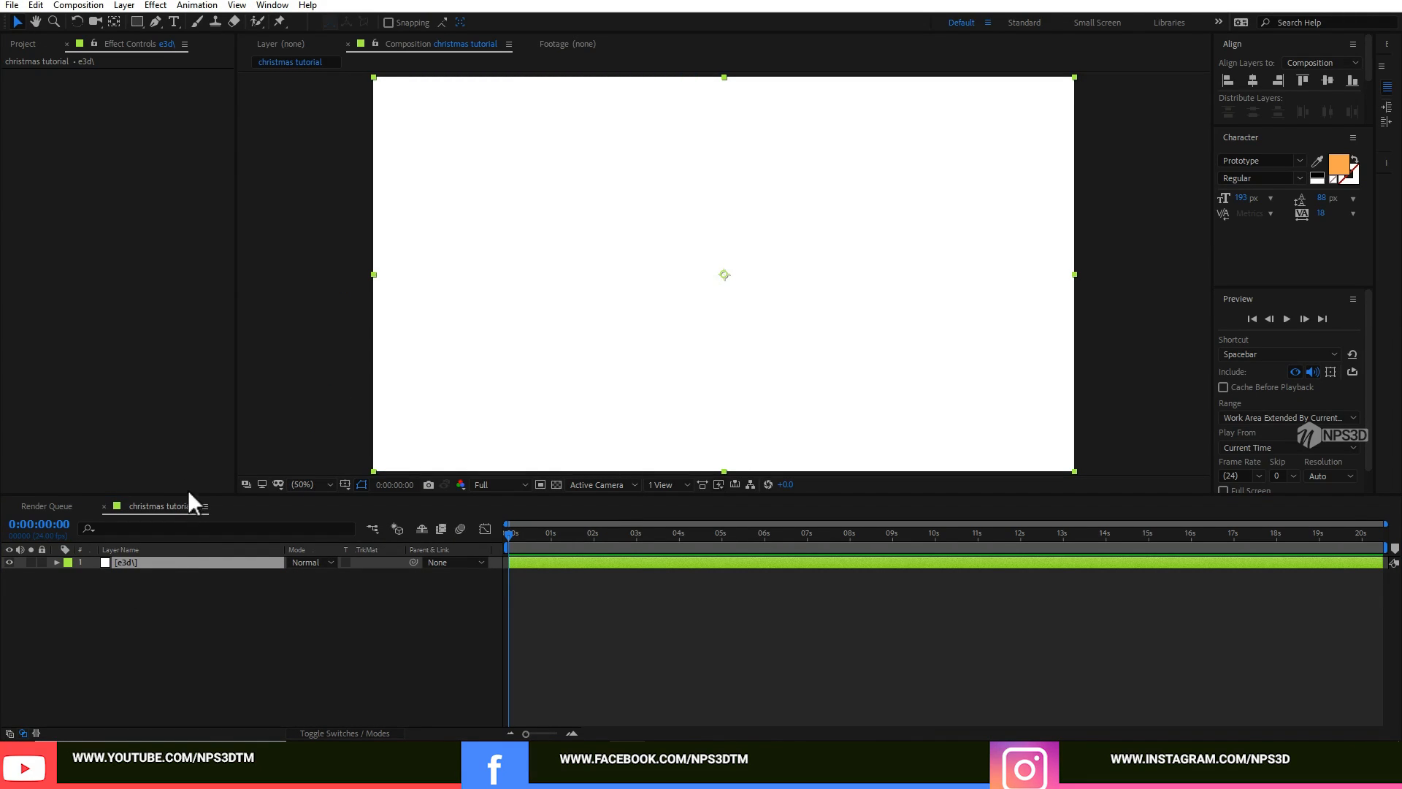
Apply the Element effect to the e3d\ solid layer.
key("ctrl+space")
type("ele")
key("Return")
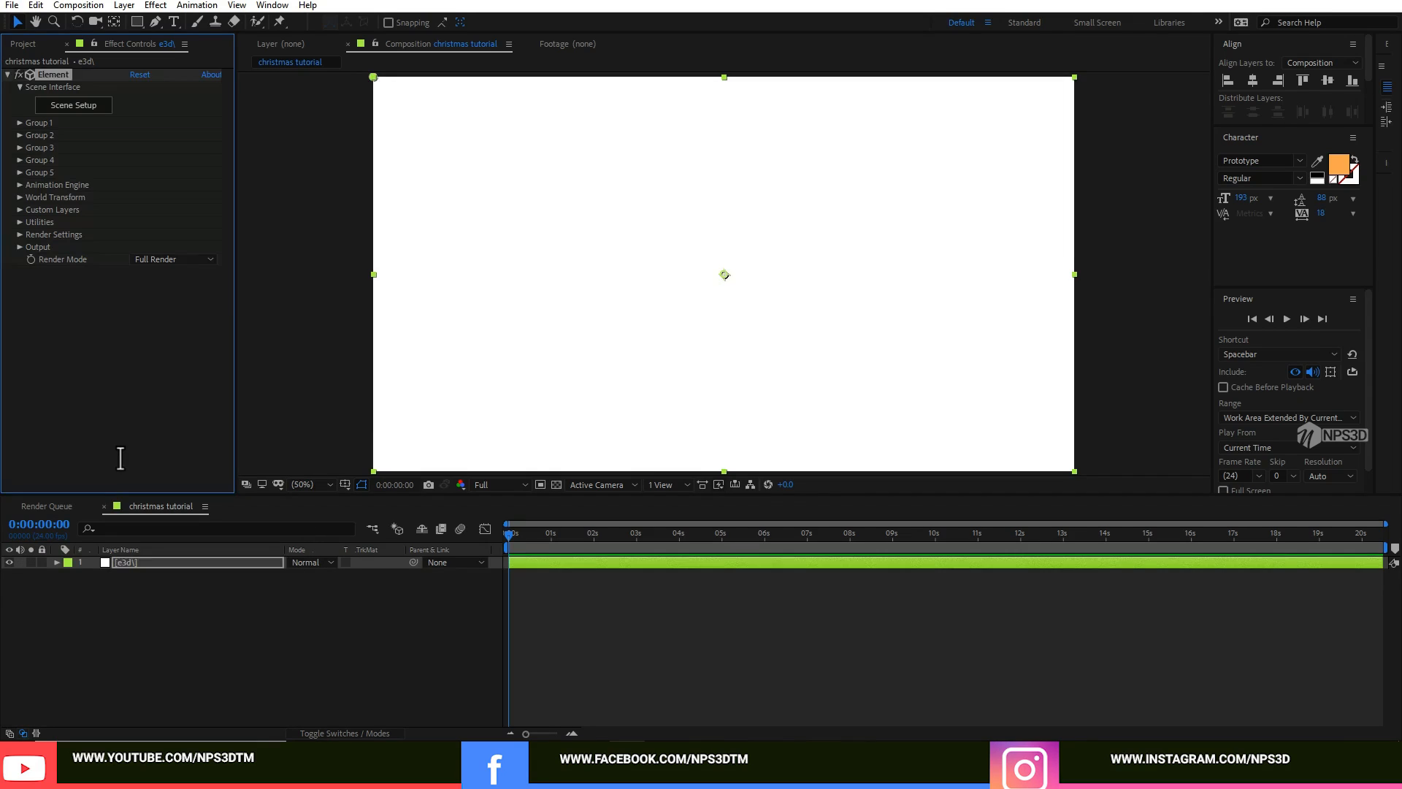
left_click(218, 593)
left_click(137, 563)
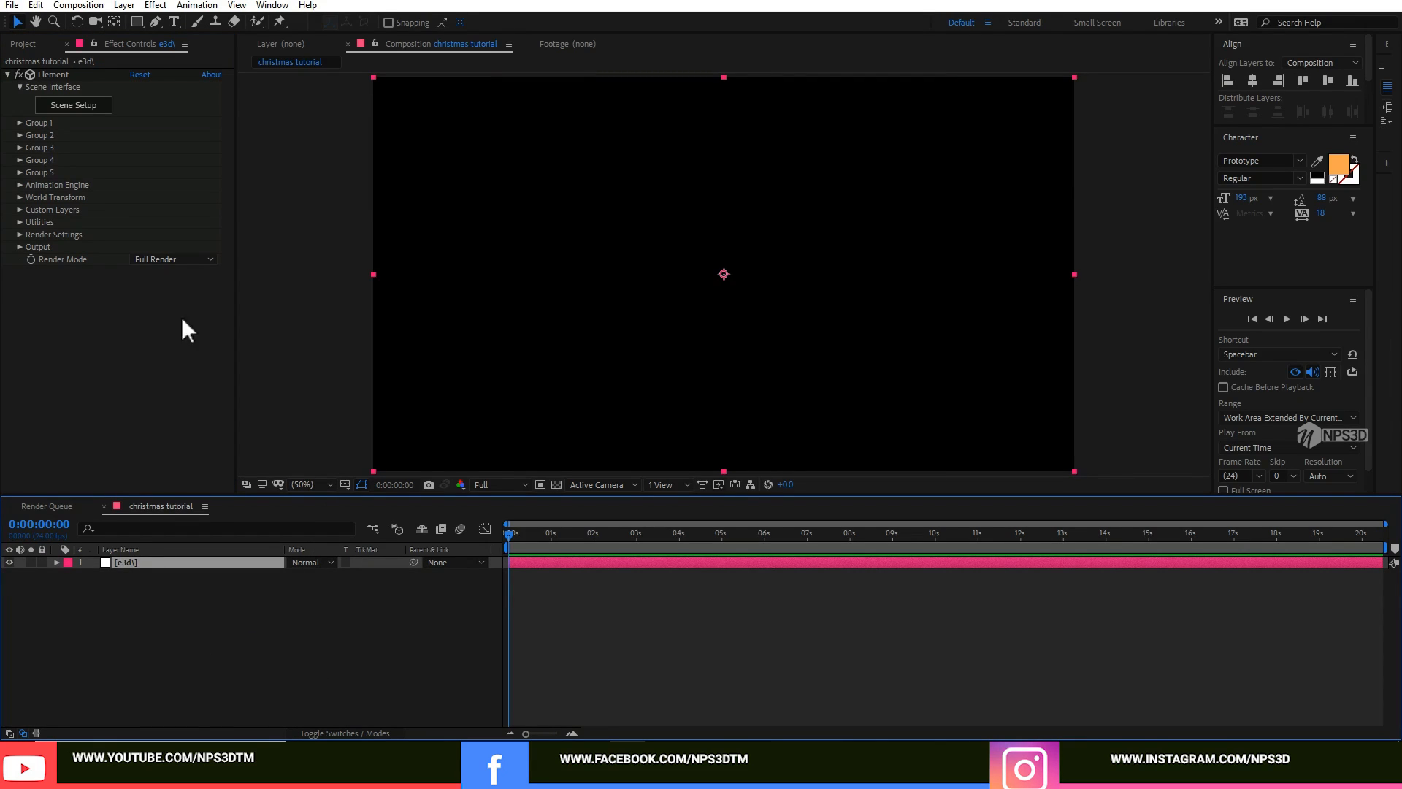
Open Element's scene setup and import xmash tree.obj from the cinema 4d folder with the default import preferences.
left_click(71, 106)
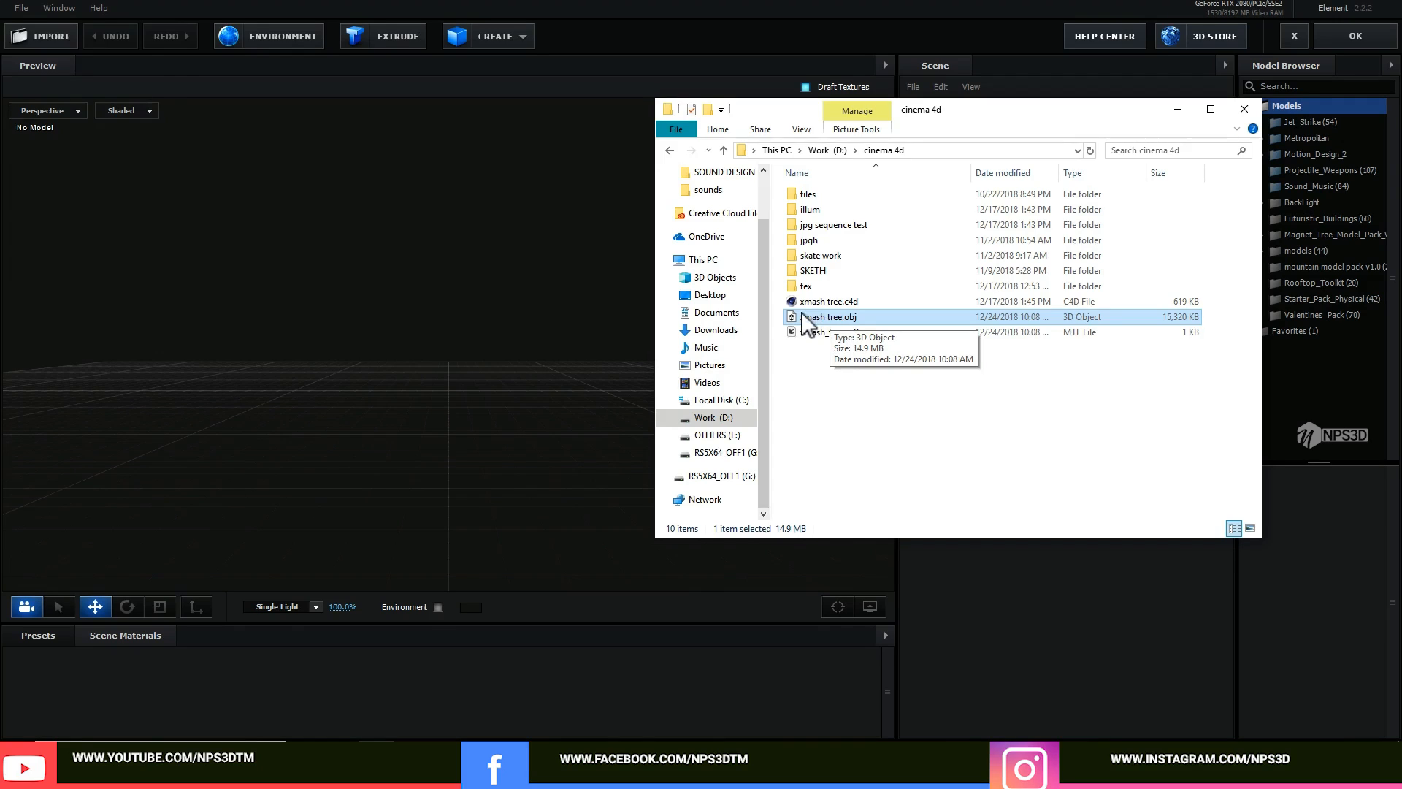
left_click(21, 7)
mouse_move(44, 26)
left_click(295, 27)
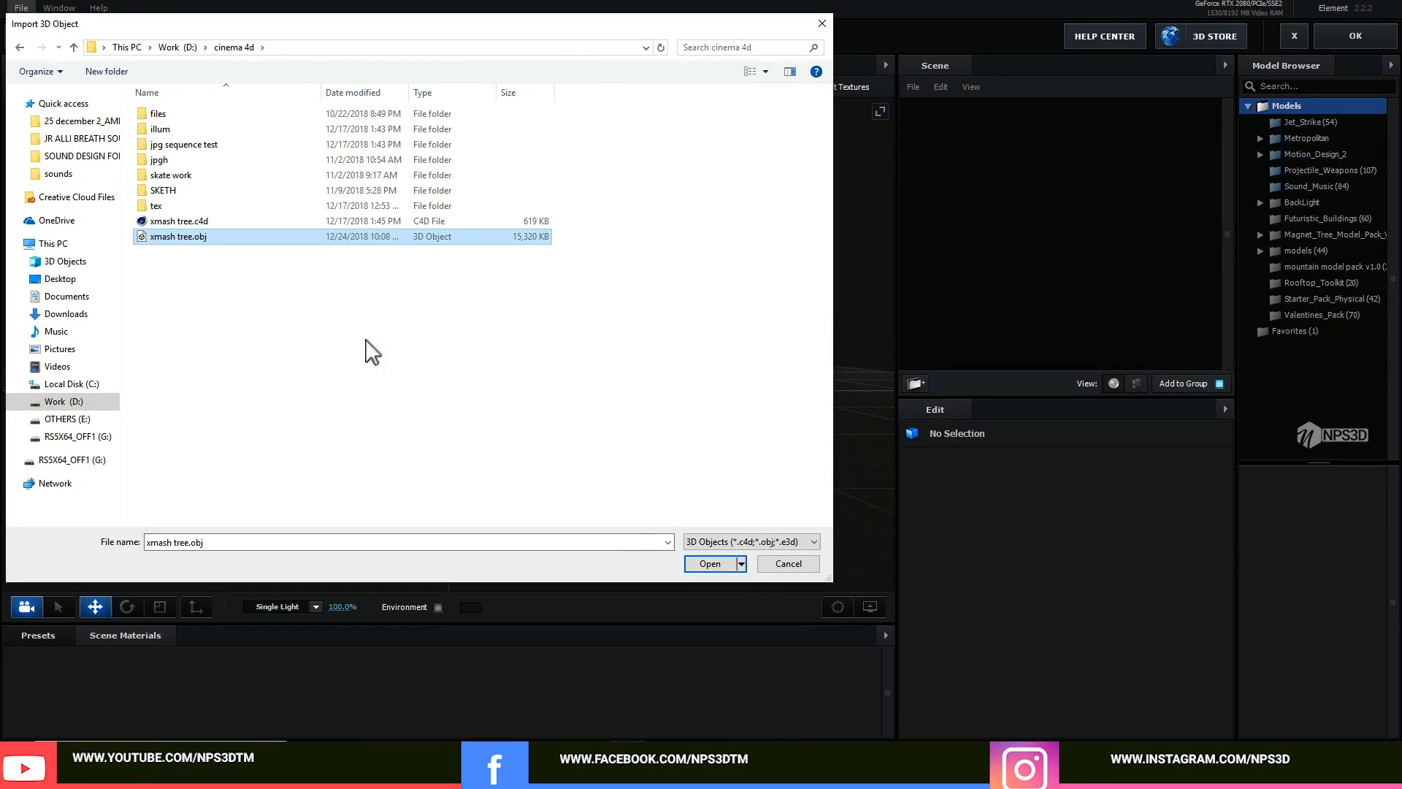
left_click(706, 560)
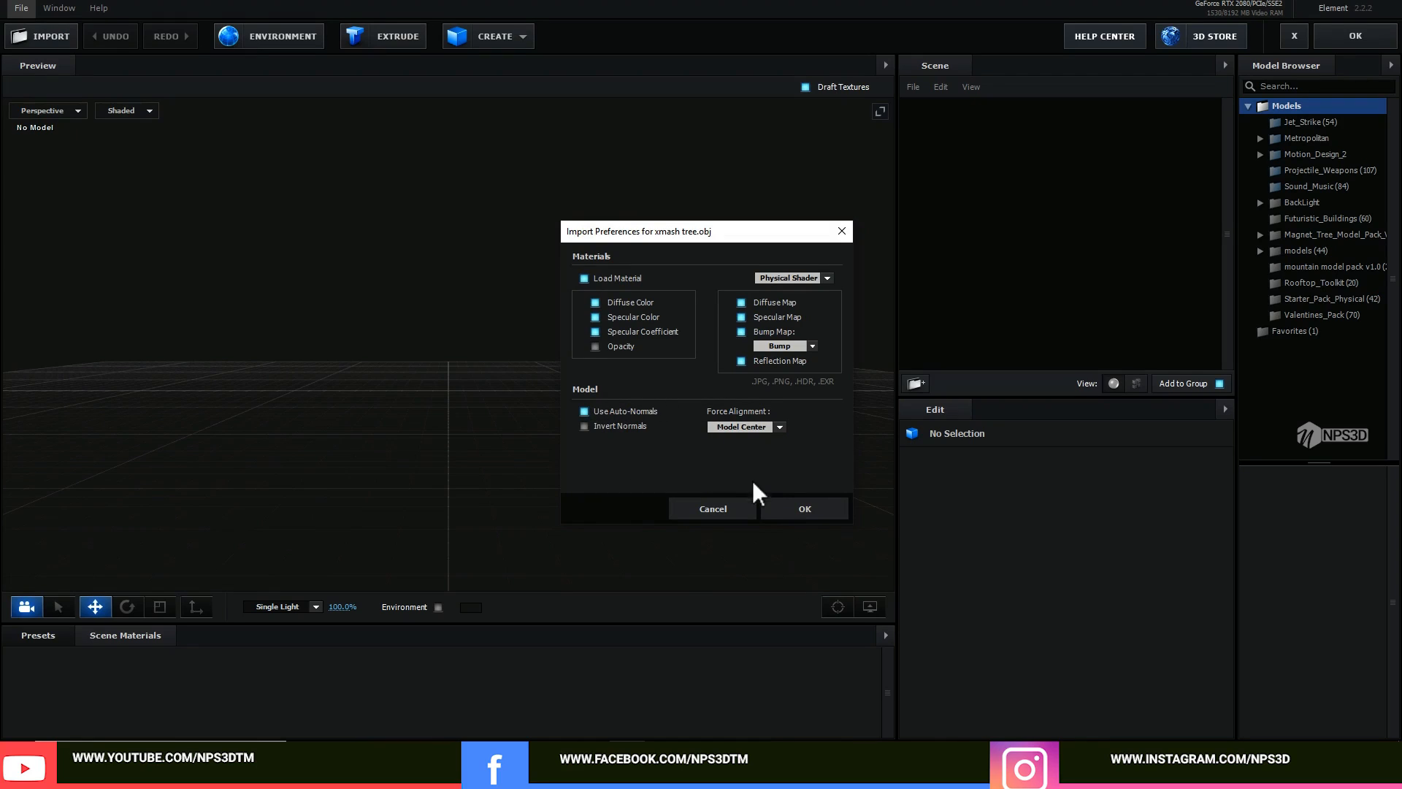
left_click(795, 512)
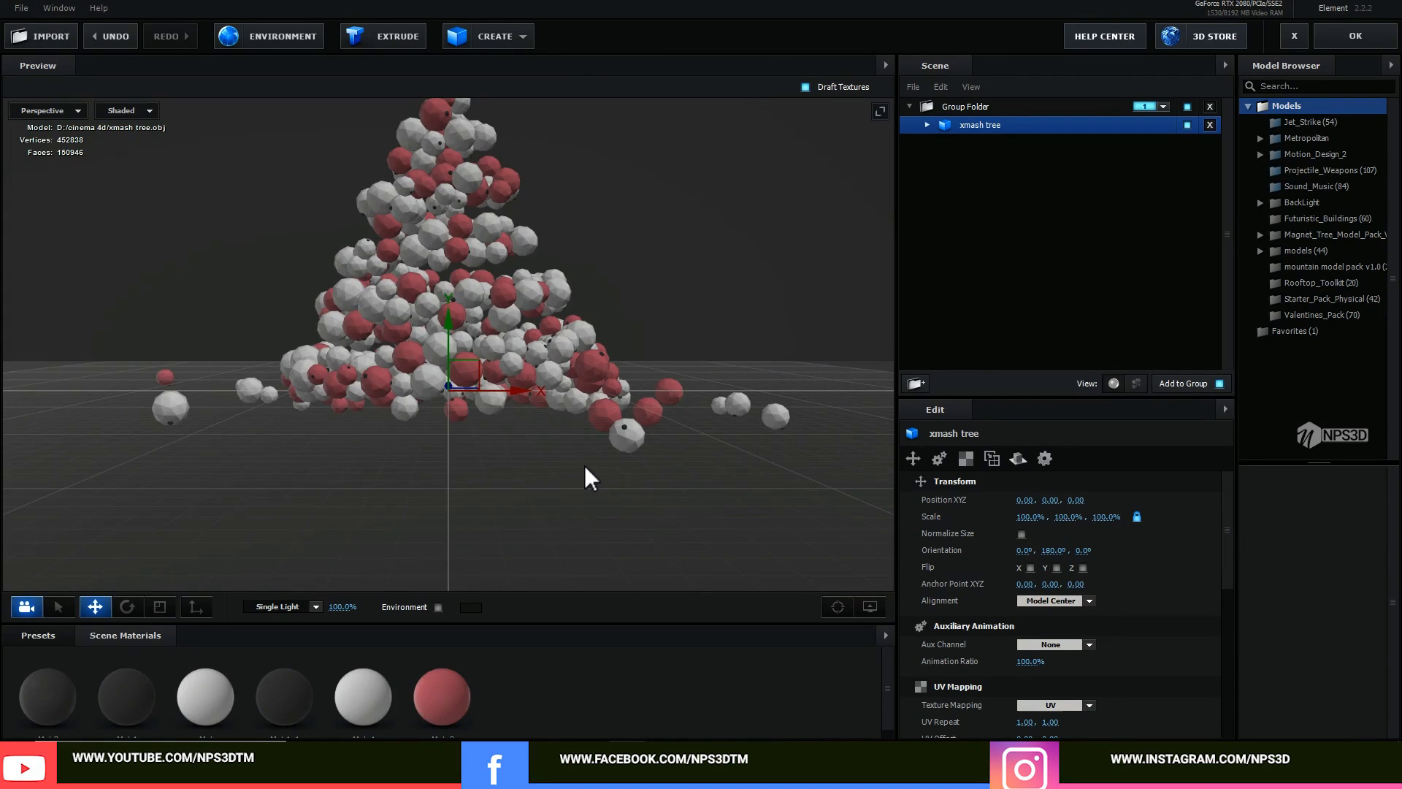
Hide the Mat.2 and Mat.1 materials of the xmash tree model.
scroll(584, 466, "down", 5)
left_click_drag(576, 478, 538, 444)
left_click(926, 125)
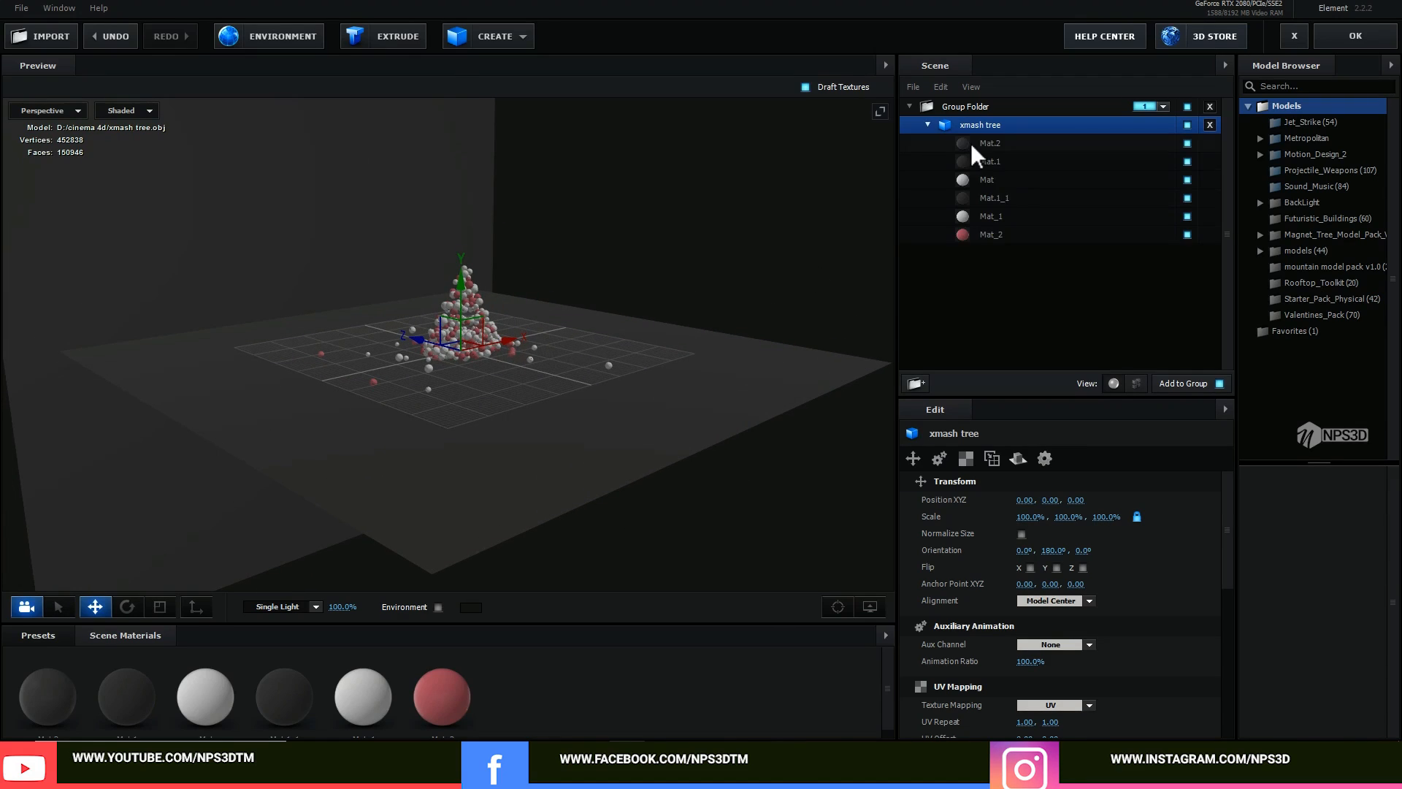
left_click(991, 143)
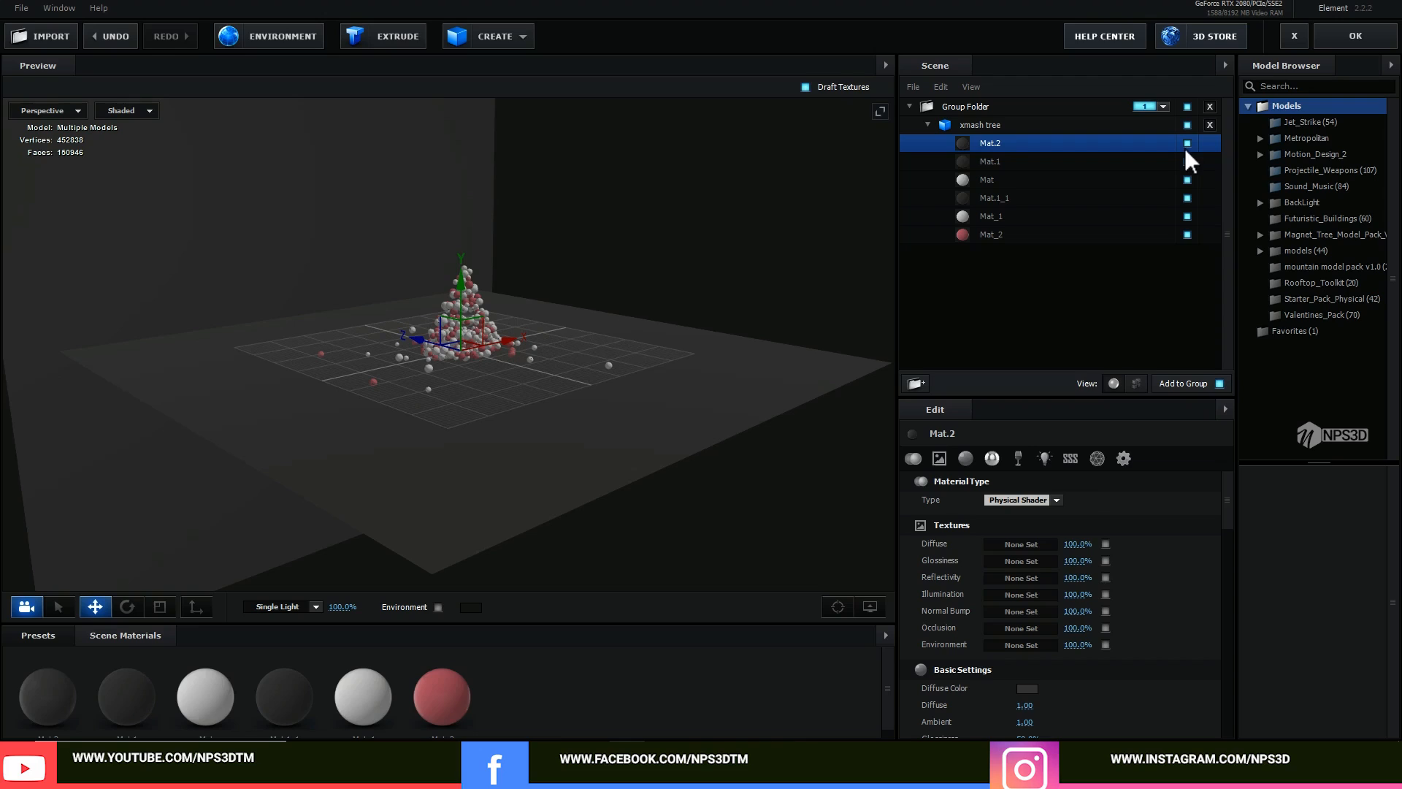
left_click(1188, 143)
left_click(1188, 162)
Set the xmash tree model's scale to 400%.
left_click(980, 125)
left_click(1030, 517)
type("400")
key("Return")
Examine the tree model's surface options and its Mat and Mat_1 materials, and collapse its material list.
scroll(1089, 591, "down", 5)
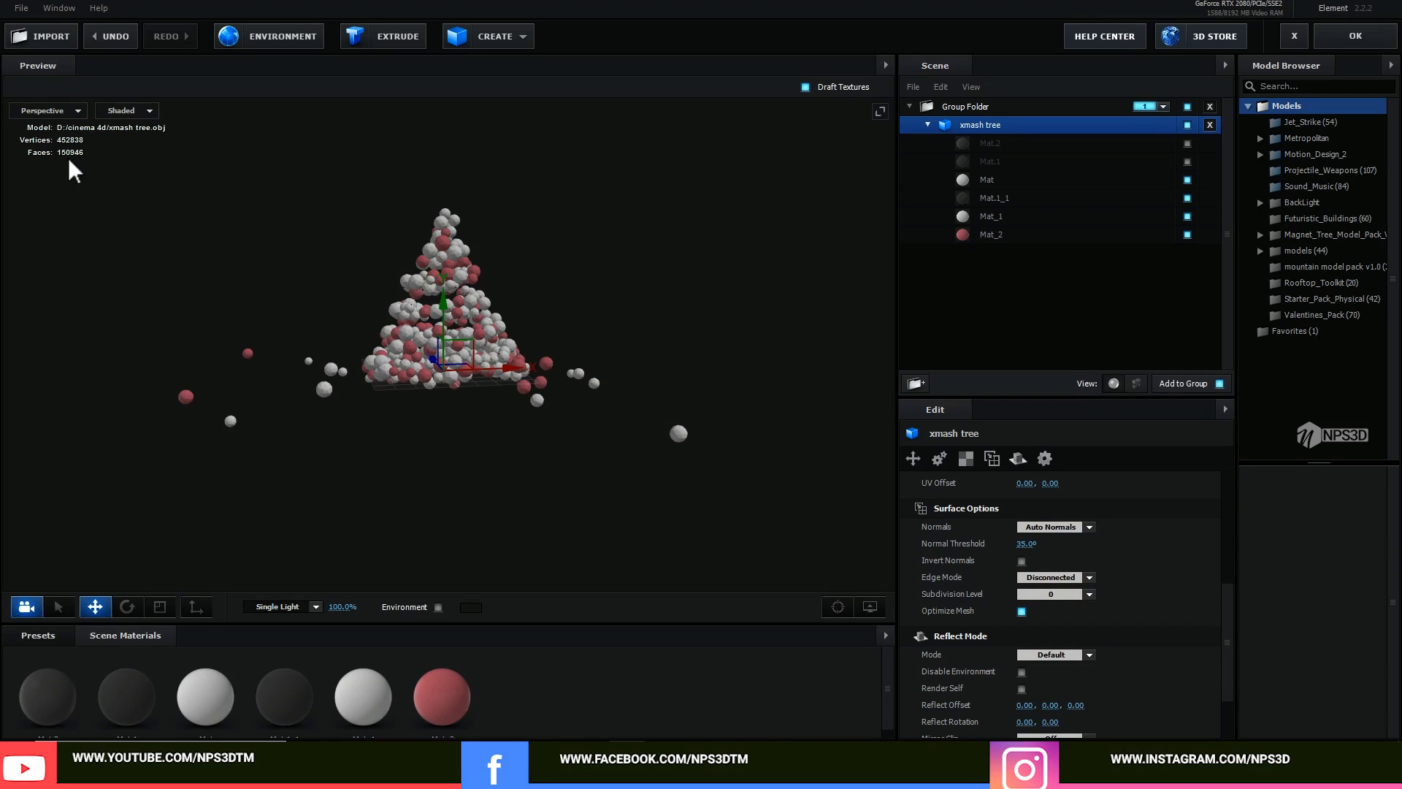
left_click_drag(75, 156, 3, 283)
left_click(987, 181)
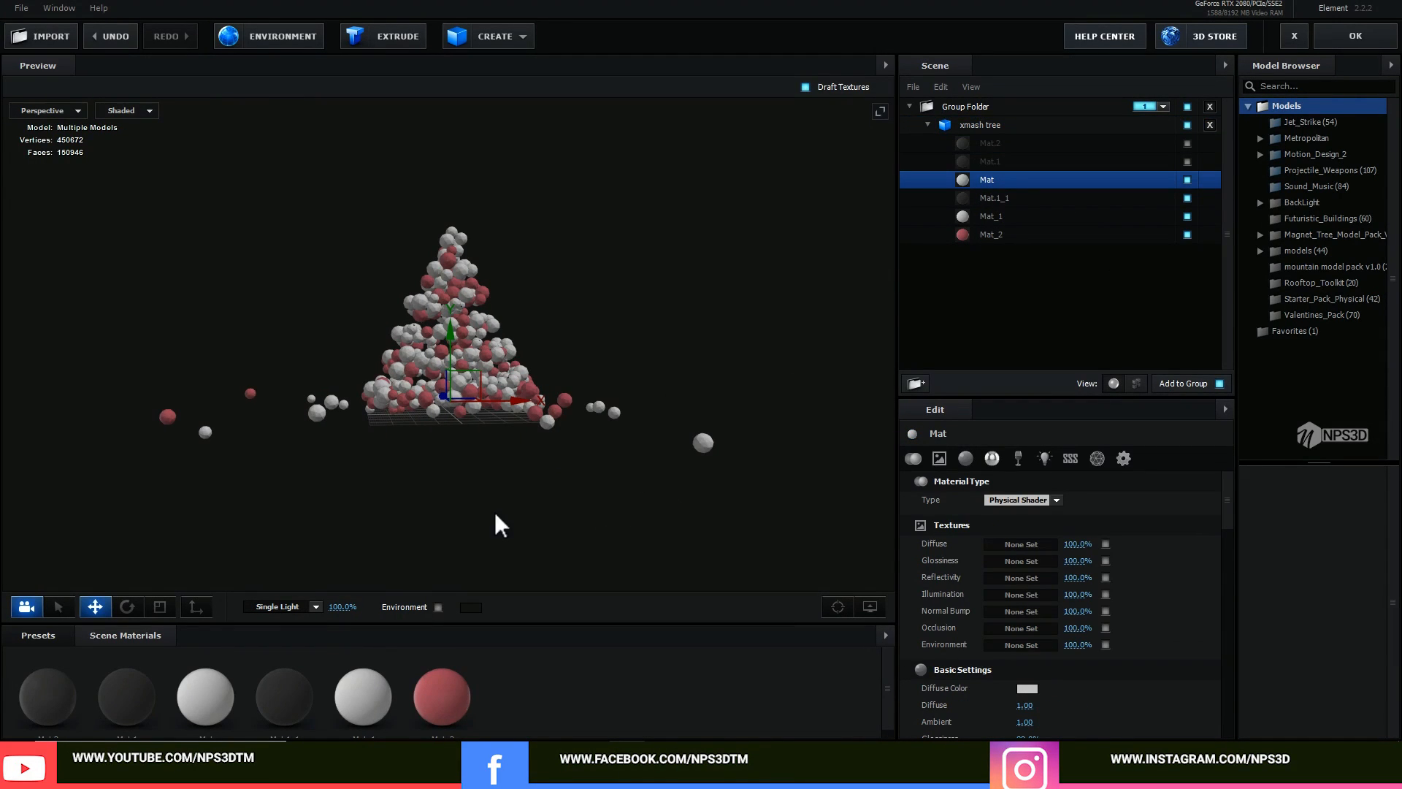
scroll(548, 418, "up", 3)
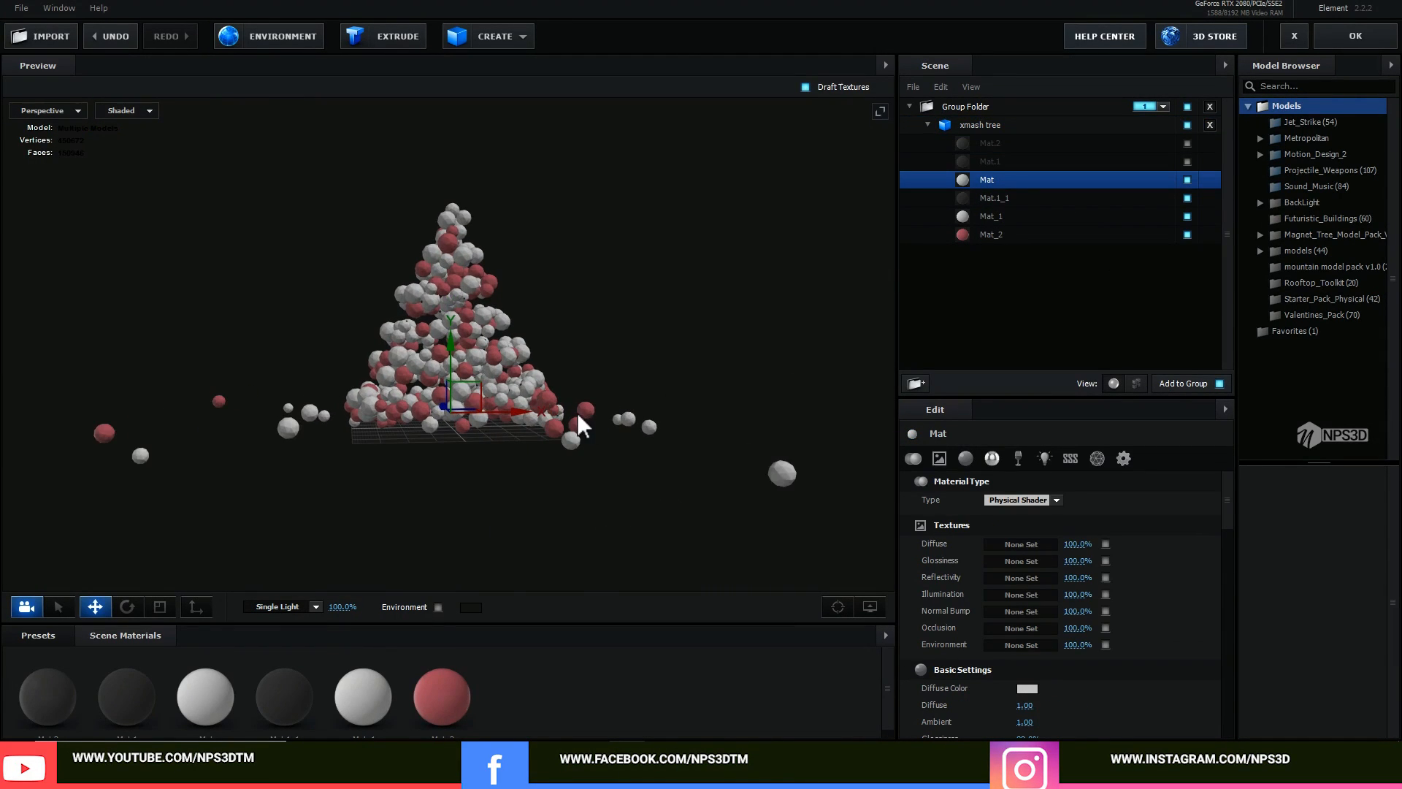
left_click(983, 218)
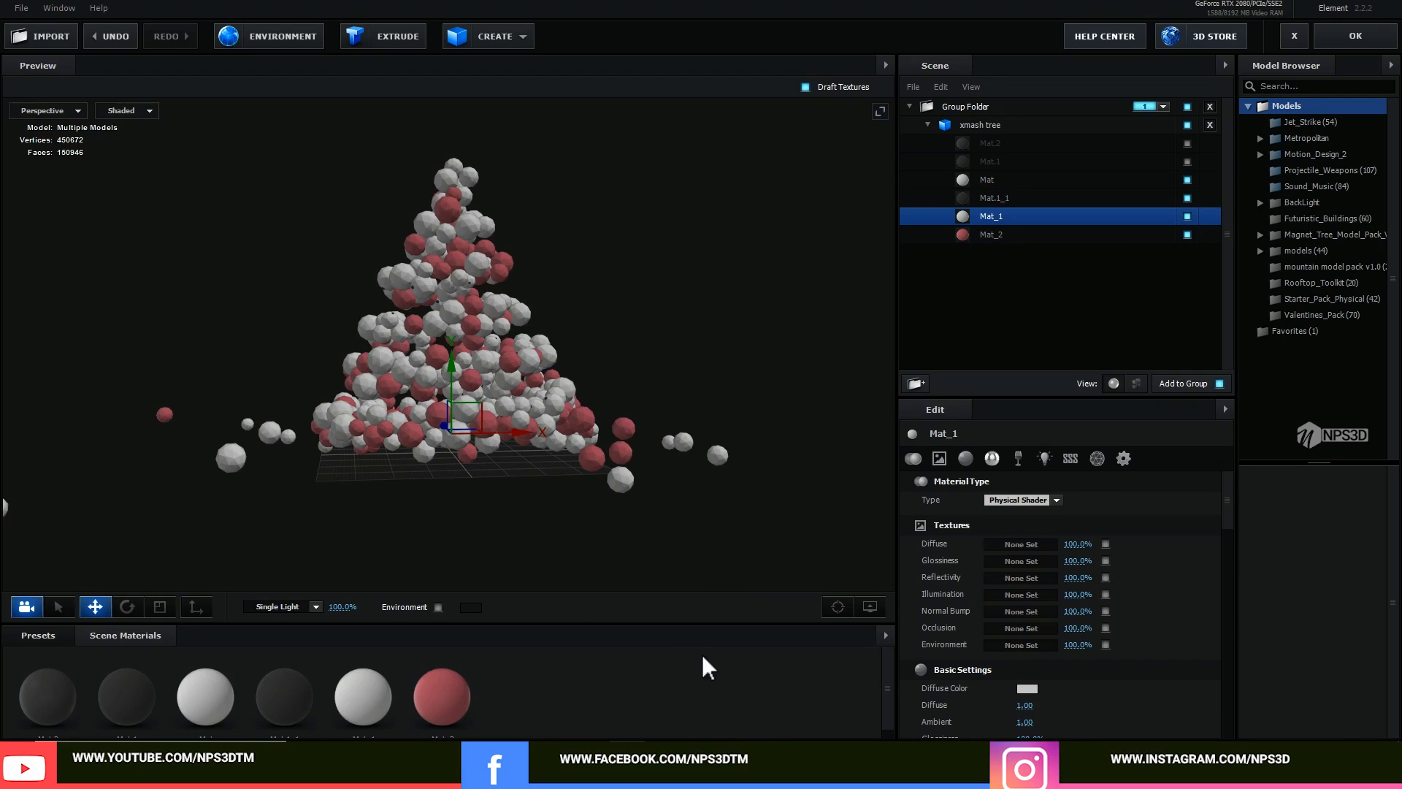
left_click(884, 634)
left_click(909, 651)
left_click(929, 124)
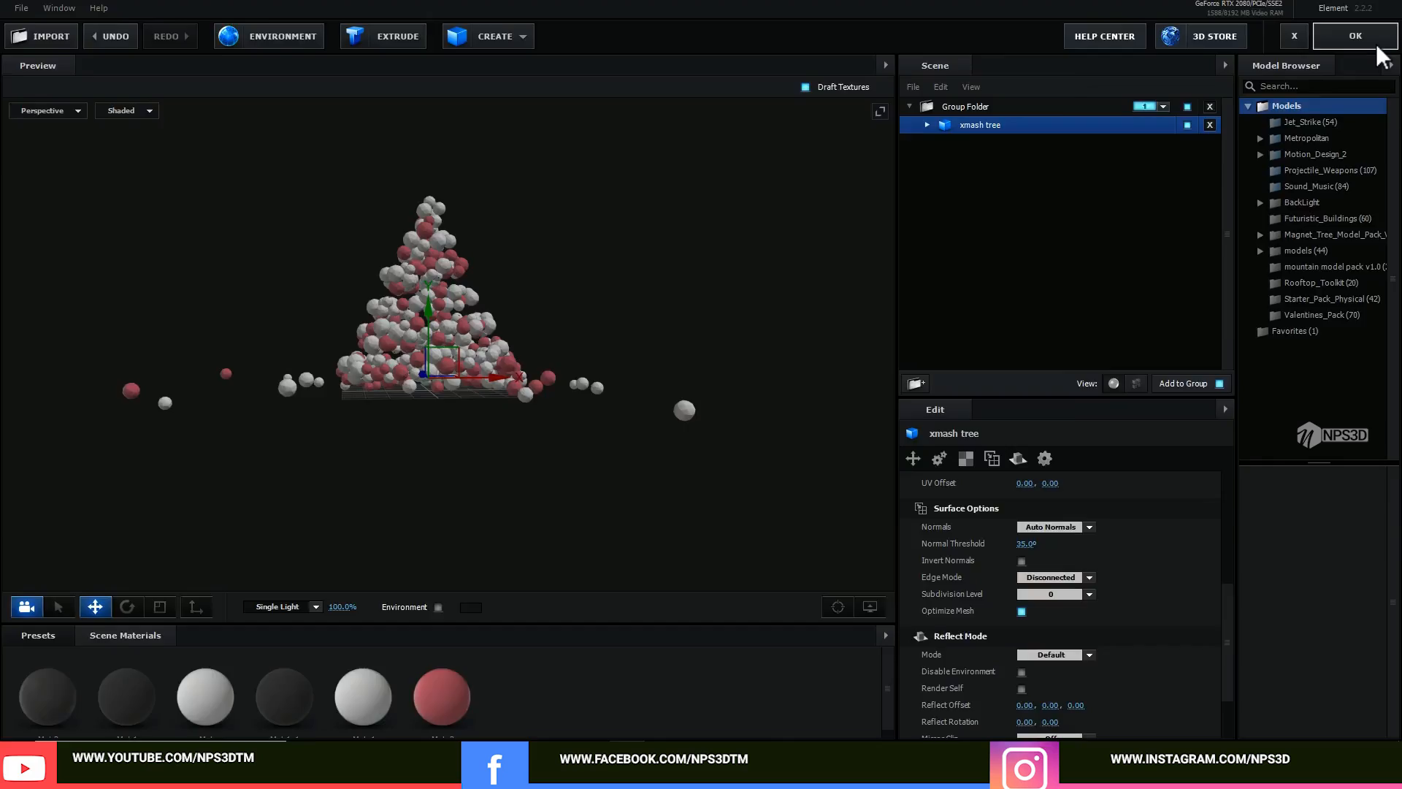
Accept the Element scene and add a two-node camera with the 15mm preset to the composition.
left_click(1356, 36)
right_click(241, 723)
mouse_move(266, 479)
left_click(488, 548)
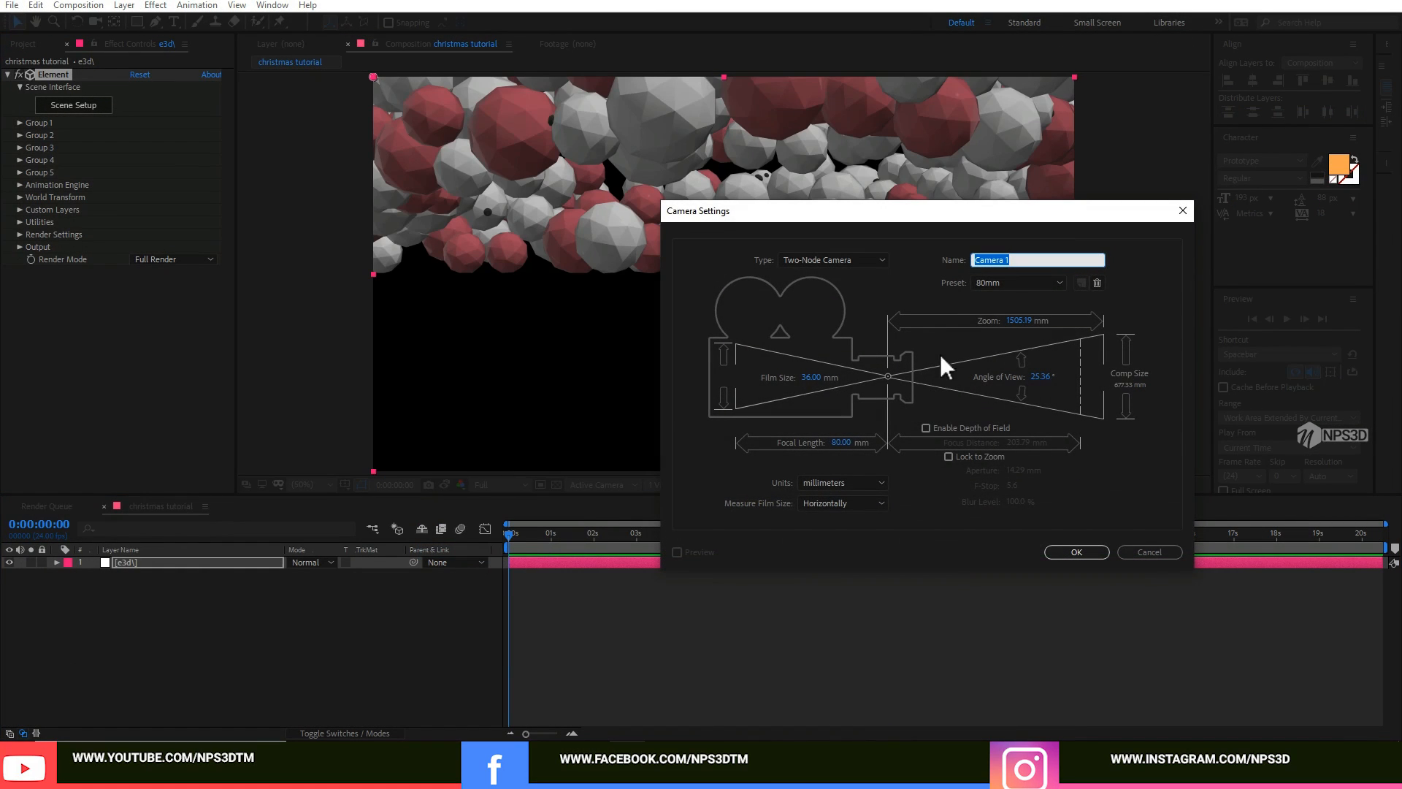
left_click(1018, 284)
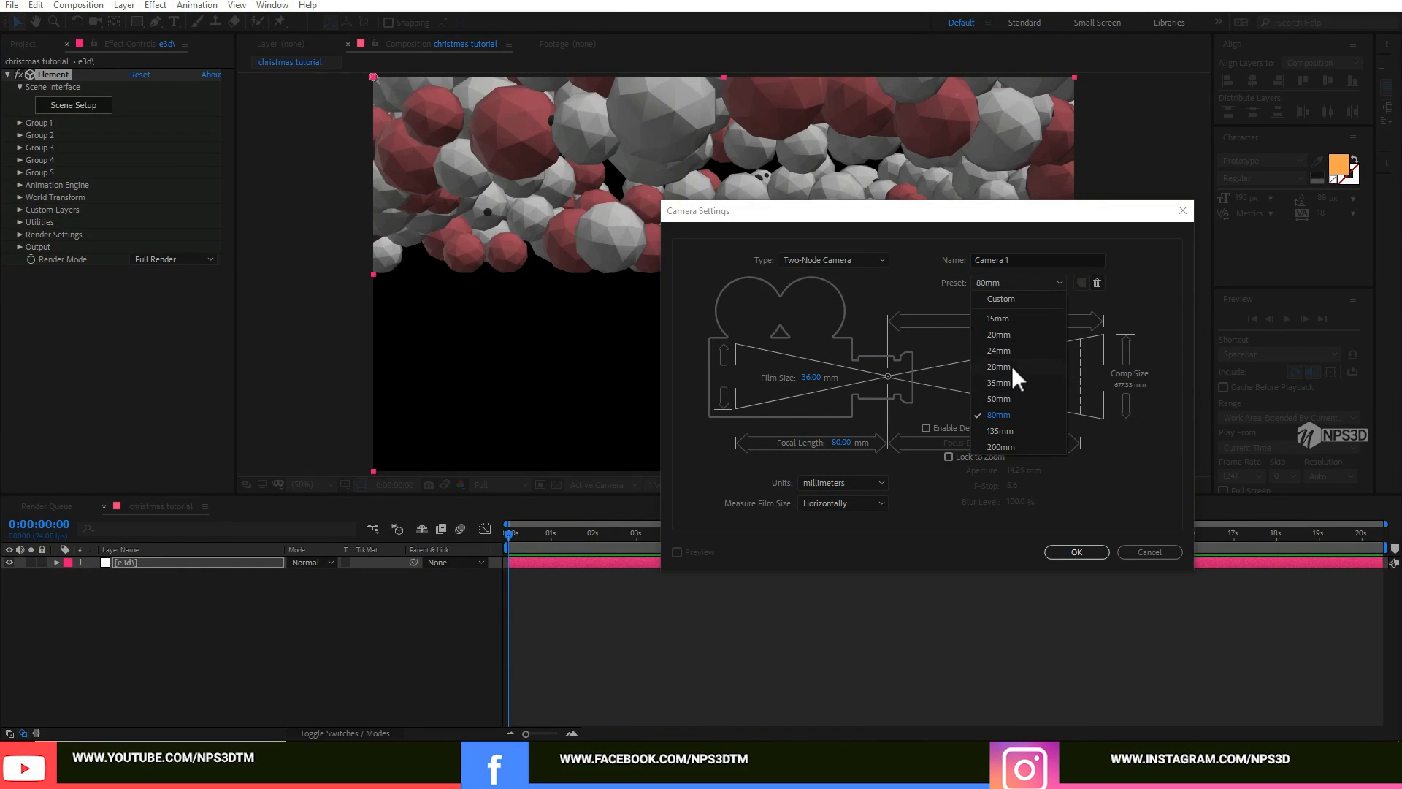
left_click(1006, 319)
left_click(1076, 552)
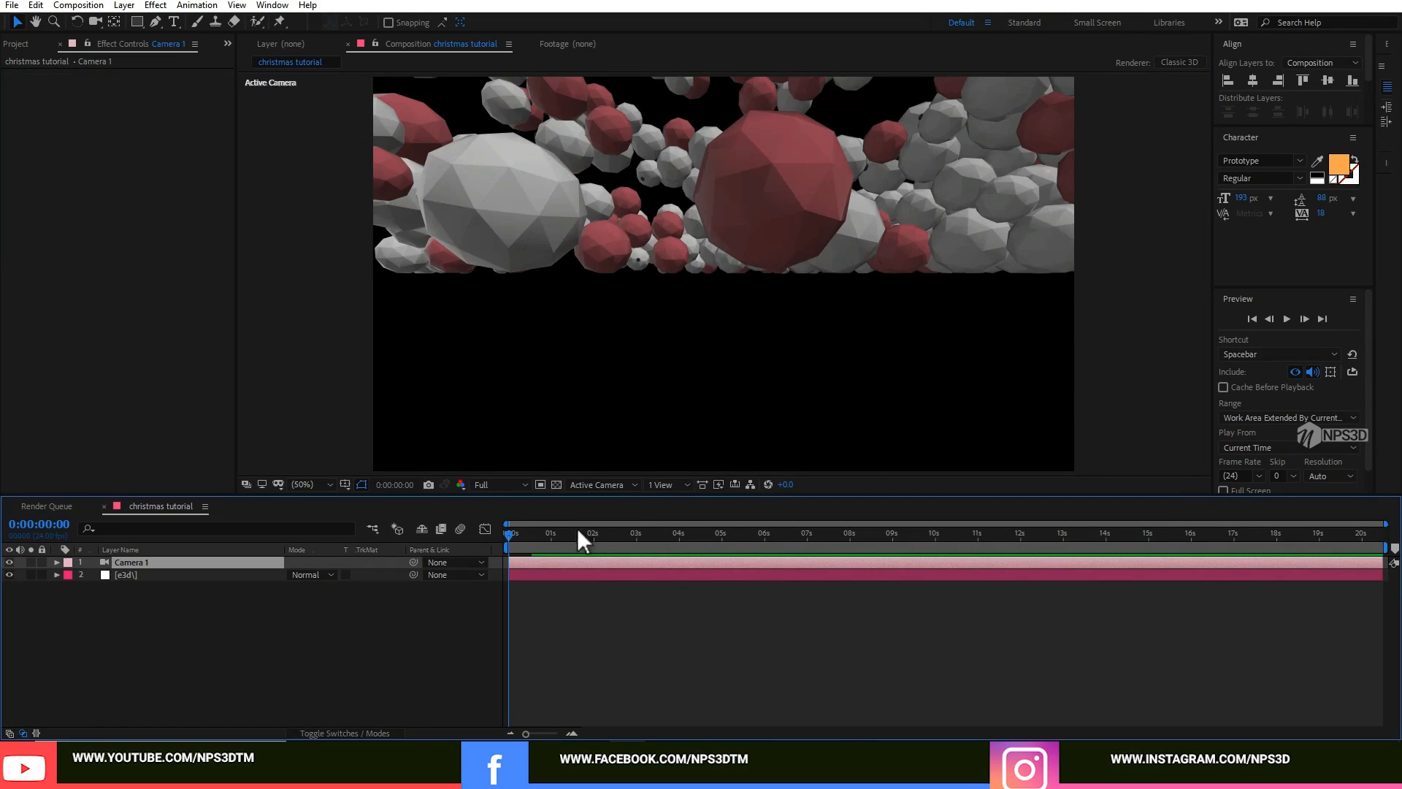
Set the Element render mode on the e3d\ layer to Preview.
left_click(192, 574)
left_click(161, 258)
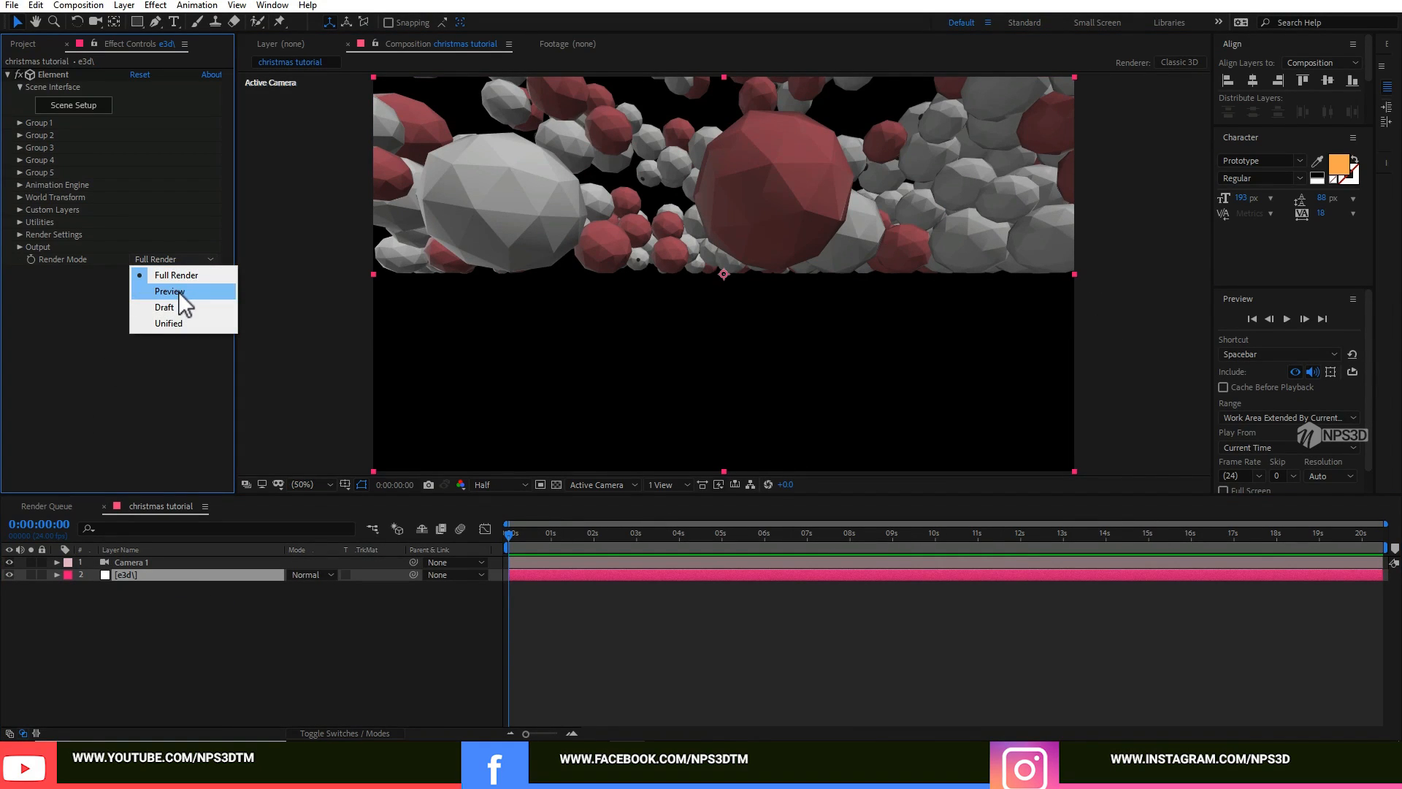
left_click(178, 291)
Orbit the camera slightly above the tree and pull it back until the whole tree fits the frame.
key("c")
left_click_drag(654, 301, 714, 336)
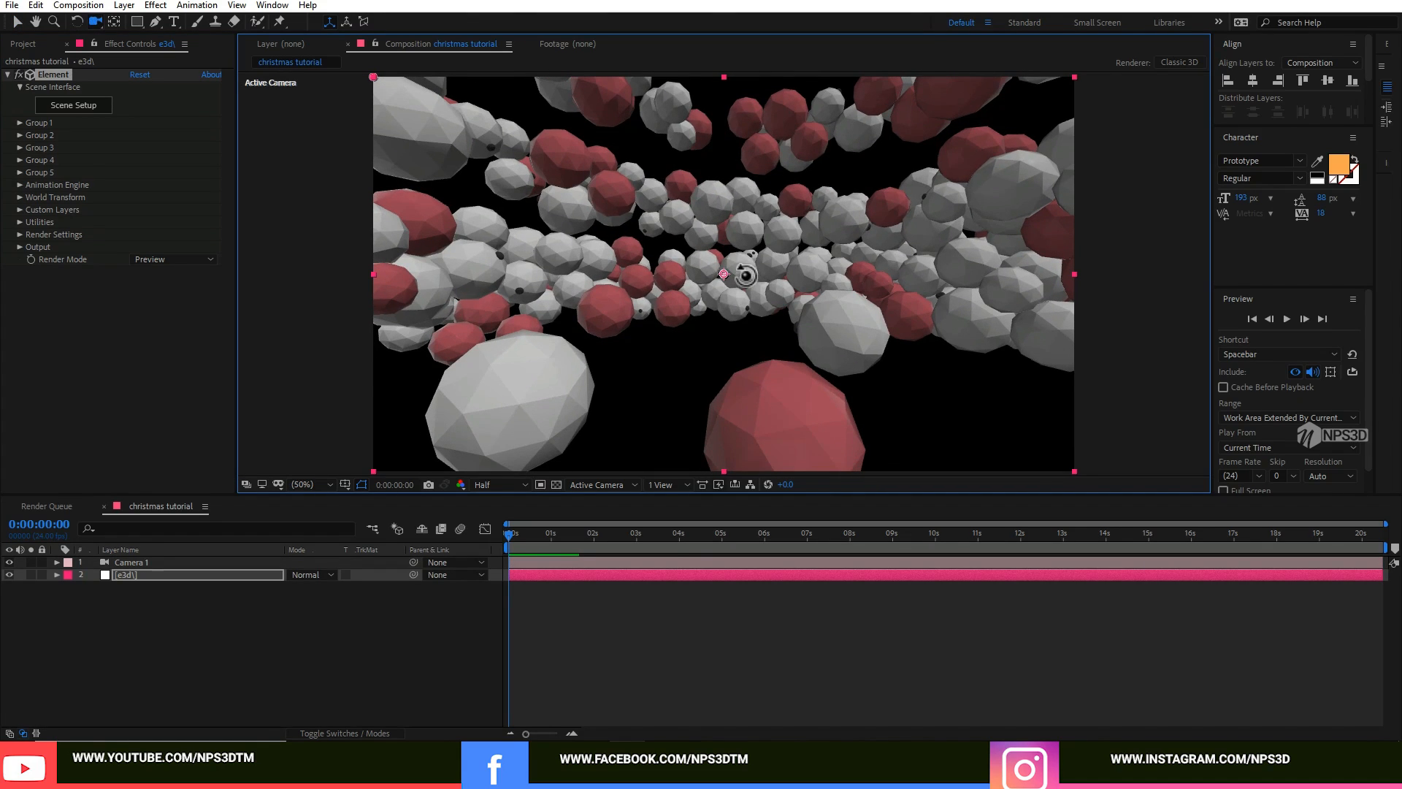
left_click_drag(769, 237, 585, 407)
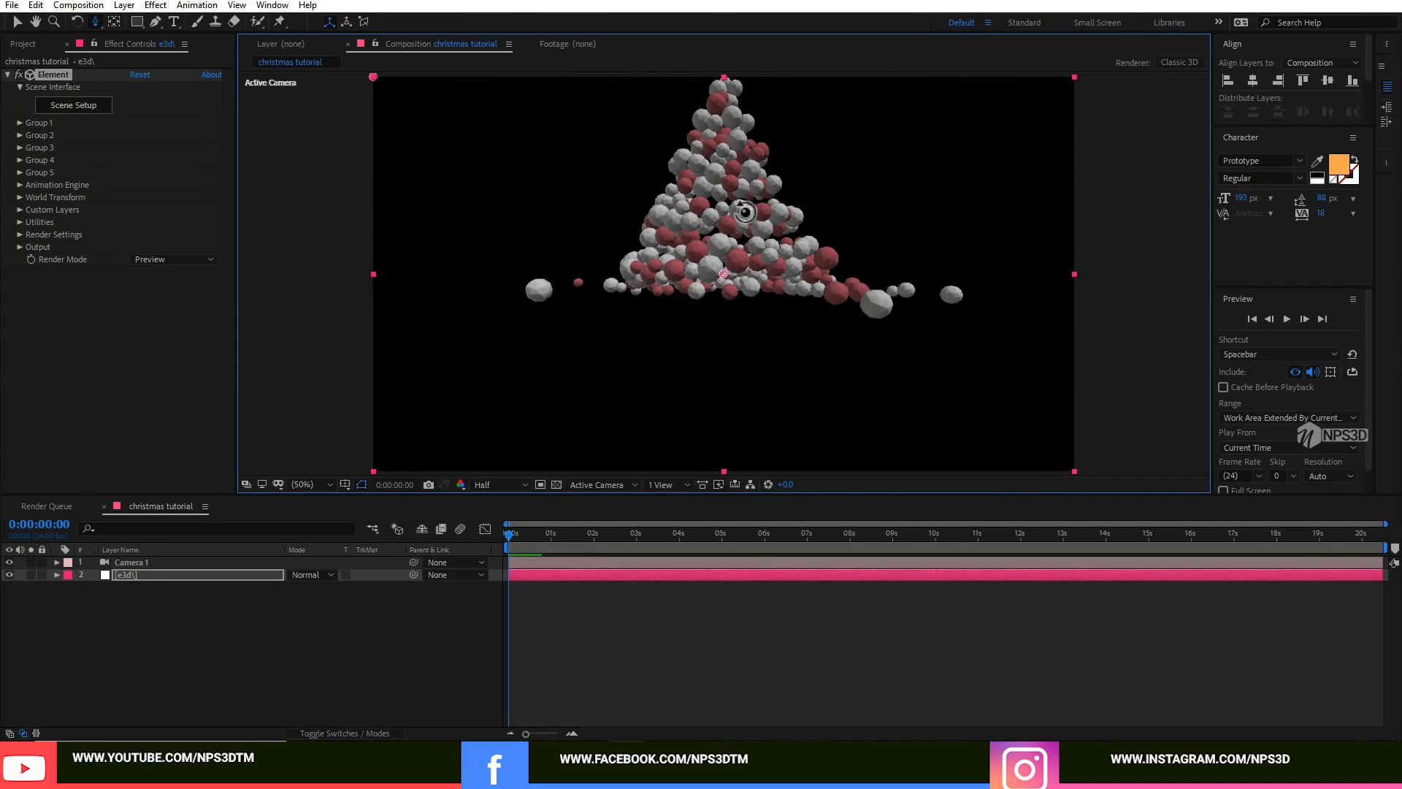
Hide the e3d\ layer and turn on the Title/Action Safe guides, with the Type tool active.
left_click(200, 649)
left_click(174, 21)
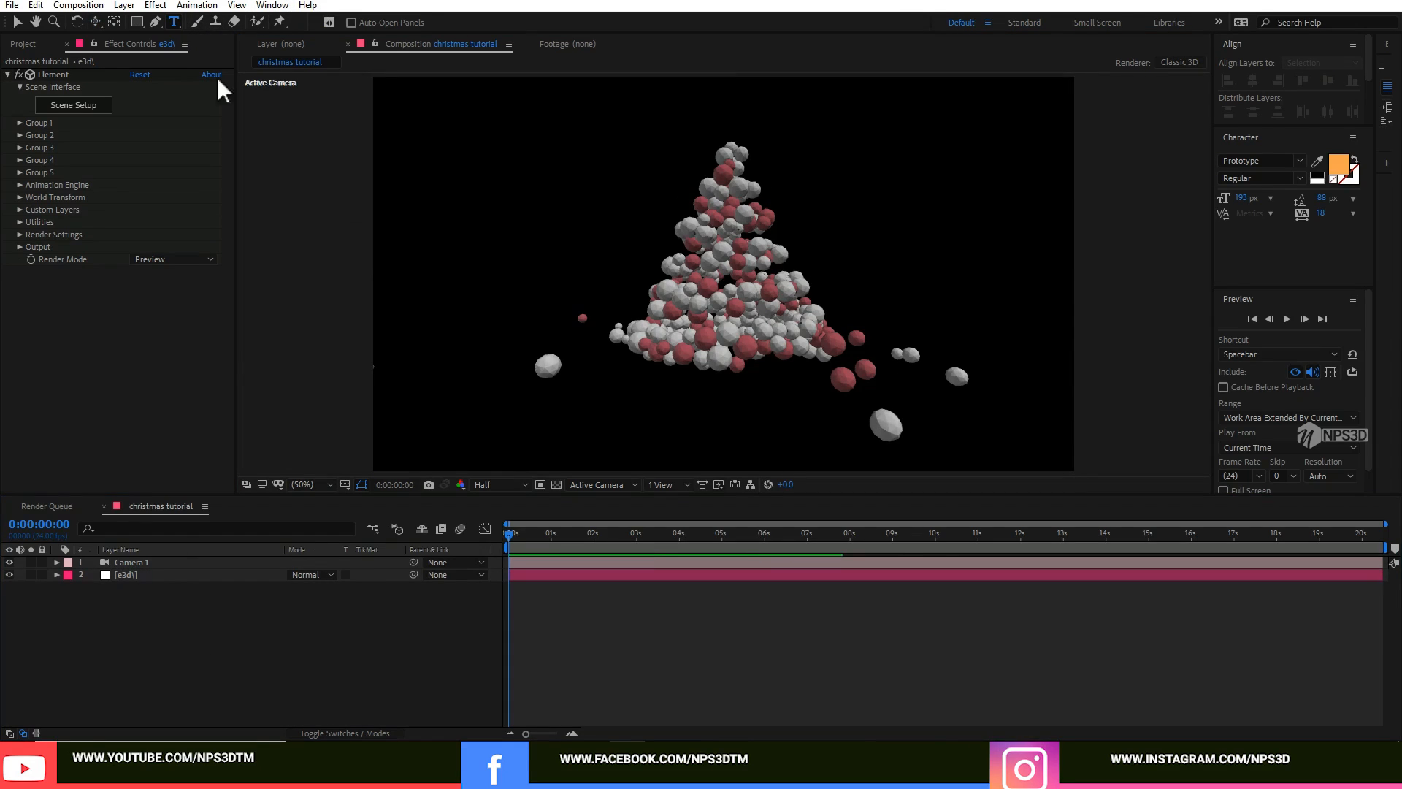
left_click(344, 506)
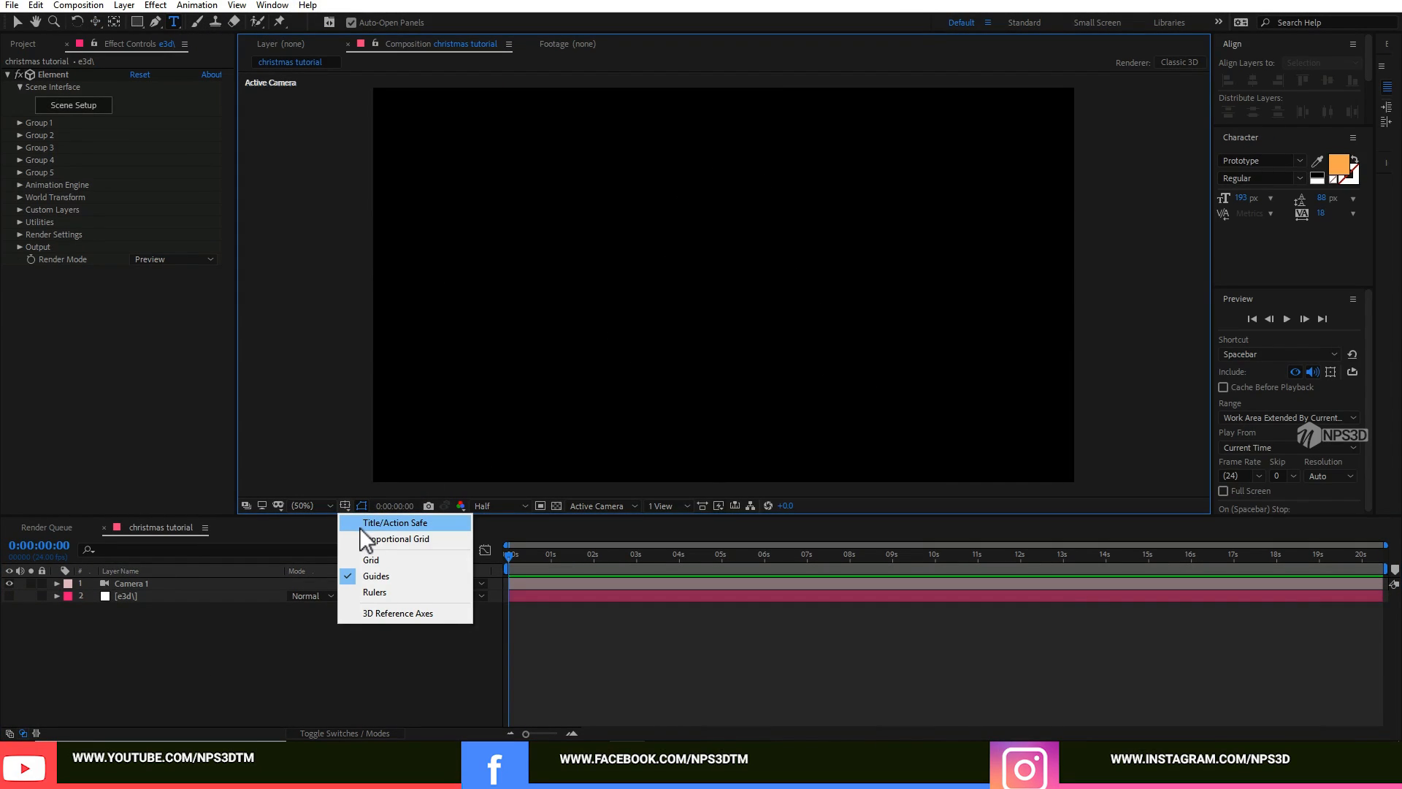
left_click(359, 524)
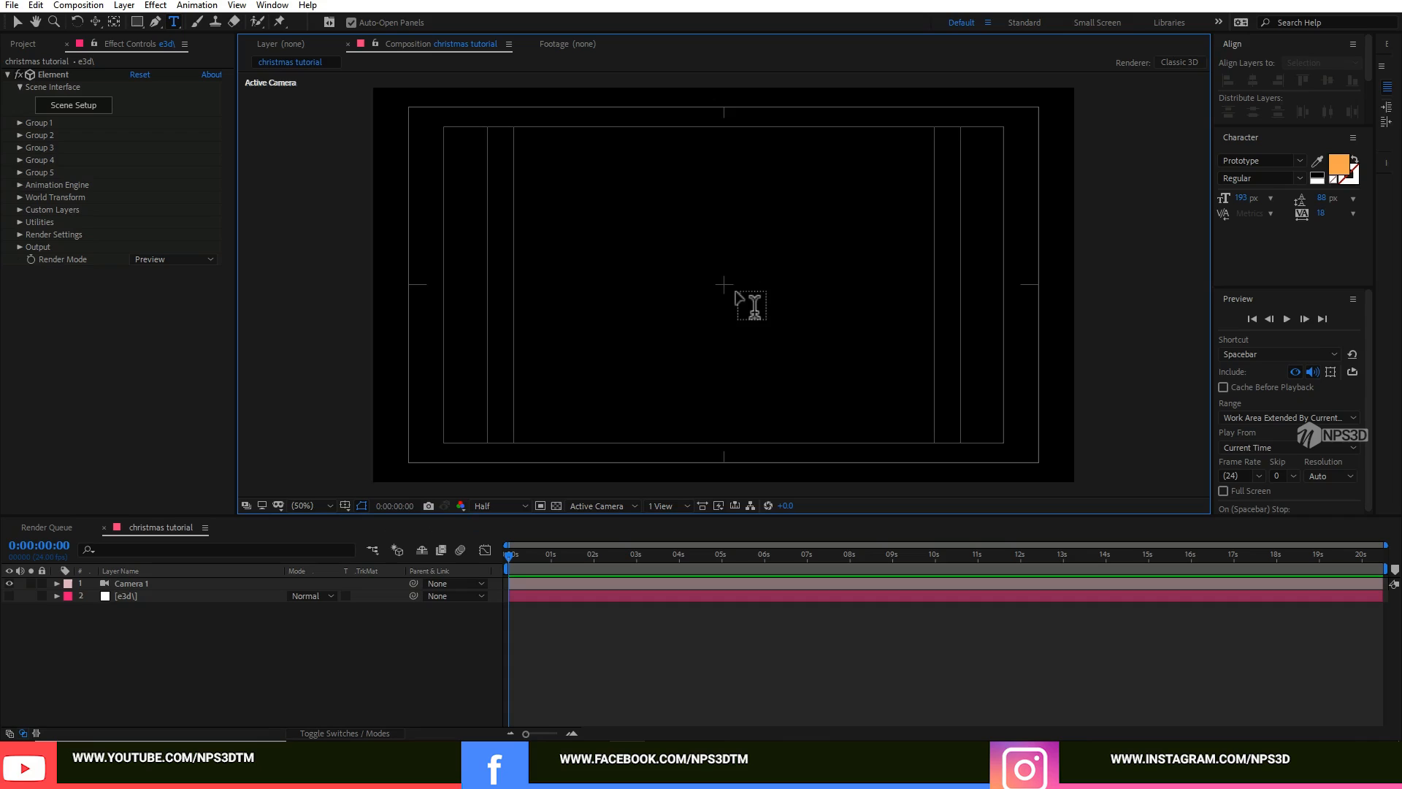
Add the two-line text MERRY CHRISTMAS and centre it in the composition.
left_click(693, 284)
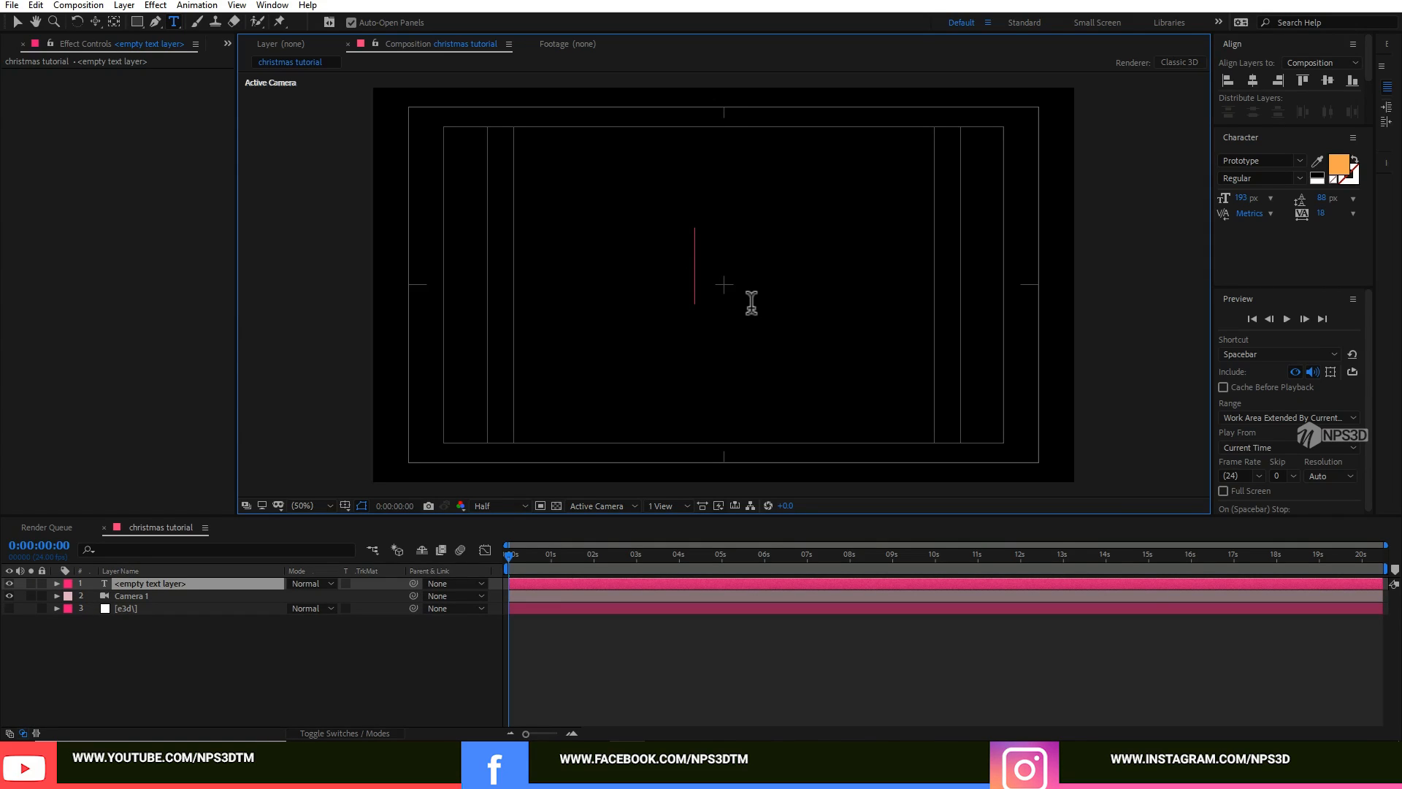
type("MERRY CHRISTMAS")
key("ctrl+a")
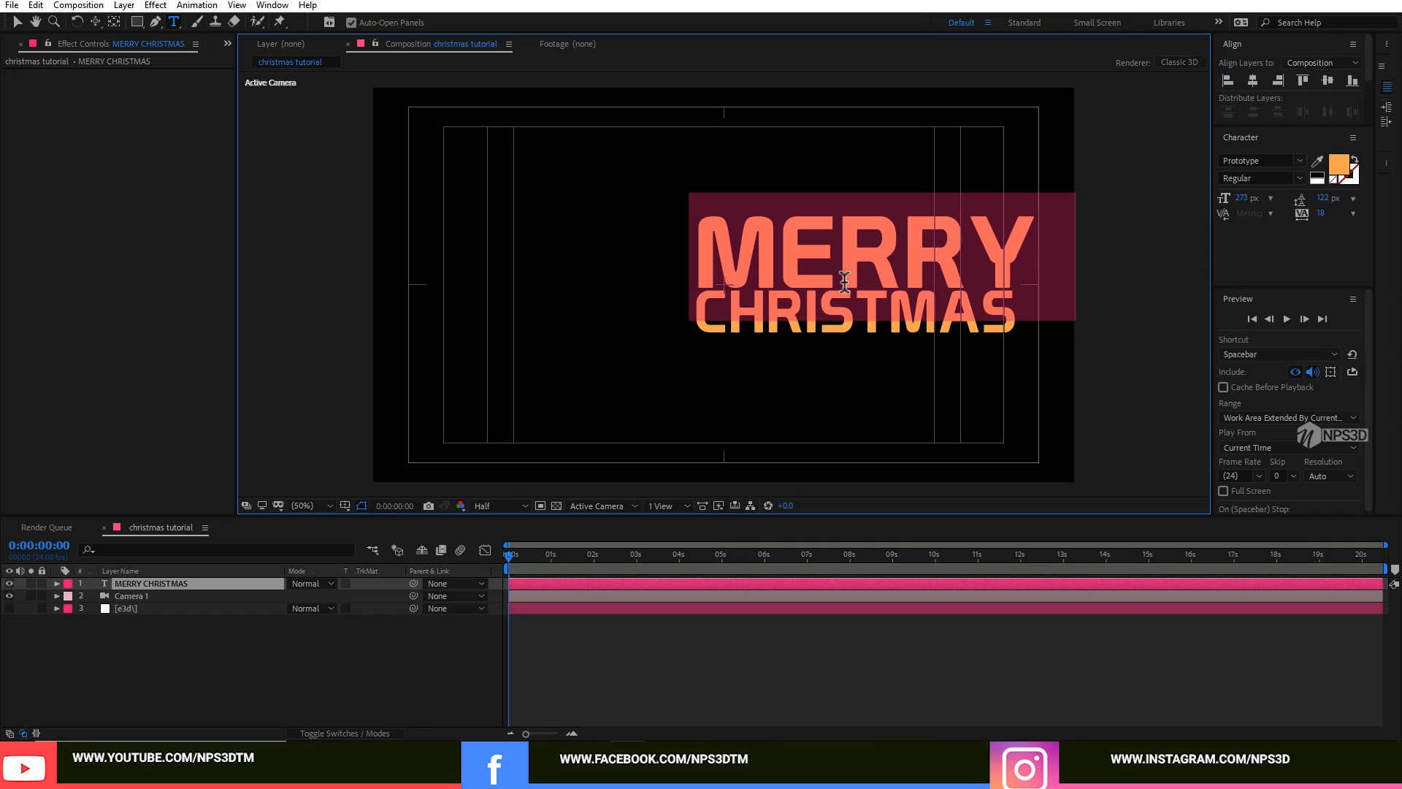
left_click(1254, 80)
key("Caps_Lock")
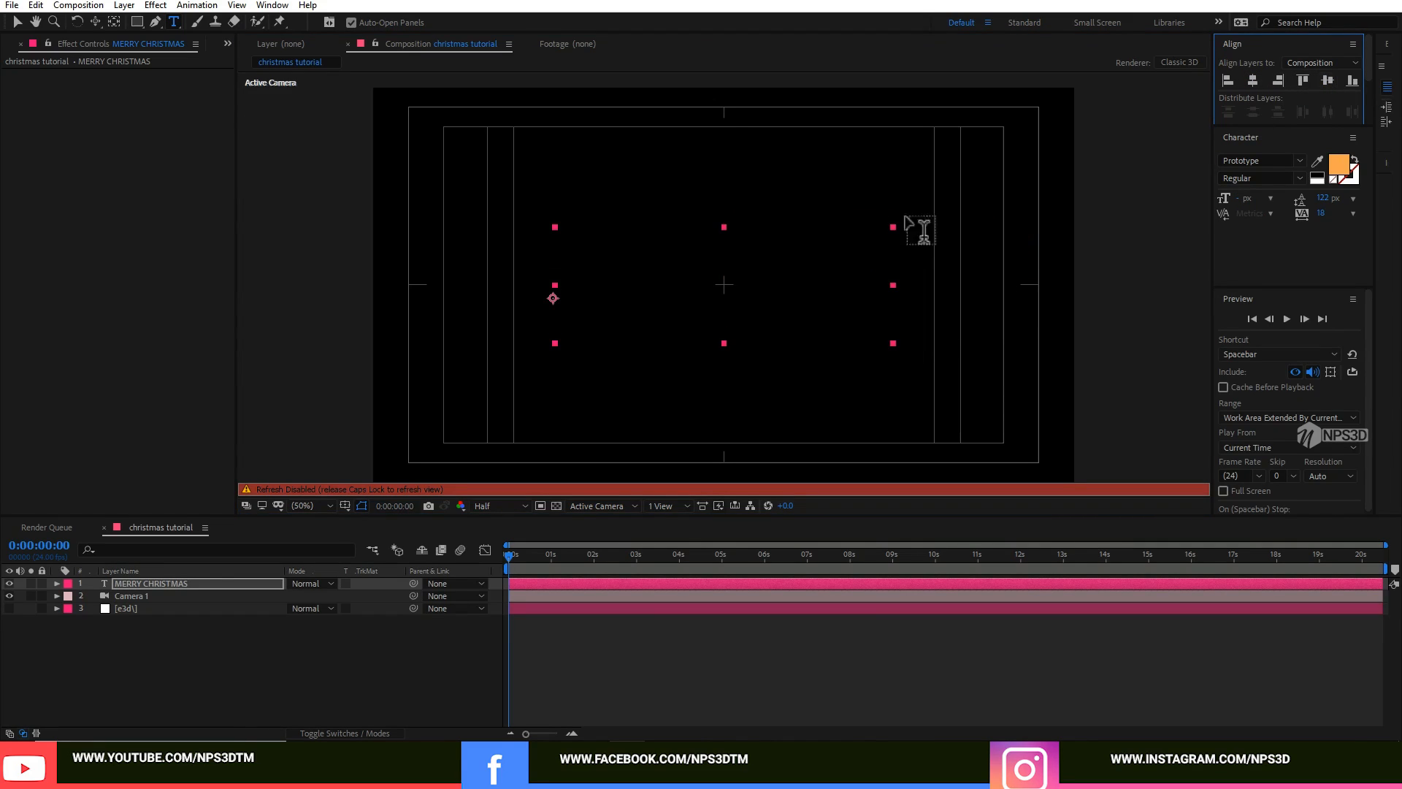
key("Caps_Lock")
left_click(195, 665)
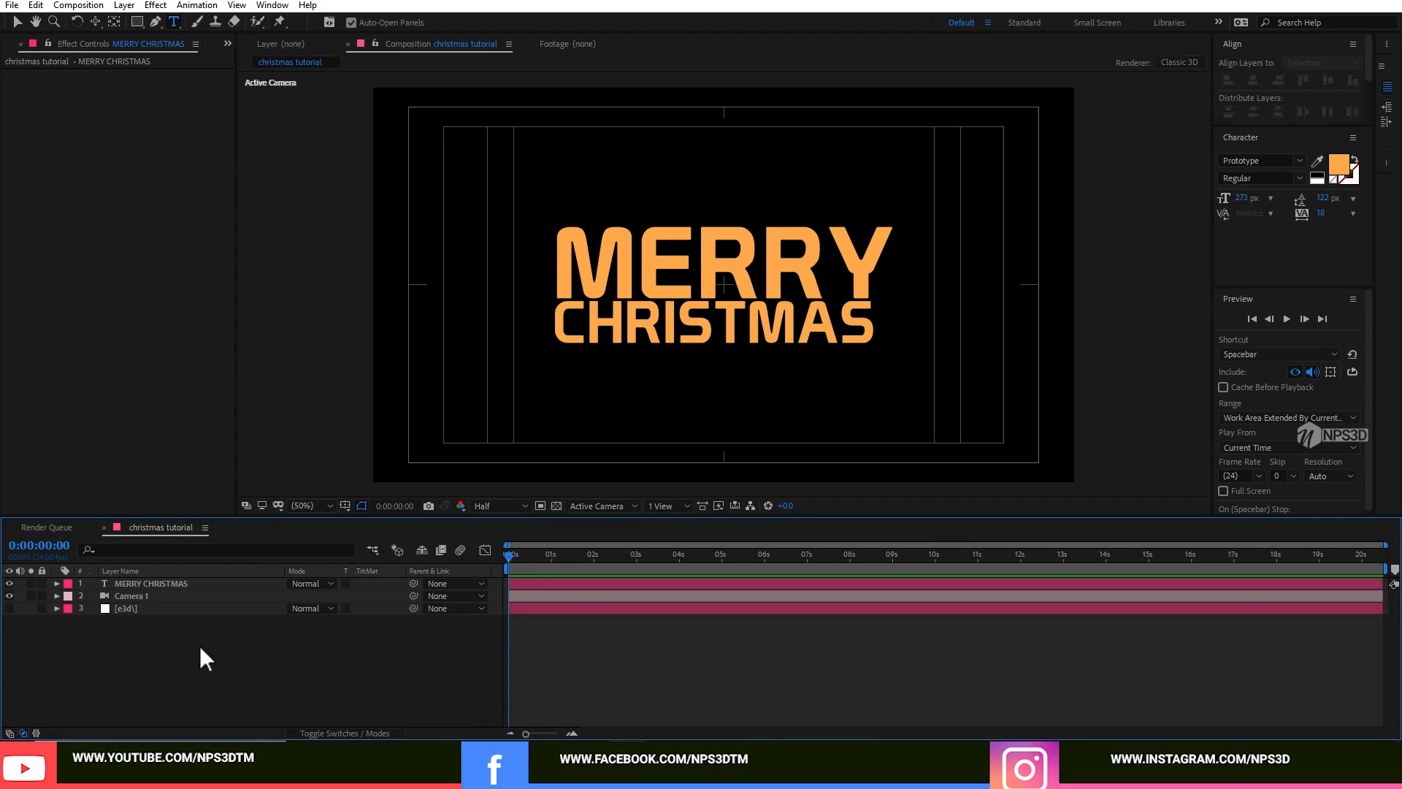
Hide the MERRY CHRISTMAS text layer and make the e3d\ layer visible again.
left_click(9, 584)
left_click(129, 596)
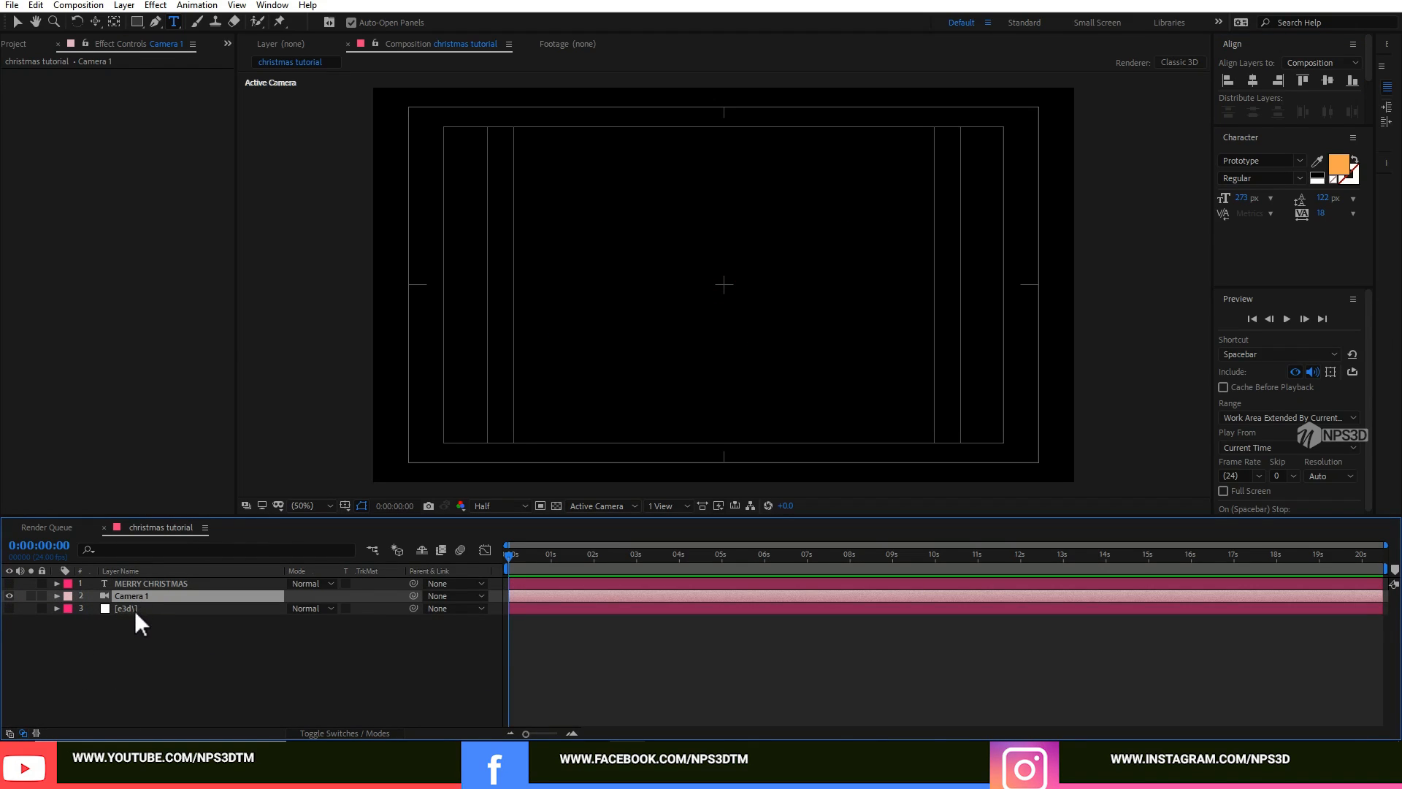
left_click(134, 610)
left_click(9, 609)
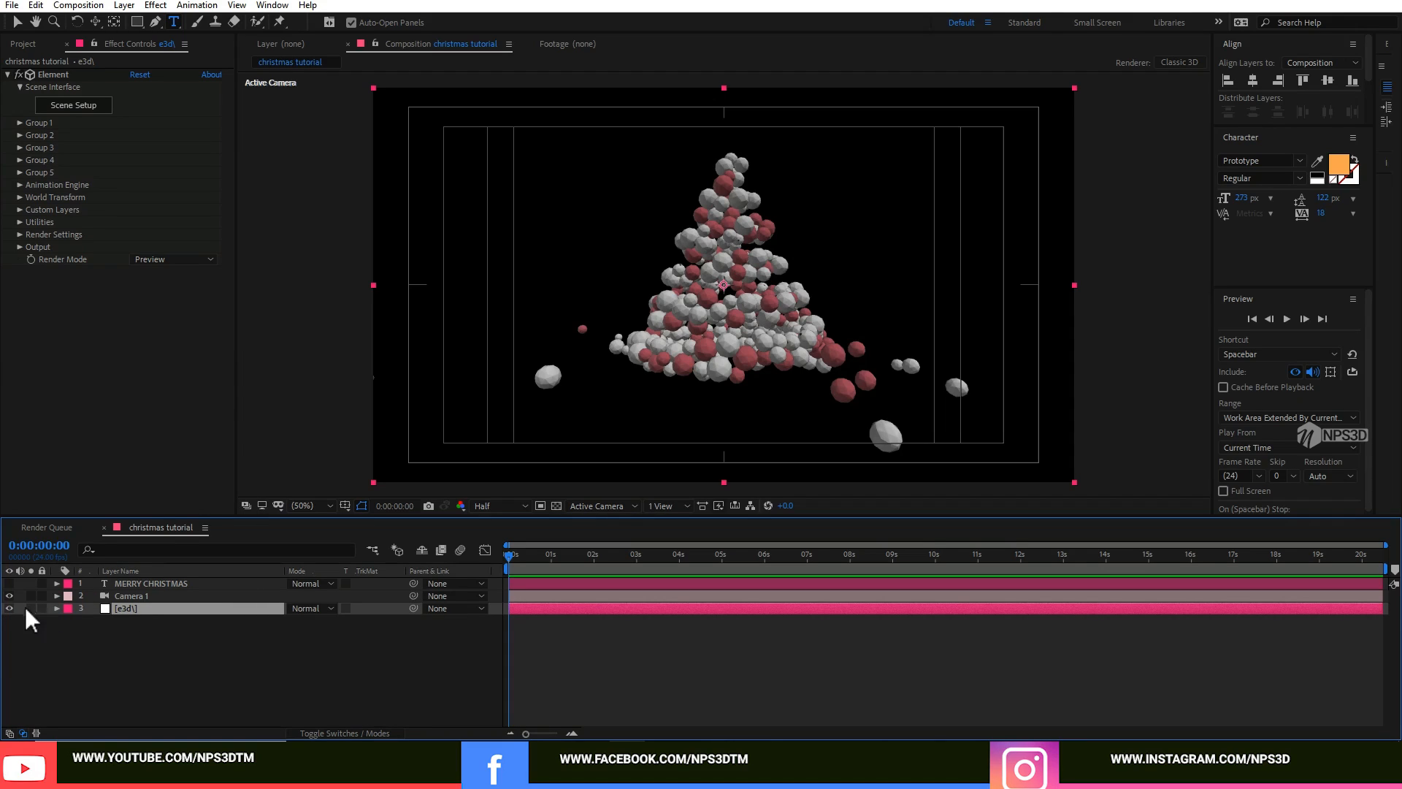
Assign the MERRY CHRISTMAS layer as Path Layer 1 in Element's Custom Text and Masks.
left_click(20, 209)
left_click(32, 222)
left_click(147, 234)
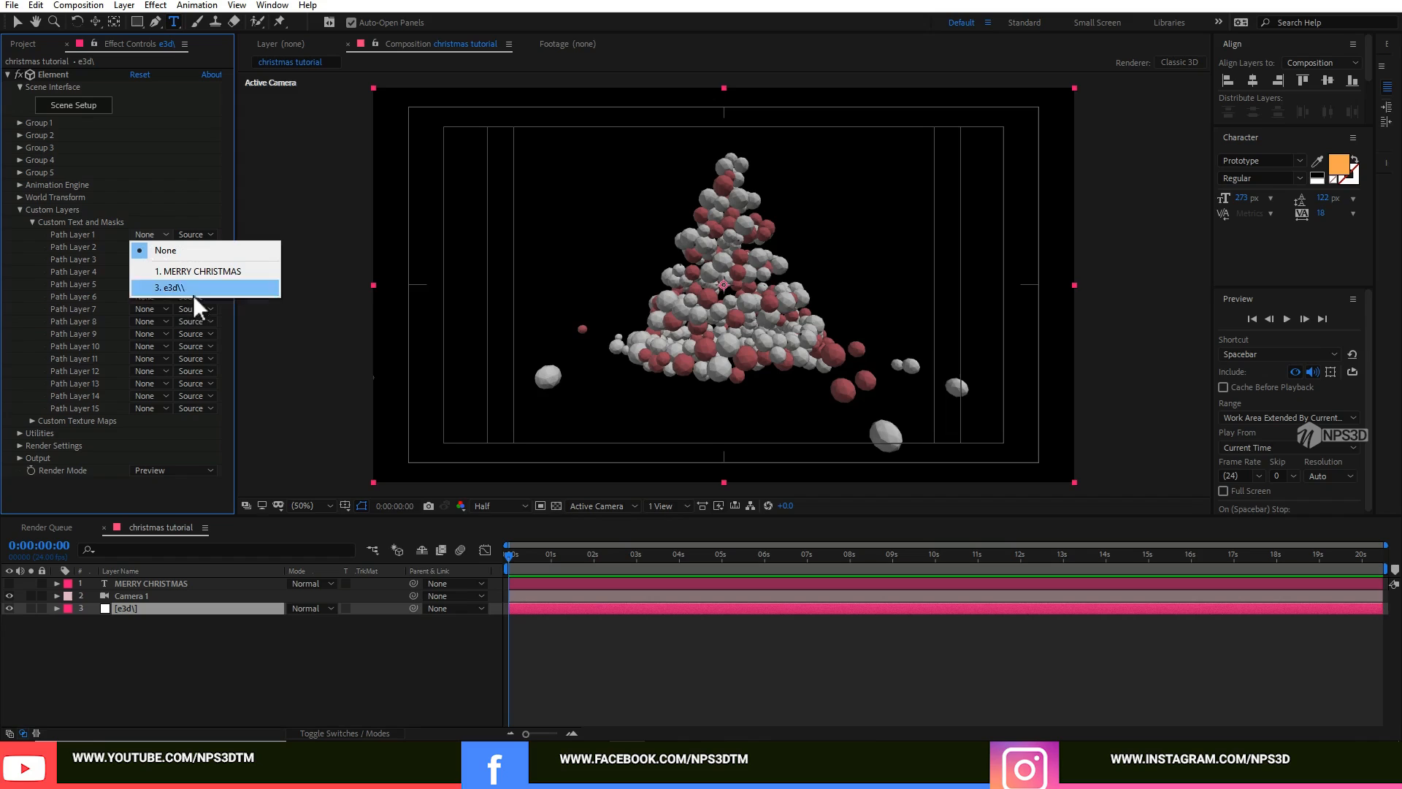
left_click(181, 267)
left_click(20, 209)
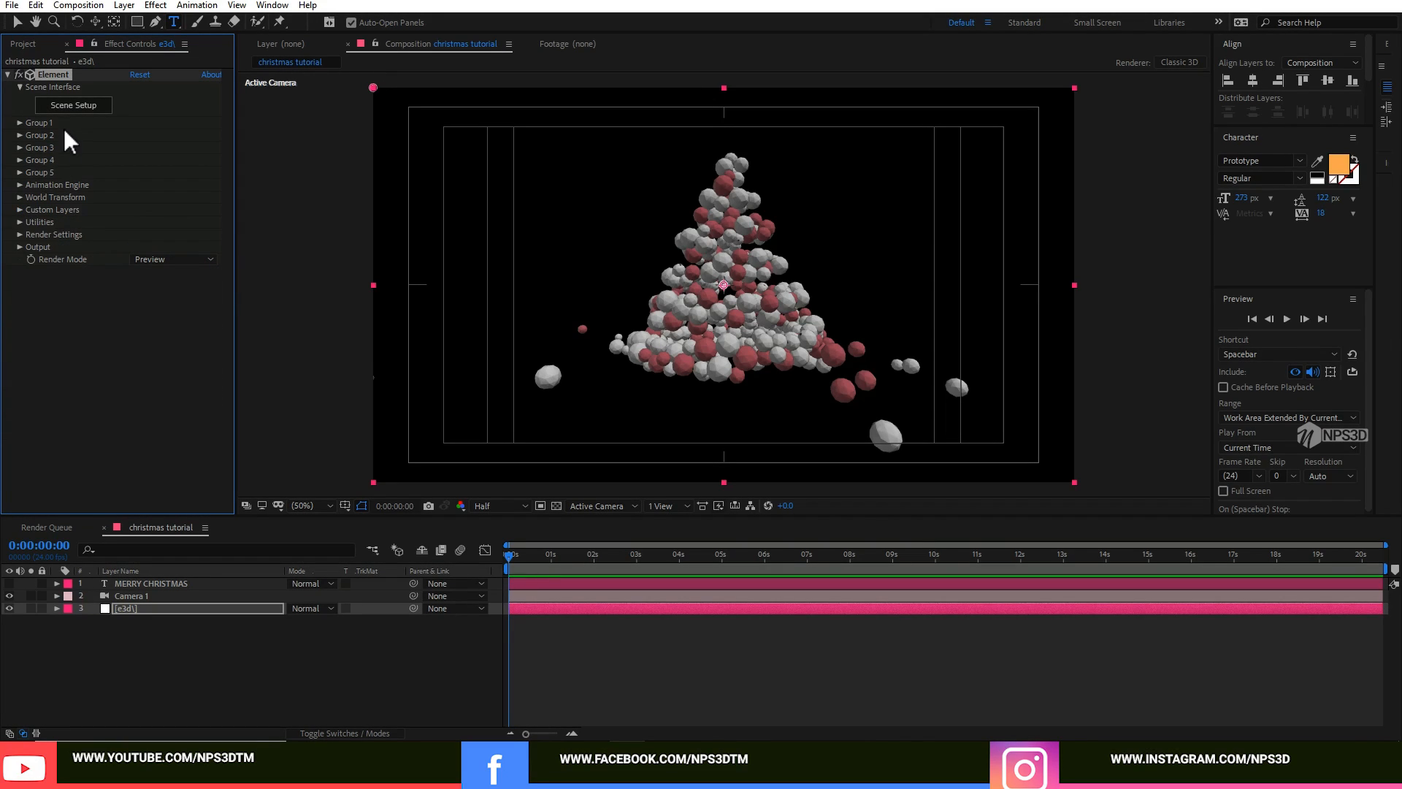
Extrude the custom text path in the Element scene and move it in front of the tree, to about Y 1.85 and Z -4.45.
left_click(73, 105)
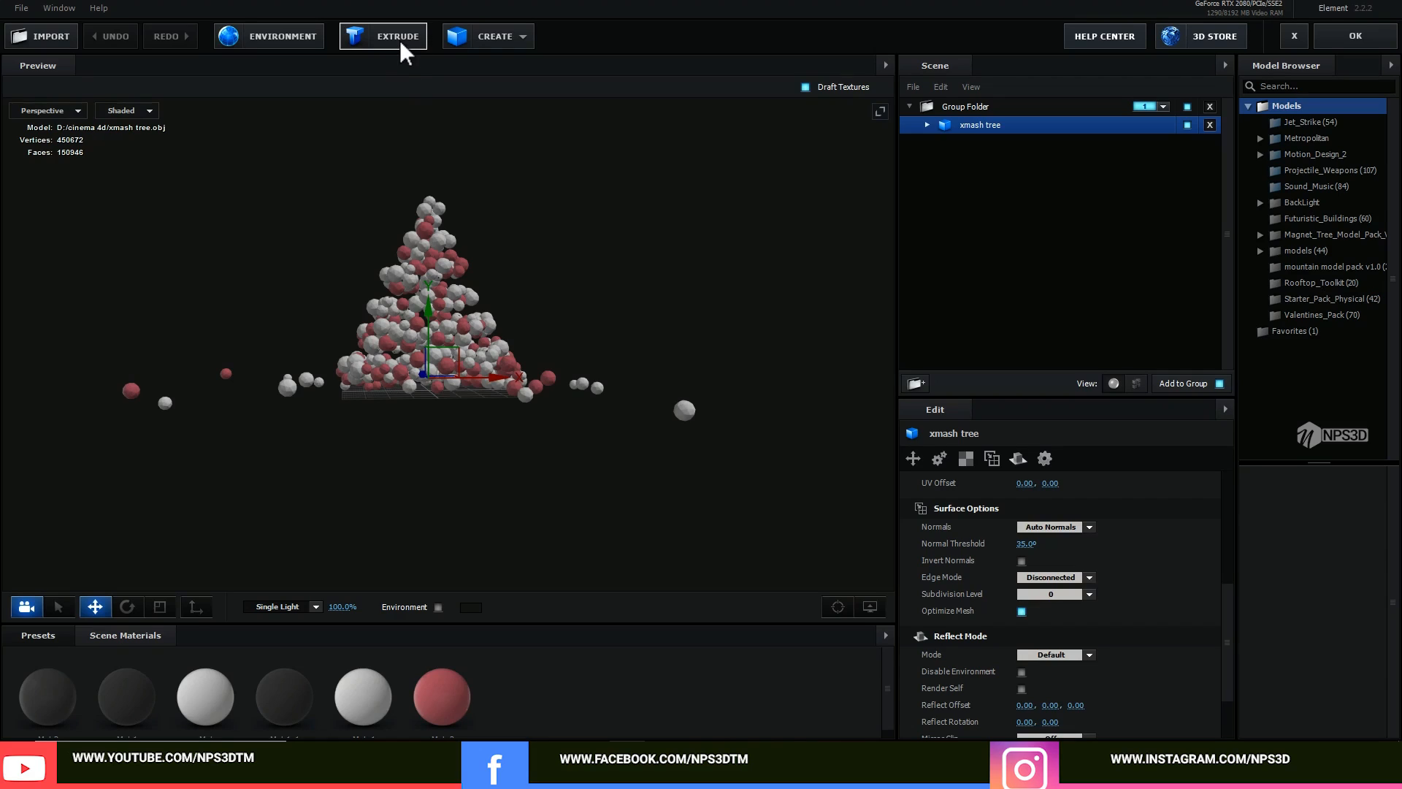
left_click(391, 34)
left_click_drag(589, 473, 442, 389)
left_click_drag(500, 332, 497, 308)
scroll(479, 399, "up", 3)
scroll(479, 399, "up", 4)
left_click_drag(550, 436, 643, 503)
scroll(494, 456, "up", 3)
left_click_drag(521, 469, 437, 394)
Set Bevel 1 of the extruded text to Extrude 2.00, Expand Edges 0.20 and Bevel Depth 2.33, and enable Bevel Backside.
left_click(926, 125)
left_click(973, 142)
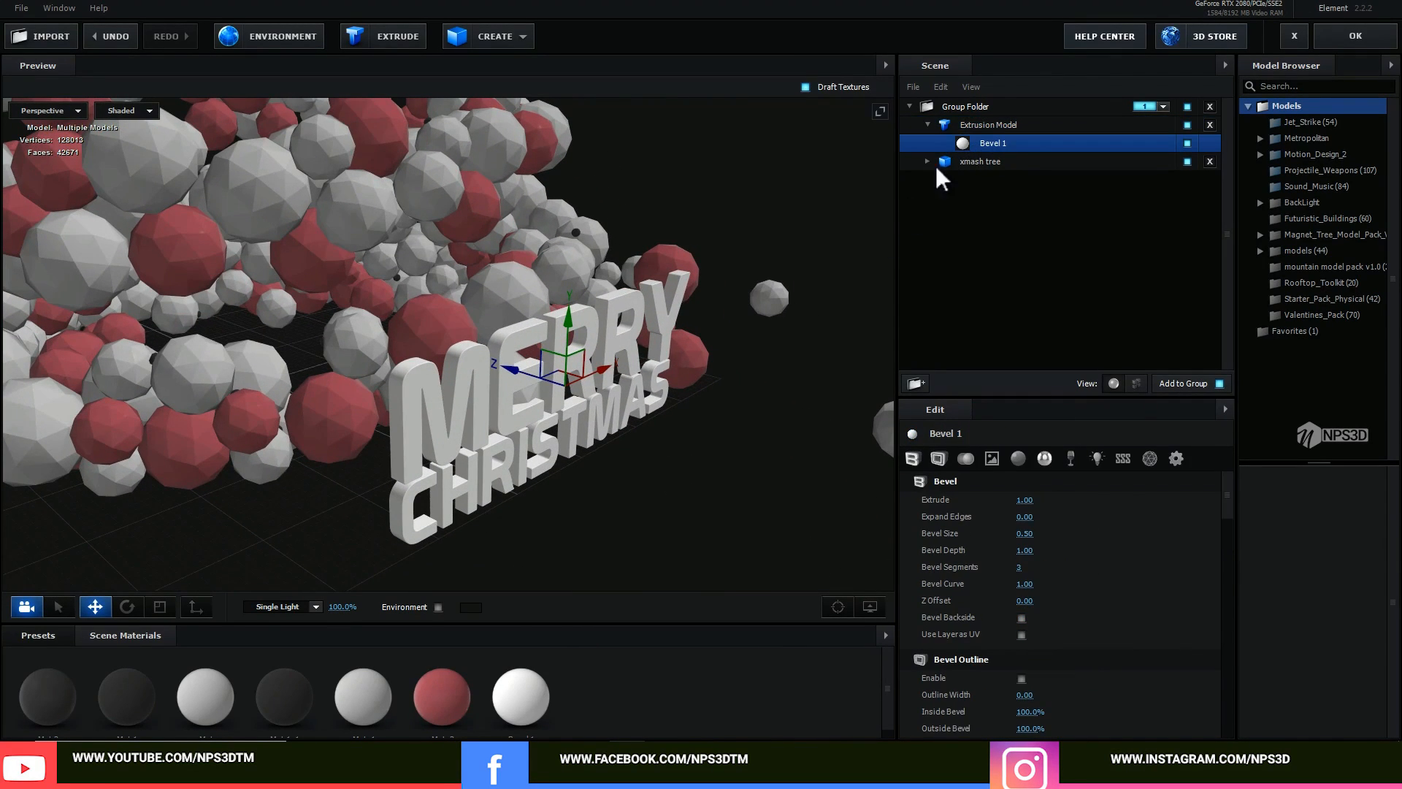
scroll(749, 269, "up", 2)
scroll(749, 269, "up", 1)
left_click_drag(1025, 517, 1139, 574)
left_click_drag(1024, 500, 1061, 520)
left_click(1026, 500)
type("2")
key("Return")
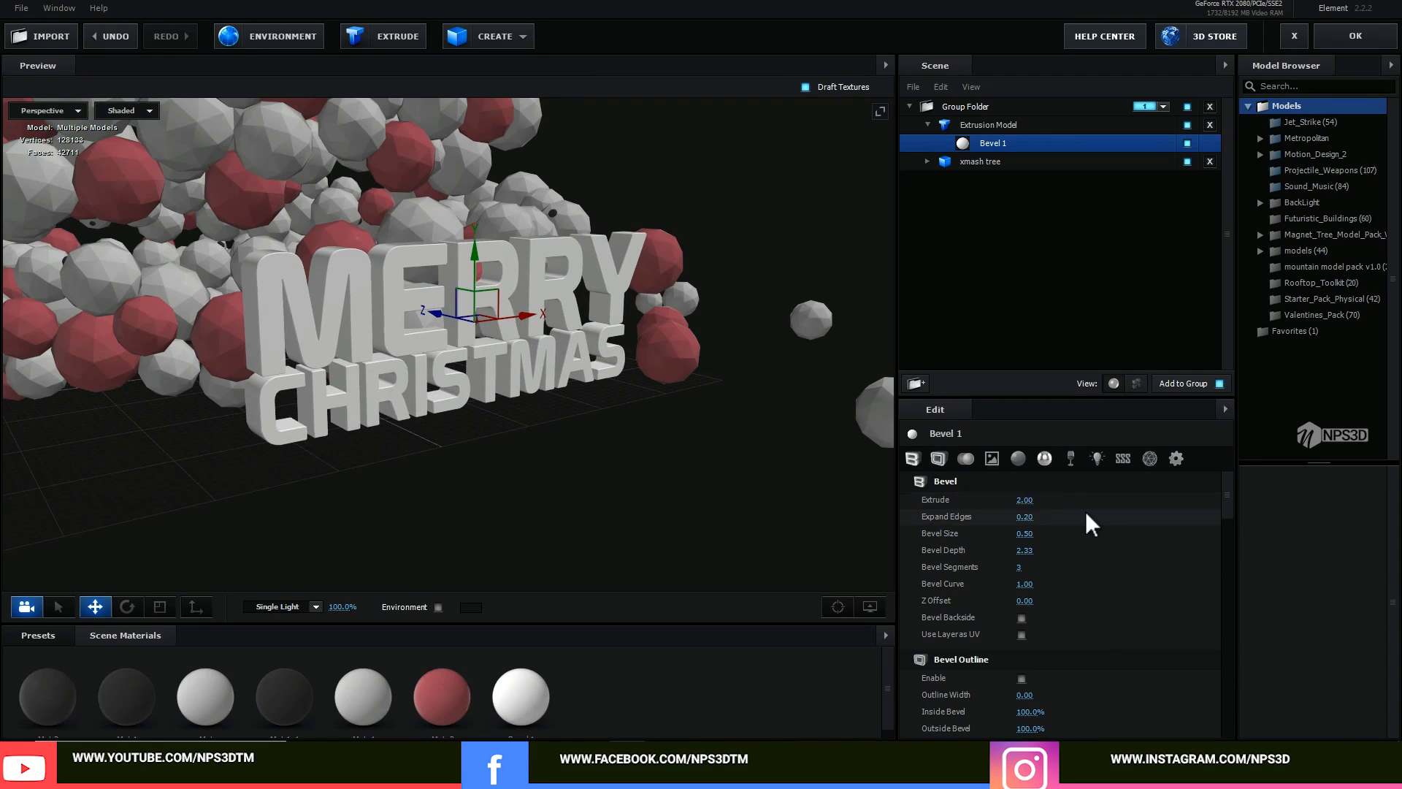
left_click(1022, 618)
Examine the bevelled text and its placement in front of the tree from several angles and distances.
scroll(478, 507, "down", 3)
left_click_drag(478, 507, 395, 458)
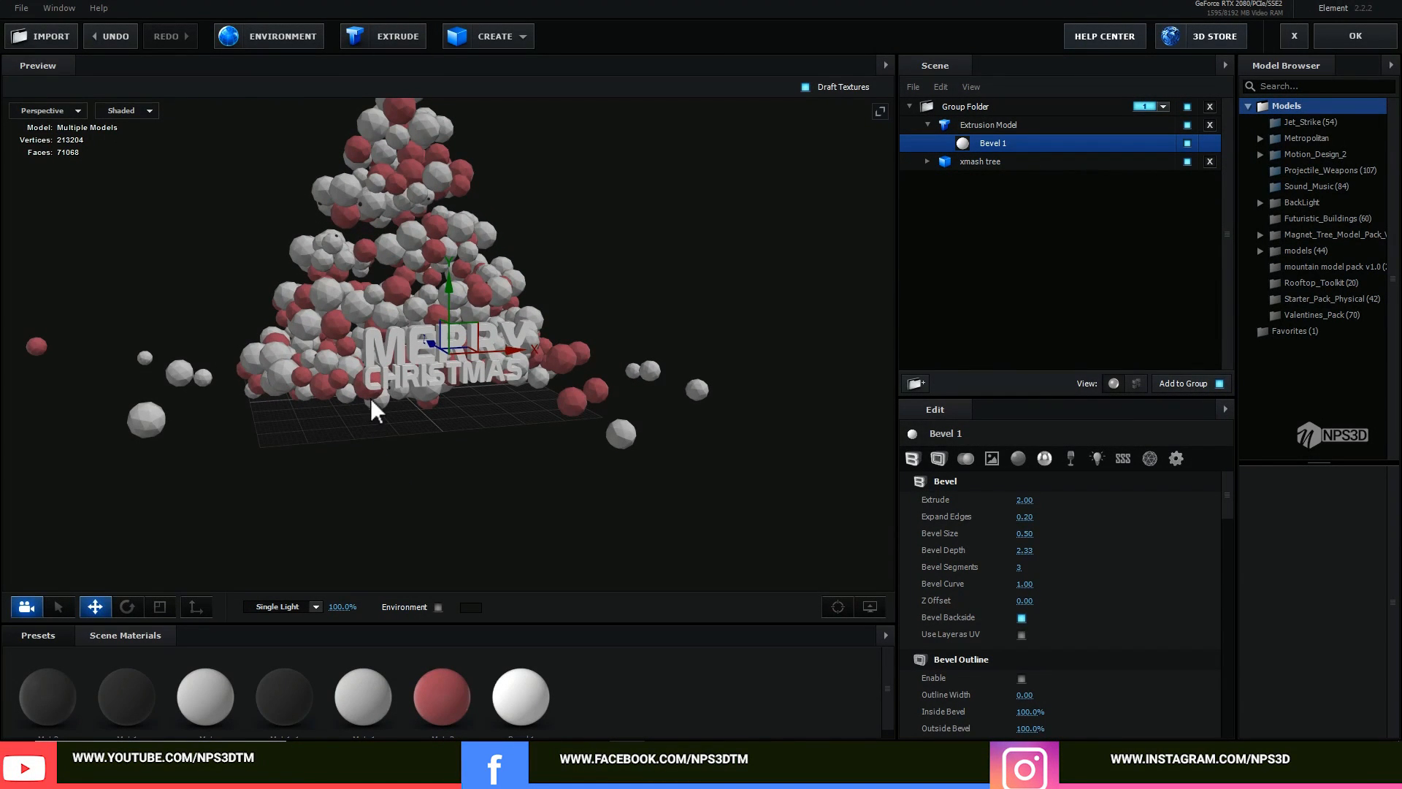
scroll(370, 397, "up", 3)
scroll(352, 515, "down", 5)
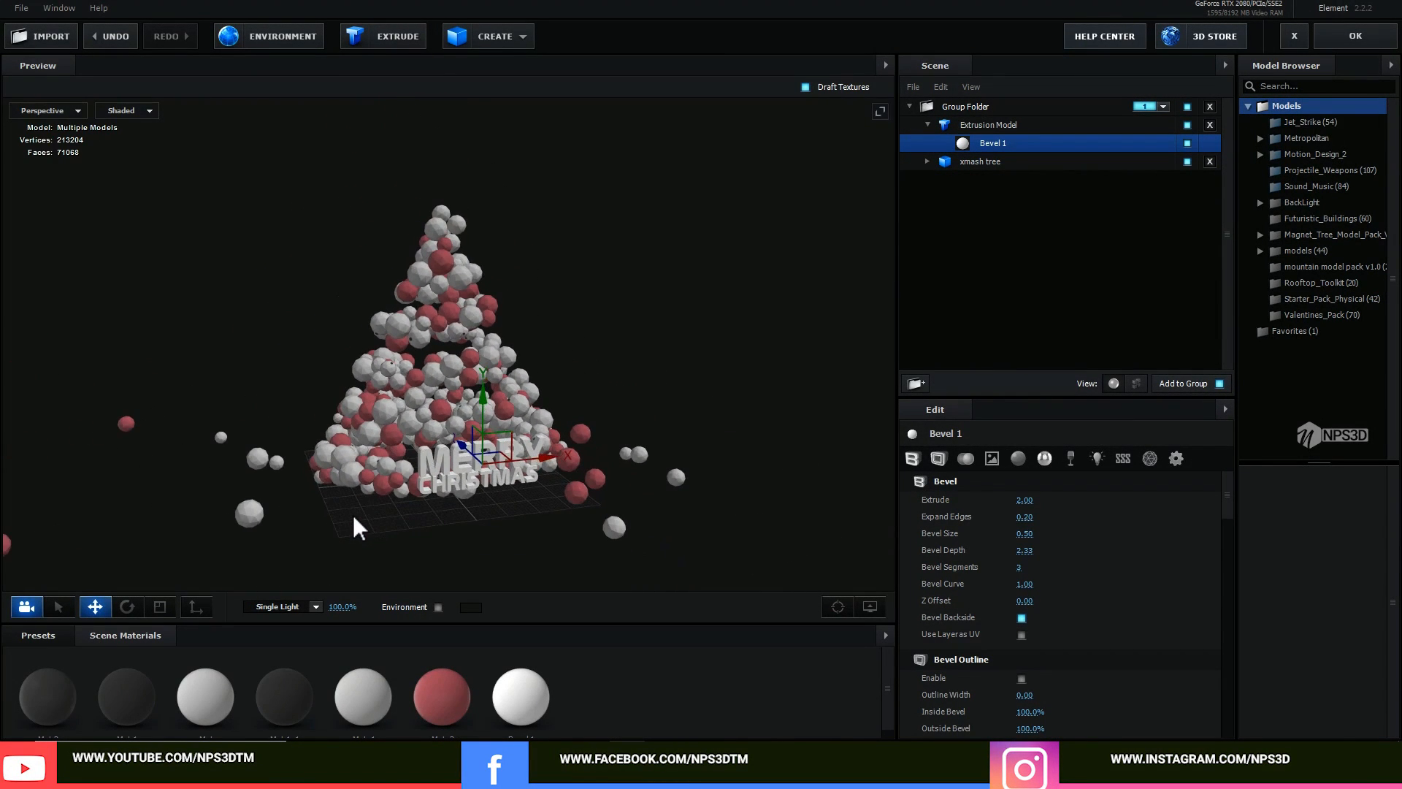
left_click_drag(349, 498, 334, 424)
scroll(377, 448, "up", 4)
mouse_move(410, 472)
left_mouse_down()
mouse_move(455, 484)
mouse_move(401, 463)
mouse_move(359, 478)
mouse_move(428, 472)
left_mouse_up()
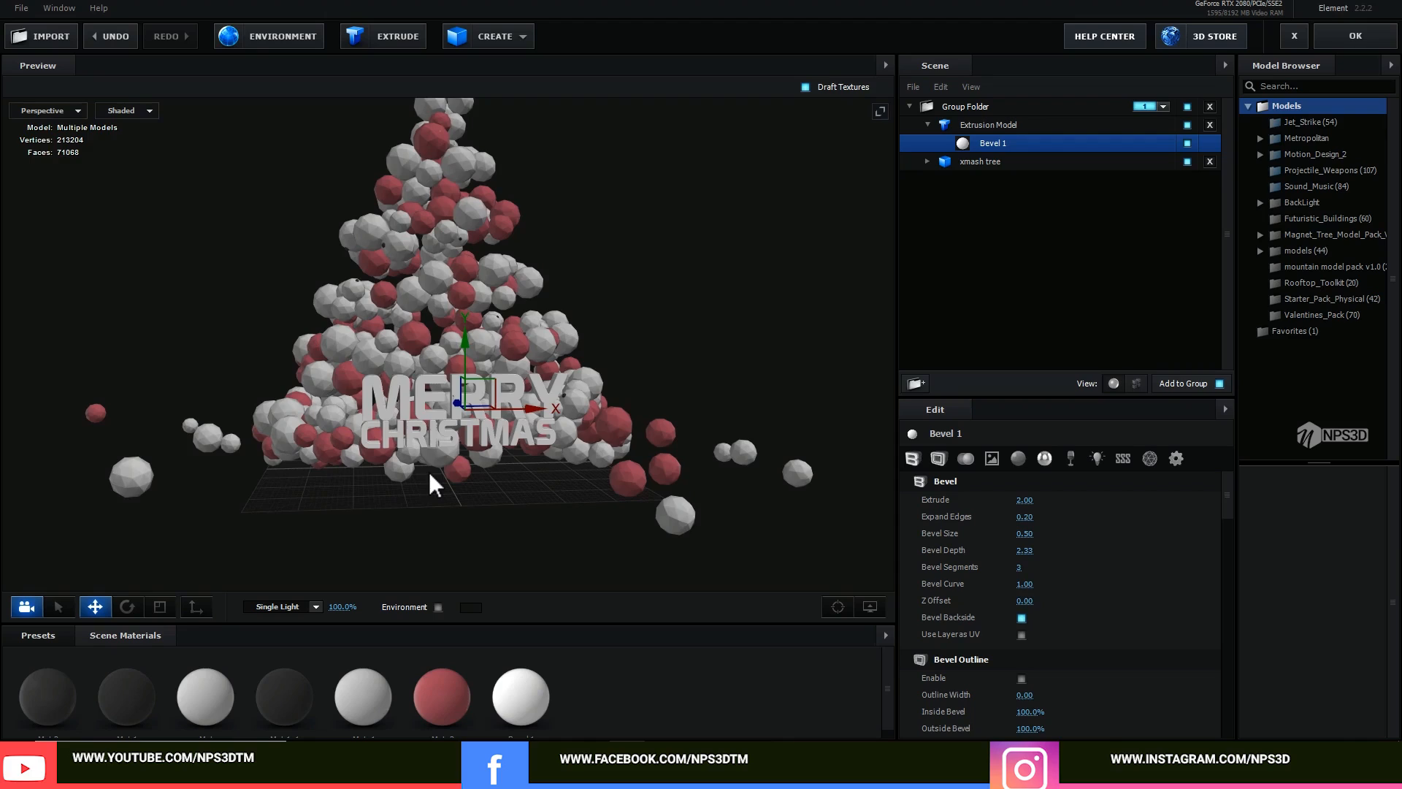
scroll(427, 404, "up", 4)
mouse_move(428, 401)
left_mouse_down()
mouse_move(419, 374)
mouse_move(458, 433)
mouse_move(431, 441)
mouse_move(439, 424)
left_mouse_up()
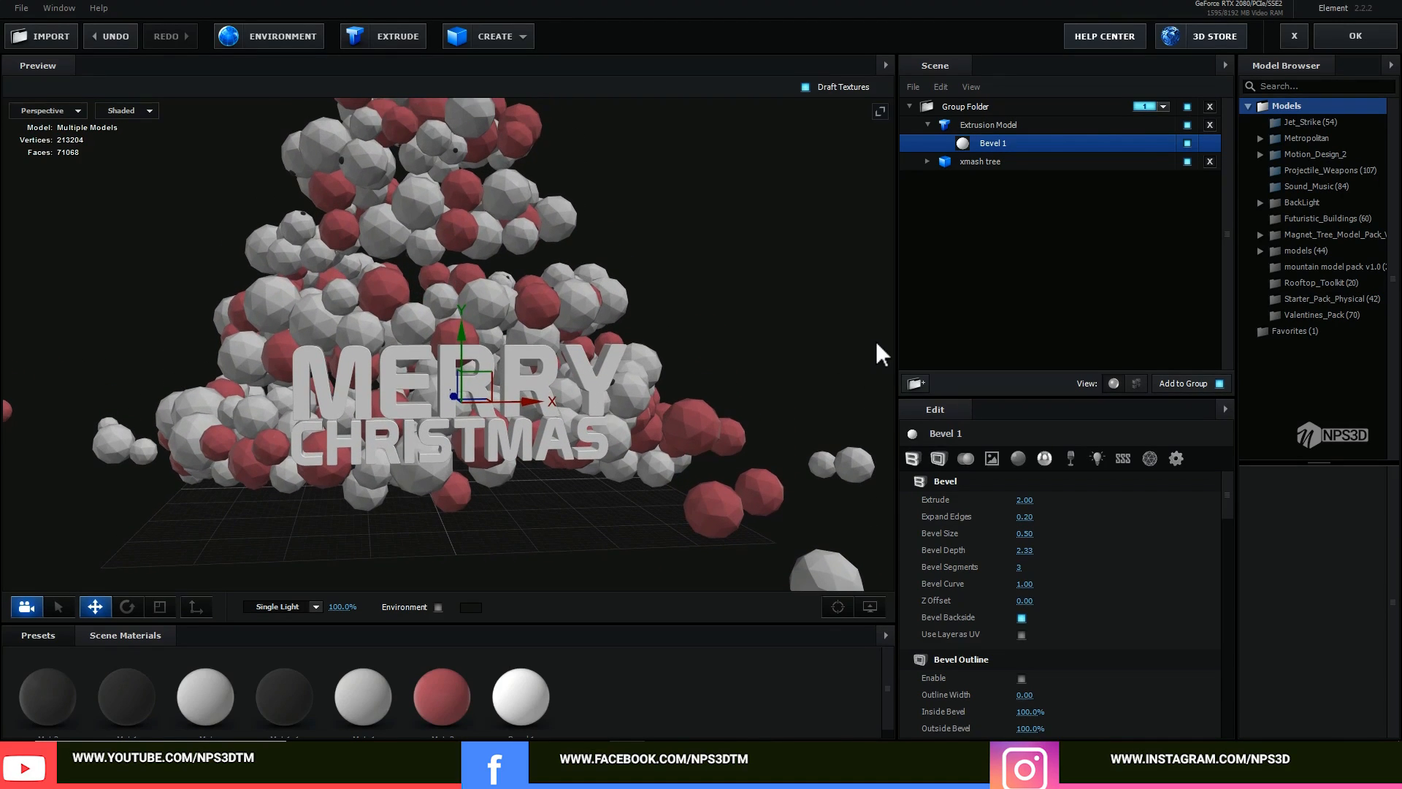
Rename the Extrusion Model as text.
left_click(979, 125)
double_click(968, 126)
type("texty")
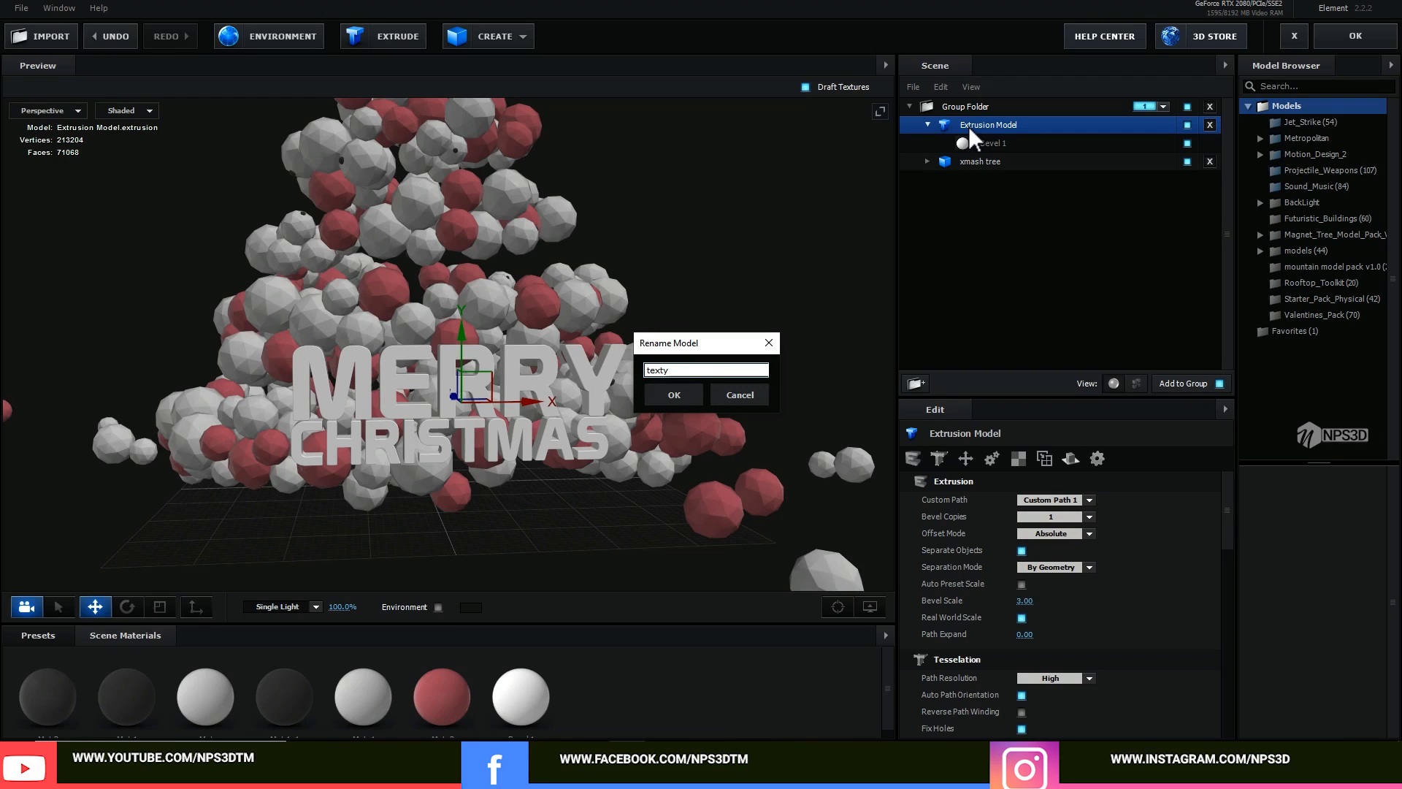
key("BackSpace")
key("Return")
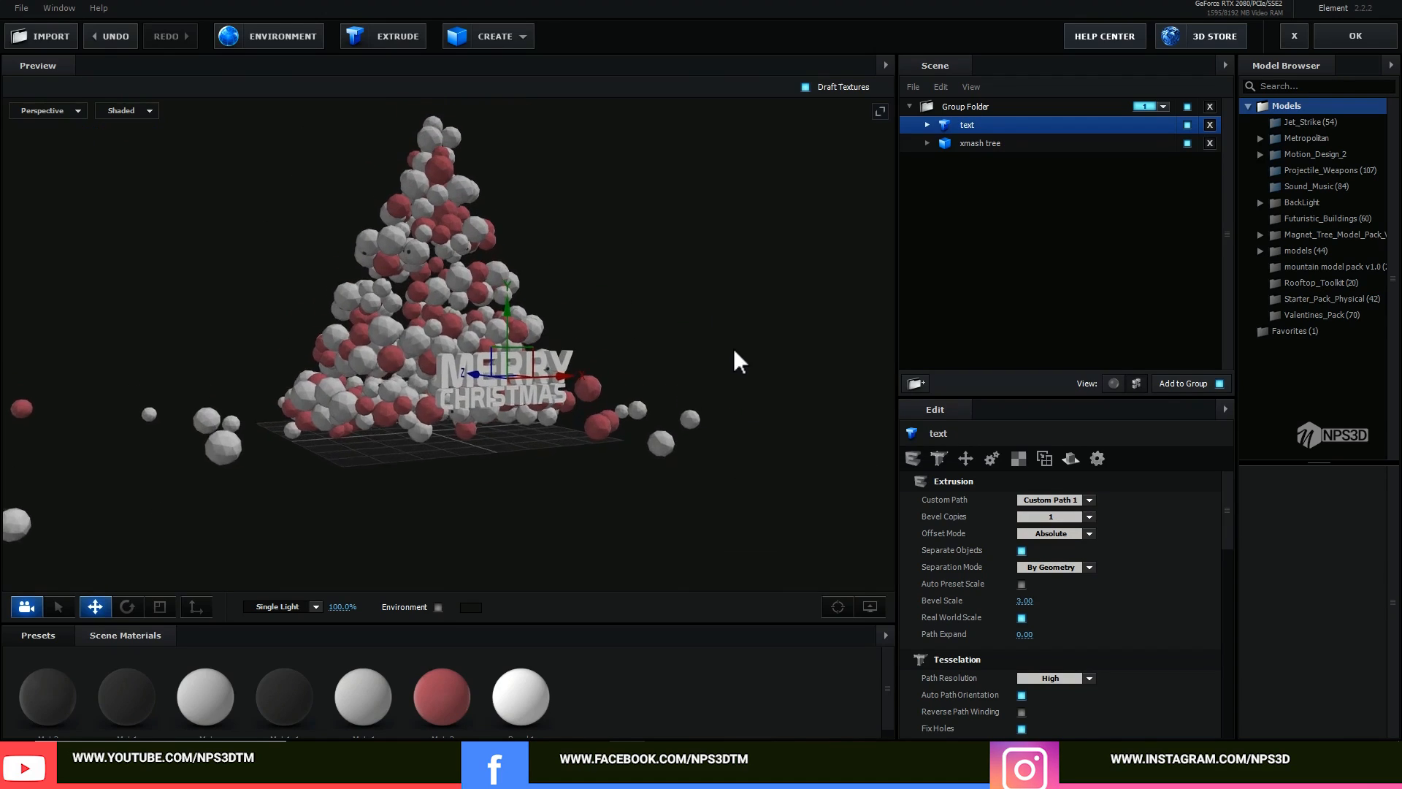
Add the grass_patch model from the Starter_Pack_Physical collection to the scene.
left_click_drag(734, 349, 760, 370)
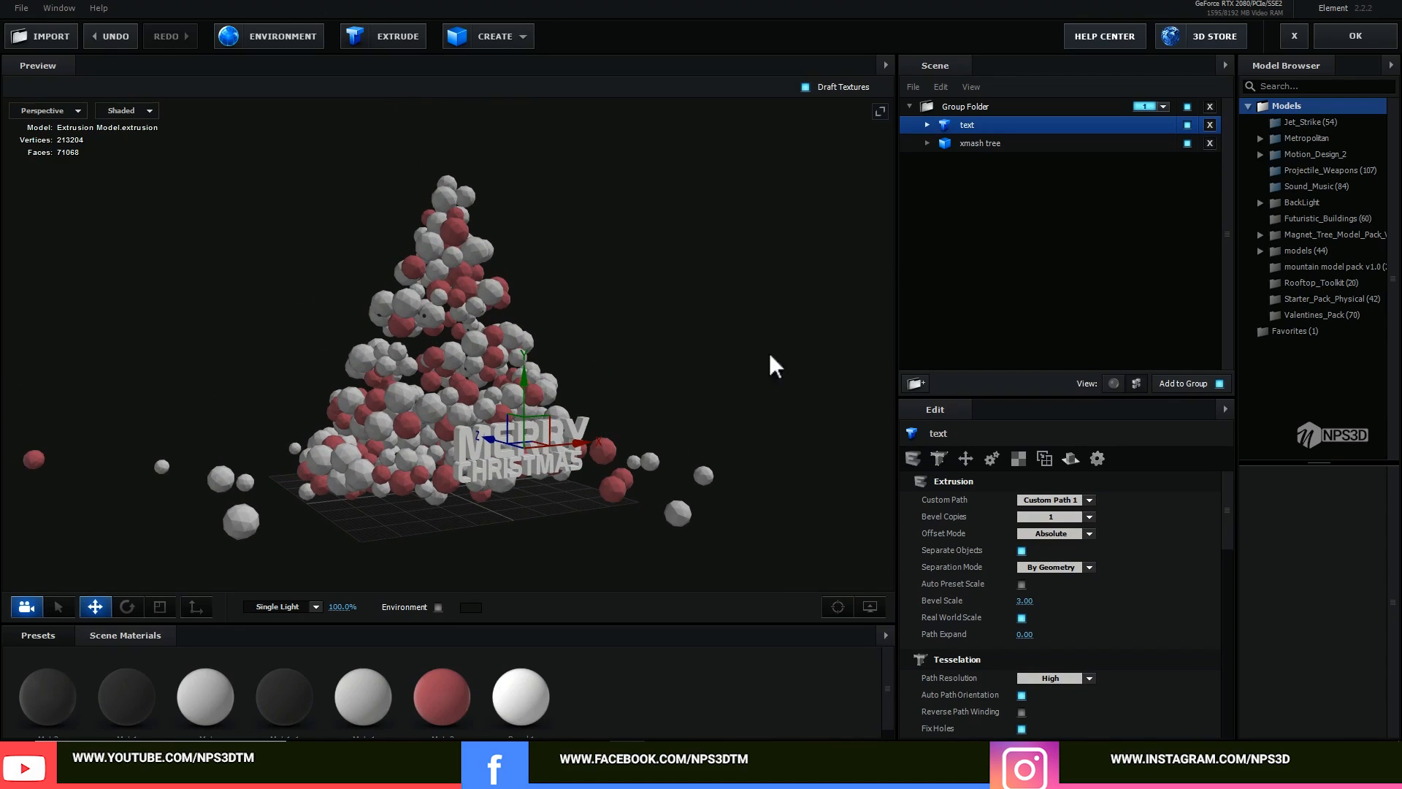
scroll(712, 378, "up", 3)
left_click_drag(689, 438, 680, 371)
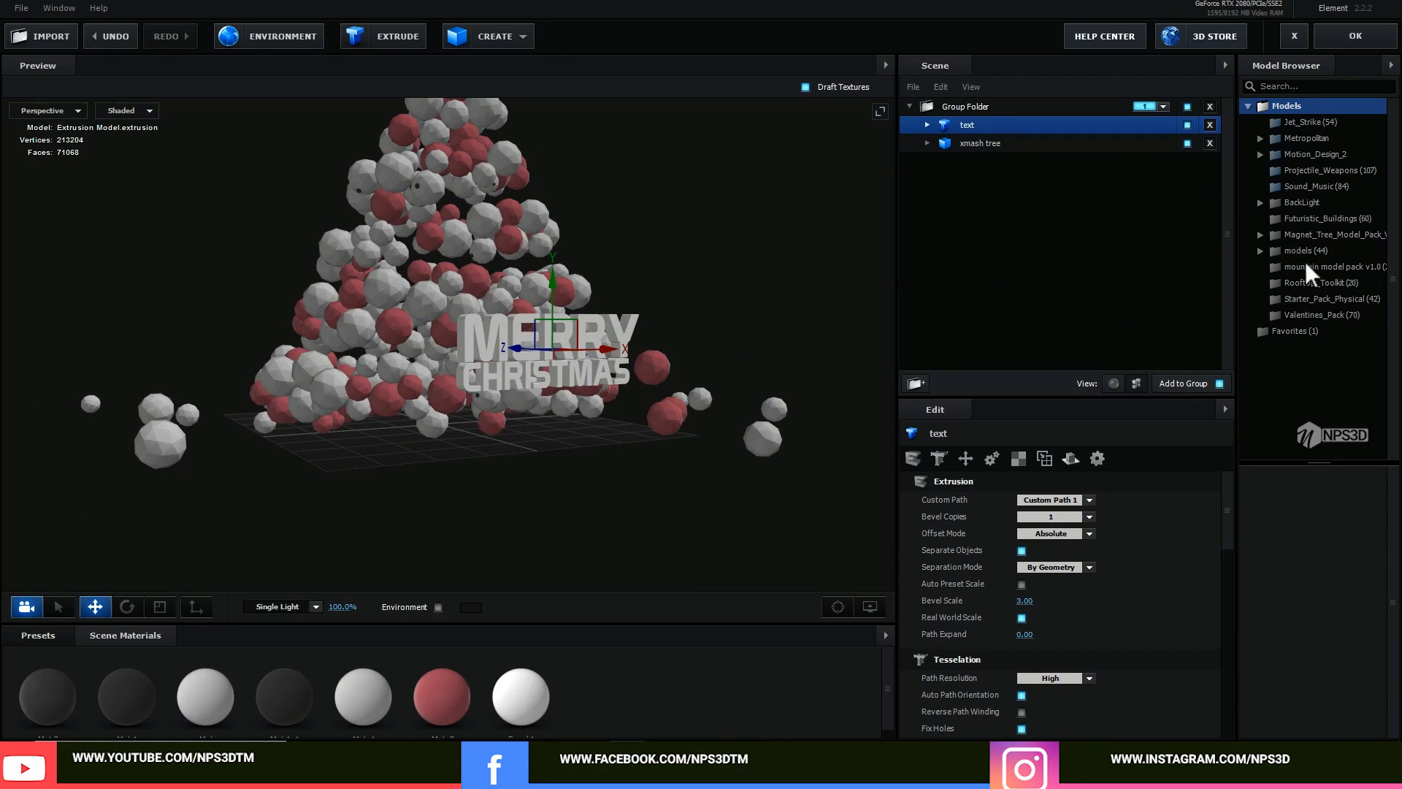
left_click(1326, 298)
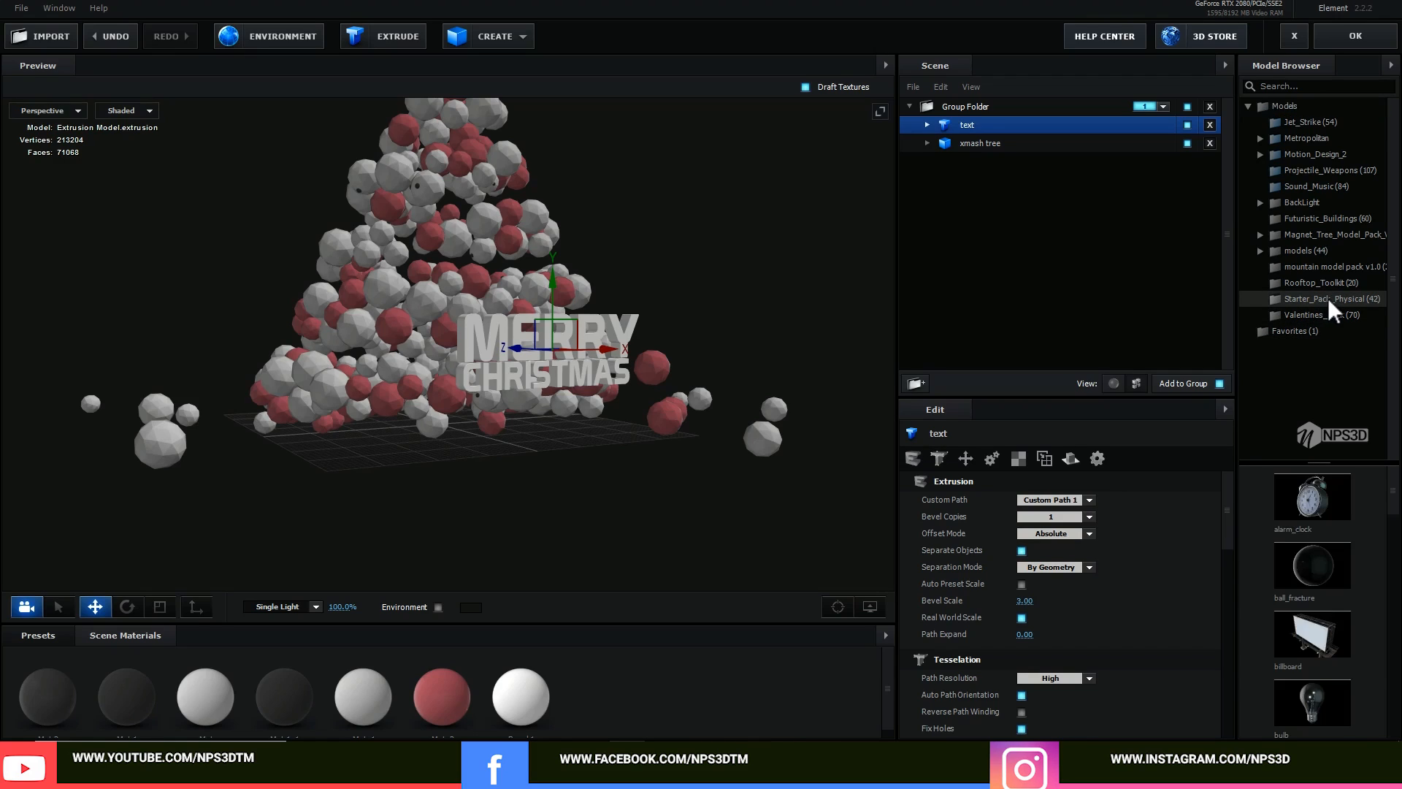
scroll(1329, 479, "down", 8)
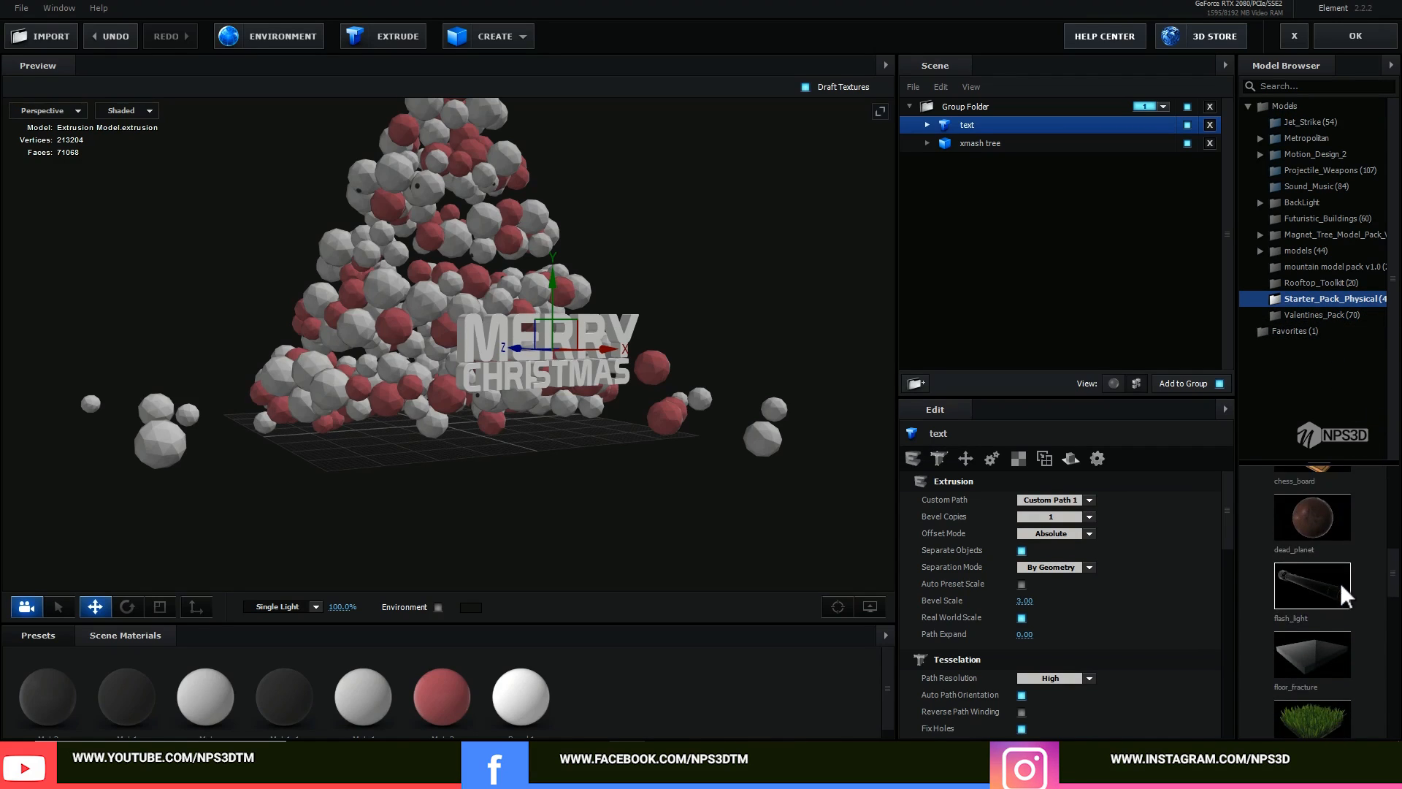
double_click(1330, 510)
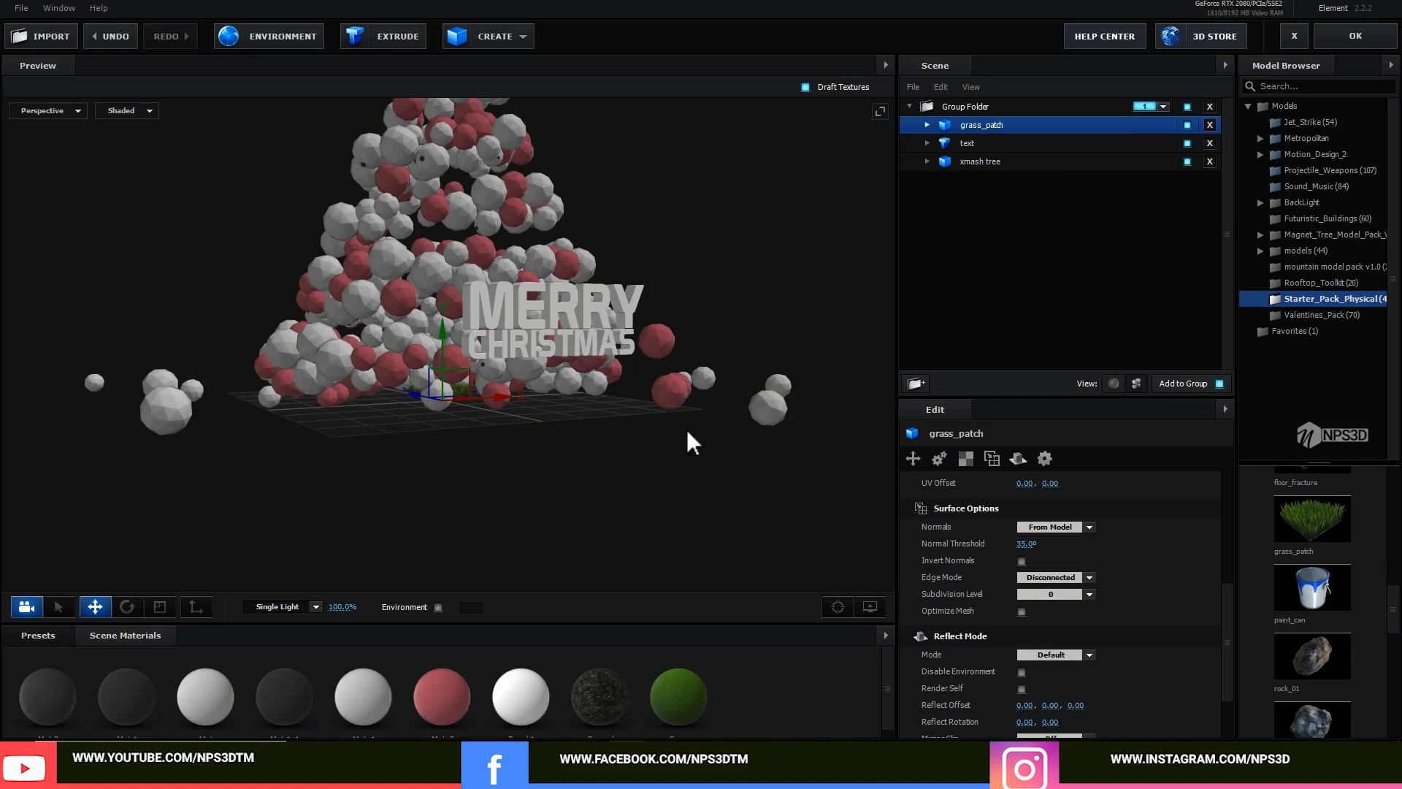
Take grass_patch out of the tree's group folder, assign it to group 2 and inspect it up close.
left_click_drag(999, 125, 1008, 292)
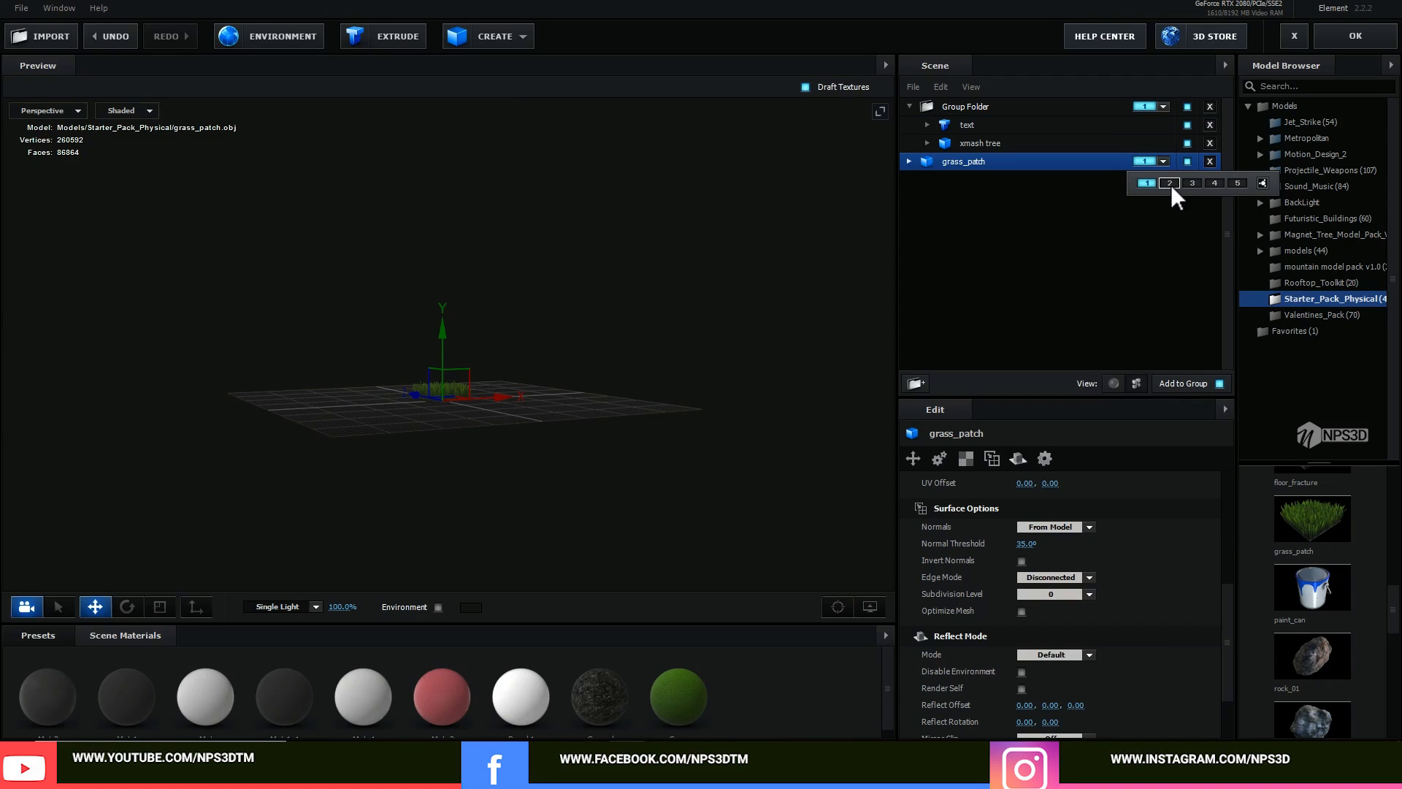
left_click_drag(694, 329, 703, 431)
scroll(593, 402, "up", 5)
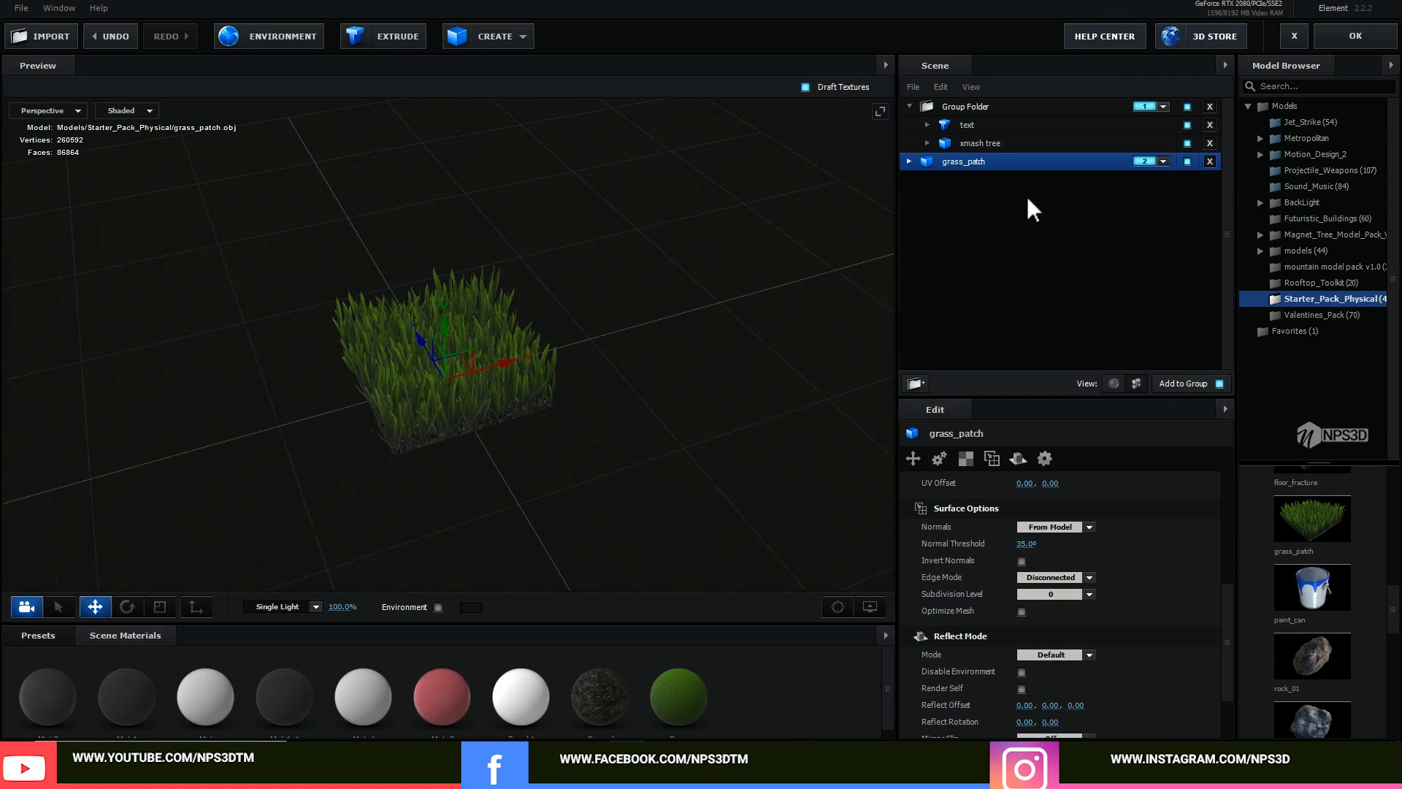
scroll(580, 445, "up", 4)
left_click_drag(580, 446, 425, 325)
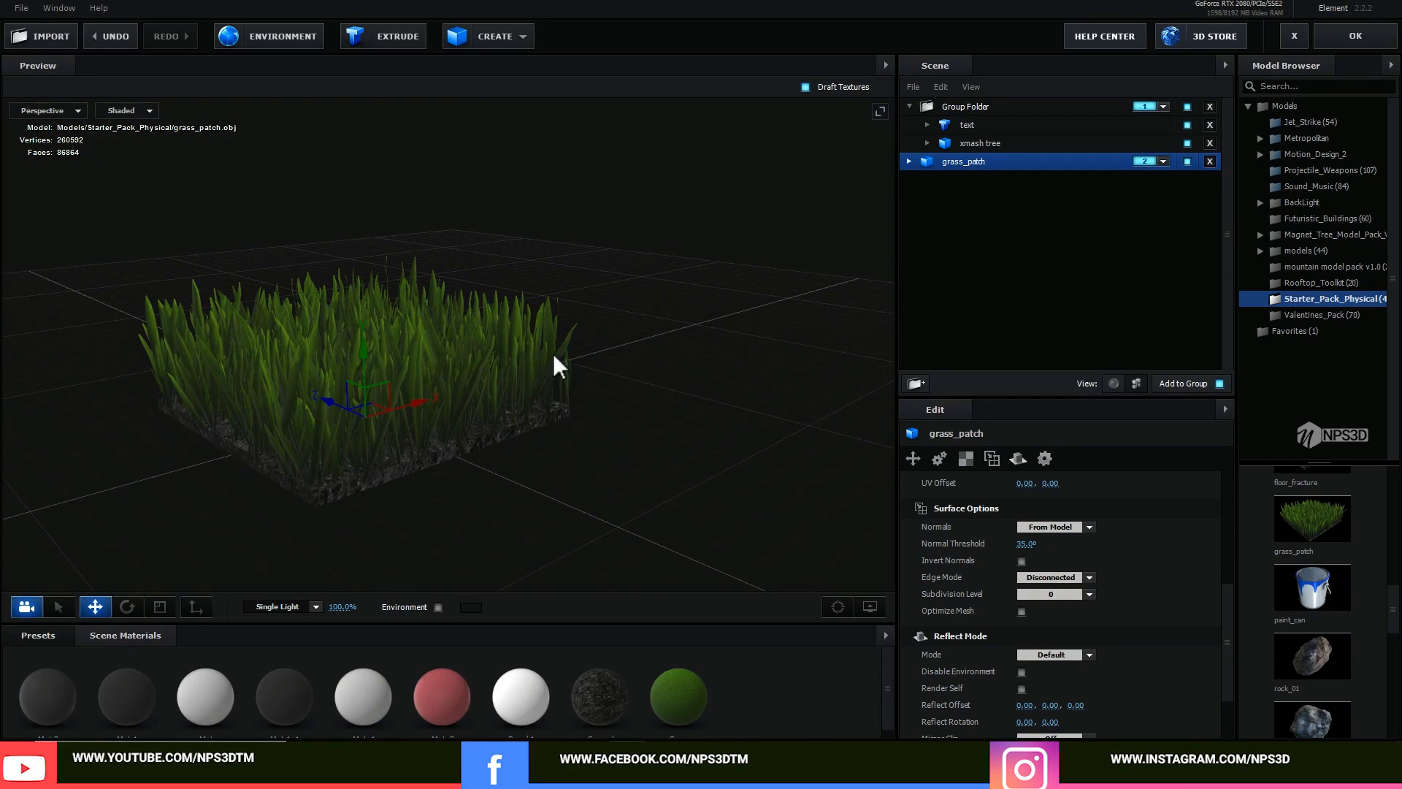
left_click_drag(554, 354, 611, 376)
Enable Optimize Mesh for the grass_patch model and check the text model's surface options.
scroll(1036, 636, "down", 3)
scroll(1035, 637, "up", 2)
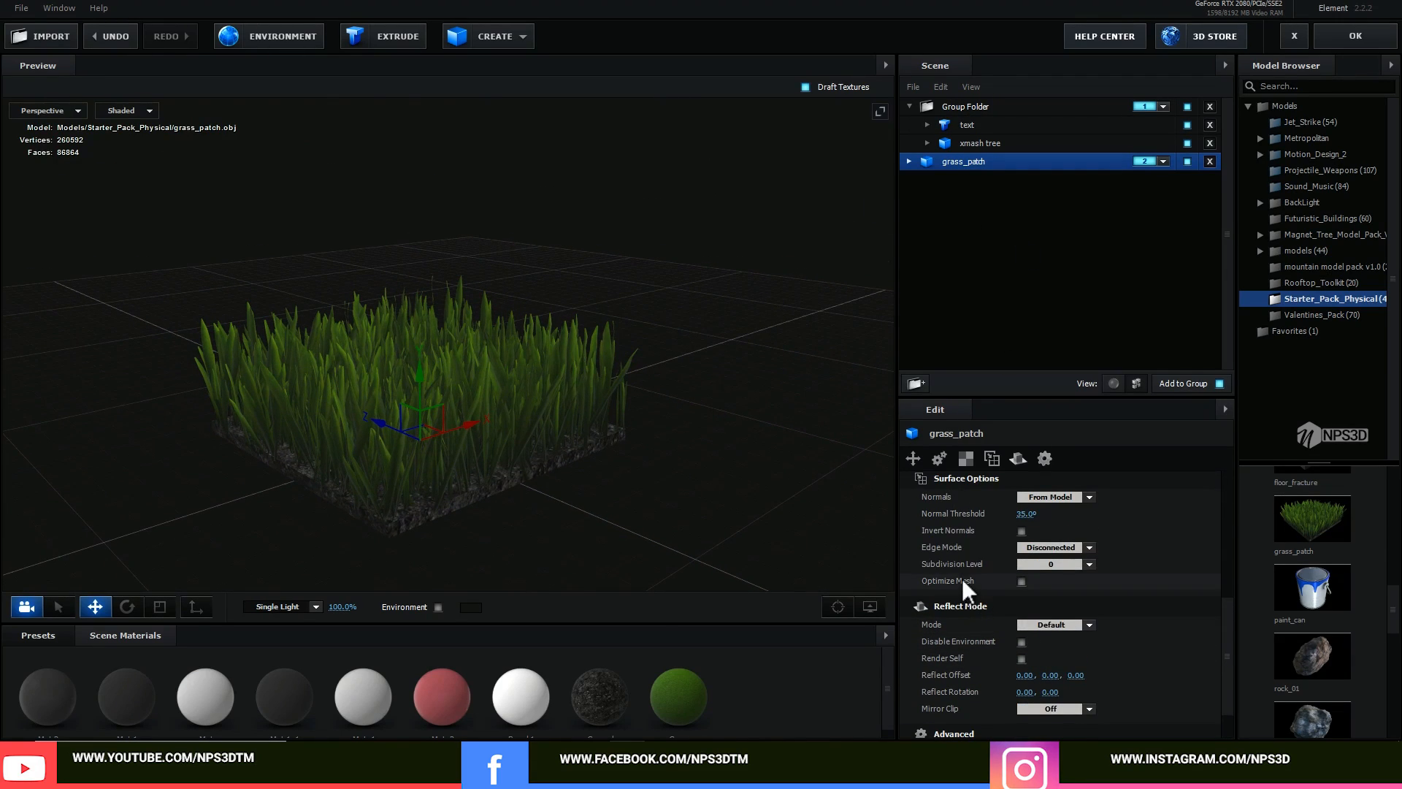
left_click(972, 127)
scroll(1027, 621, "down", 10)
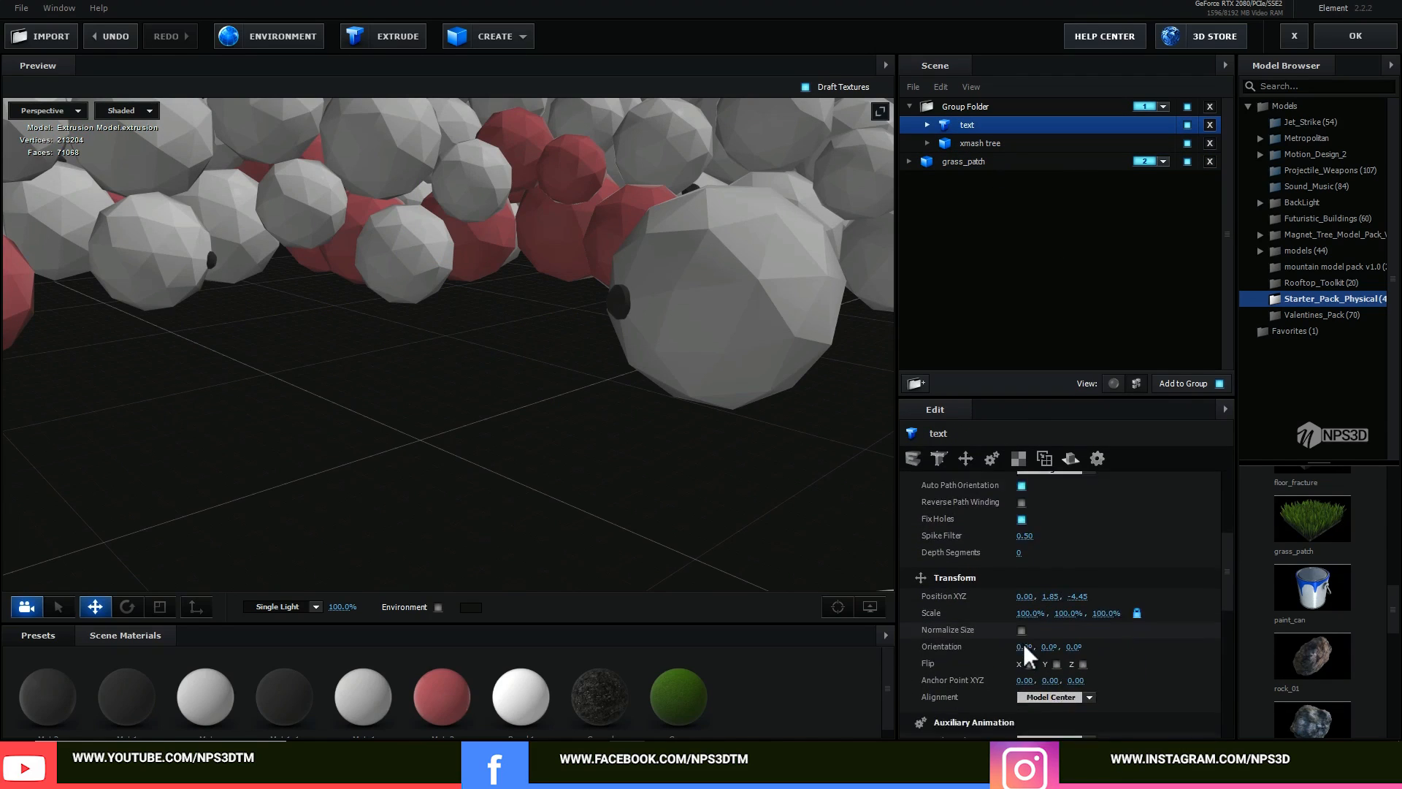
scroll(1025, 650, "down", 2)
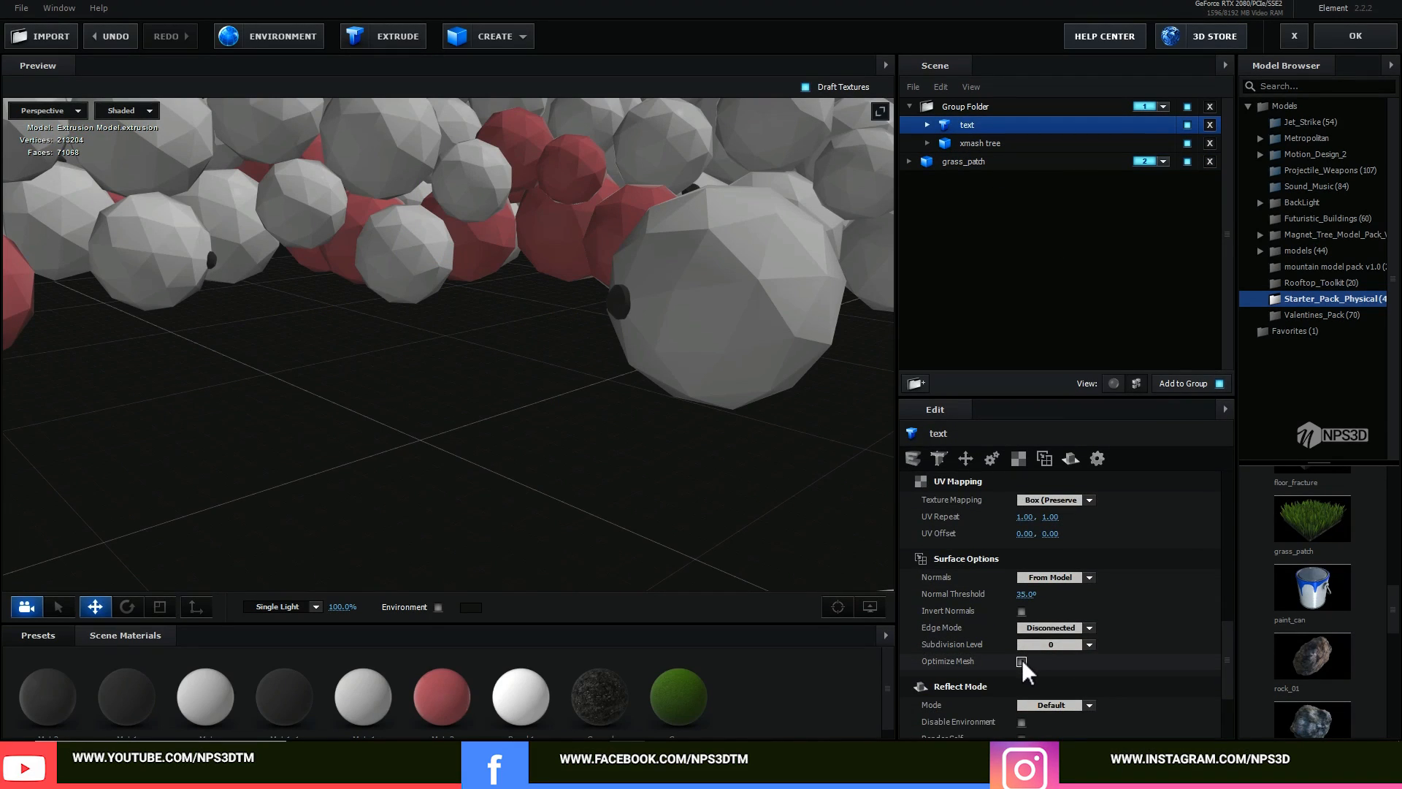
left_click(967, 162)
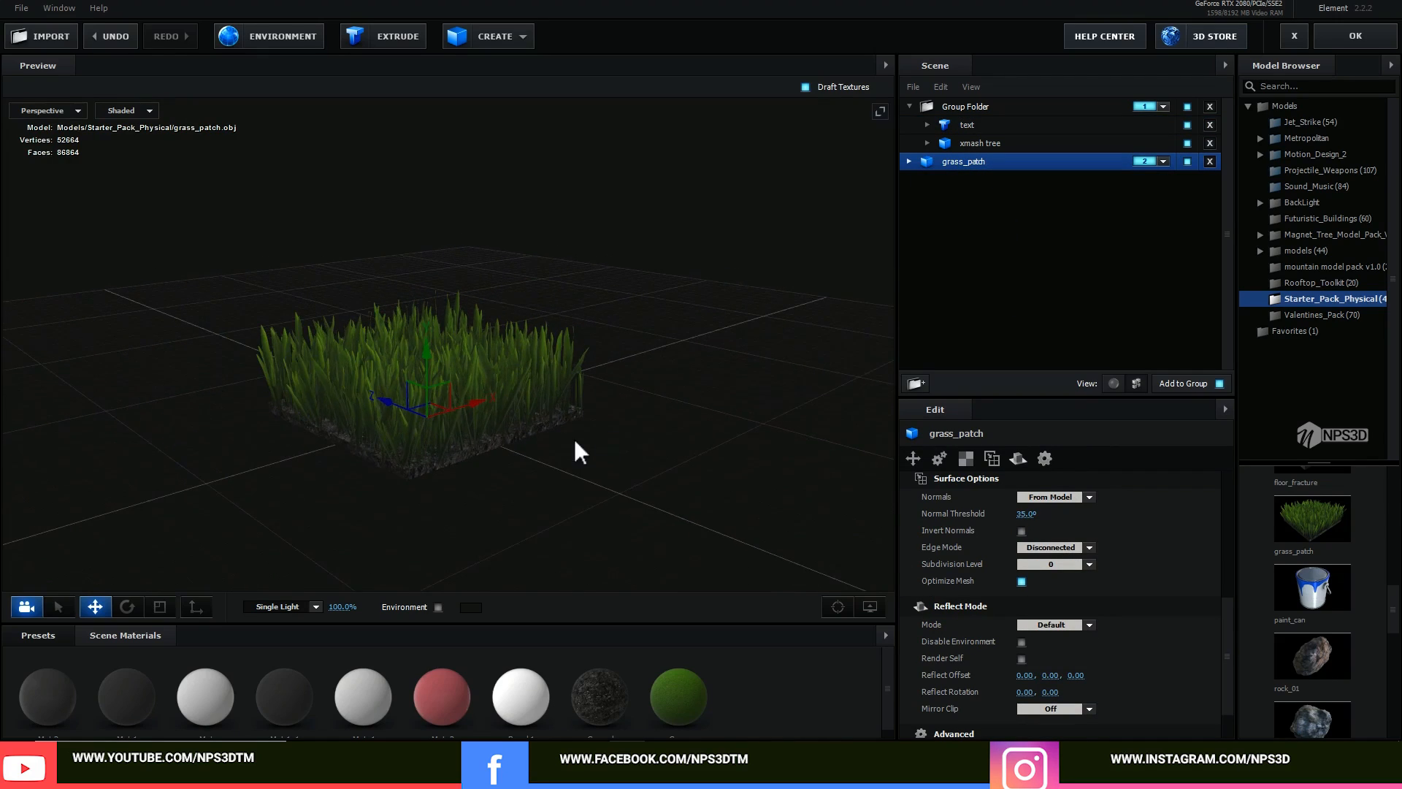
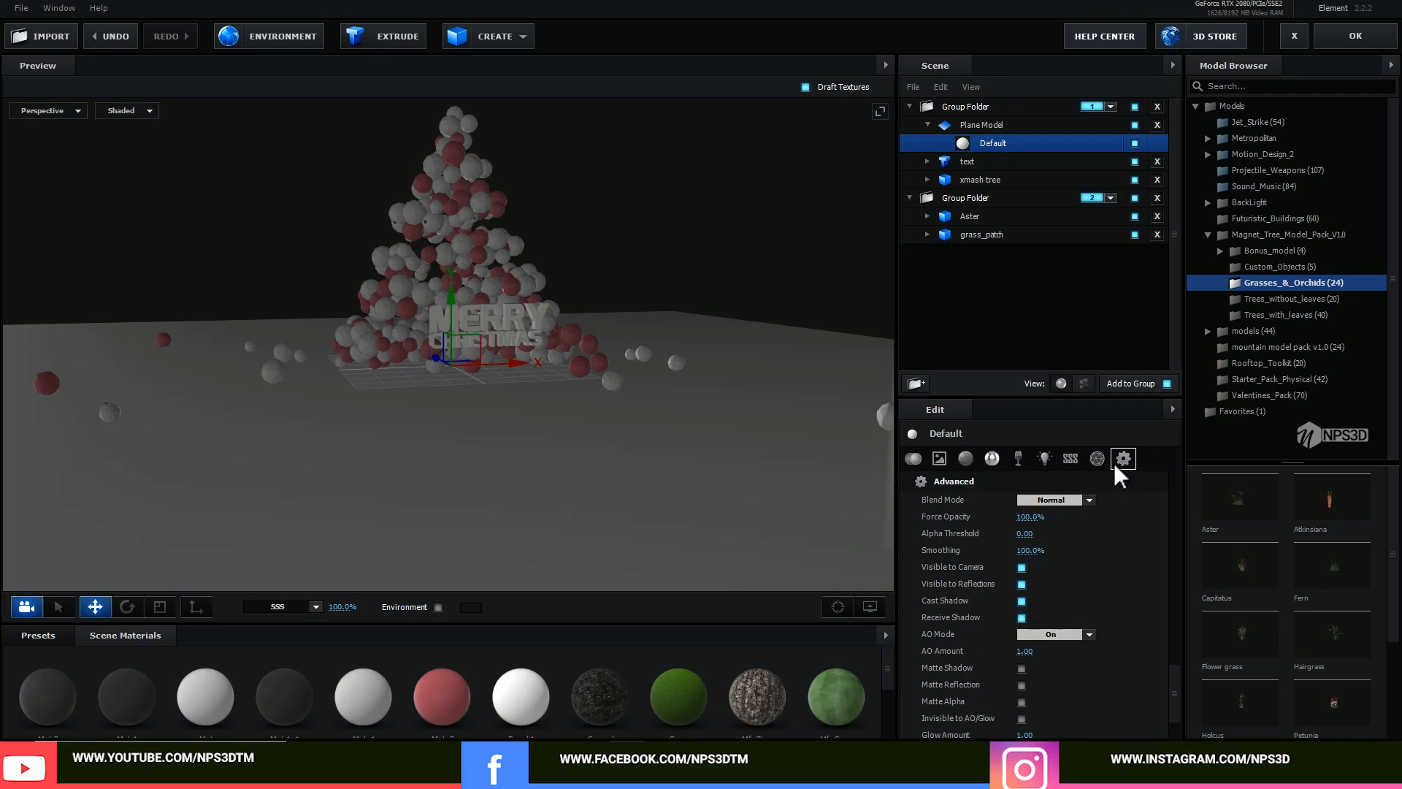
Enable Matte Shadow in the advanced settings of the Plane Model's Default material.
left_click(1020, 669)
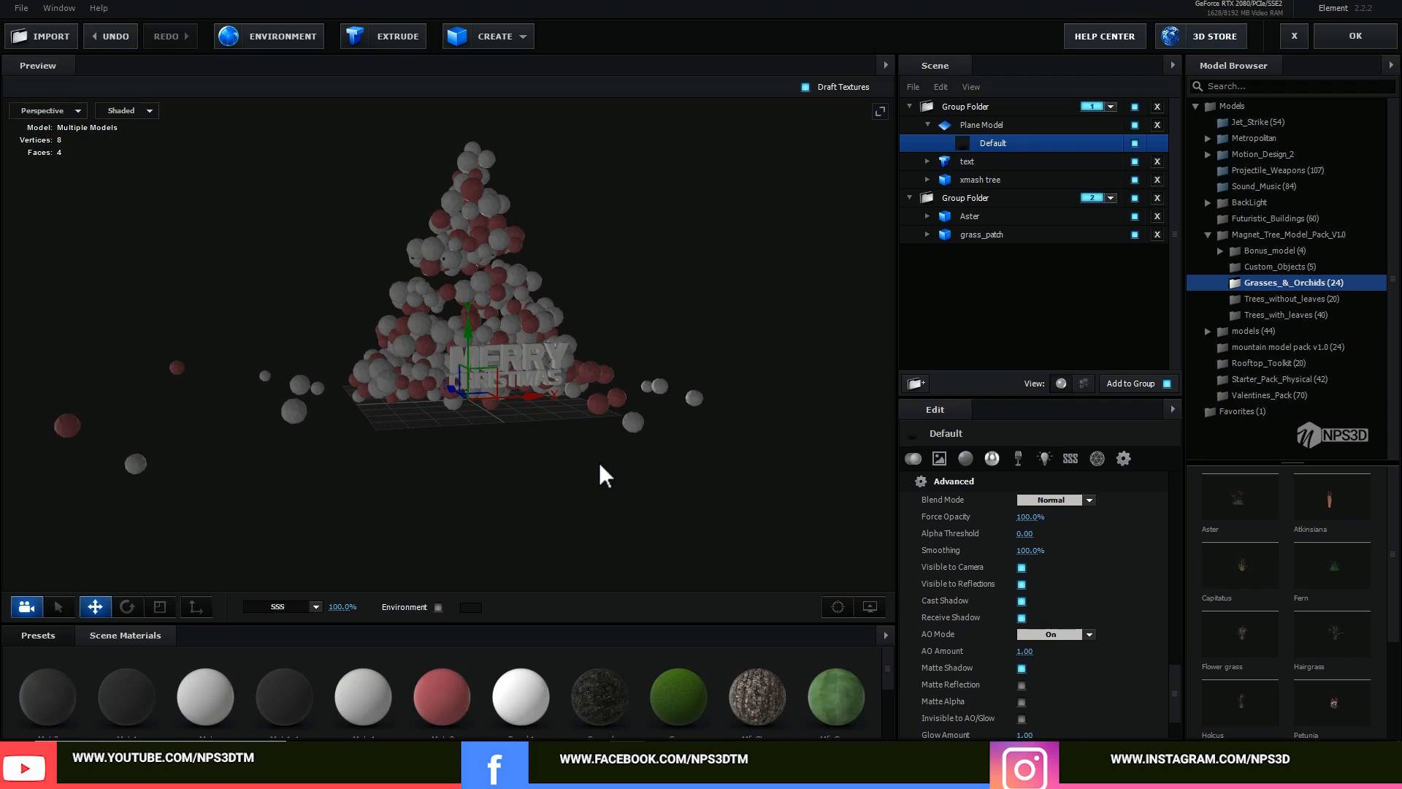
left_click_drag(599, 463, 672, 460)
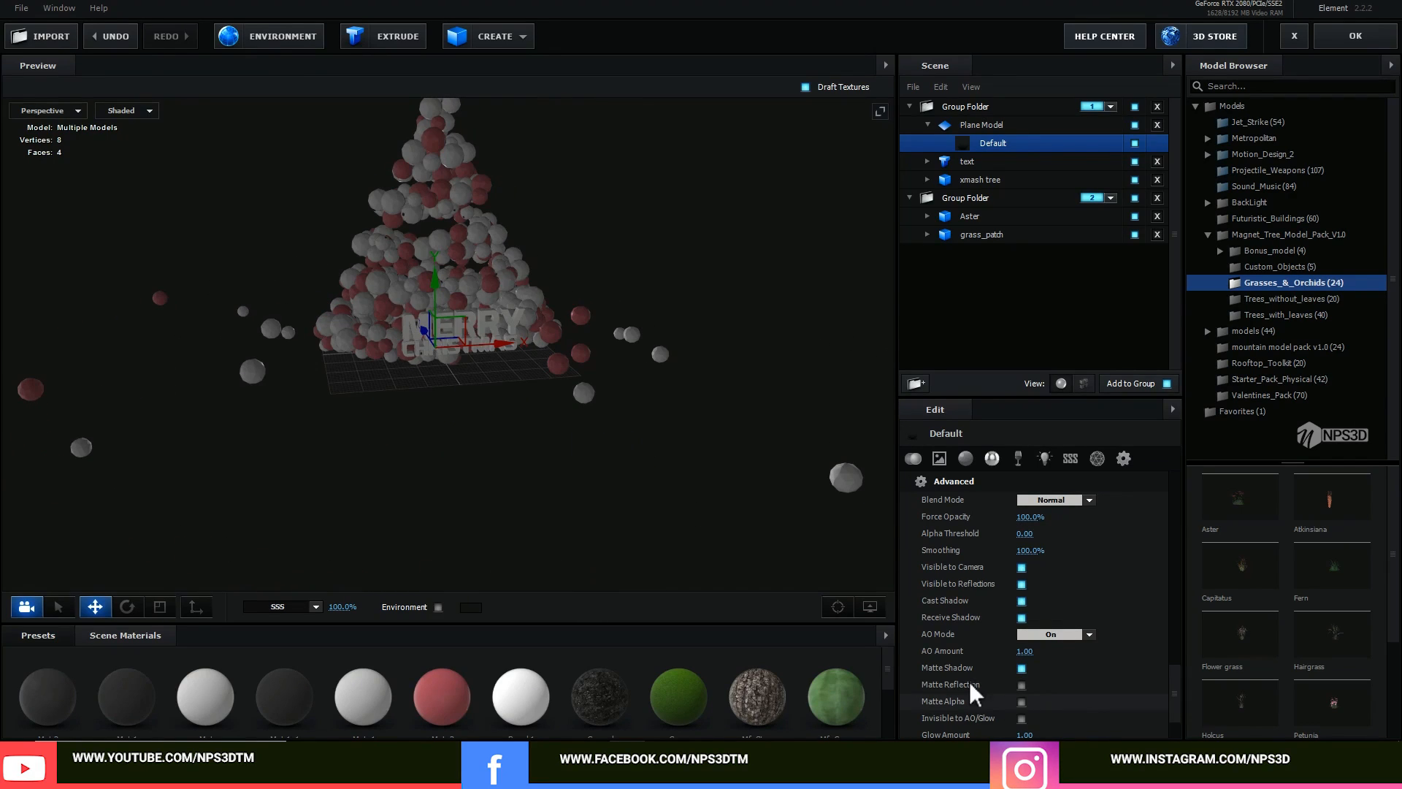
Enable ambient occlusion display in the preview's view options and inspect the tree and text with it.
left_click(870, 608)
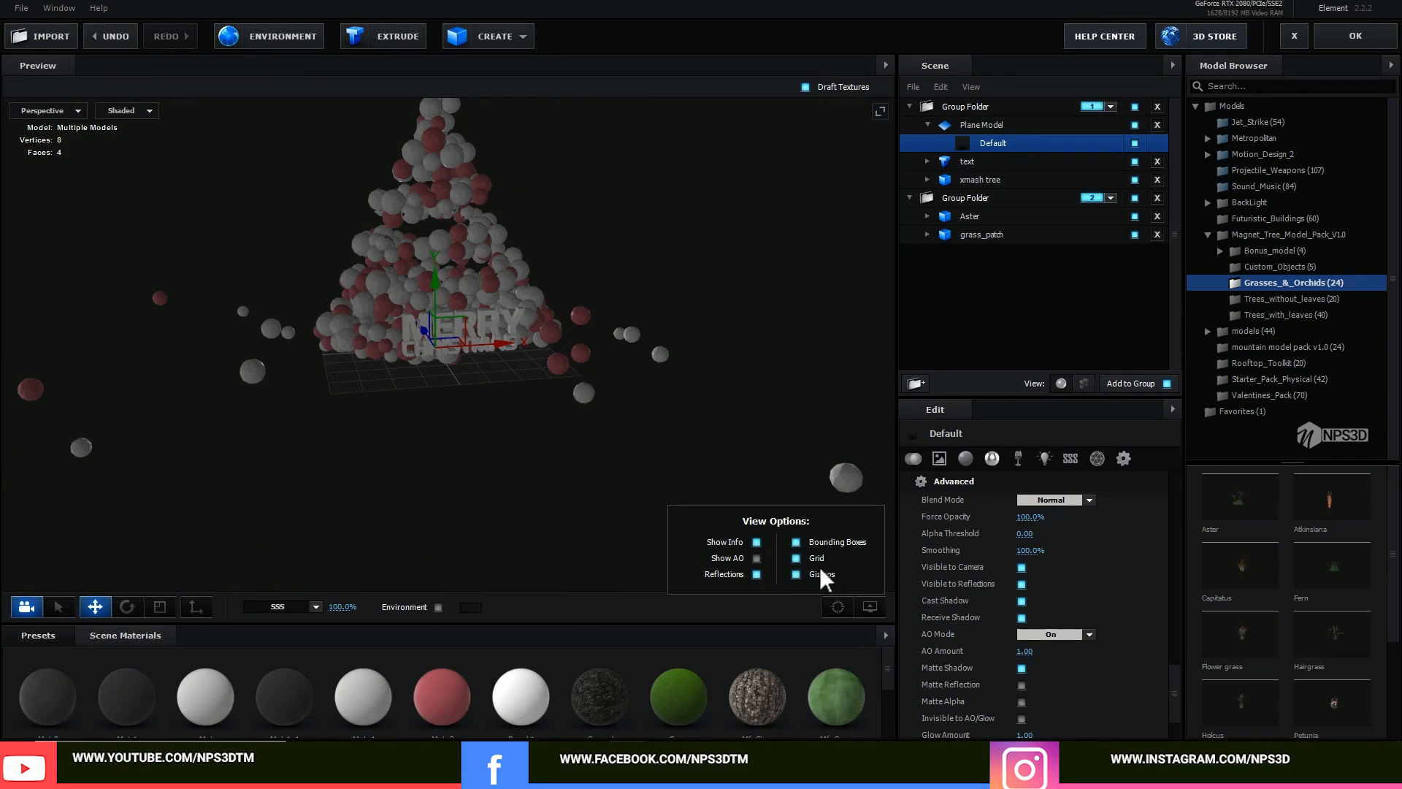
left_click(759, 559)
left_click_drag(643, 444, 585, 378)
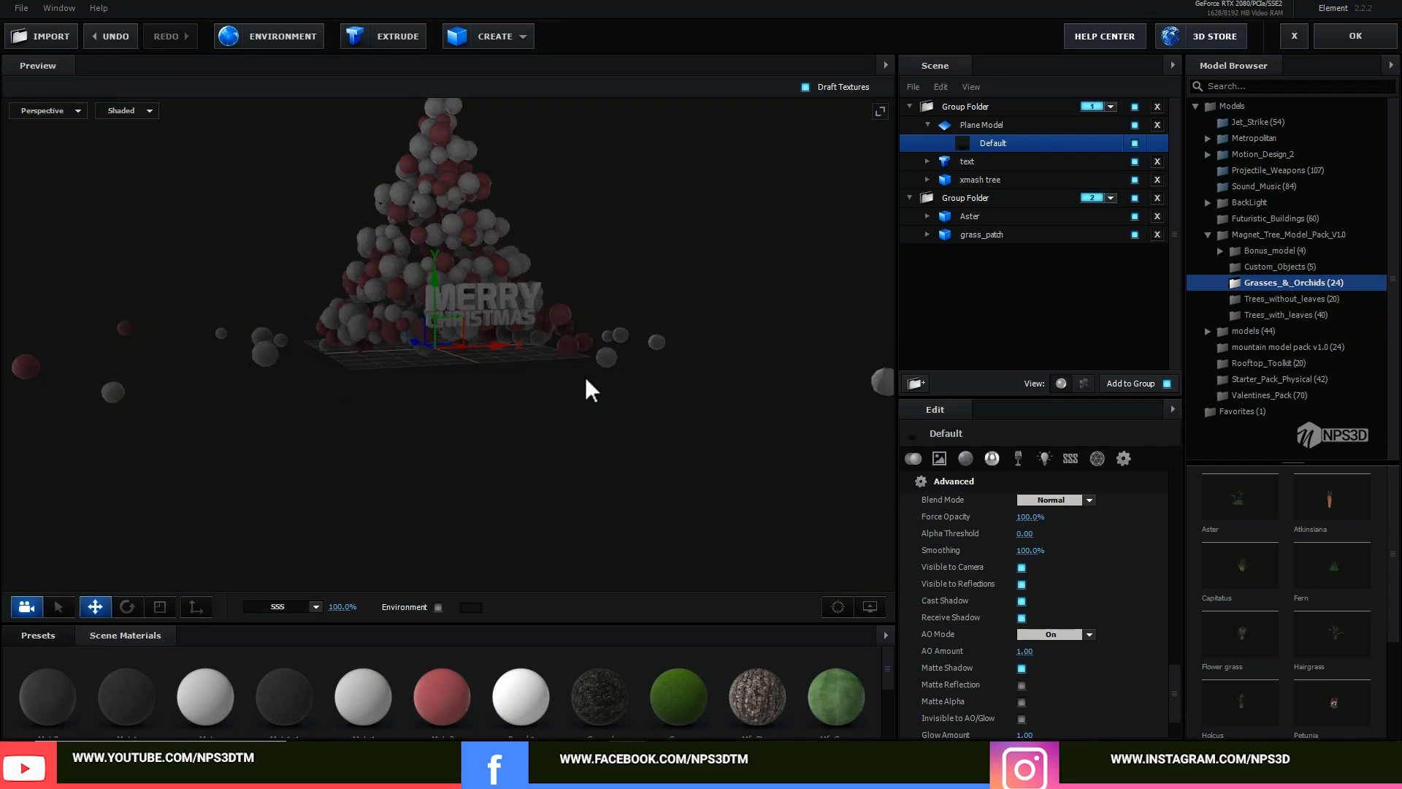
Set the preview background to white and lower the Plane Model to a Y position of -0.21.
left_click(966, 129)
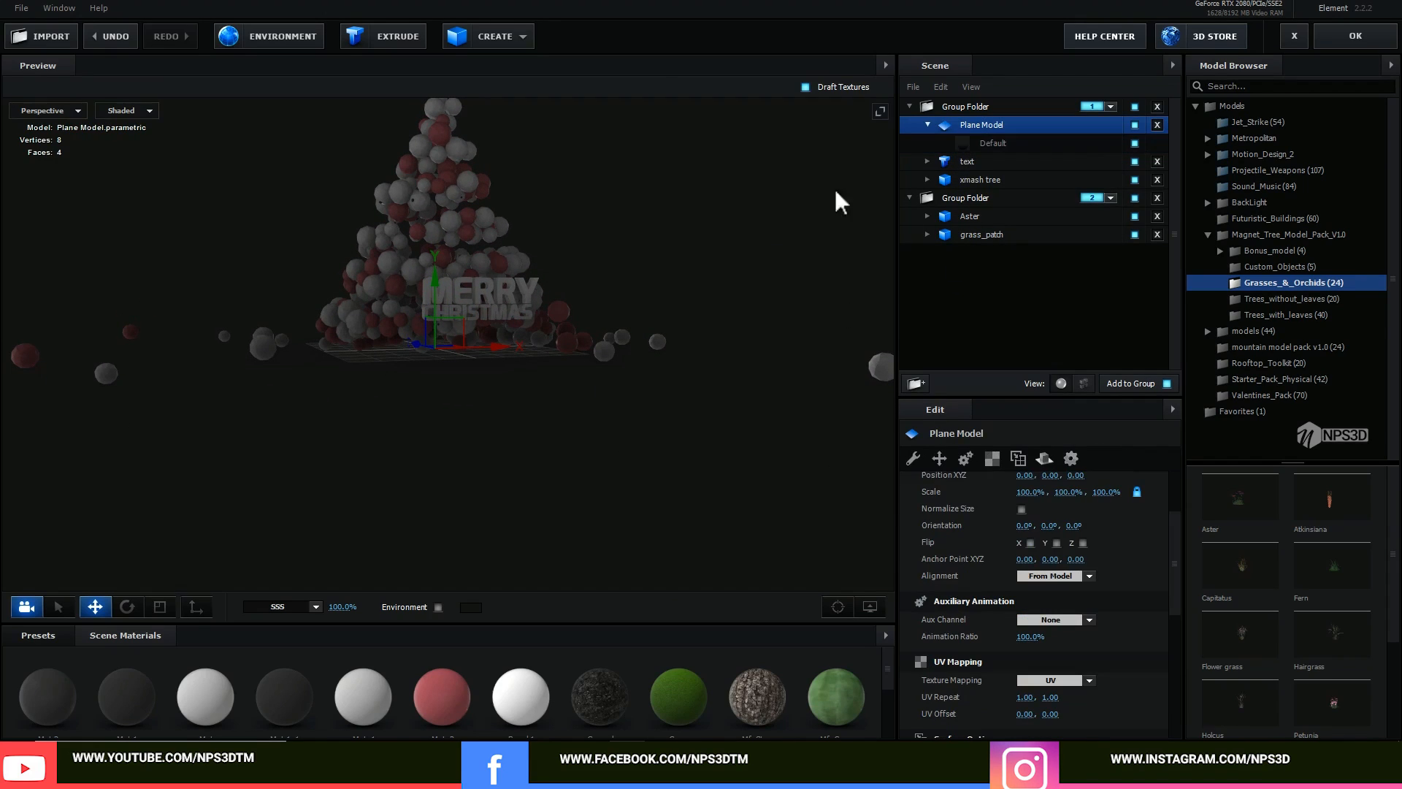
left_click_drag(442, 289, 475, 336)
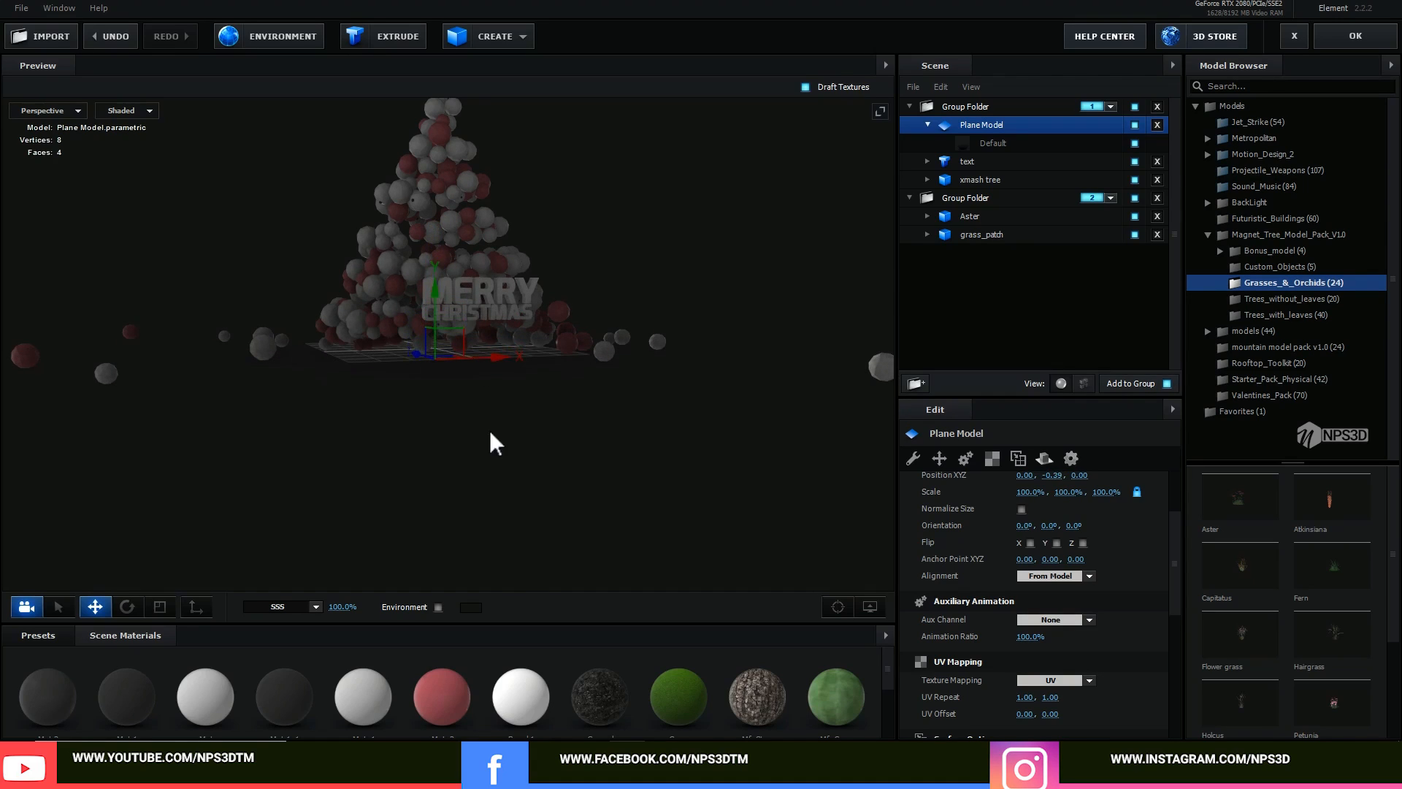
left_click(471, 607)
left_click_drag(454, 575, 220, 505)
left_click(581, 712)
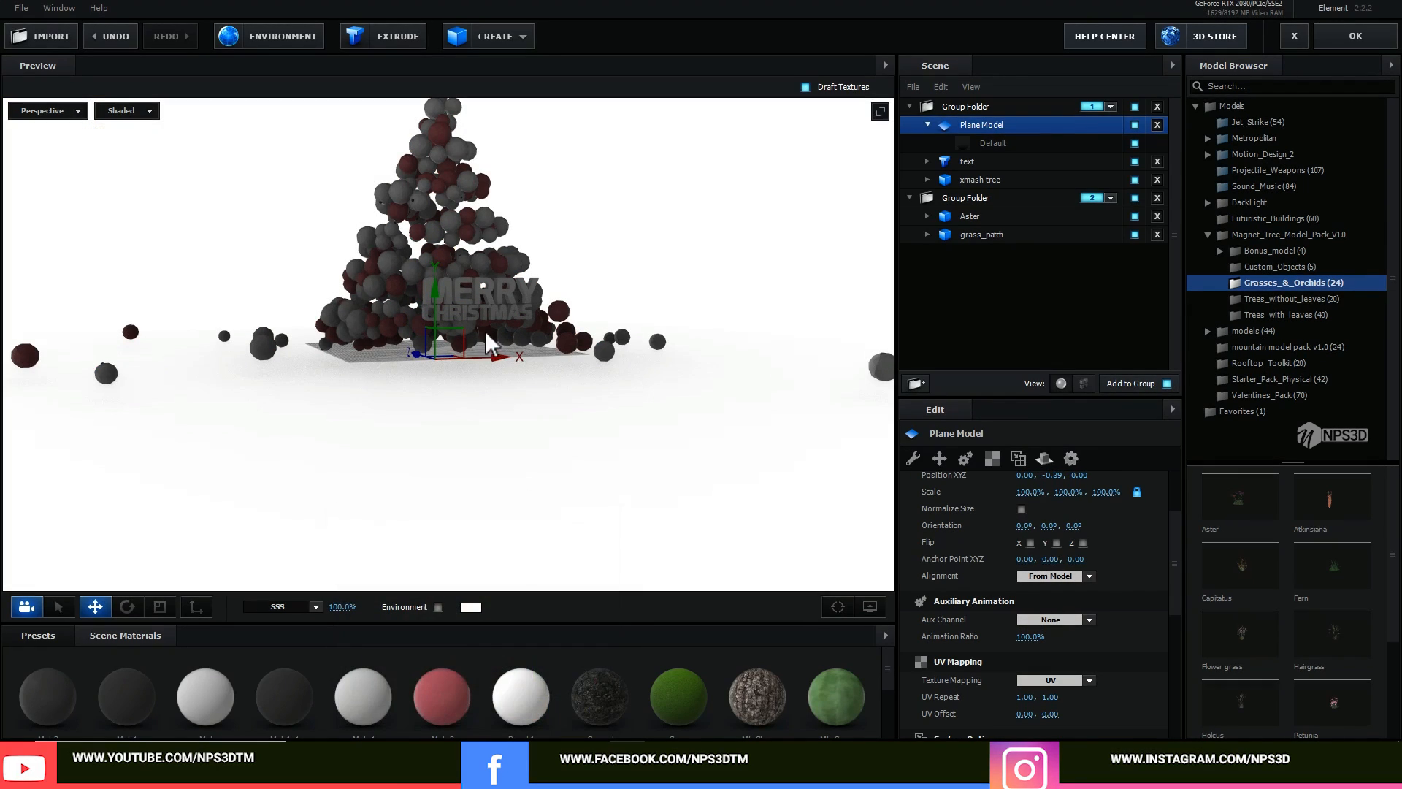
mouse_move(432, 298)
left_mouse_down()
mouse_move(438, 327)
mouse_move(445, 284)
mouse_move(436, 309)
left_mouse_up()
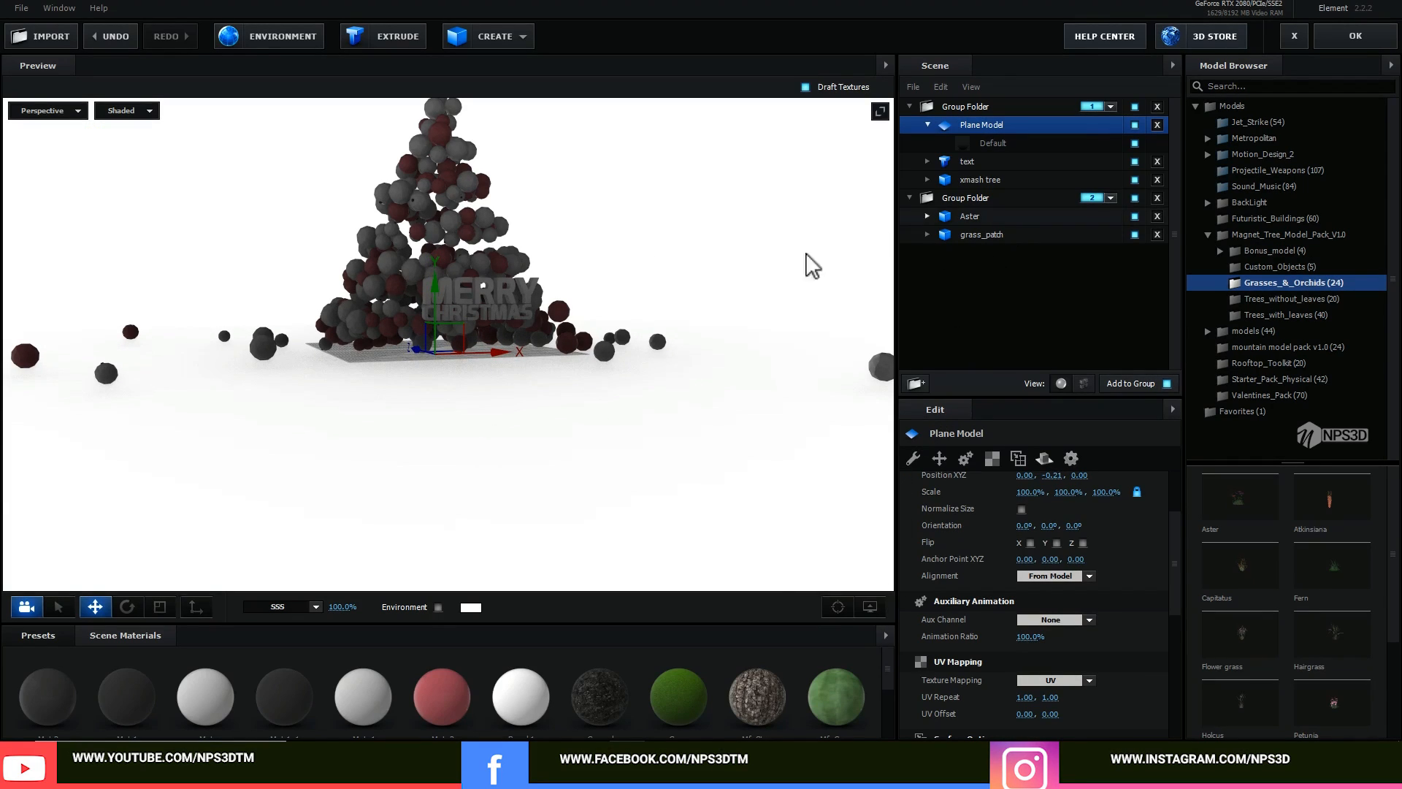
Change the preview background colour to dark grey 3F3F3F and check the plane's shading around the tree.
left_click(471, 608)
left_click_drag(345, 623, 299, 677)
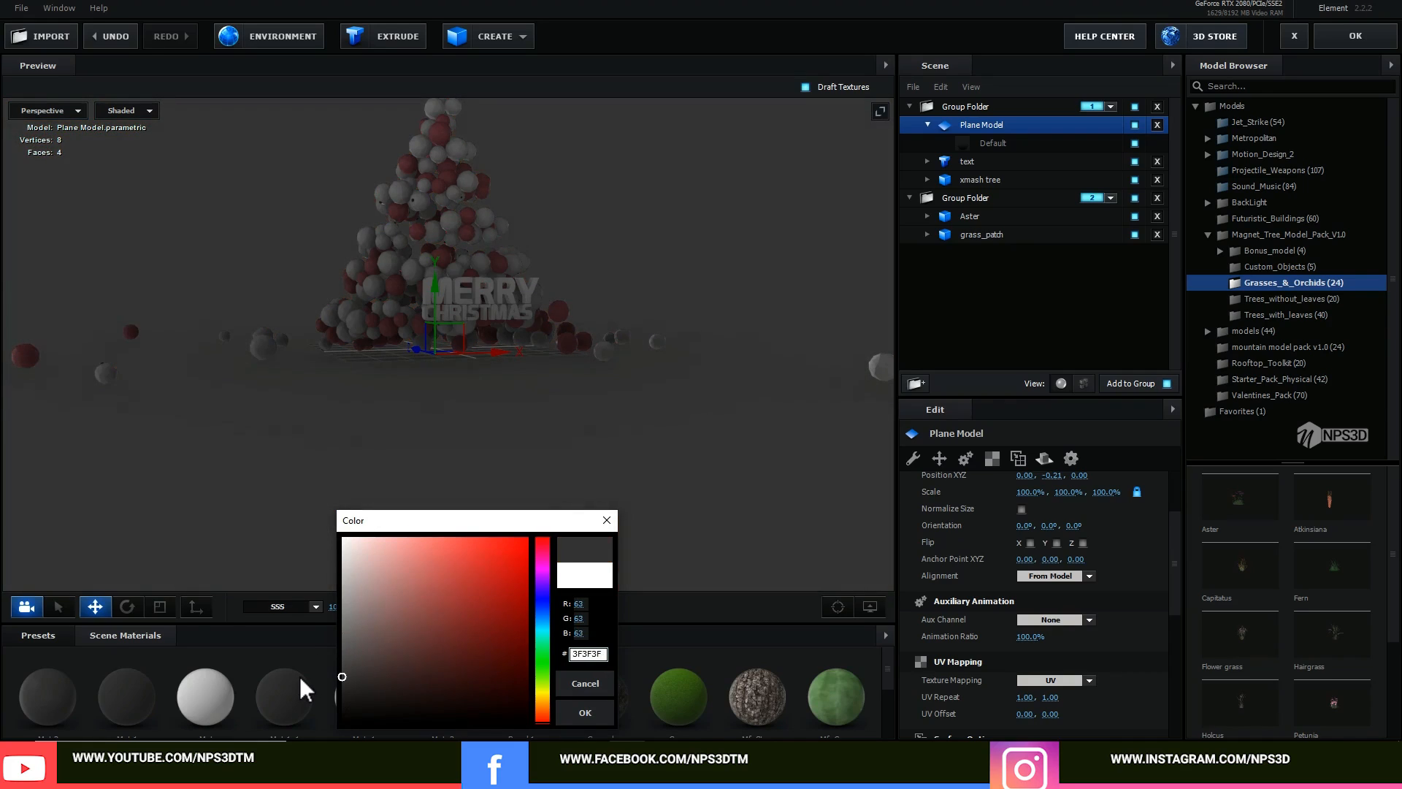
left_click(585, 710)
scroll(532, 497, "down", 3)
scroll(609, 437, "up", 2)
left_click_drag(660, 423, 633, 378)
scroll(632, 379, "up", 1)
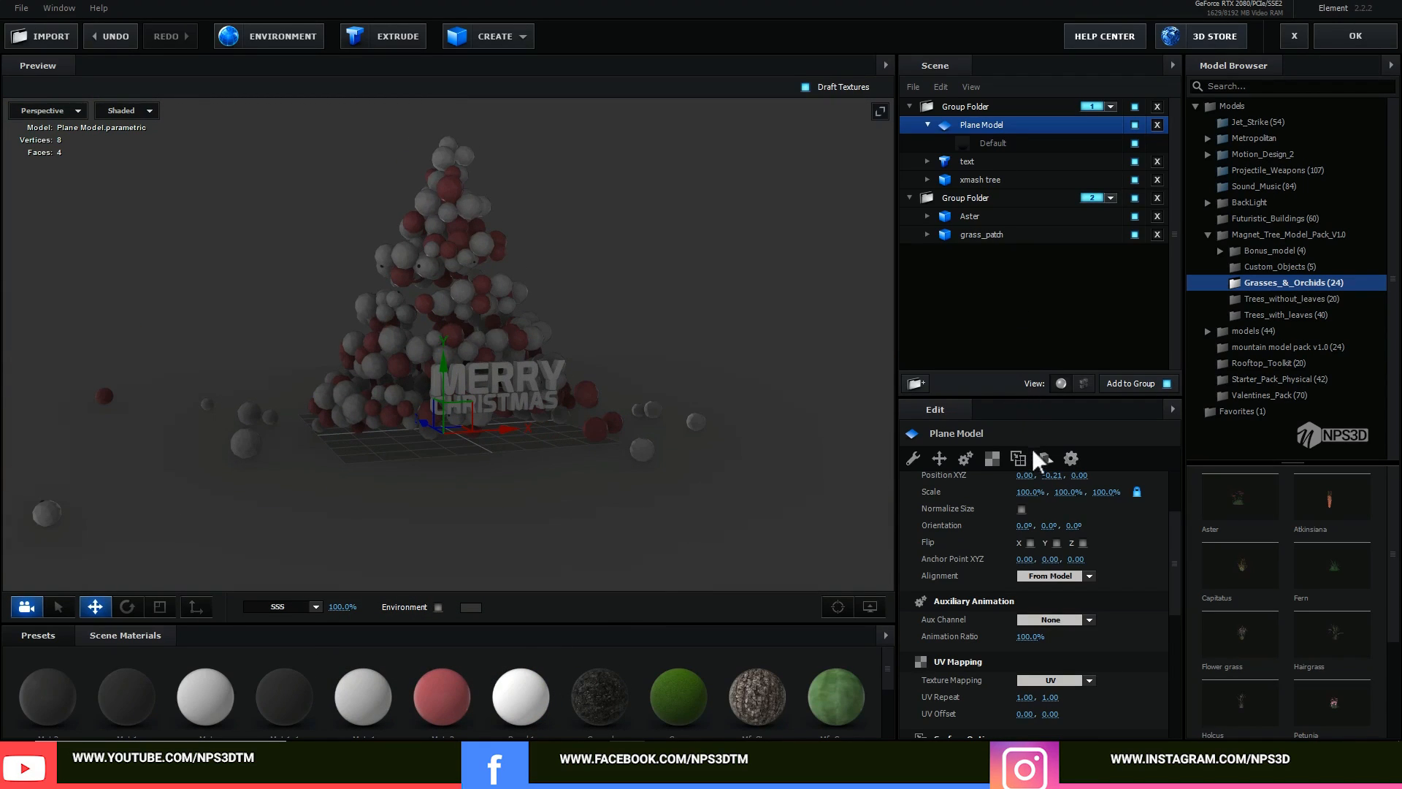
Assign the Plane Model to Channel 1 in its auxiliary animation settings.
left_click(966, 460)
left_click(1034, 501)
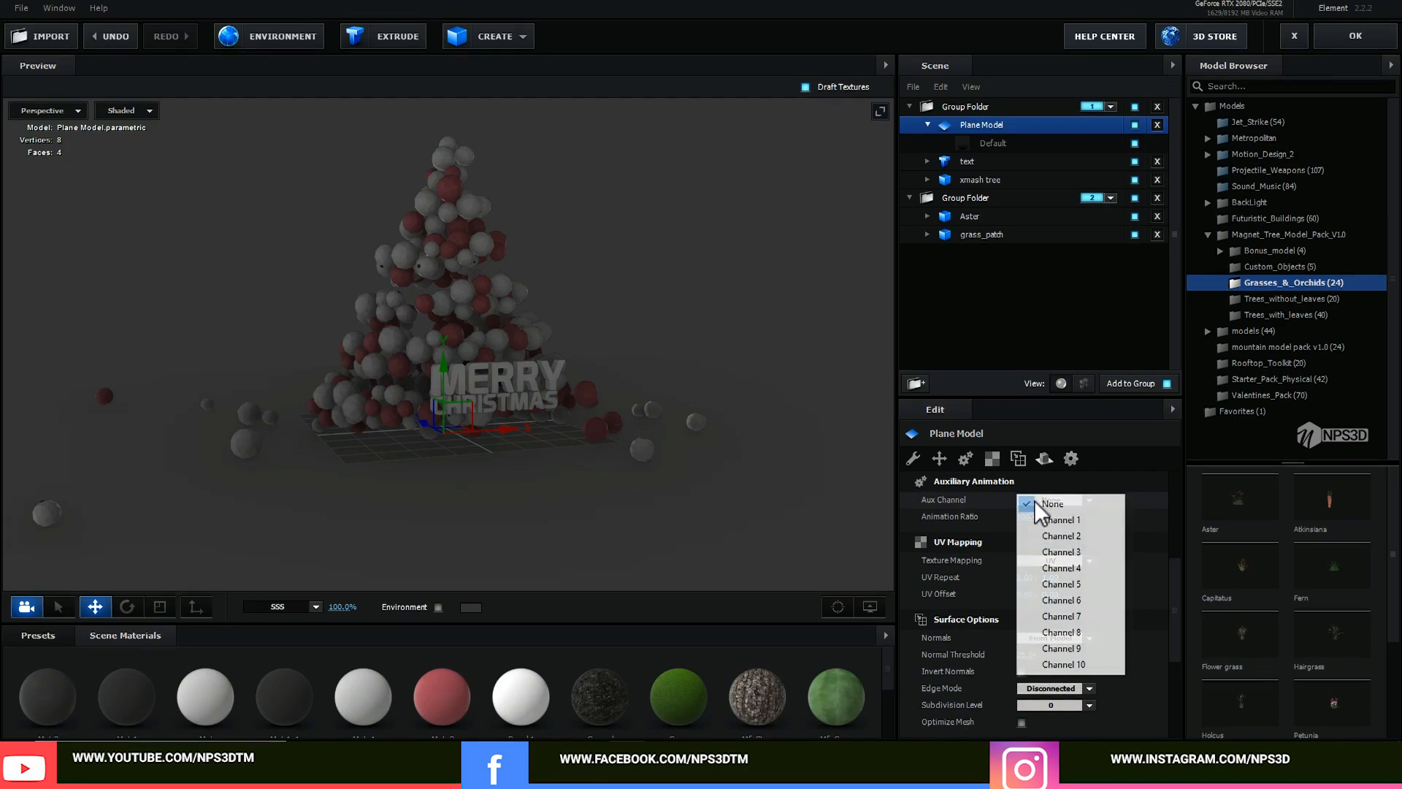
left_click(1051, 520)
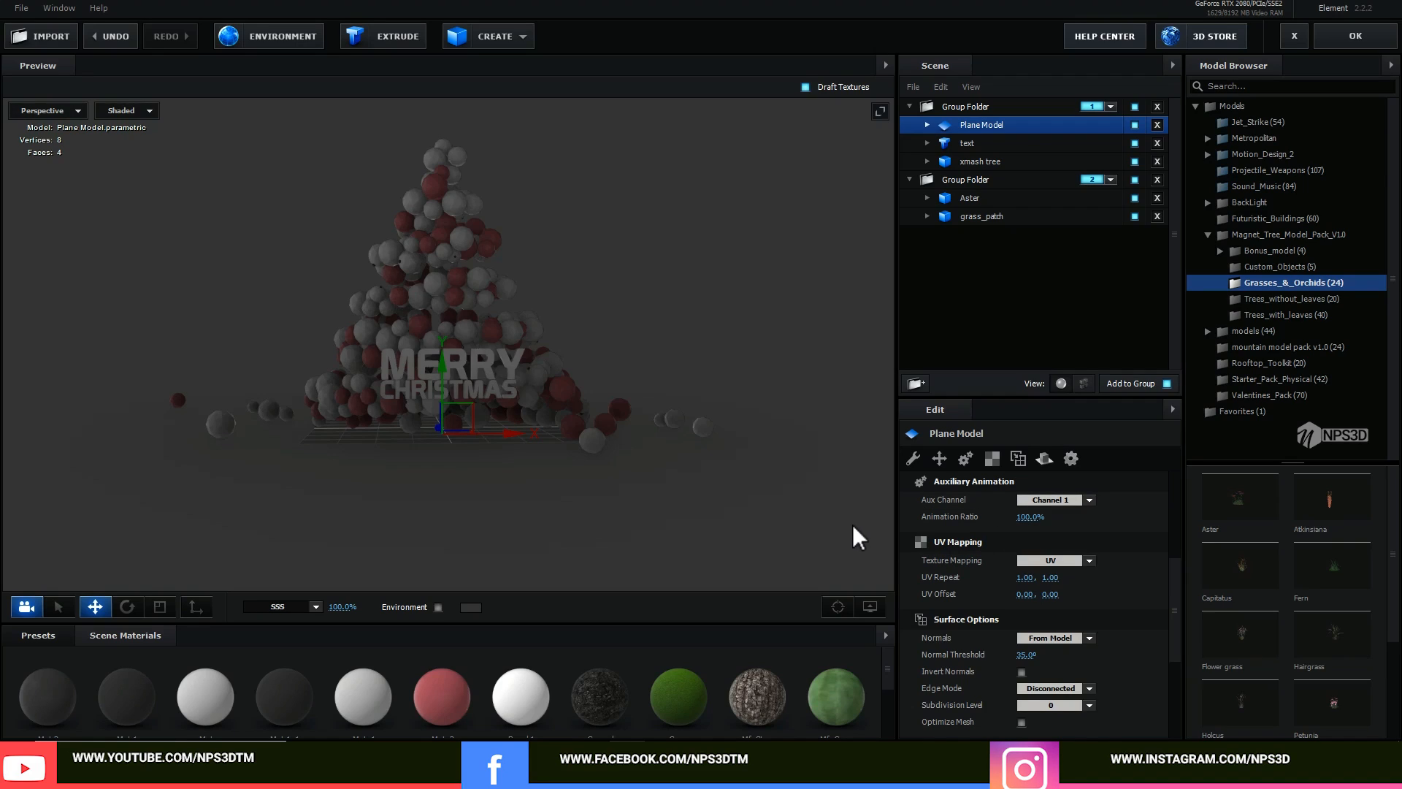
left_click_drag(612, 507, 643, 508)
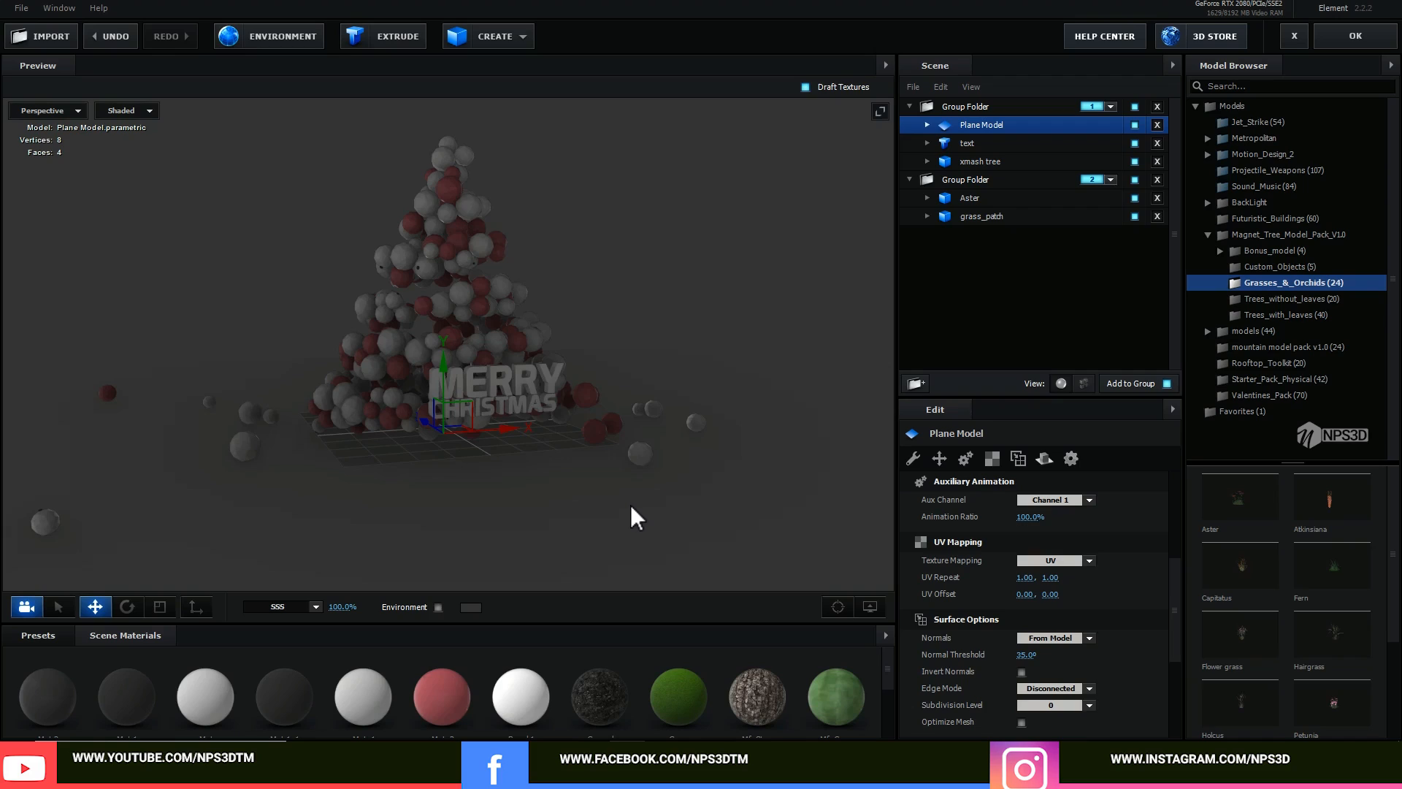
left_click_drag(655, 480, 682, 478)
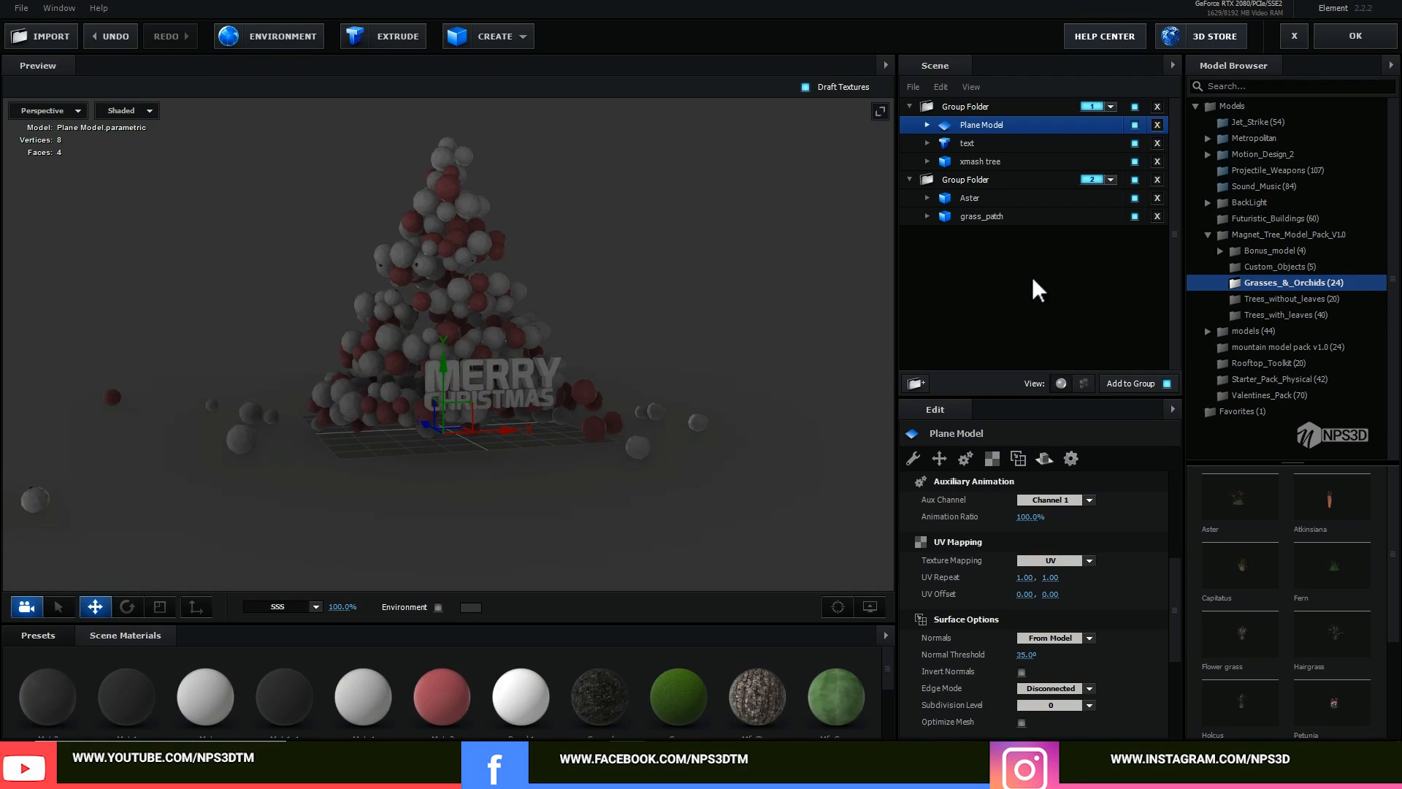
left_click(979, 108)
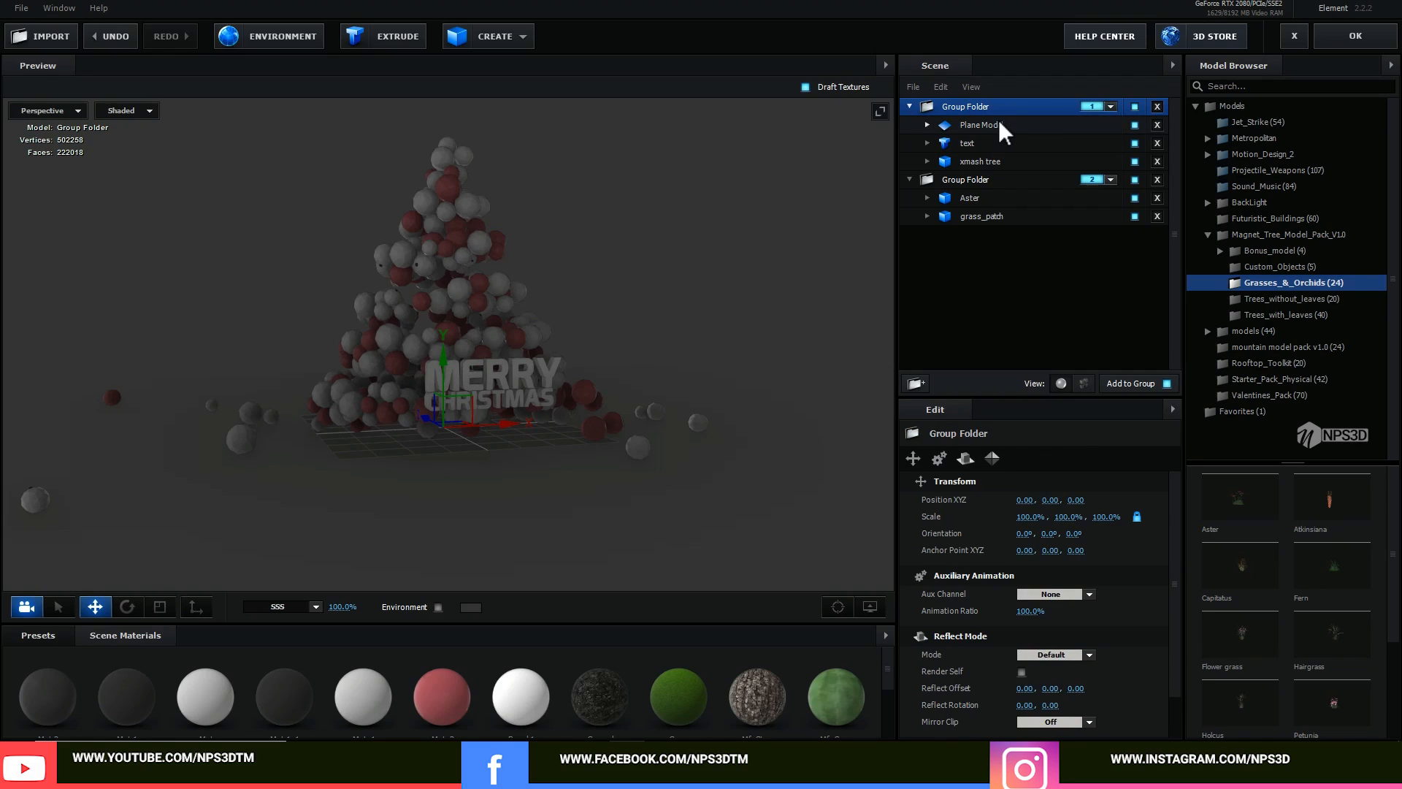
left_click(995, 125)
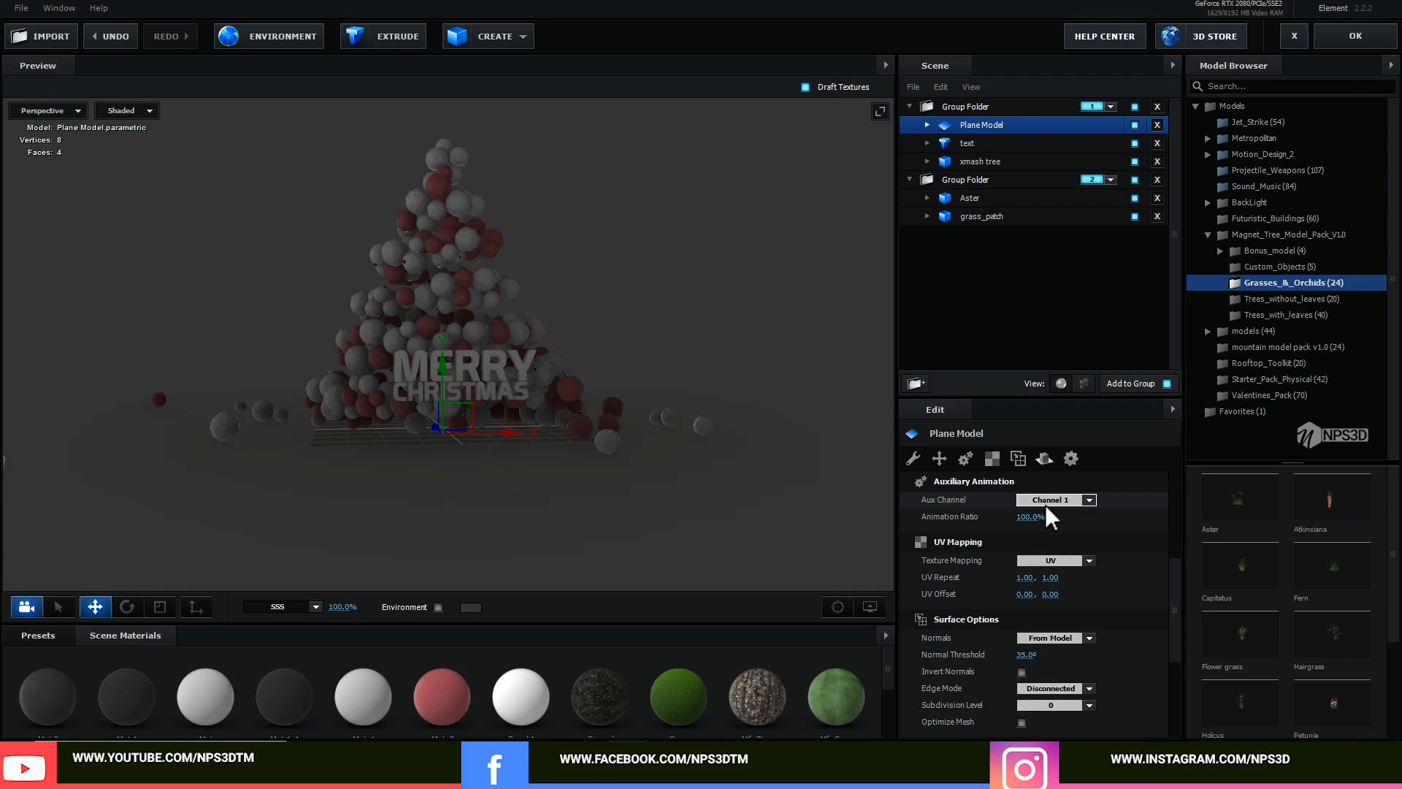
Apply the scene setup and set Group 1's auxiliary Channel 1 Position Y to -0.39.
left_click(1356, 36)
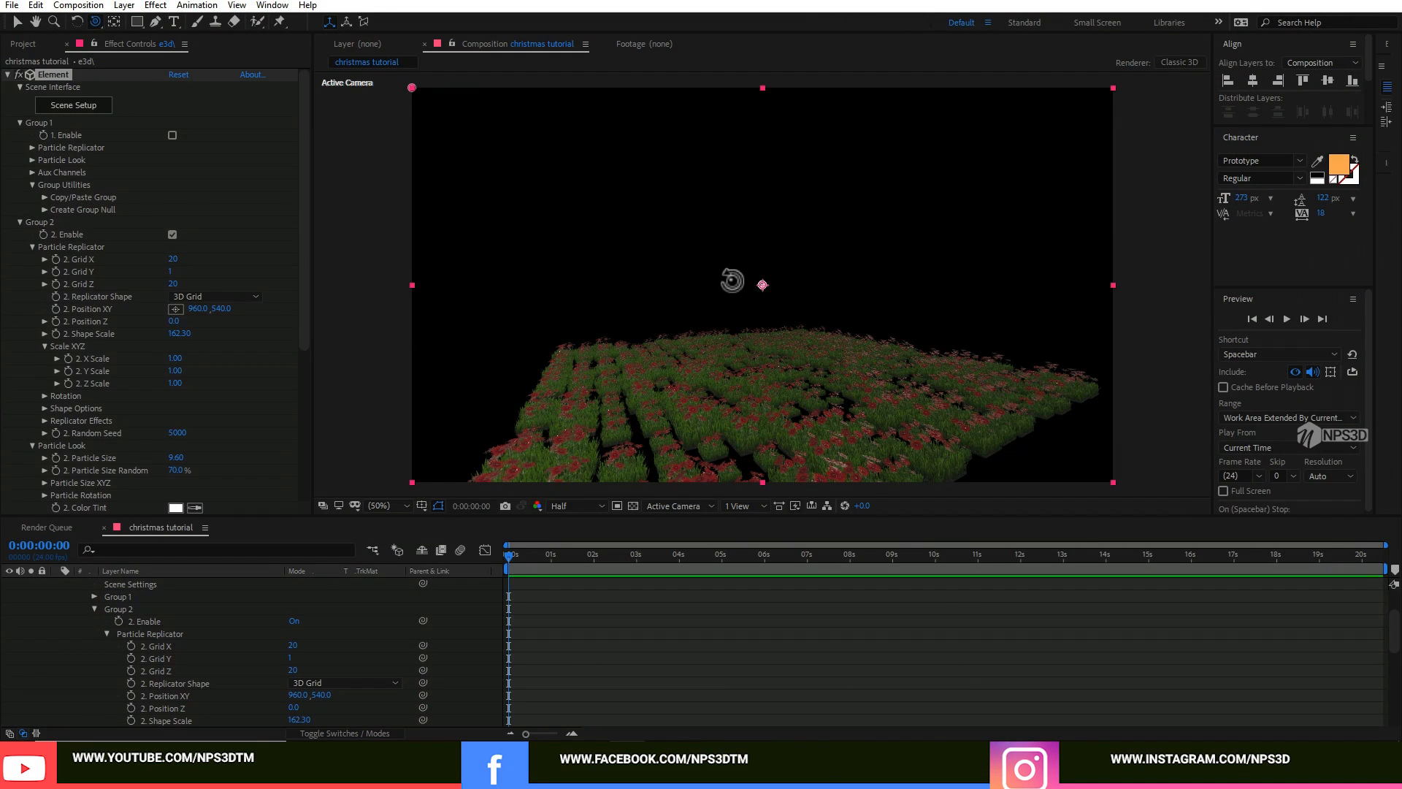
left_click_drag(175, 222, 232, 195)
key("ctrl+z")
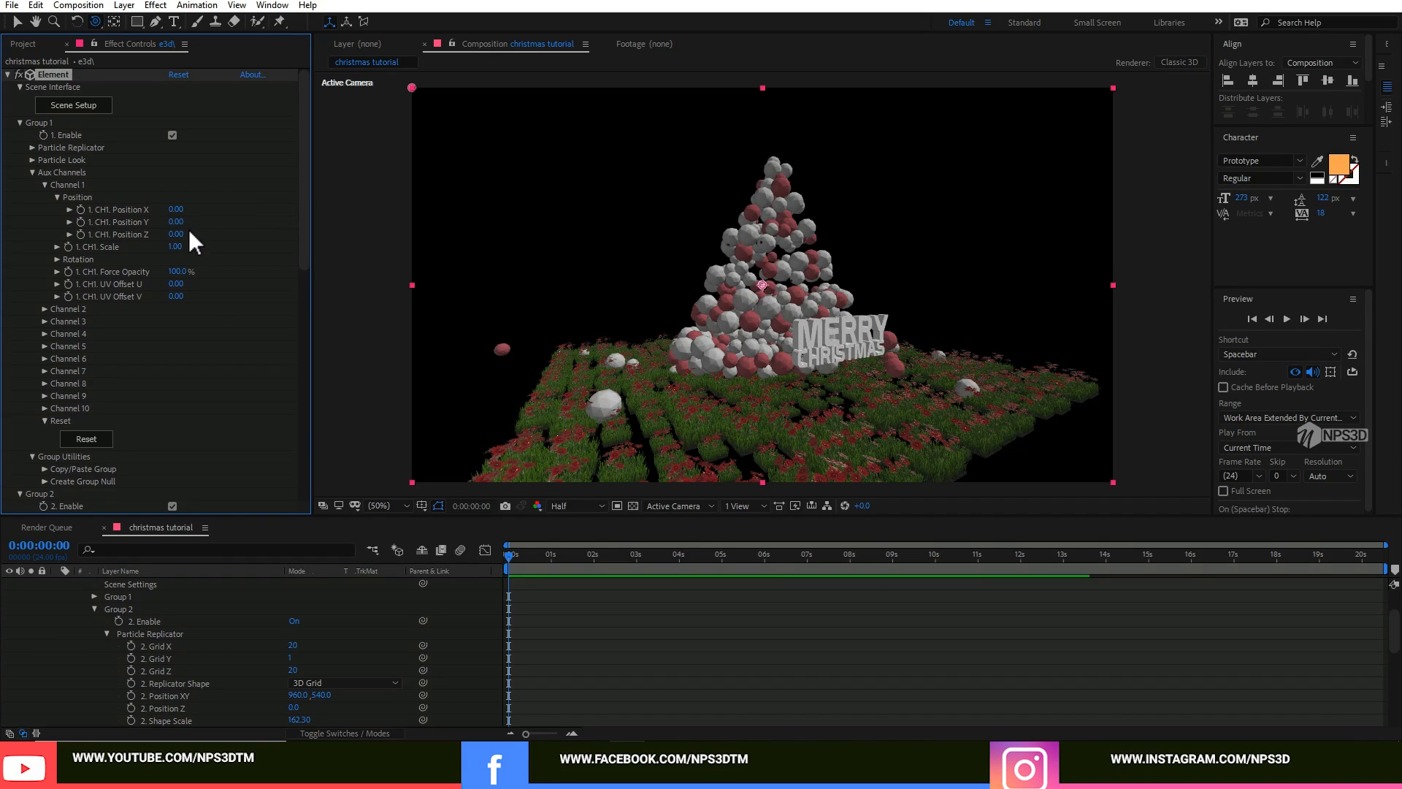
mouse_move(175, 222)
left_mouse_down()
mouse_move(219, 212)
mouse_move(139, 234)
mouse_move(153, 234)
left_mouse_up()
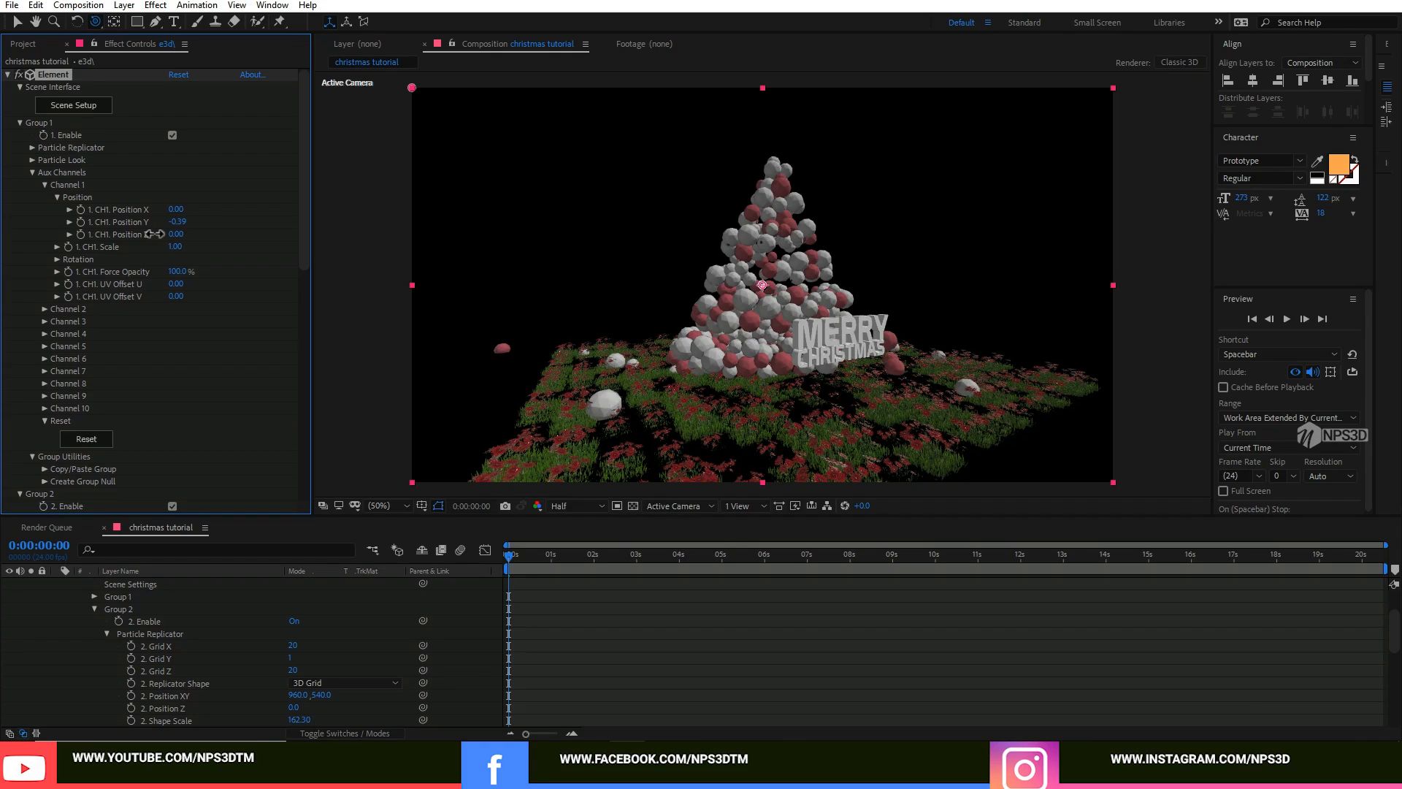
left_click_drag(662, 402, 642, 392)
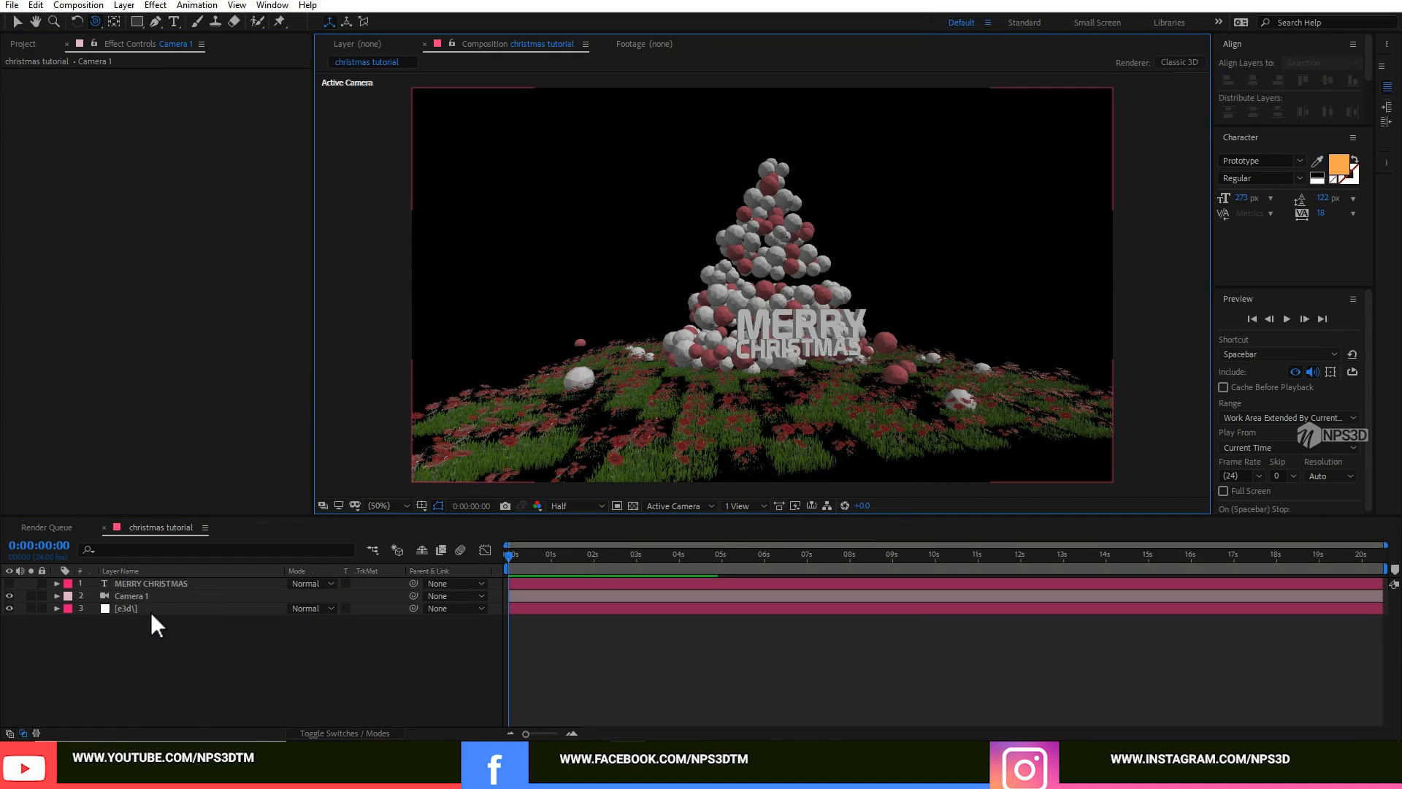
Set Group 2's replicator Shape Scale to 212.40 and X Scale to 2.70, undoing the trial Z Scale change.
left_click(151, 612)
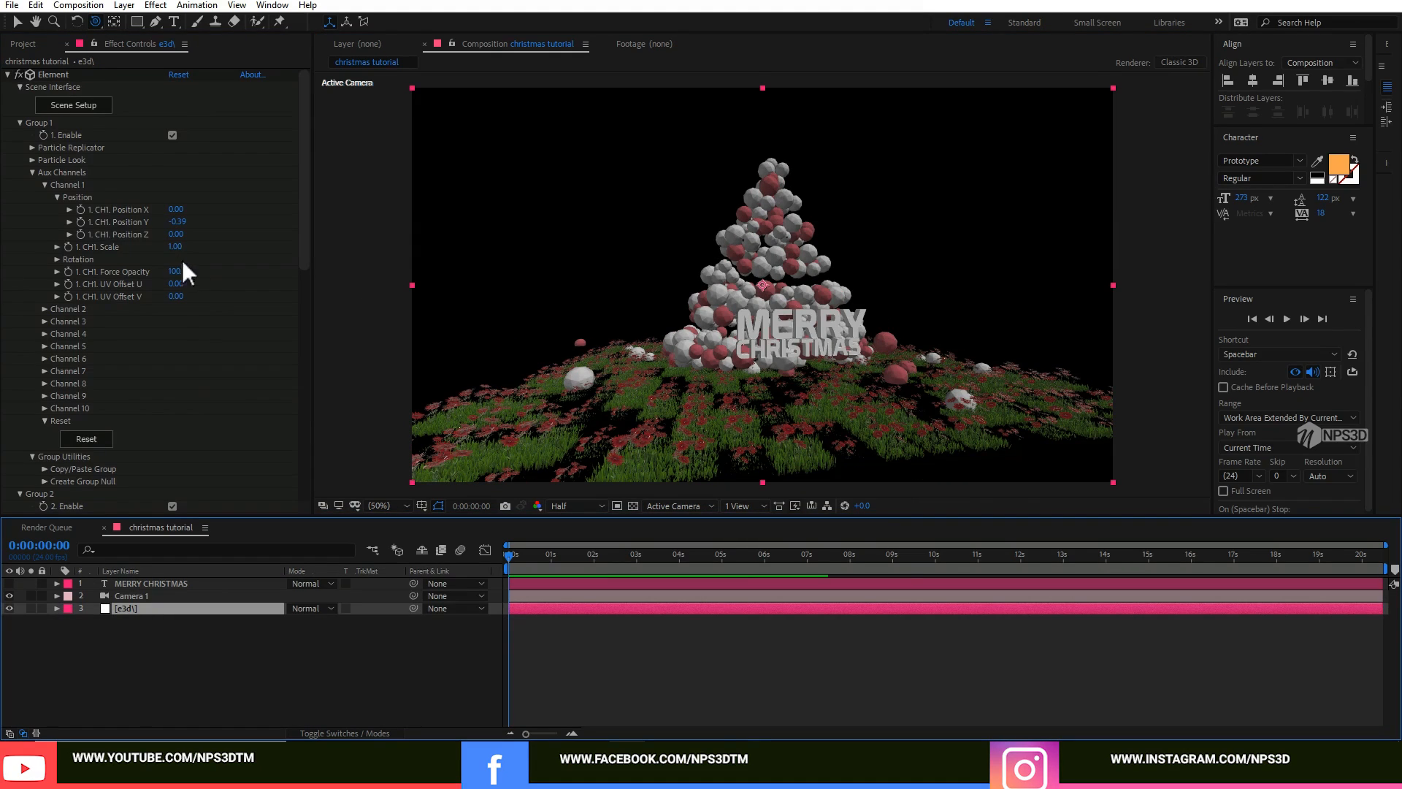
left_click(19, 123)
left_click(20, 136)
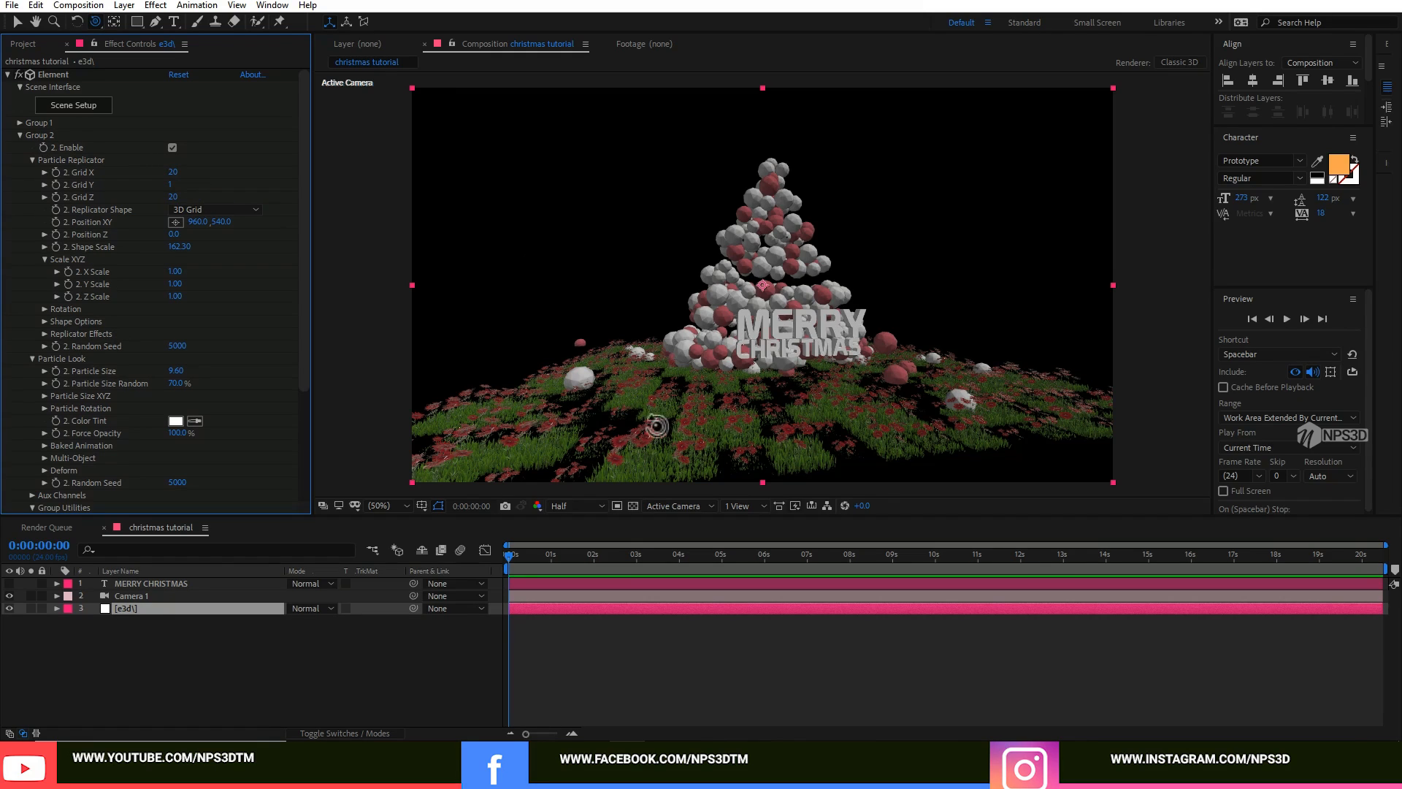
left_click_drag(774, 460, 779, 457)
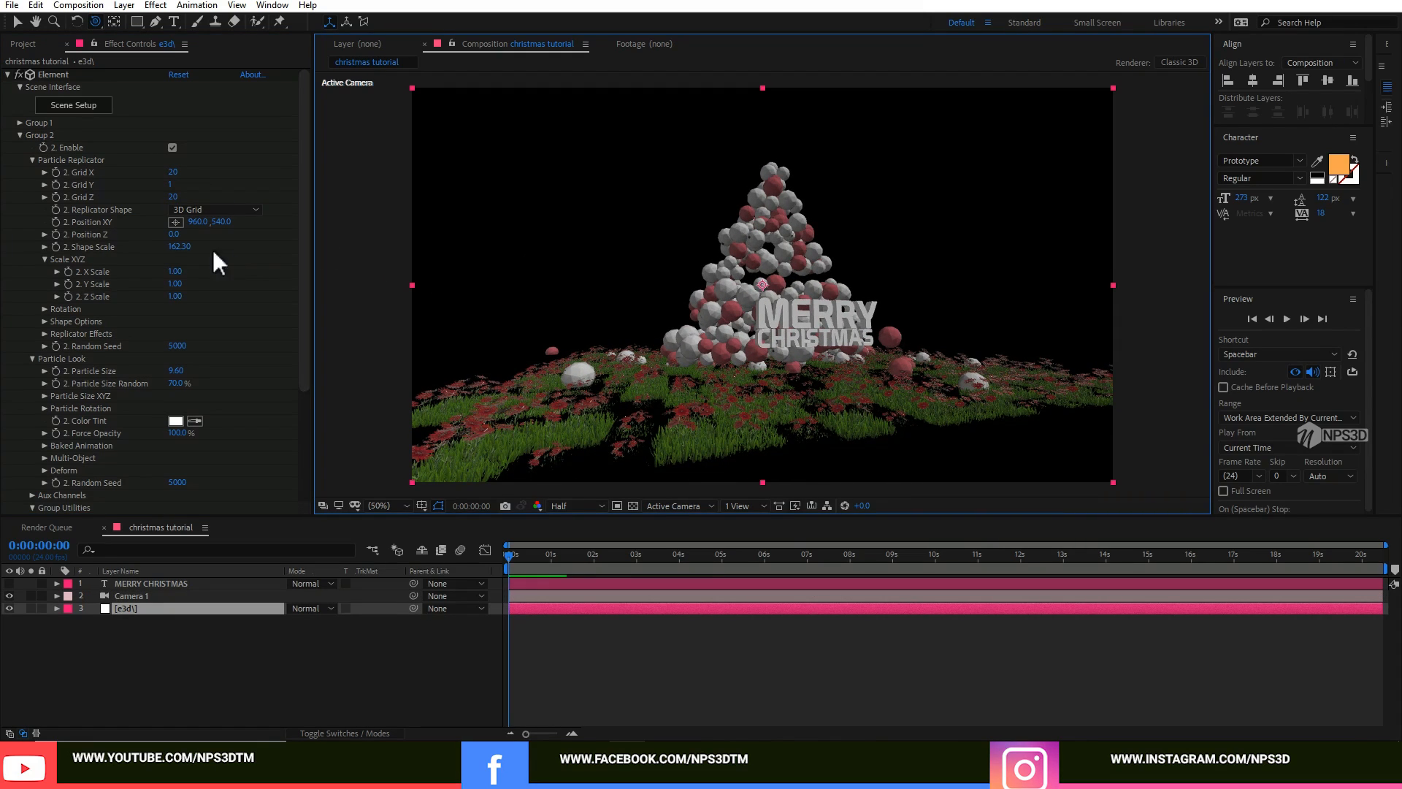
left_click_drag(185, 255, 563, 264)
left_click_drag(177, 269, 199, 294)
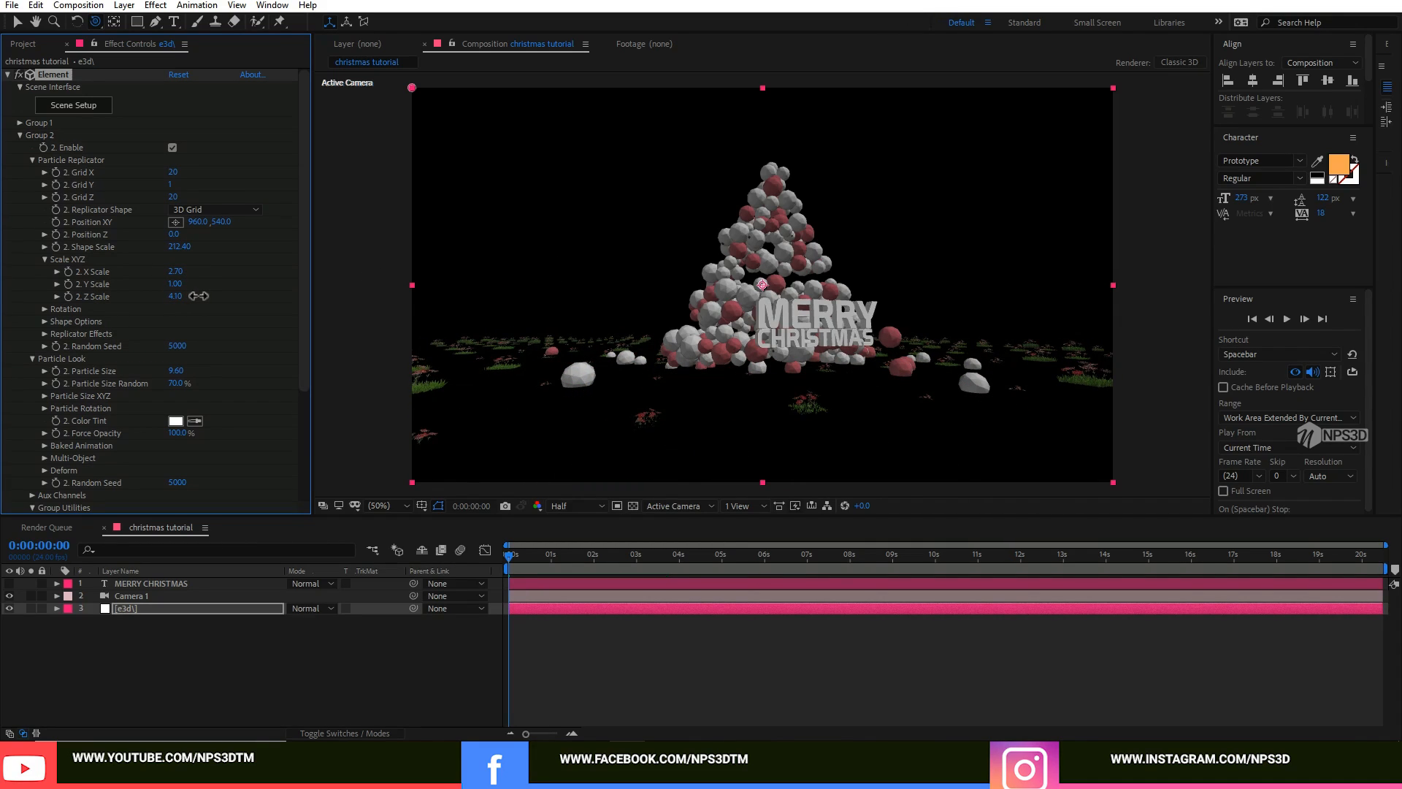
key("ctrl+z")
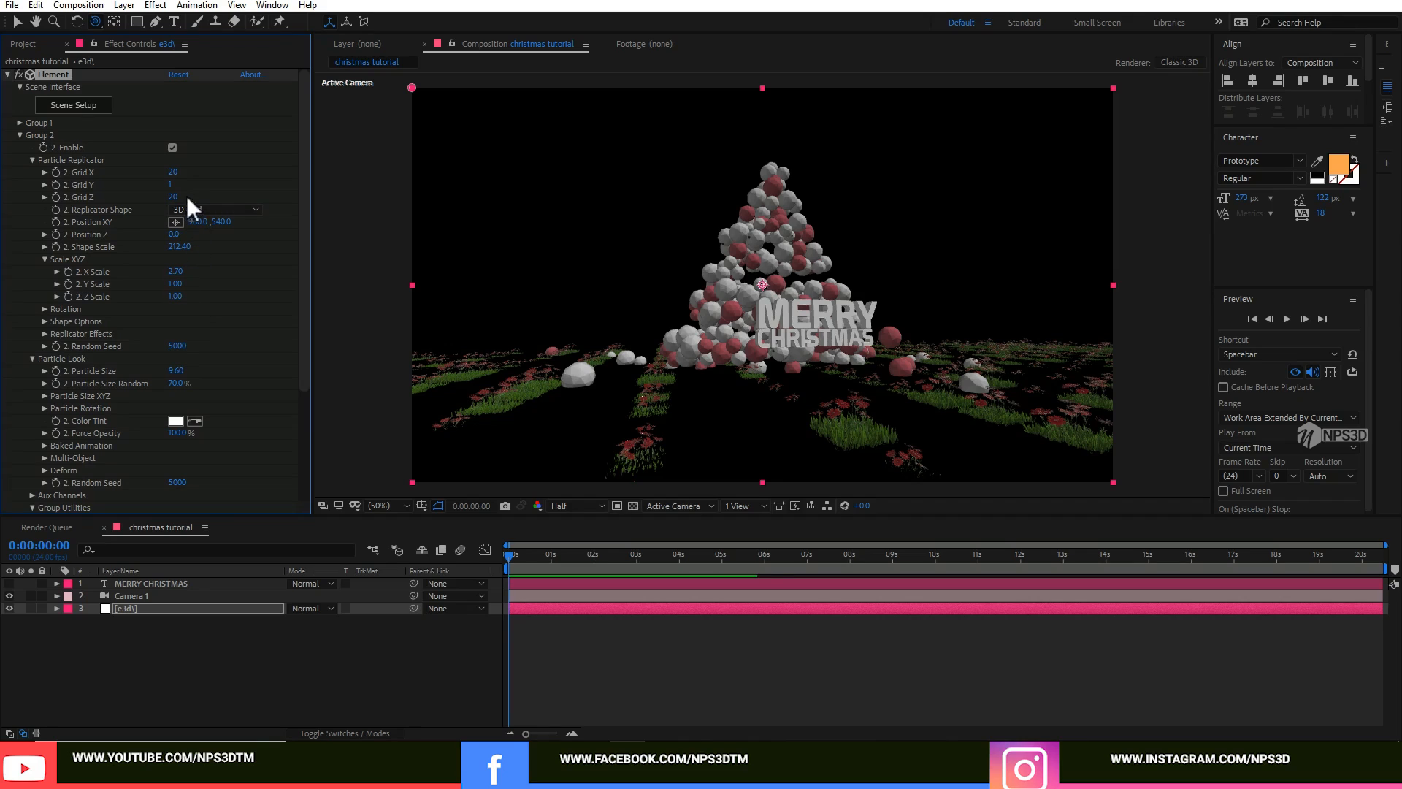
Increase Group 2's replicator density to Grid X 78 and Grid Z 42.
left_click_drag(173, 172, 523, 178)
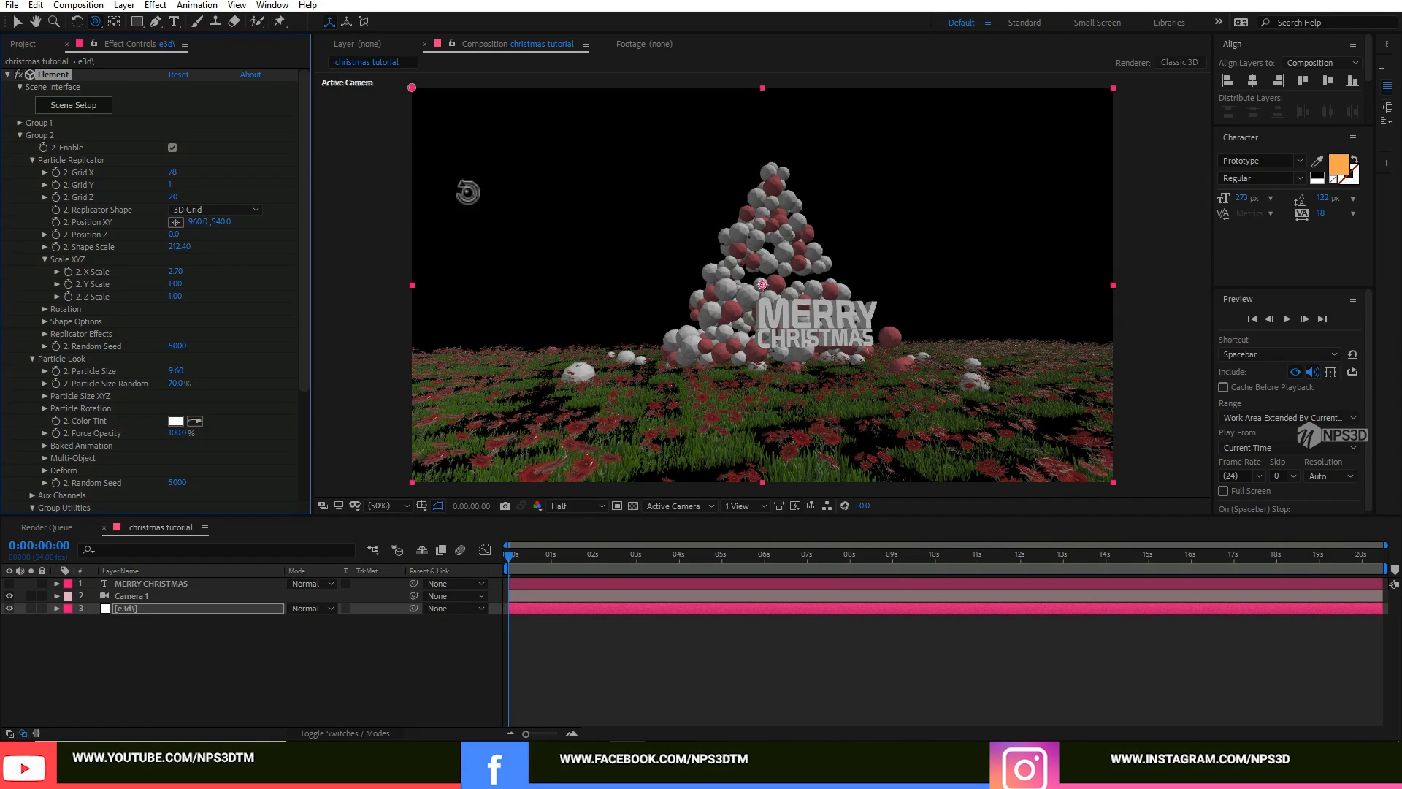
left_click_drag(173, 196, 337, 187)
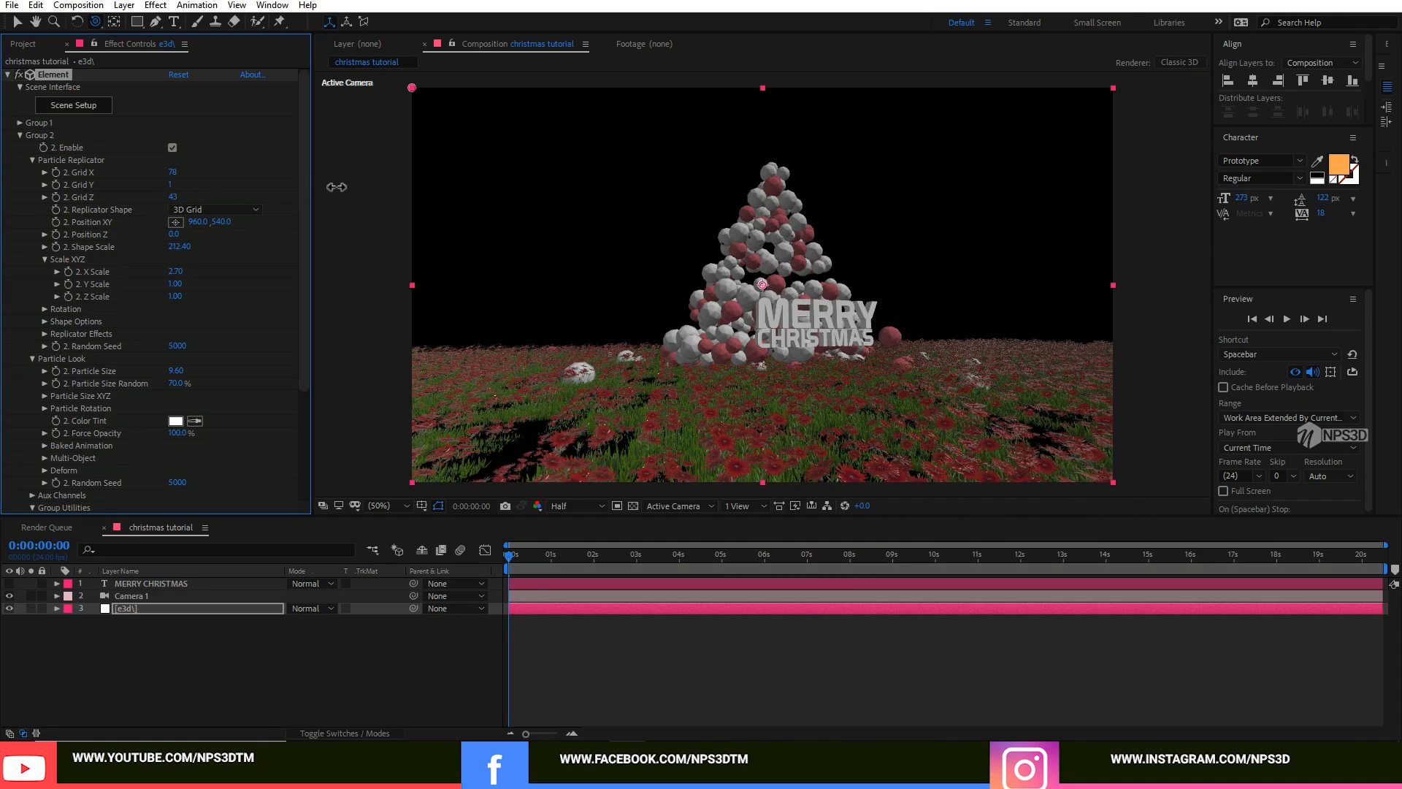
mouse_move(626, 386)
left_mouse_down()
mouse_move(660, 385)
mouse_move(636, 384)
left_mouse_up()
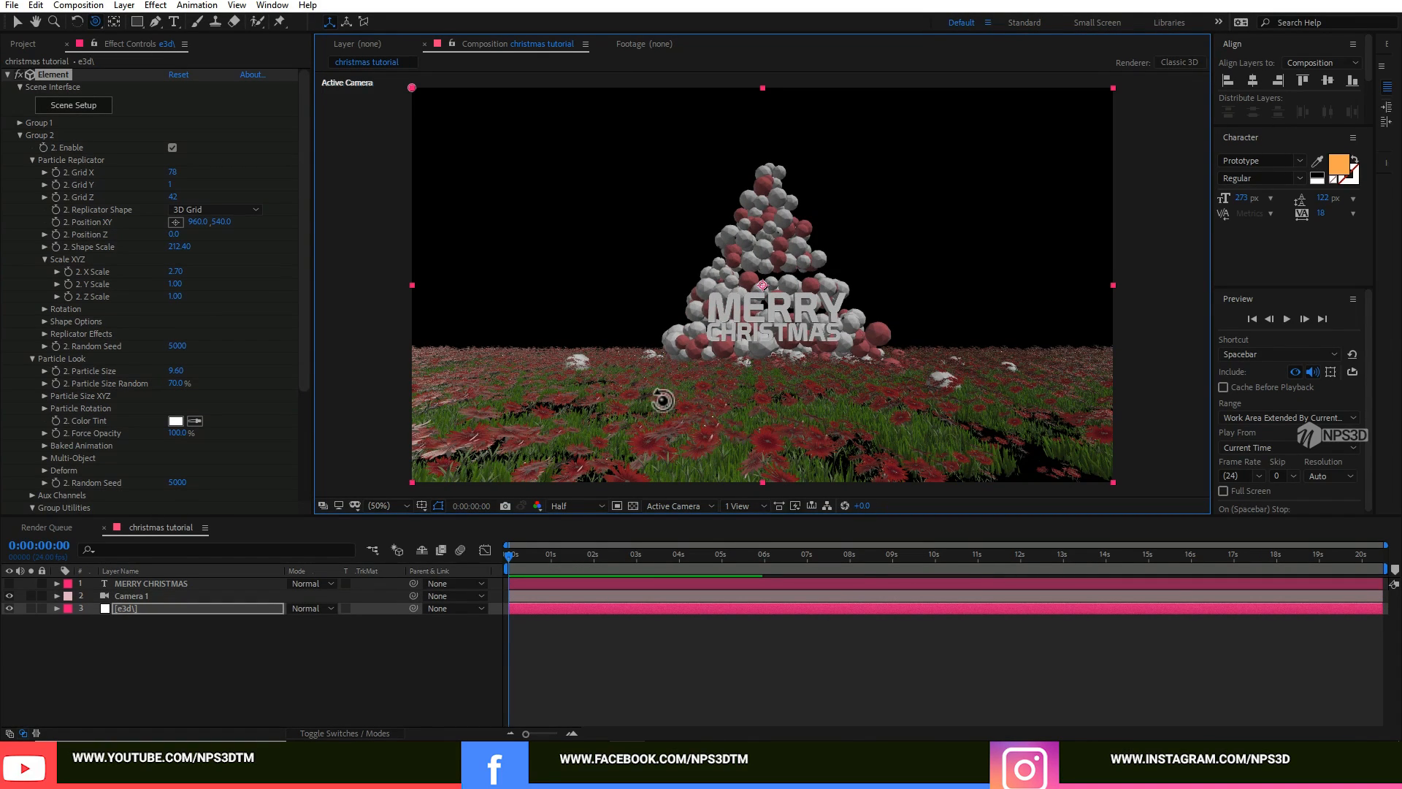
left_click(222, 647)
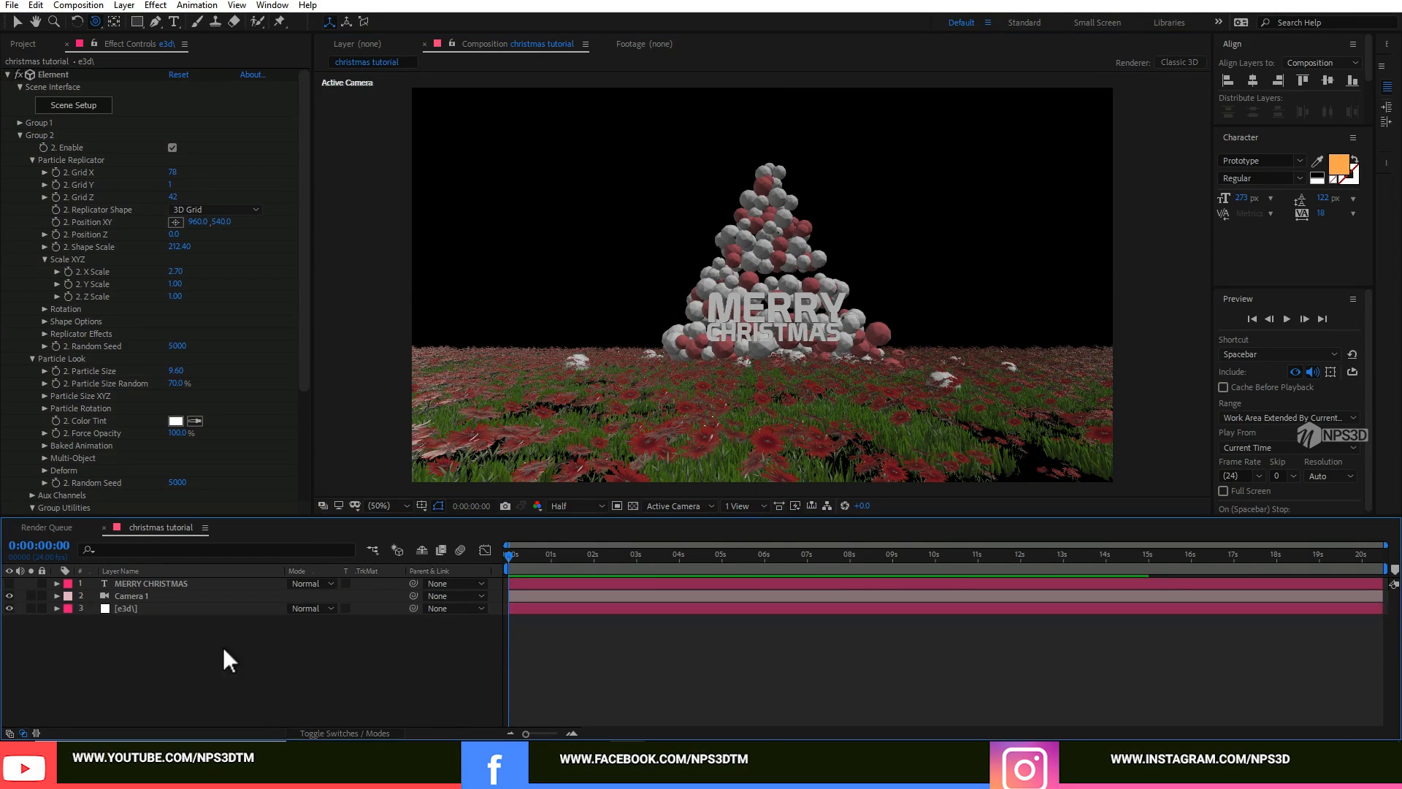
Replace the scene's environment map with a cloudy mountain landscape image, show it in the preview, and apply the scene.
left_click(19, 135)
left_click(77, 113)
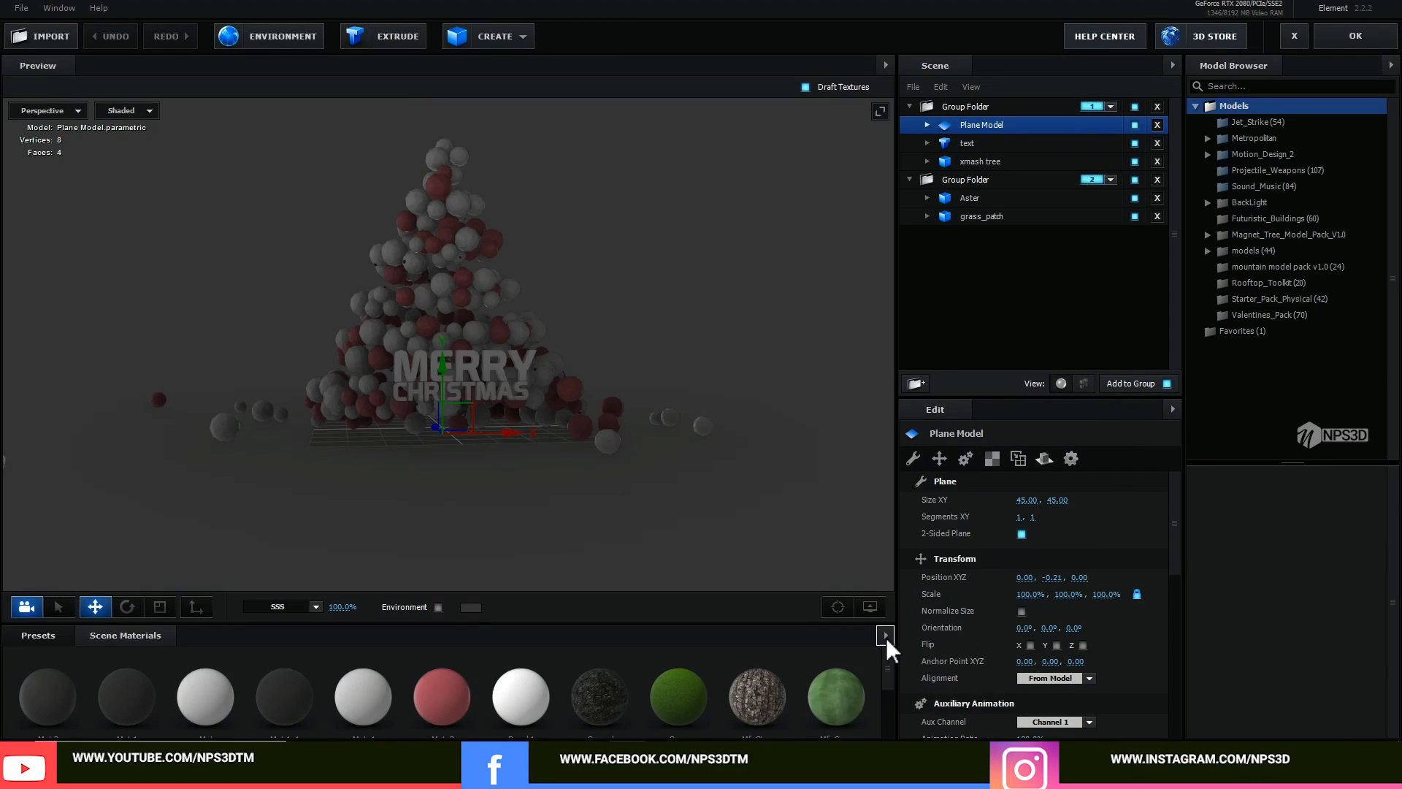
right_click(881, 630)
left_click(908, 653)
left_click(241, 39)
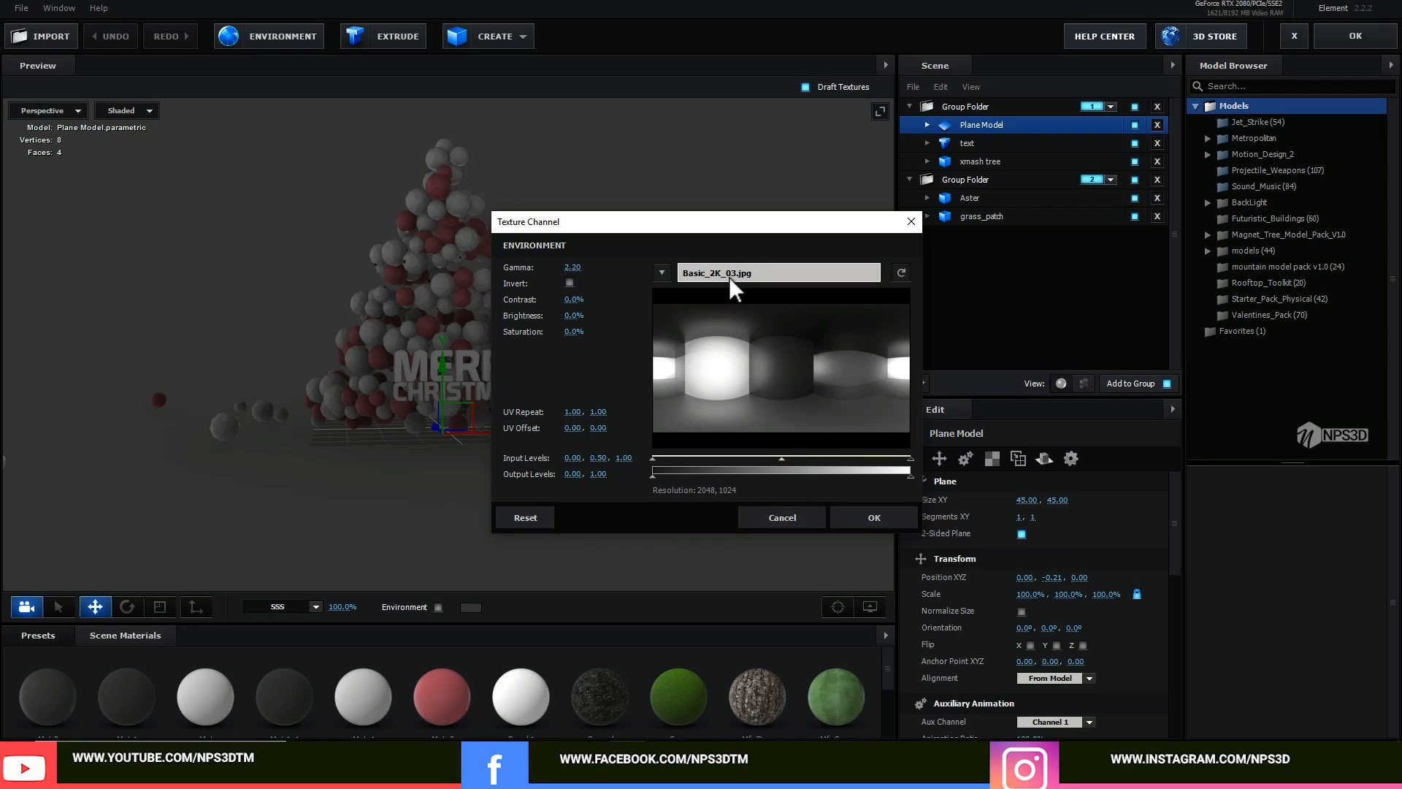
left_click(779, 273)
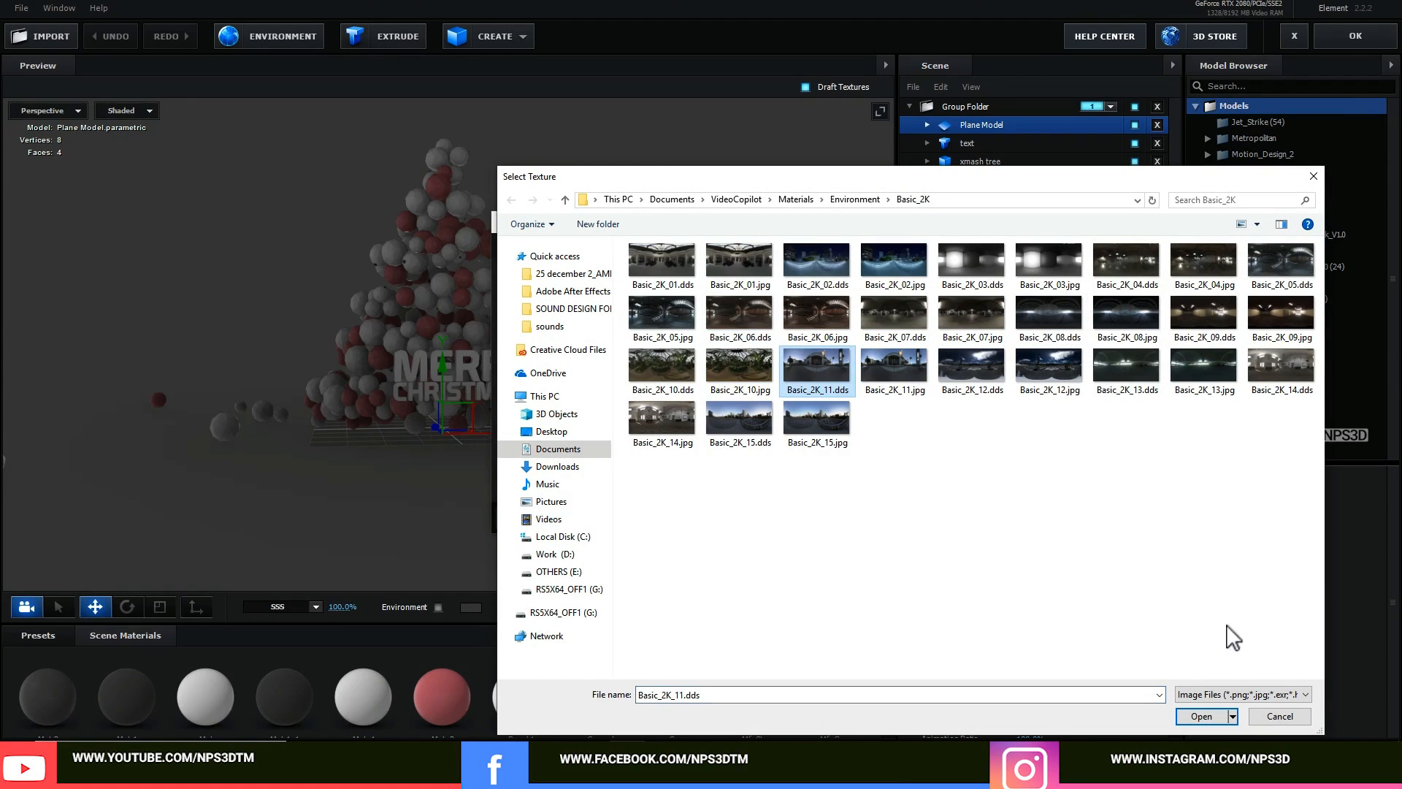
left_click(1274, 716)
left_click_drag(484, 289, 482, 290)
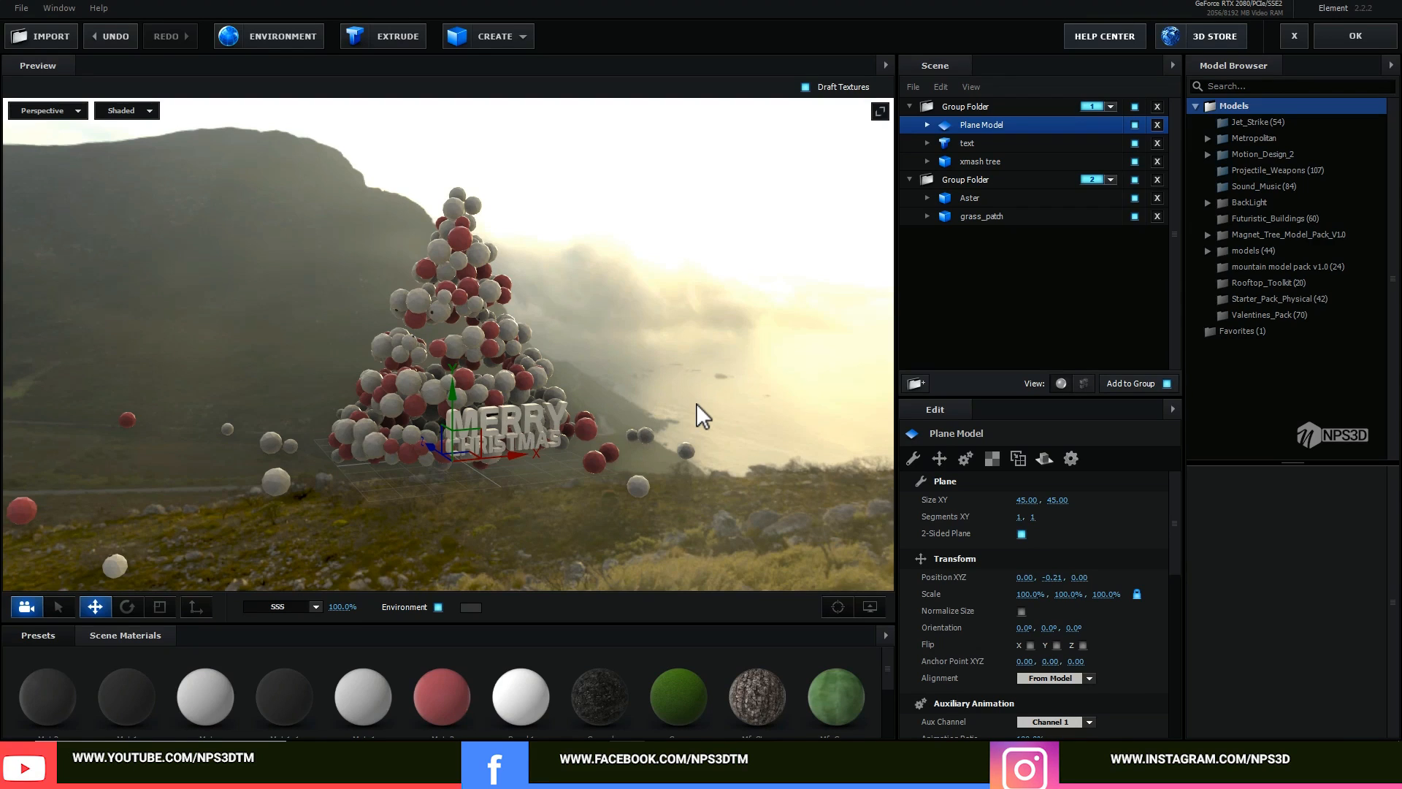
left_click_drag(667, 348, 648, 375)
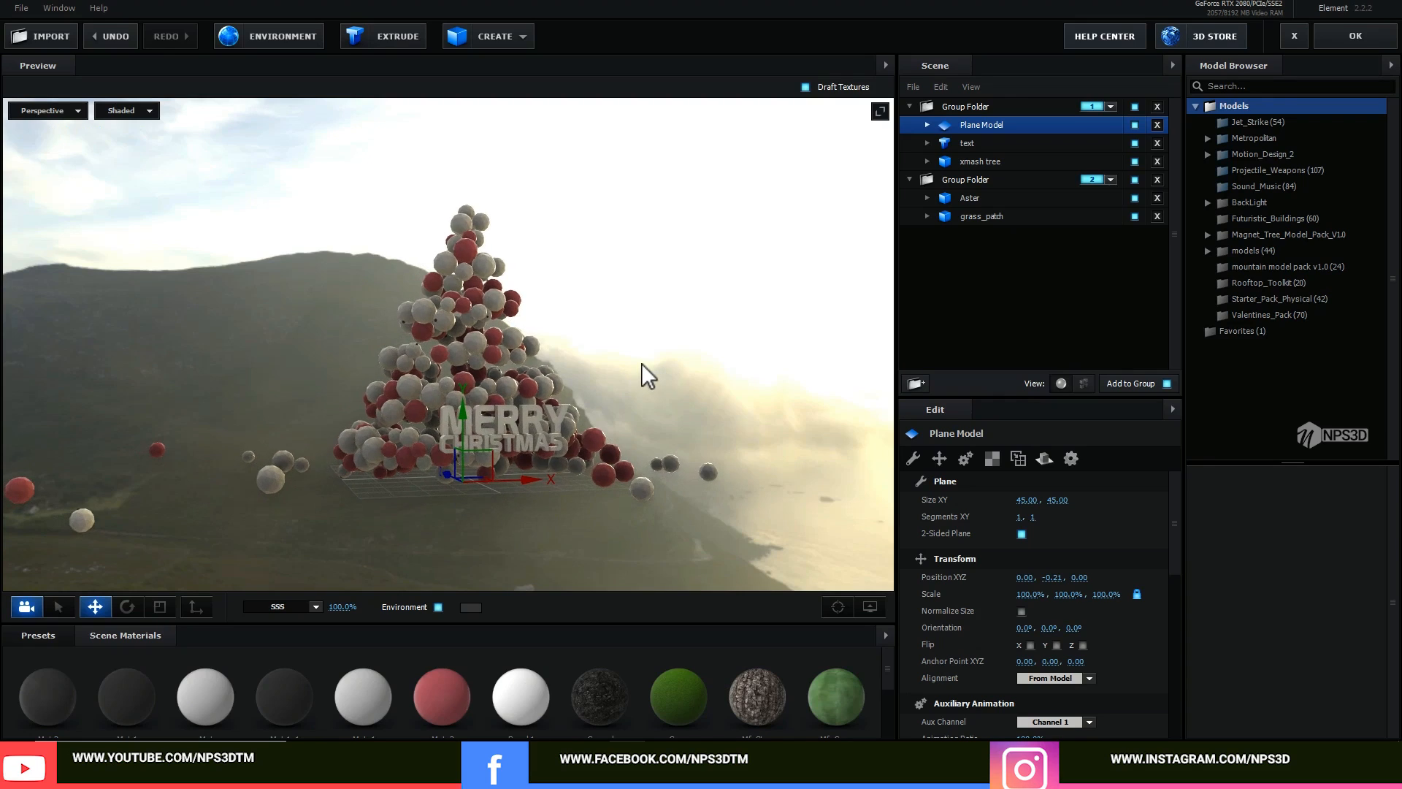
left_click(1357, 33)
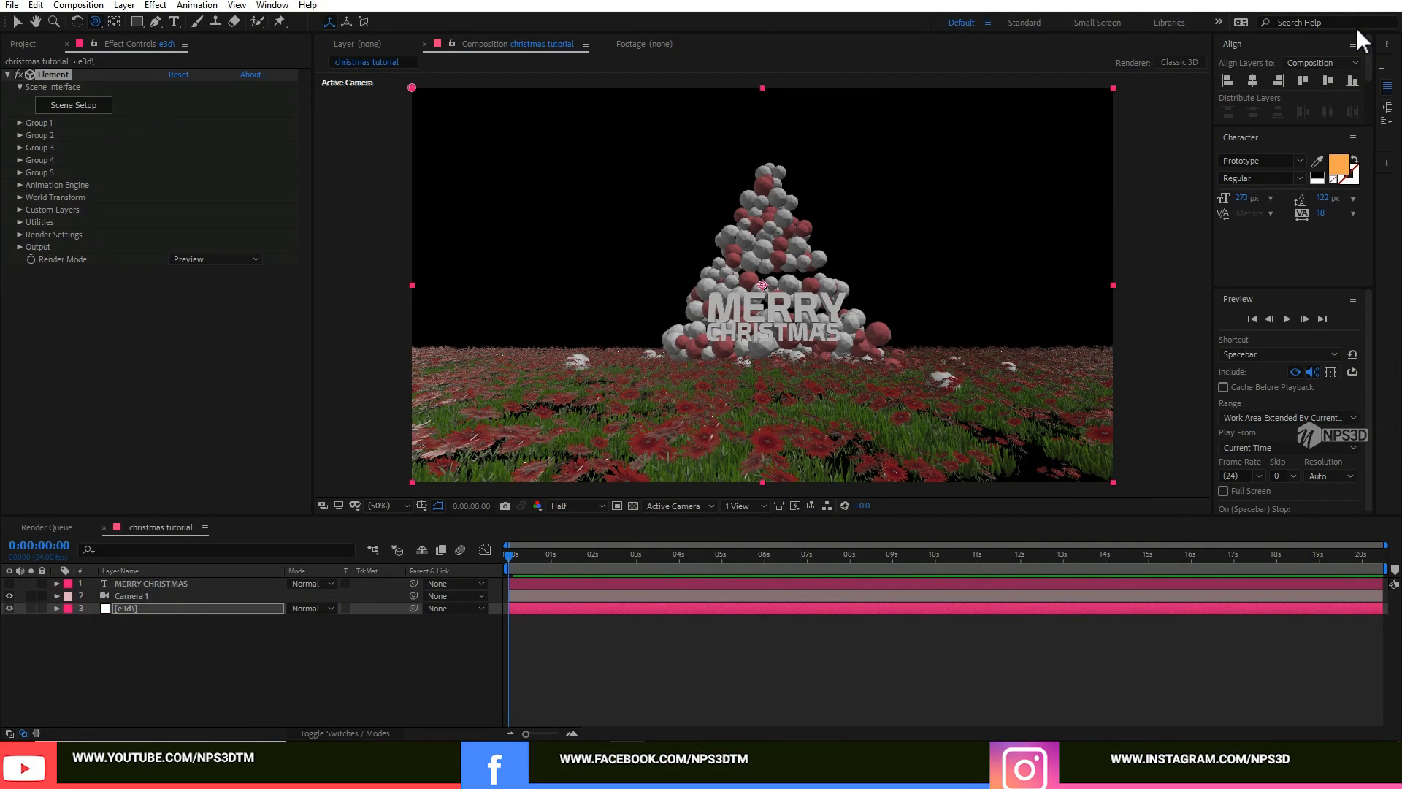
Show the physical environment in the render background and rotate it to X +6° and Y -16°.
left_click(20, 235)
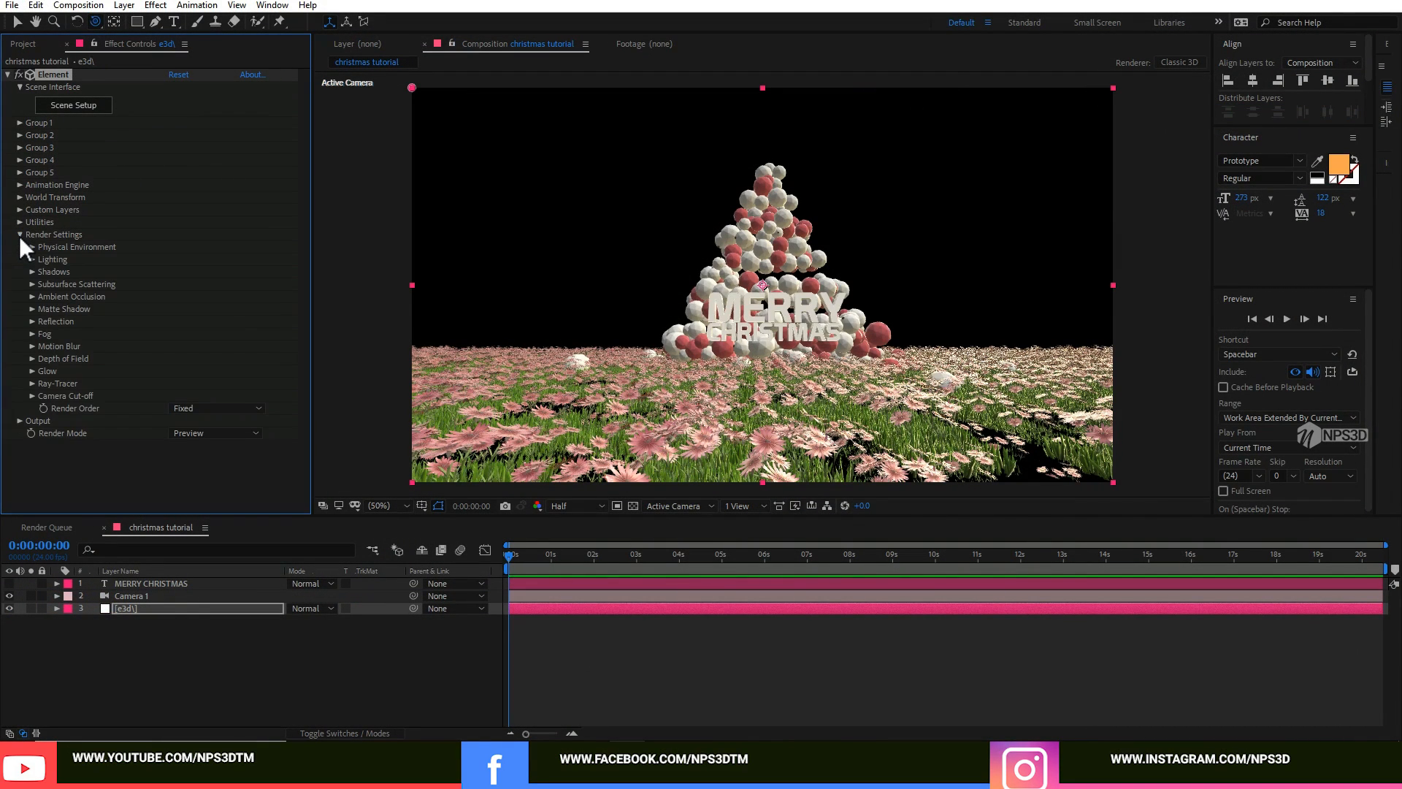
left_click(33, 246)
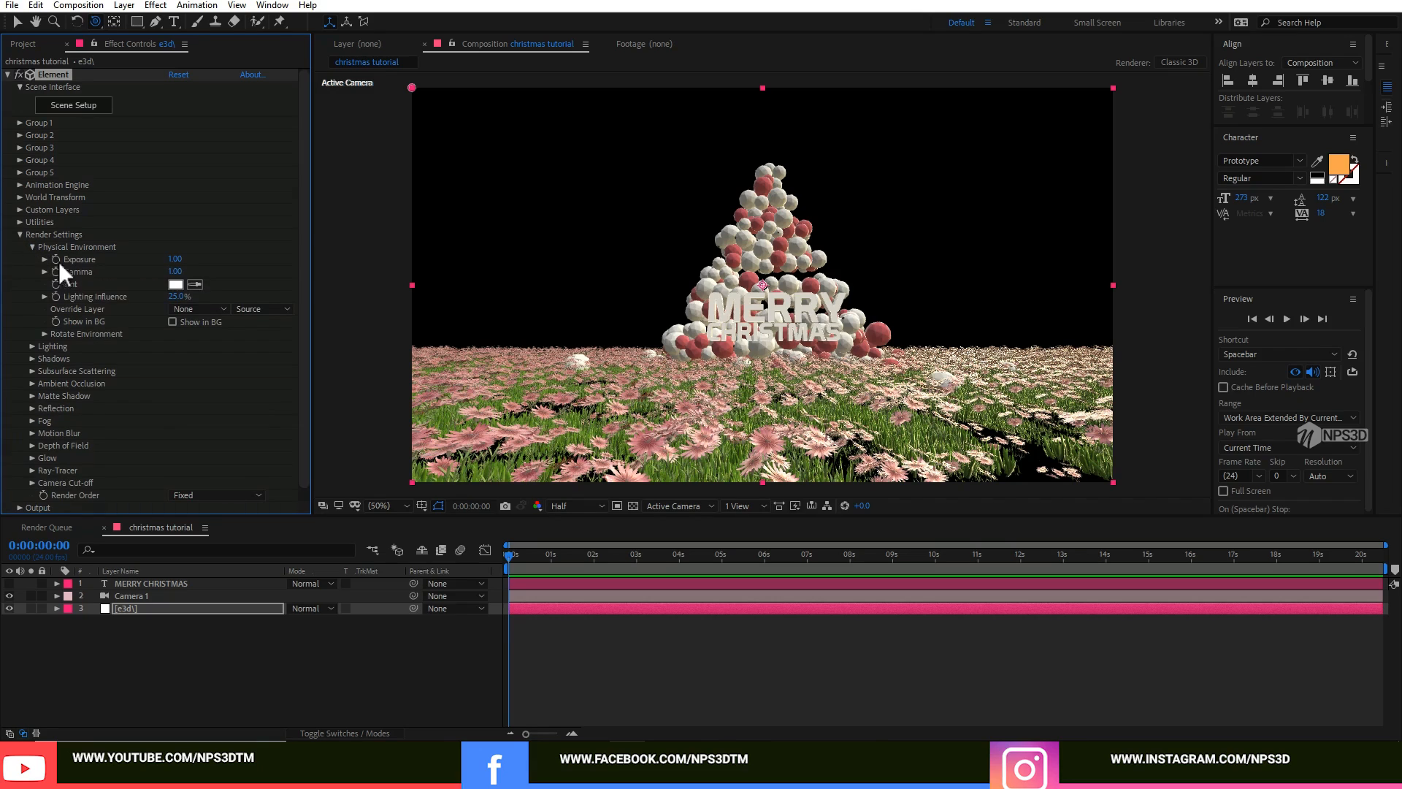
left_click(173, 322)
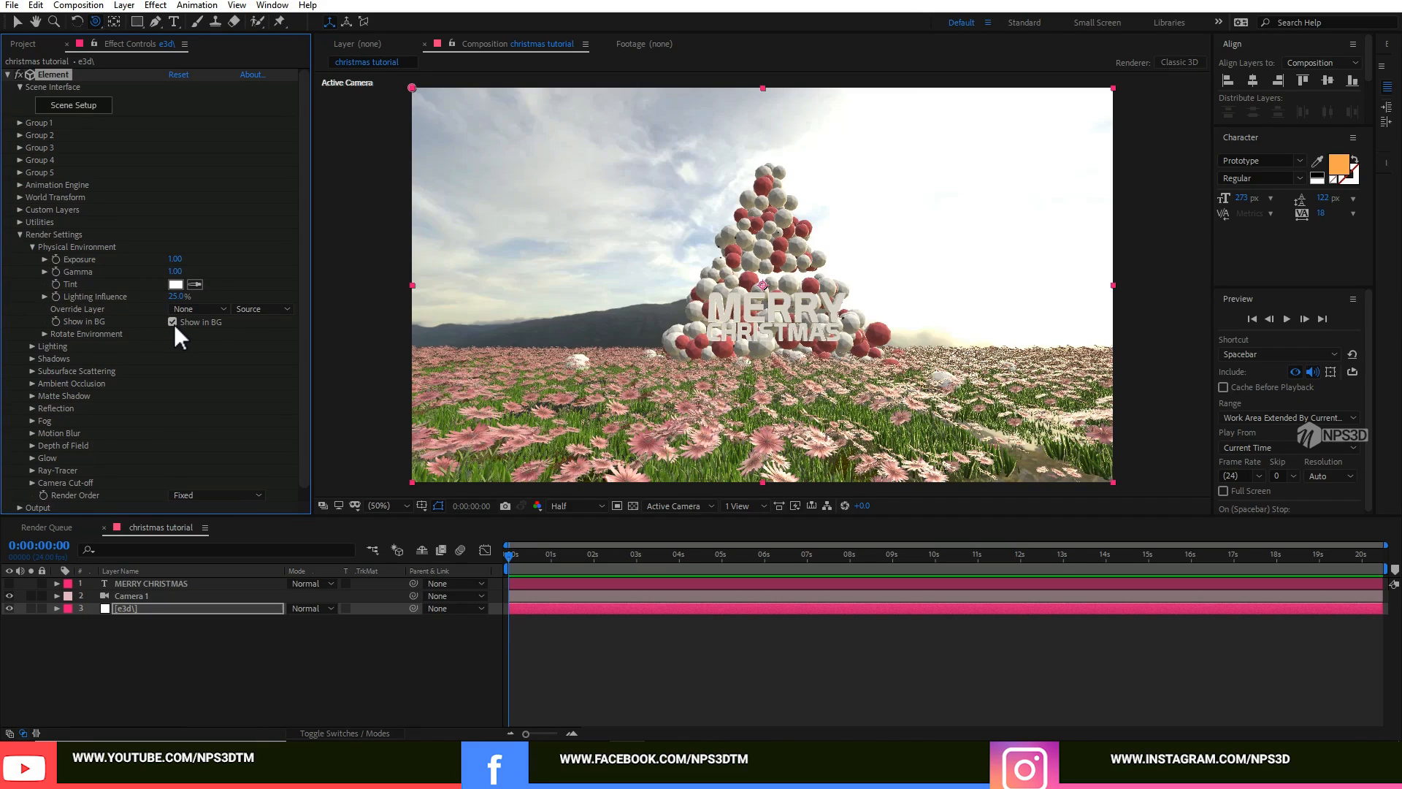
left_click(776, 409)
mouse_move(776, 409)
left_mouse_down()
mouse_move(760, 401)
mouse_move(804, 407)
left_mouse_up()
left_click(44, 334)
left_click_drag(195, 345, 197, 343)
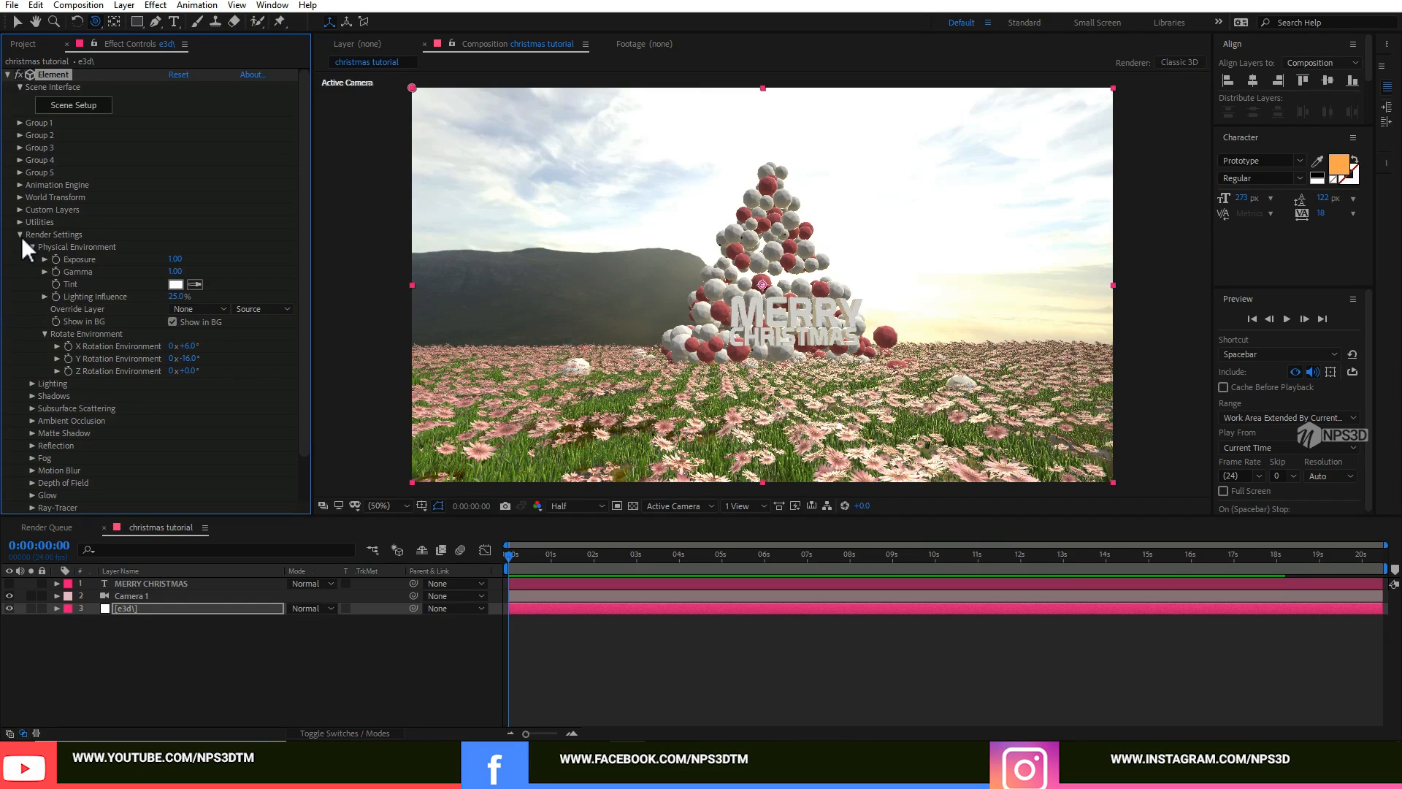
Set Group 2's Particle Size to 15 and Particle Size Random to 100%.
left_click(20, 235)
left_click(21, 136)
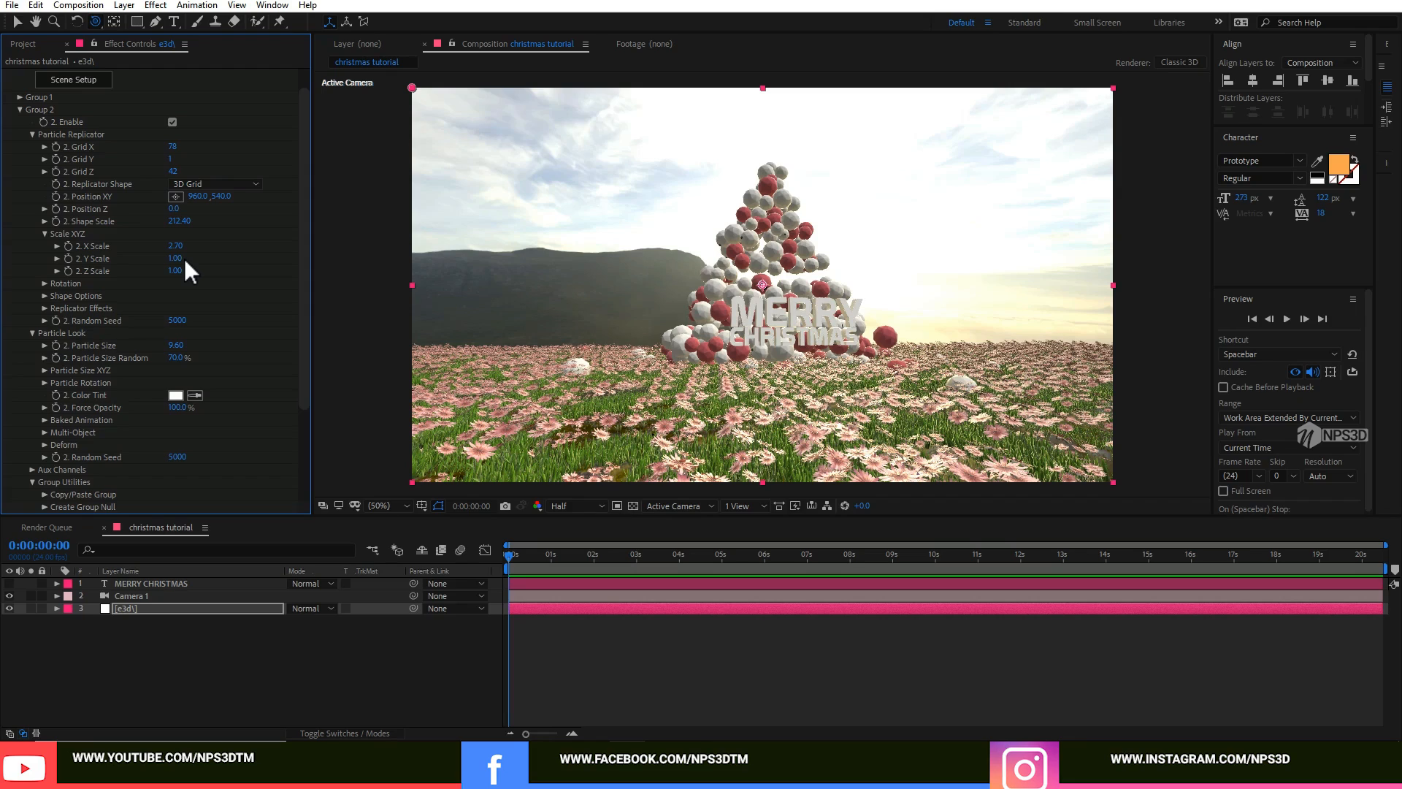
scroll(186, 256, "down", 2)
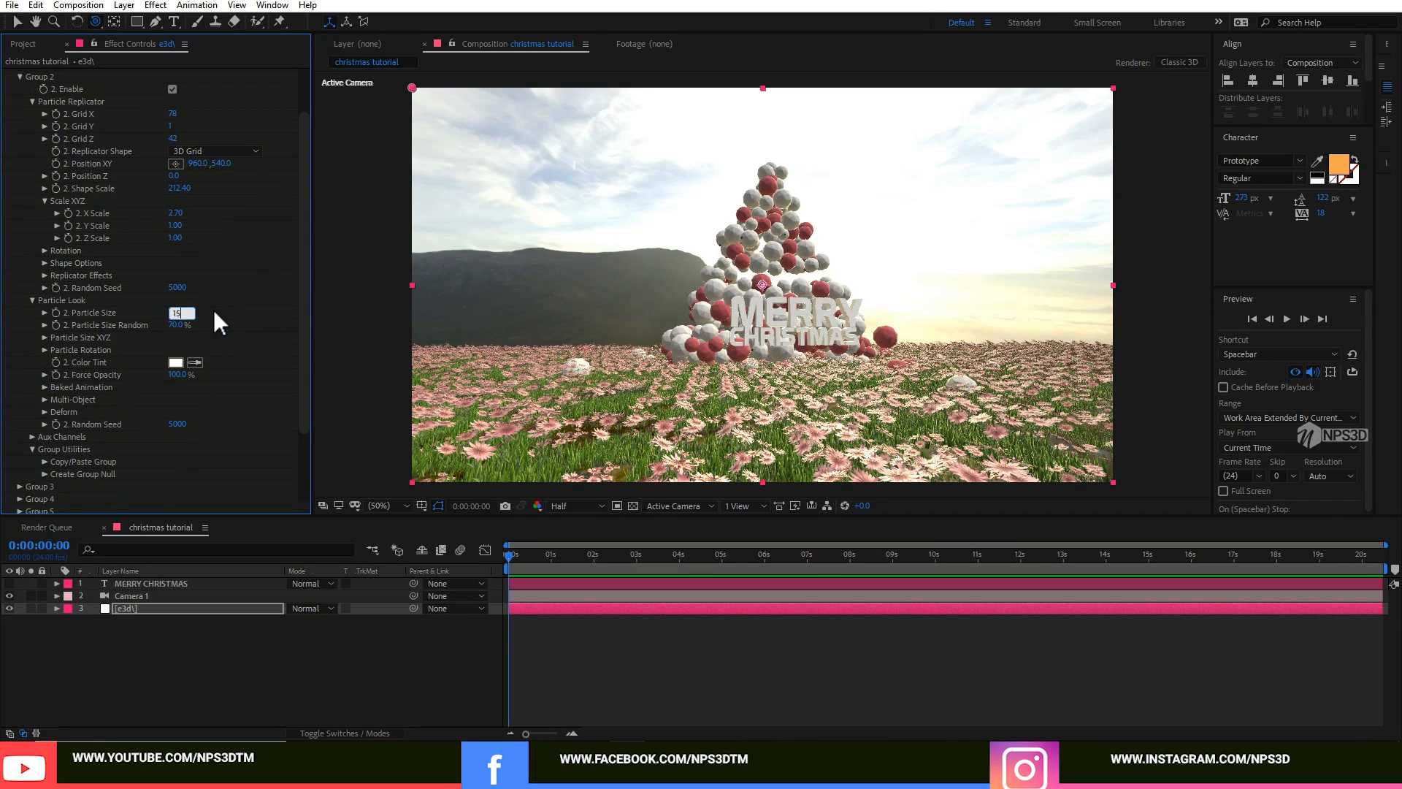
type("15")
key("Return")
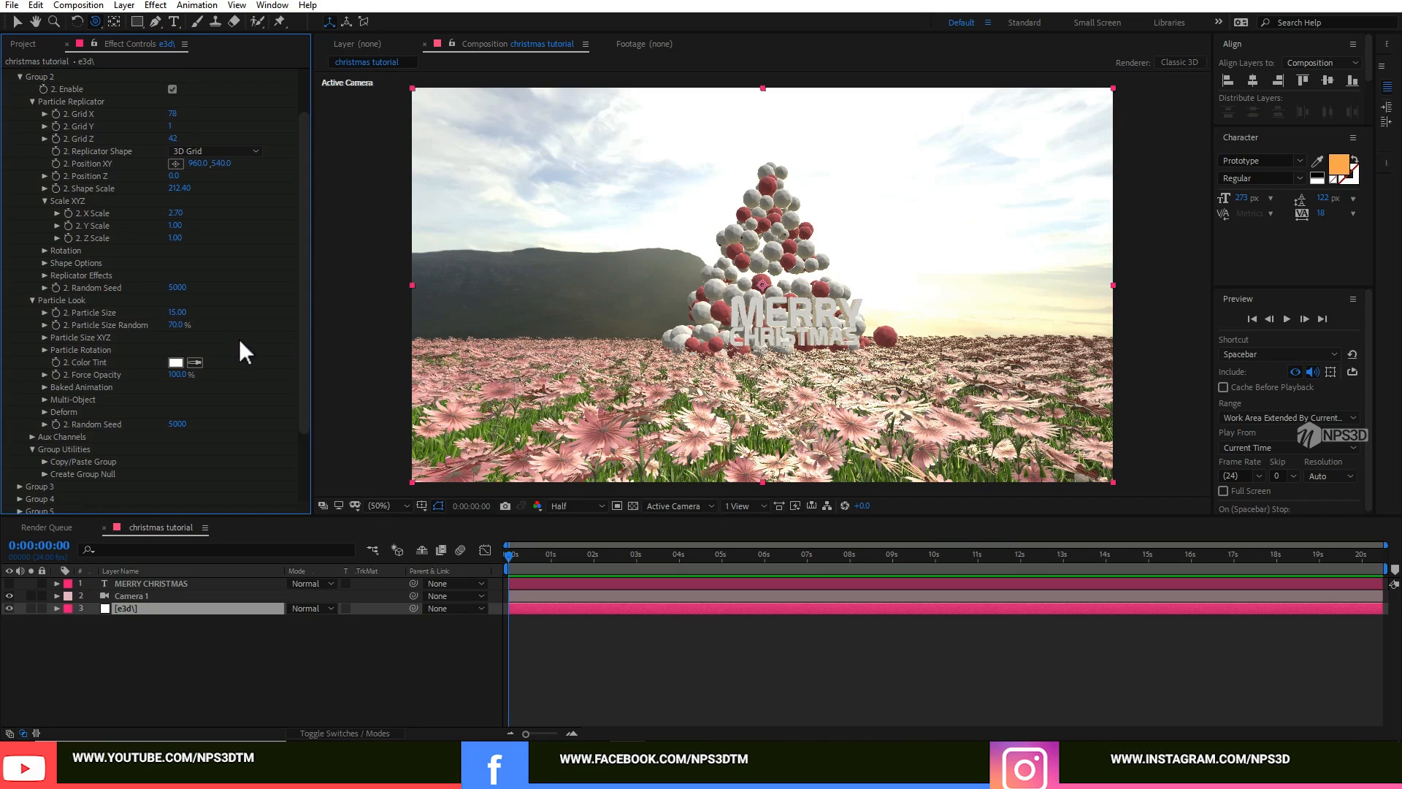
left_click_drag(175, 325, 309, 318)
left_click(177, 313)
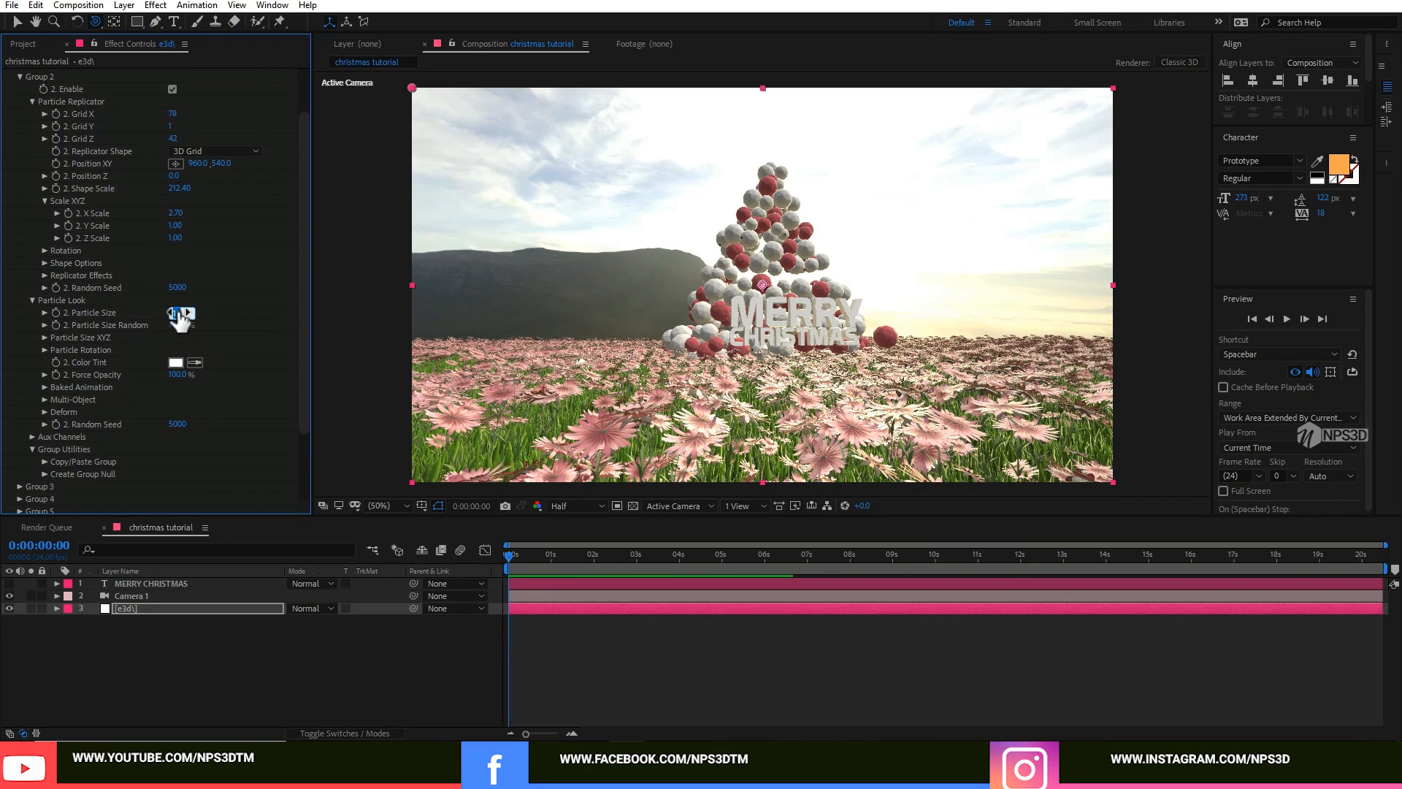
left_click(221, 306)
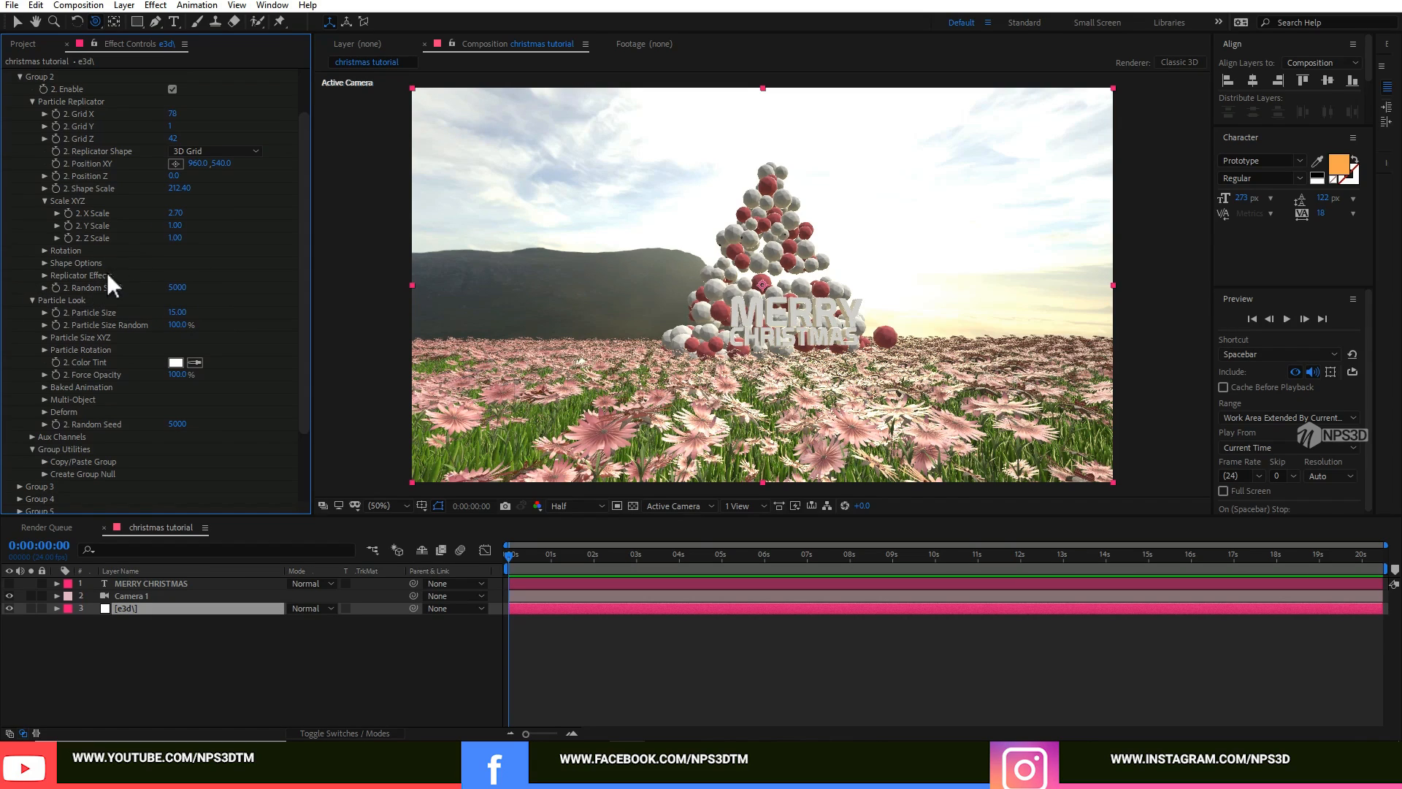
Set Group 2's replicator Y position to 591 and its Particle Size to 20.60.
left_click_drag(220, 163, 188, 162)
left_click_drag(172, 312, 215, 305)
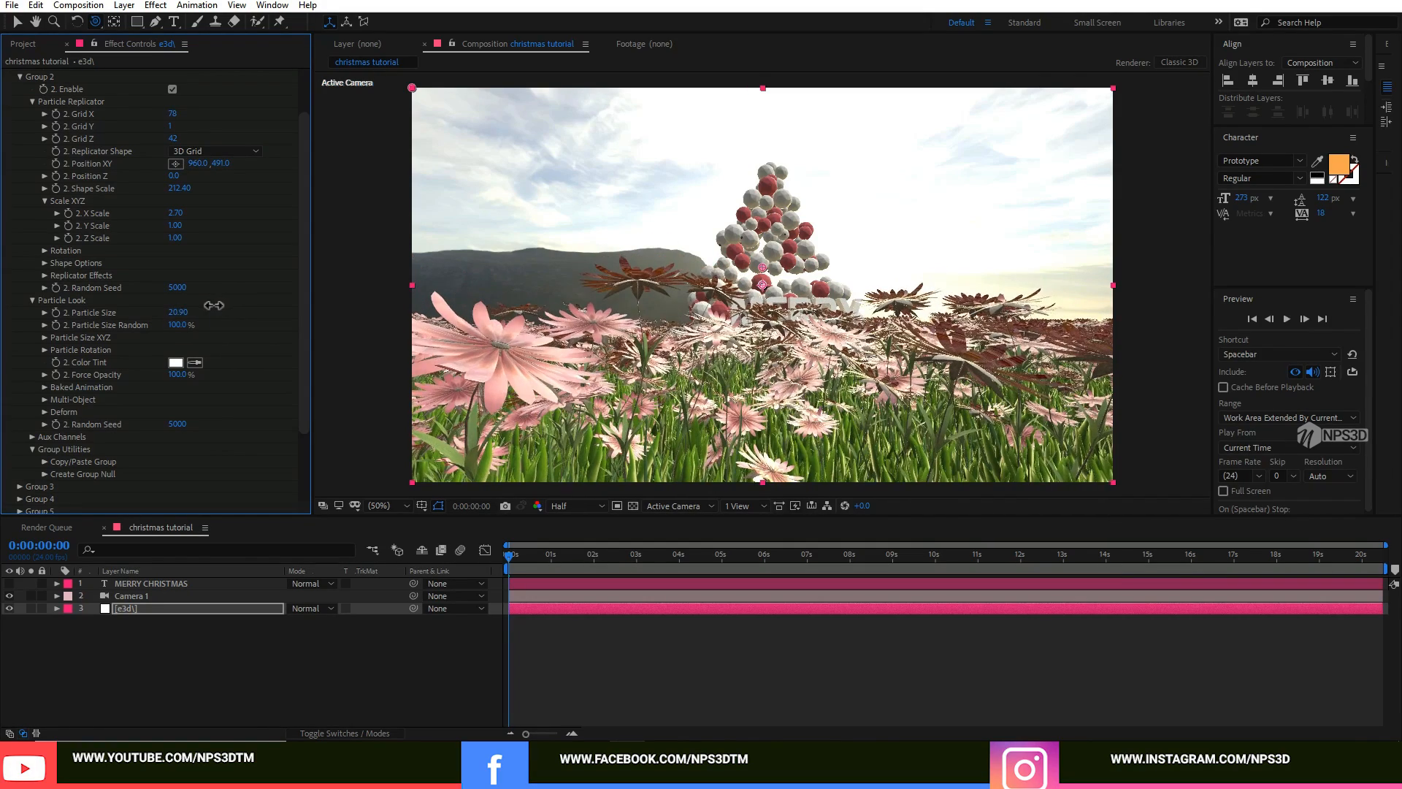
left_click_drag(217, 164, 299, 149)
mouse_move(738, 352)
left_mouse_down()
mouse_move(723, 355)
mouse_move(743, 377)
left_mouse_up()
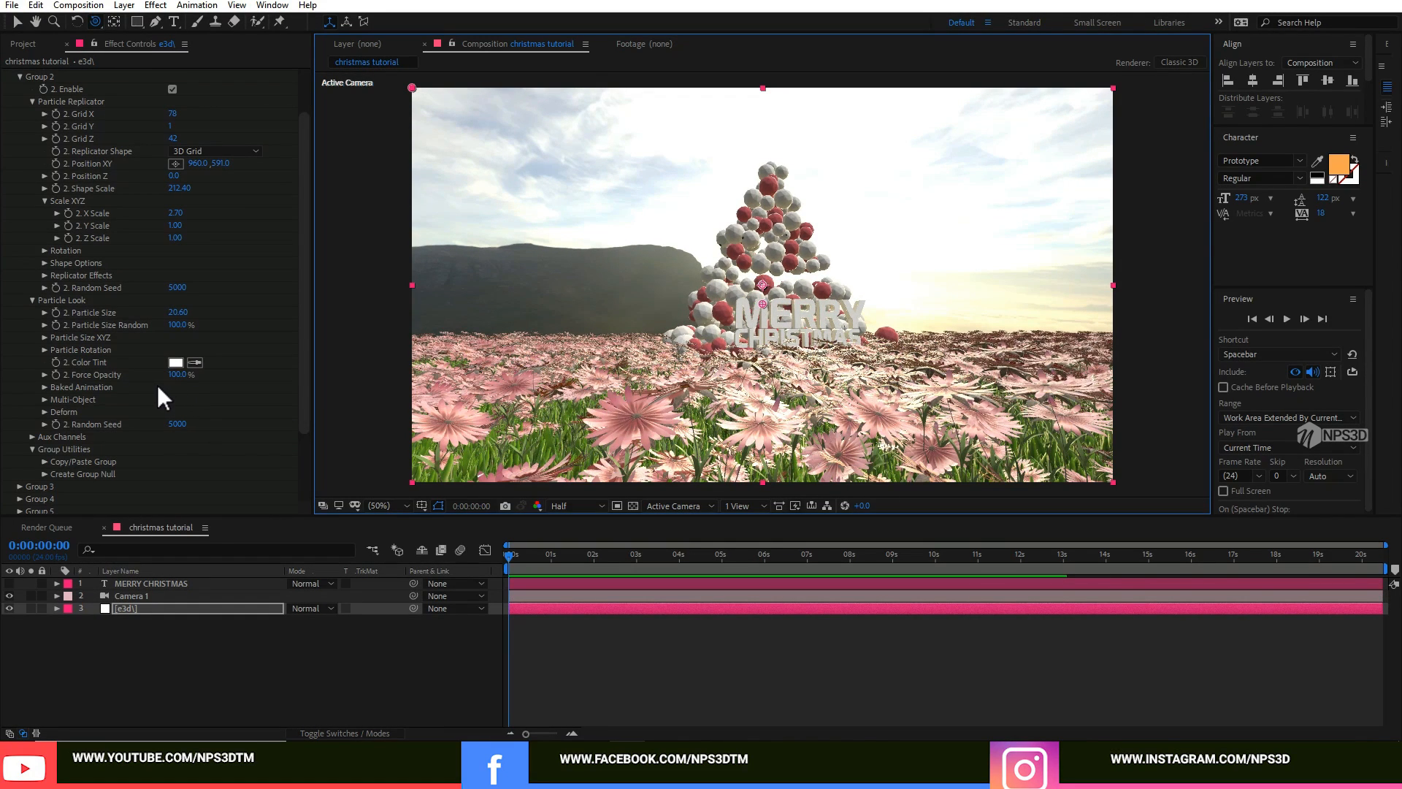
Set the physical environment's Lighting Influence to 25%, Exposure to 0.64 and Gamma to 0.94.
scroll(153, 384, "down", 5)
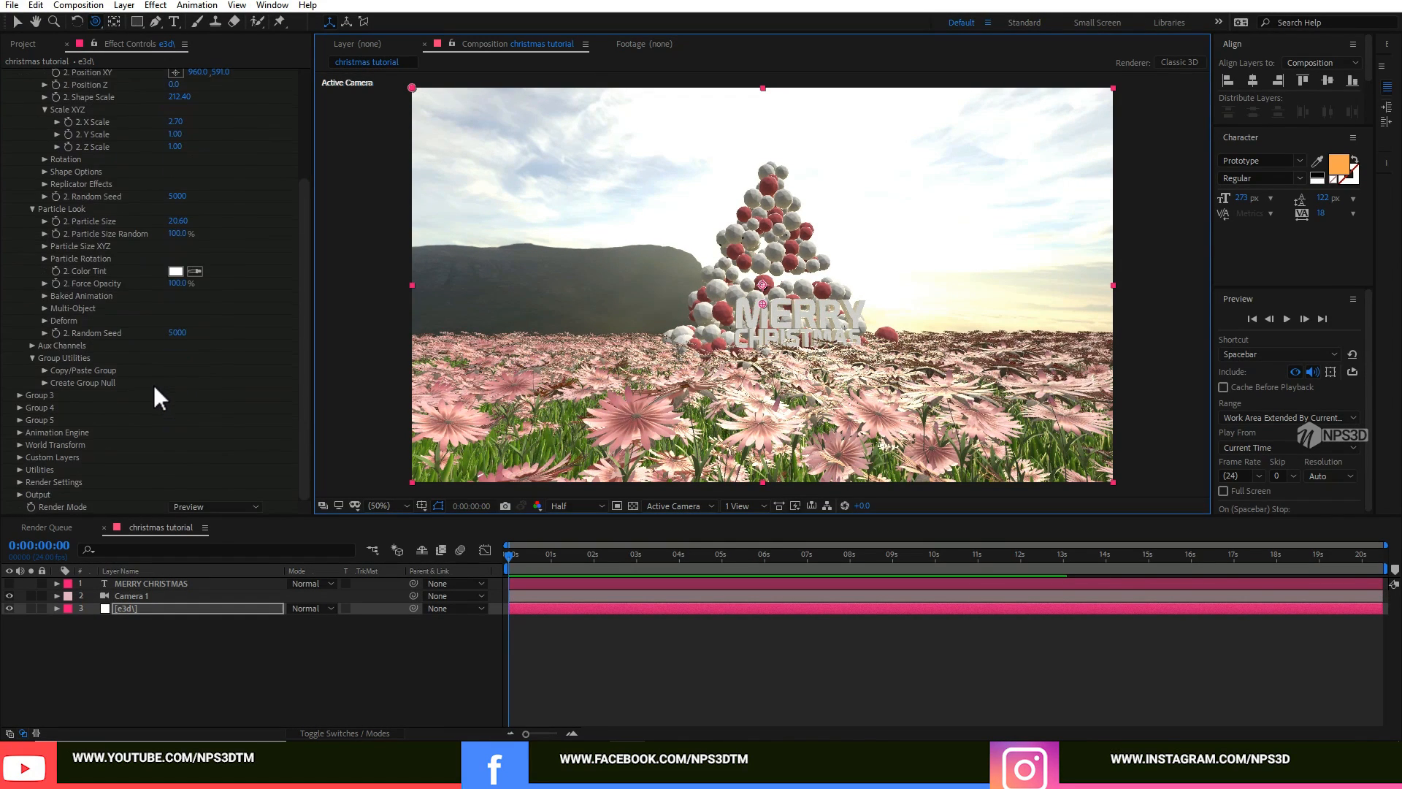
left_click(20, 483)
scroll(173, 309, "down", 10)
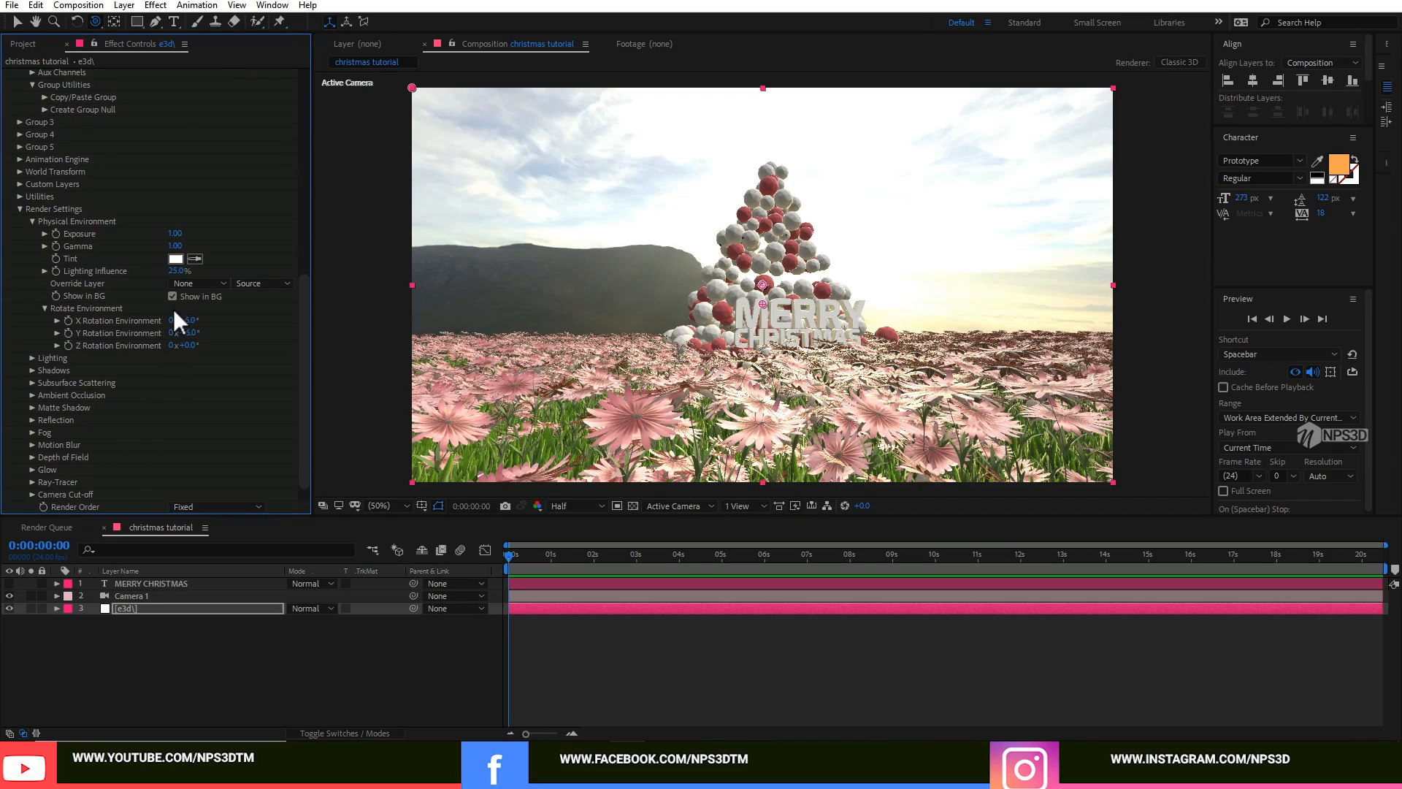
left_click_drag(175, 271, 141, 290)
left_click(174, 271)
type("25")
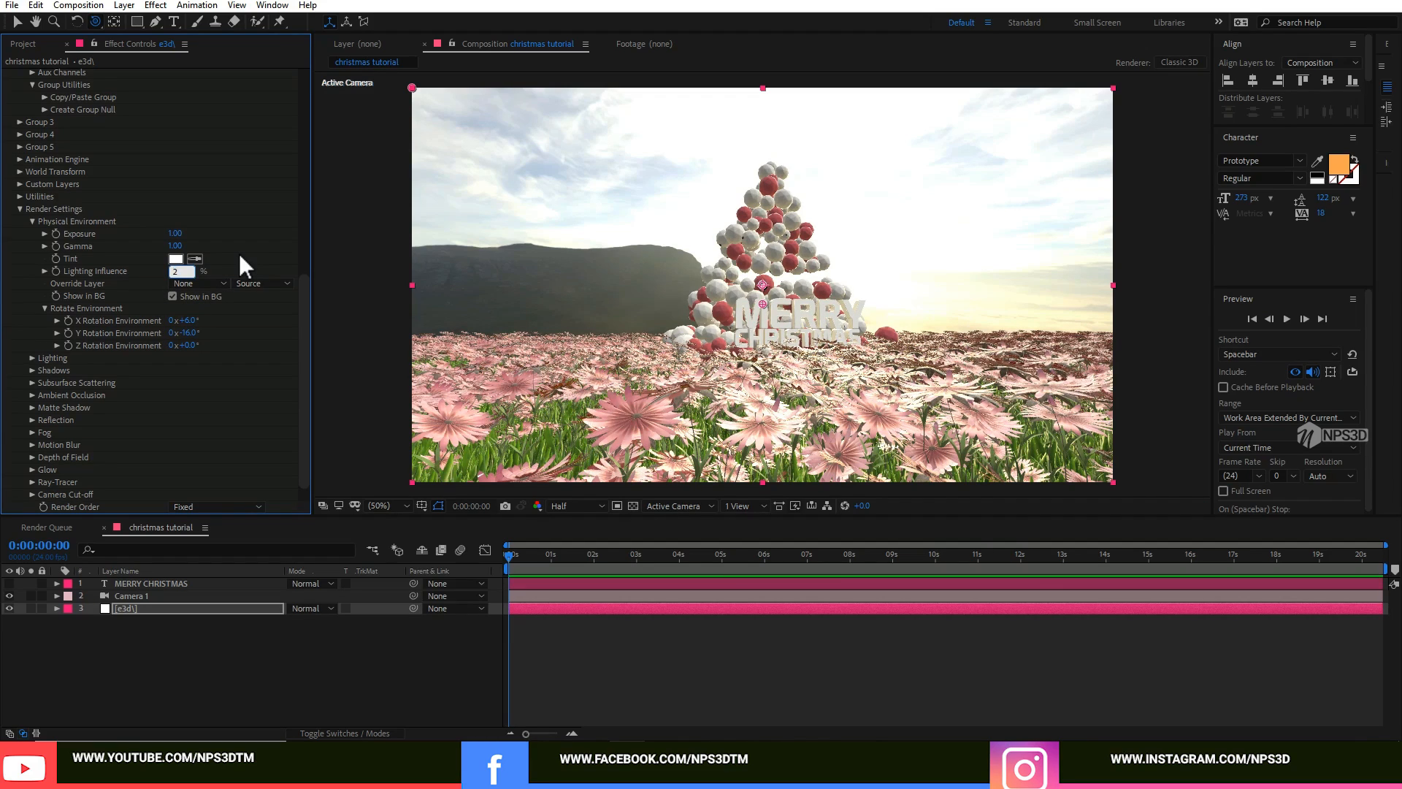
key("Return")
left_click_drag(175, 247, 148, 239)
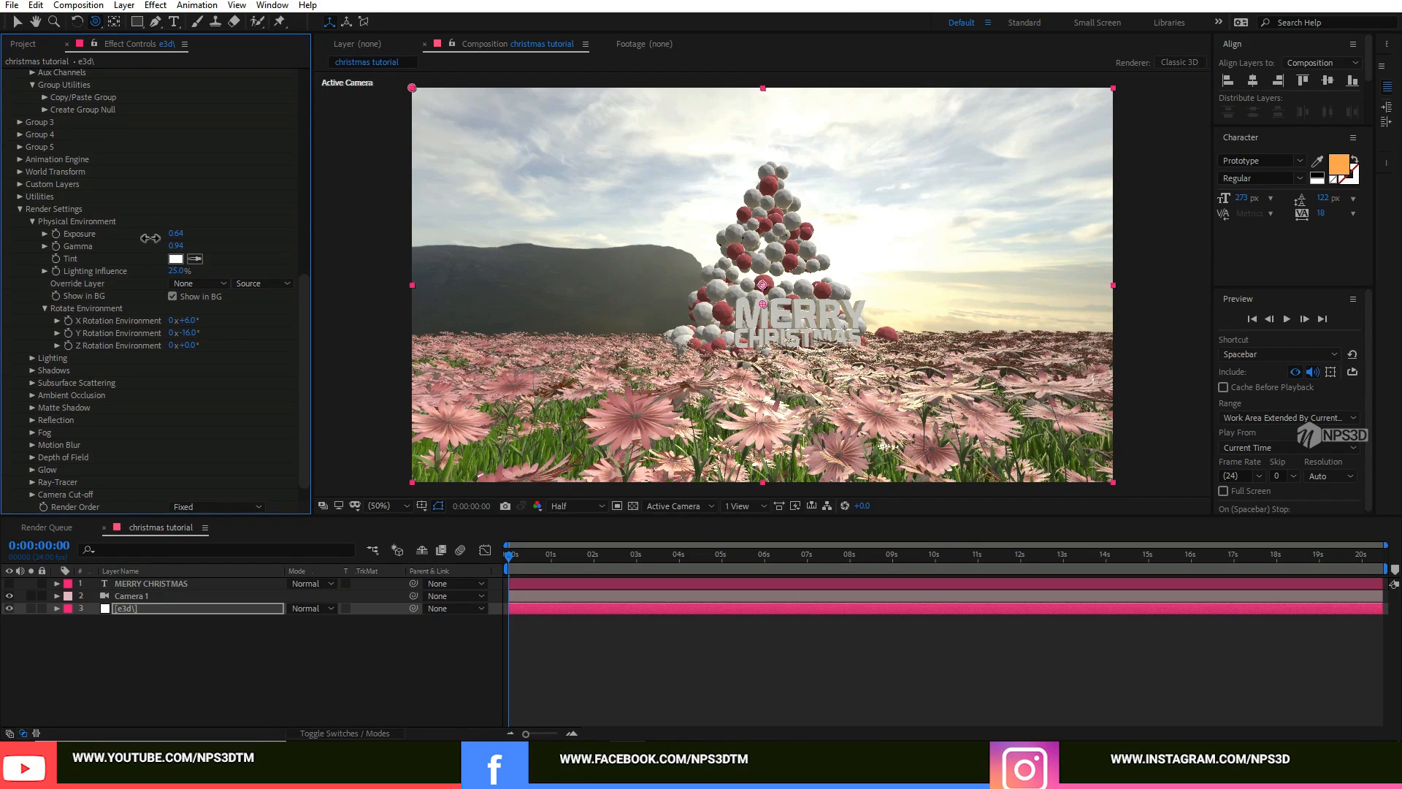
Enable ambient occlusion in SSAO mode with Intensity 25 and Radius 5.1.
left_click(32, 396)
scroll(117, 379, "down", 2)
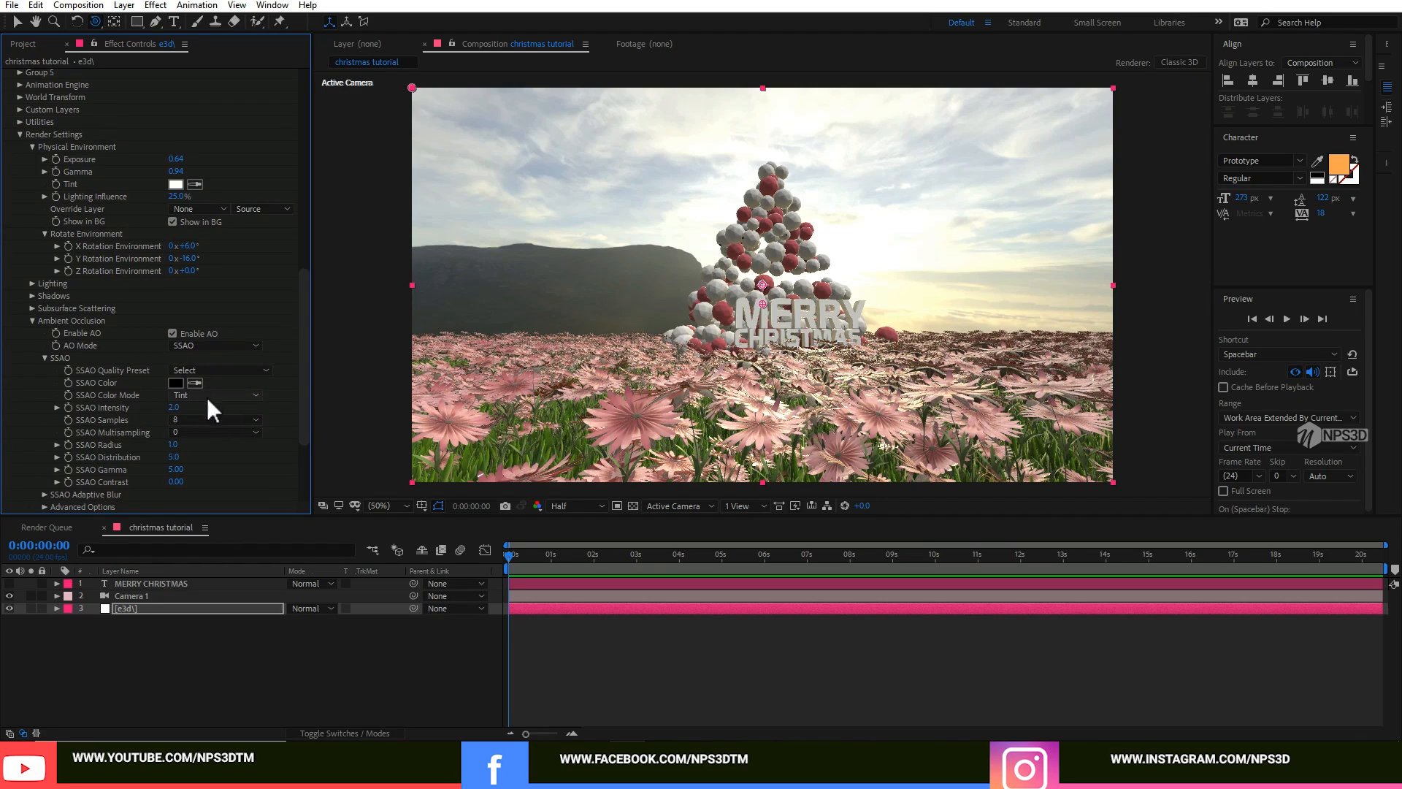
scroll(207, 398, "down", 1)
left_click(174, 376)
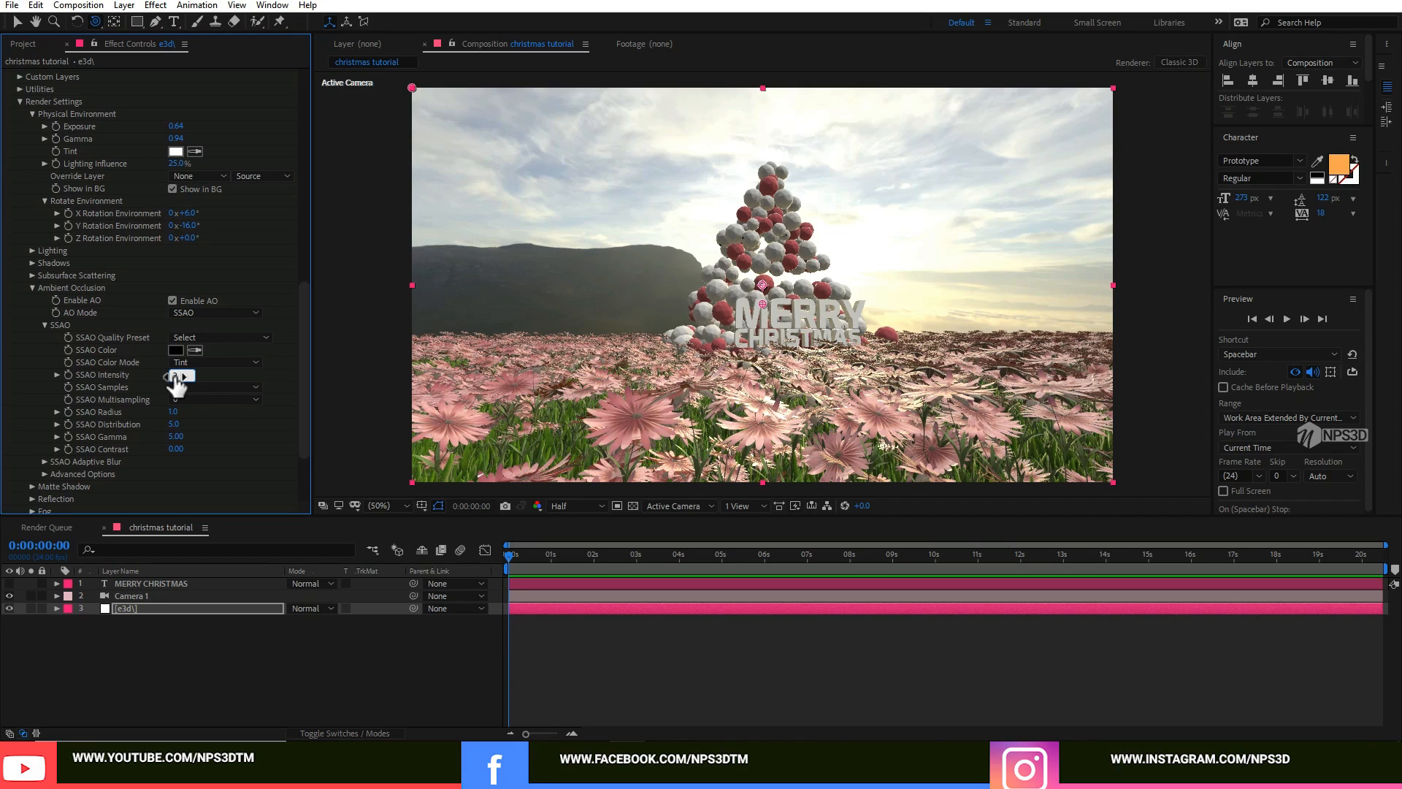
key("Return")
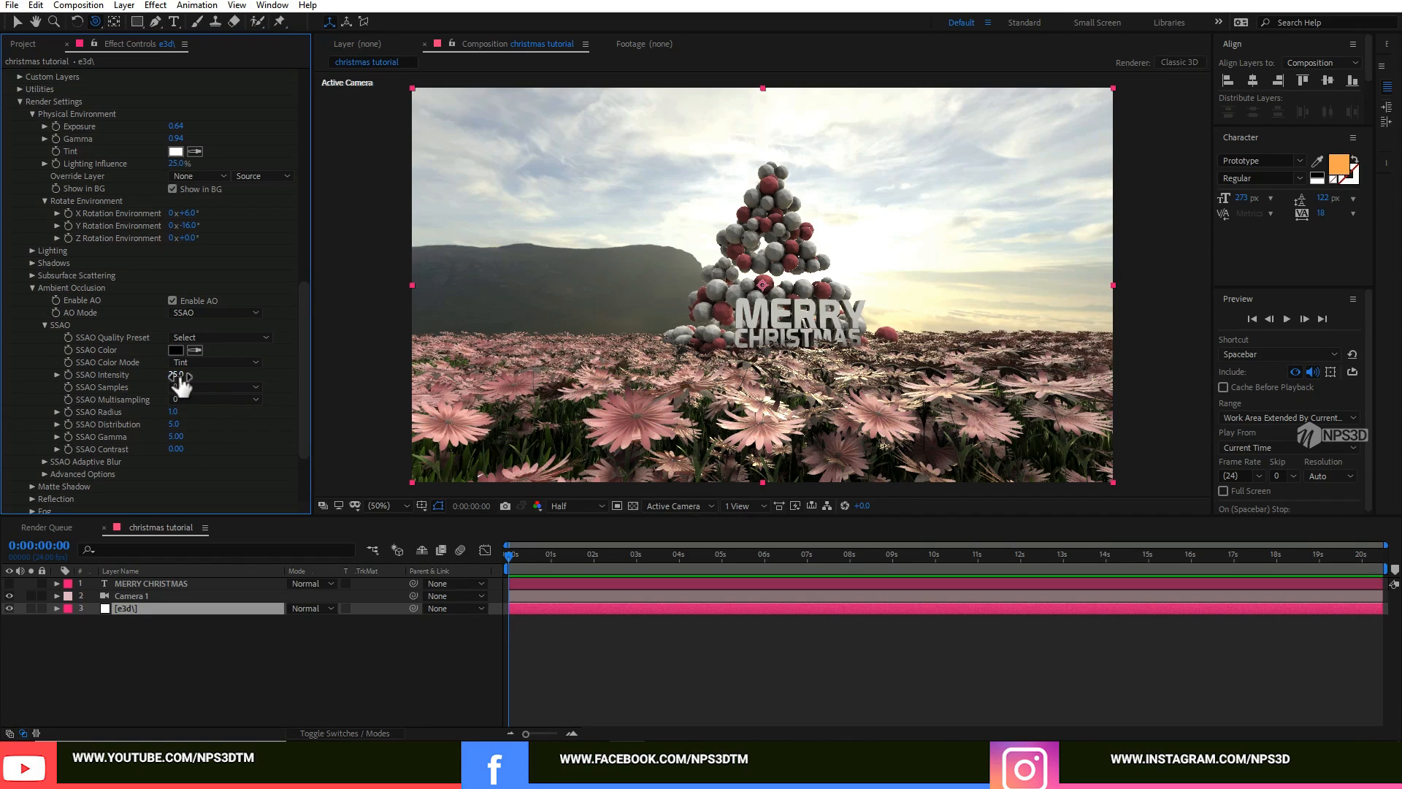
left_click_drag(173, 415, 195, 410)
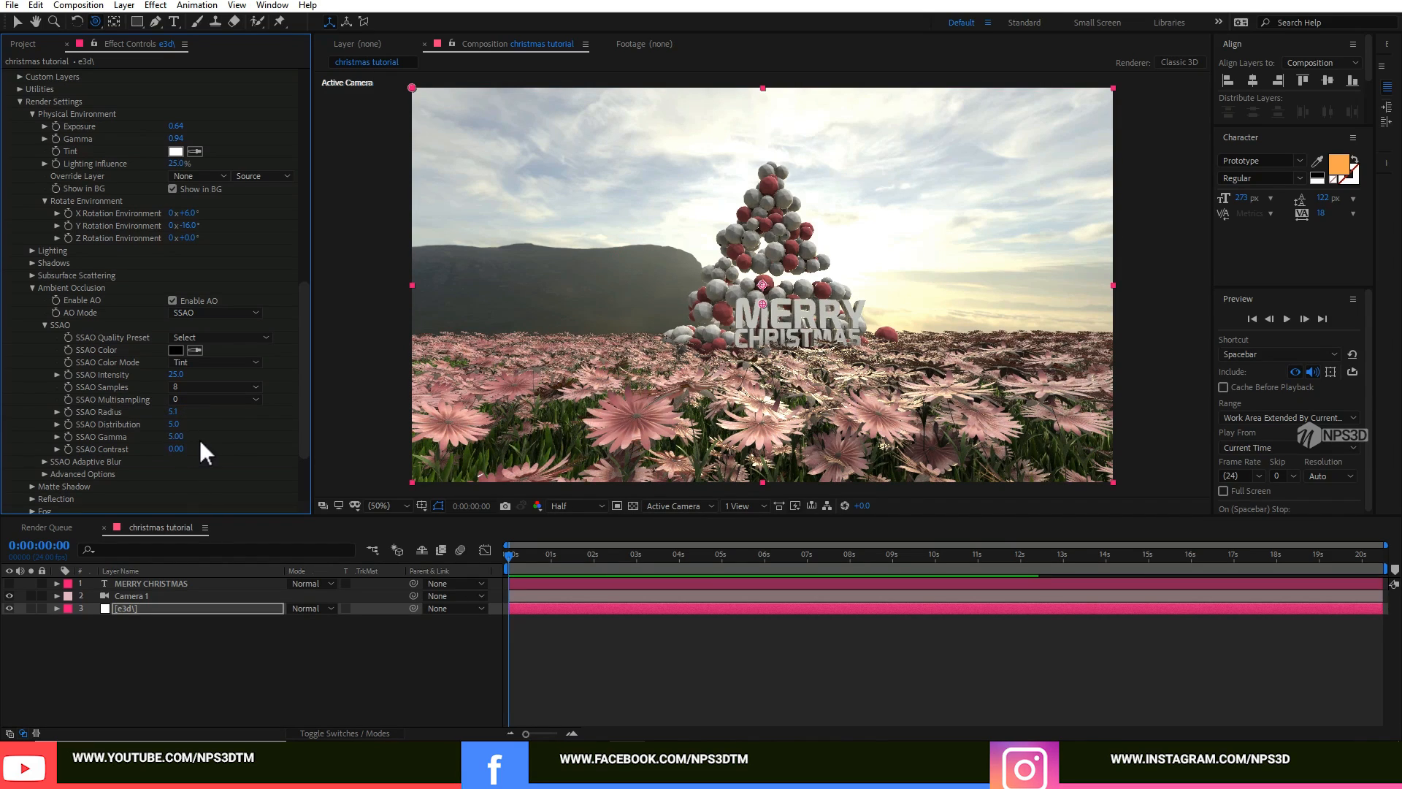
Set the SSAO Gamma to 6.31 and SSAO Contrast to 1.
mouse_move(181, 443)
left_mouse_down()
mouse_move(152, 445)
mouse_move(203, 433)
left_mouse_up()
left_click(180, 450)
type("1")
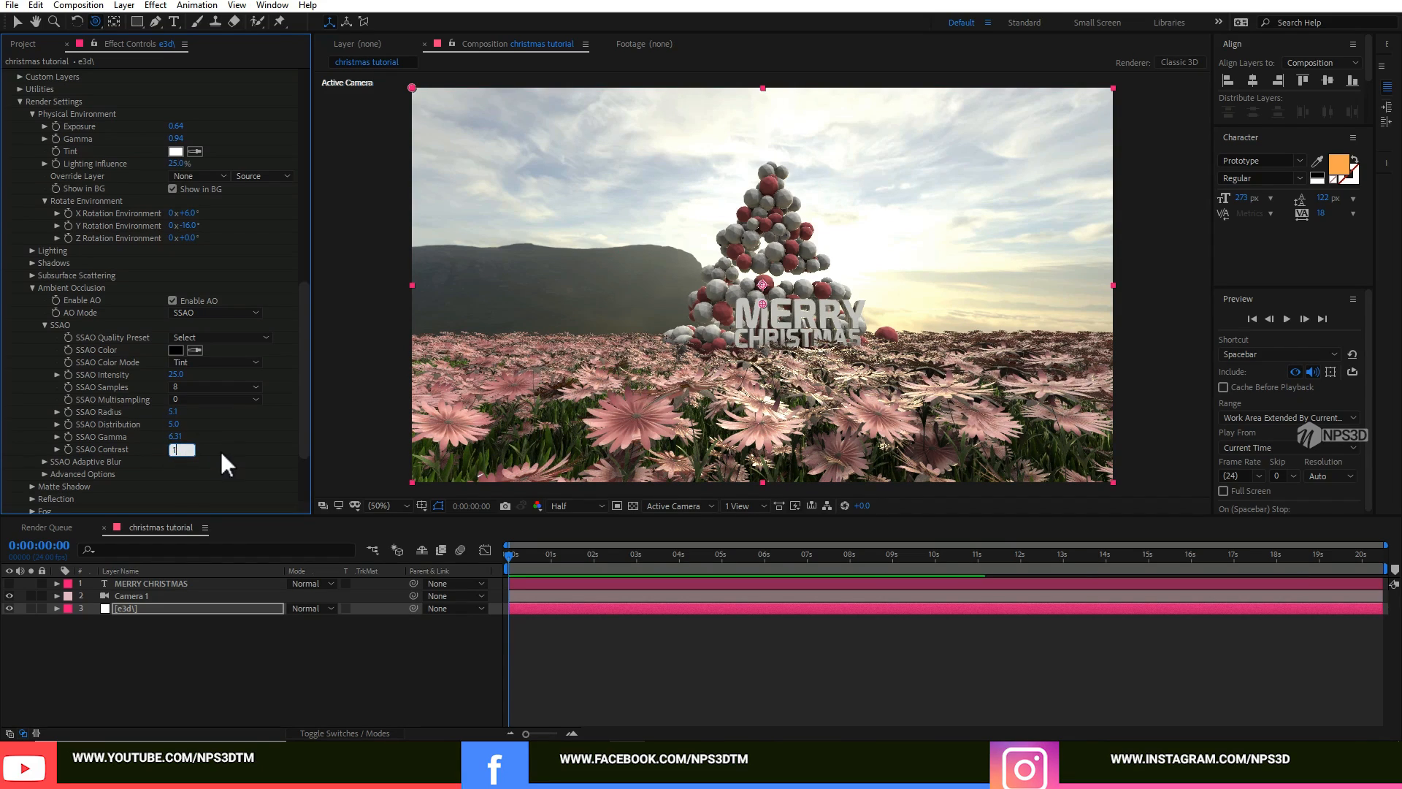
key("Return")
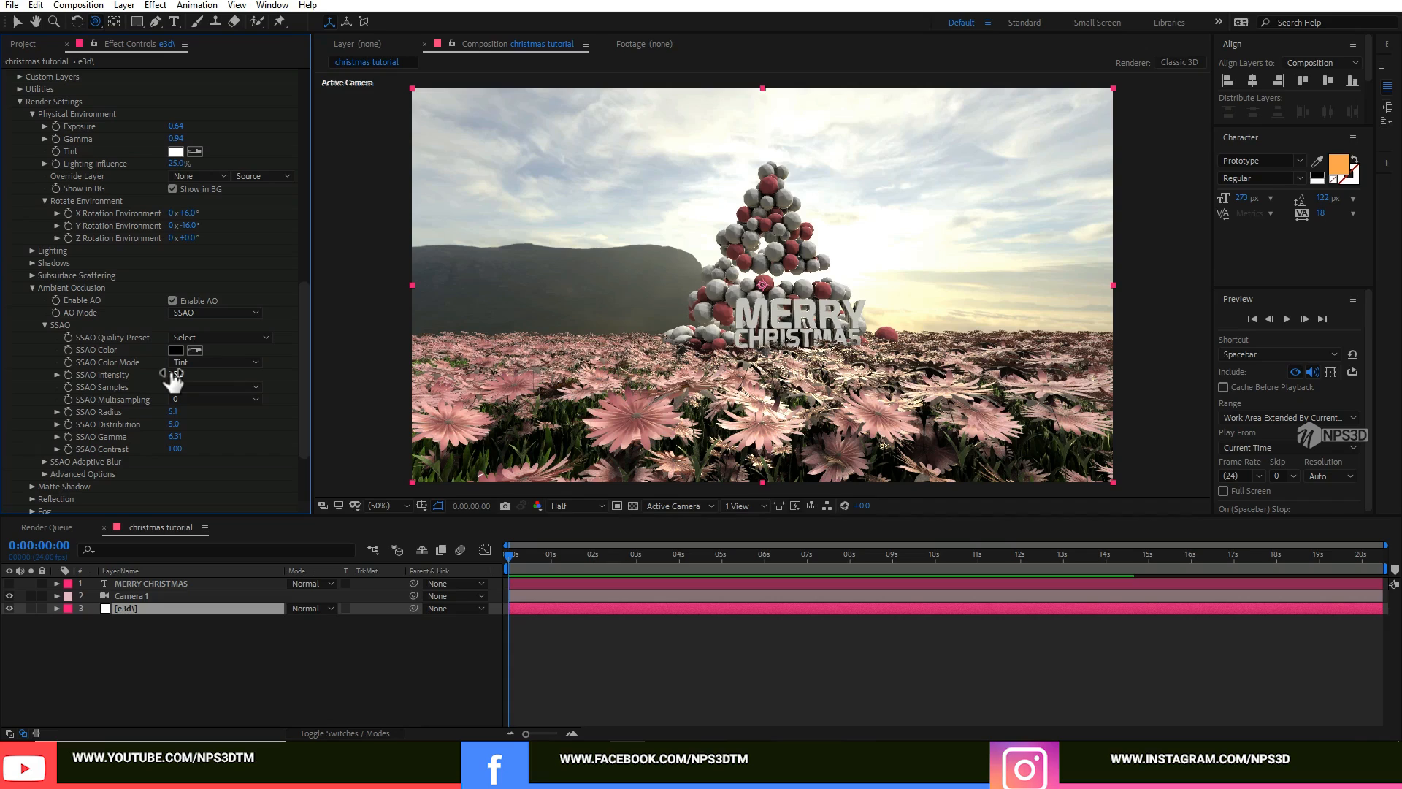
Set the SSAO Intensity to 20 and SSAO Radius to 10.
left_click(176, 375)
type("20")
key("Return")
left_click(173, 412)
type("10")
key("Return")
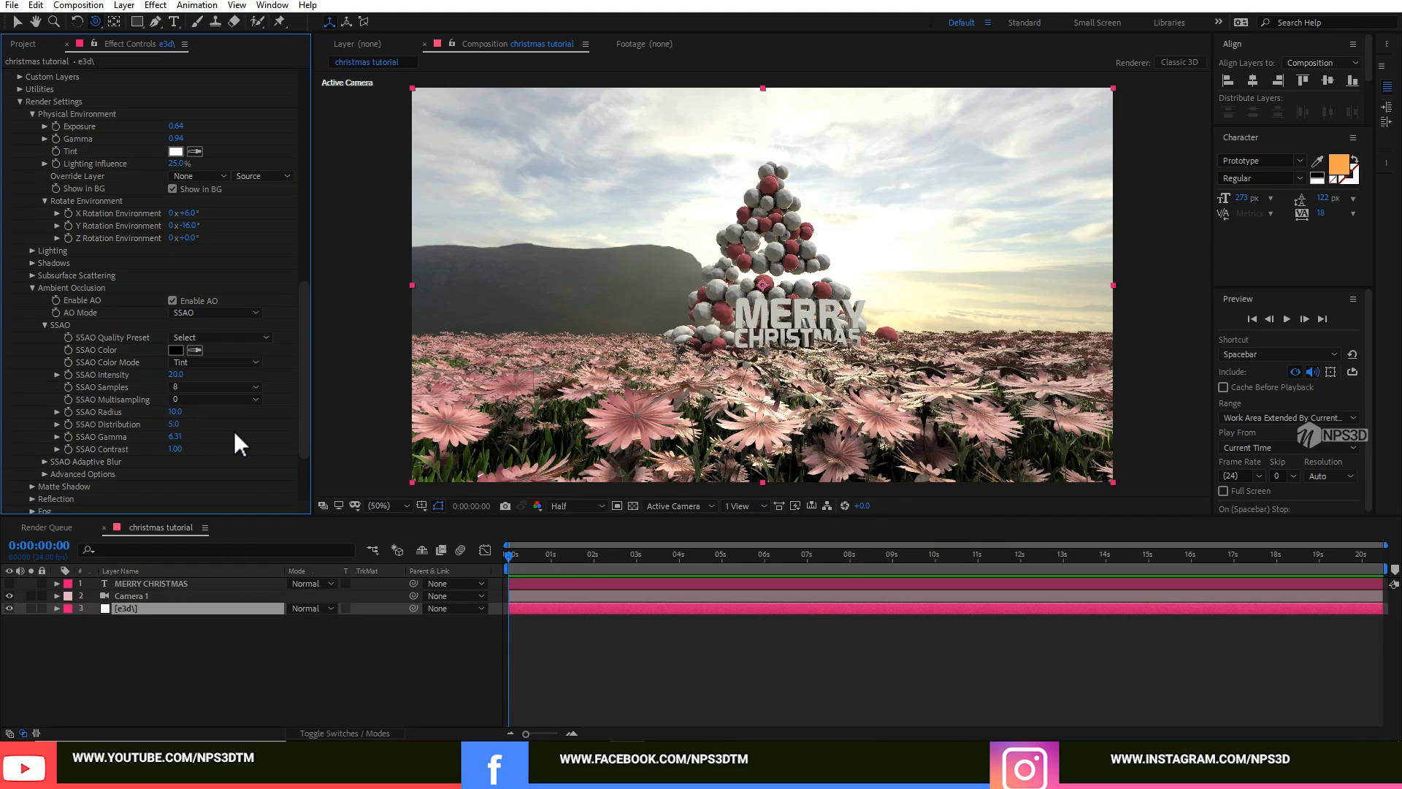
Toggle ambient occlusion off and on to compare its effect on the flower field and tree.
left_click(173, 300)
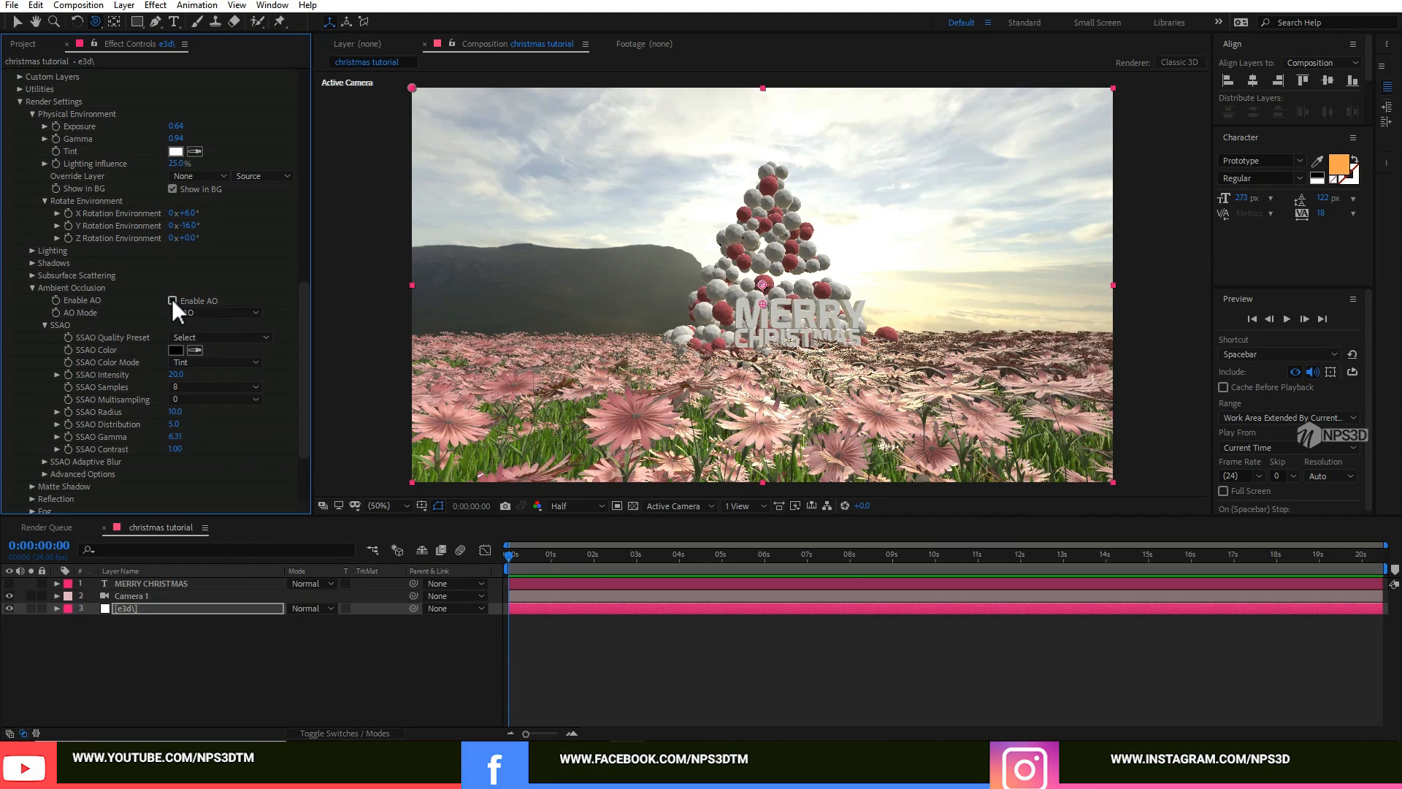
left_click(173, 300)
left_click(172, 300)
left_click(172, 300)
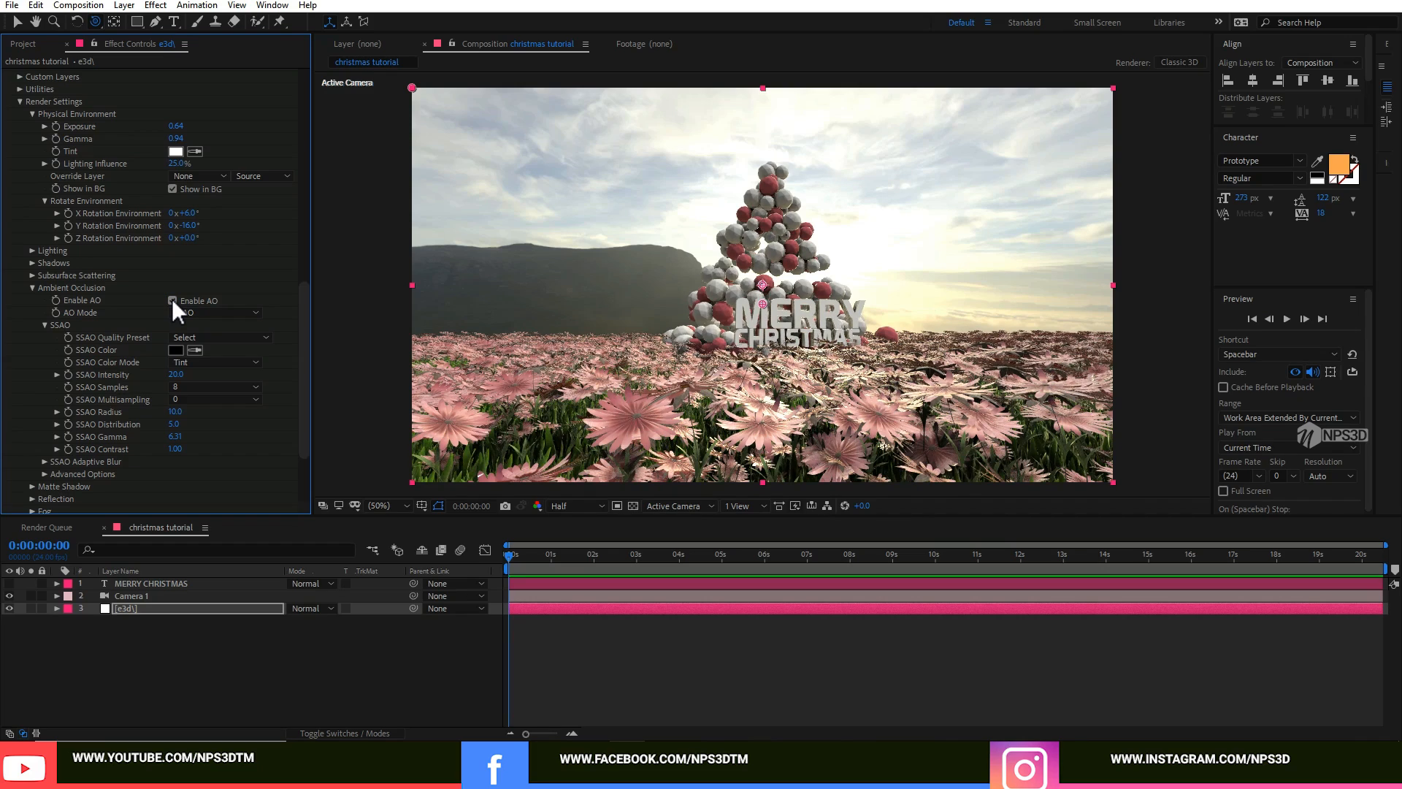
left_click(173, 300)
left_click(173, 300)
Try the Ray-Traced ambient occlusion mode and undo the change.
left_click(200, 313)
left_click(217, 343)
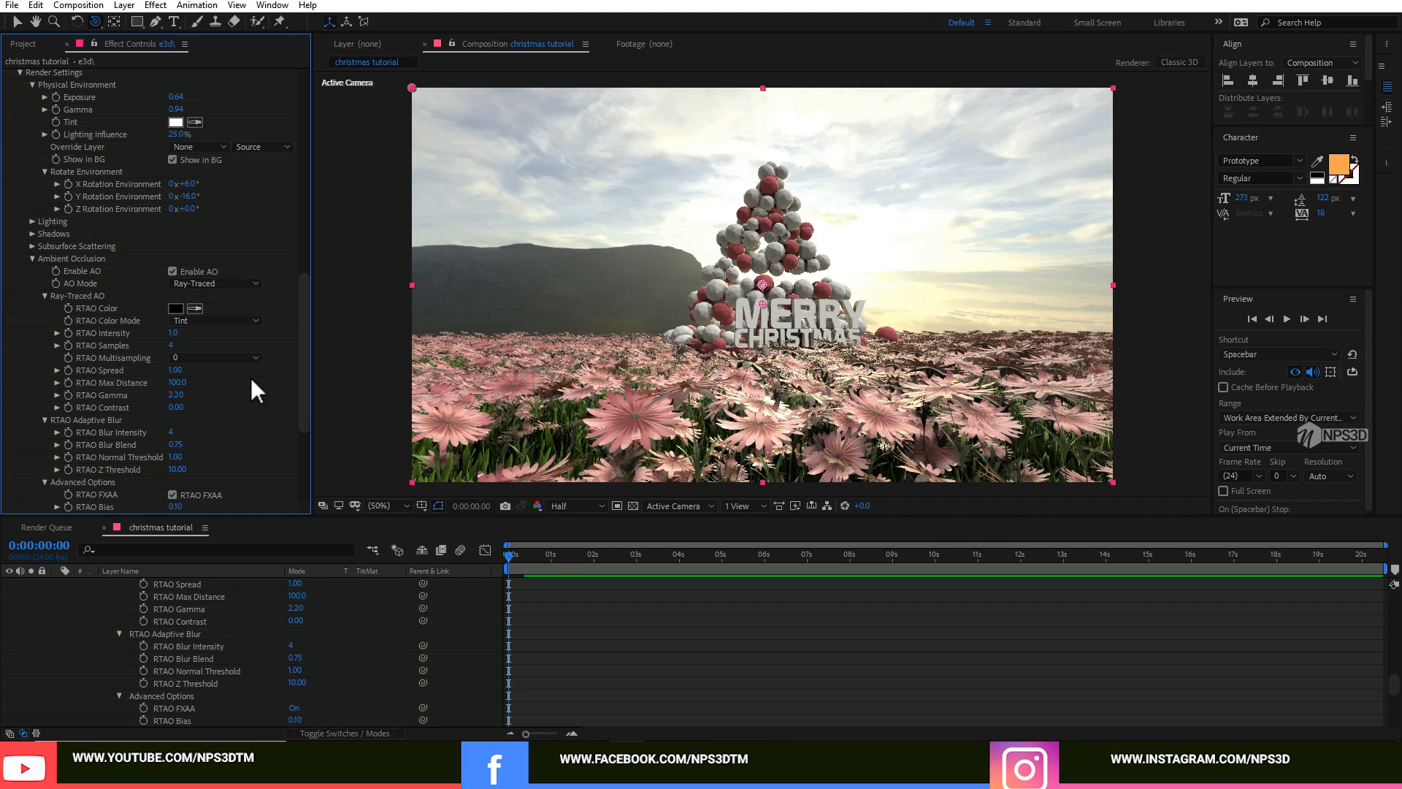
scroll(81, 637, "up", 10)
left_click(56, 608)
key("ctrl+z")
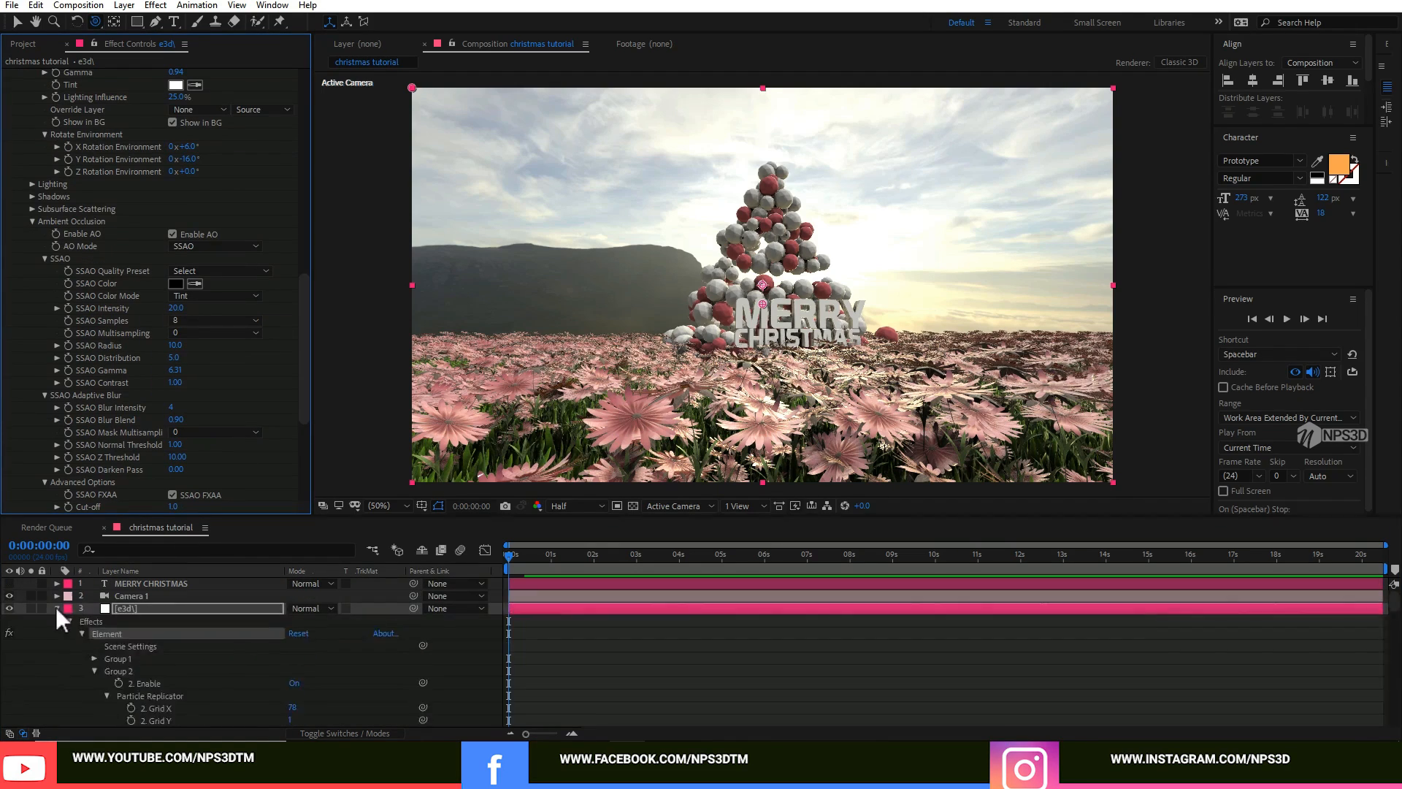
Save the project and relaunch Adobe After Effects CC 2018.
key("ctrl+s")
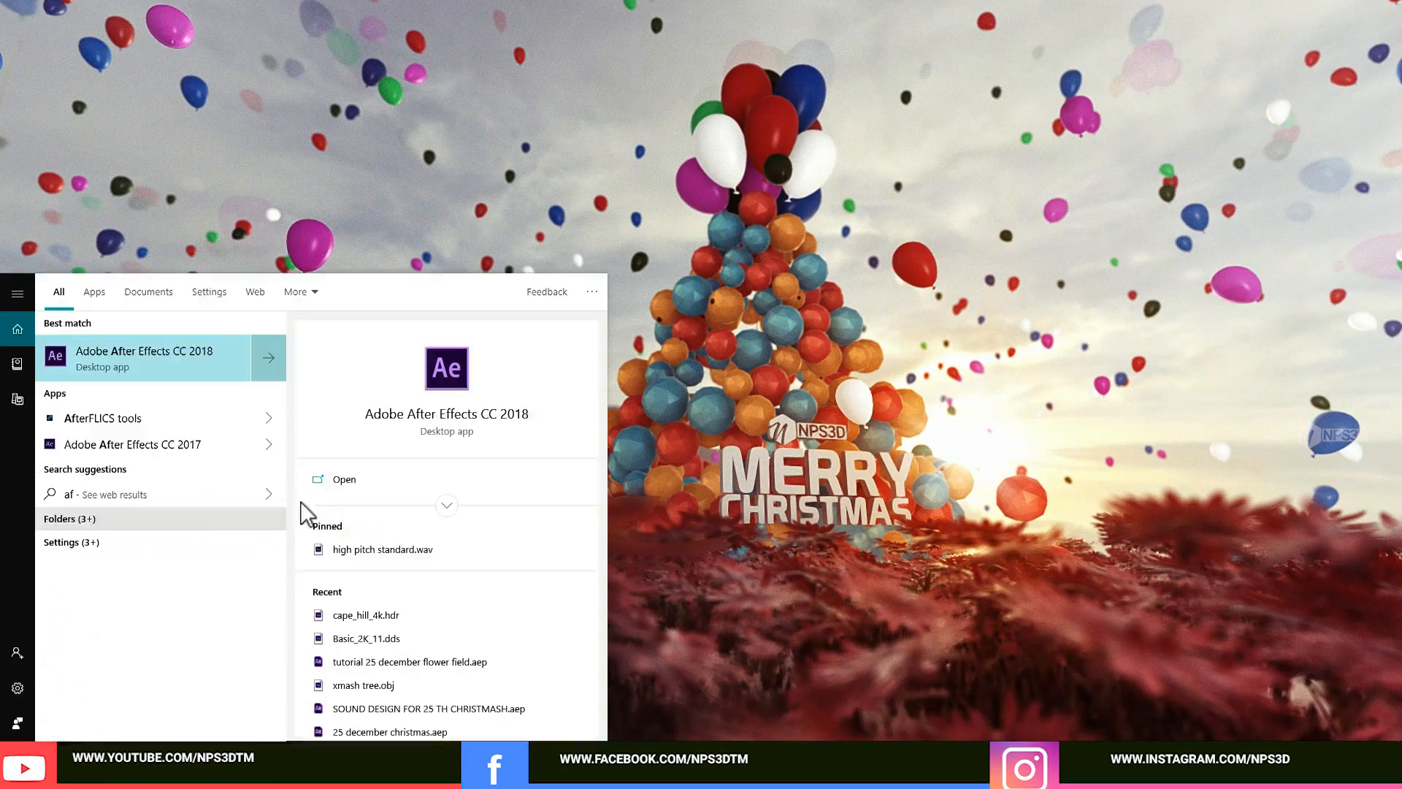
key("Return")
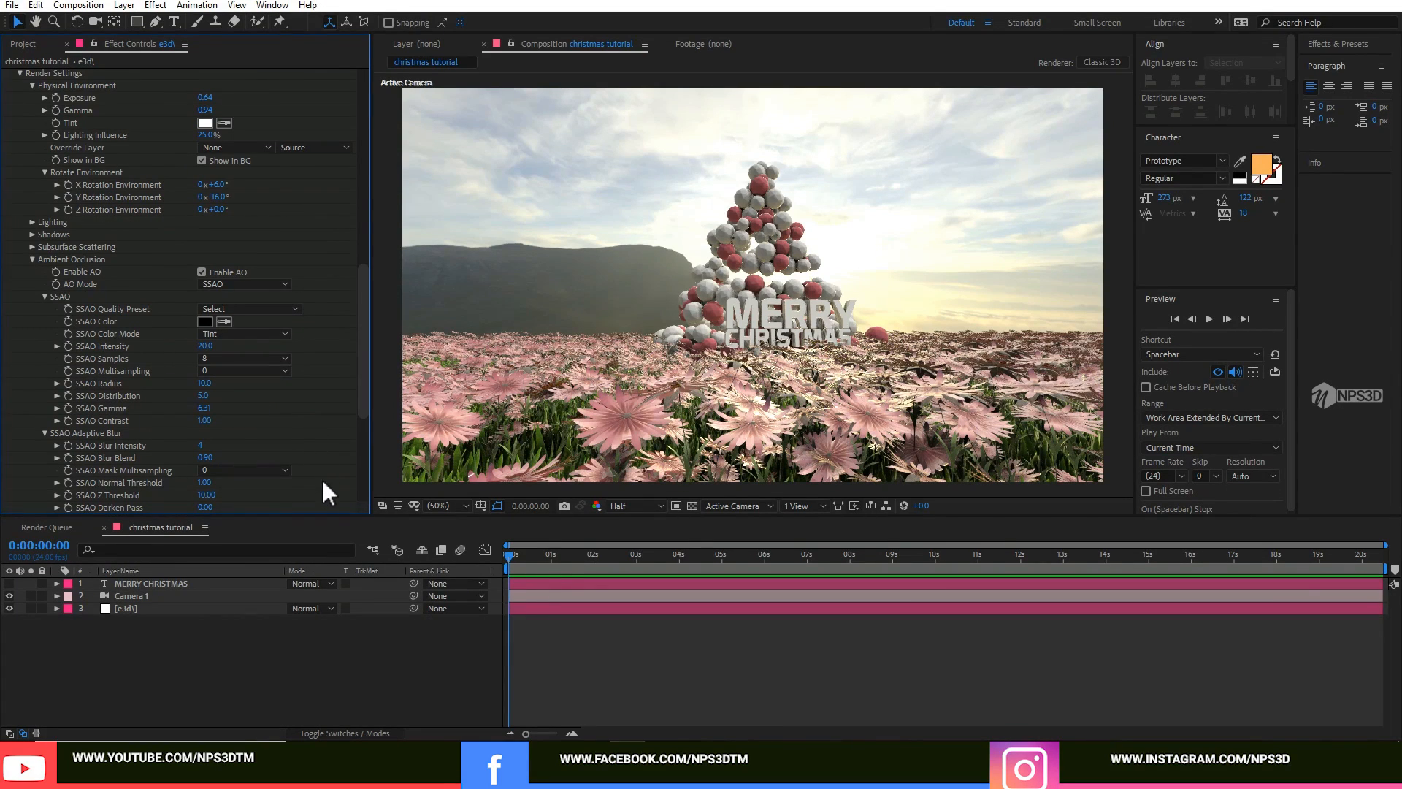
Open the Element scene setup, check the cape_hill_4k.hdr environment texture settings and accept them.
scroll(314, 441, "up", 10)
scroll(314, 441, "up", 10)
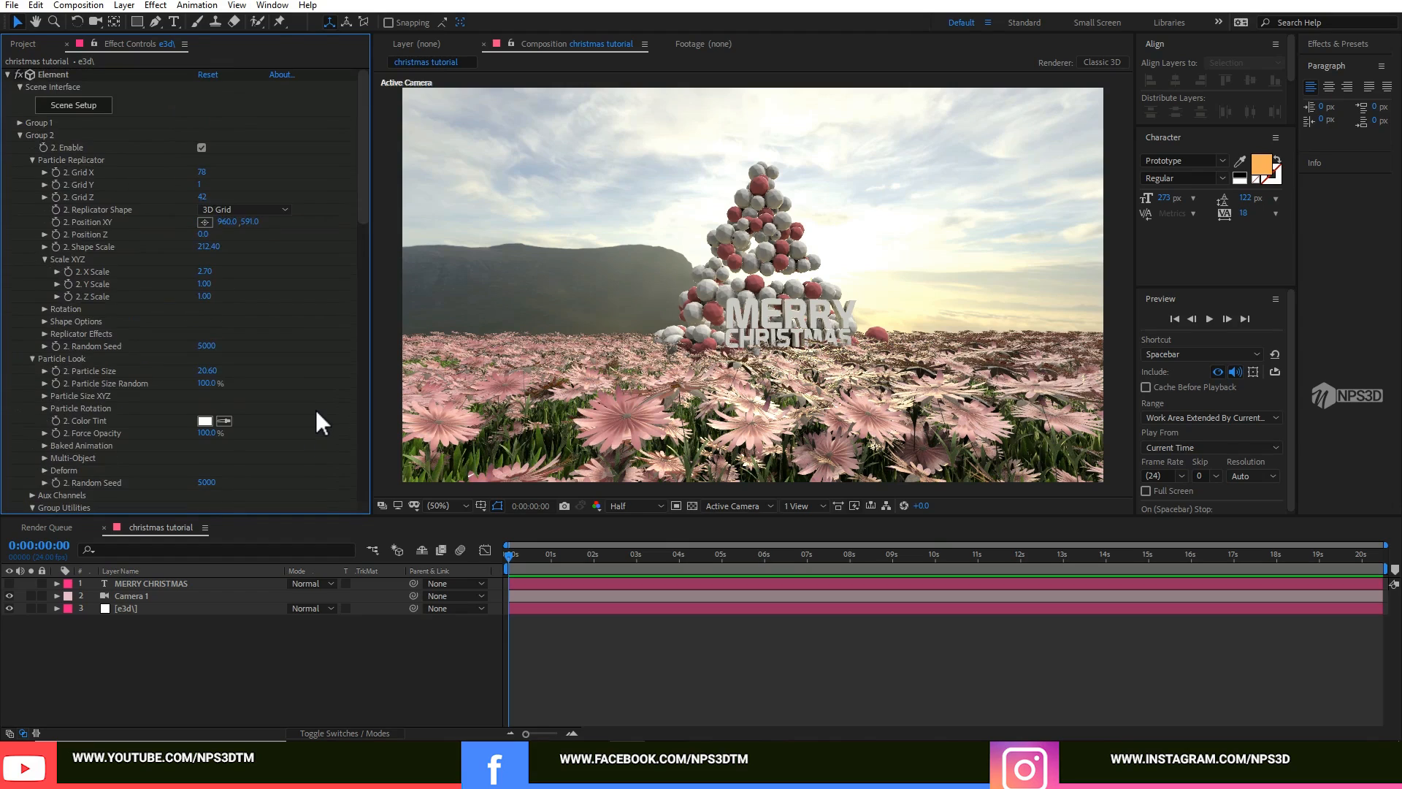
left_click(80, 103)
scroll(589, 434, "up", 3)
left_click_drag(566, 394, 551, 238)
scroll(596, 426, "down", 3)
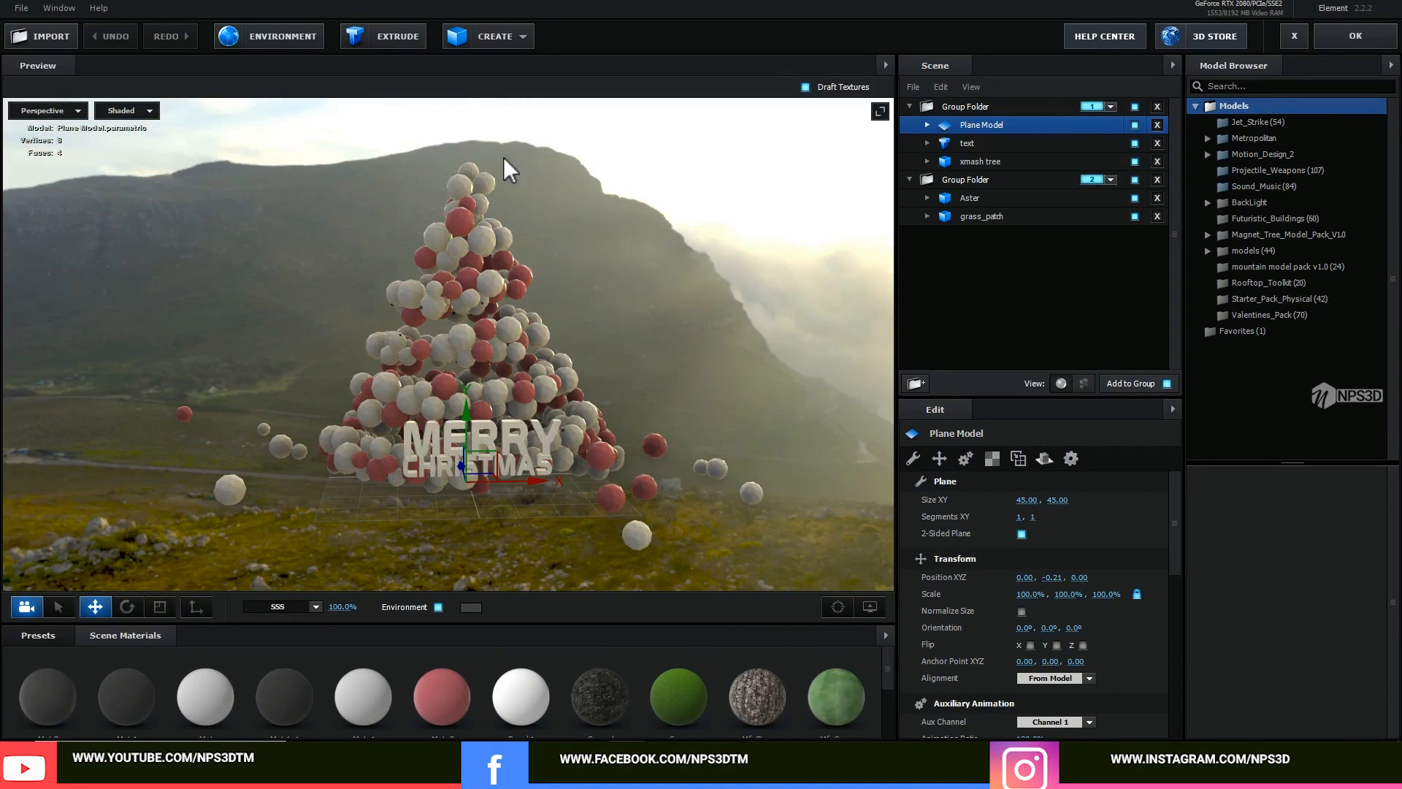
left_click(296, 40)
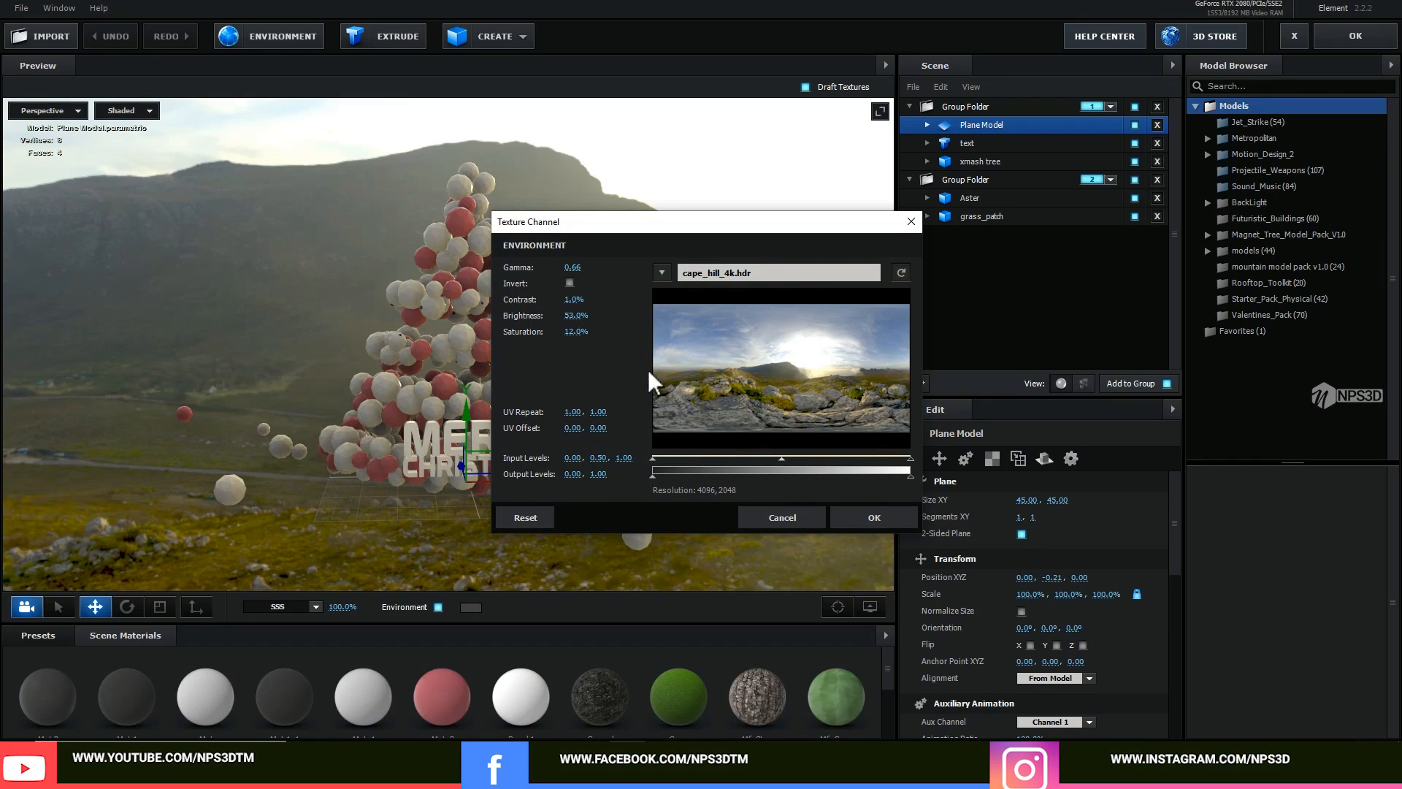
left_click(853, 526)
Remove unused materials from the scene and enlarge the scene materials area to show all remaining materials.
left_click(886, 635)
left_click(935, 651)
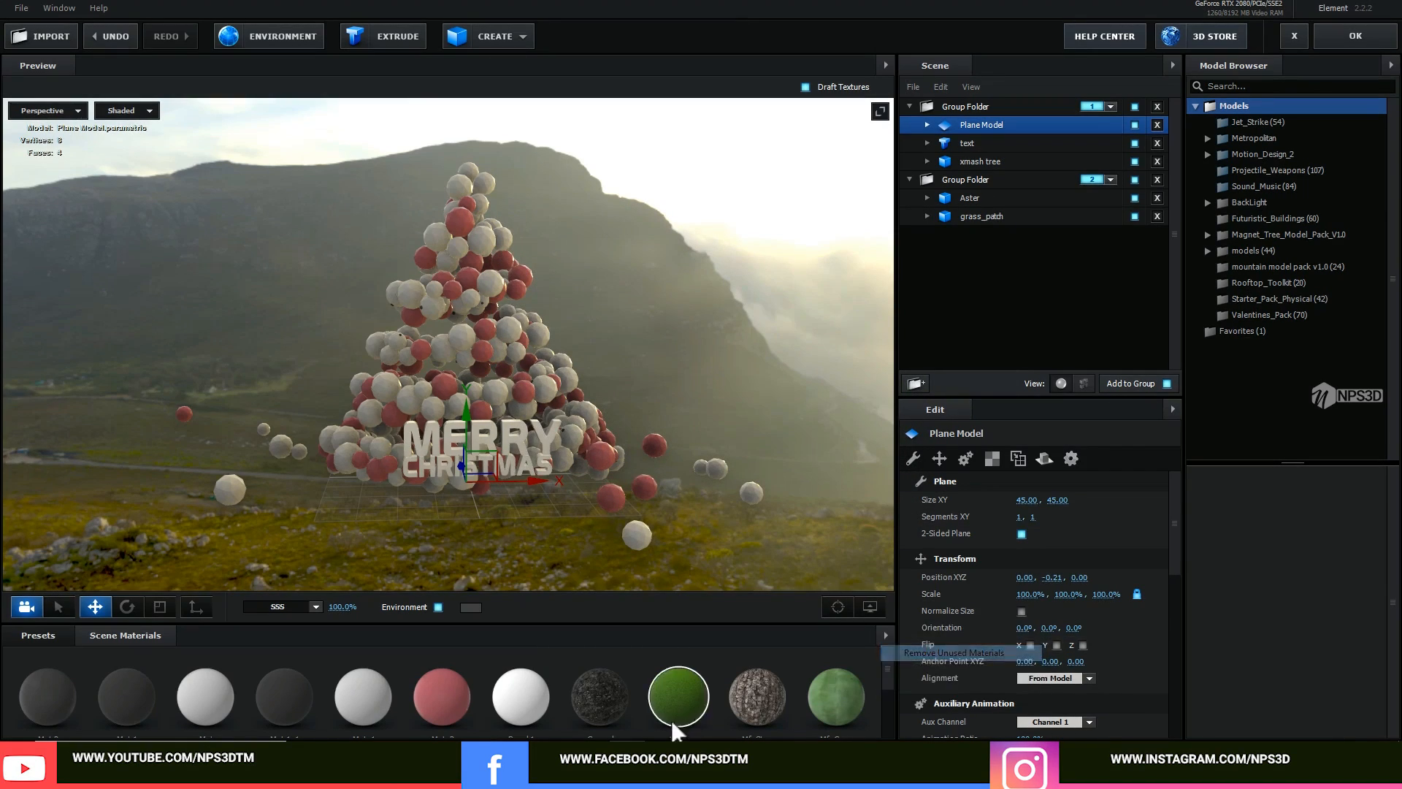
left_click_drag(517, 623, 528, 559)
left_click_drag(612, 406, 615, 401)
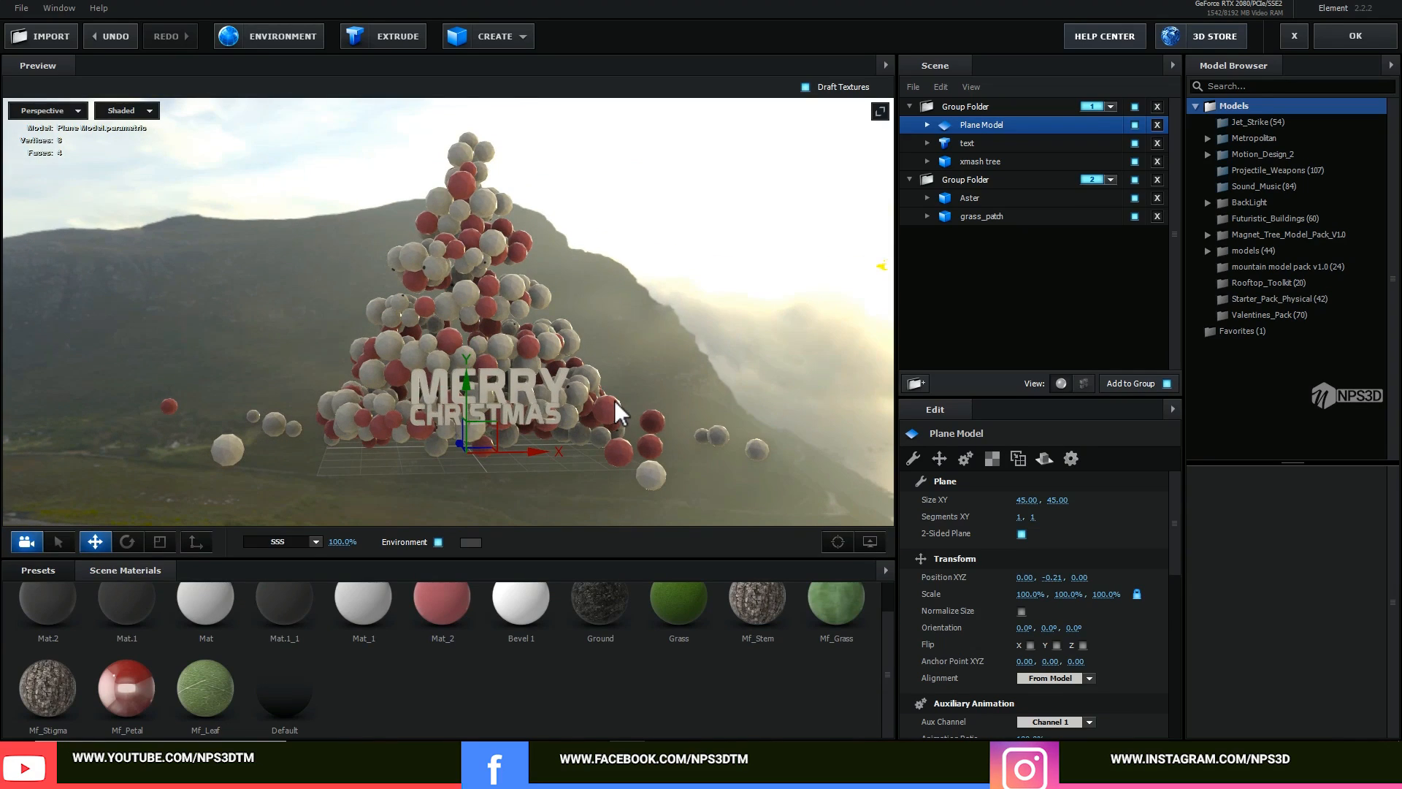
Create a new material among the scene materials and bring up its basic settings for editing.
right_click(471, 707)
left_click(525, 667)
left_click(371, 696)
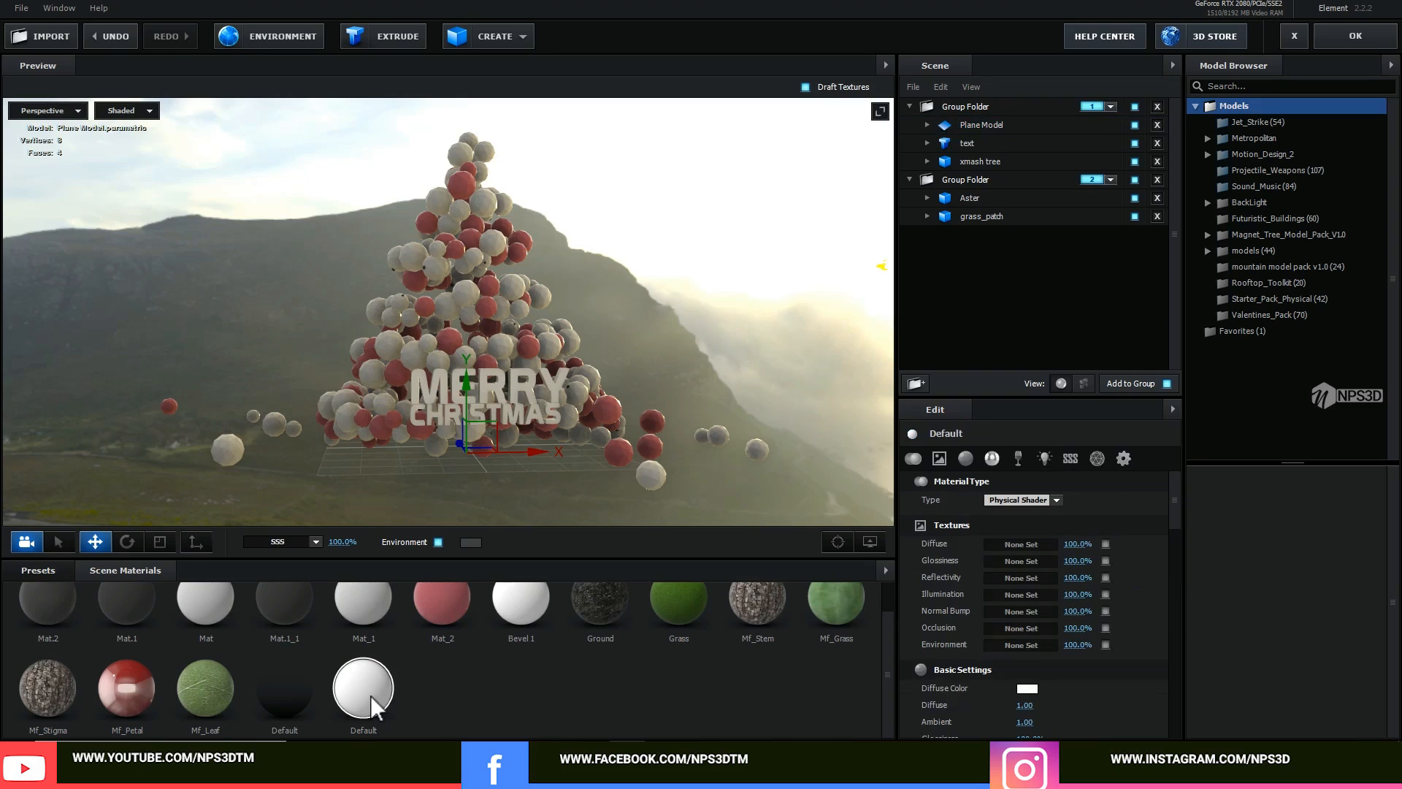
scroll(1015, 584, "down", 3)
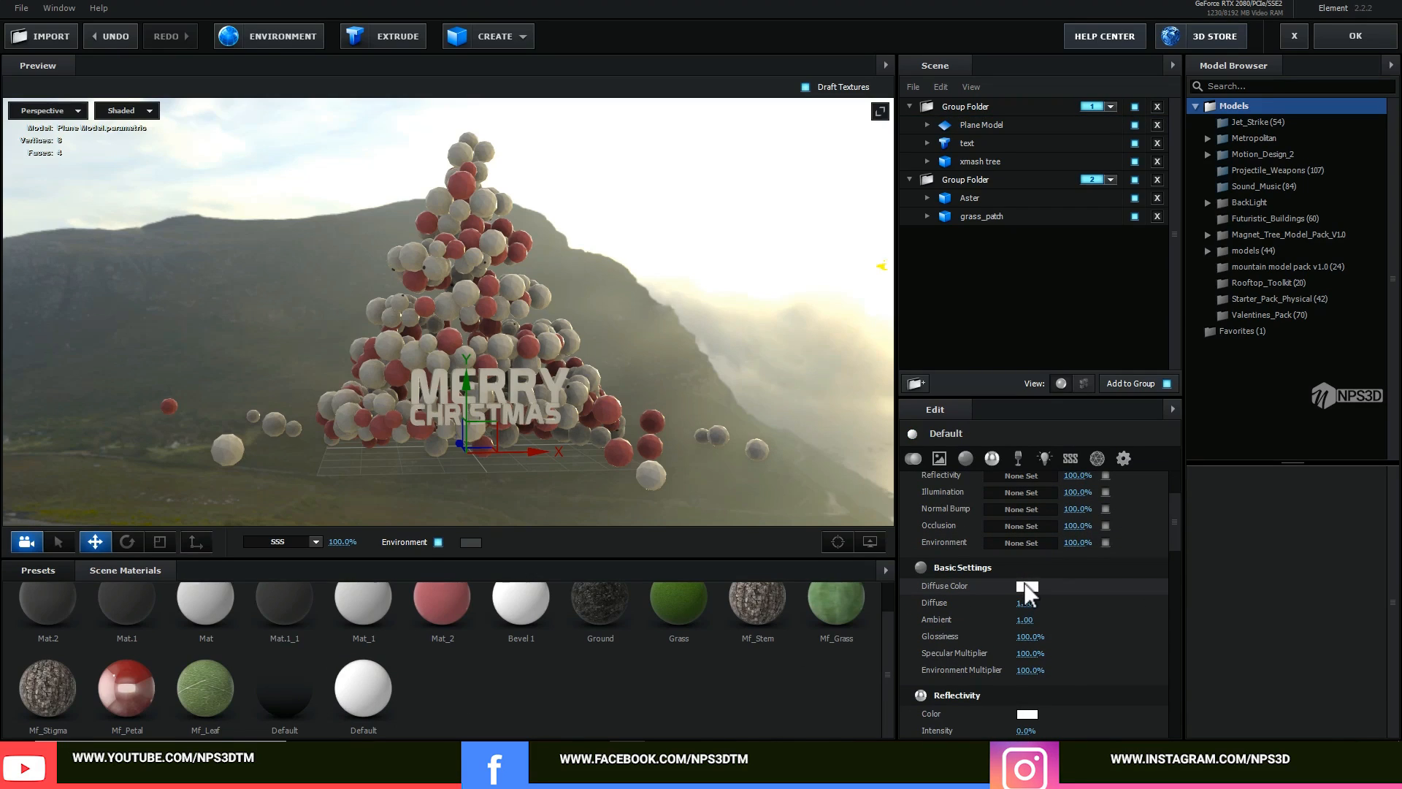
Set the new material's diffuse color and reflectivity color to light cyan blue.
left_click(1025, 585)
left_click_drag(1099, 615, 1101, 604)
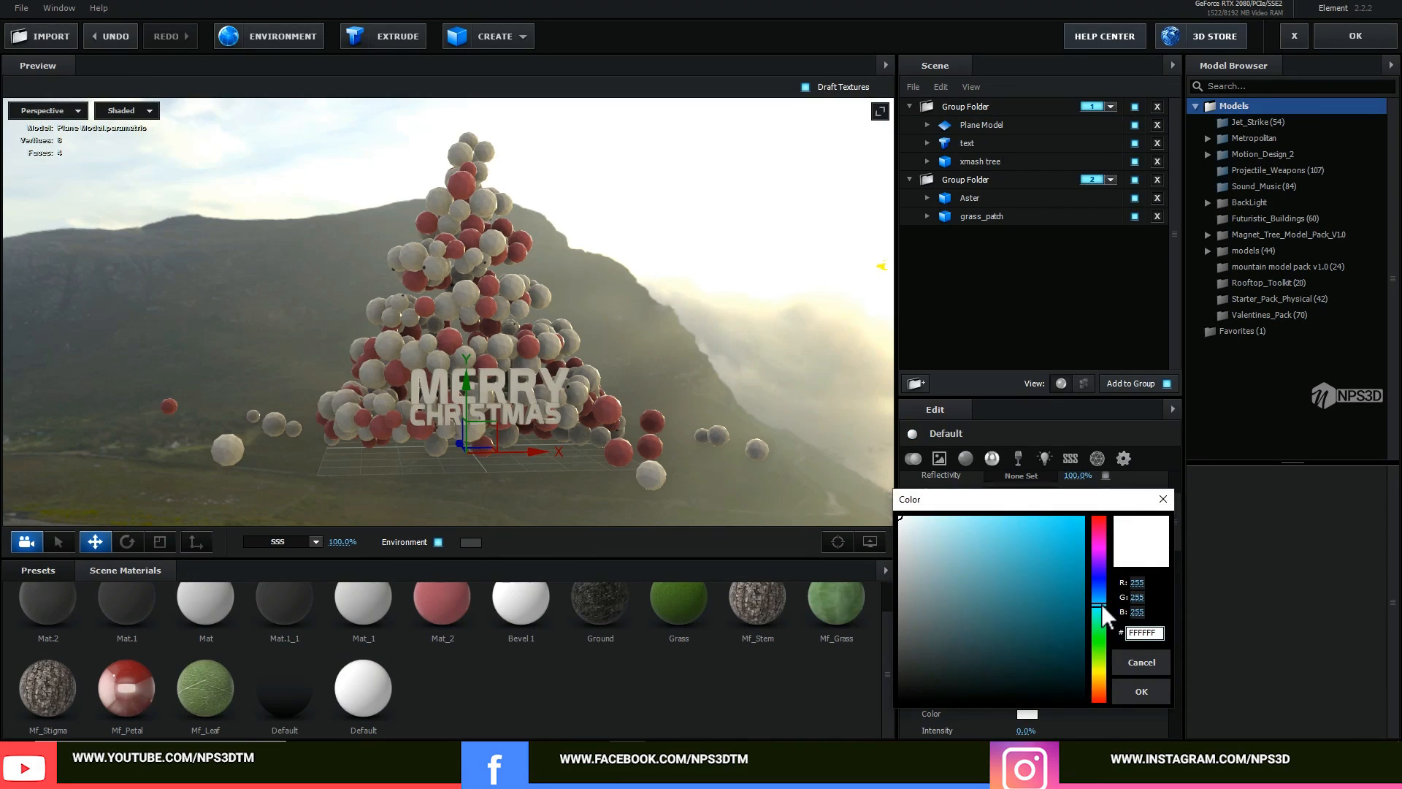
mouse_move(1040, 541)
left_mouse_down()
mouse_move(1032, 516)
mouse_move(1007, 519)
left_mouse_up()
left_click(1125, 691)
scroll(1045, 636, "down", 2)
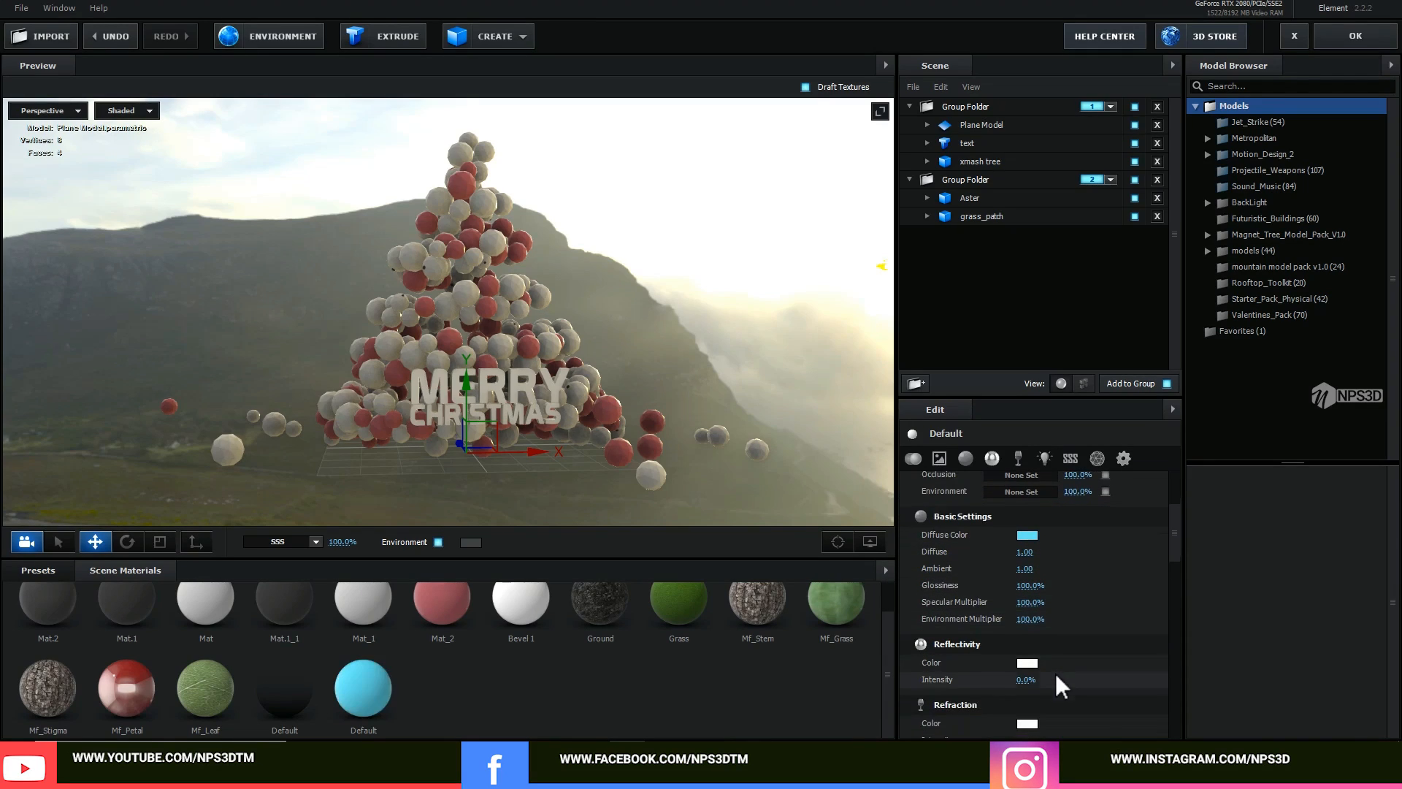
left_click(1026, 662)
left_click_drag(1092, 655, 1106, 633)
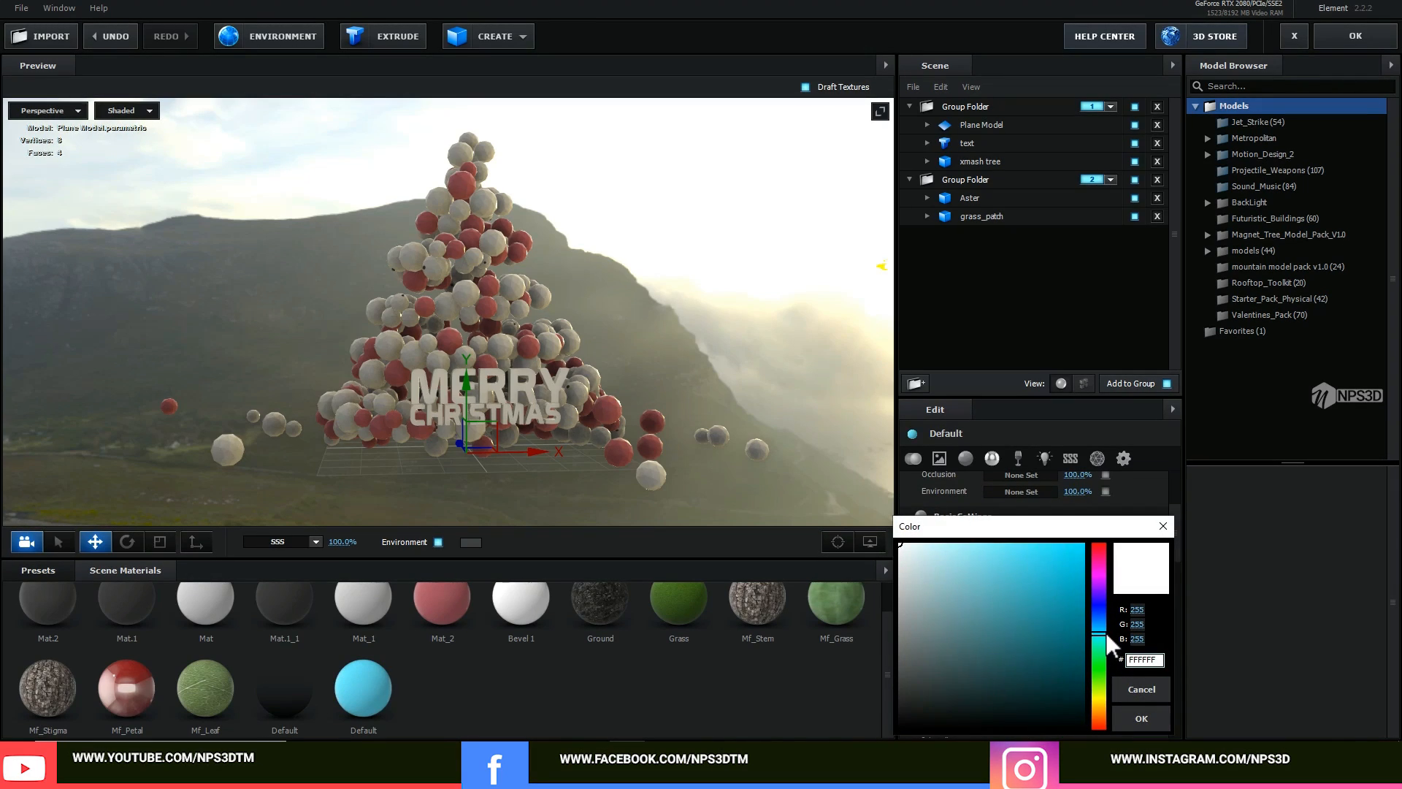
left_click(981, 545)
left_click(1132, 717)
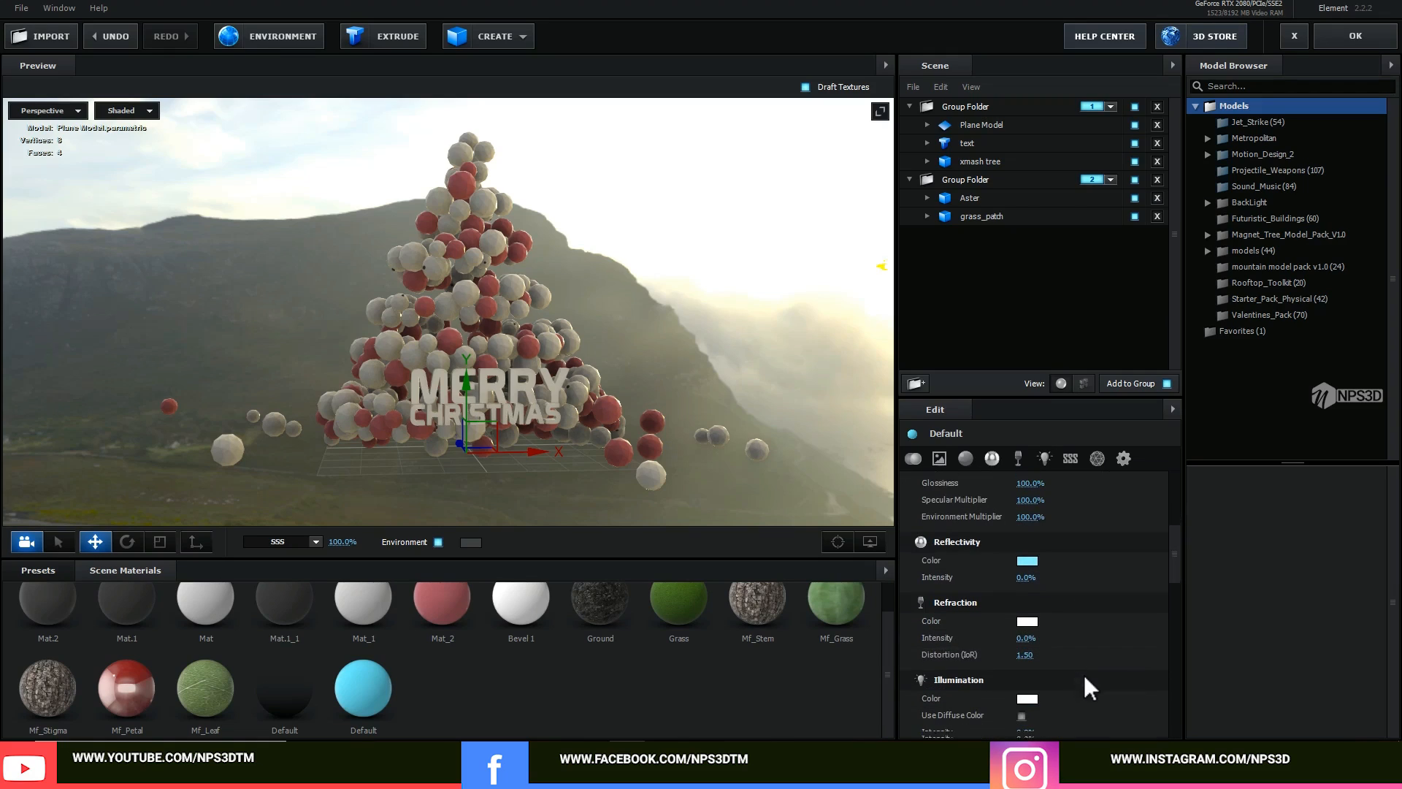
Set the cyan material's refraction color to 82E5F1 and its illumination color to 65EBF8.
left_click(1021, 624)
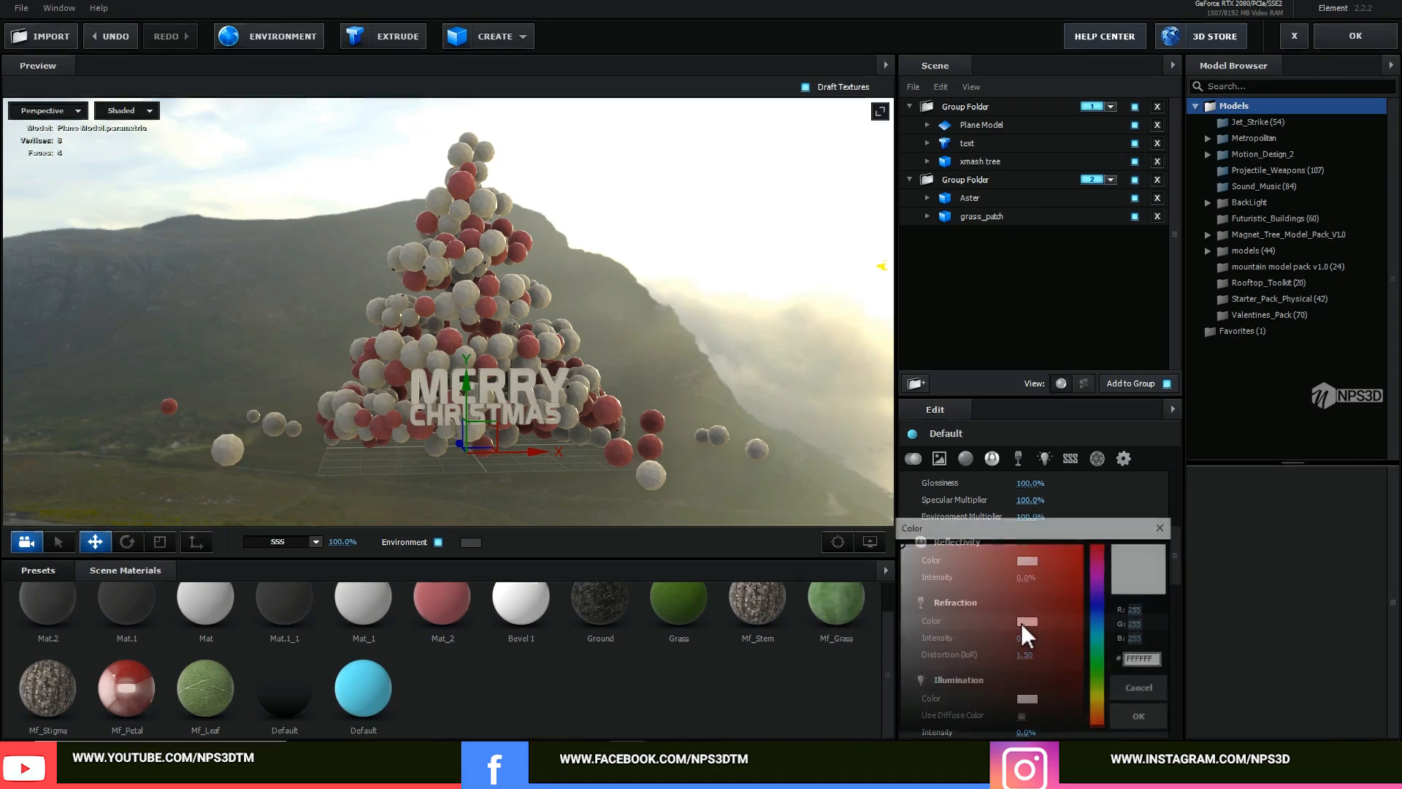
left_click(1101, 633)
left_click_drag(999, 559, 984, 553)
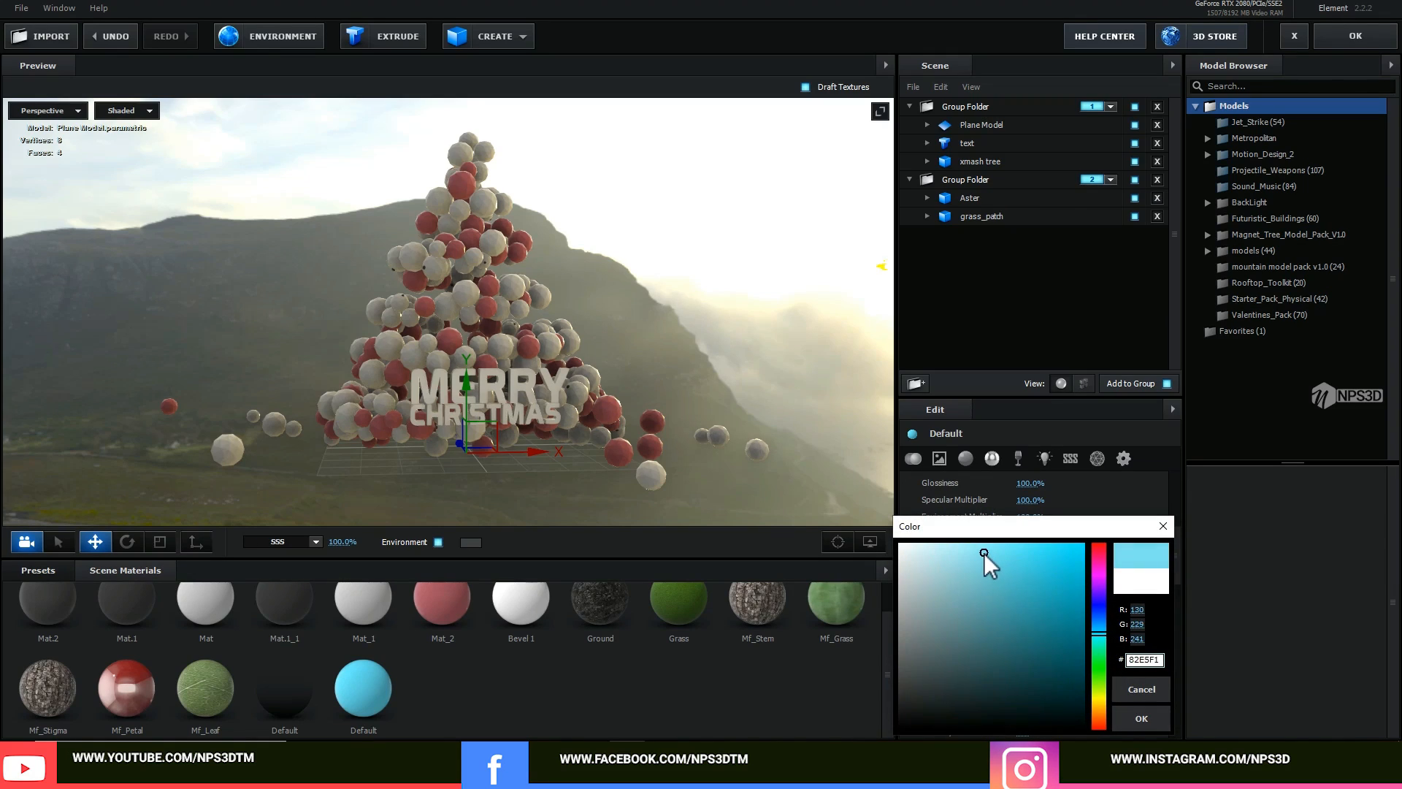
left_click(1125, 717)
left_click(1021, 700)
left_click(1100, 634)
left_click_drag(1034, 552, 1009, 547)
left_click(1141, 718)
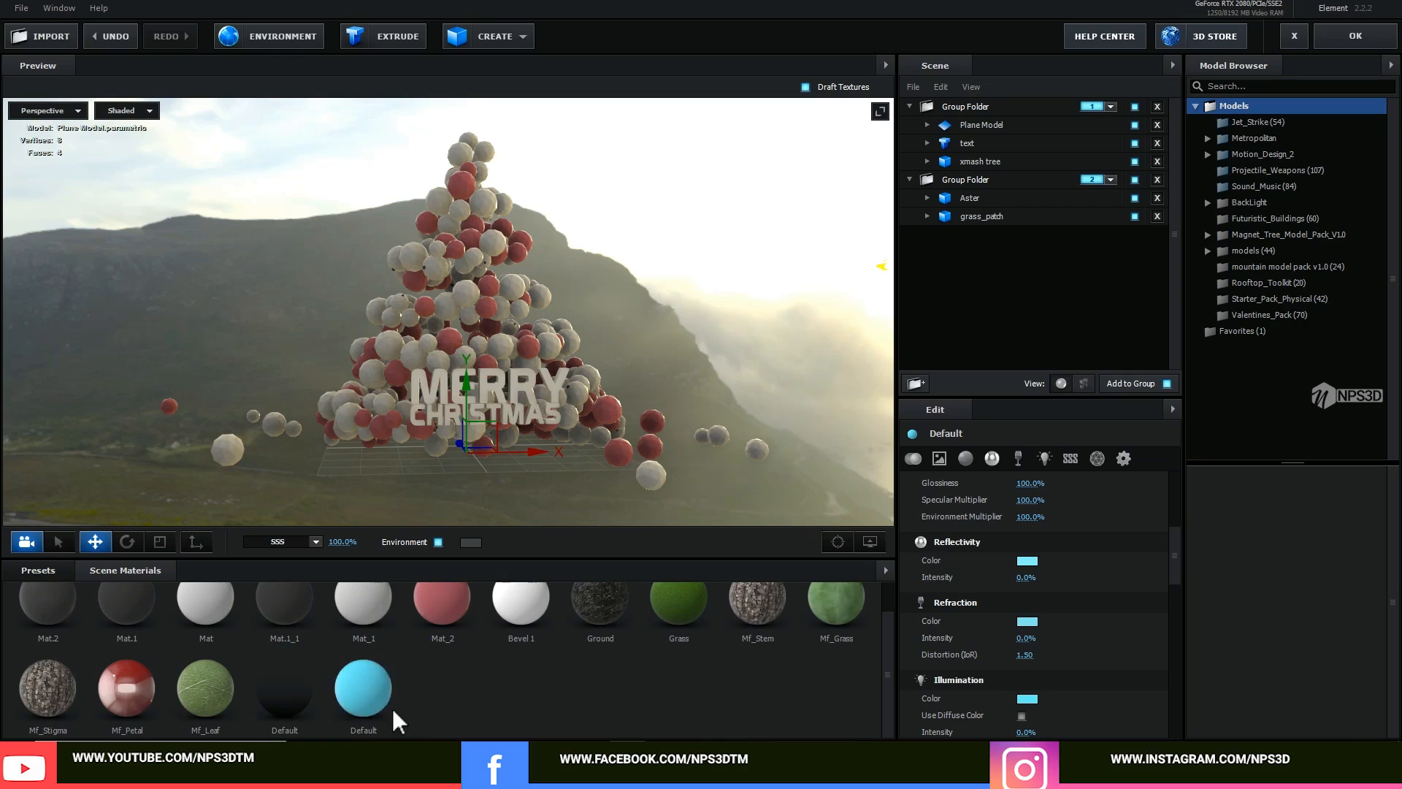
right_click(475, 689)
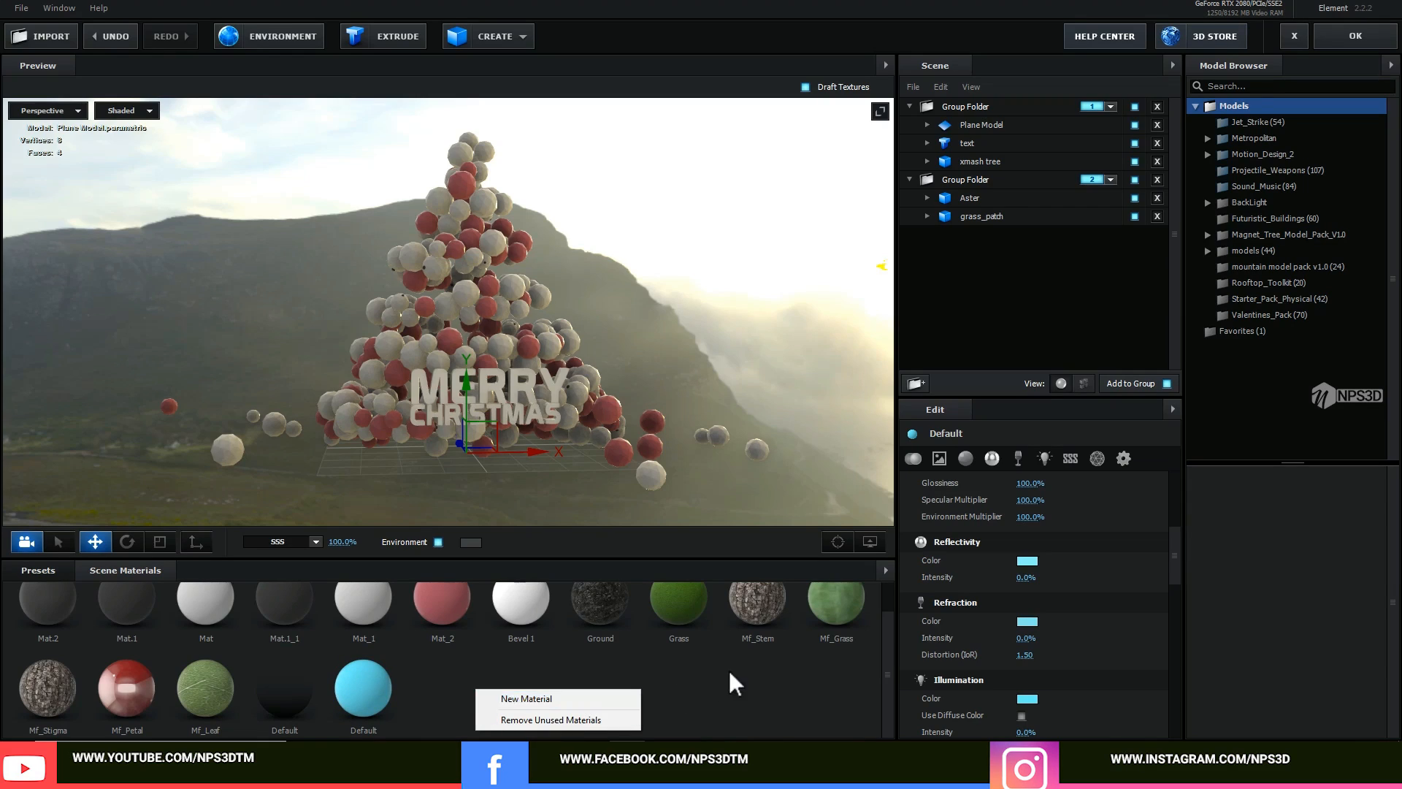
key("Escape")
Set the cyan material's reflectivity intensity to 22%, refraction intensity to 18% and illumination intensity to 25%, keeping its illumination color.
scroll(1032, 599, "up", 3)
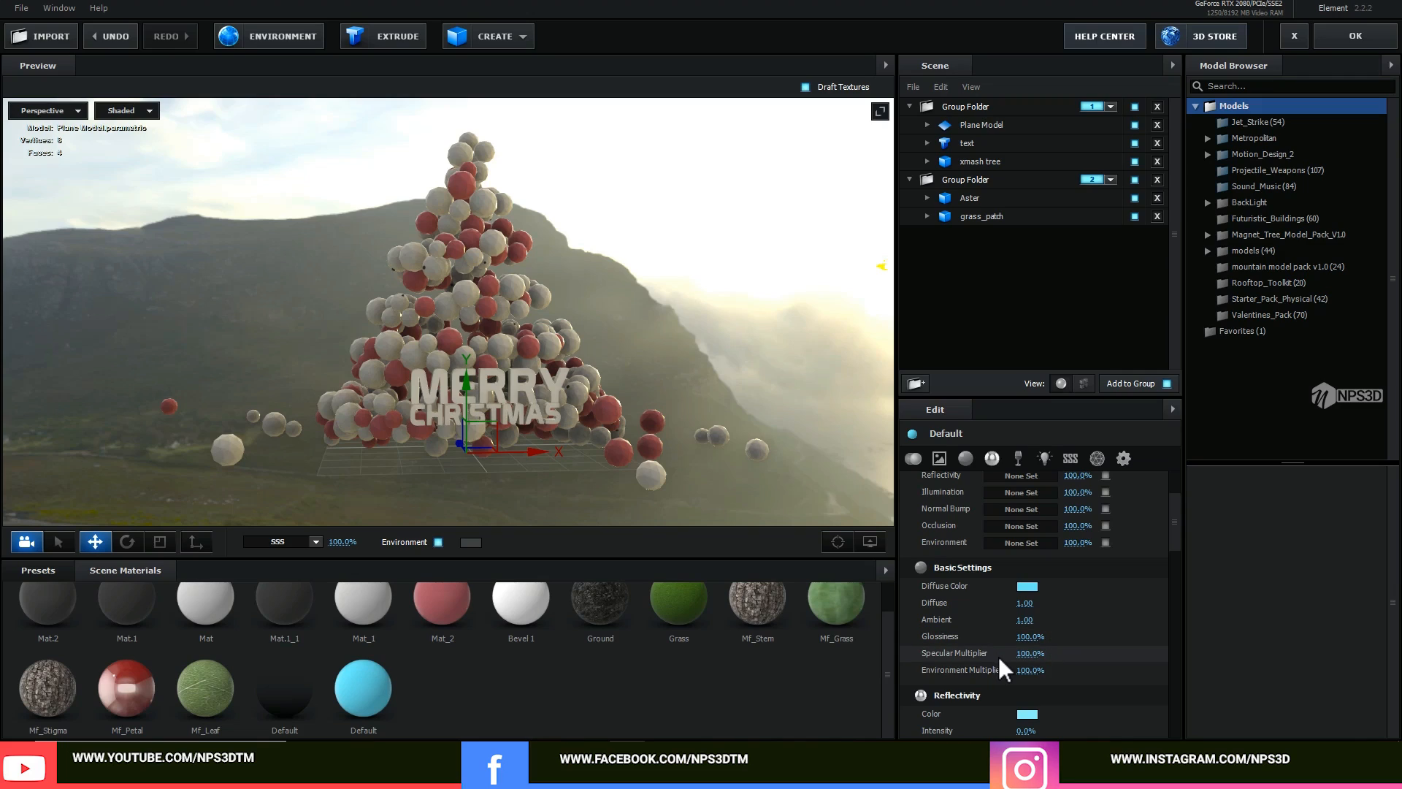
scroll(1058, 649, "up", 2)
scroll(1060, 649, "down", 3)
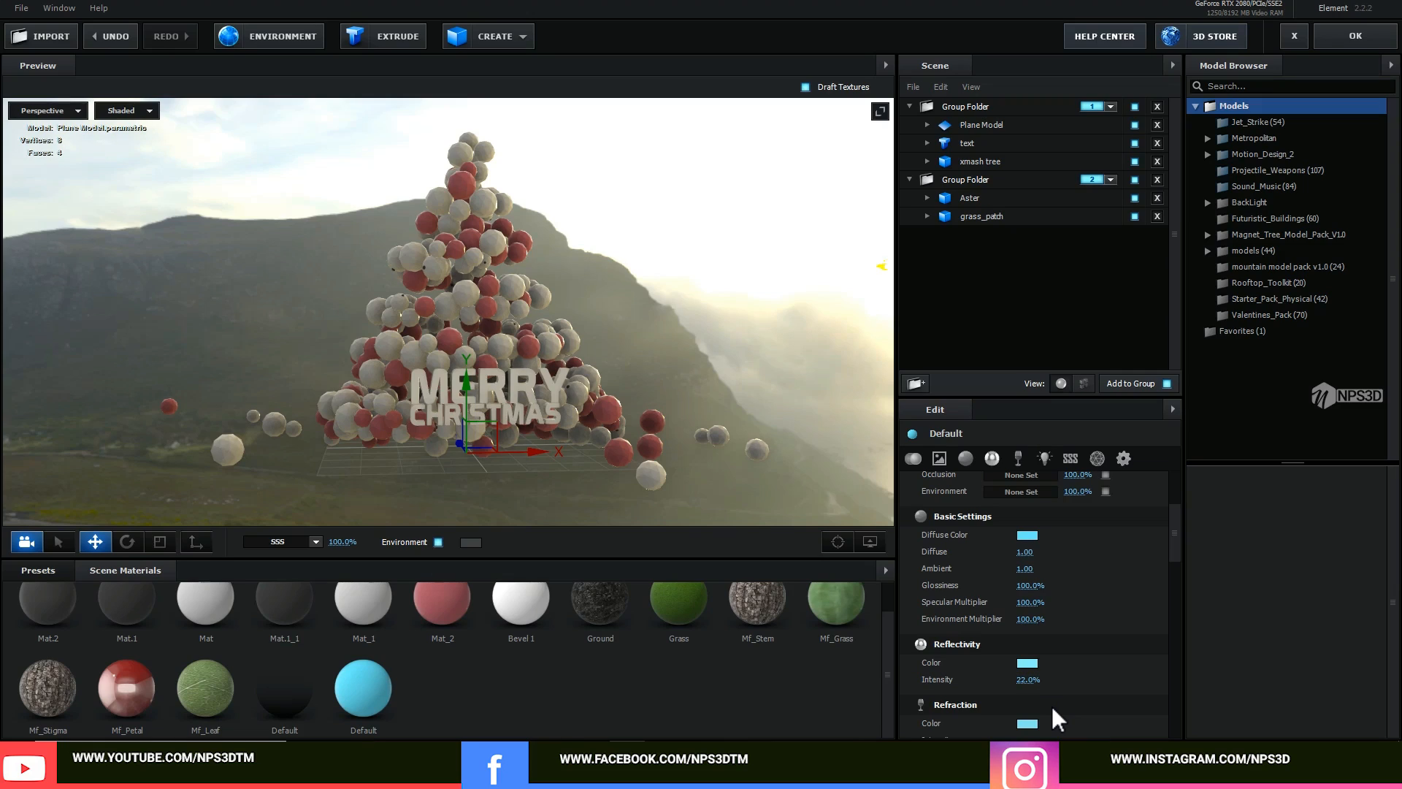
scroll(1051, 707, "down", 1)
mouse_move(1031, 691)
left_mouse_down()
mouse_move(1052, 691)
mouse_move(1039, 682)
left_mouse_up()
scroll(1063, 707, "down", 2)
left_click(1022, 665)
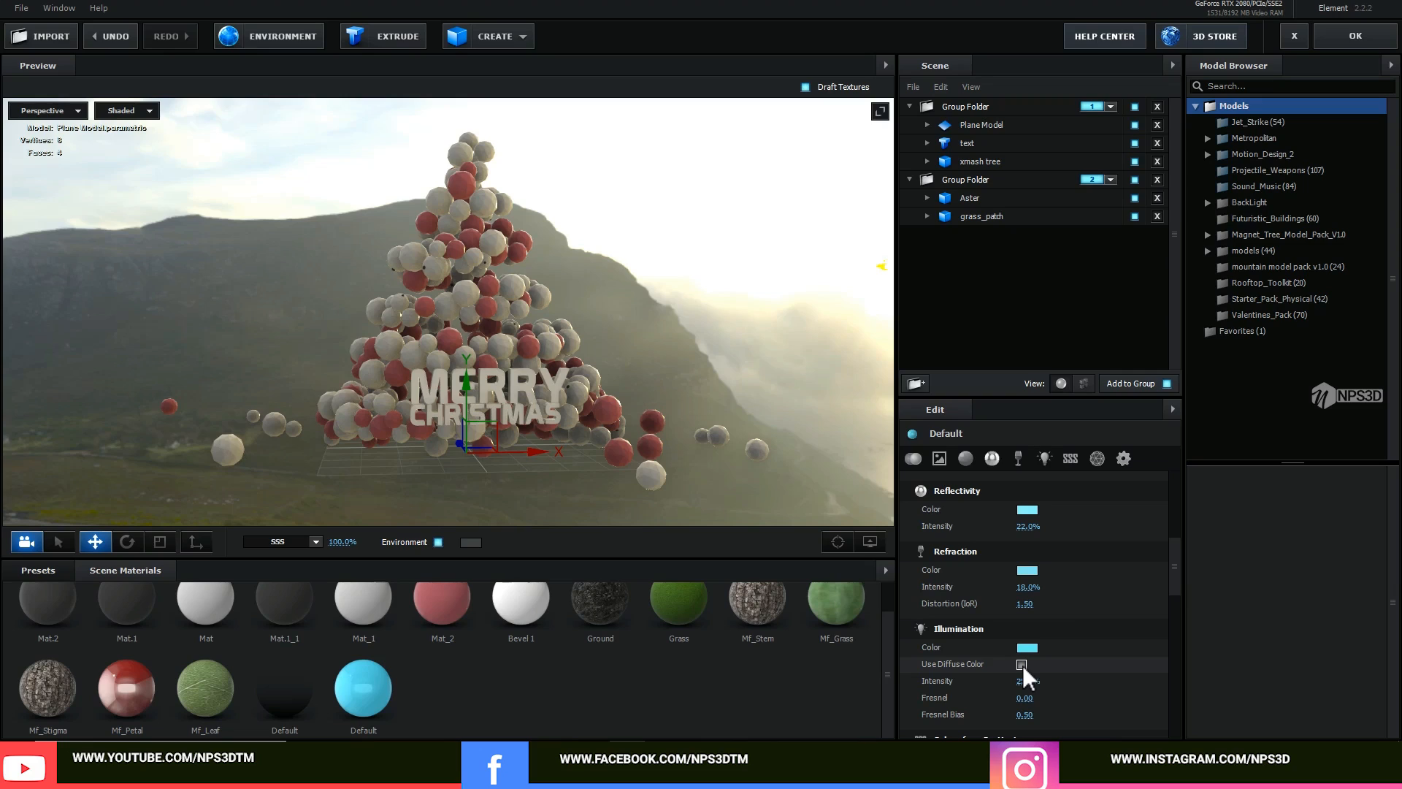
left_click(1028, 648)
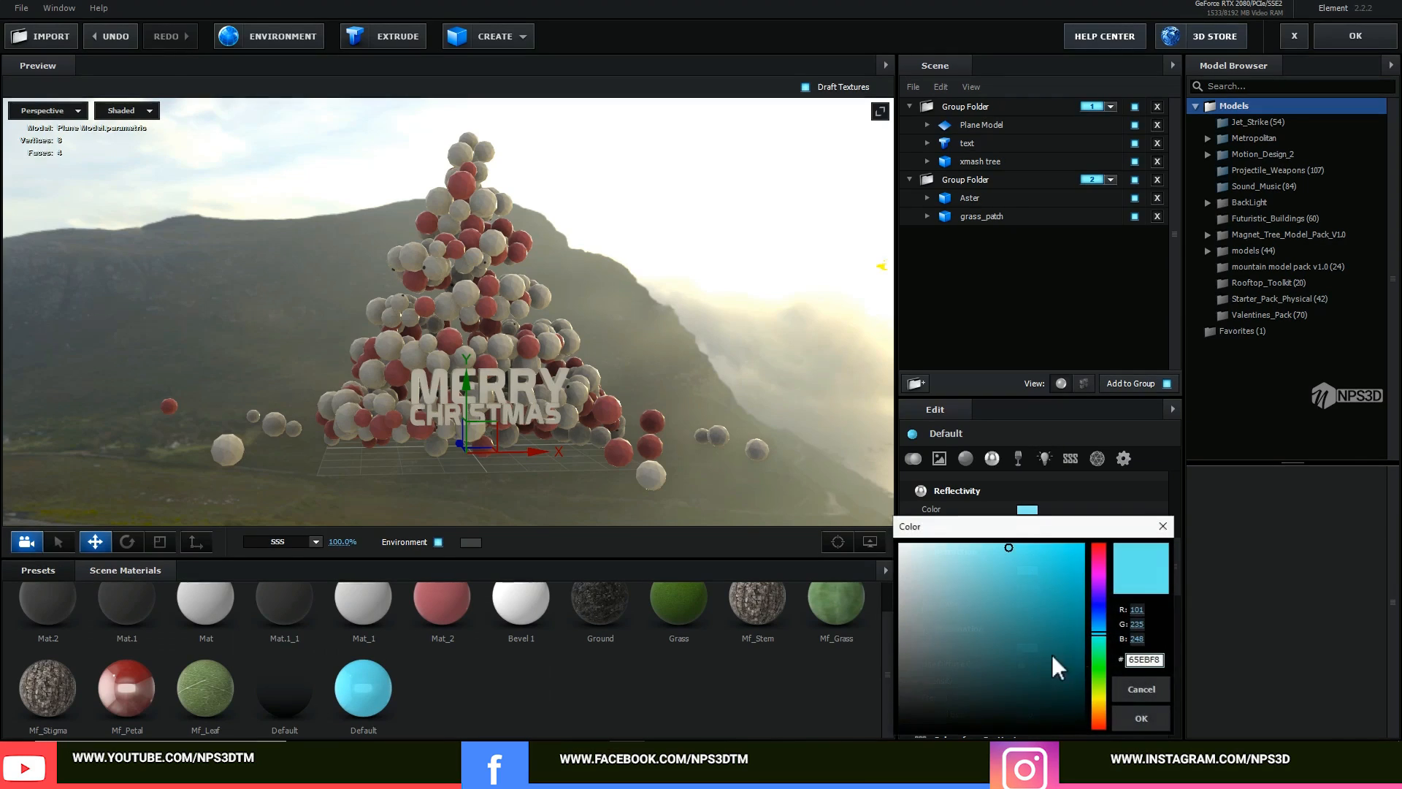
left_click(1140, 708)
Apply the cyan material to a set of tree balls and set its glossiness to 70%, reflectivity intensity to 50% and environment multiplier to 145%.
left_click_drag(363, 688, 412, 359)
left_click_drag(500, 353, 523, 336)
scroll(1027, 648, "up", 3)
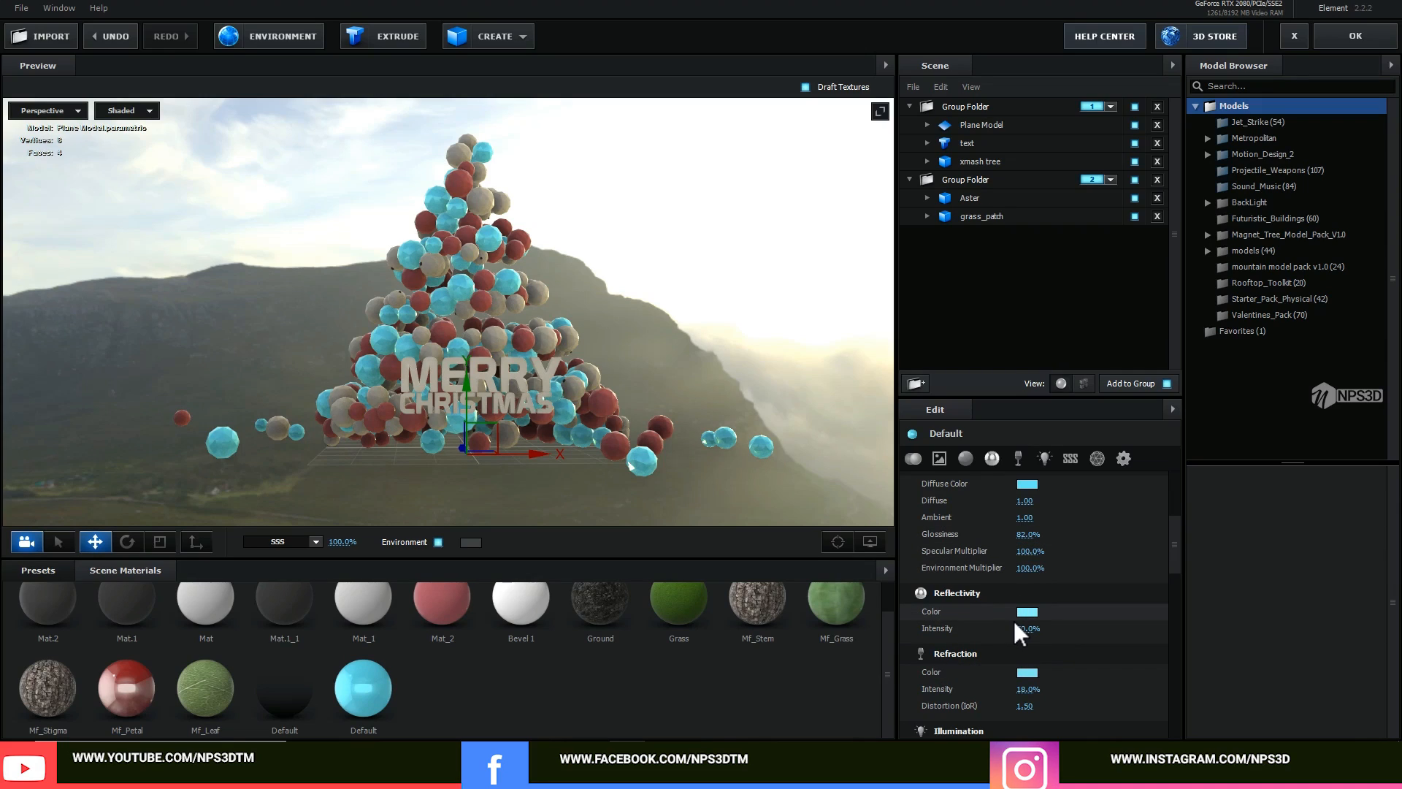
mouse_move(1028, 534)
left_mouse_down()
mouse_move(1015, 534)
mouse_move(1050, 537)
left_mouse_up()
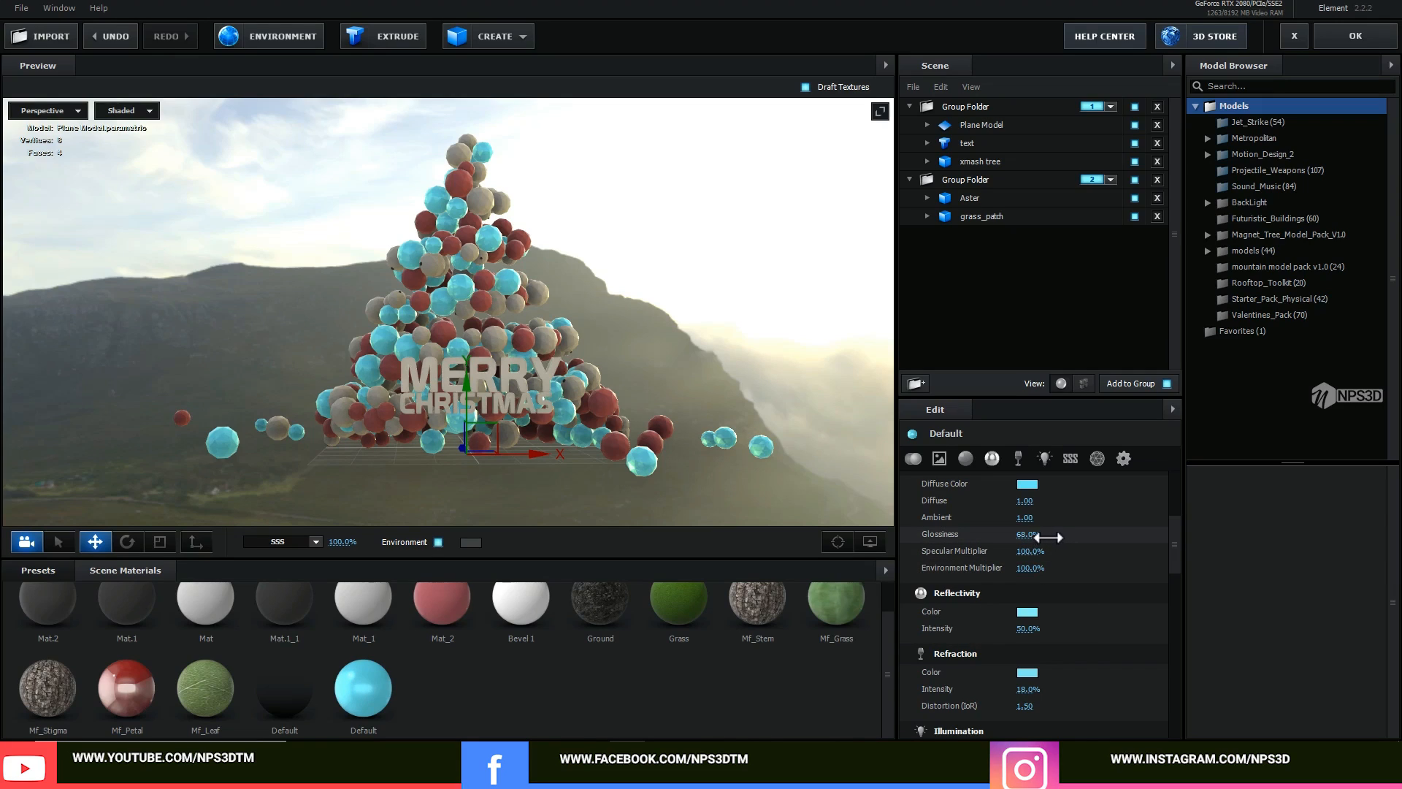
left_click(1030, 568)
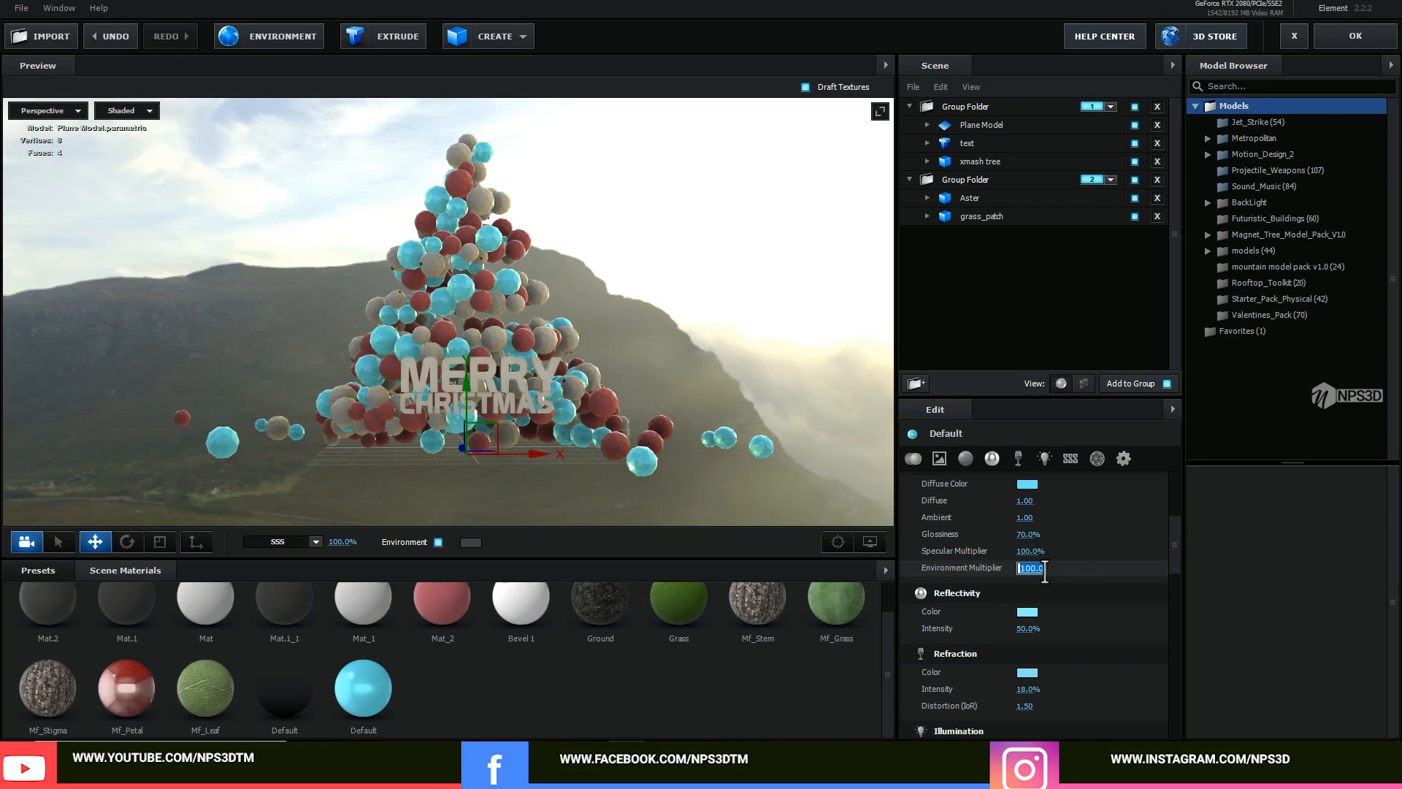
type("145")
key("Return")
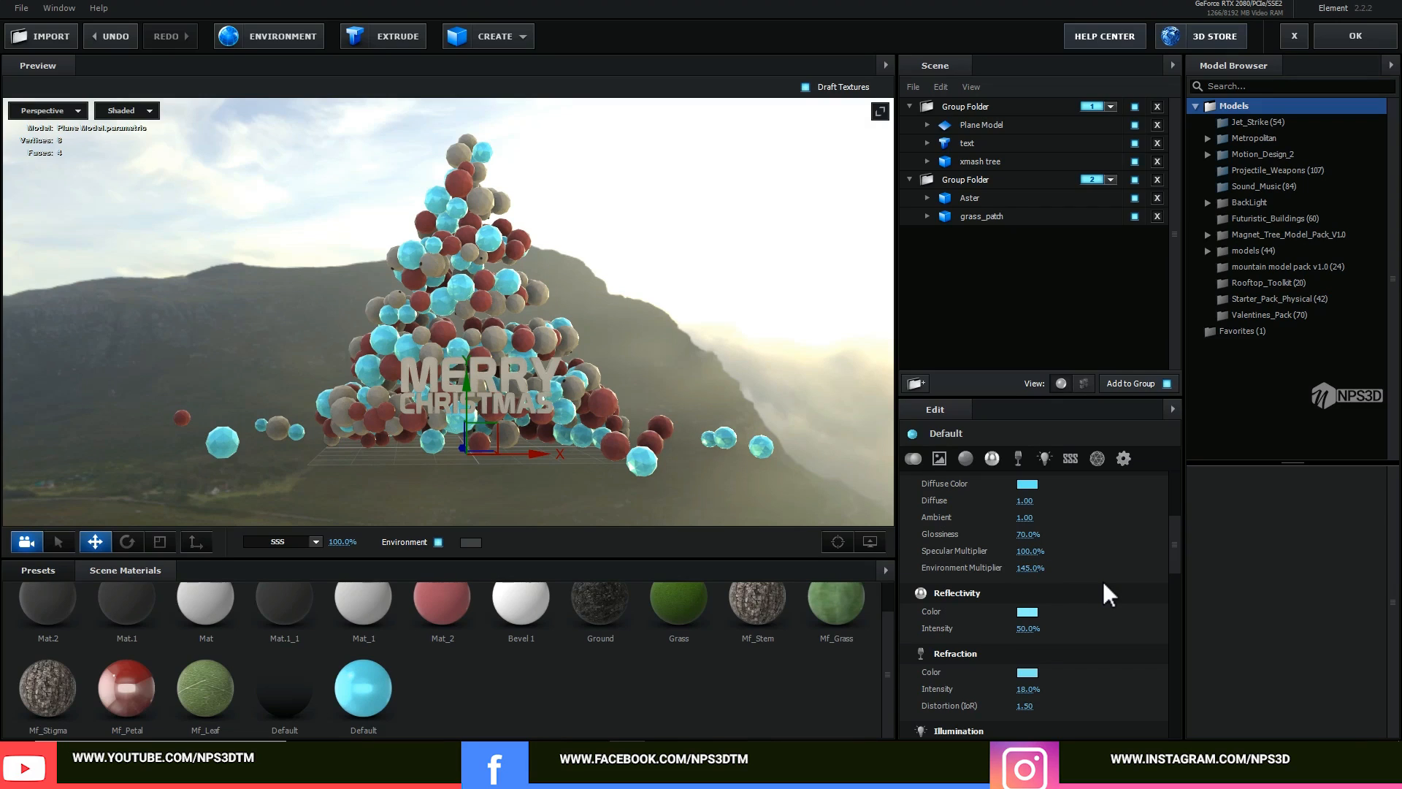
Duplicate the cyan material and set the copy's diffuse color to coral red.
scroll(1103, 578, "up", 1)
right_click(354, 685)
left_click(409, 584)
left_click(445, 669)
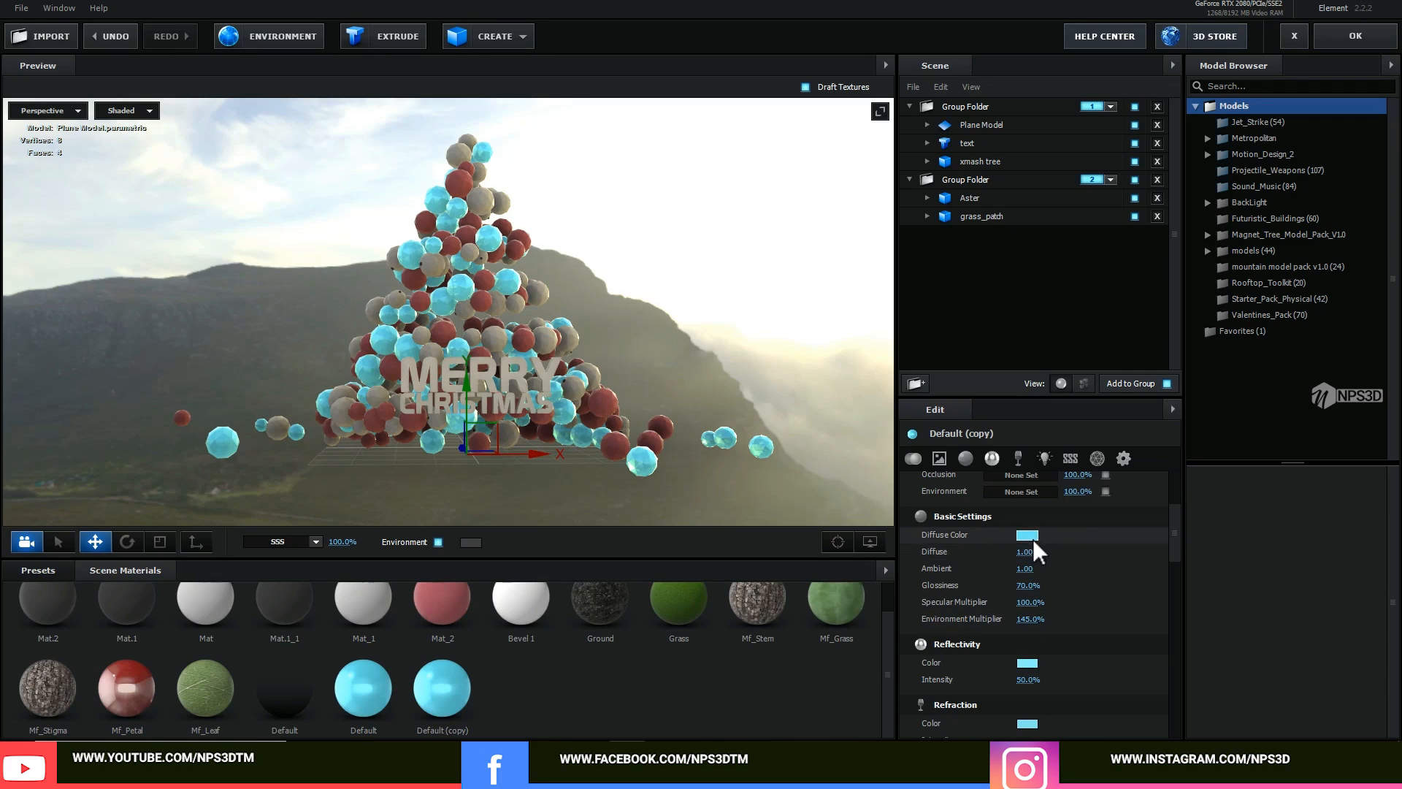
left_click(1027, 535)
left_click_drag(1102, 533, 1095, 469)
left_click(1142, 640)
Set the copy's reflectivity, refraction and illumination colors to coral red and apply the material to the tree's dark red balls.
left_click(1027, 663)
left_click_drag(1096, 642, 1103, 552)
left_click(1140, 723)
left_click(1027, 723)
left_click(1139, 723)
scroll(1085, 681, "down", 2)
scroll(1087, 684, "down", 1)
left_click(1027, 698)
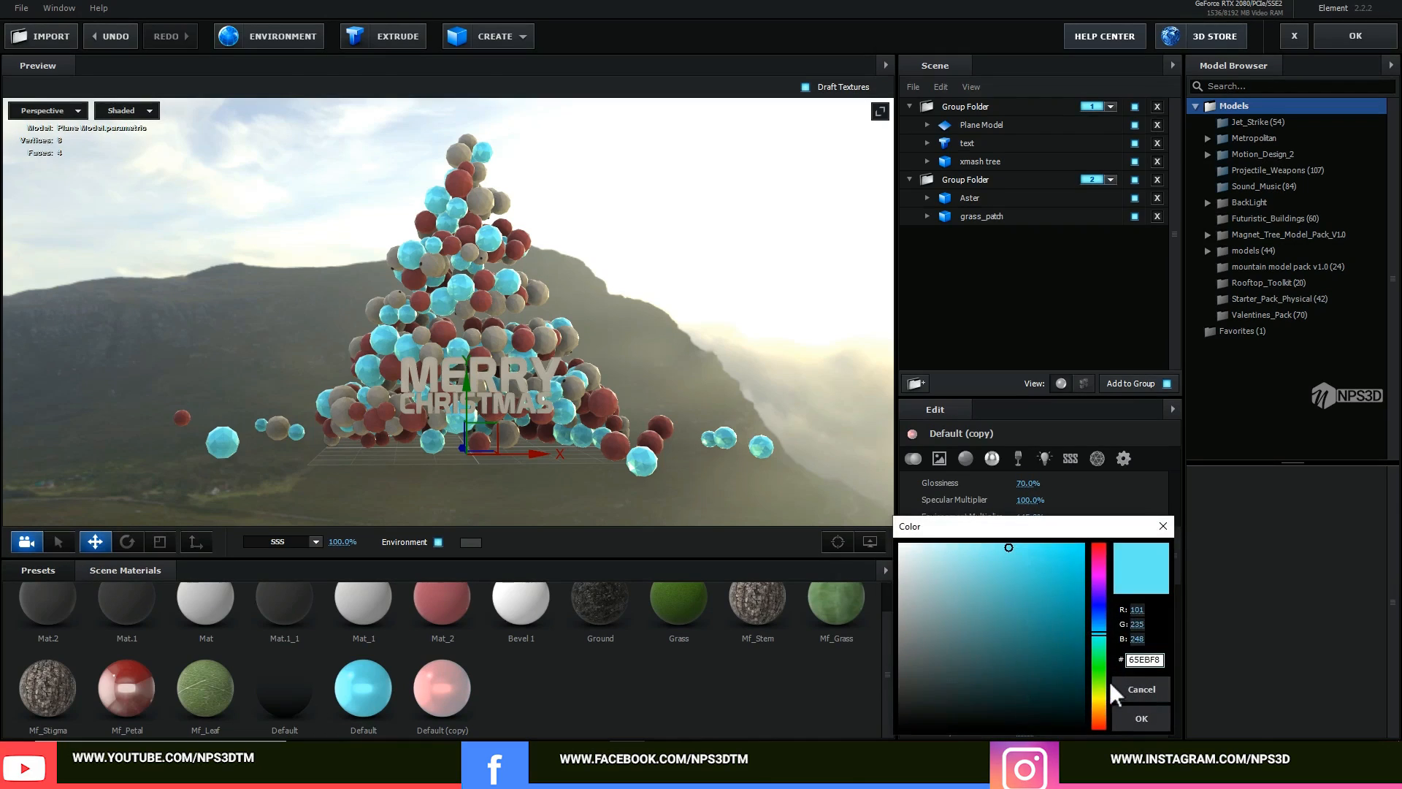
left_click_drag(1102, 627, 1099, 552)
left_click(1141, 718)
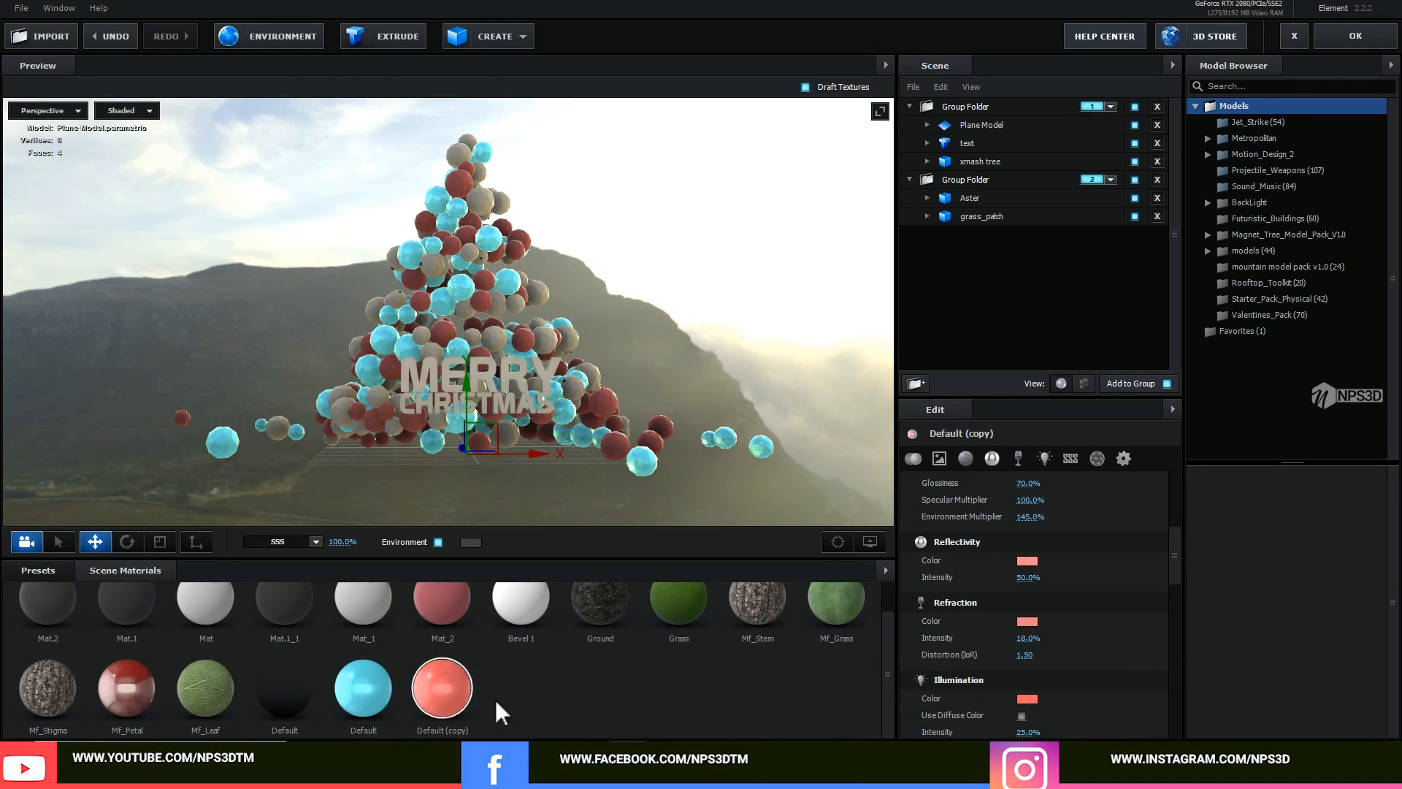
left_click_drag(577, 484, 577, 482)
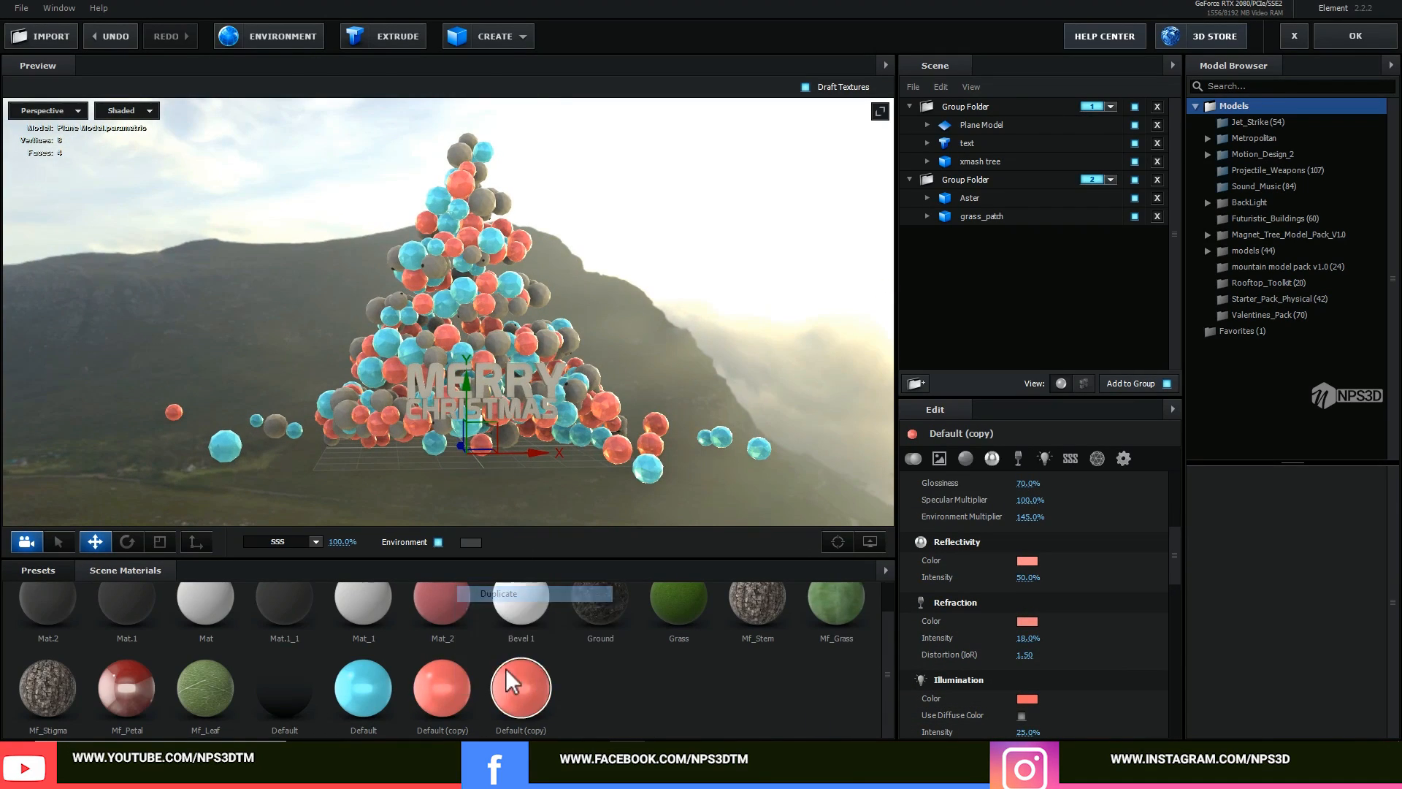
Set the reflectivity and diffuse colors of the second coral material copy to yellow.
left_click(1027, 560)
left_click_drag(1098, 543, 1100, 648)
left_click(1141, 664)
scroll(1089, 604, "up", 1)
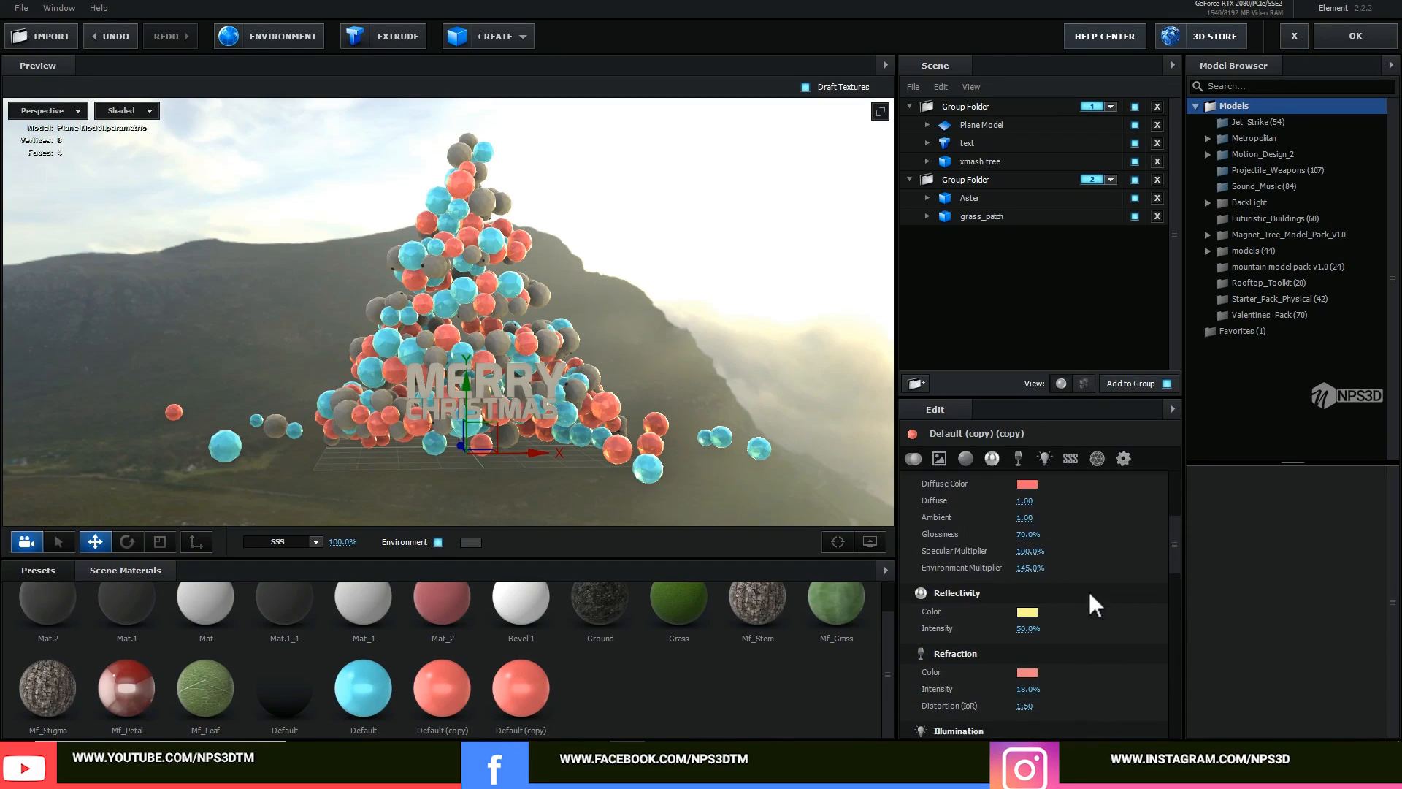
left_click(1027, 486)
left_click(1098, 569)
left_click(1136, 594)
Set the yellow material's refraction color to F1E282 and its illumination color to a matching yellow.
left_click(1026, 672)
left_click(1099, 699)
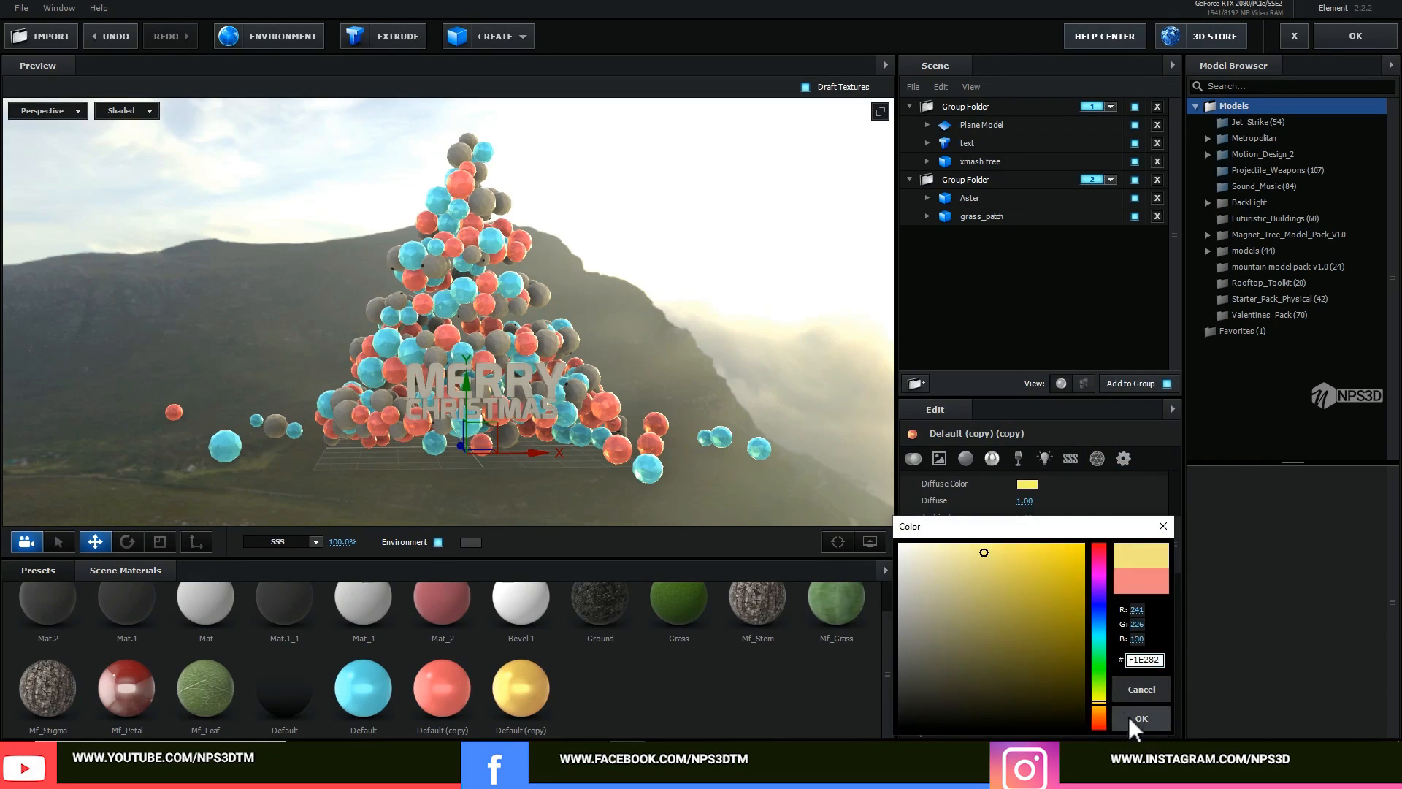
left_click(1127, 719)
scroll(1046, 687, "down", 2)
left_click(1027, 647)
left_click(1100, 692)
left_click(1128, 719)
Apply the yellow material to the tree's remaining grey balls and accept the scene setup.
left_click_drag(521, 688, 547, 347)
left_click_drag(682, 397, 577, 412)
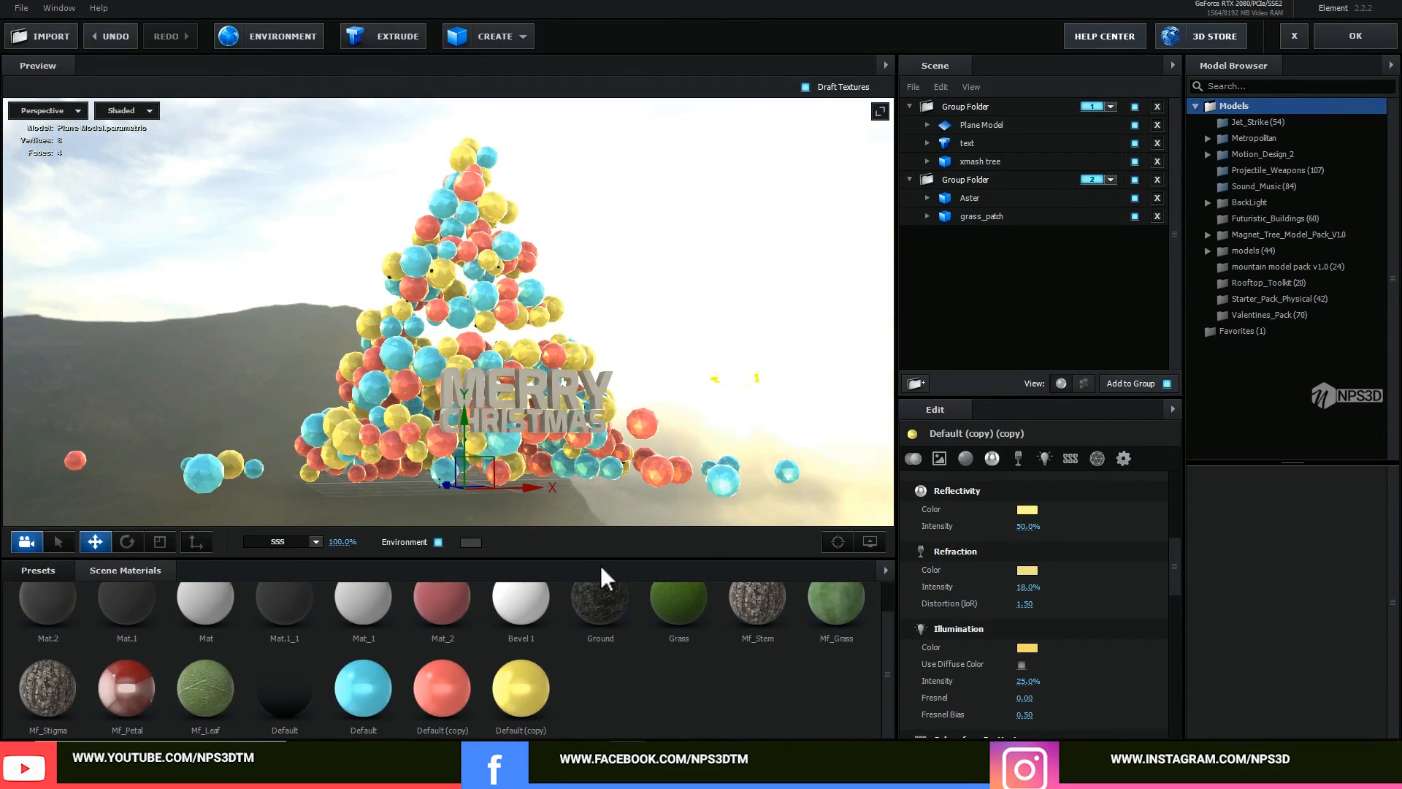
left_click_drag(643, 443, 566, 431)
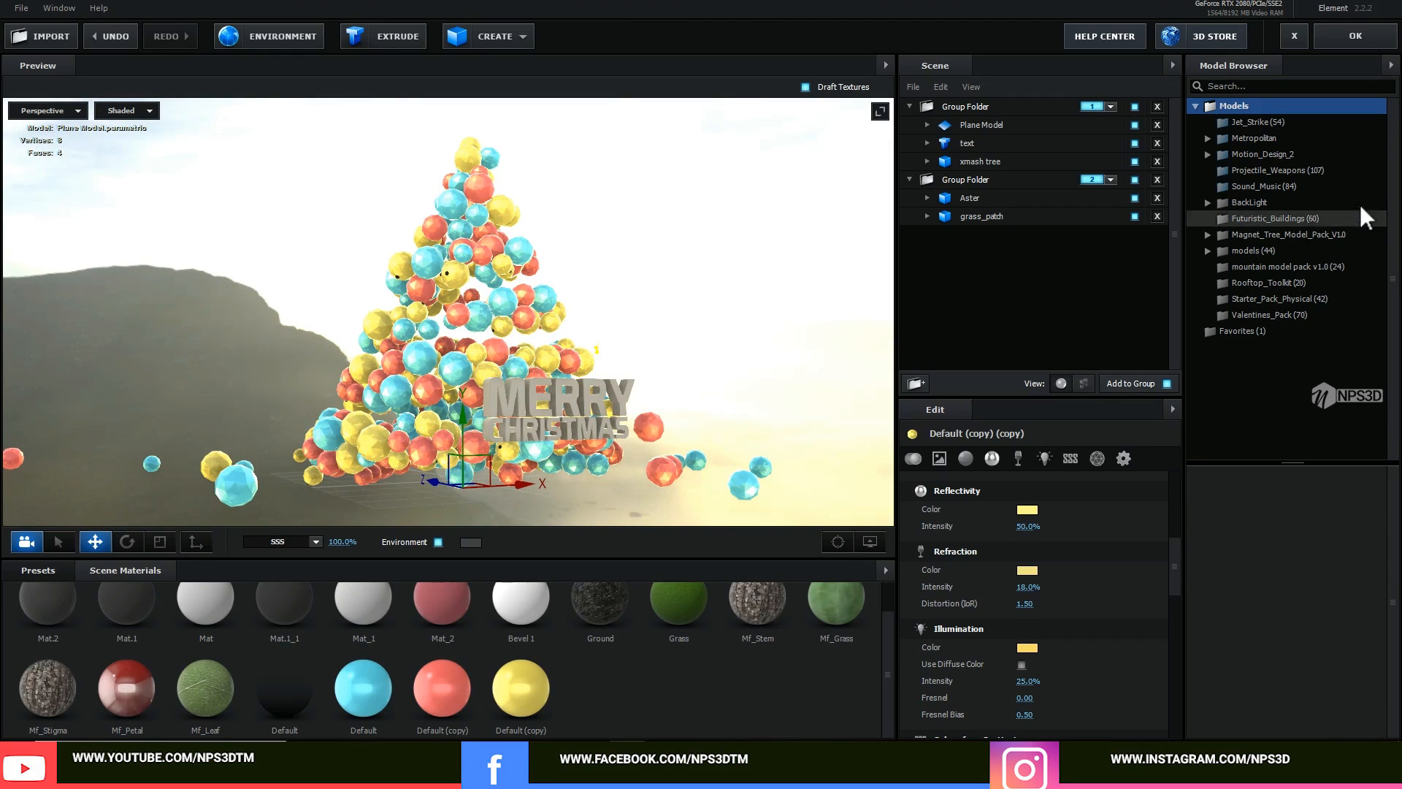
left_click(1357, 38)
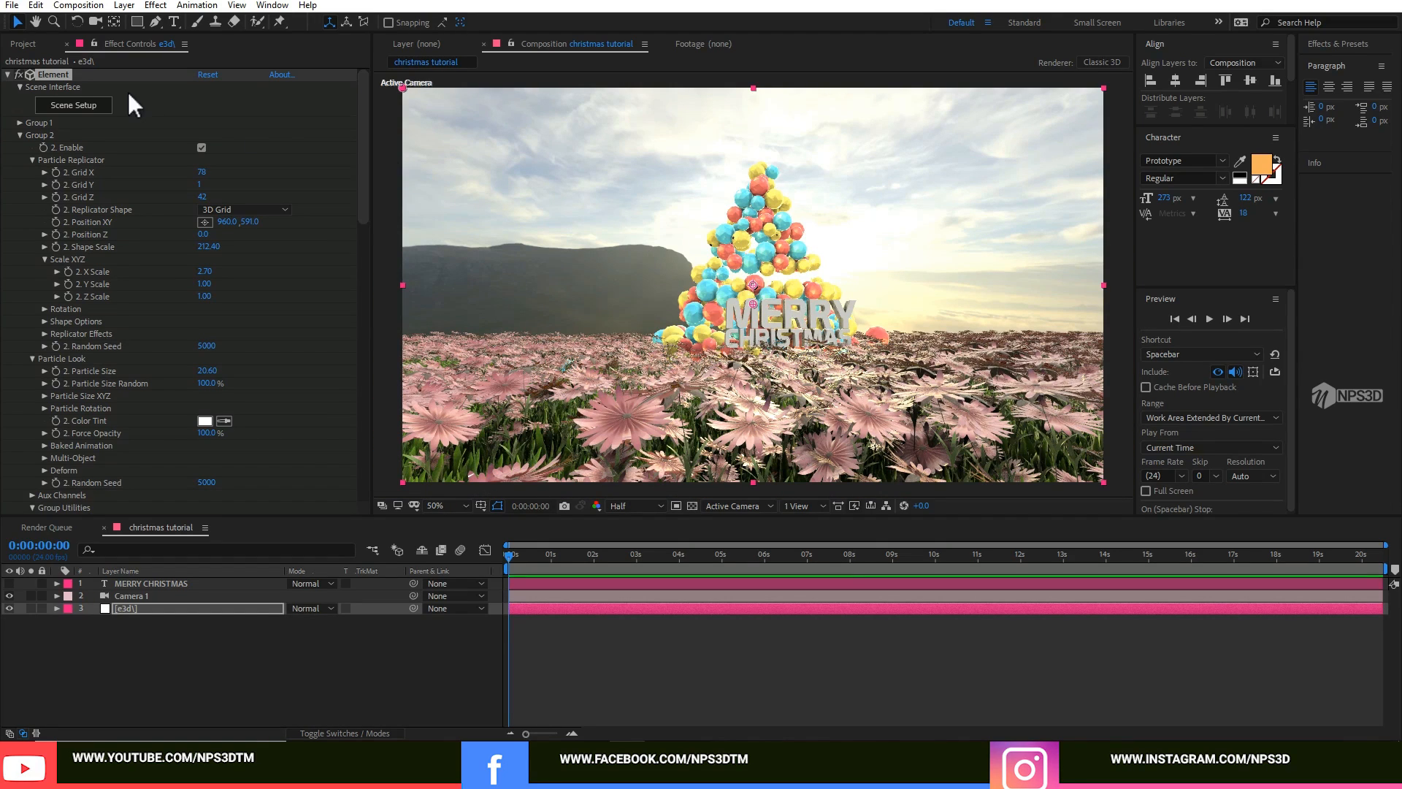
In the Physical Environment render settings, set the exposure to 0.50 and the gamma to 0.80.
scroll(146, 330, "down", 5)
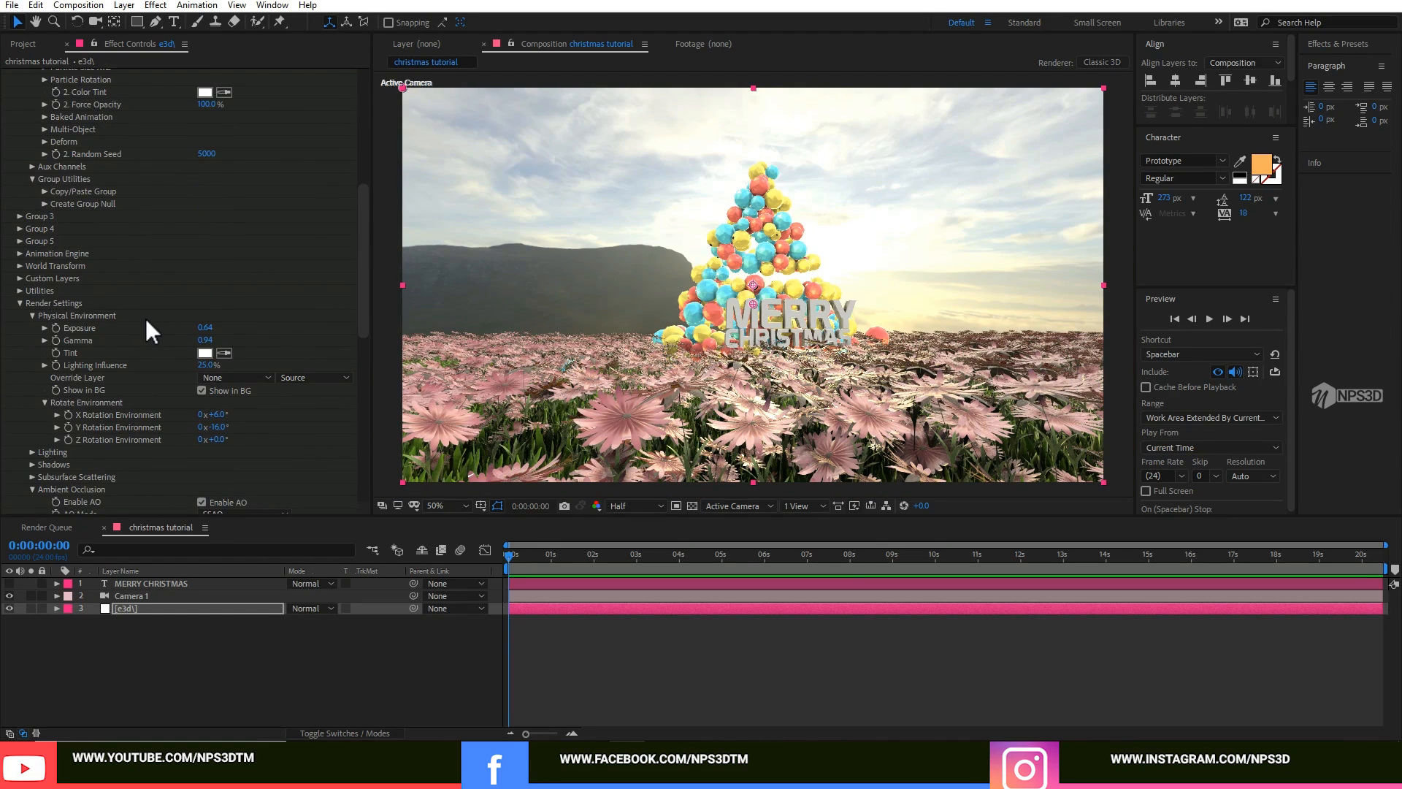
mouse_move(208, 340)
left_mouse_down()
mouse_move(241, 328)
mouse_move(209, 329)
left_mouse_up()
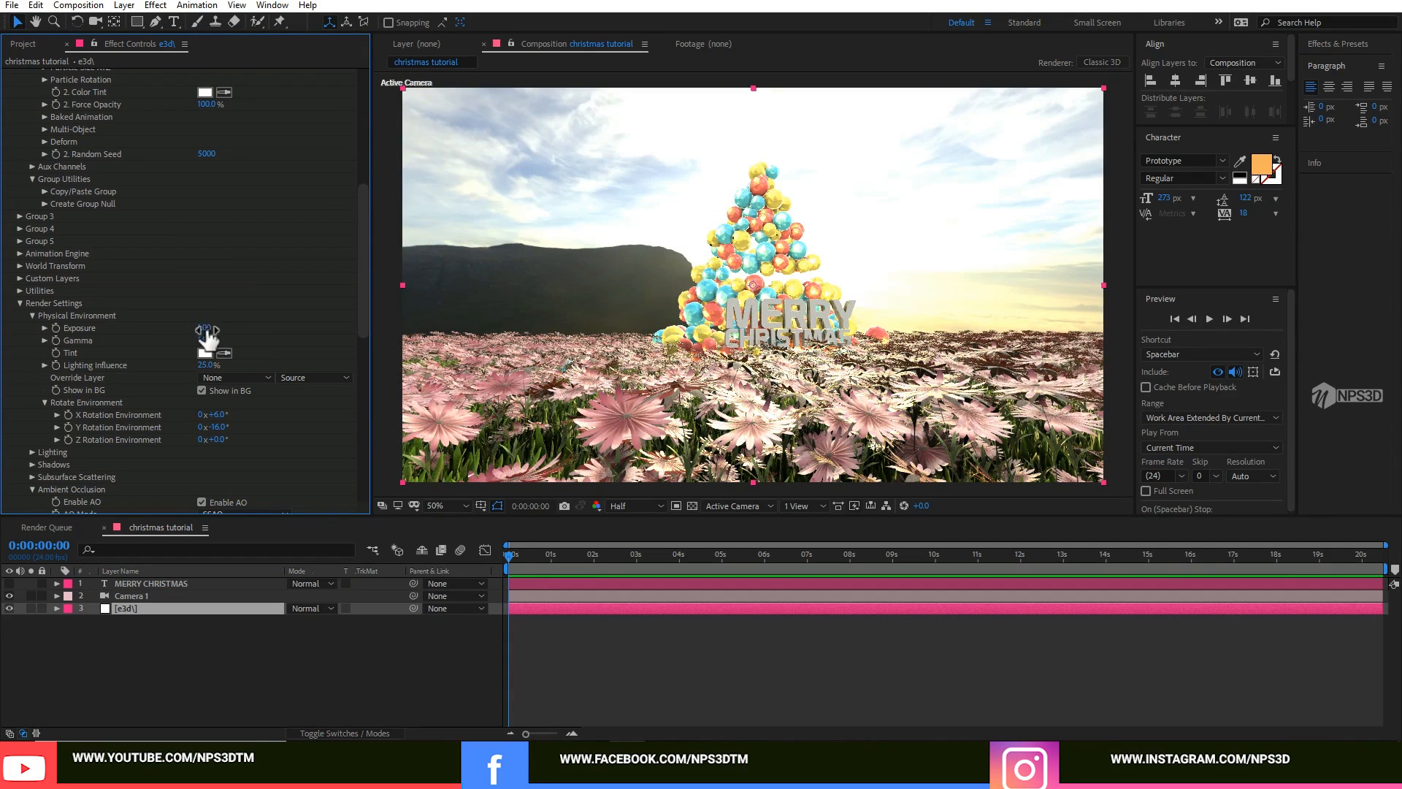
left_click(206, 339)
type("0.8")
key("Return")
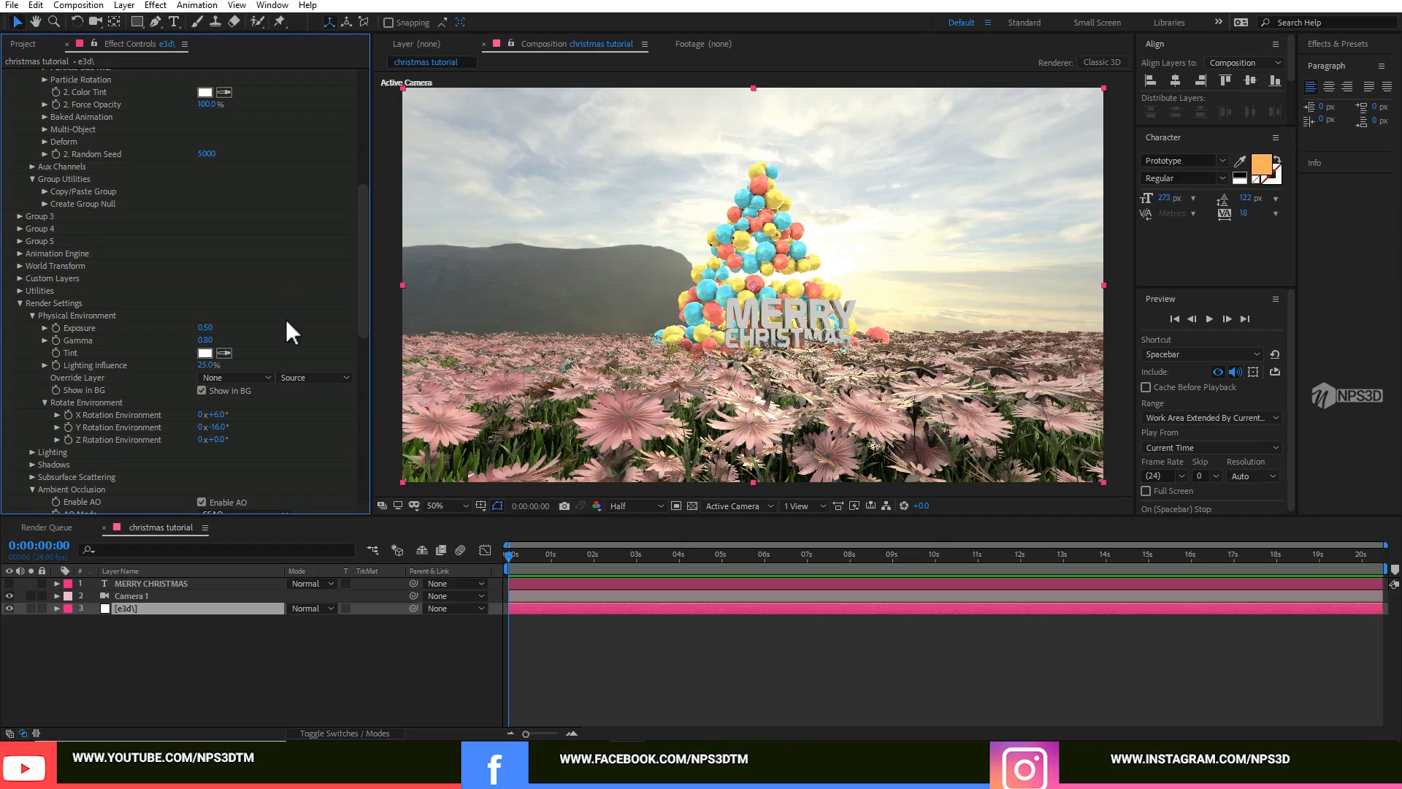
Rotate the environment to +2° on X and +3° on Y and collapse the render settings.
mouse_move(214, 427)
left_mouse_down()
mouse_move(228, 427)
mouse_move(216, 416)
left_mouse_up()
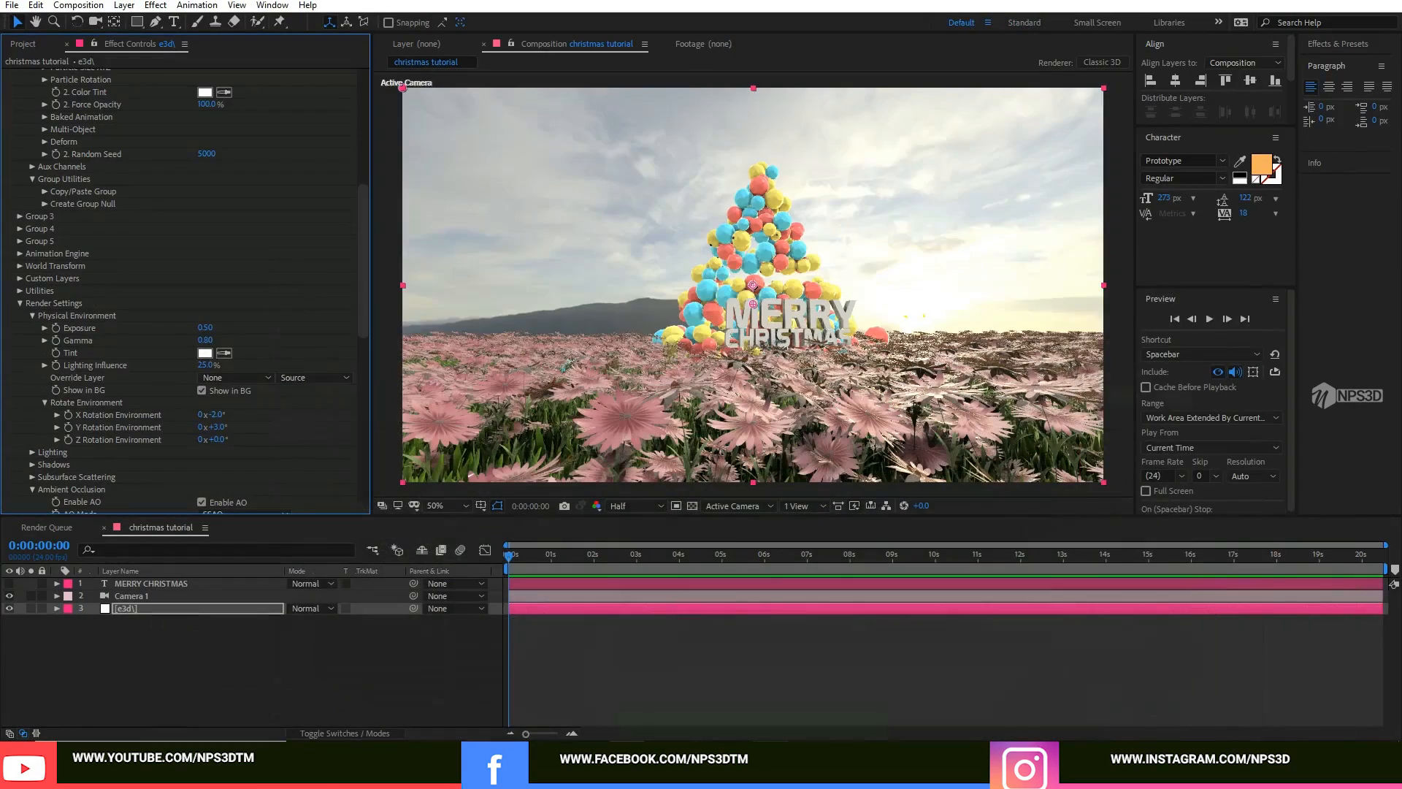
left_click_drag(214, 415, 258, 421)
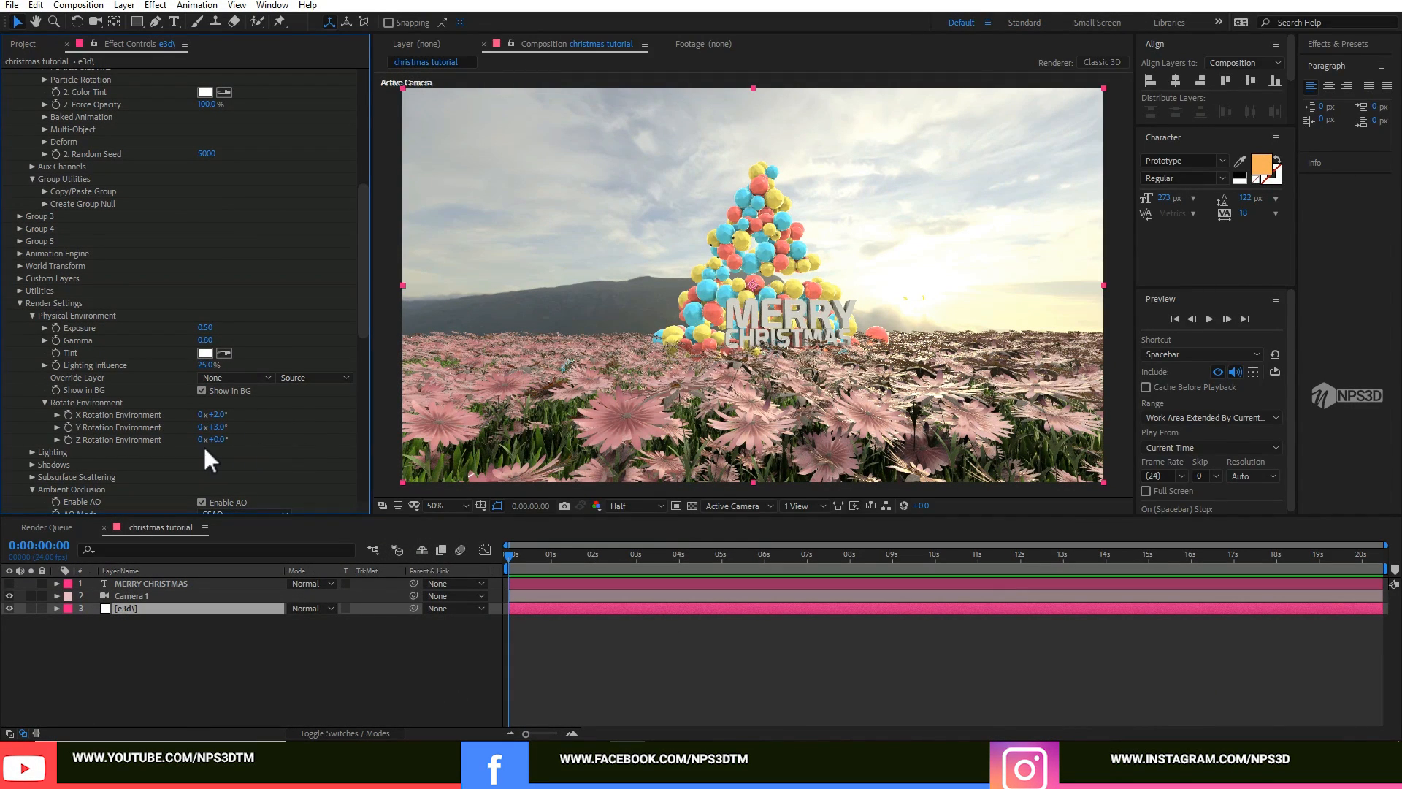
left_click(19, 303)
Reopen the Element scene setup and add the balloon_01_c model from Valentines_Pack to the scene.
scroll(178, 292, "up", 10)
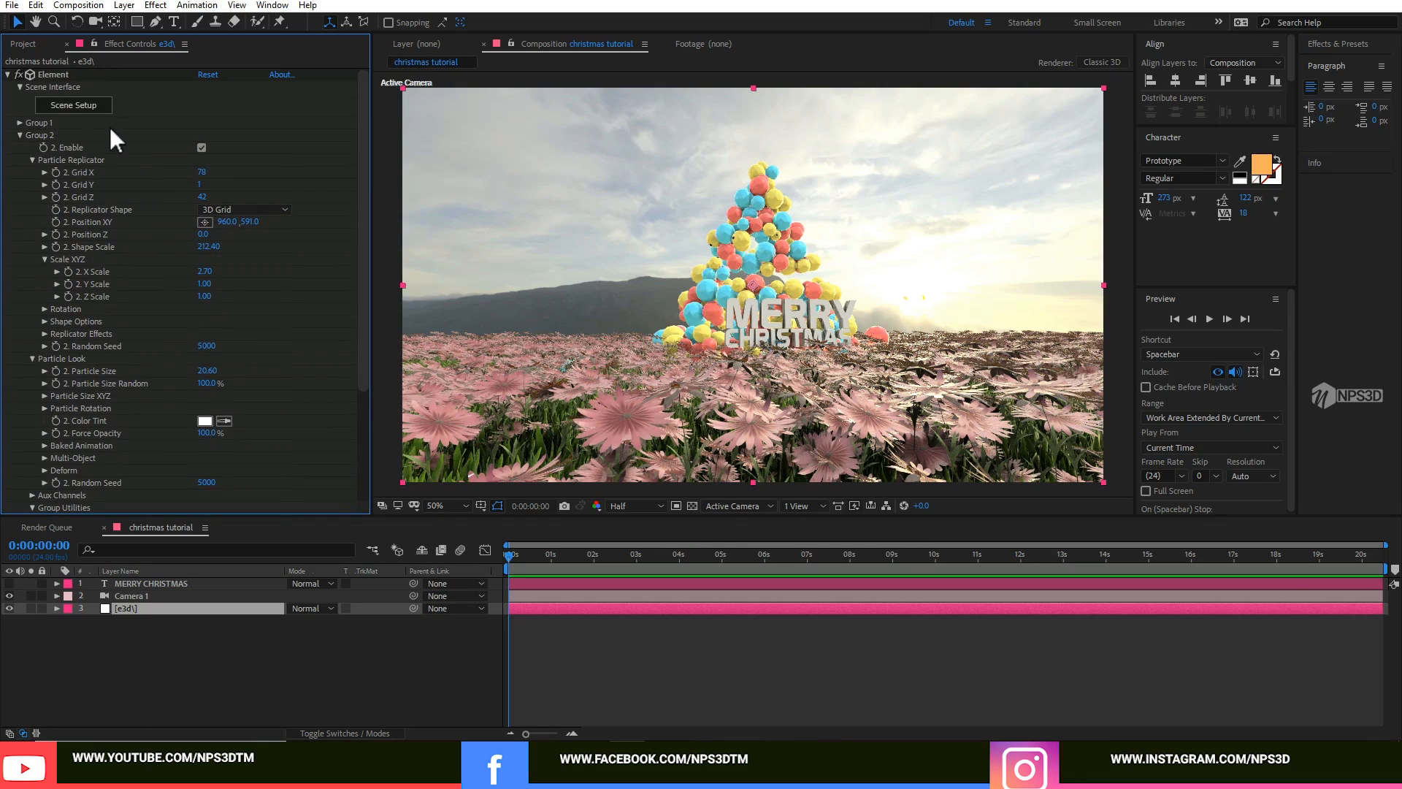
left_click(83, 106)
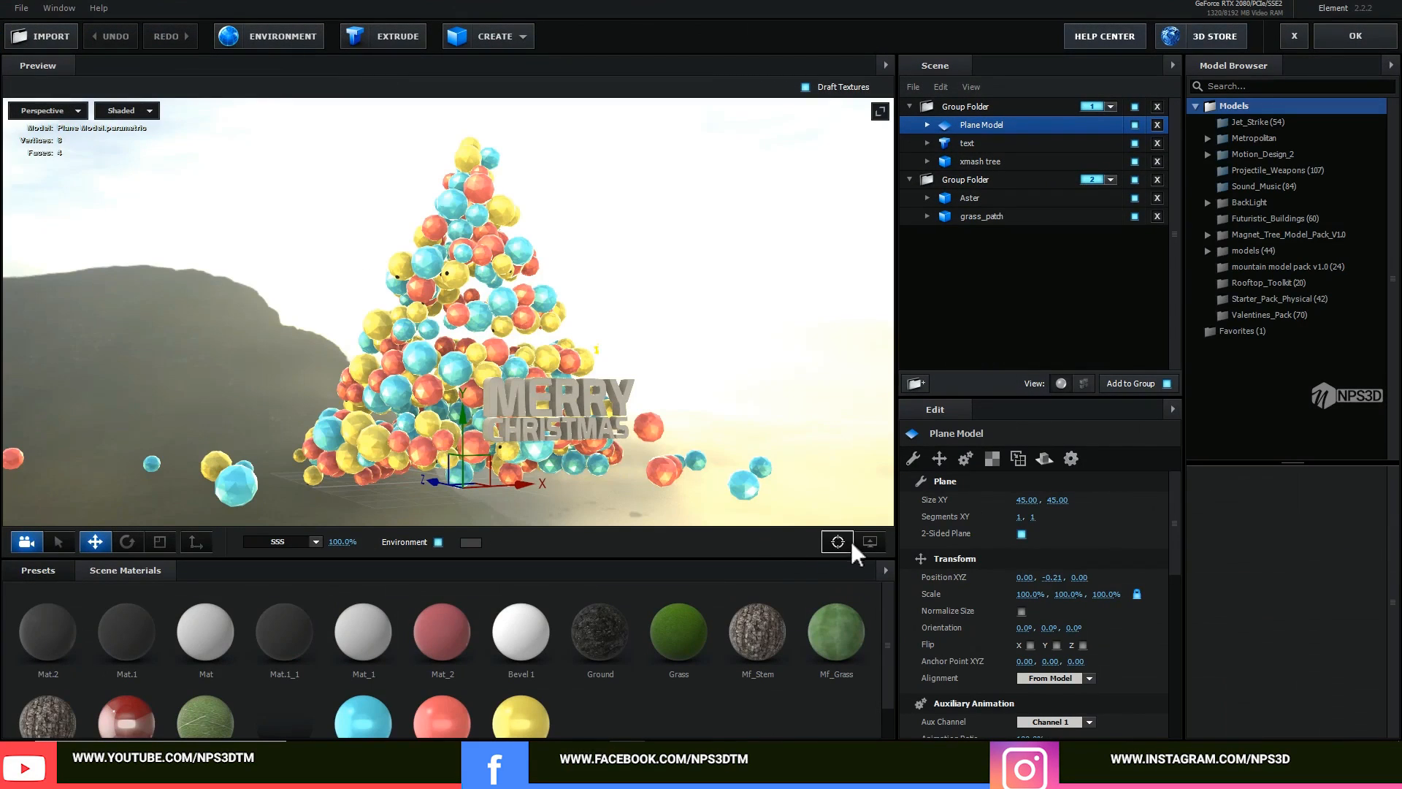
left_click(1277, 316)
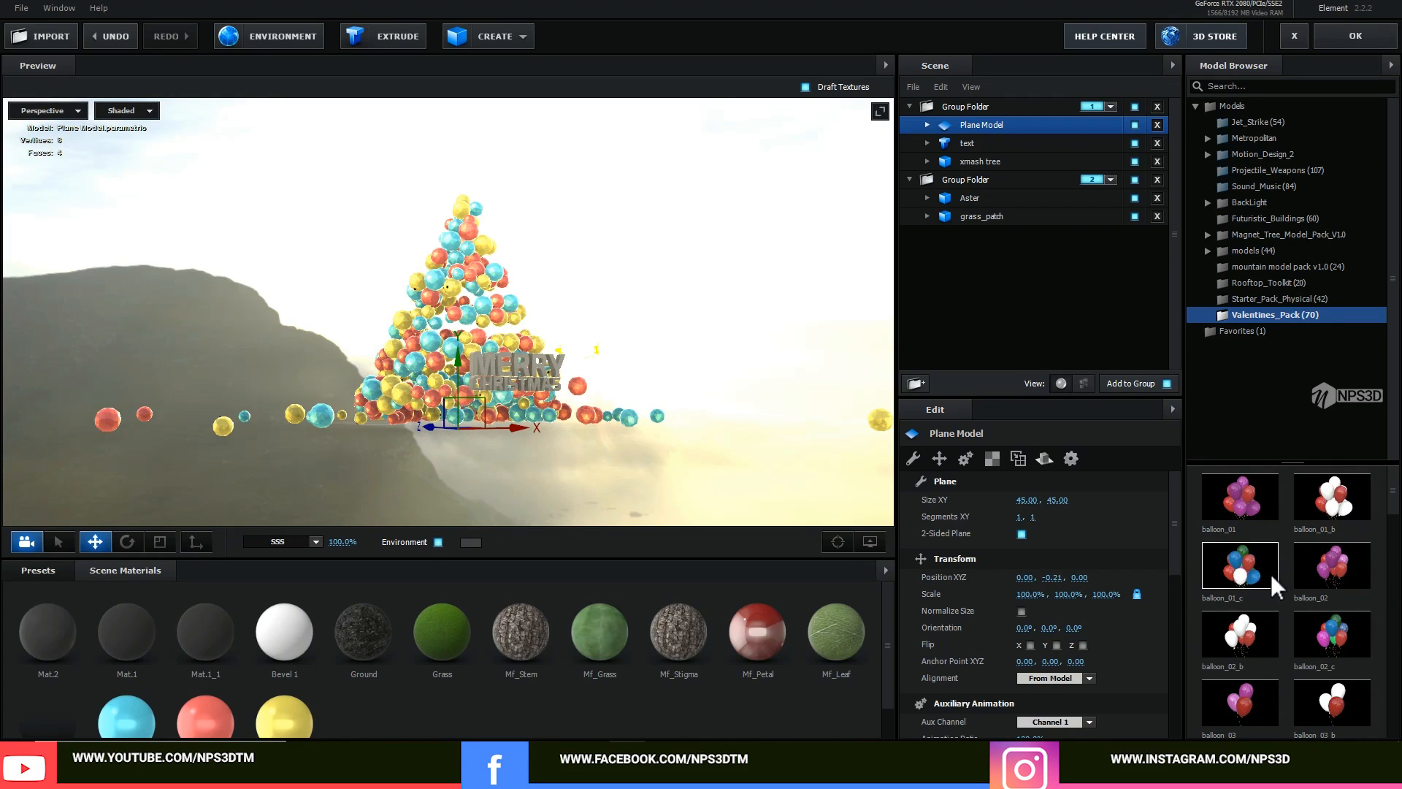
double_click(1246, 569)
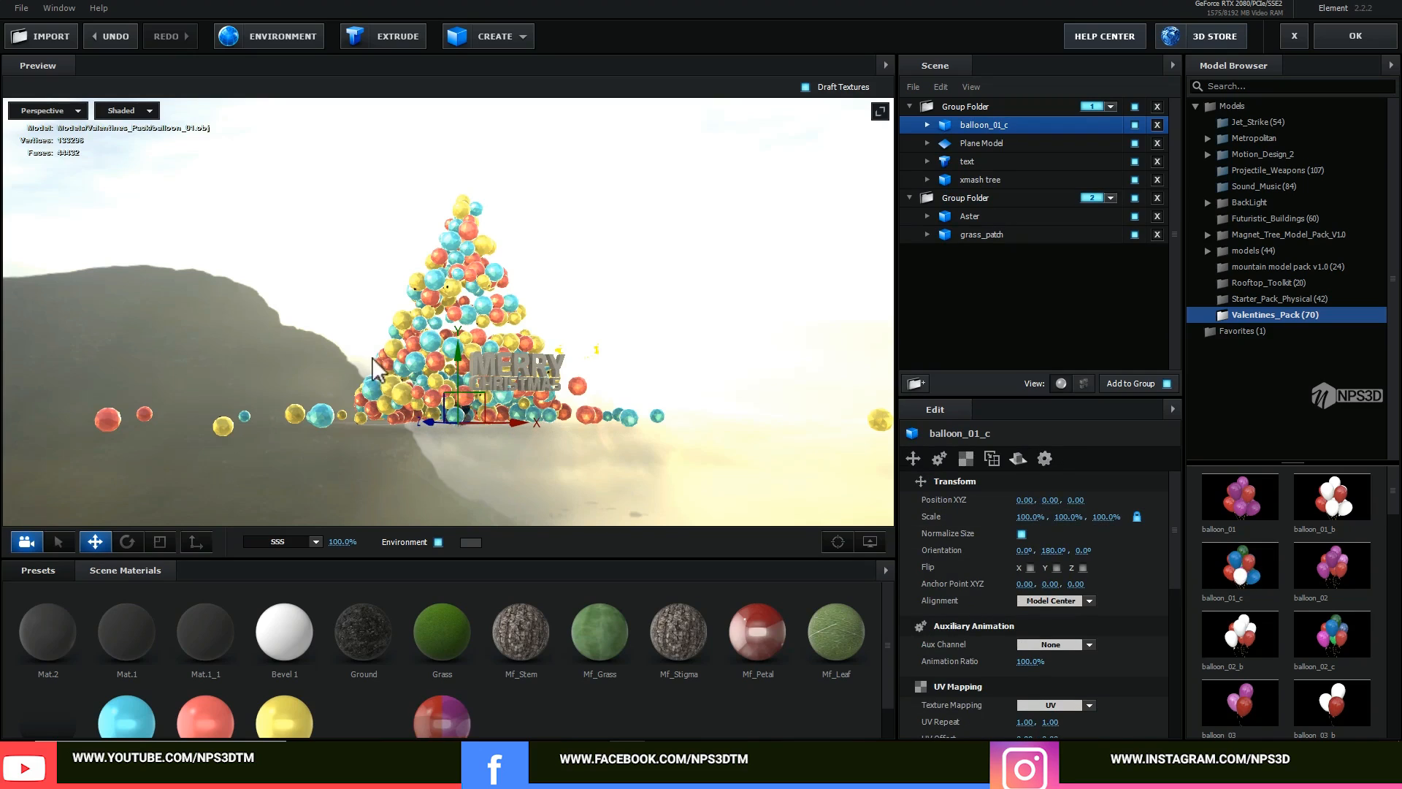
Raise the balloons above the tree to position 0.00, 9.27, -0.50 and enlarge them to 540%.
left_click_drag(461, 358, 460, 127)
left_click_drag(564, 305, 574, 396)
scroll(542, 260, "up", 3)
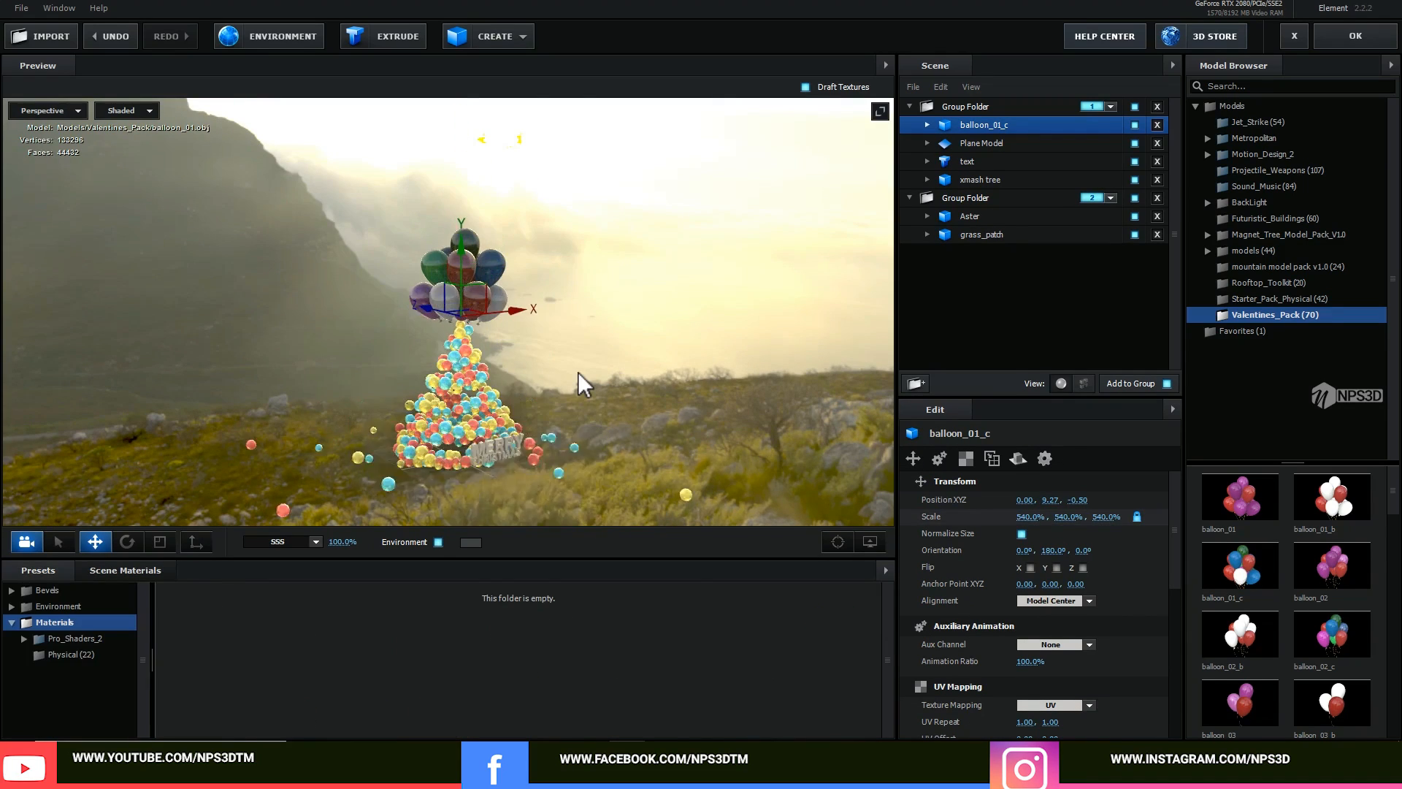
Reduce the uniform scale of the balloon_01_c model above the tree to 251%.
scroll(577, 371, "up", 1)
left_click_drag(577, 371, 511, 374)
scroll(516, 380, "up", 3)
left_click_drag(1031, 516, 564, 369)
scroll(555, 424, "up", 3)
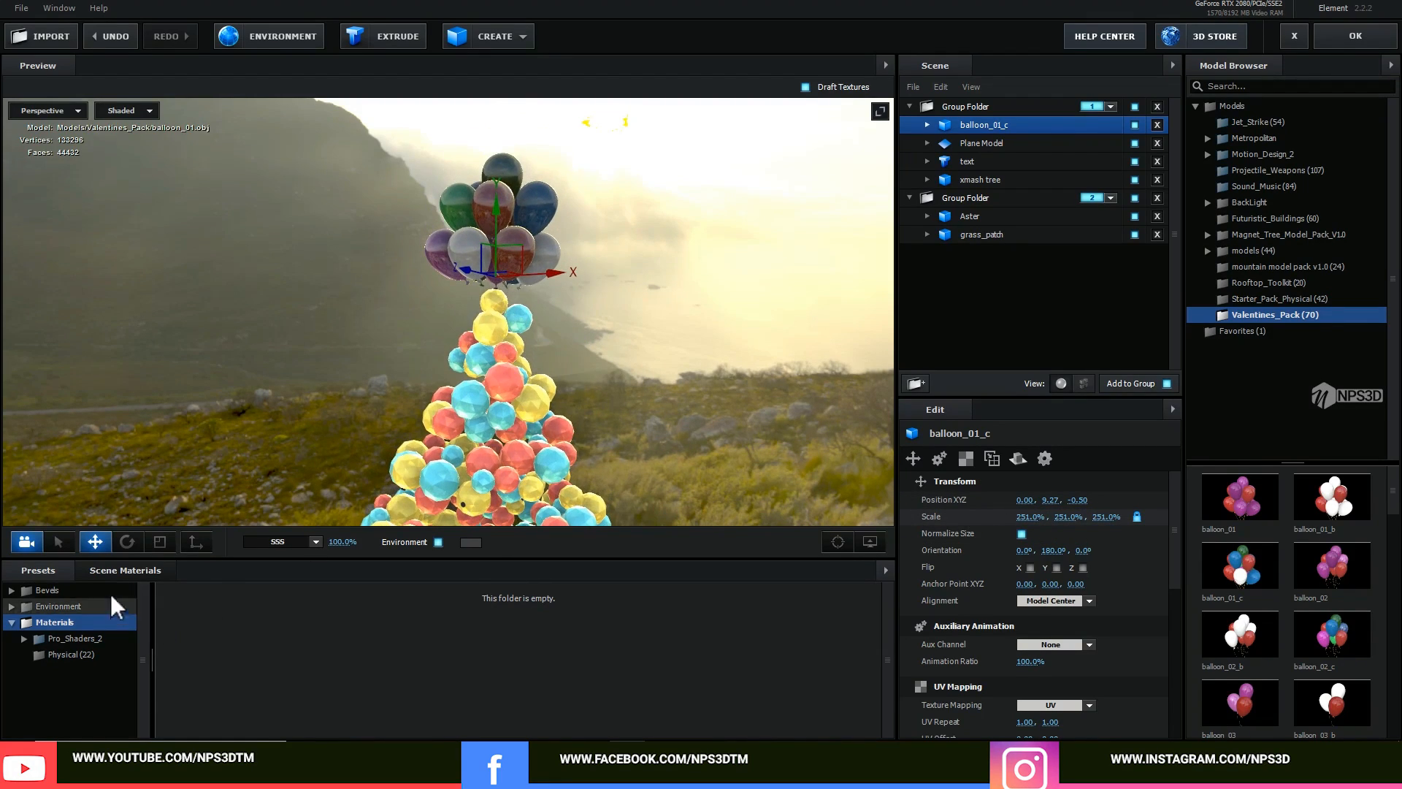
Select the Balloons_03 material of the balloon model and set its reflectivity intensity to 40%.
left_click(126, 571)
left_click(928, 125)
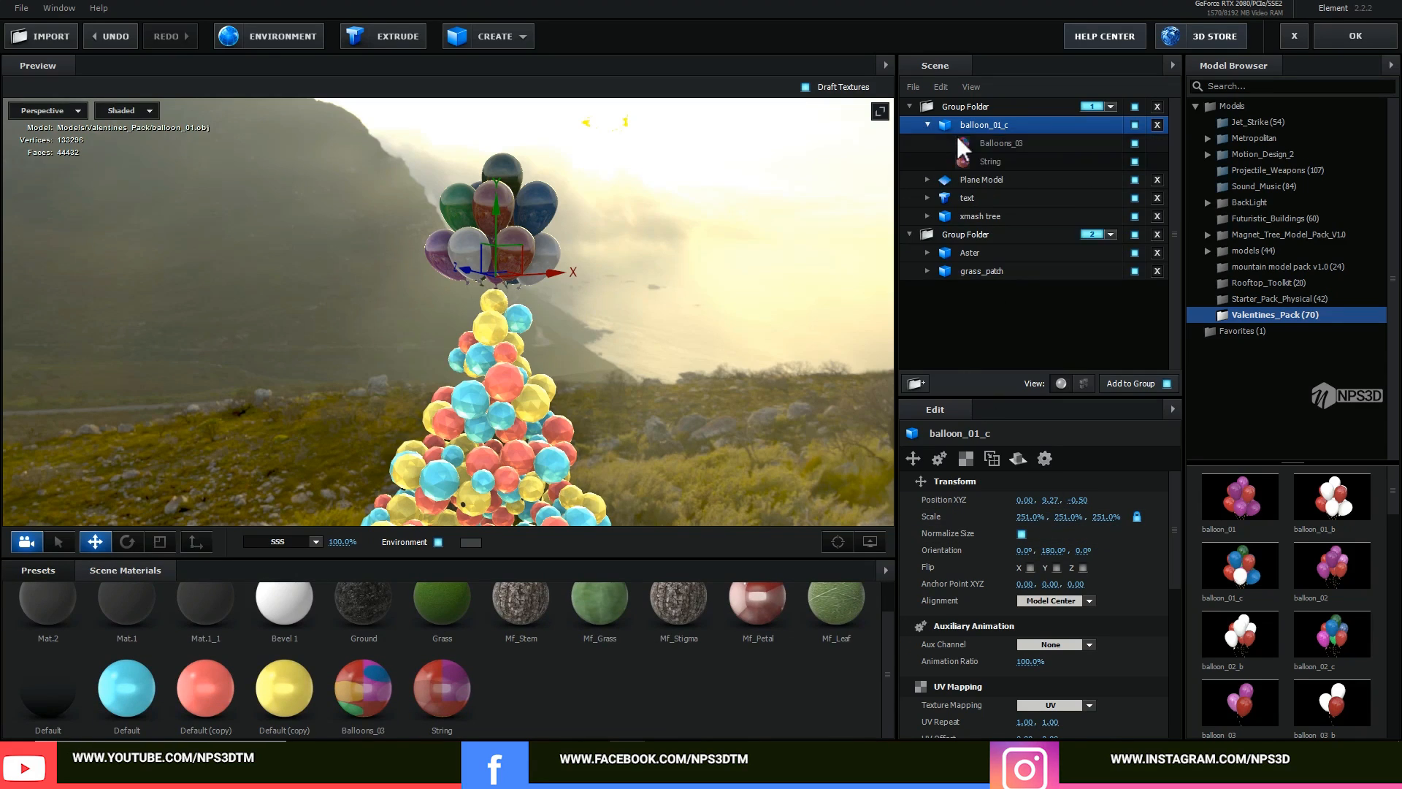
left_click(978, 144)
left_click(1028, 504)
left_click(1029, 523)
scroll(1051, 603, "down", 2)
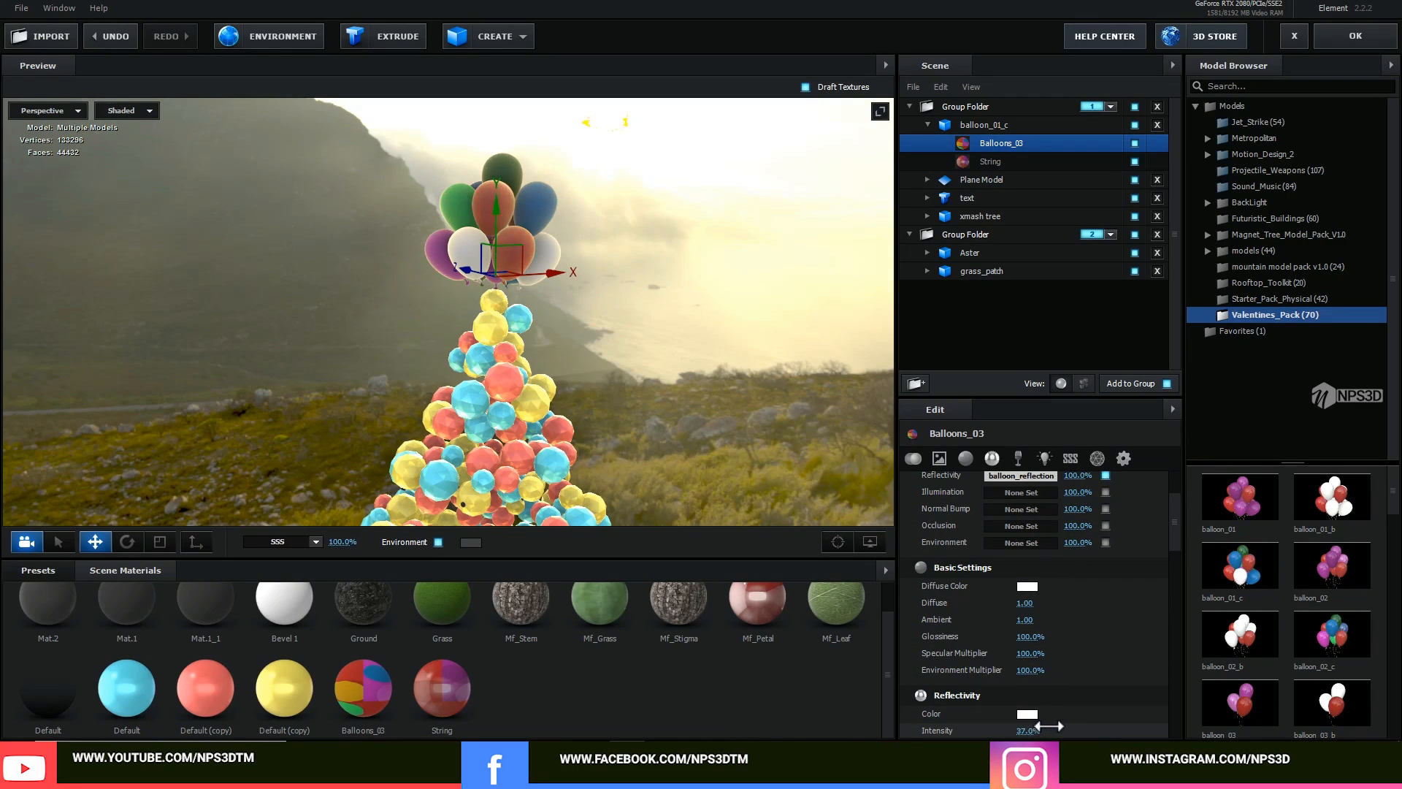
scroll(1072, 588, "up", 2)
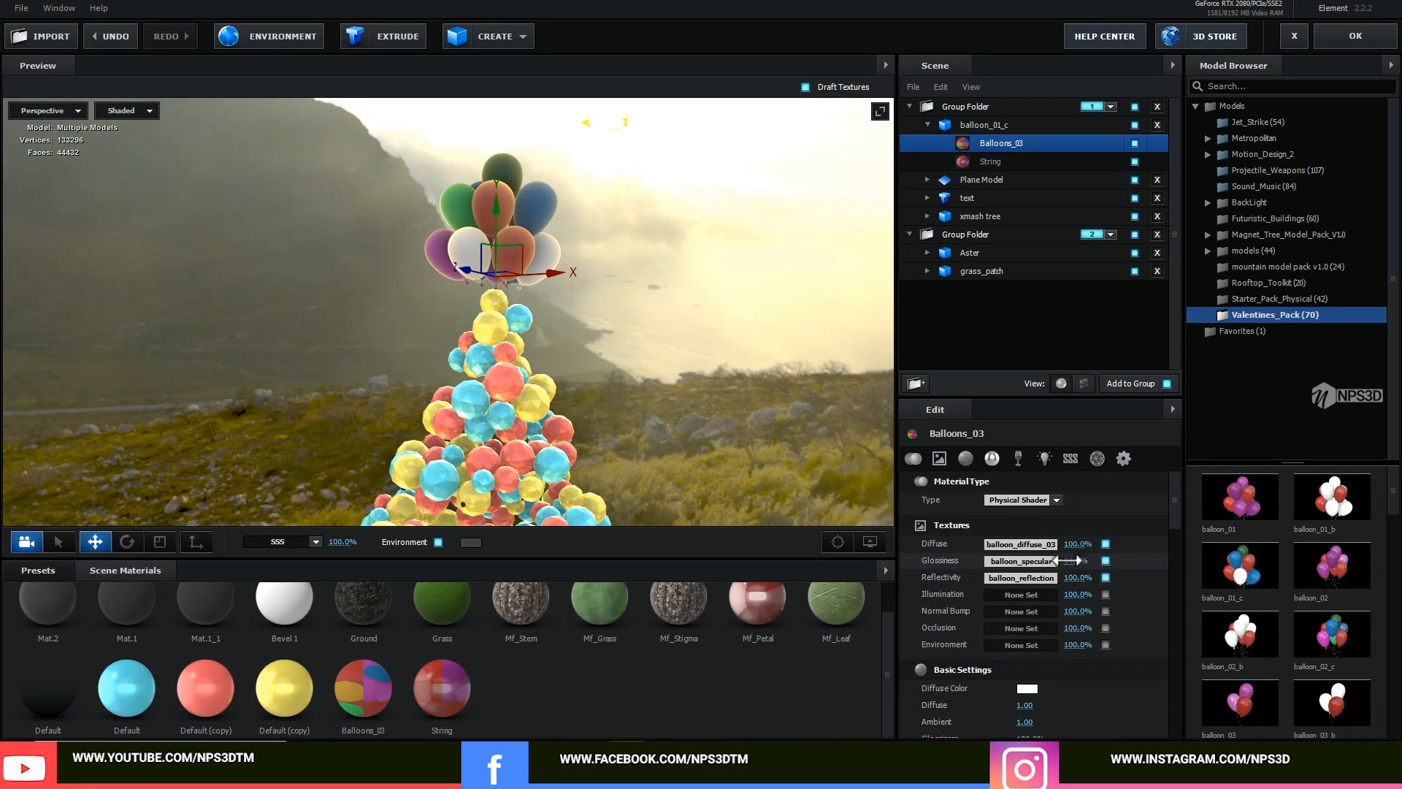
scroll(1059, 628, "down", 2)
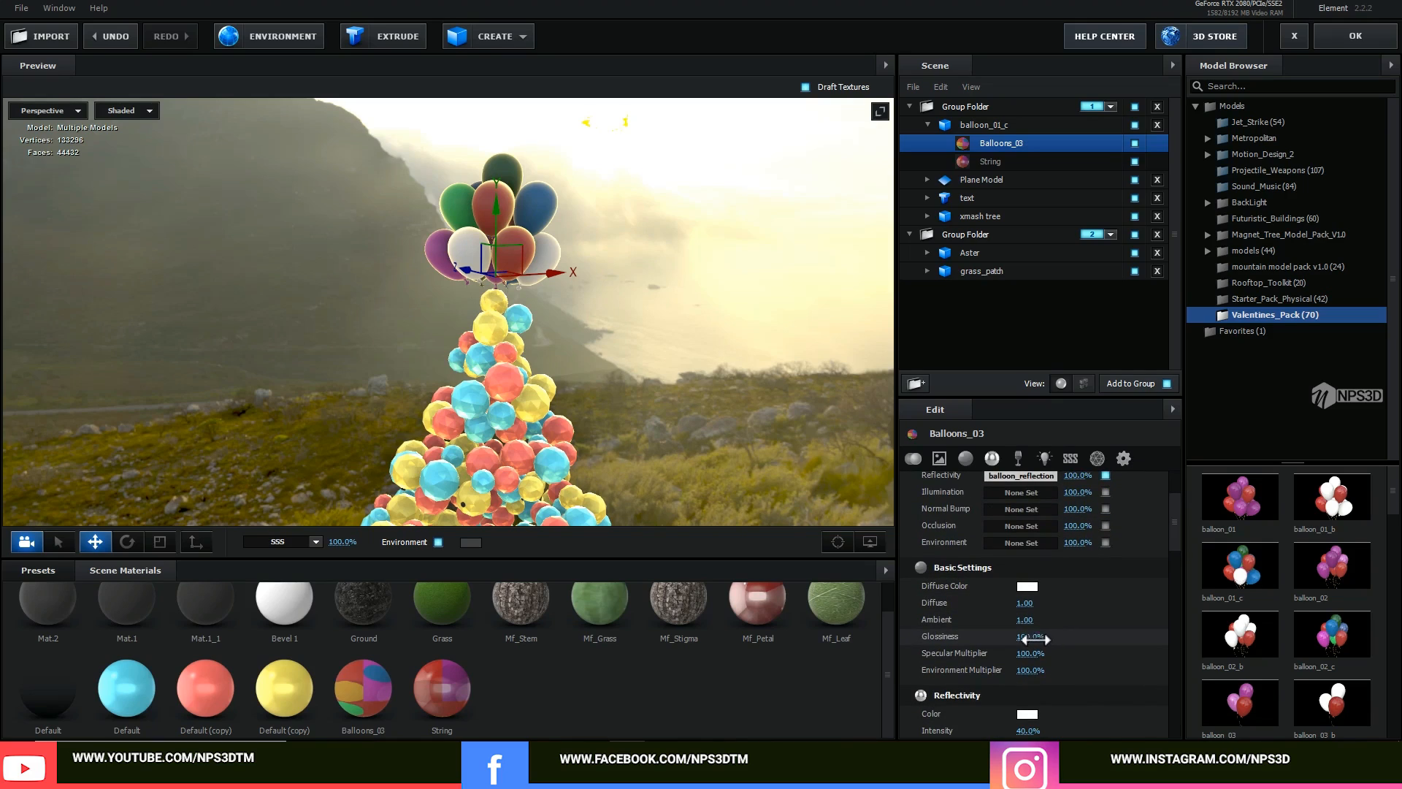
Set the Balloons_03 material's glossiness to 95% and its reflectivity intensity to 60%.
scroll(1037, 639, "down", 3)
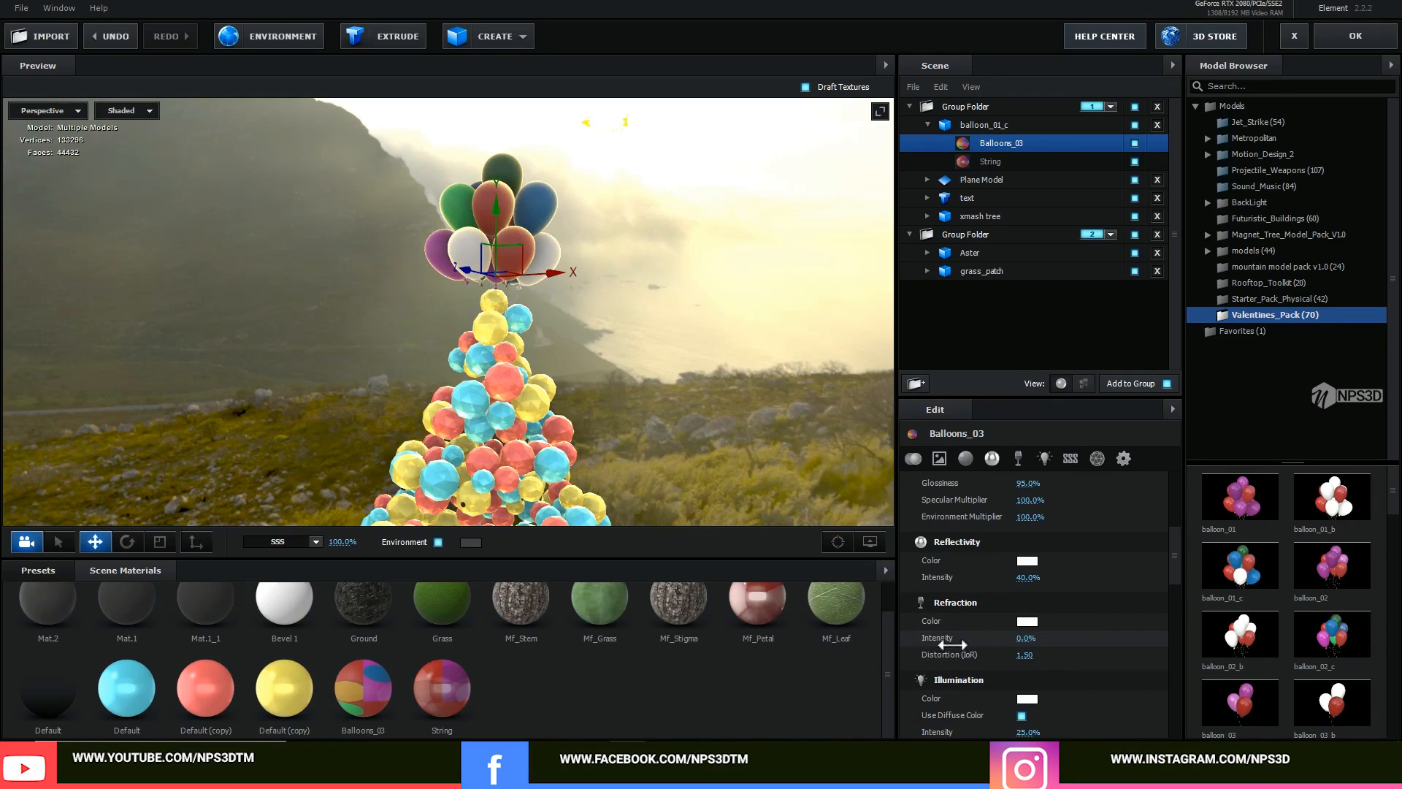
scroll(964, 635, "up", 3)
scroll(1084, 604, "down", 3)
left_click_drag(1028, 583, 967, 572)
left_click_drag(826, 468, 776, 428)
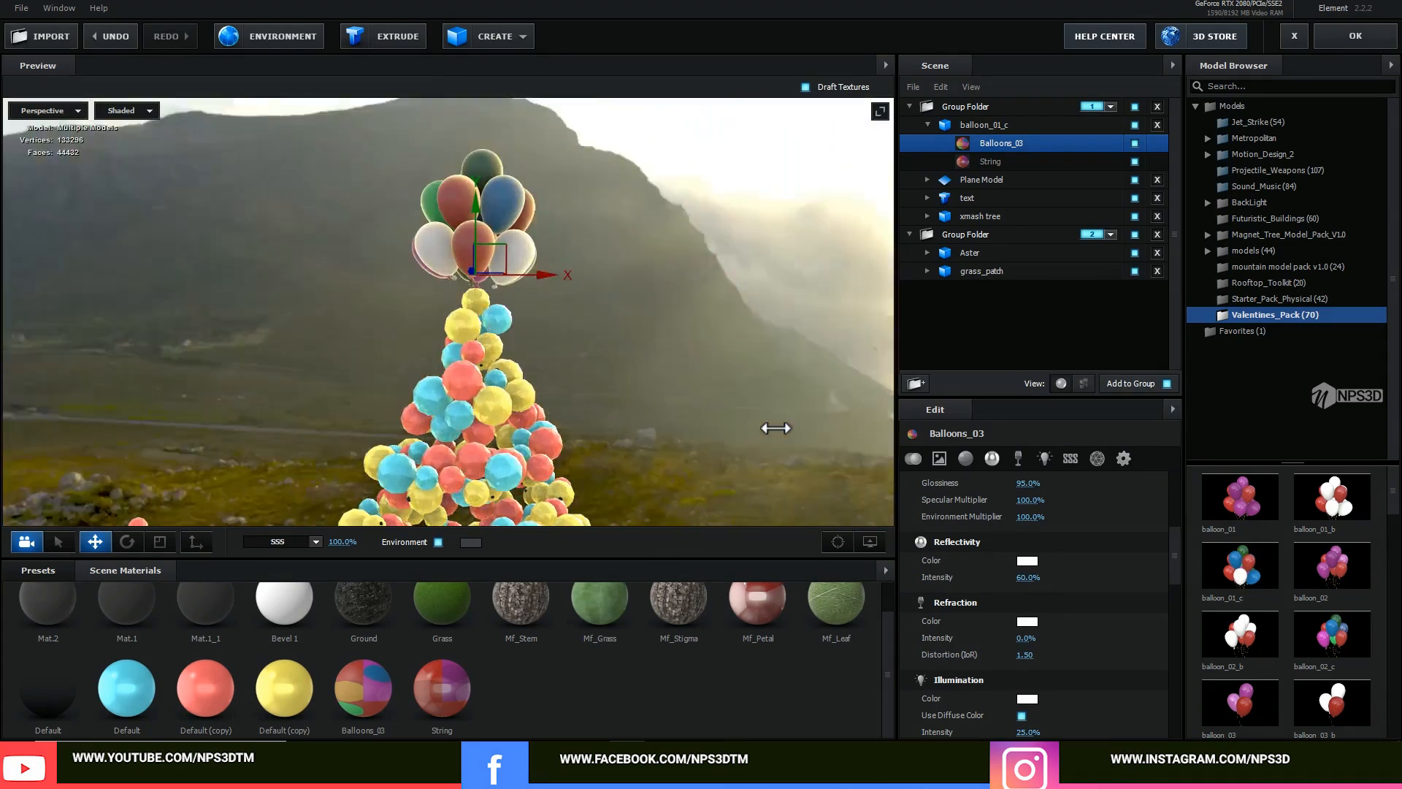
Adjust the input levels of the balloon_specular glossiness texture to 0.23, 0.50 and 0.66.
scroll(1030, 572, "up", 3)
scroll(1076, 575, "up", 3)
left_click(1019, 562)
left_click_drag(1006, 660, 1066, 661)
left_click_drag(1264, 660, 1176, 660)
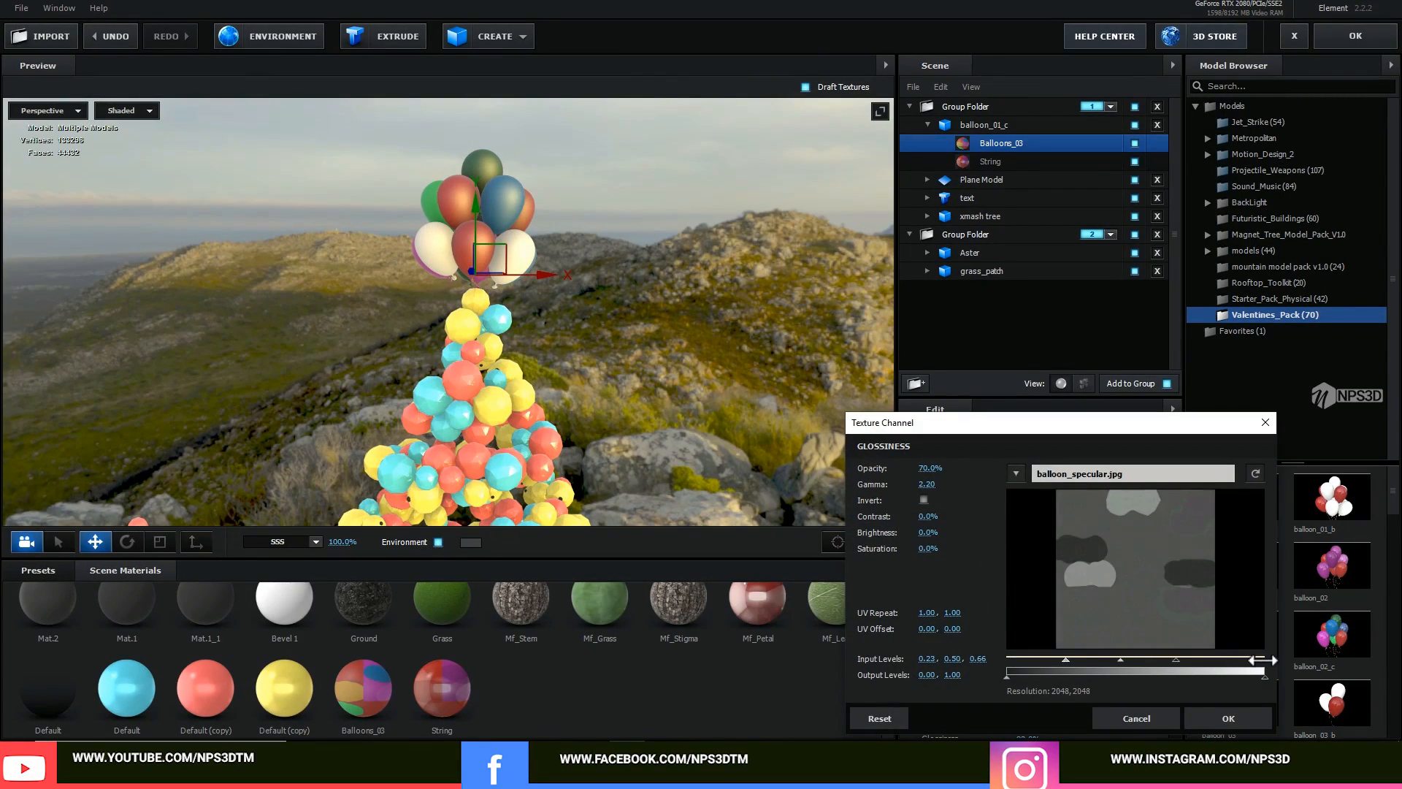
left_click(1229, 718)
Set the Balloons_03 glossiness texture strength to 37%, the glossiness to 92% and the environment multiplier to 145%.
left_click_drag(1070, 562, 1081, 562)
left_click_drag(642, 382, 635, 379)
scroll(1090, 599, "down", 3)
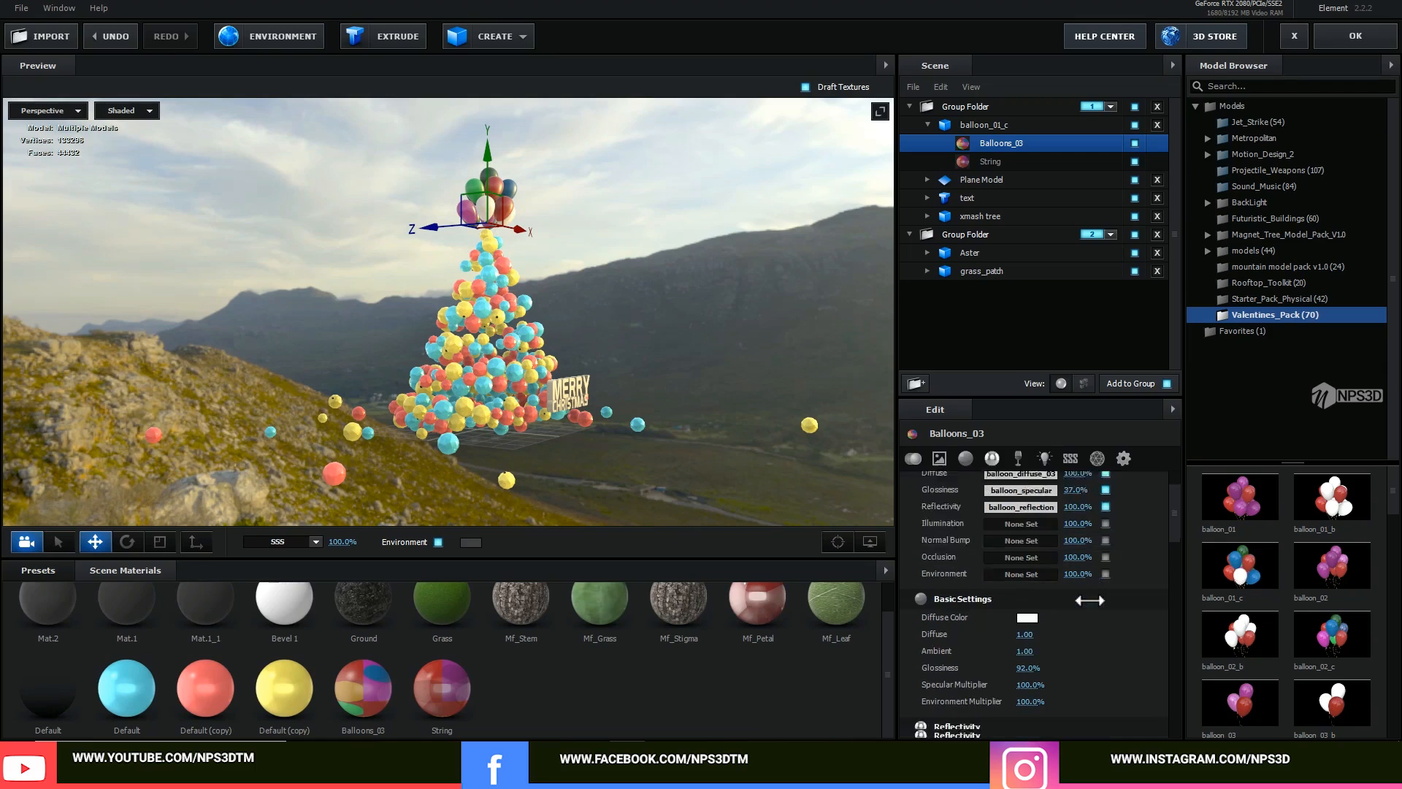
scroll(1090, 600, "down", 2)
left_click(1030, 619)
type("145")
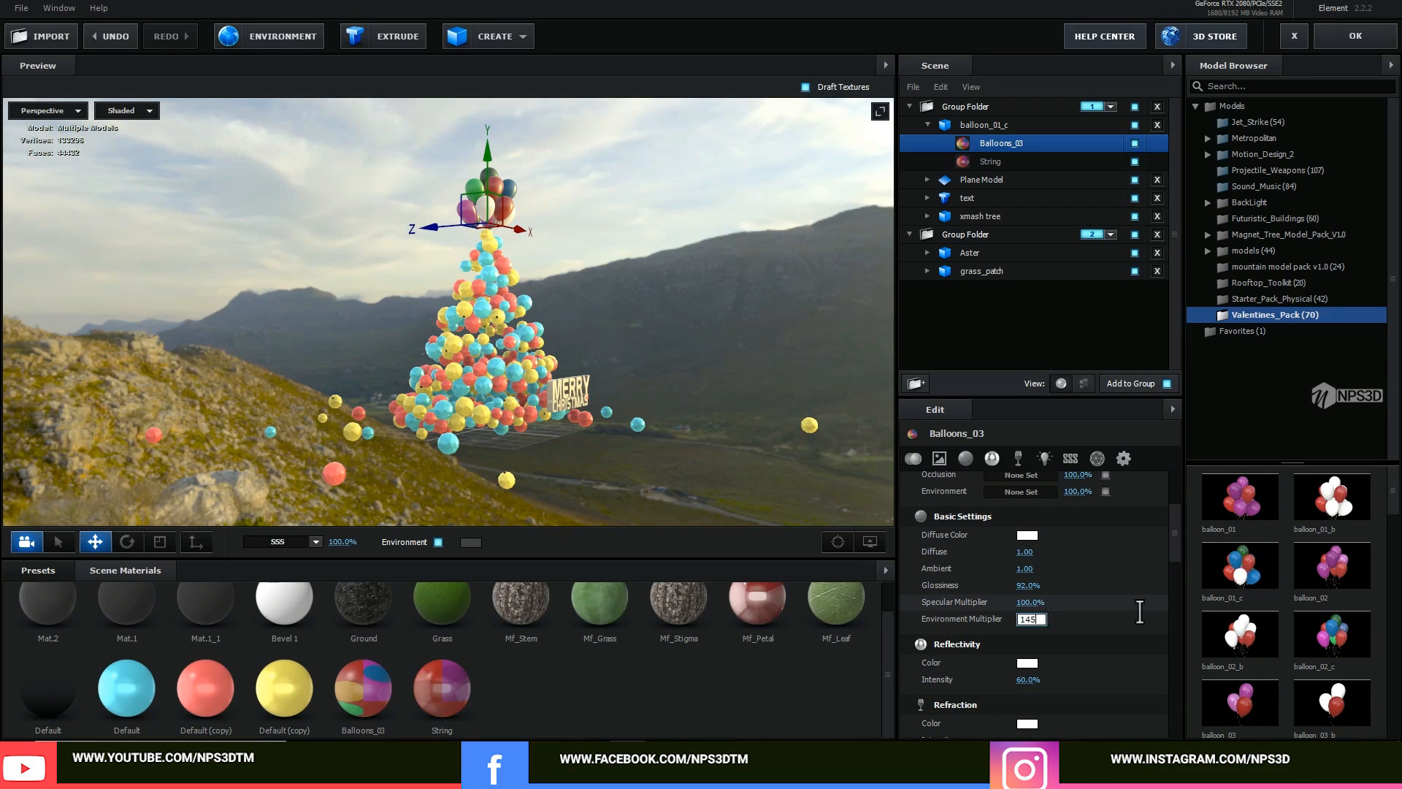
key("Return")
left_click_drag(682, 399, 681, 400)
Move balloon_01_c out of its group folder and assign it to group 3.
left_click_drag(983, 124, 1025, 332)
left_click(1110, 233)
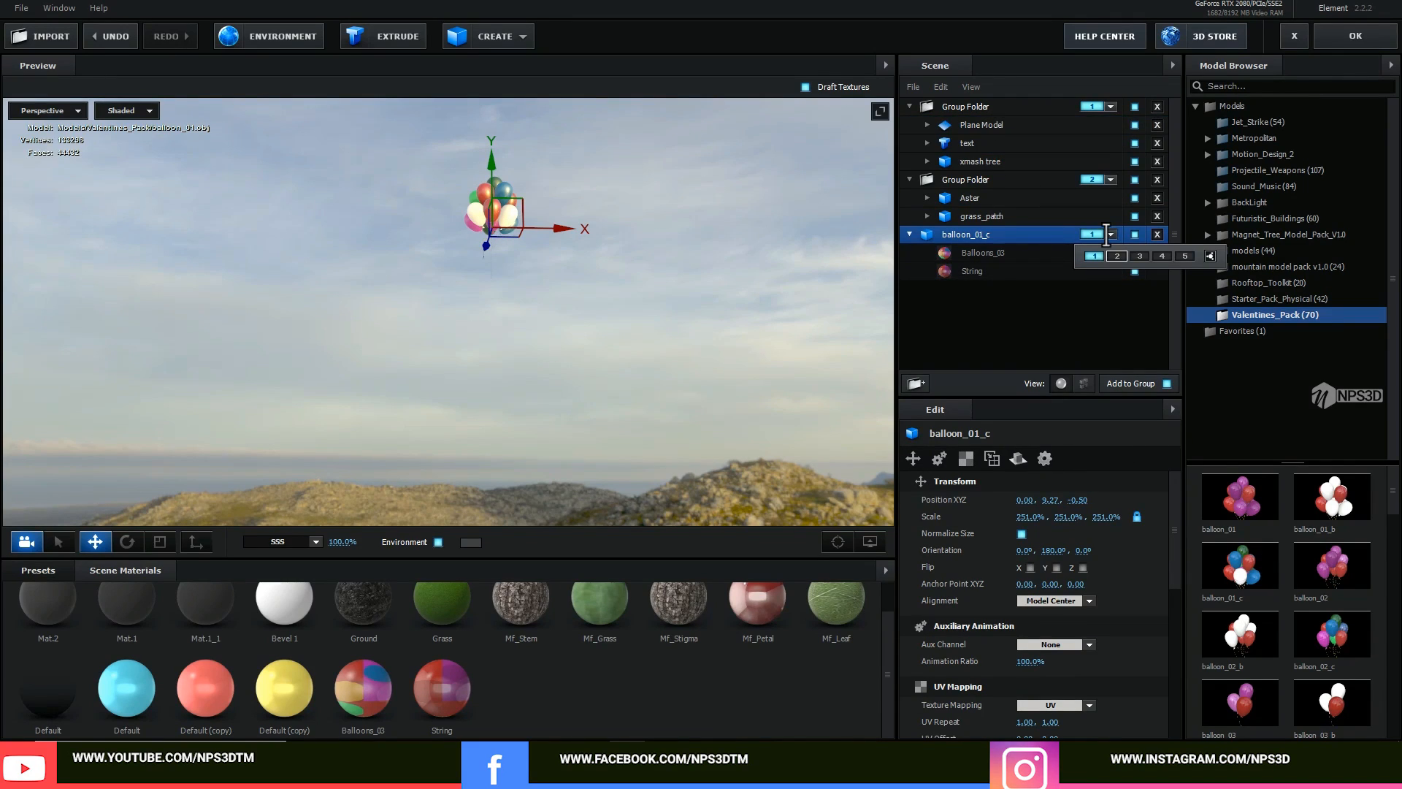
left_click(1139, 256)
scroll(1034, 557, "down", 7)
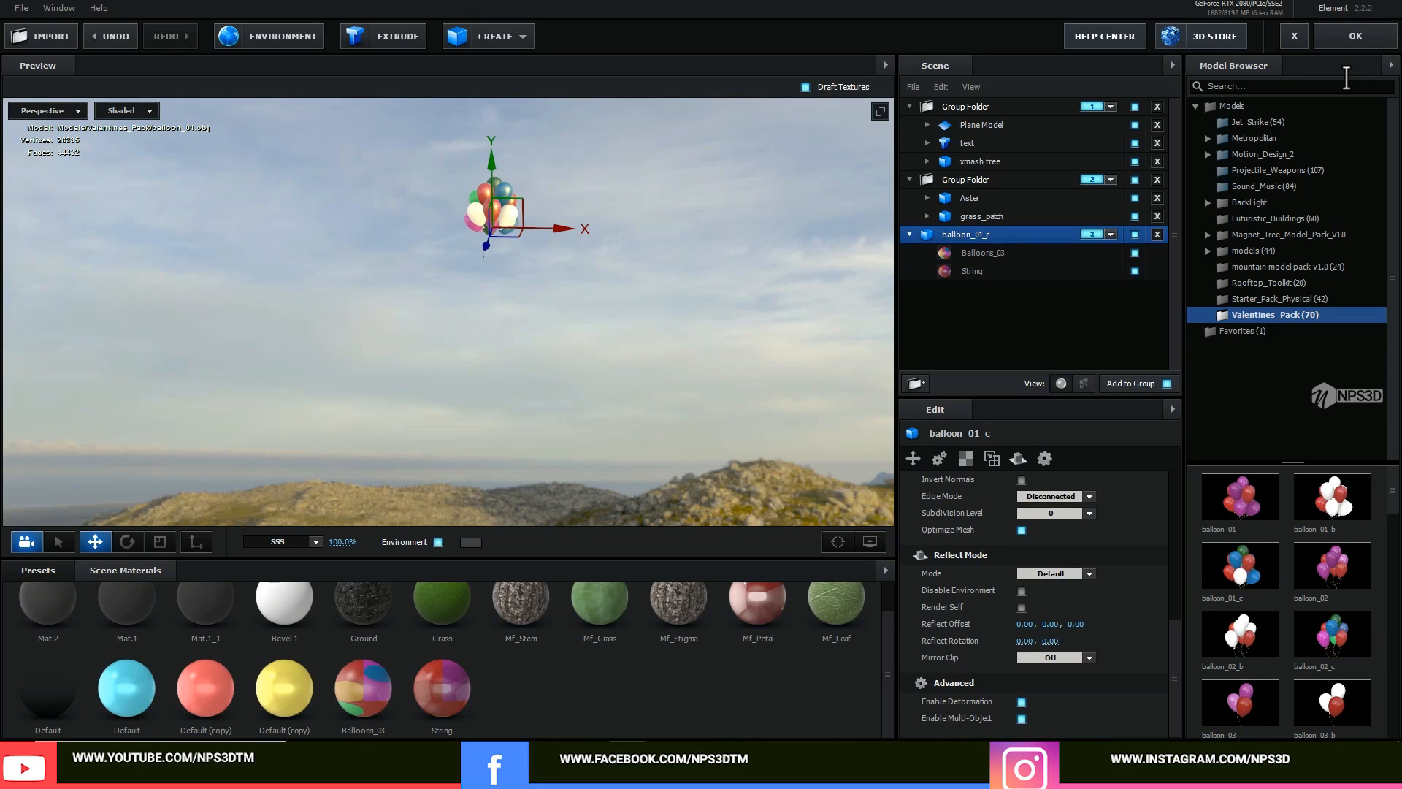
left_click_drag(643, 241, 644, 292)
scroll(644, 292, "up", 3)
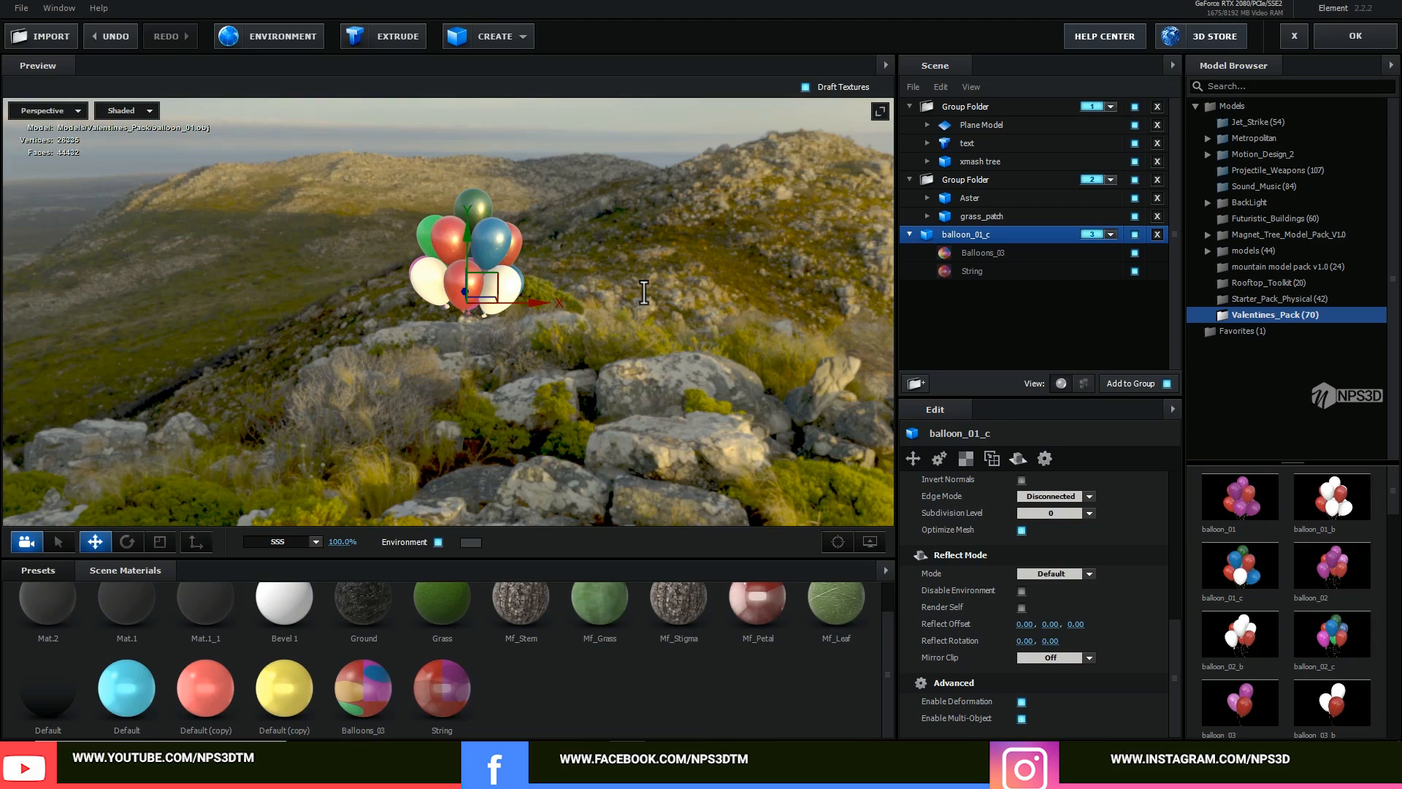
Duplicate the balloon_01_c model and assign the copy to group 4.
double_click(977, 234)
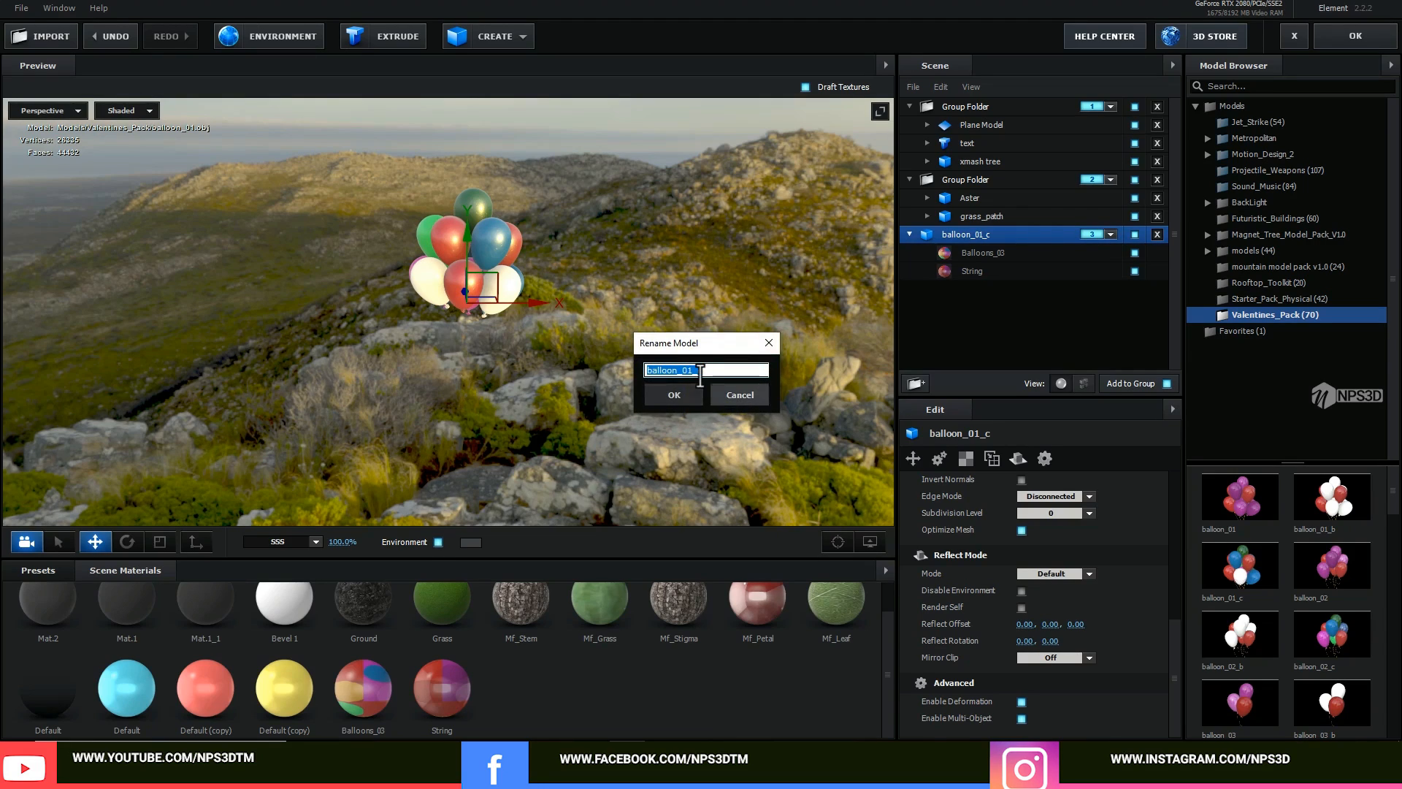
left_click(722, 396)
right_click(955, 235)
left_click(1010, 302)
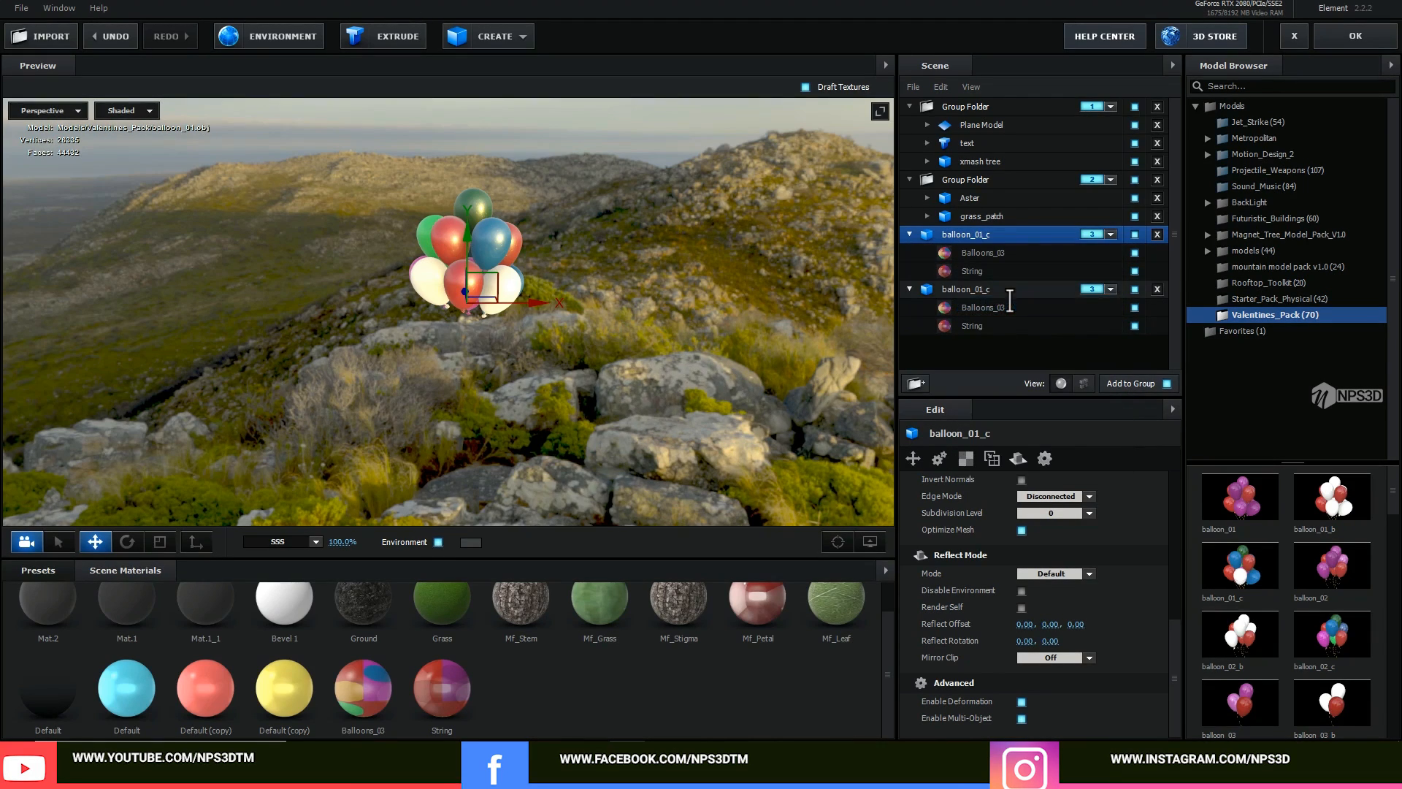
left_click(987, 288)
left_click(1111, 287)
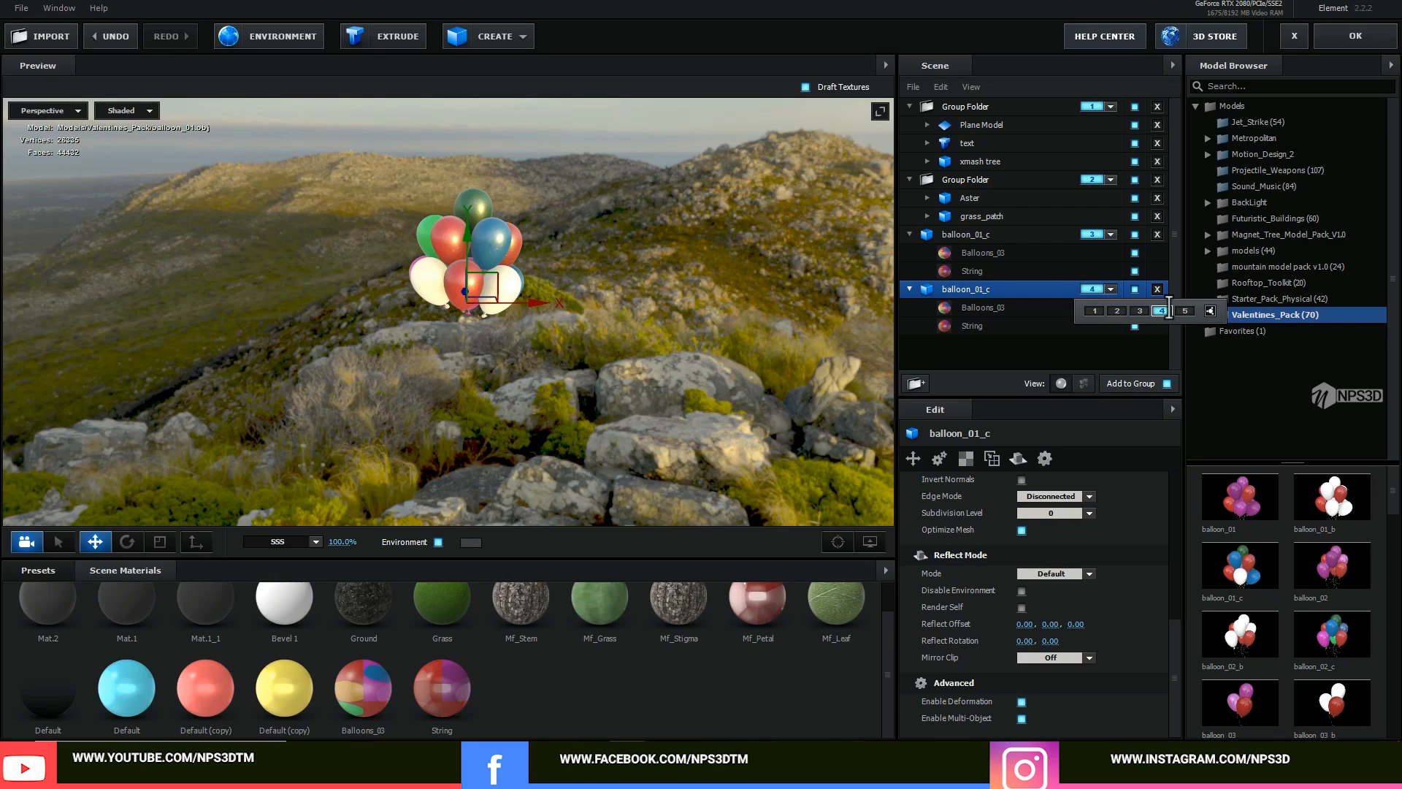
left_click(1161, 310)
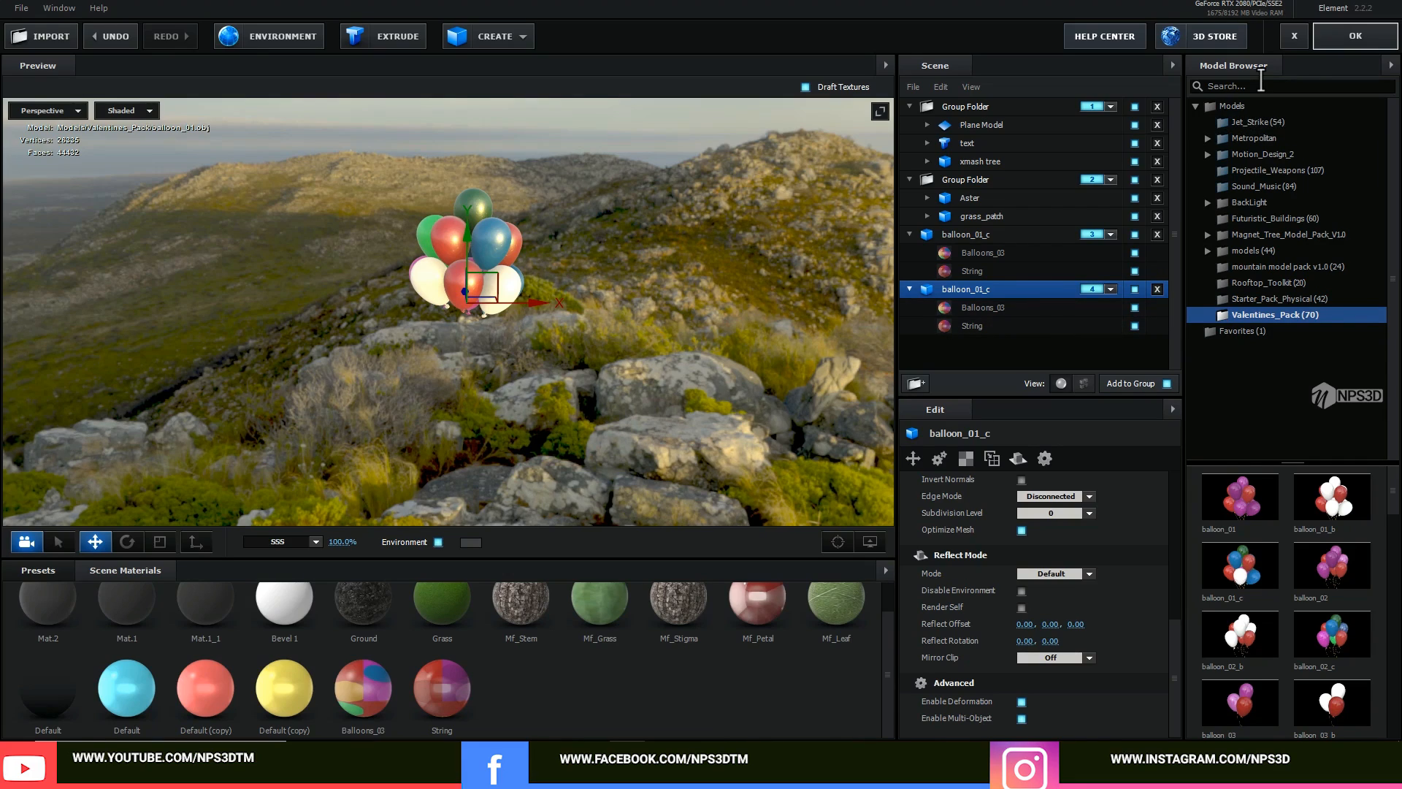
Collapse both balloon models in the scene list and apply the scene setup to return to the composition.
left_click(910, 234)
left_click(910, 252)
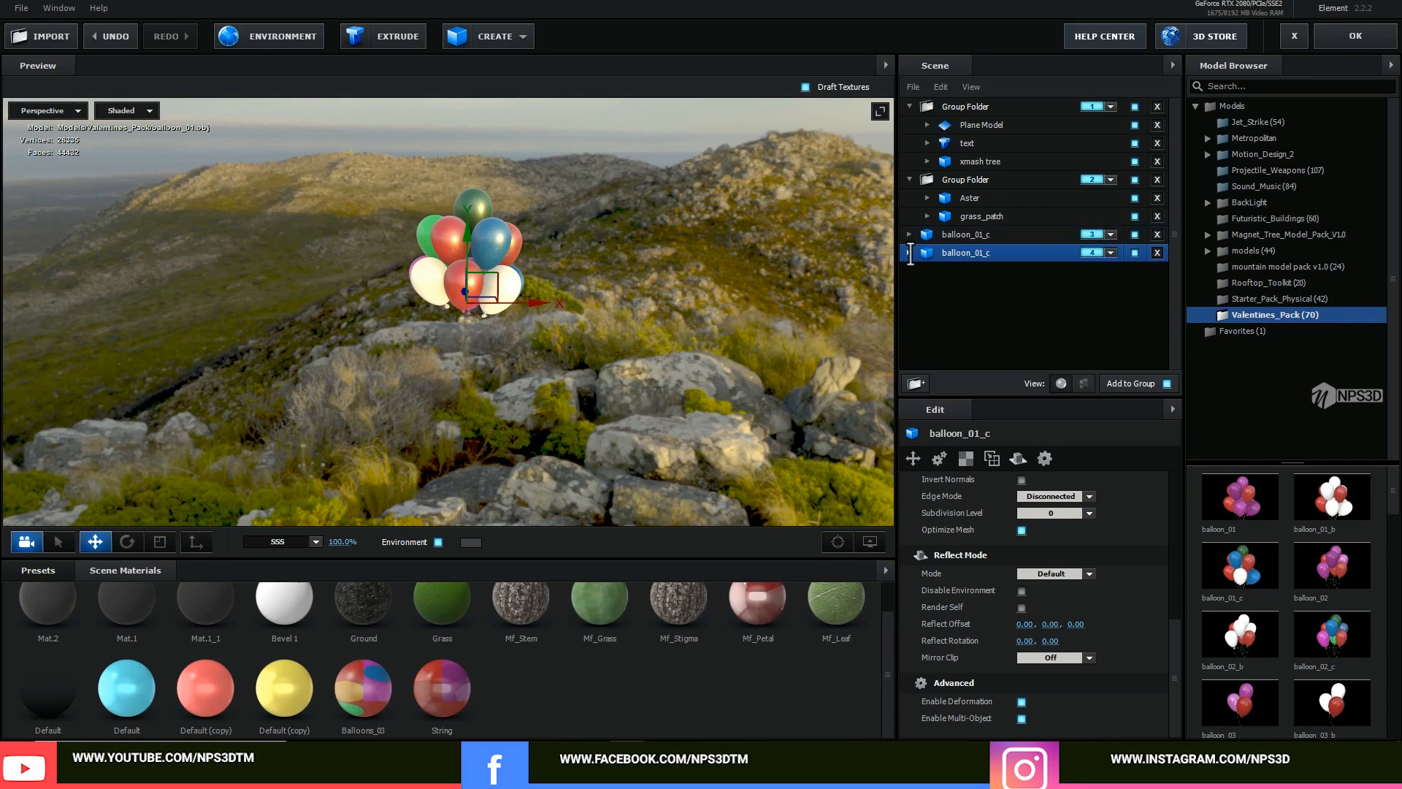
left_click(1003, 236)
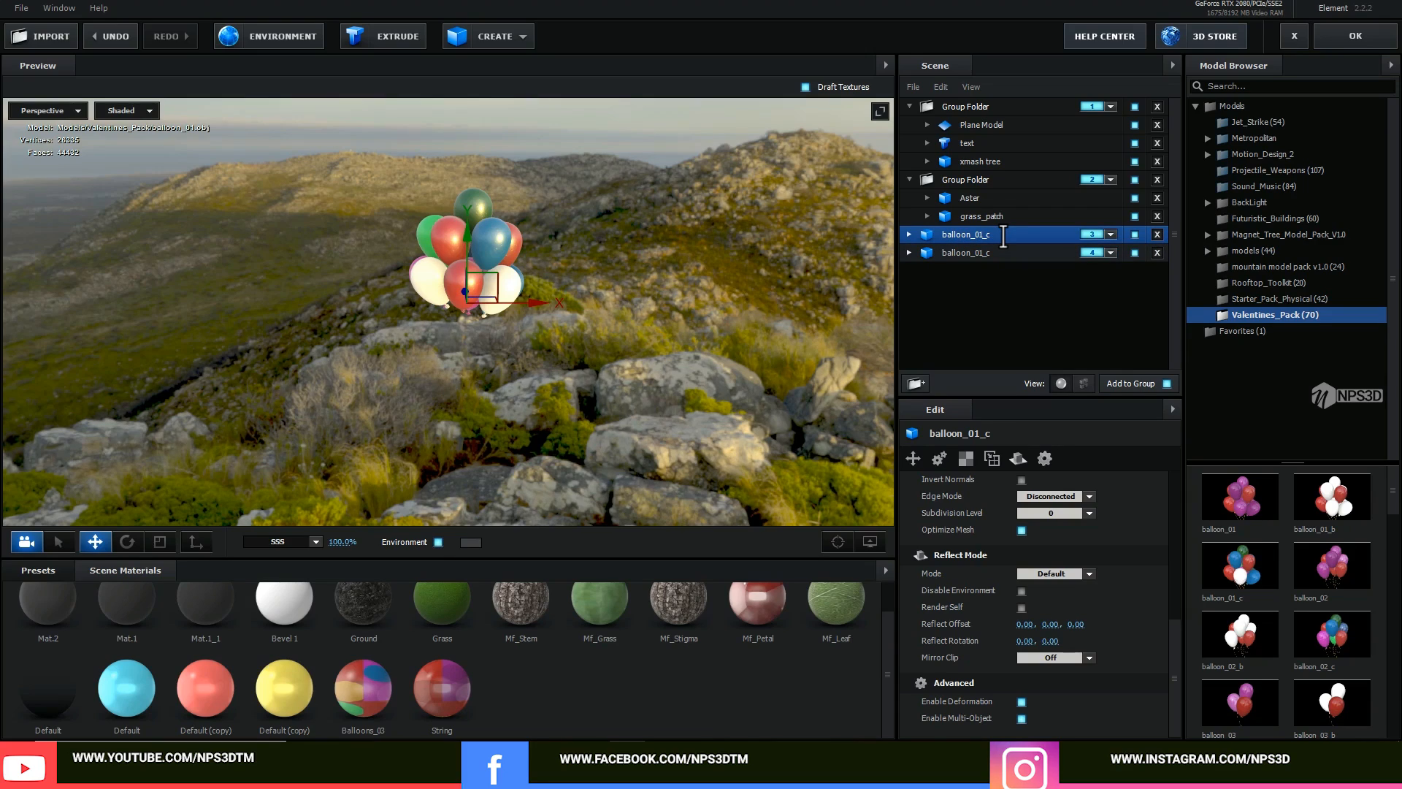
left_click(973, 254)
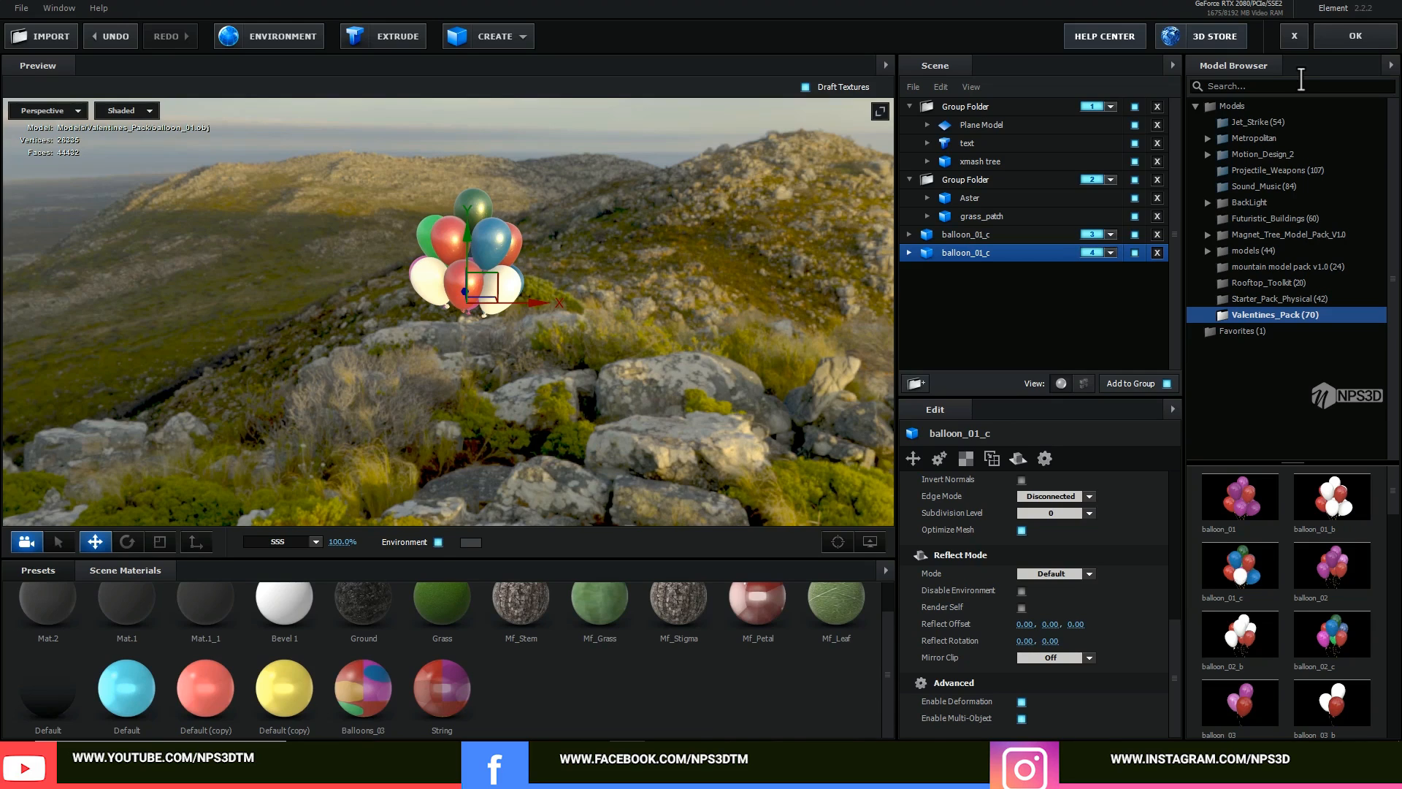
left_click(1349, 36)
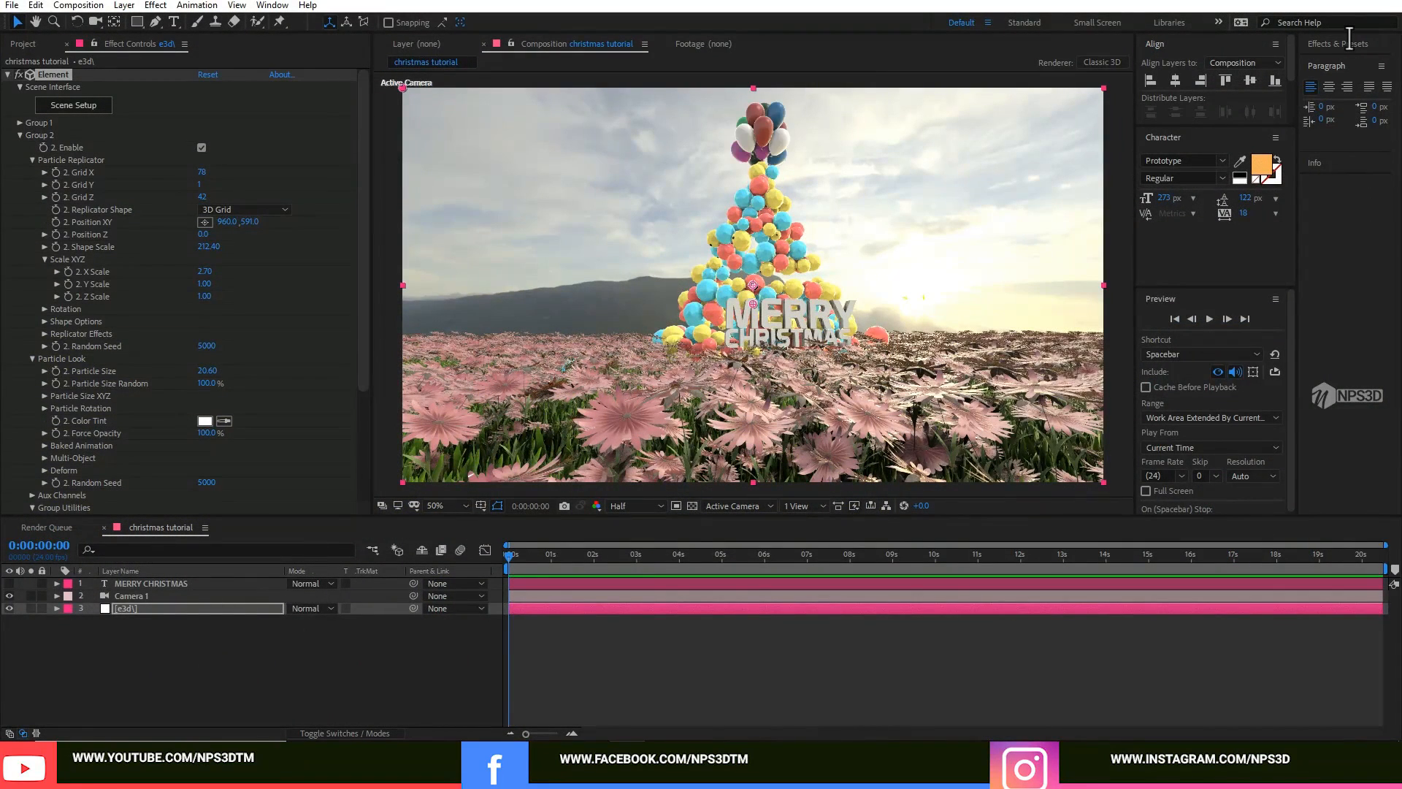
Set Group 4's particle replicator shape to 3D Grid with a Grid Y of 1.
left_click(19, 135)
left_click(20, 160)
left_click(32, 185)
left_click(218, 210)
key("Down")
key("Down")
key("Down")
key("Down")
key("Down")
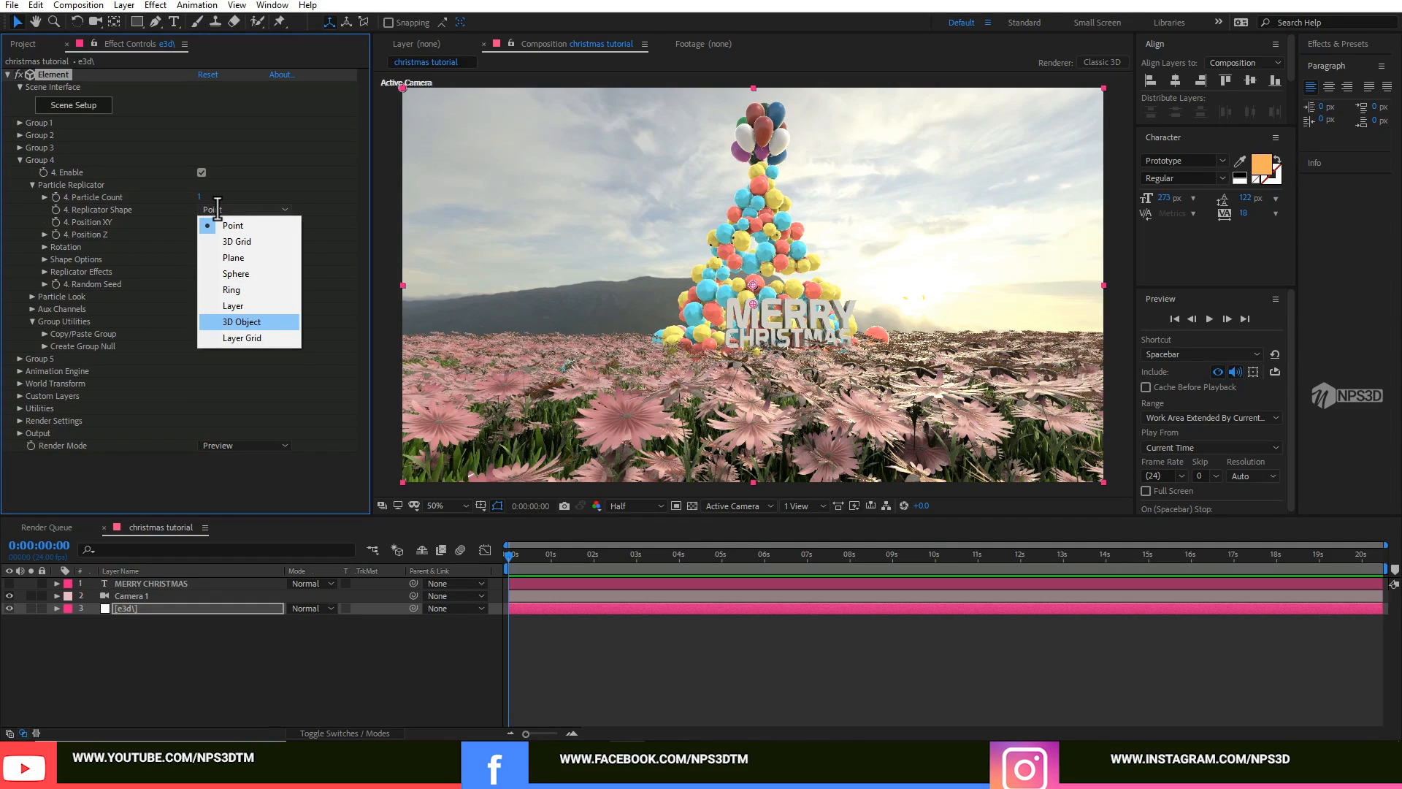
key("Up")
key("Up")
key("Up")
key("Up")
key("Up")
key("Return")
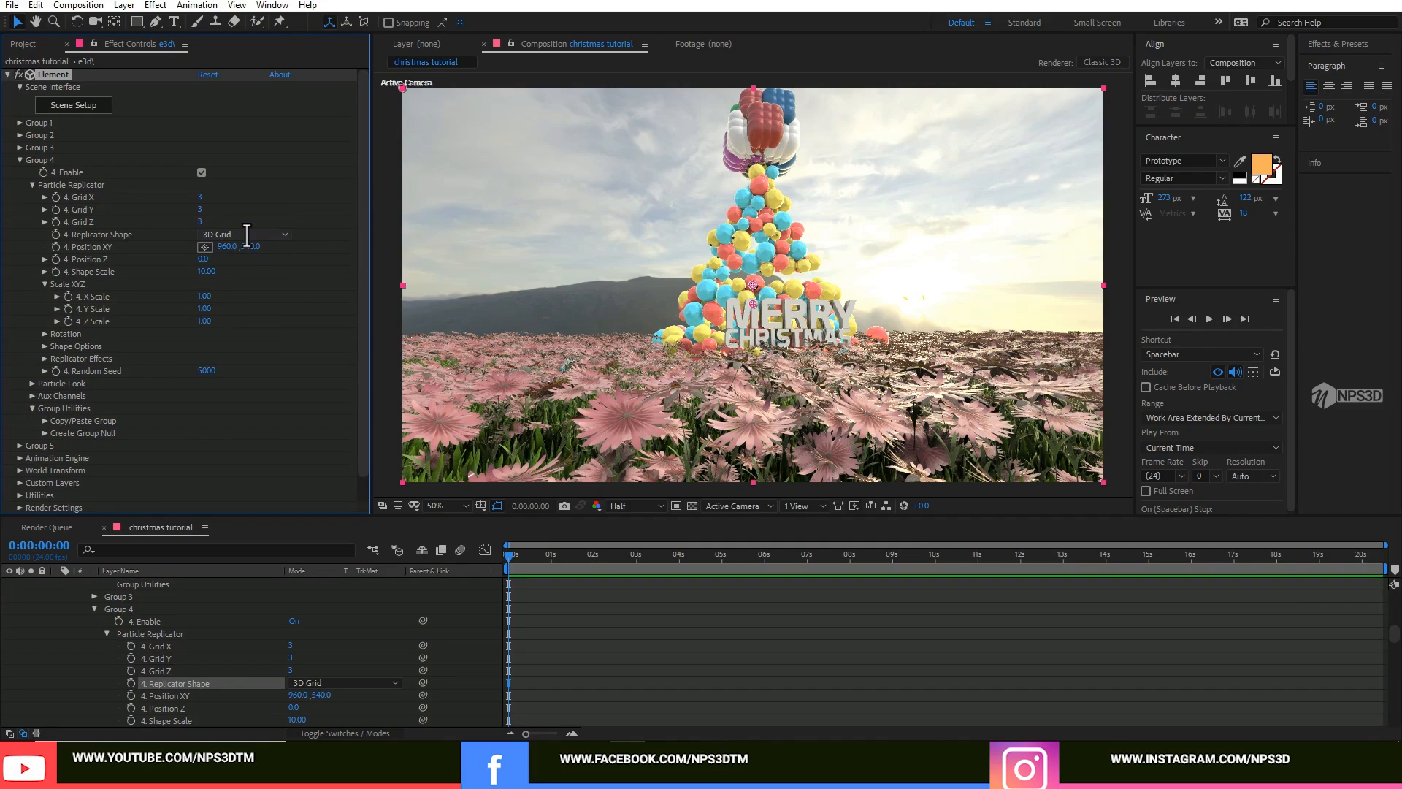
type("1")
key("Return")
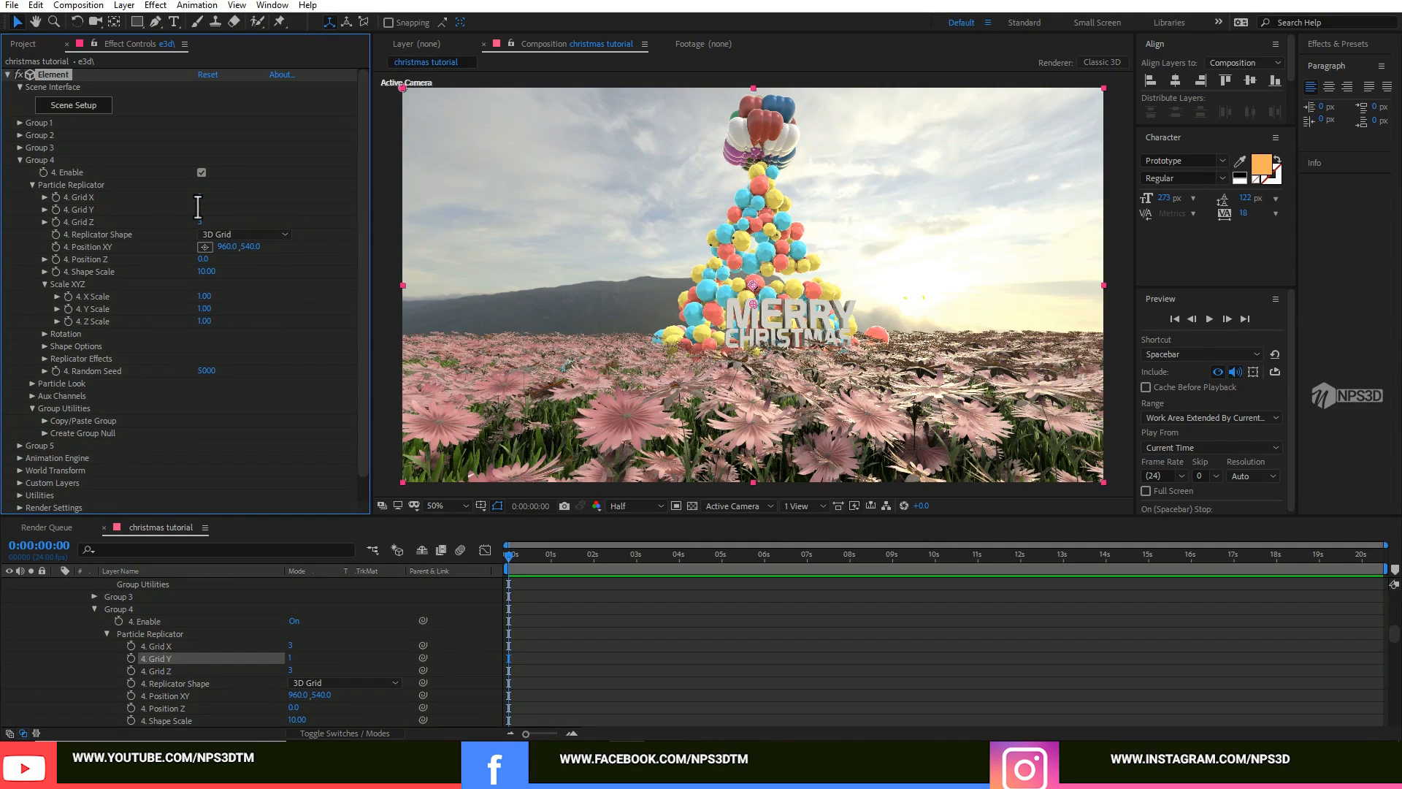
Spread the Group 4 balloon clusters apart by setting the shape scale to 500.
left_click_drag(206, 271, 660, 271)
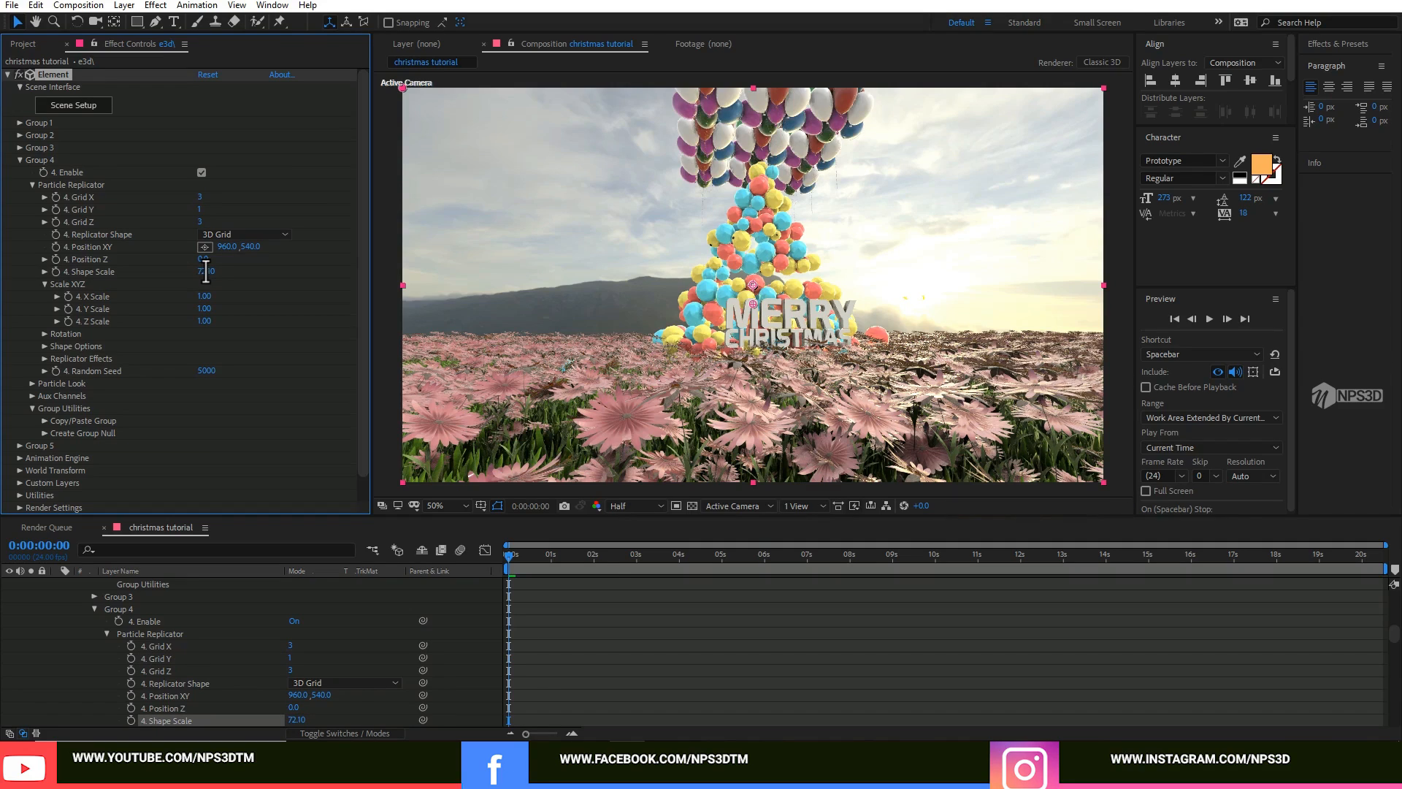
left_click(204, 265)
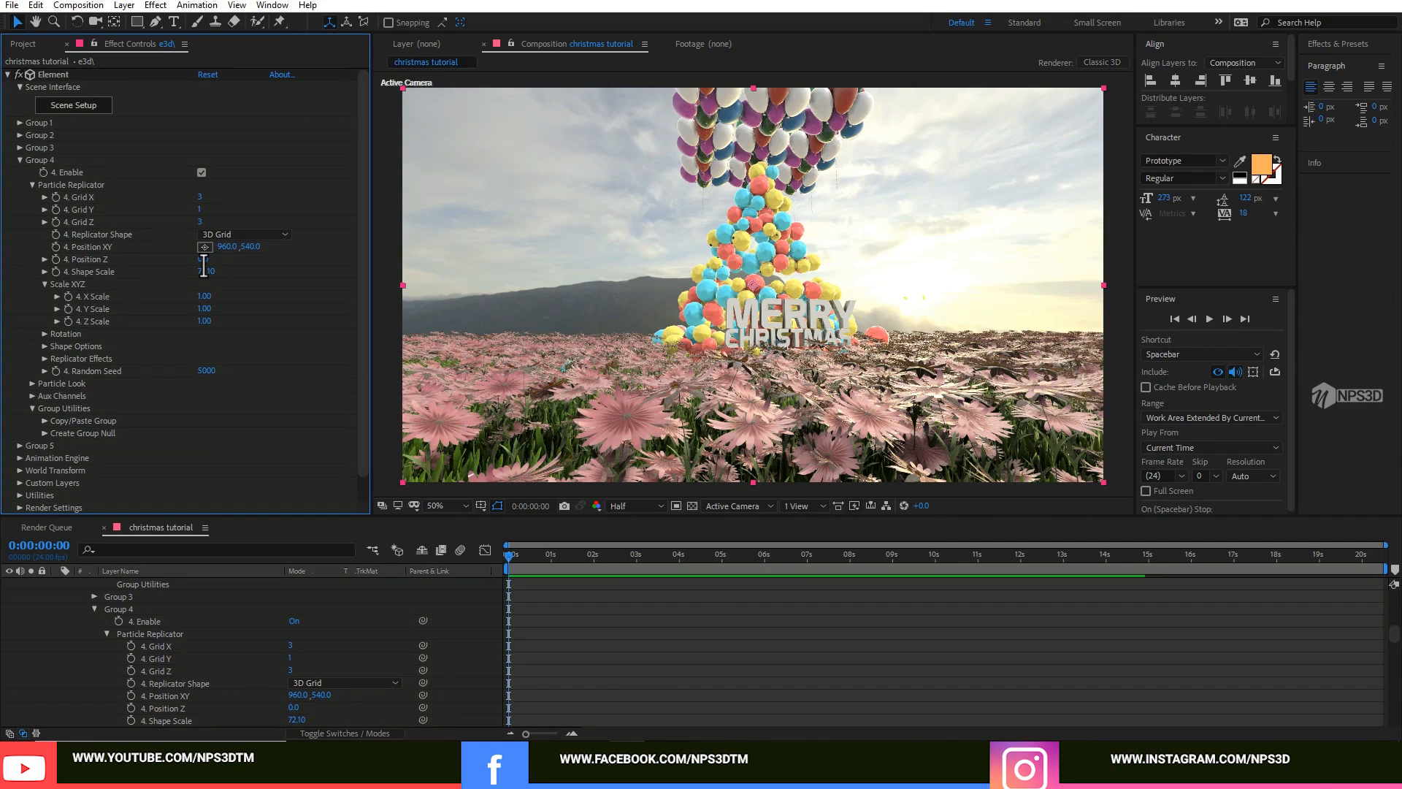
left_click(203, 271)
type("145")
key("Return")
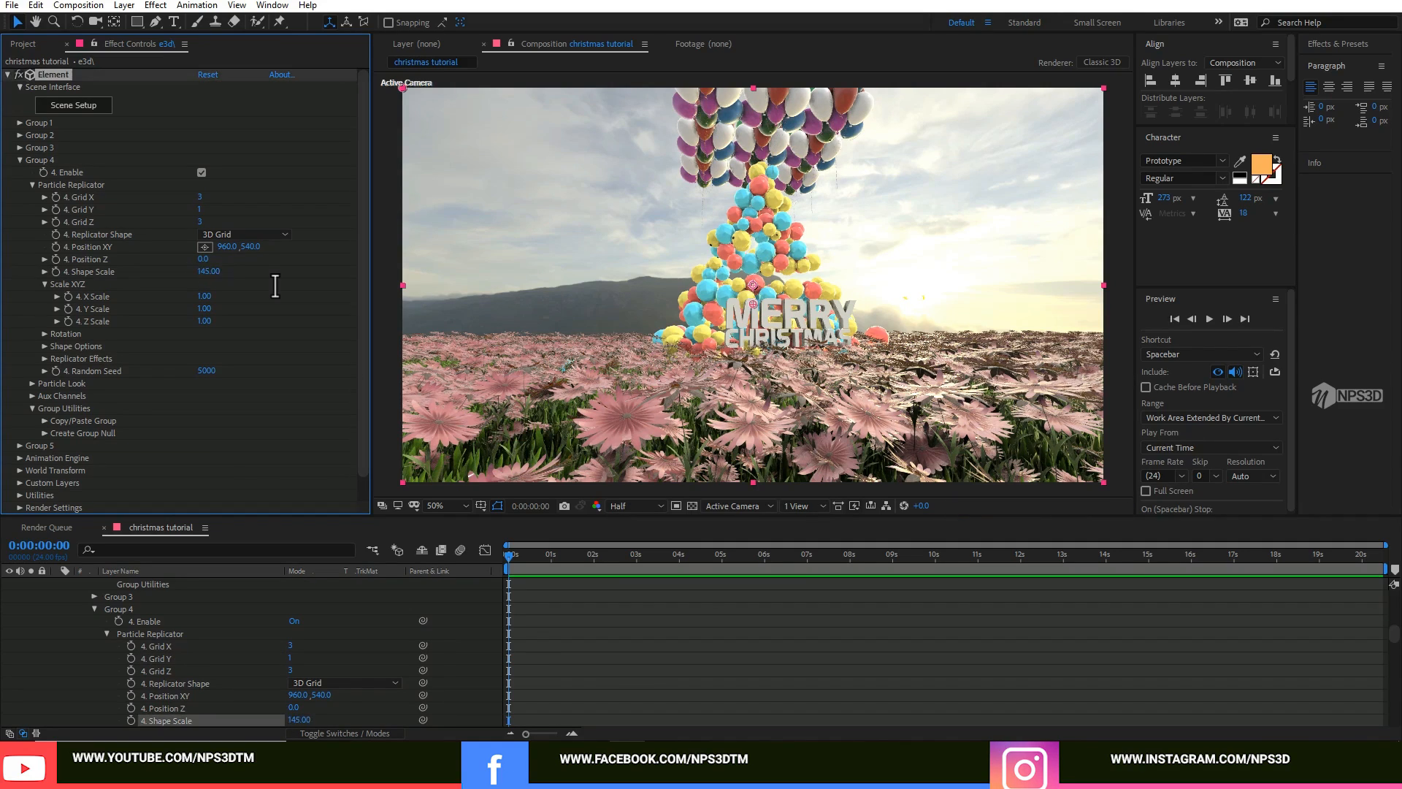
left_click(208, 272)
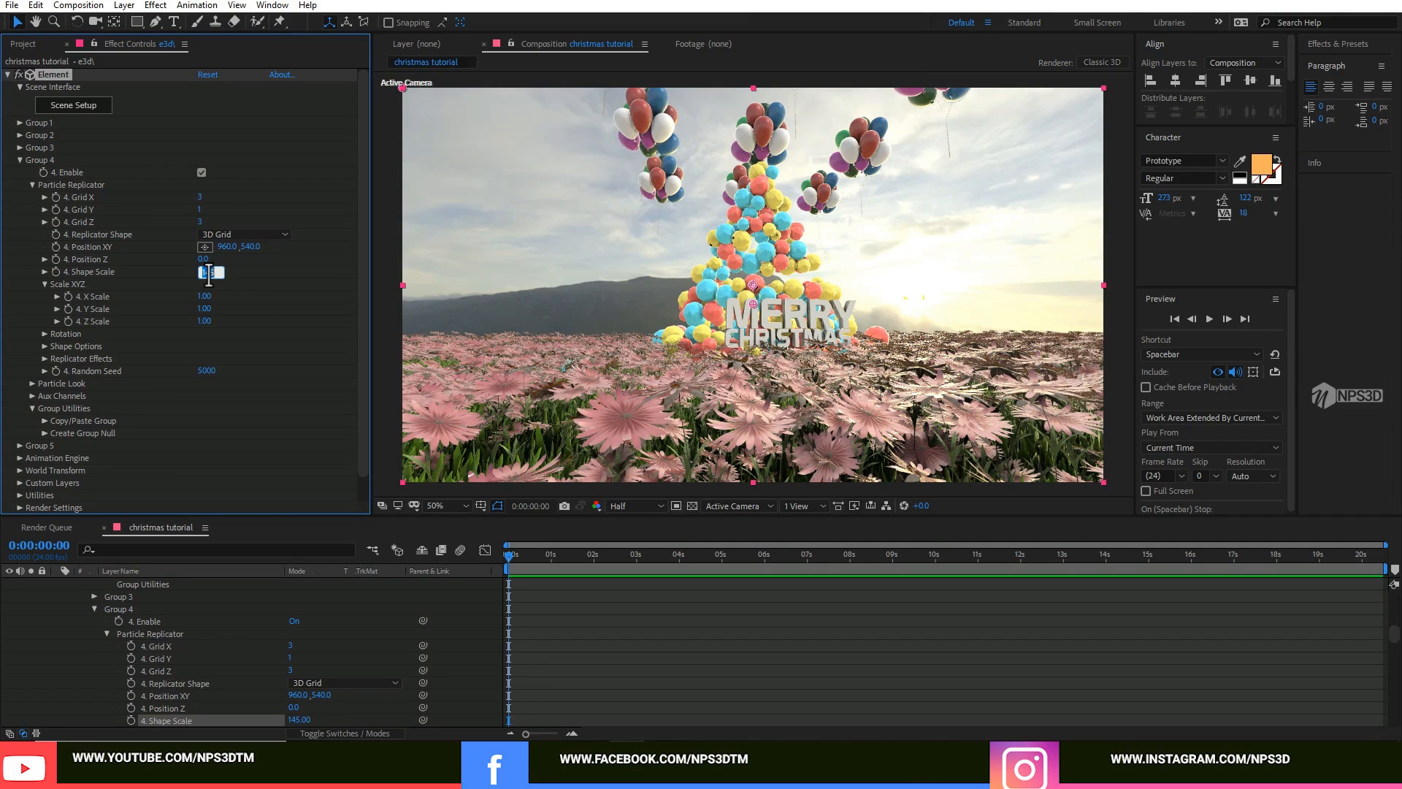
type("500")
key("Return")
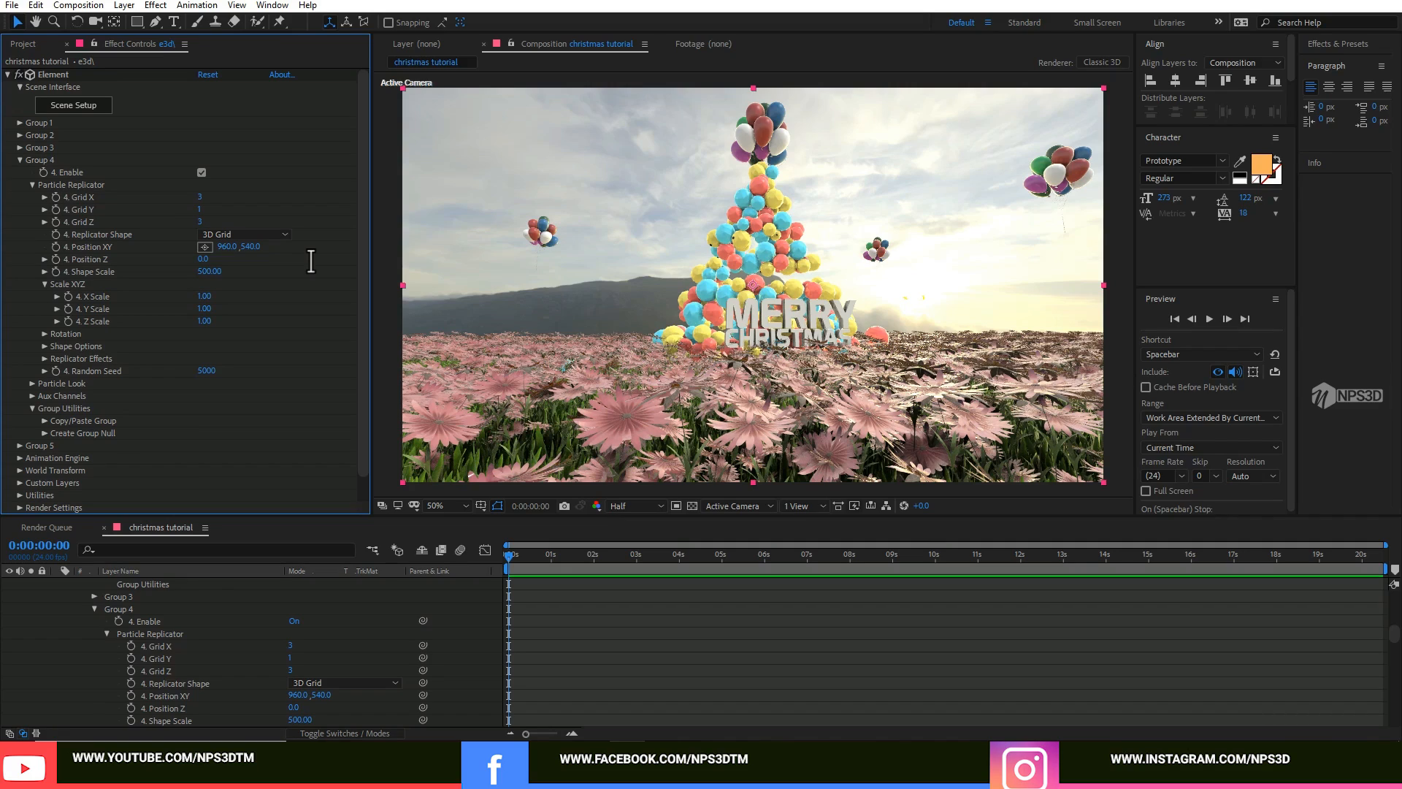
Set Group 4's particle size random to 53% in the particle look settings.
left_click(31, 382)
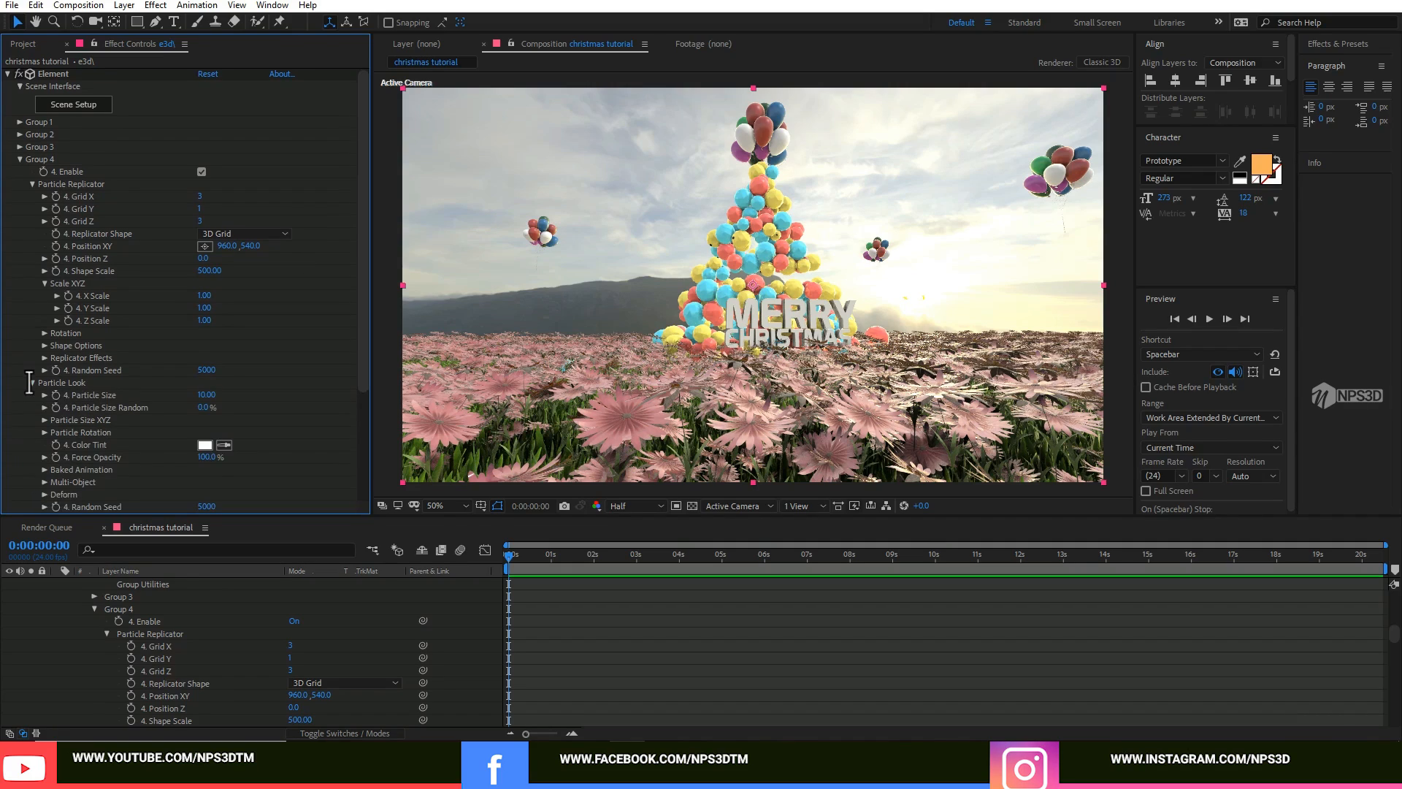
left_click_drag(201, 408, 208, 409)
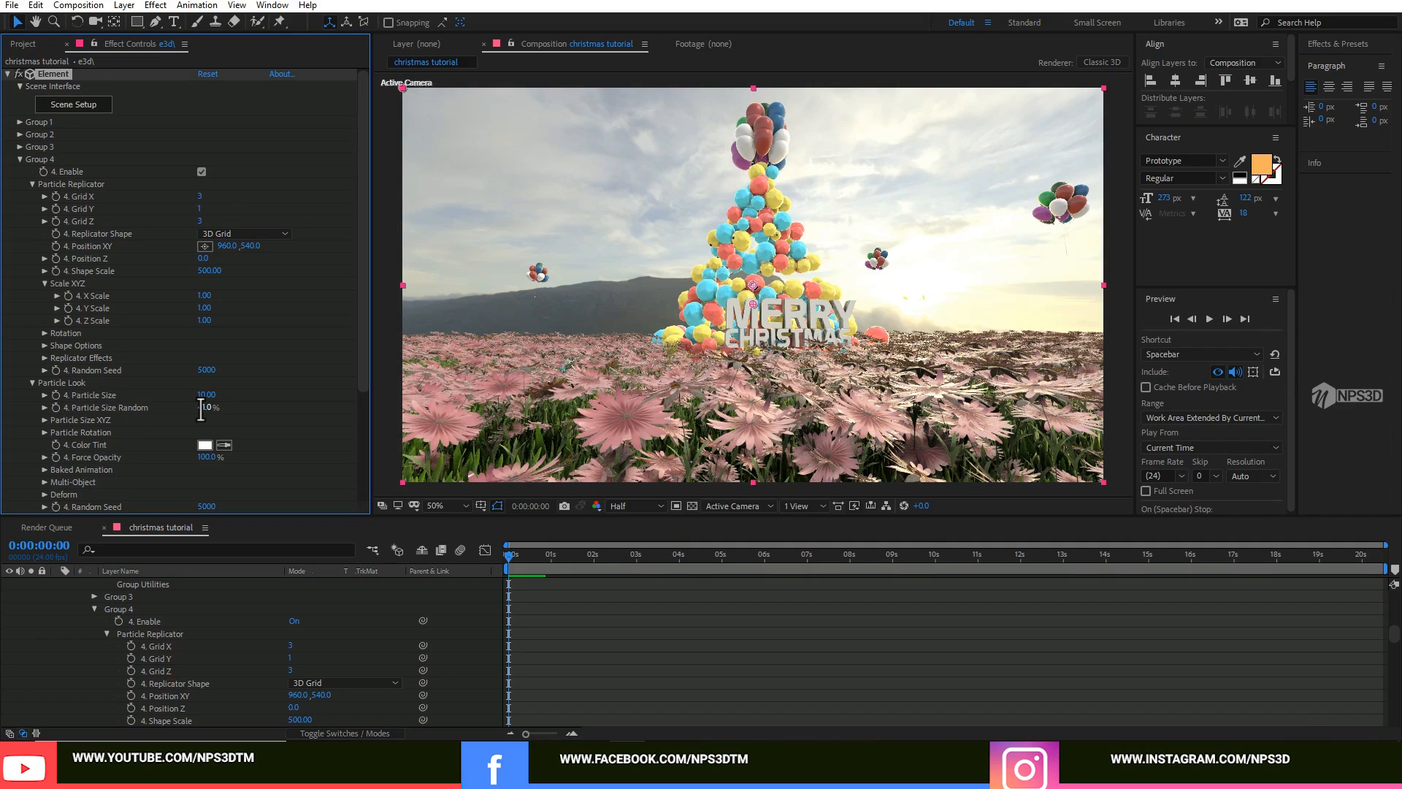
left_click_drag(205, 409, 207, 408)
scroll(205, 408, "down", 1)
scroll(204, 408, "down", 1)
Enable Multi-Object for Group 4 and scatter the individual balloons with a Scatter Multi of 123.
left_click(46, 416)
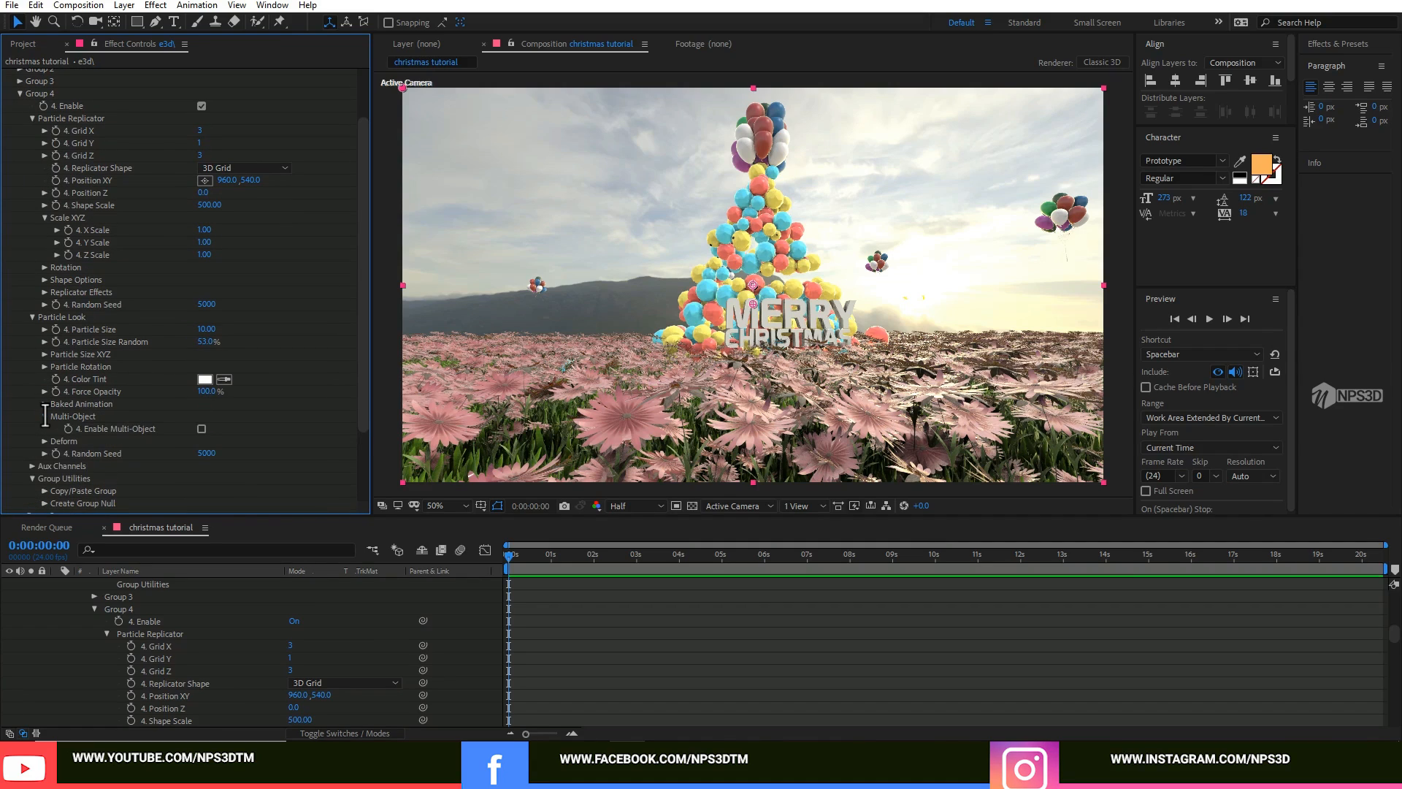
left_click(202, 428)
scroll(200, 426, "down", 6)
left_click(198, 395)
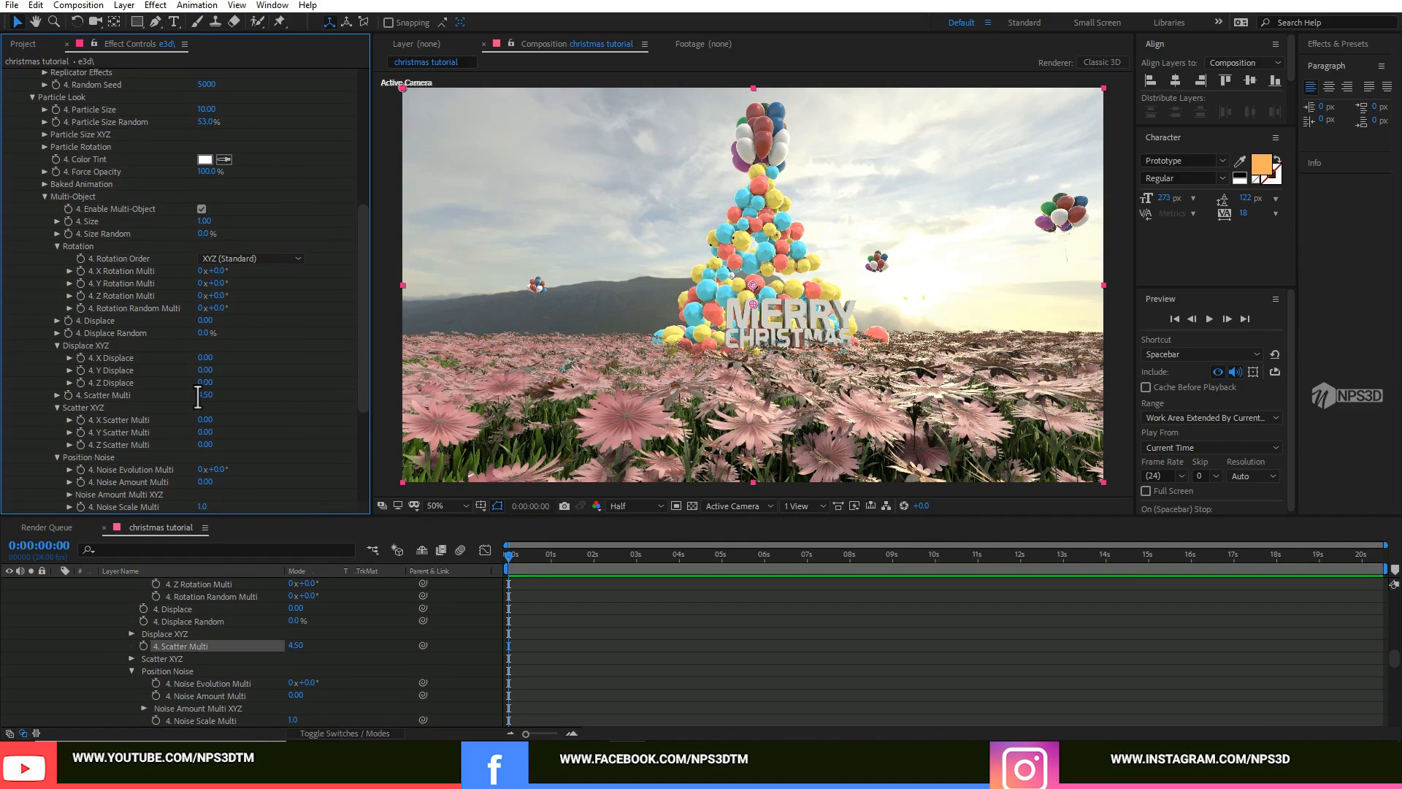
left_click_drag(198, 395, 200, 395)
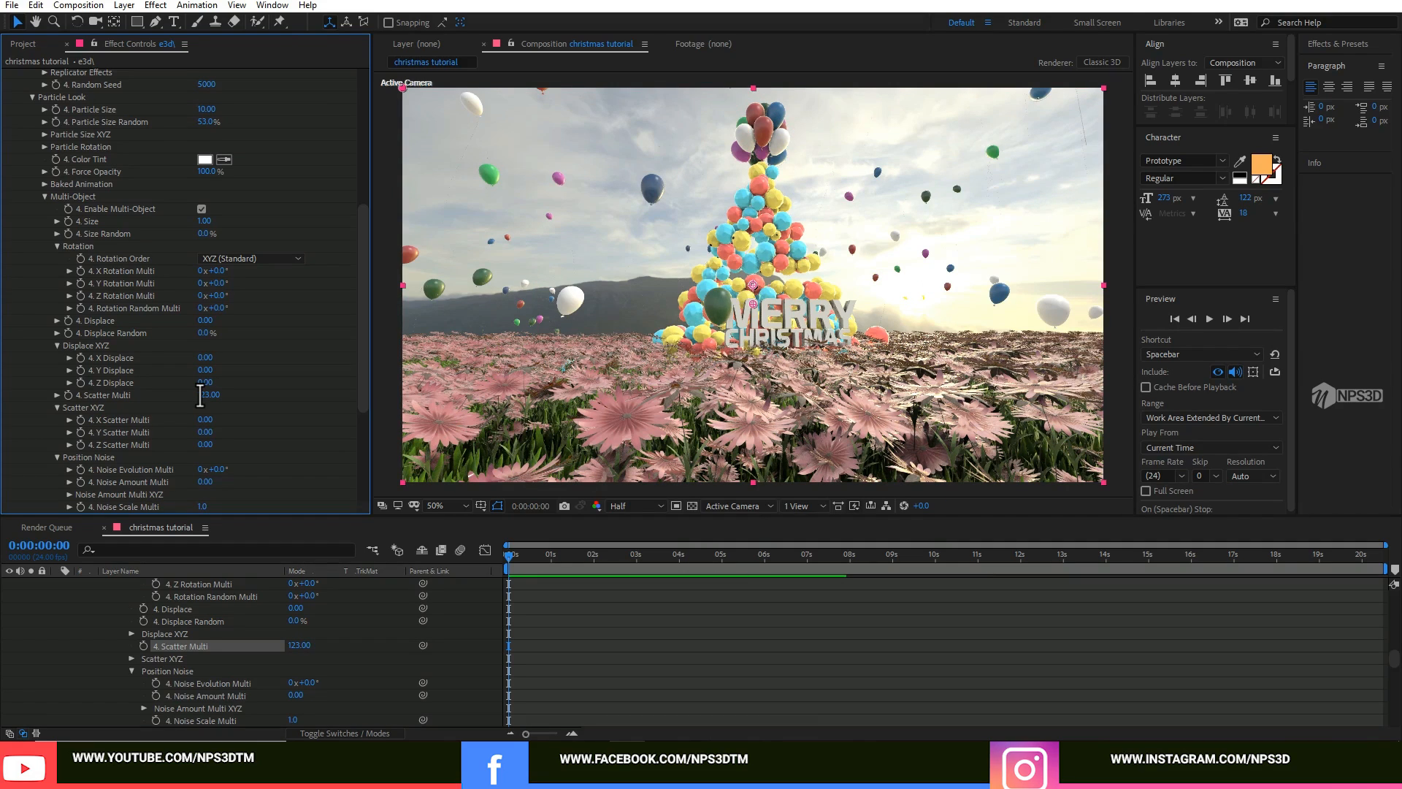
scroll(200, 395, "up", 8)
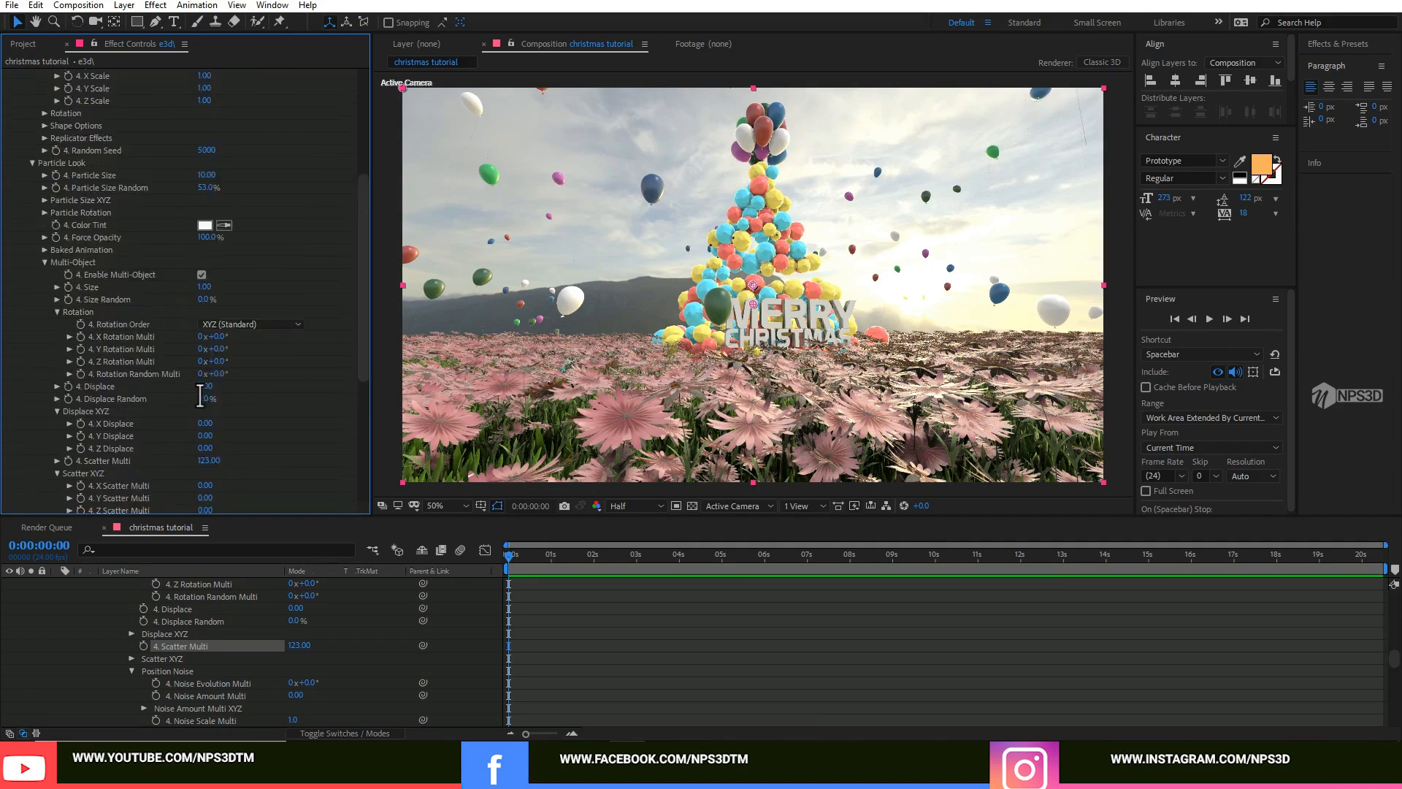
Set Group 4's Grid X and Grid Z to 5 and its Position XY to 960, -335.
left_click(196, 198)
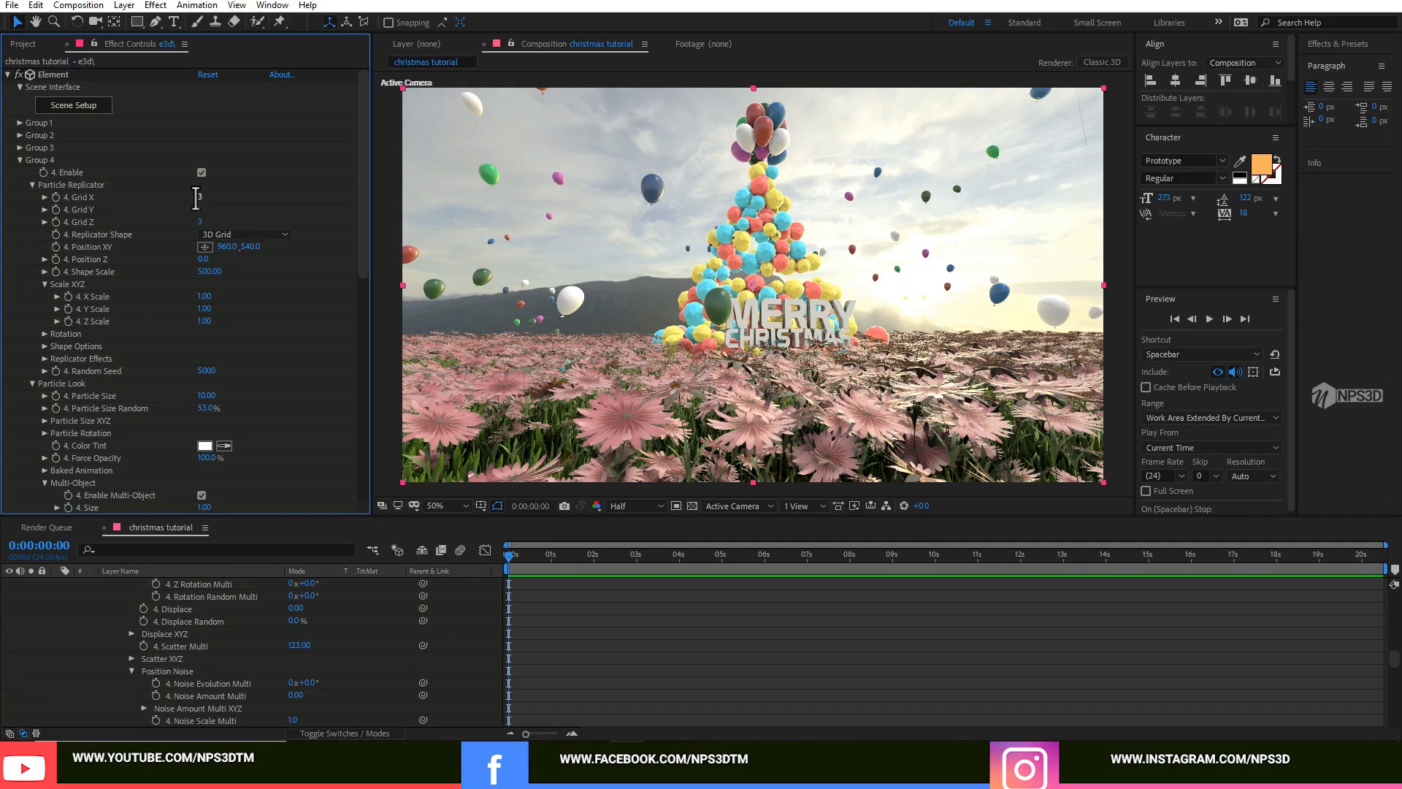
type("5")
left_click(270, 191)
left_click(200, 222)
type("5")
left_click(281, 205)
mouse_move(250, 247)
left_mouse_down()
mouse_move(167, 247)
mouse_move(250, 246)
left_mouse_up()
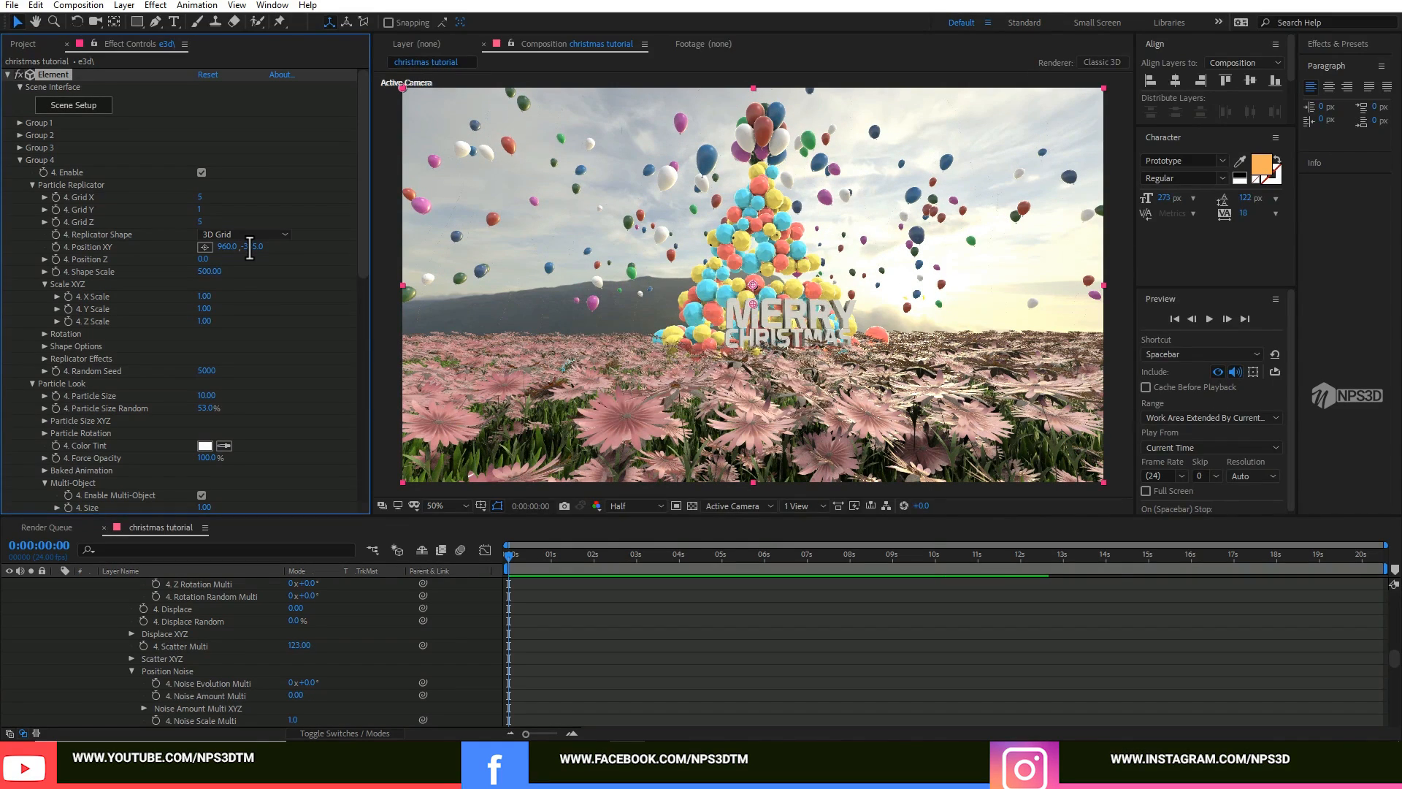
left_click(20, 160)
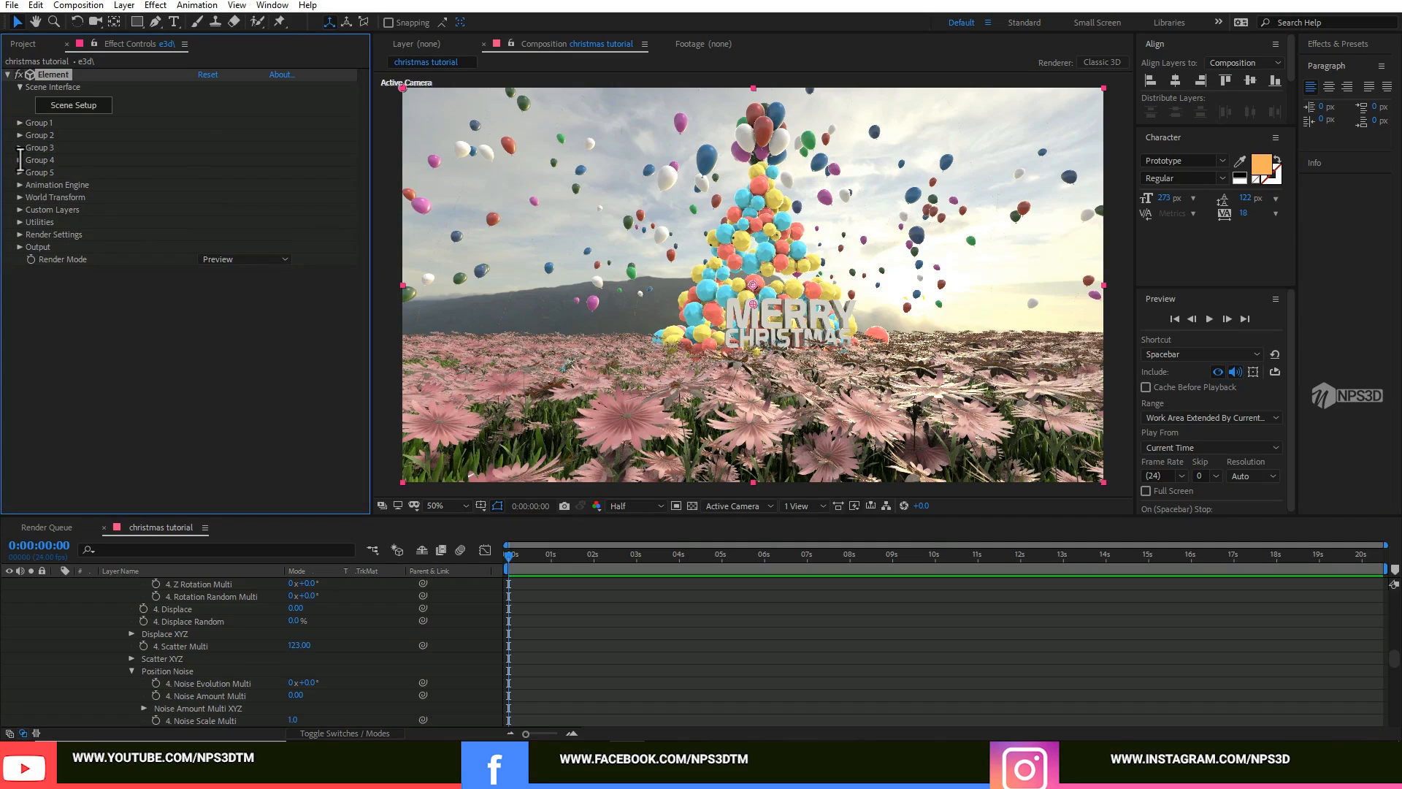
Enable fog in Element's render settings.
left_click(20, 235)
scroll(17, 233, "down", 3)
scroll(18, 233, "up", 1)
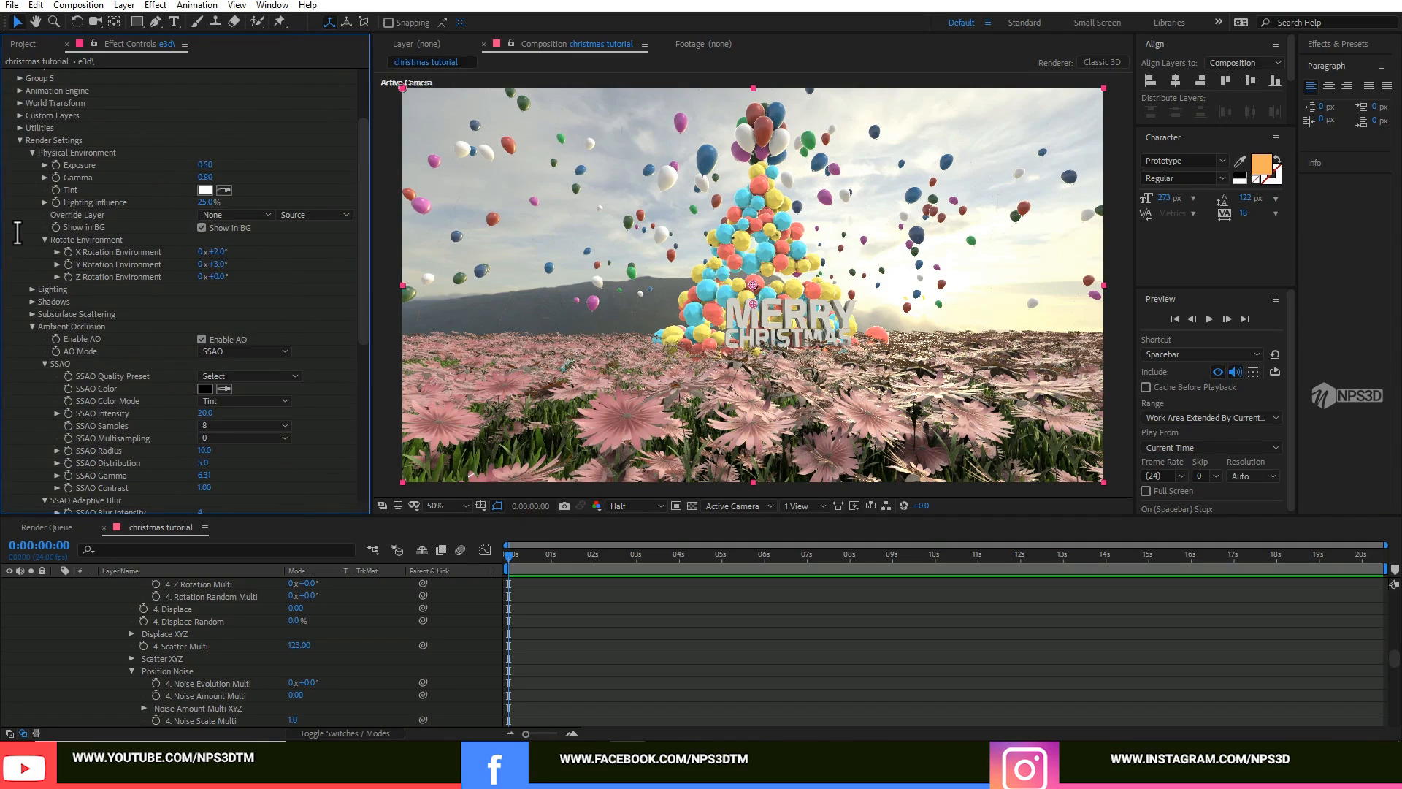
left_click(32, 153)
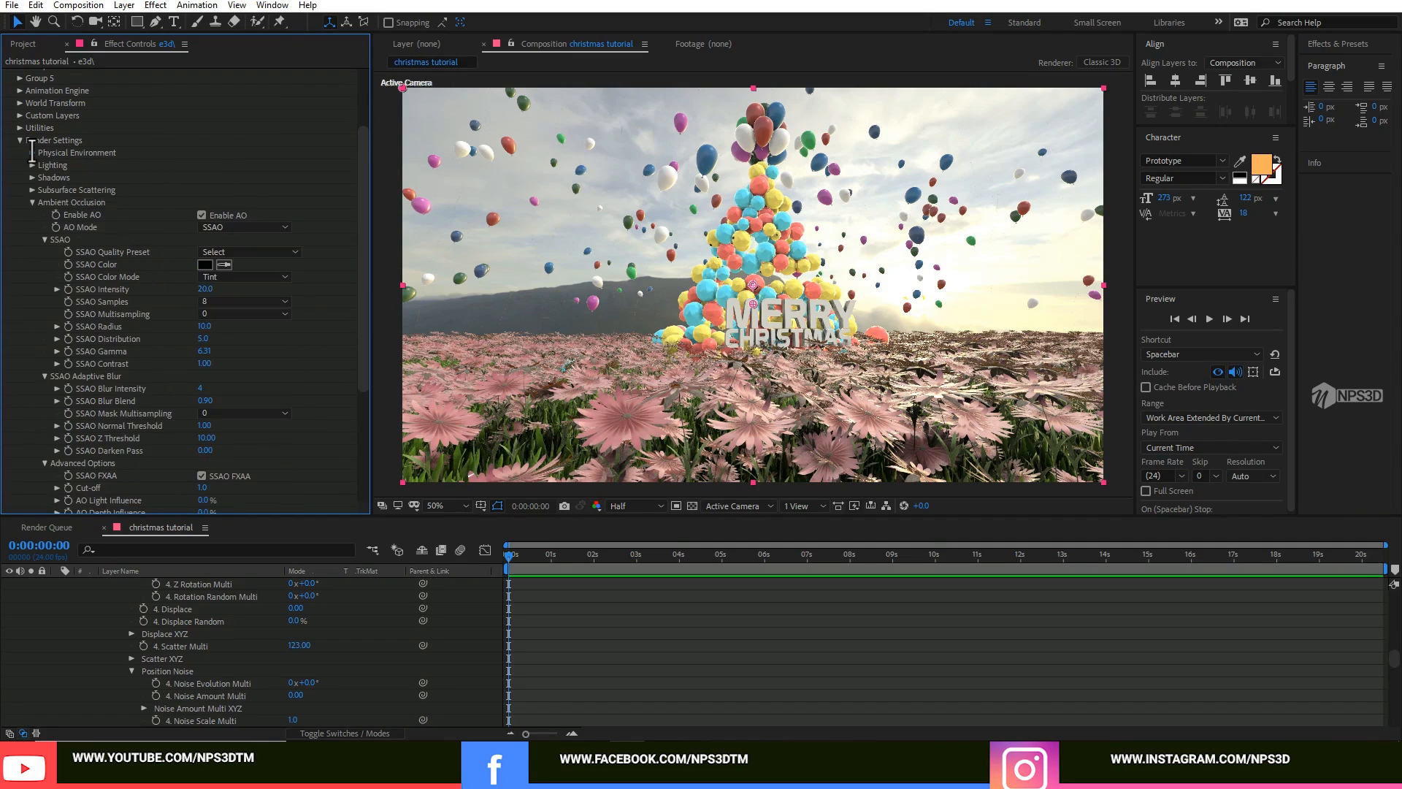
left_click(27, 202)
left_click(33, 334)
left_click(202, 347)
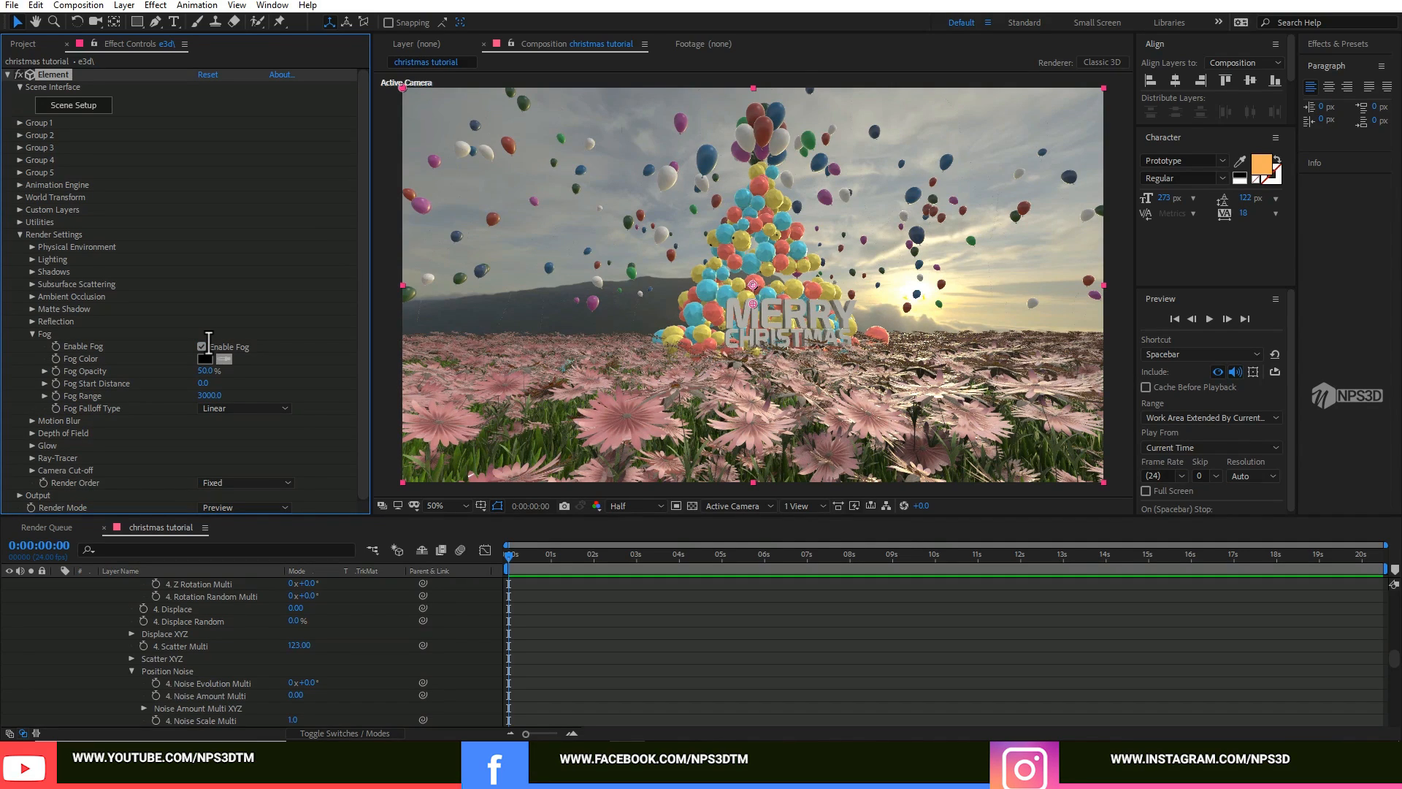
Sample the fog color from the bright sky, set fog opacity to 10% and range to 70, and tune the start distance to about 2600.
left_click(218, 360)
left_click(860, 260)
left_click_drag(203, 395, 292, 386)
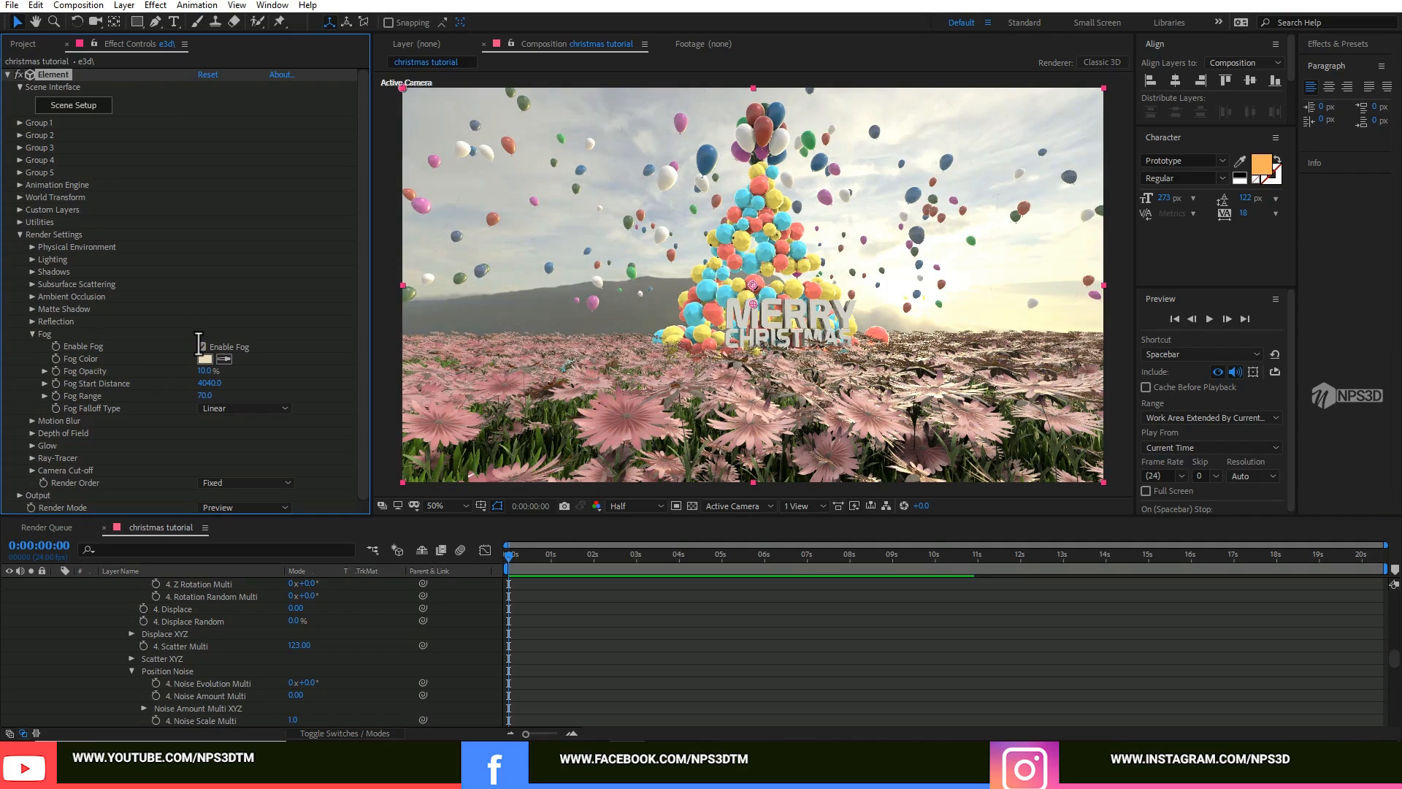
left_click_drag(207, 382, 175, 385)
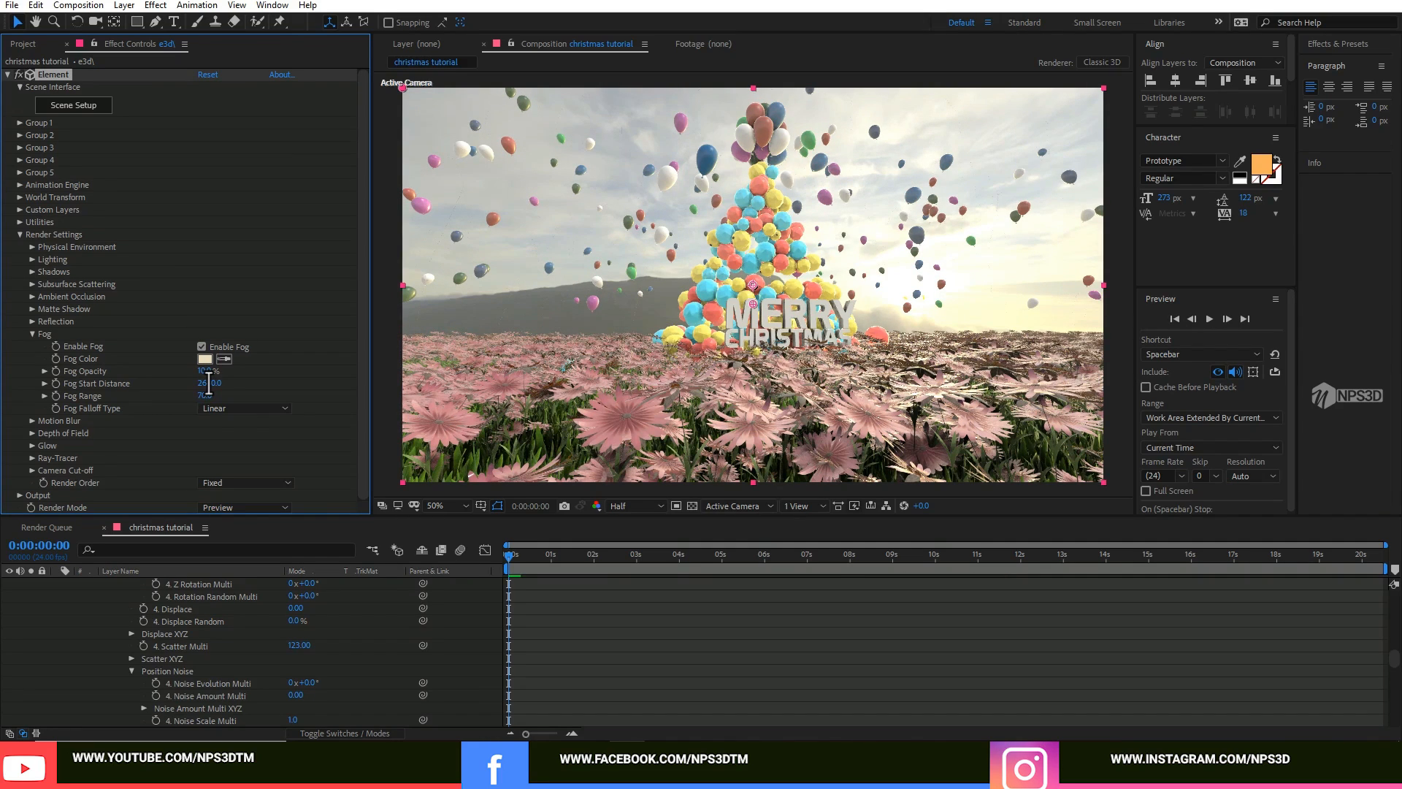
left_click(30, 333)
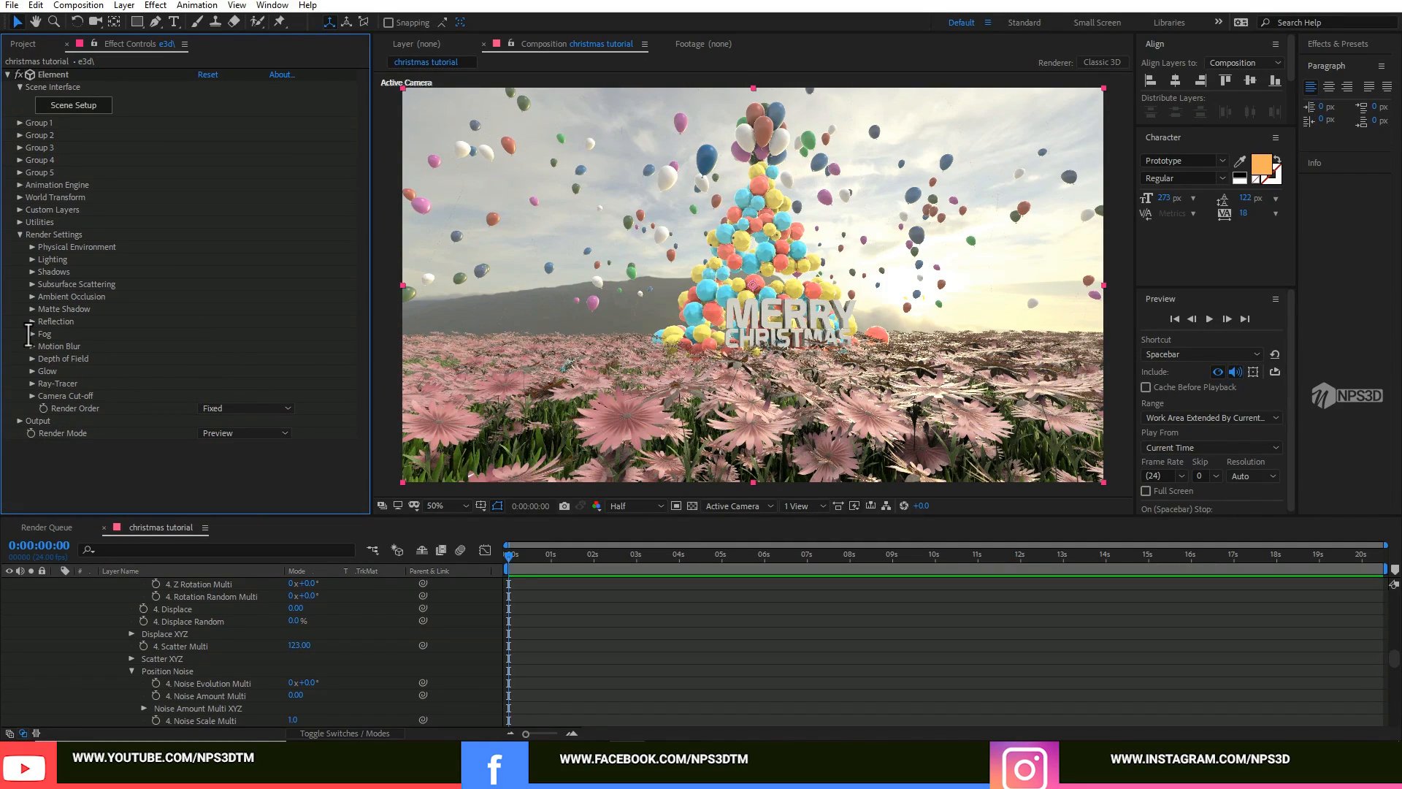
Add a null object to the composition, make it a 3D layer and parent Camera 1 to it.
scroll(248, 650, "up", 14)
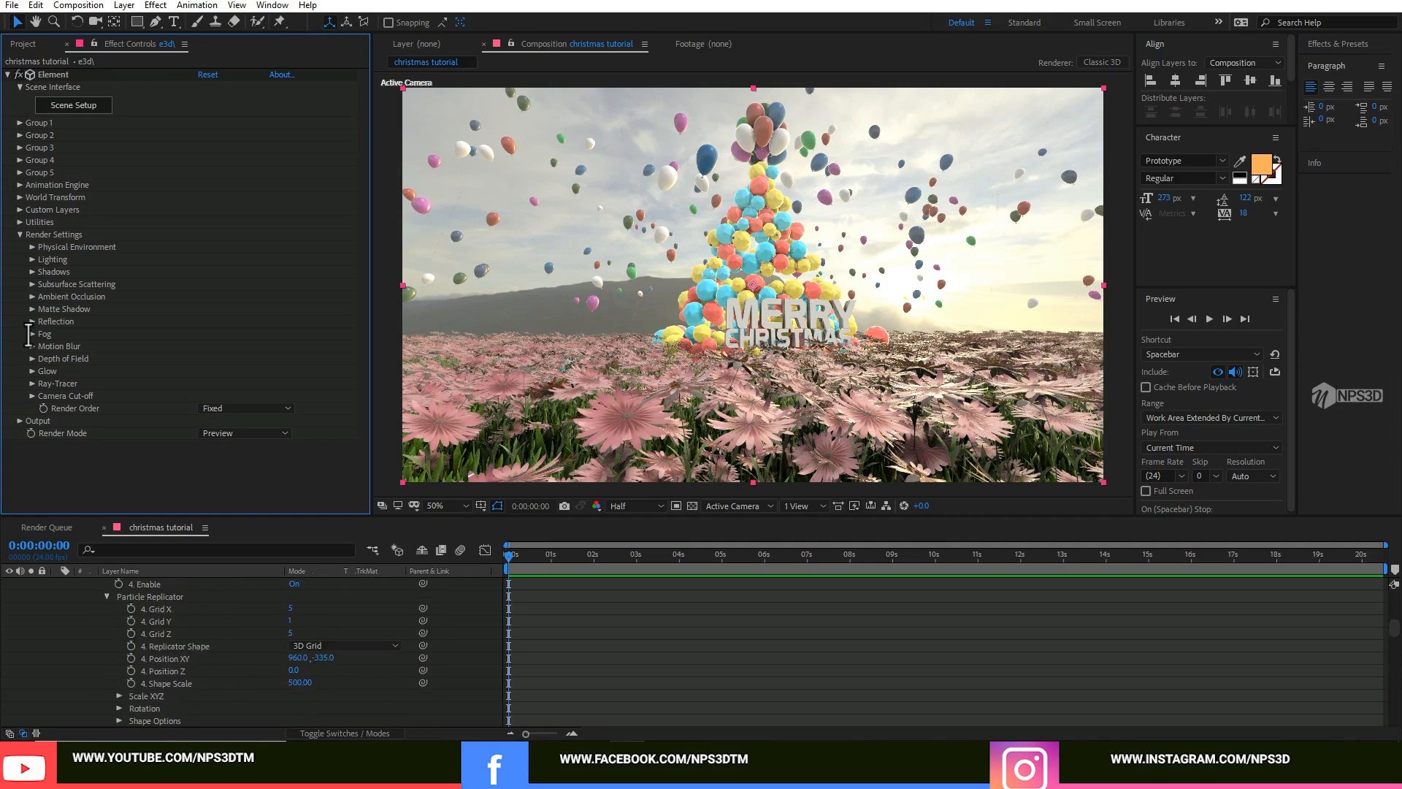
left_click(57, 608)
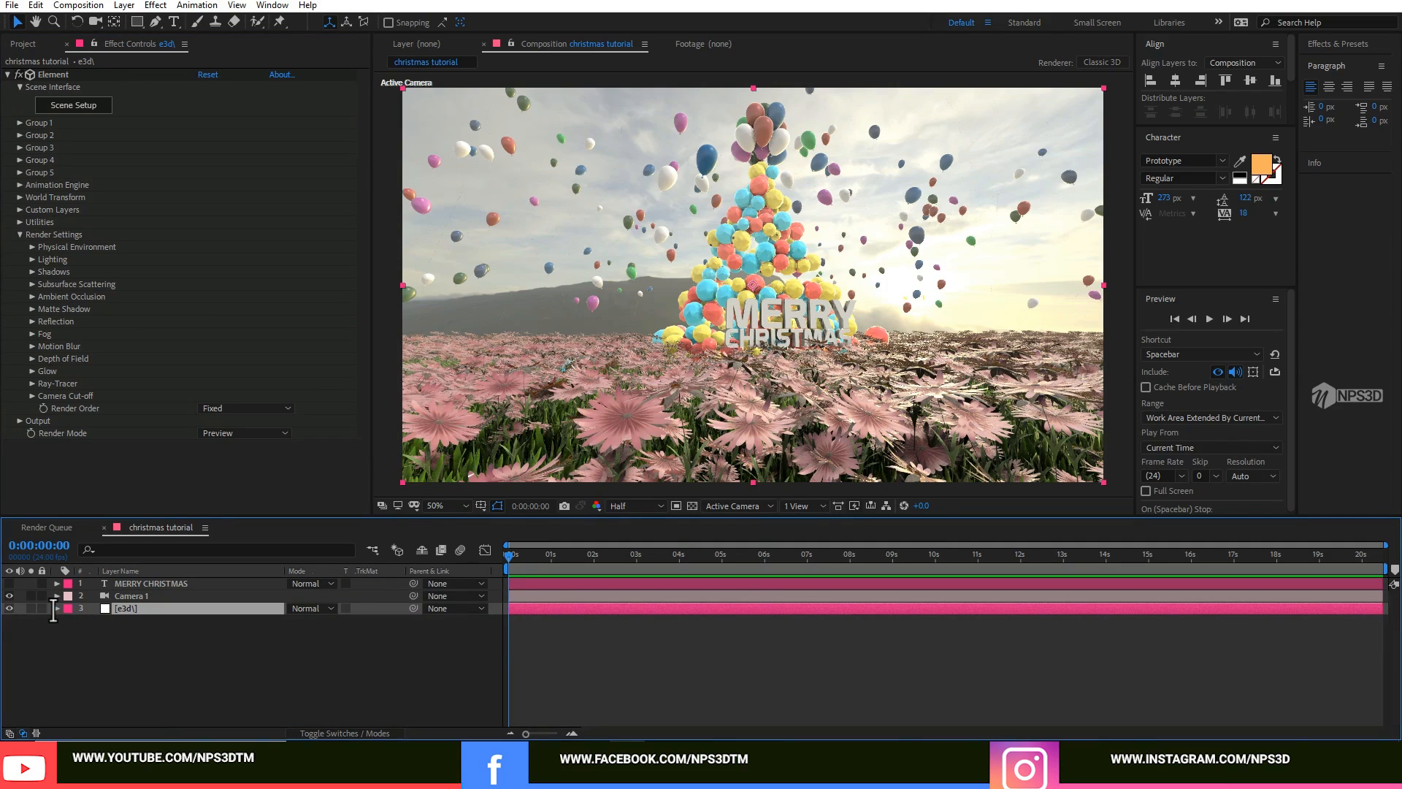
right_click(122, 669)
mouse_move(185, 501)
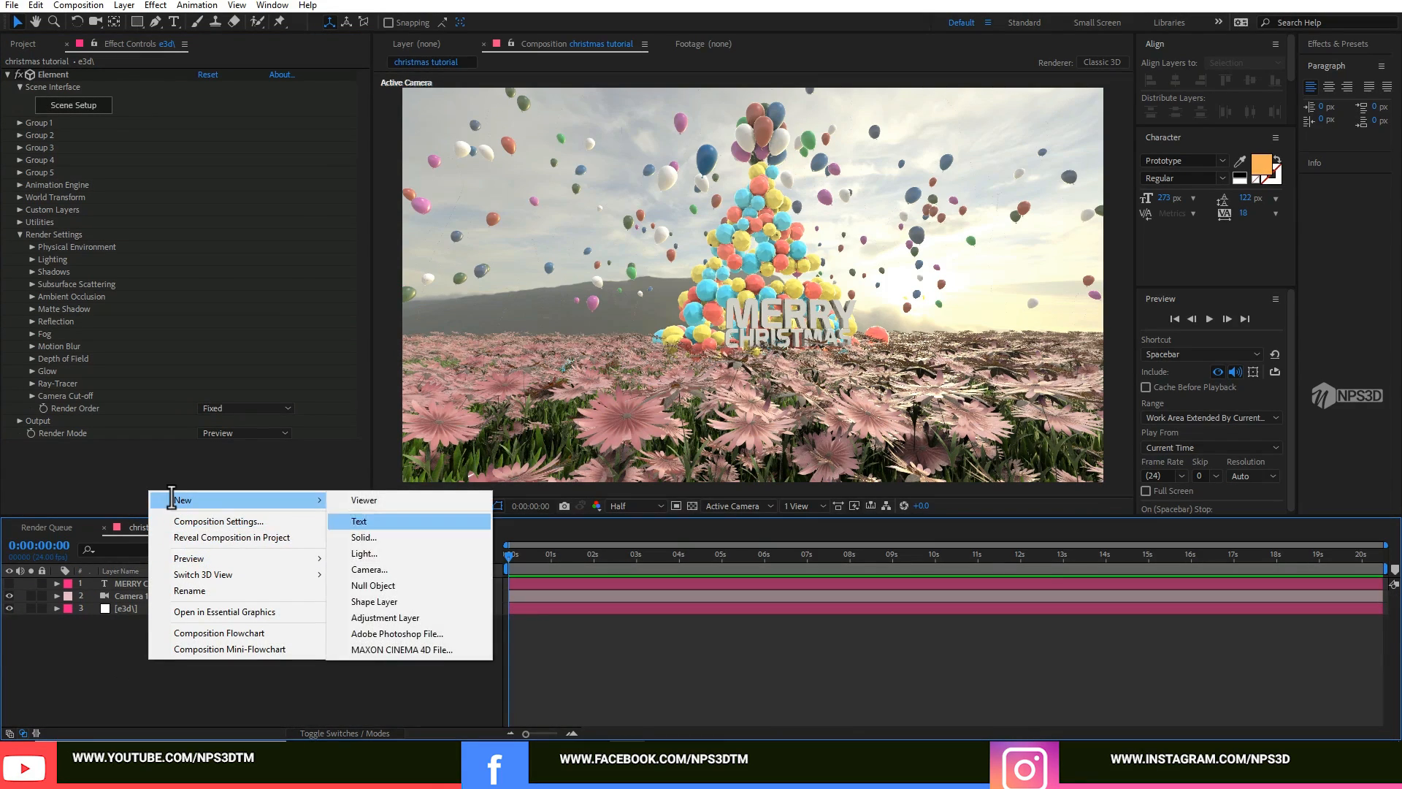
left_click(385, 582)
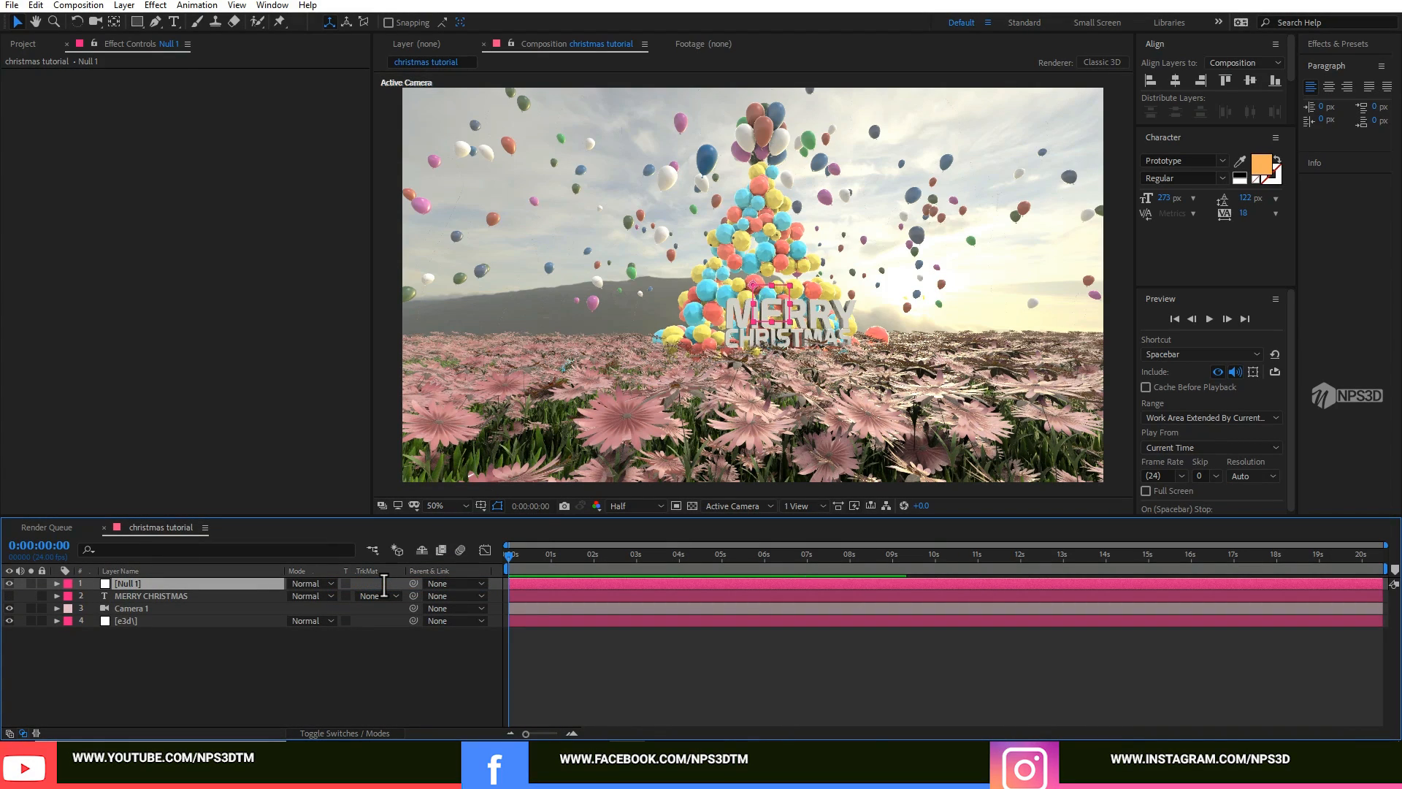
key("F4")
left_click(369, 583)
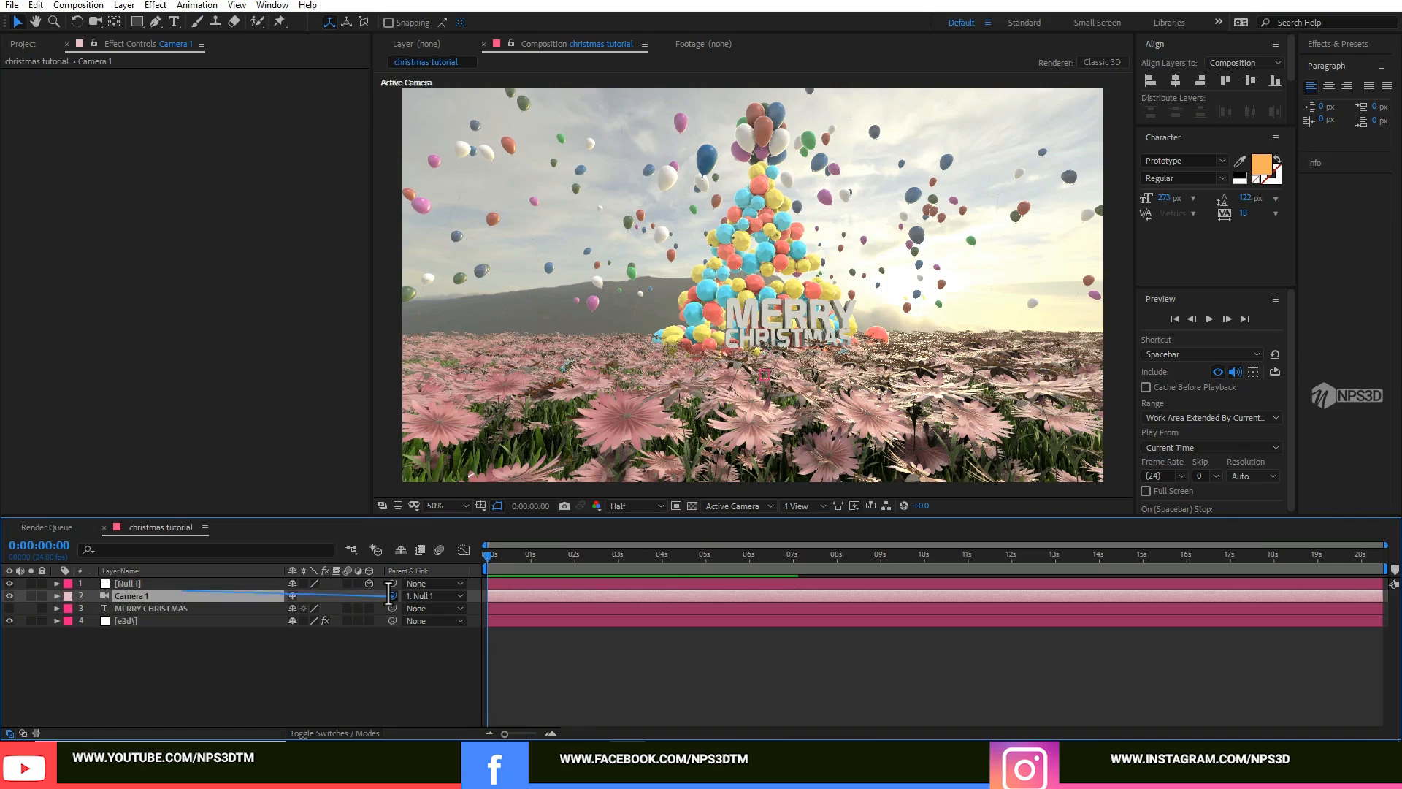
Reveal the Position property of the null layer.
left_click(174, 583)
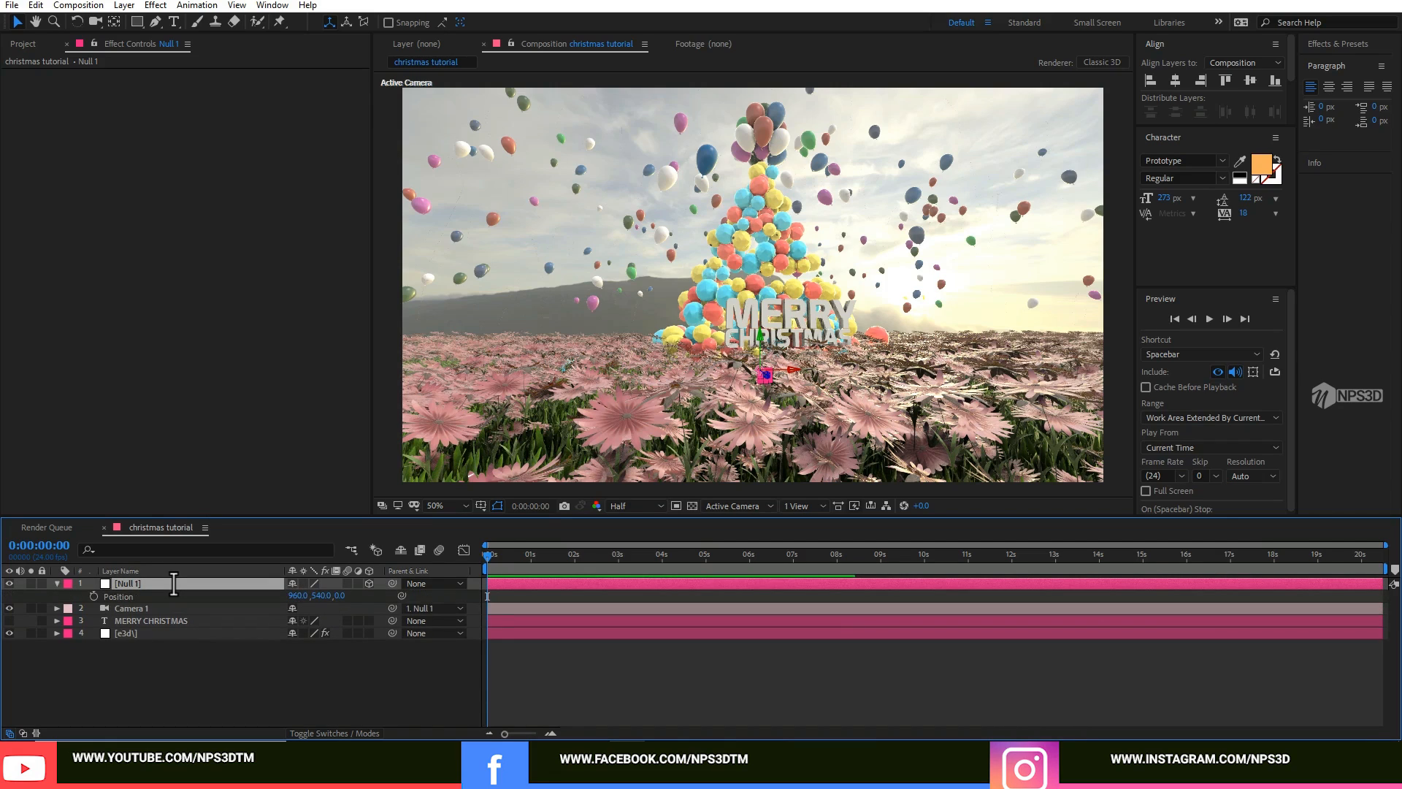
Start Position keyframing on Null 1, end the work area at about 6 seconds, and set the first-frame position to 781, 642, 244.
key("p")
left_click(93, 596)
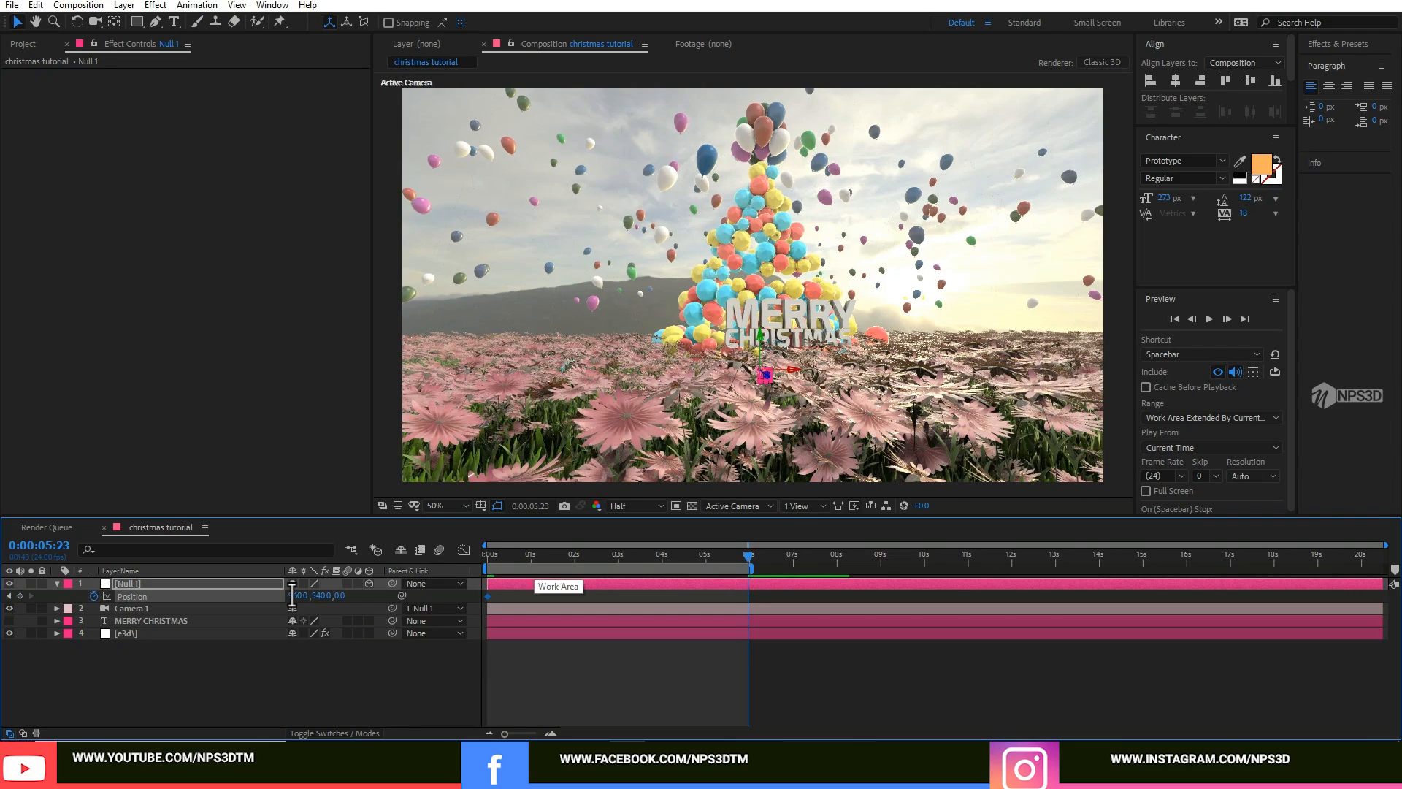
left_click(488, 556)
left_click_drag(298, 595, 334, 595)
Reveal Null 1's rotation properties and set its X Rotation to 1°.
left_click(140, 583)
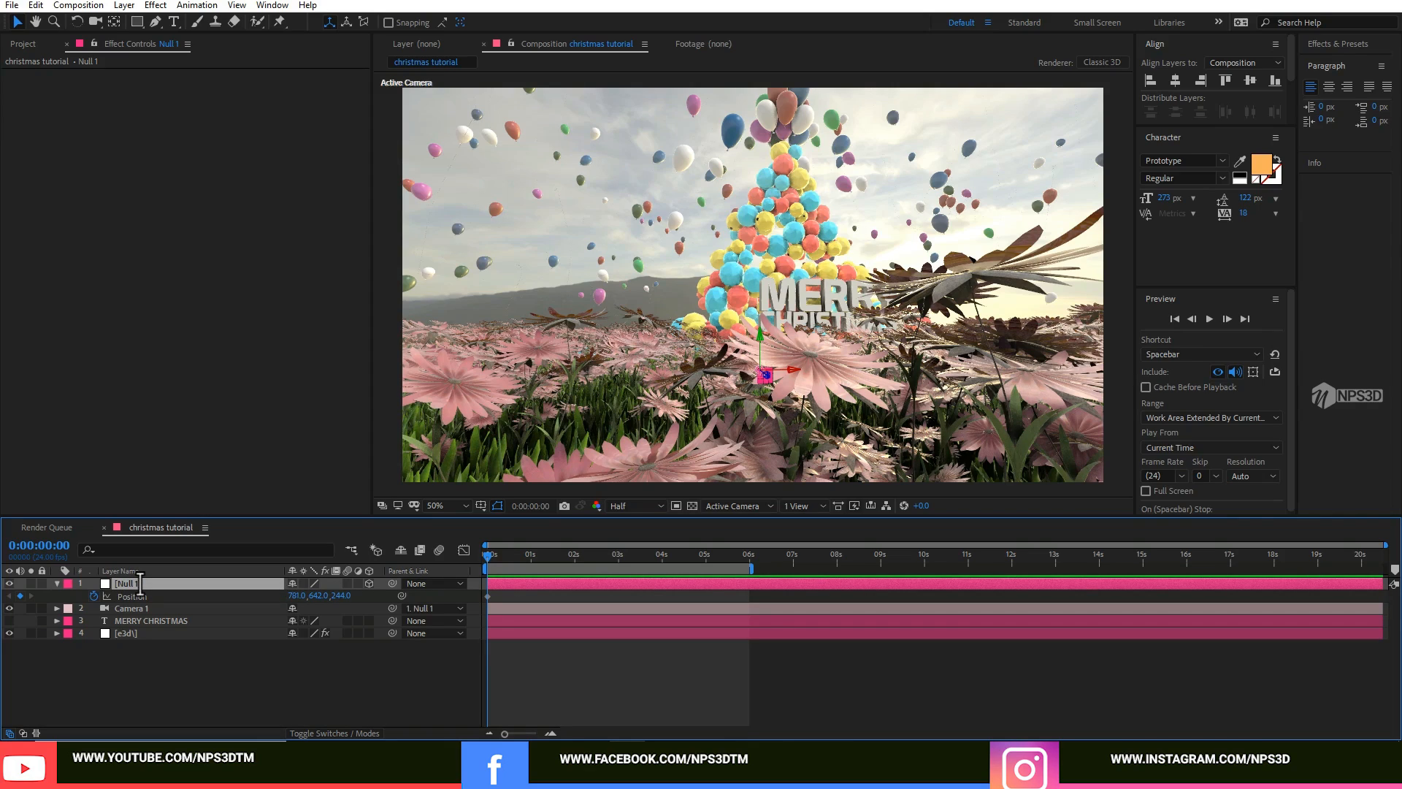
key("shift+r")
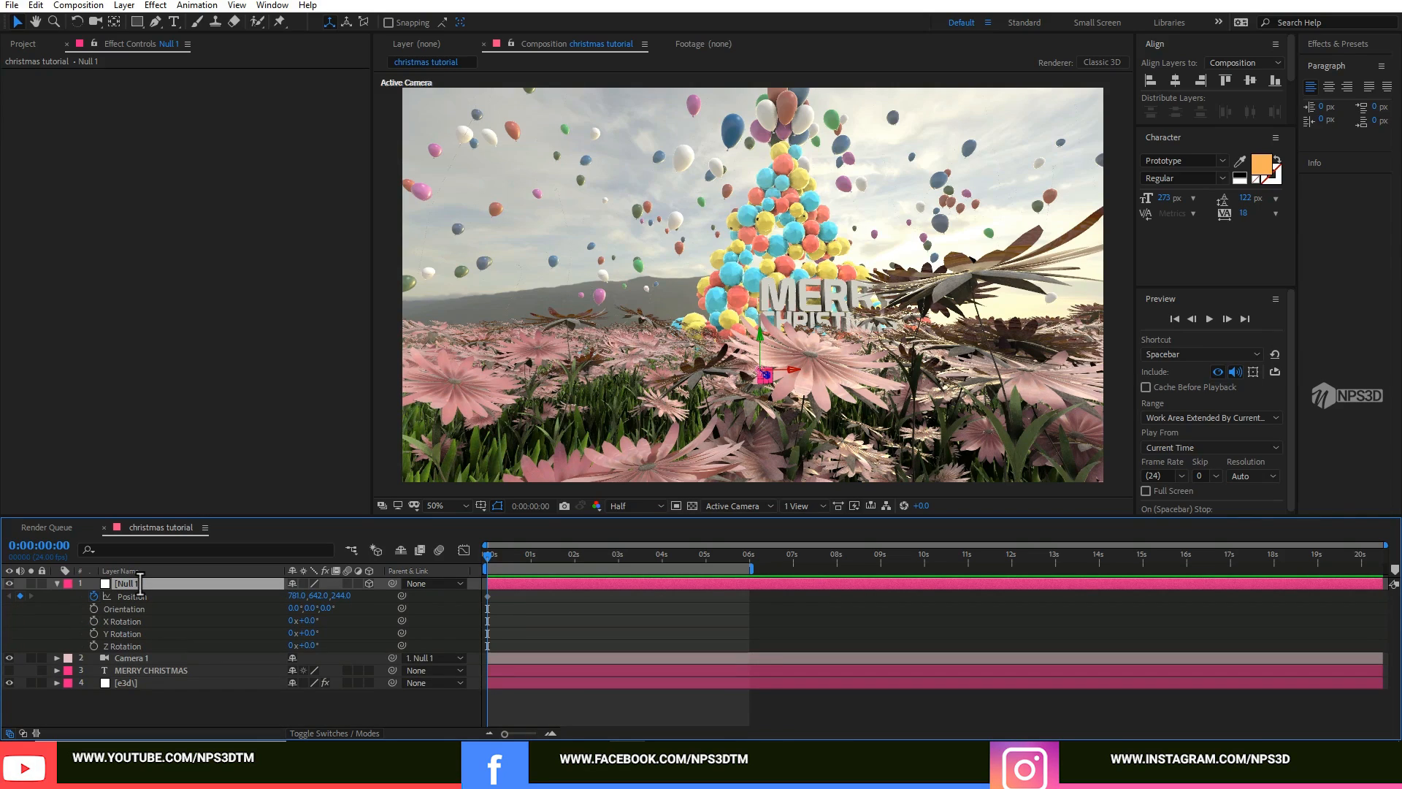
left_click_drag(308, 621, 307, 621)
left_click(308, 621)
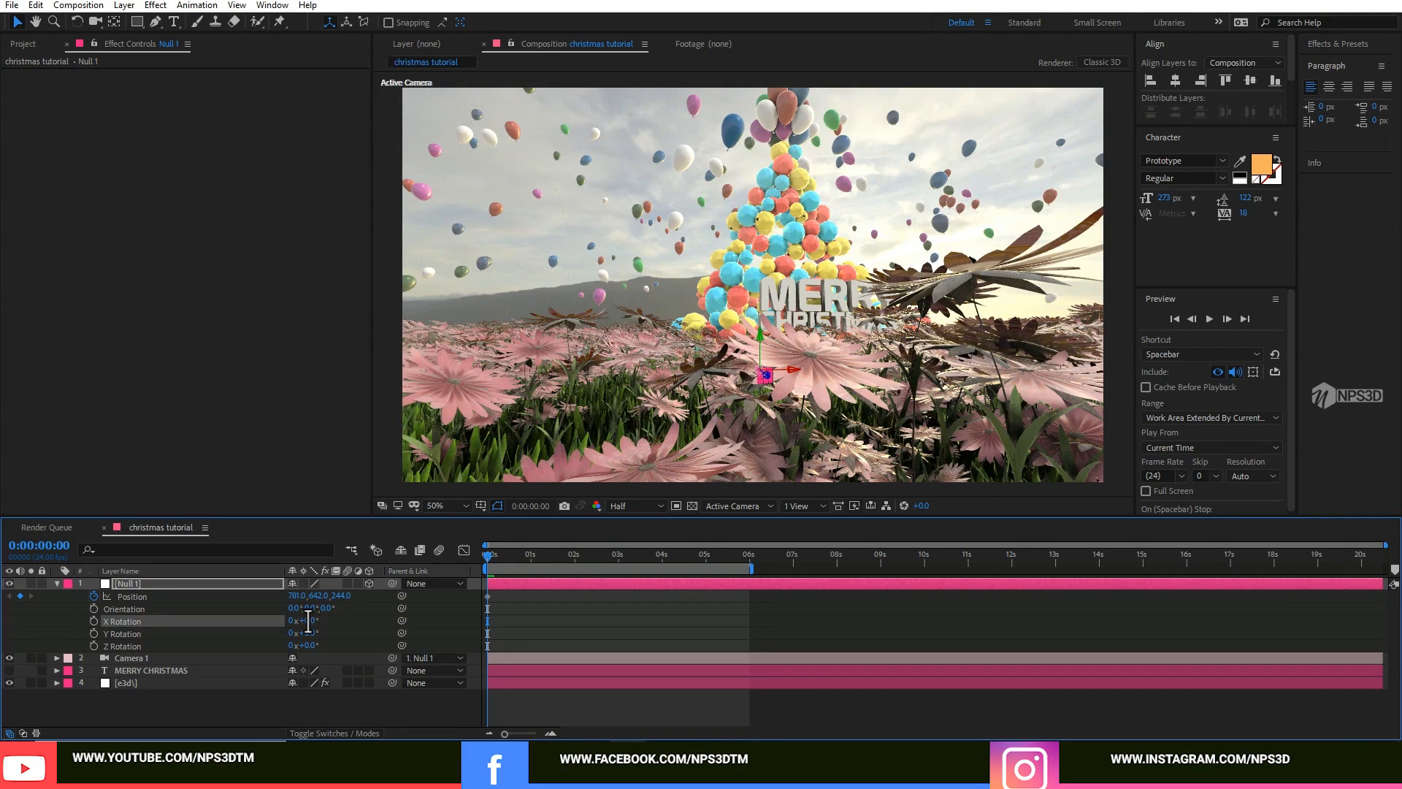
type("-1")
left_click(342, 627)
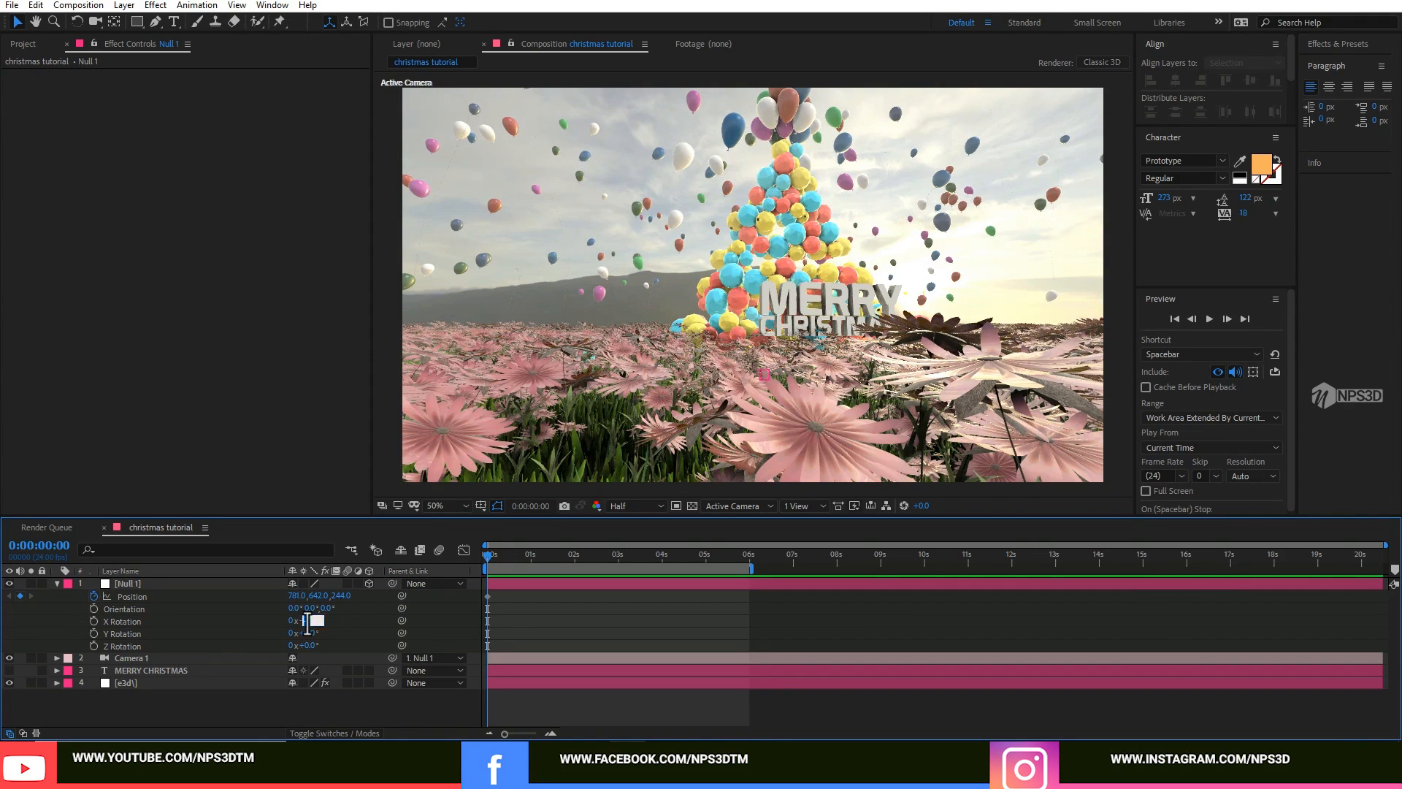
left_click(307, 622)
type("1")
left_click(353, 625)
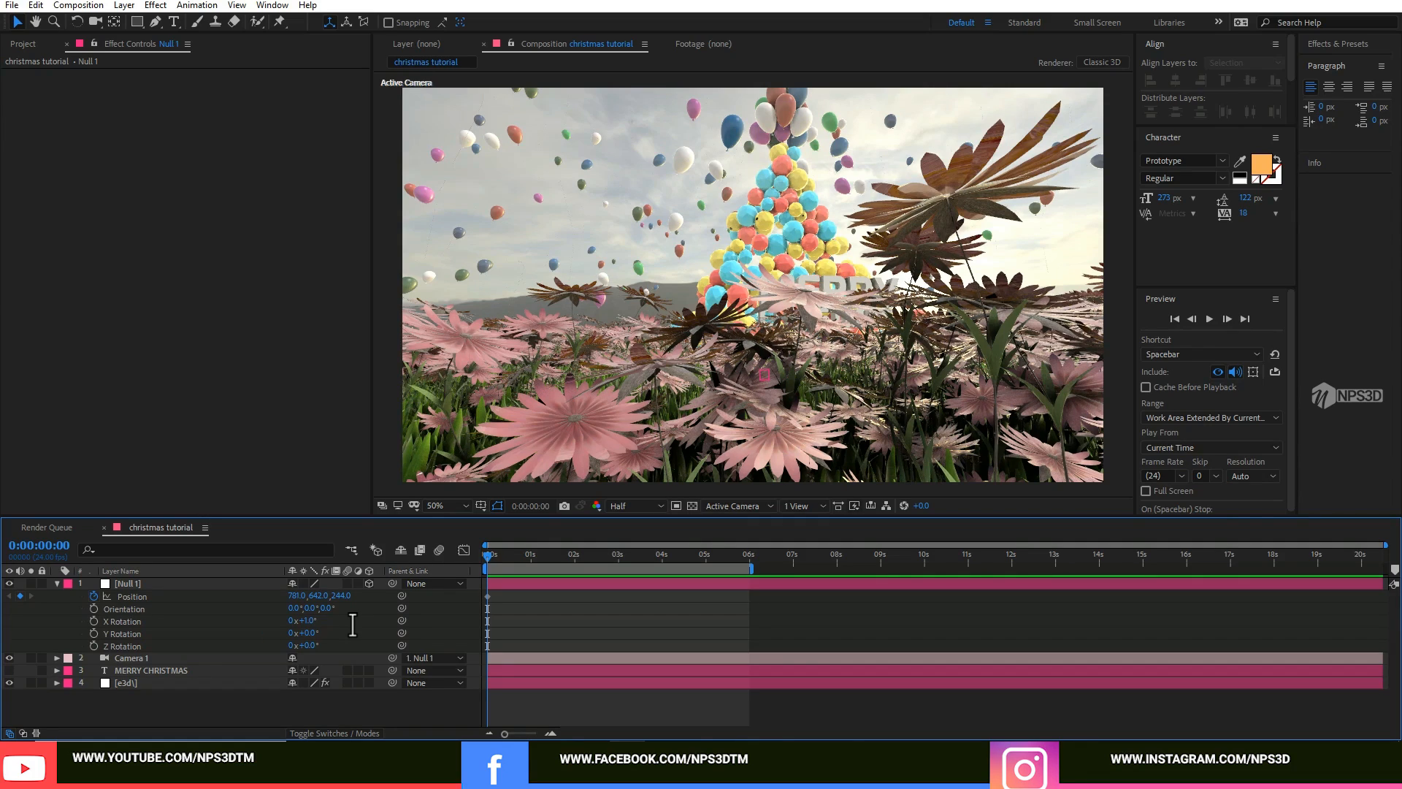
Keyframe Null 1's Position at 0:00:05:23 with the values 1110, 506, 244.
key("space")
left_click(338, 595)
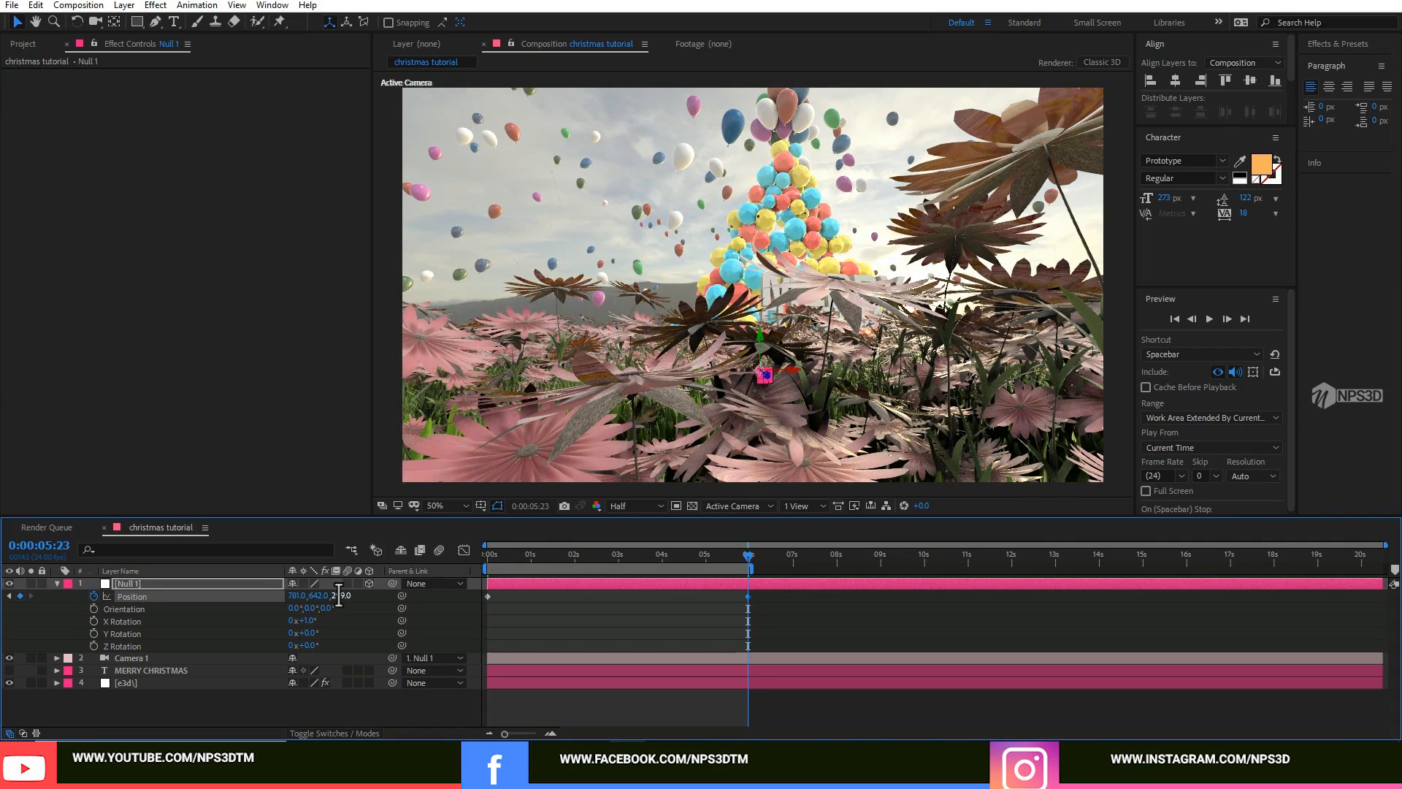
key("ctrl+z")
left_click_drag(287, 596, 326, 595)
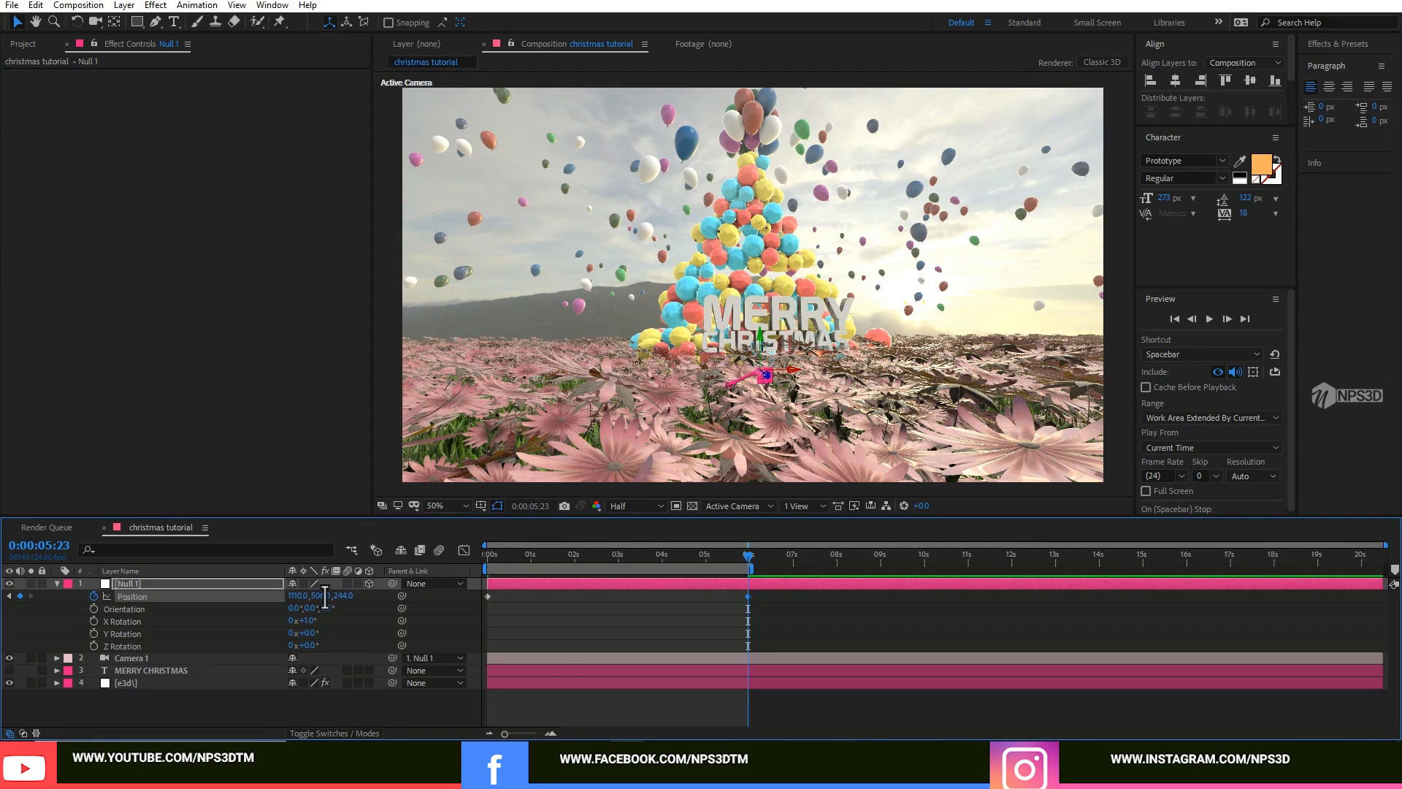
Keyframe Null 1's Y Rotation at the start of the timeline with a value of -9°.
key("Home")
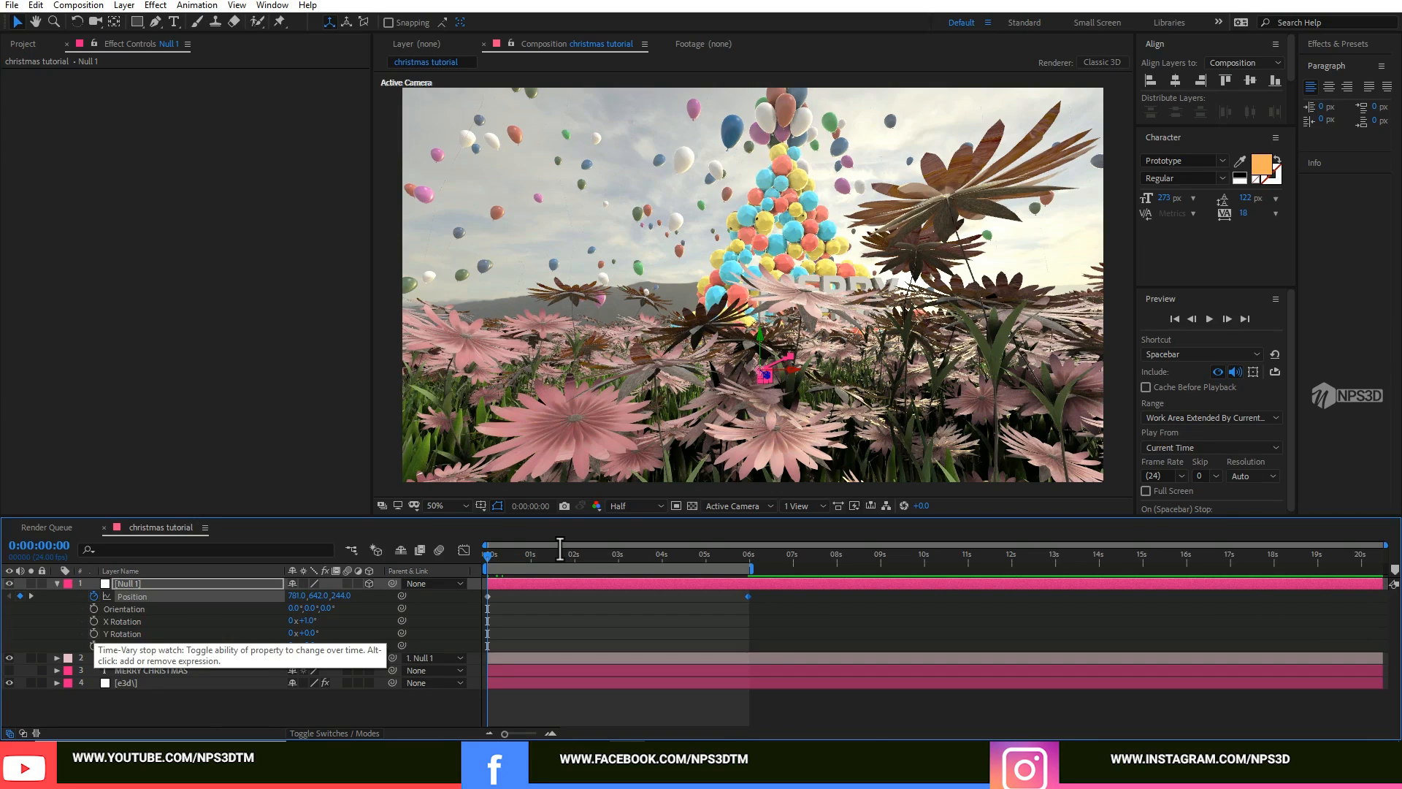
left_click(94, 633)
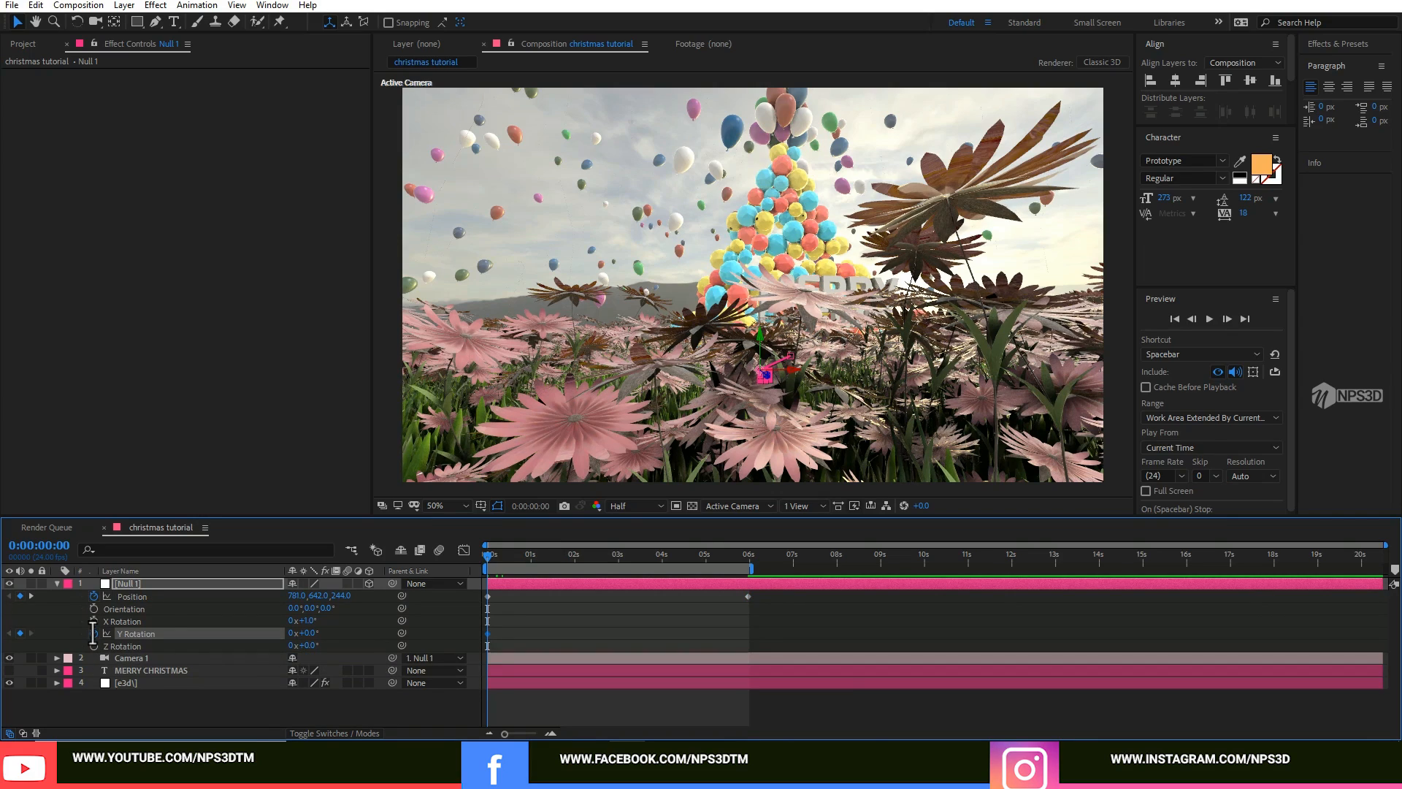
left_click_drag(307, 634, 307, 634)
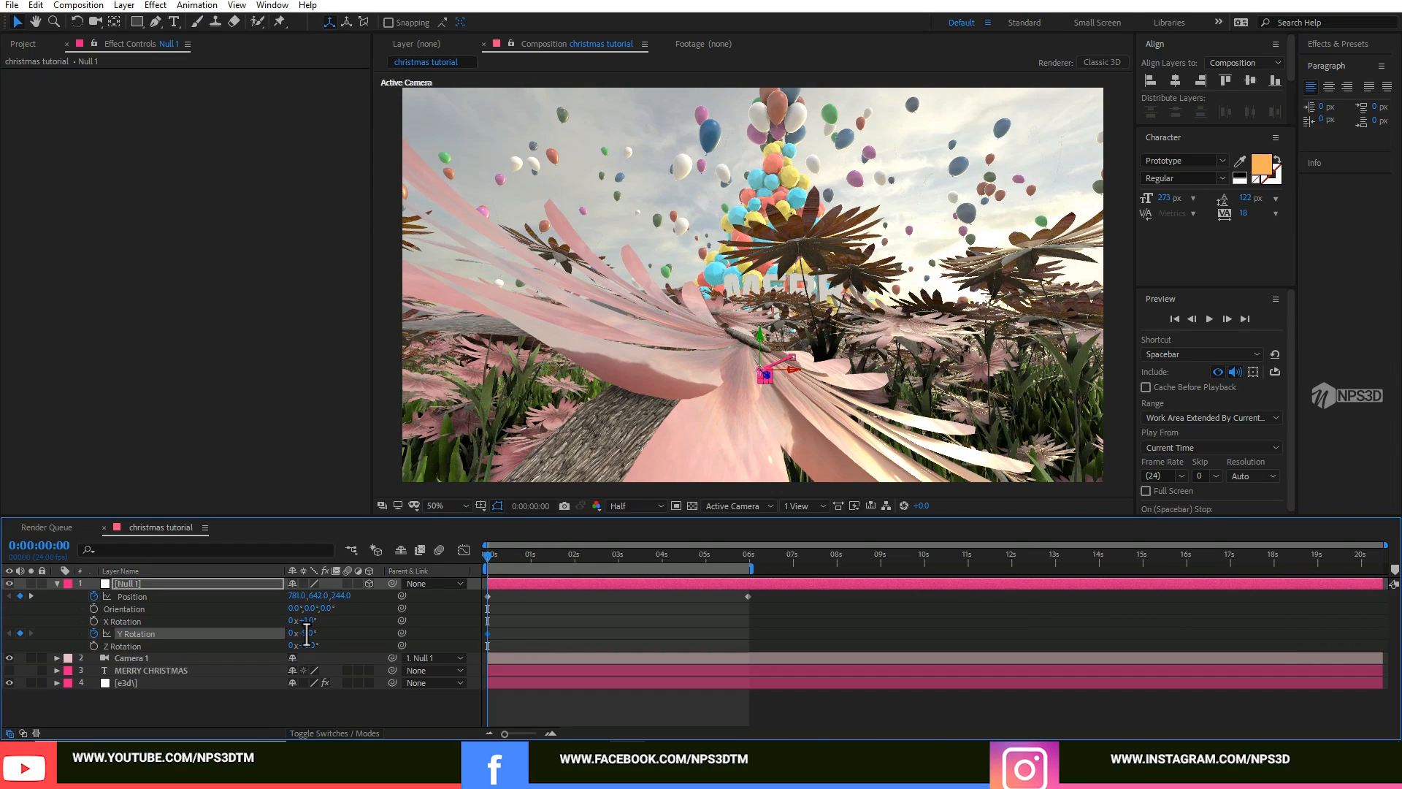
Set Null 1's Y Rotation to 0° at 0:00:05:23, keeping Z Rotation at 0°.
key("k")
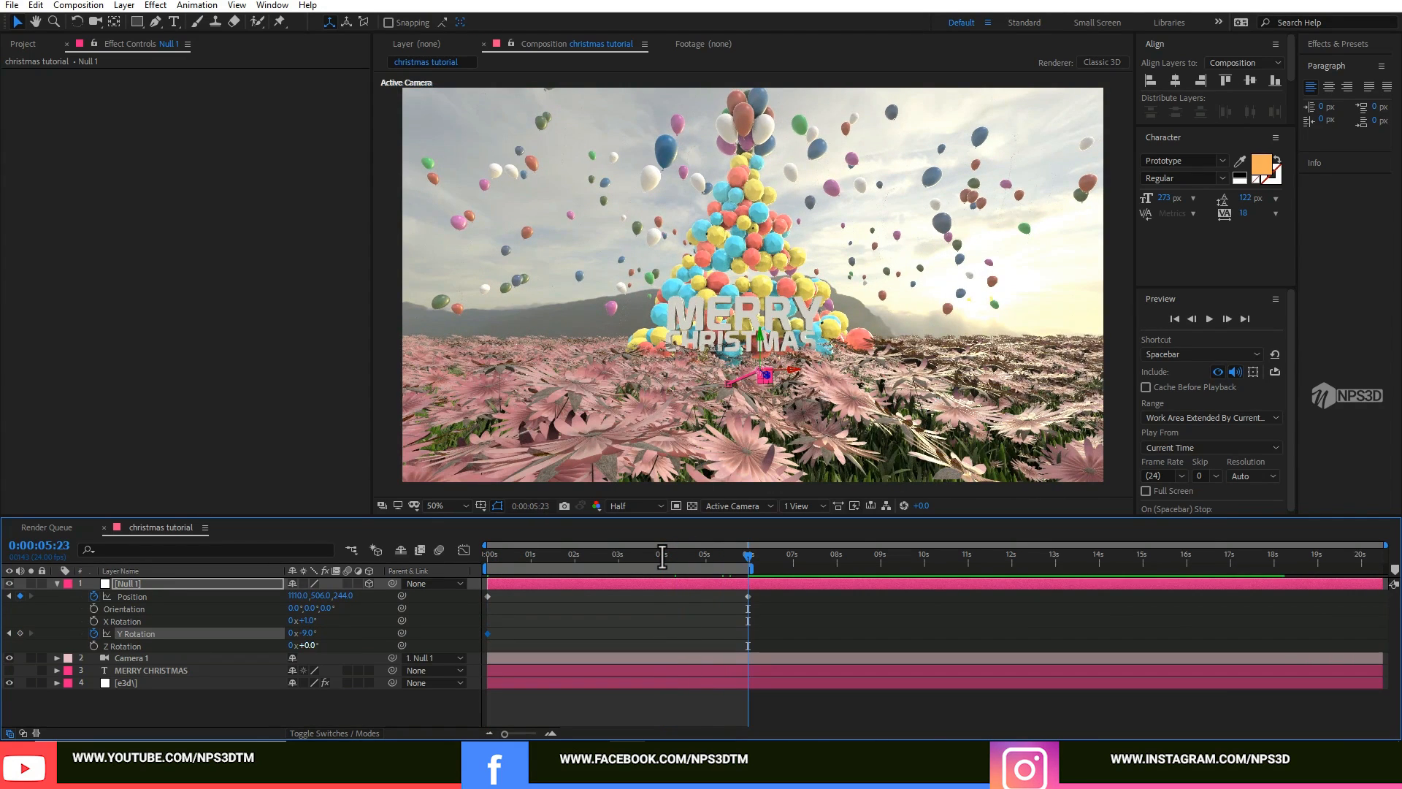
left_click(309, 632)
type("0")
left_click(366, 629)
left_click_drag(308, 645, 310, 644)
key("ctrl+z")
Apply easing to Null 1's Y Rotation and Position keyframes and check the position speed graph.
left_click_drag(770, 630, 488, 639)
right_click(489, 638)
left_click(557, 629)
left_click_drag(768, 623, 468, 642)
right_click(478, 637)
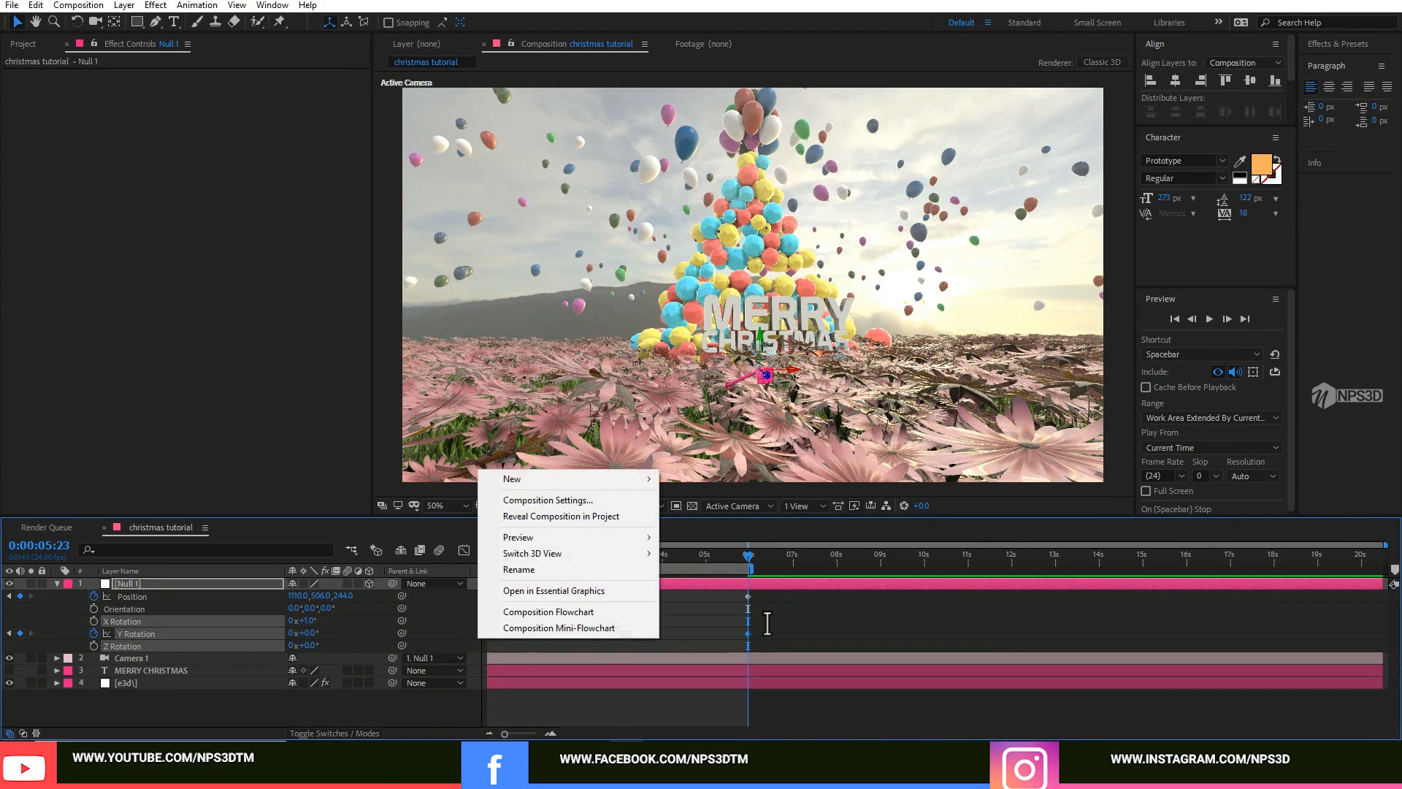
left_click_drag(825, 614, 487, 655)
right_click(489, 634)
mouse_move(523, 623)
left_click(726, 540)
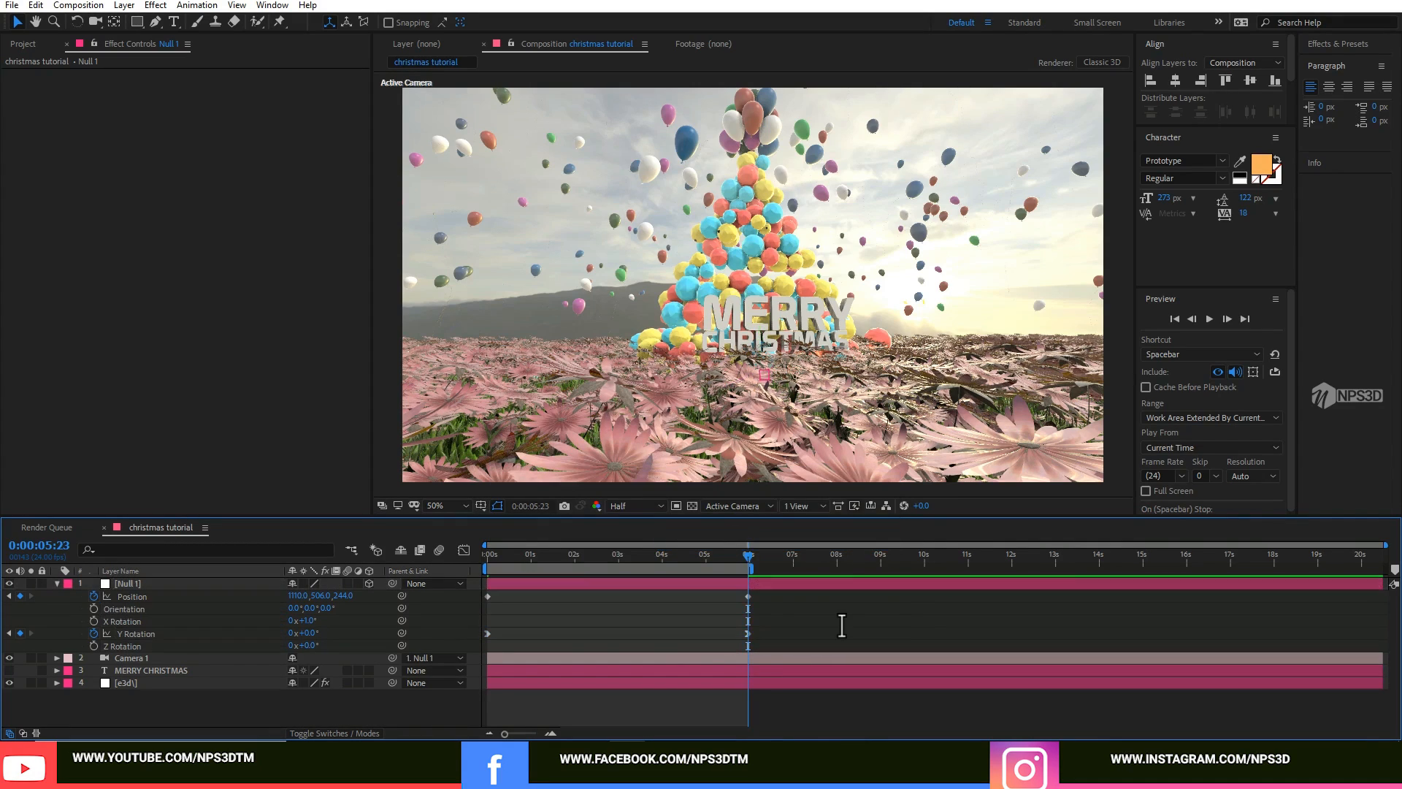
left_click(463, 550)
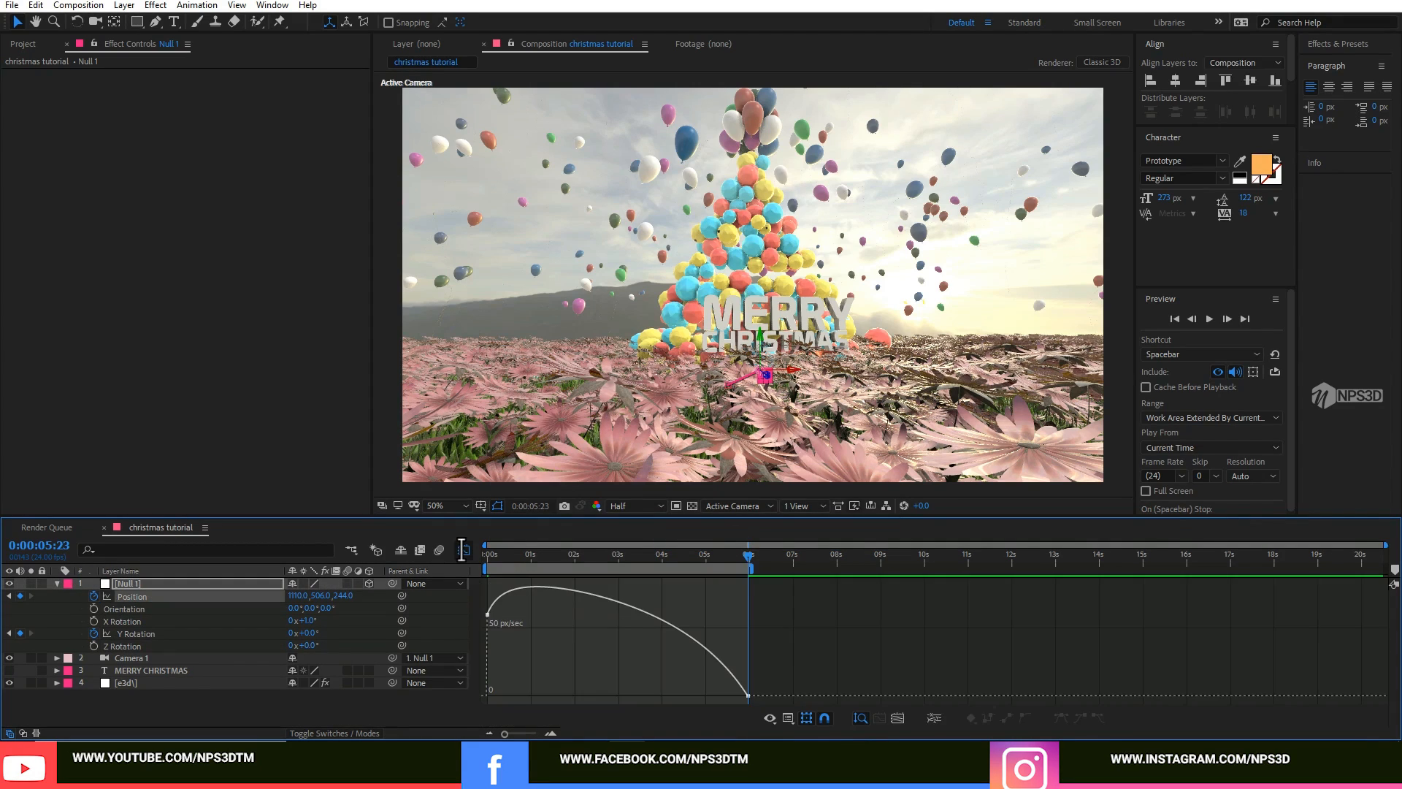
left_click(463, 549)
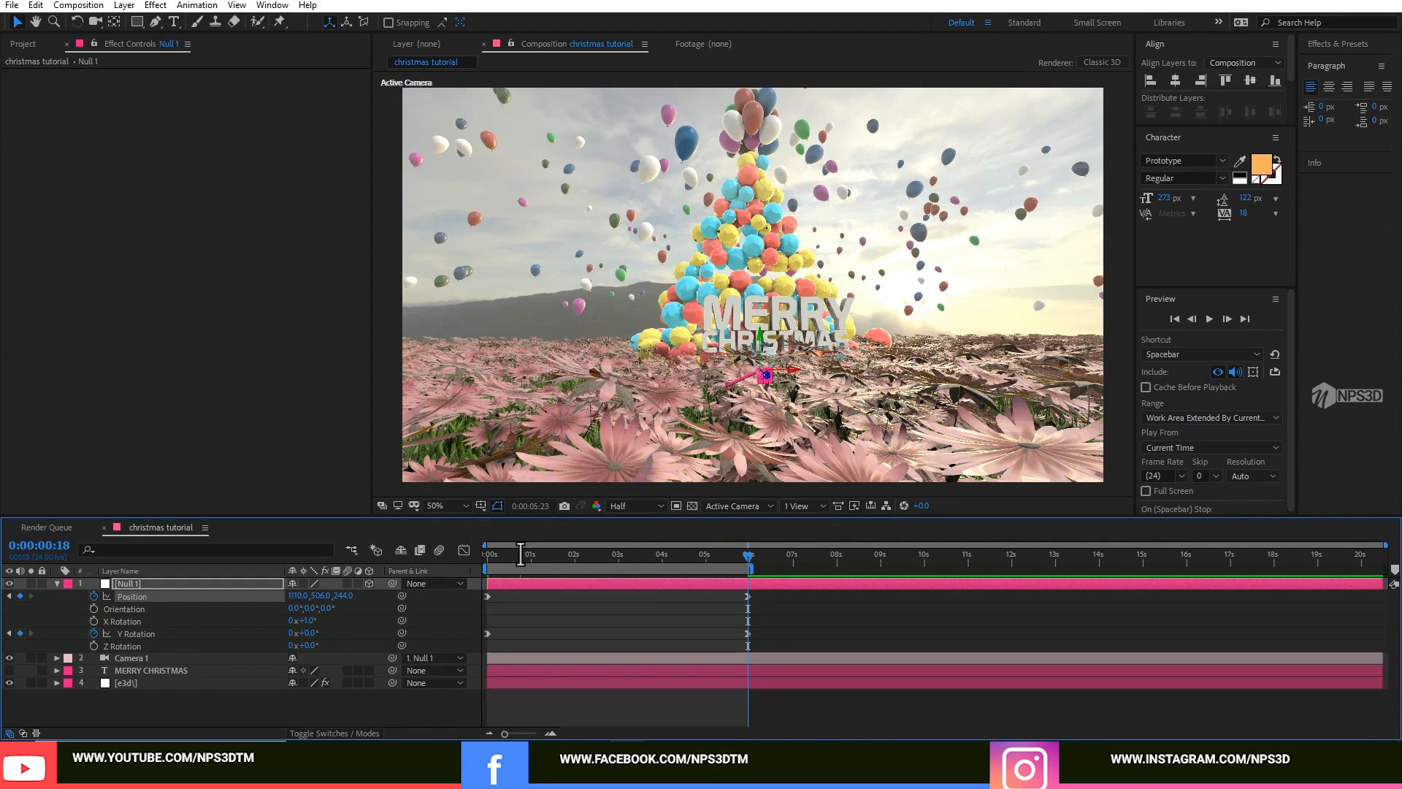
Preview the eased null animation from the start of the timeline and return to the first frame.
left_click_drag(520, 554, 487, 555)
key("space")
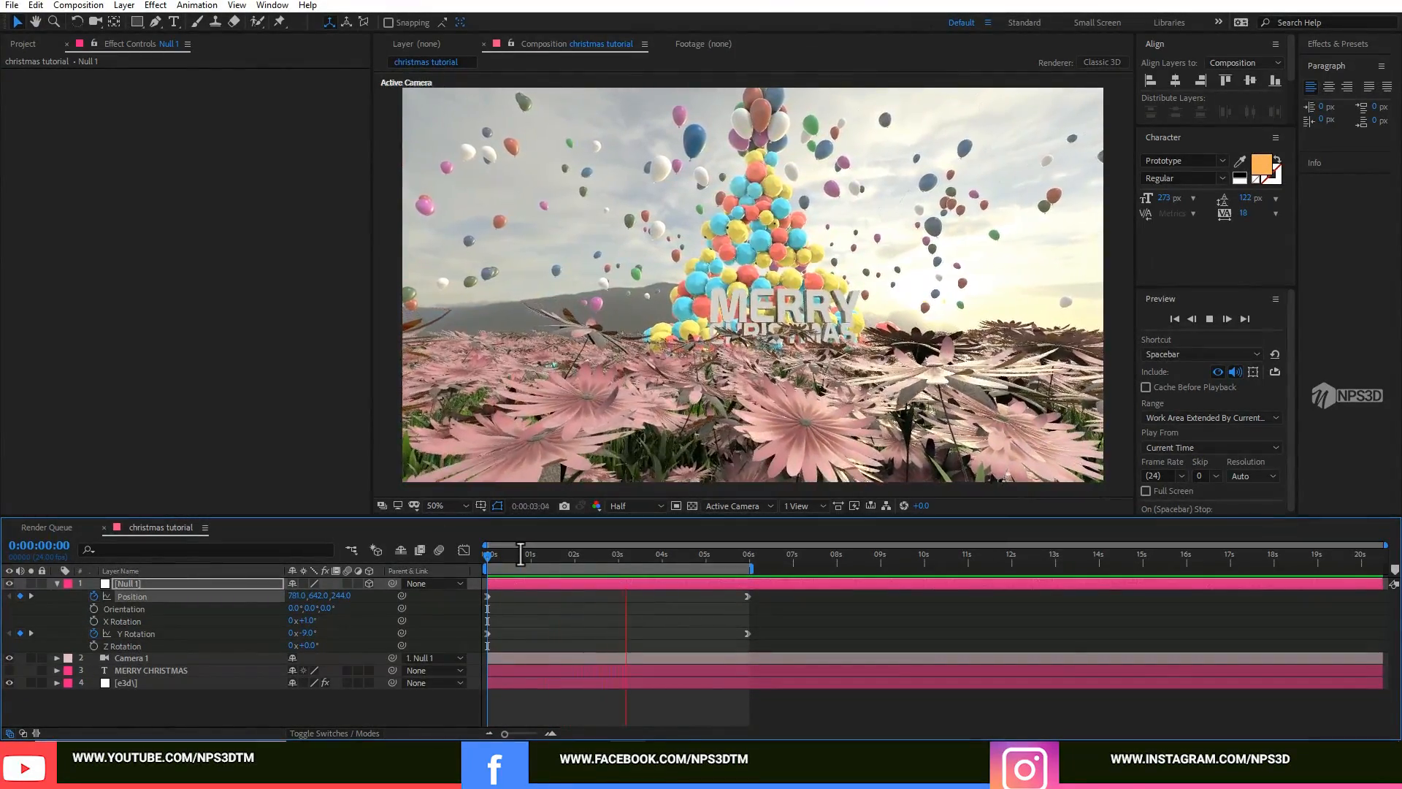
left_click(548, 555)
key("space")
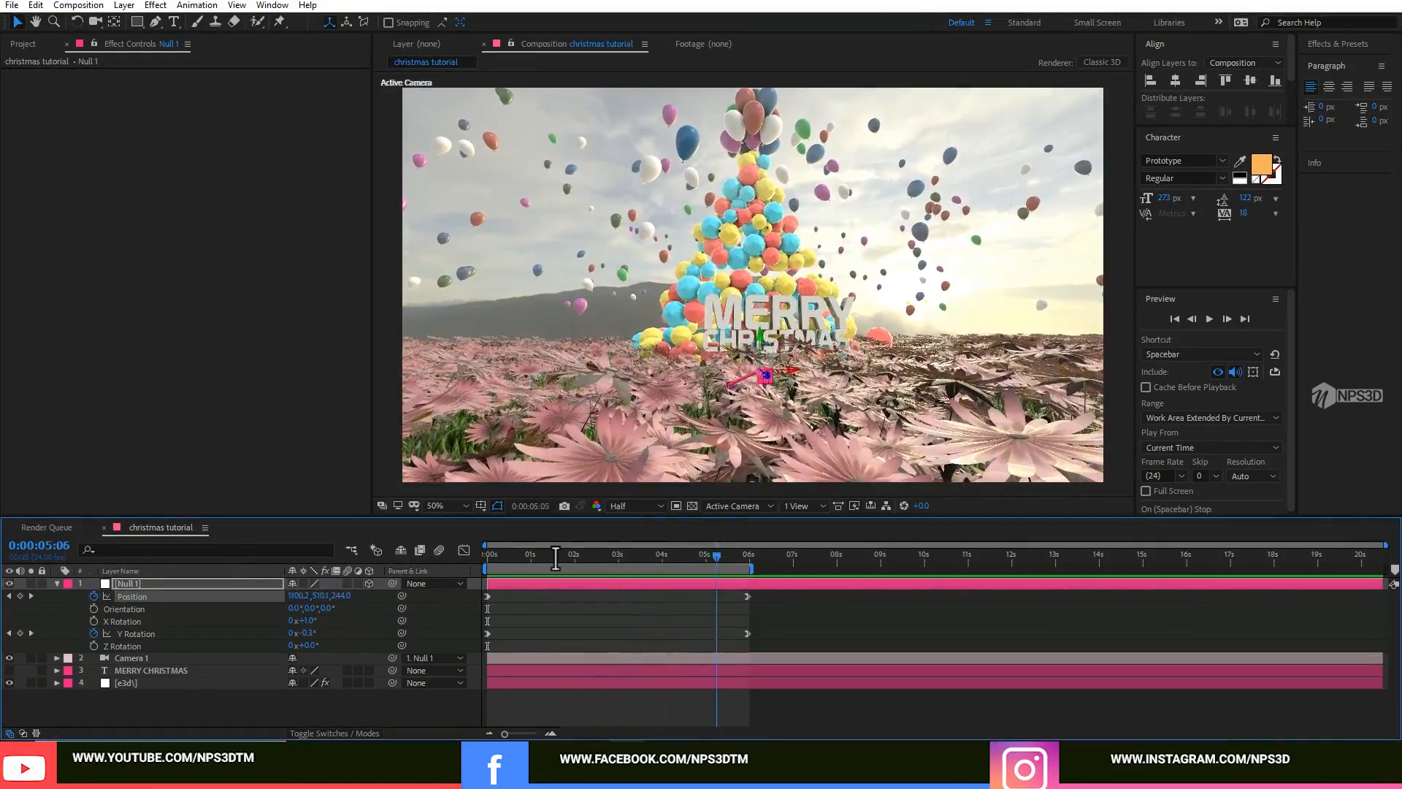
key("Home")
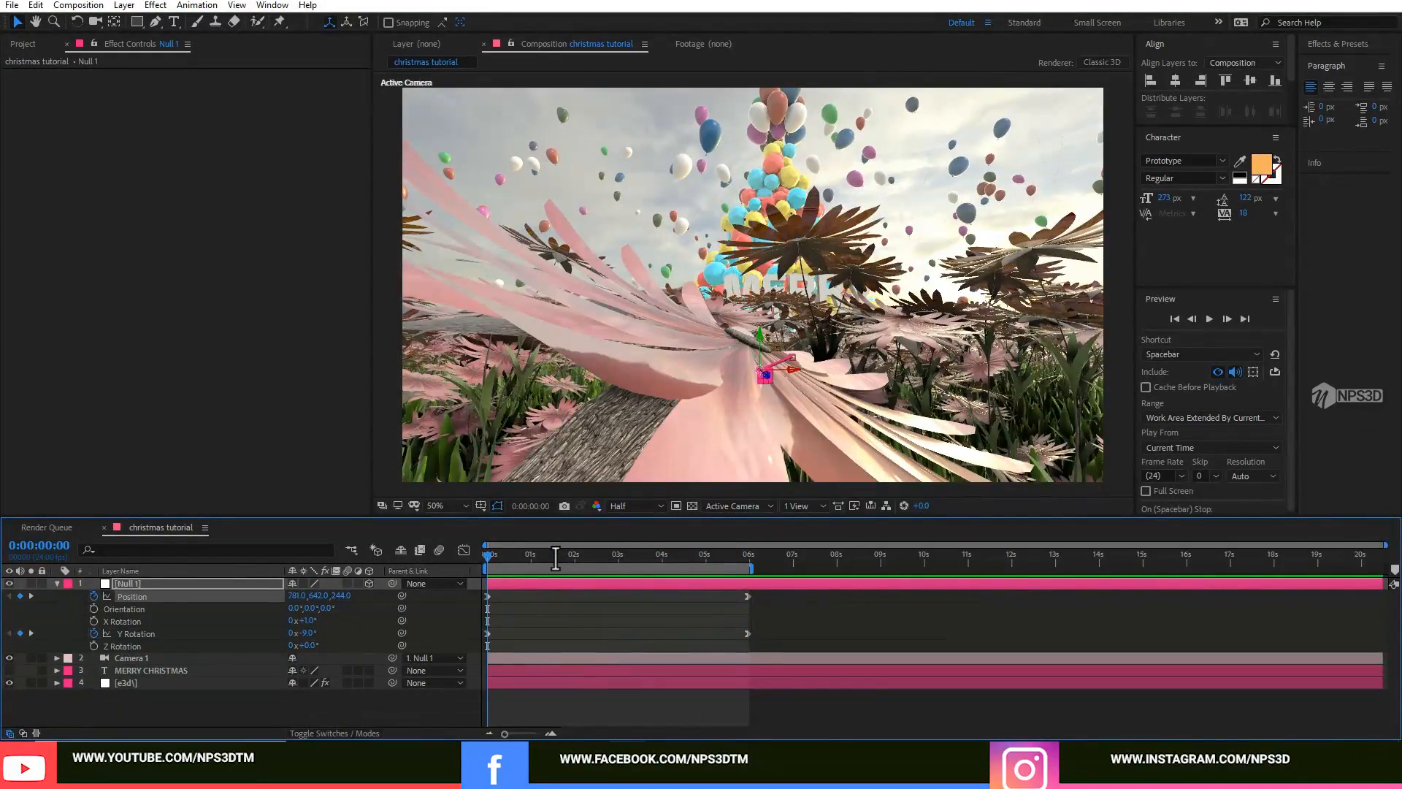
Add the expression wiggle(.6,20) to Camera 1's Point of Interest and briefly preview it.
left_click(56, 583)
left_click(160, 593)
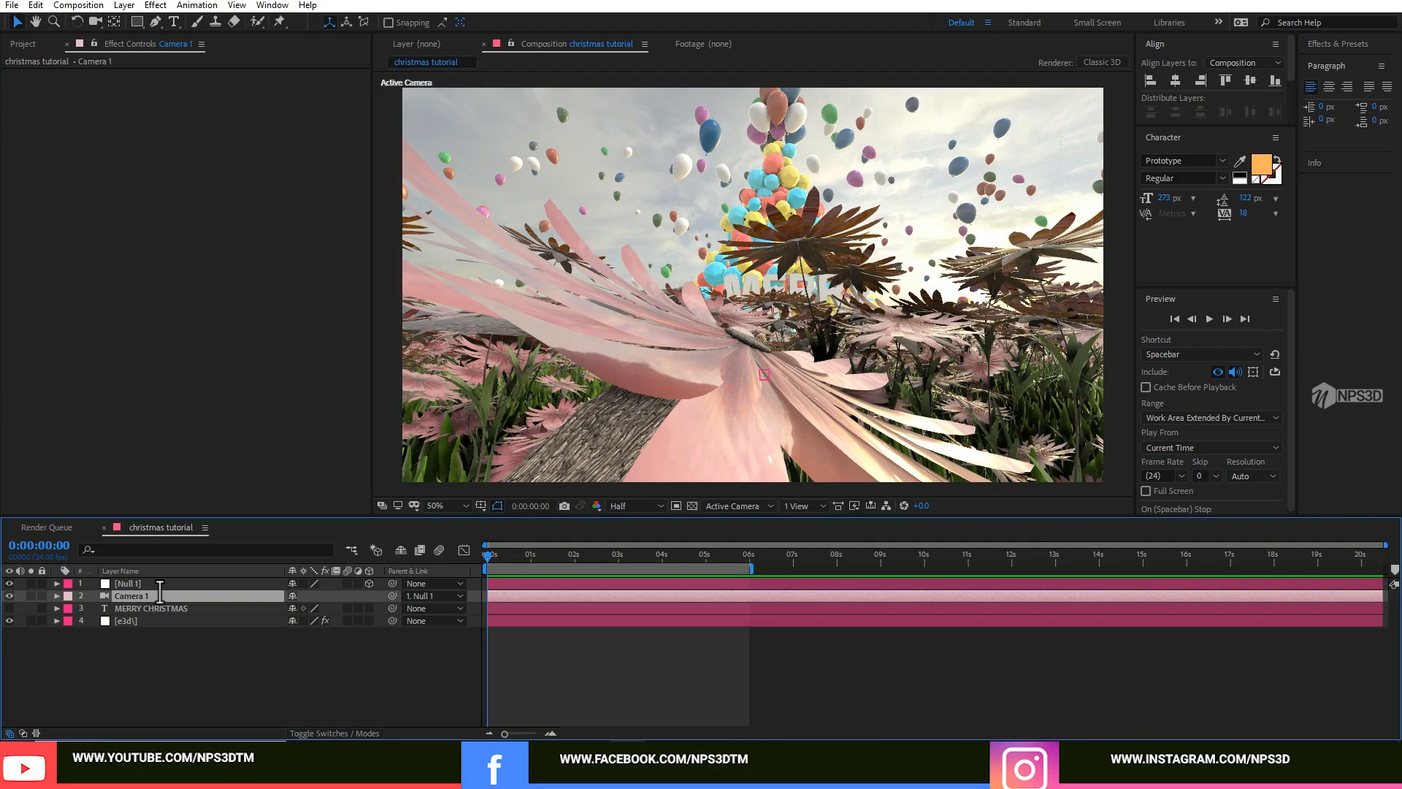
key("a")
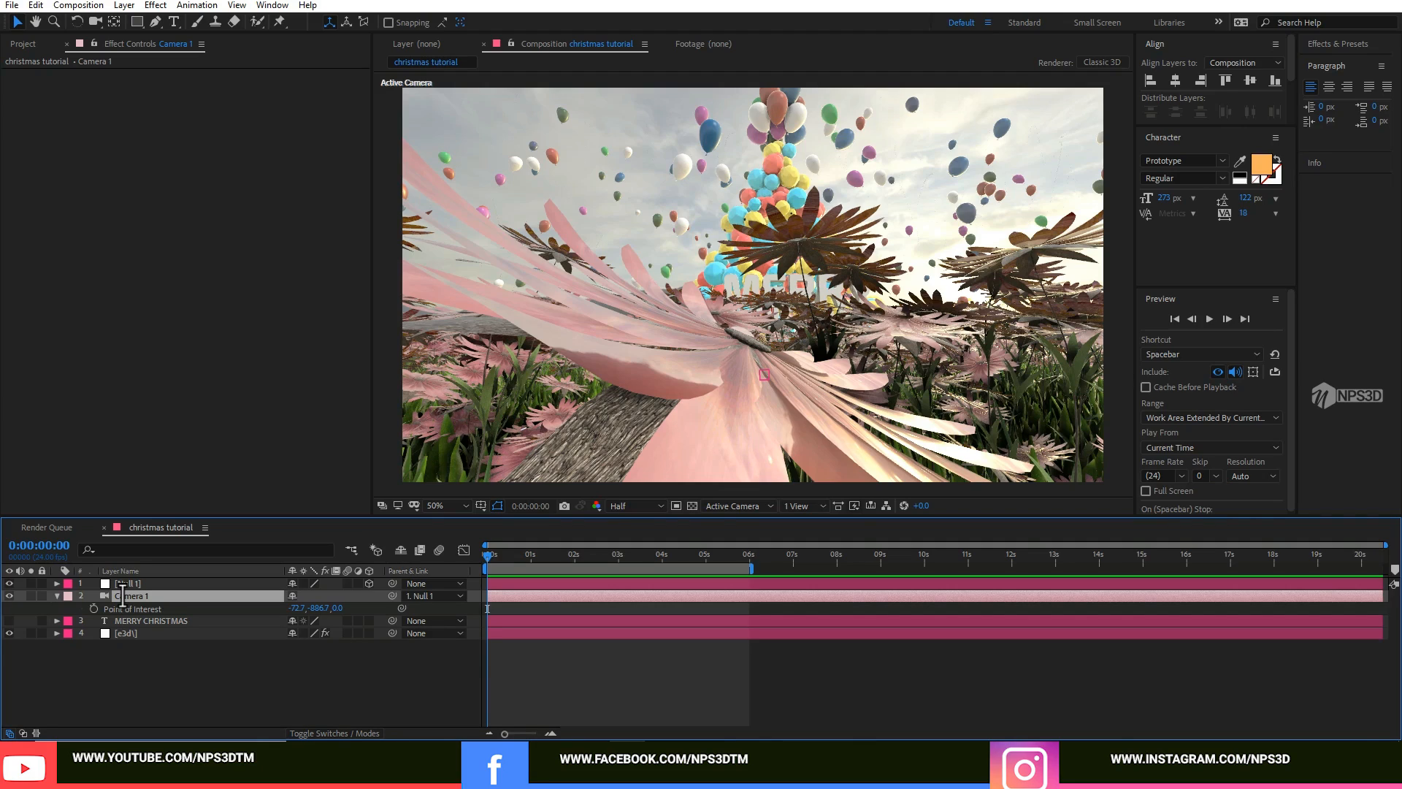
left_click(94, 609, "alt")
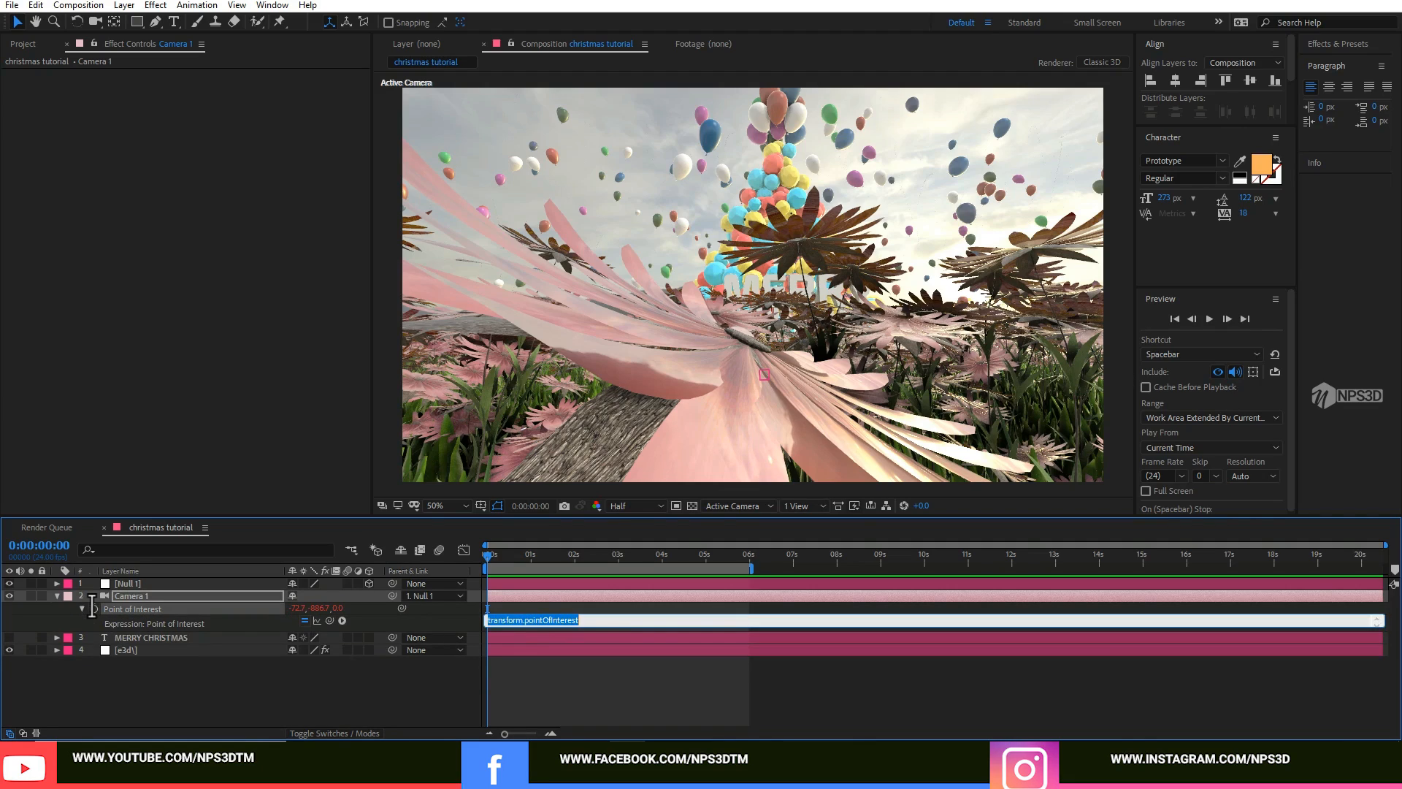
type("wiggle(.6,20")
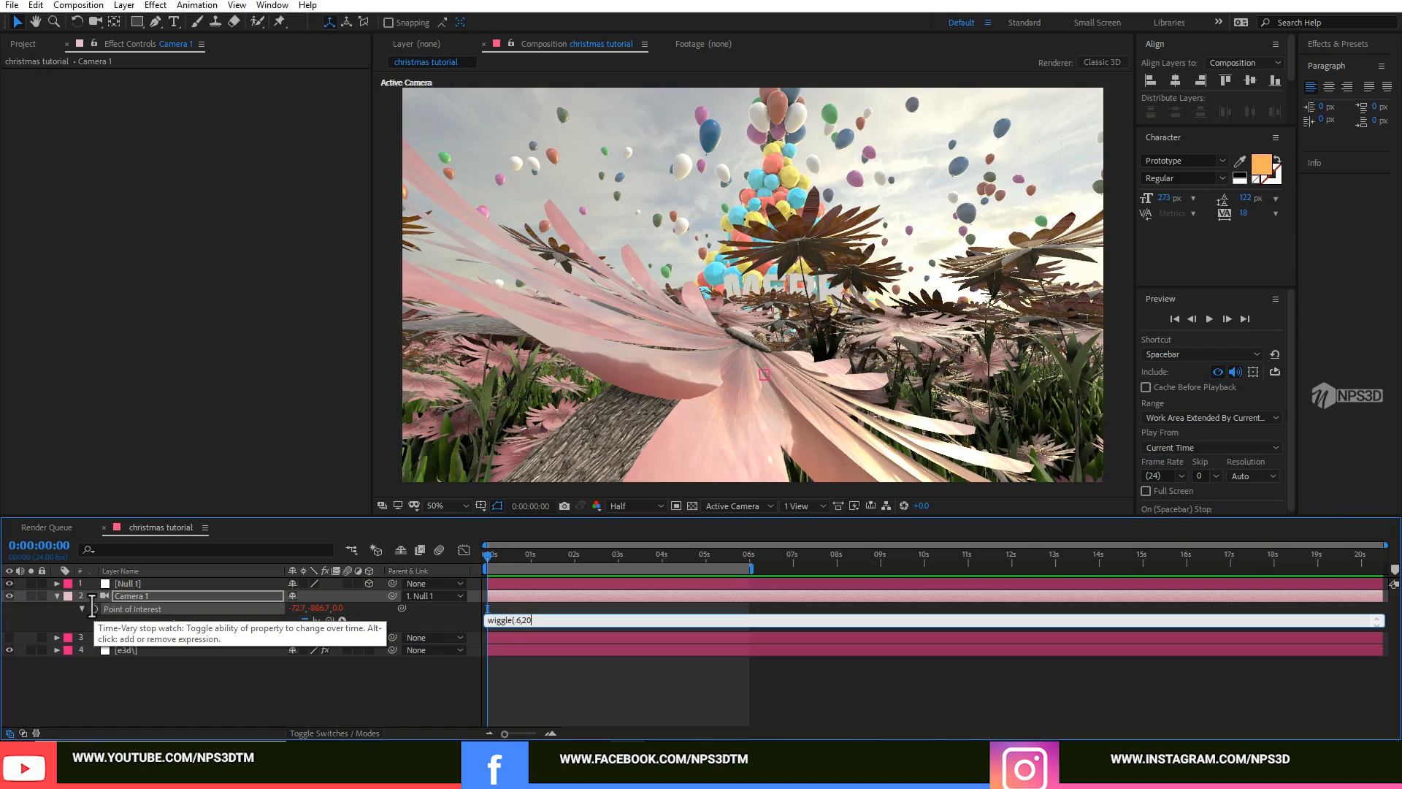
type(")")
left_click(139, 693)
key("space")
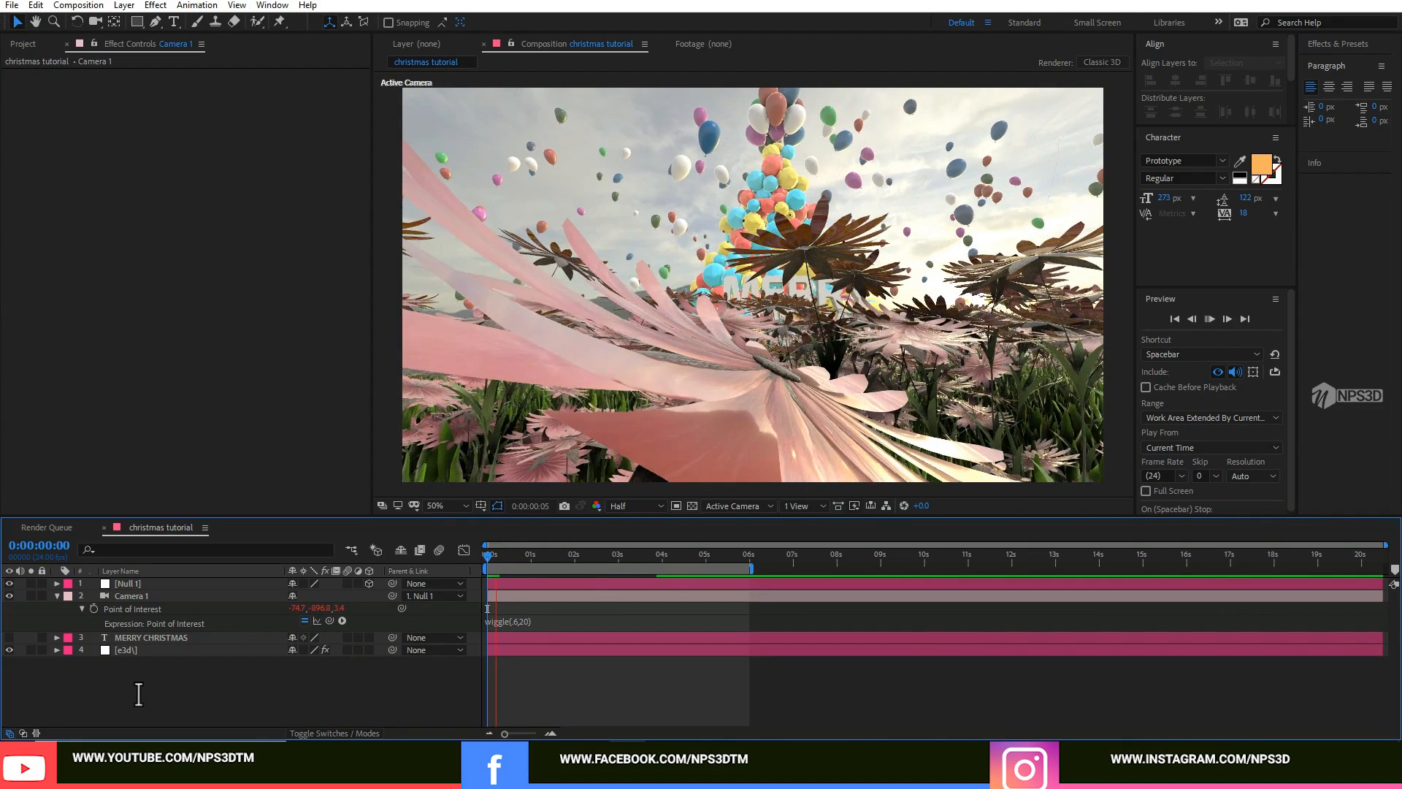
key("space")
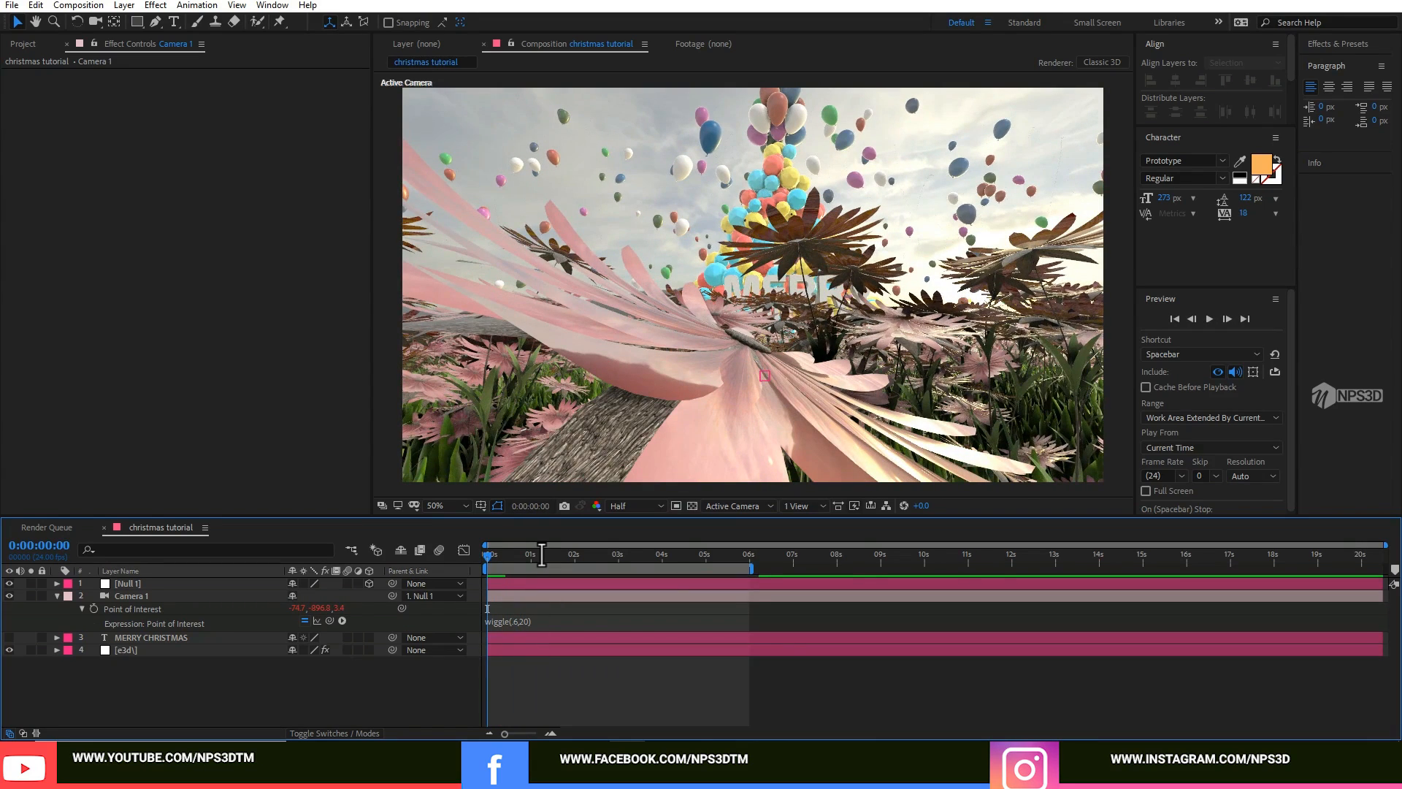
Switch the Element effect on the e3d layer to Draft render mode and preview the camera wiggle.
left_click(145, 649)
left_click(241, 433)
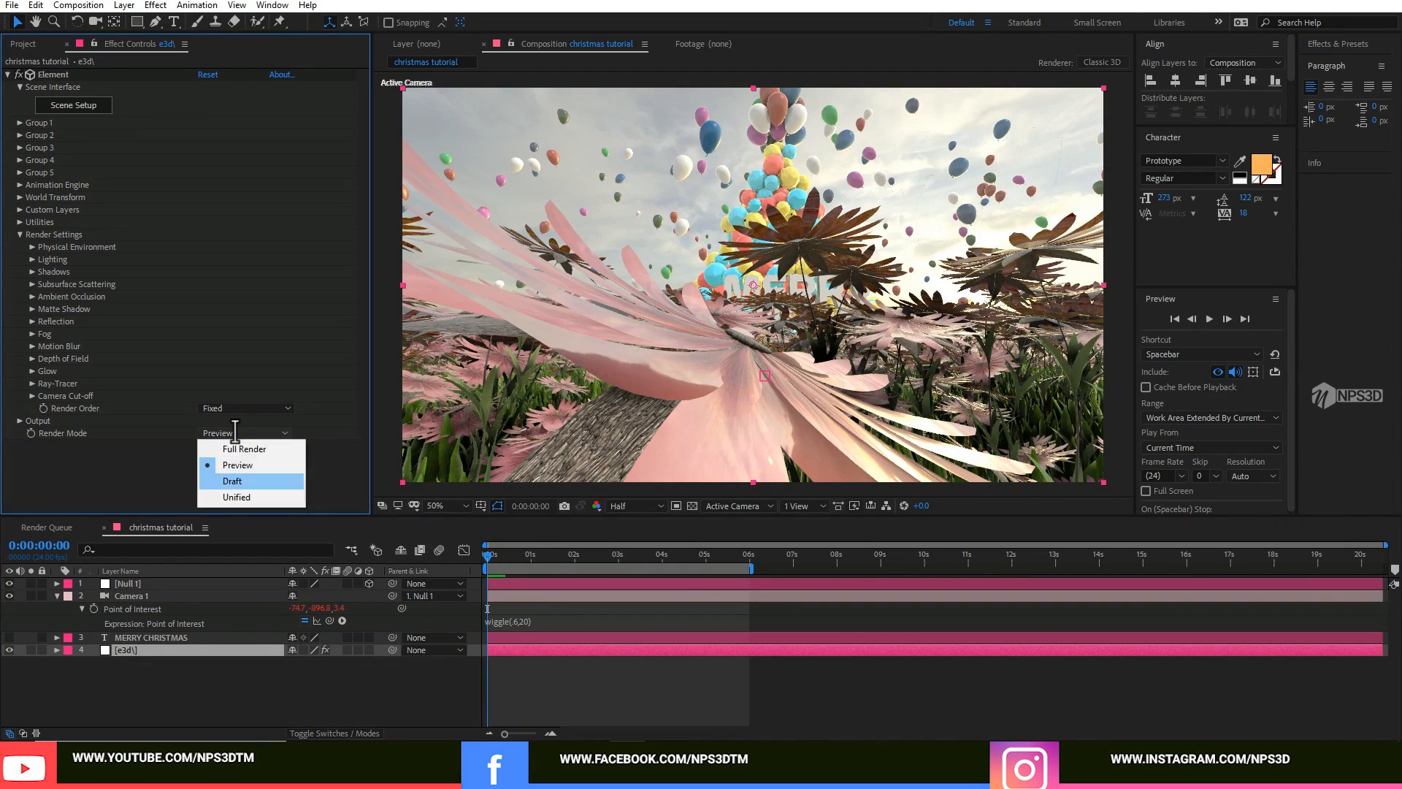
left_click(221, 479)
left_click(490, 551)
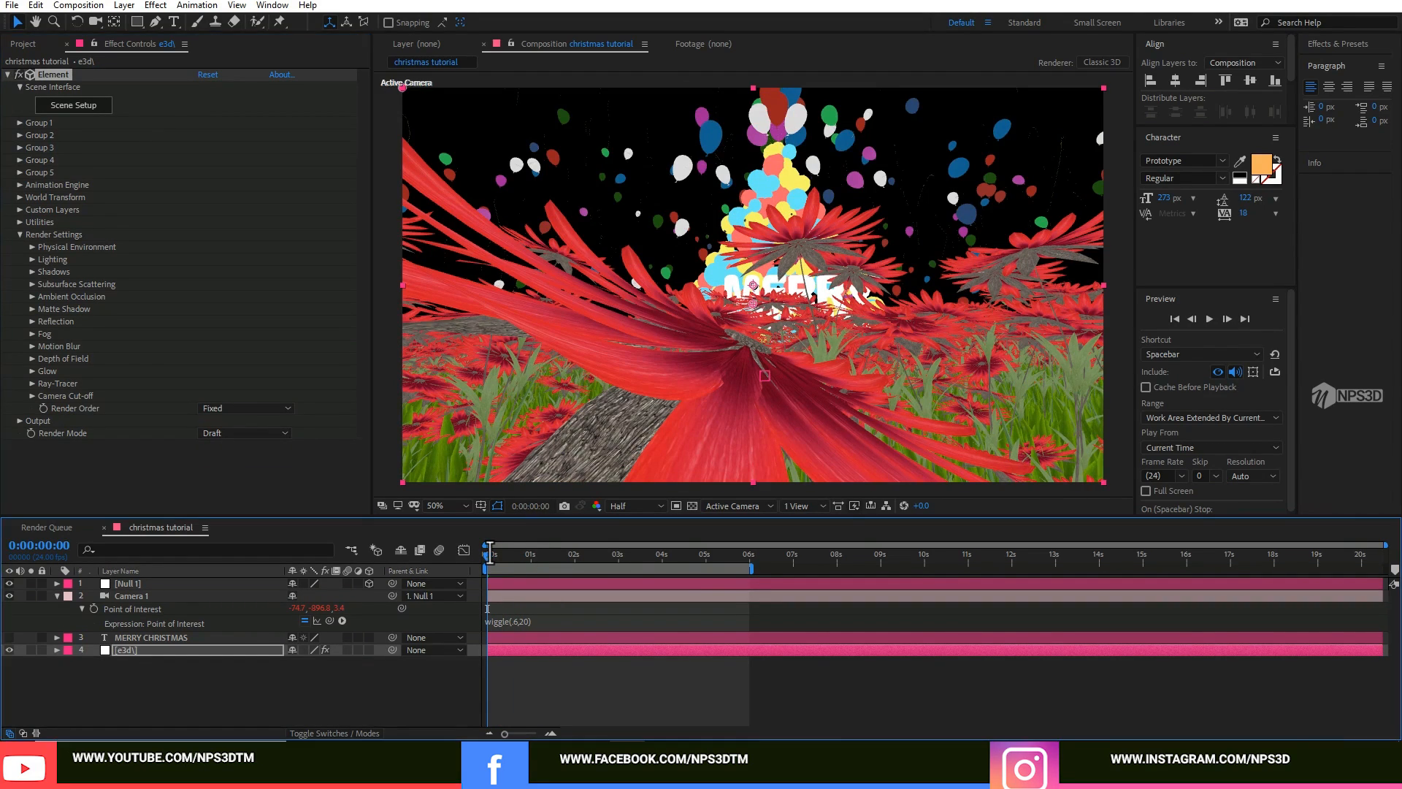
key("space")
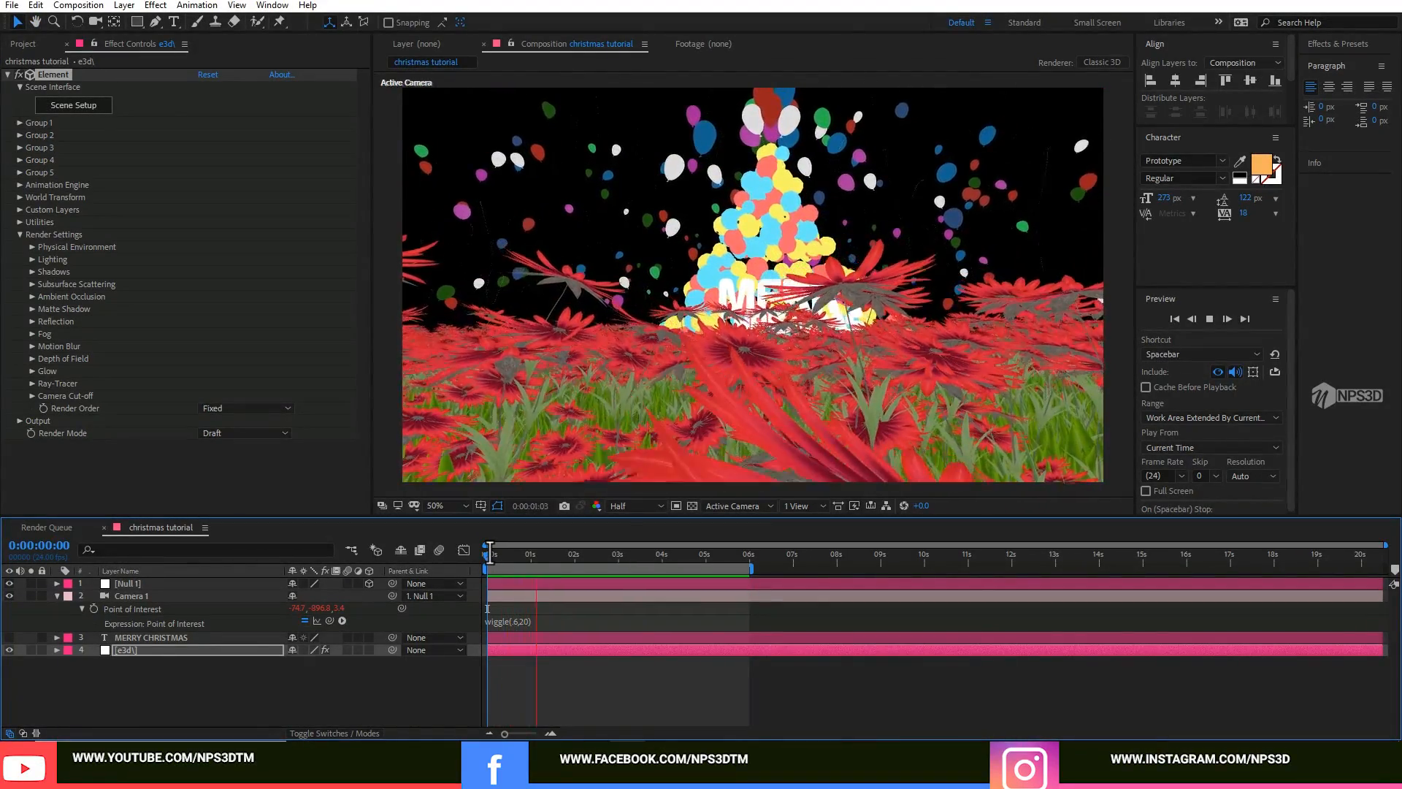
key("space")
key("Home")
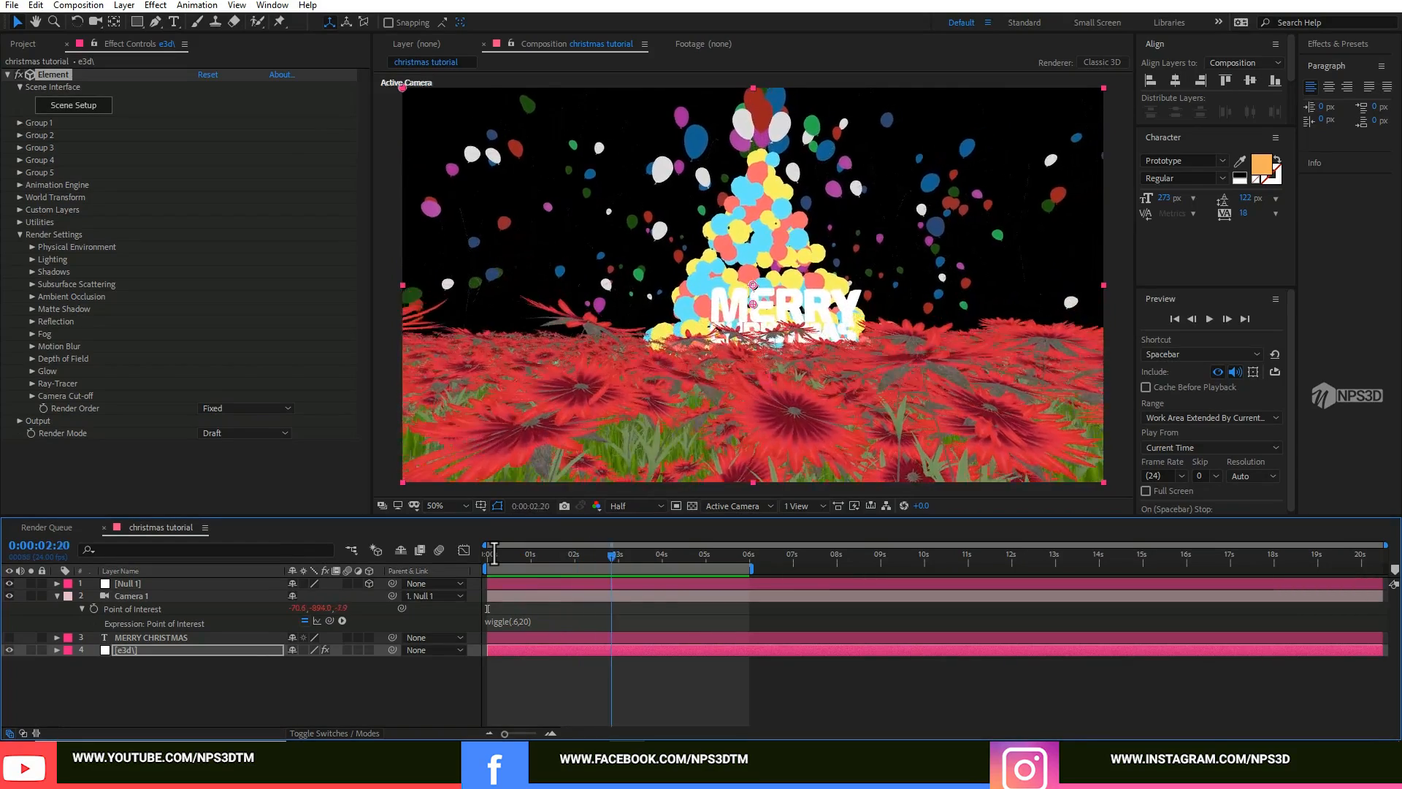
Change Camera 1's Point of Interest expression to wiggle(.6,80) and preview the movement through 0:00:05:18.
left_click(521, 620)
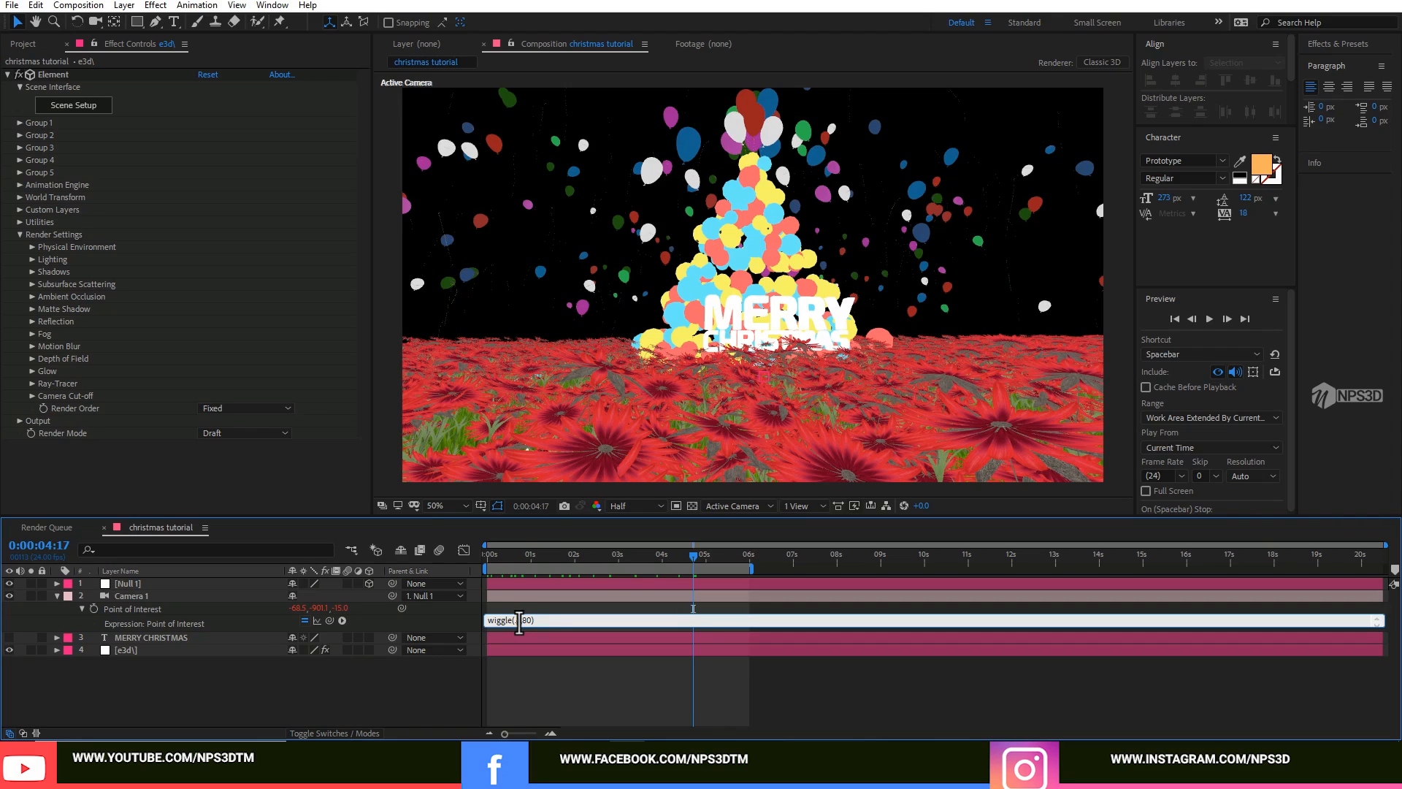
type("6,")
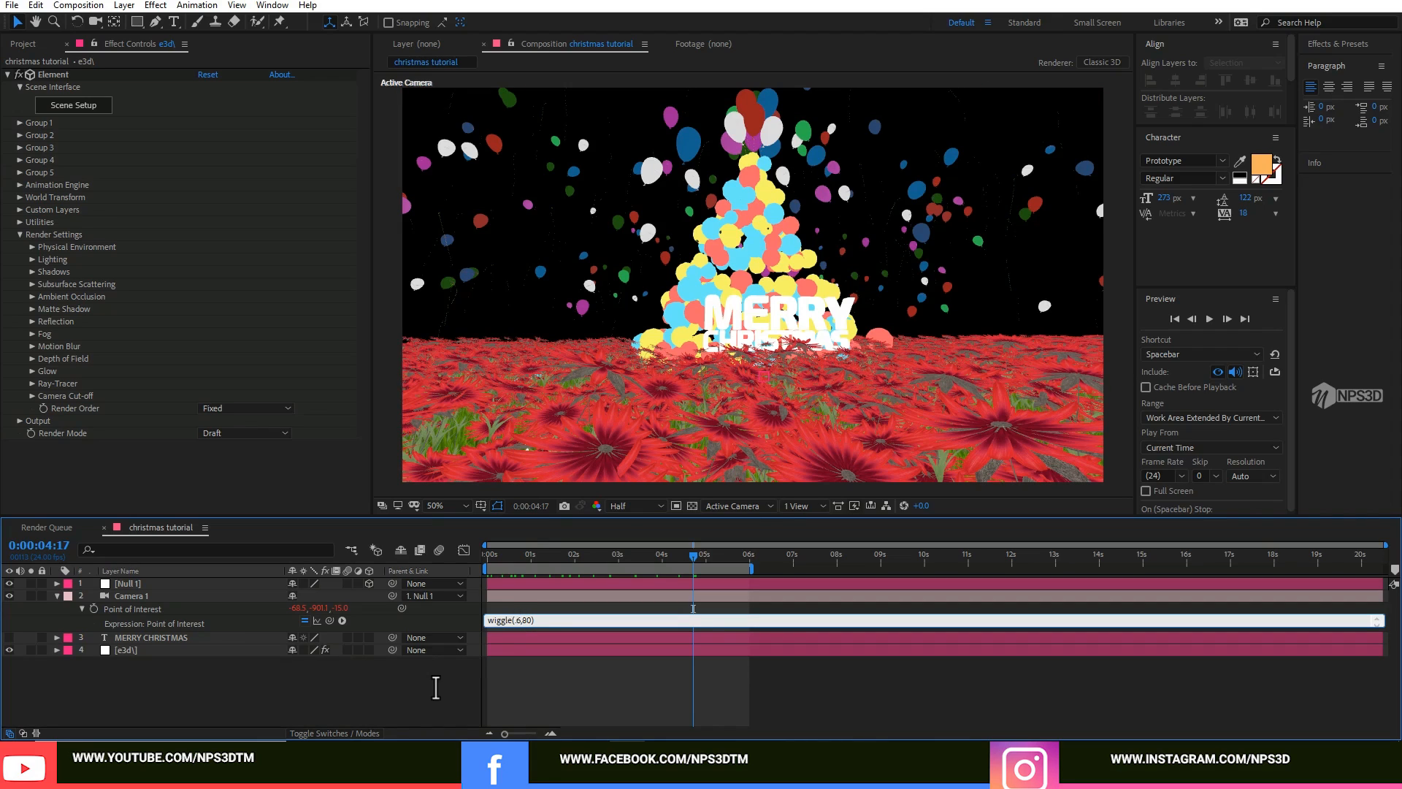
left_click(432, 682)
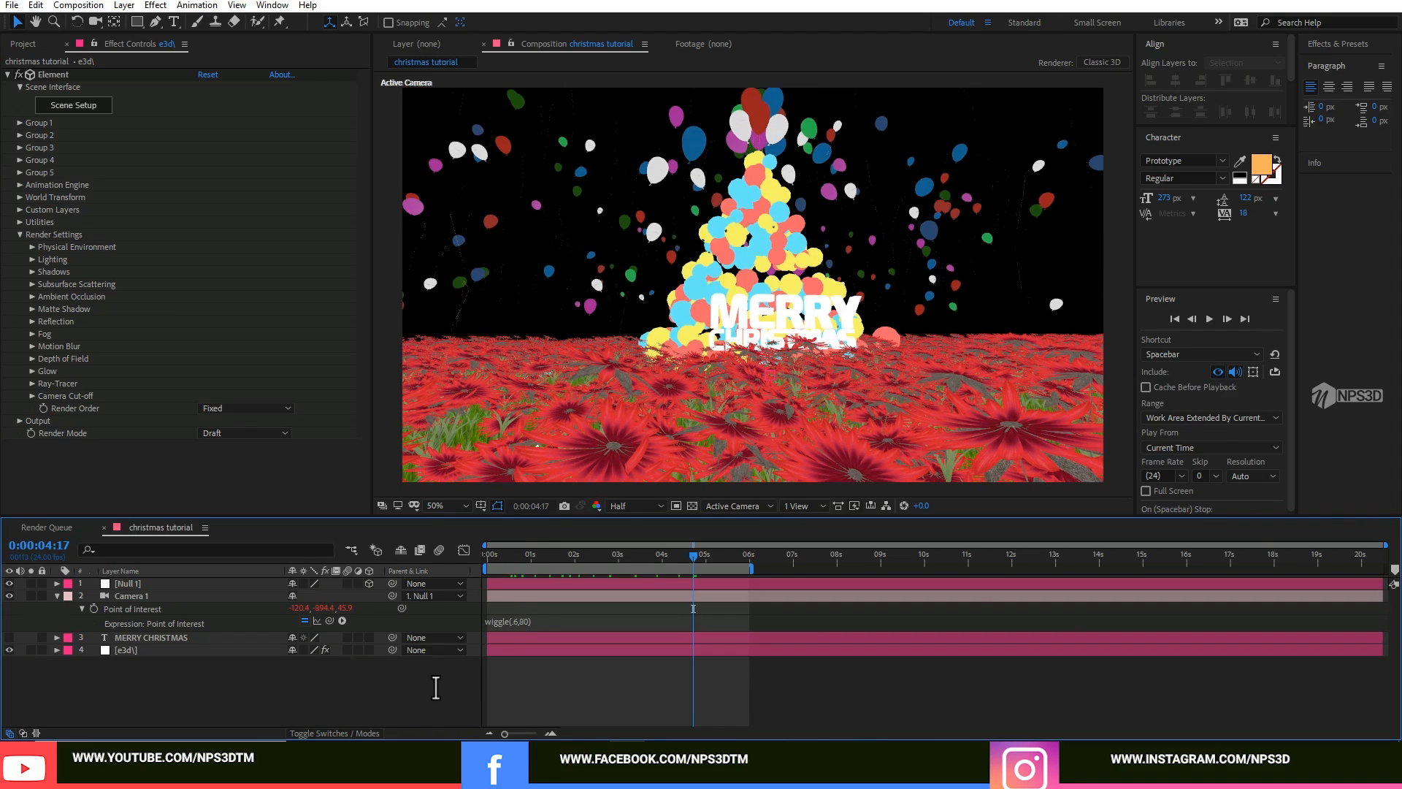
key("Home")
key("space")
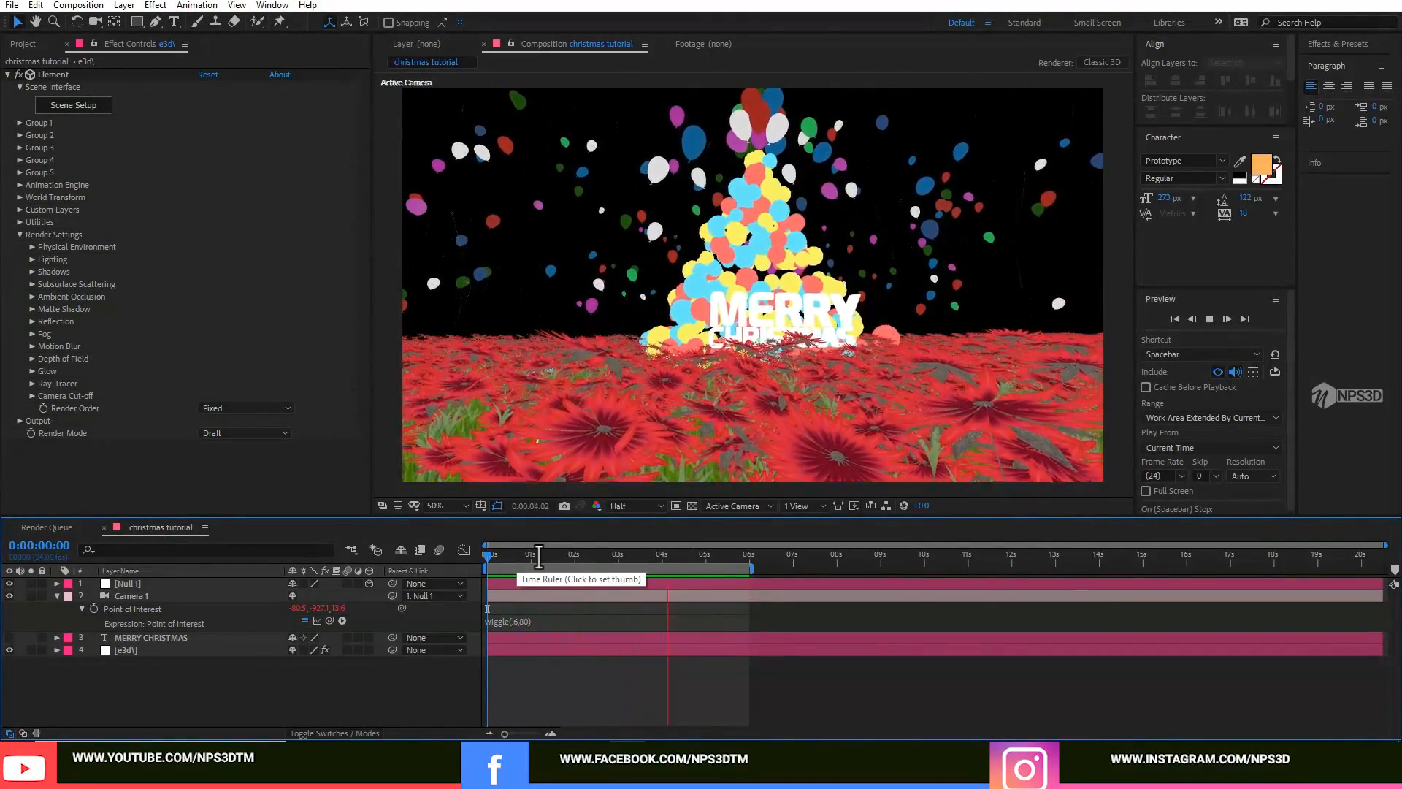
key("space")
mouse_move(562, 556)
left_mouse_down()
mouse_move(749, 557)
mouse_move(502, 557)
mouse_move(738, 557)
left_mouse_up()
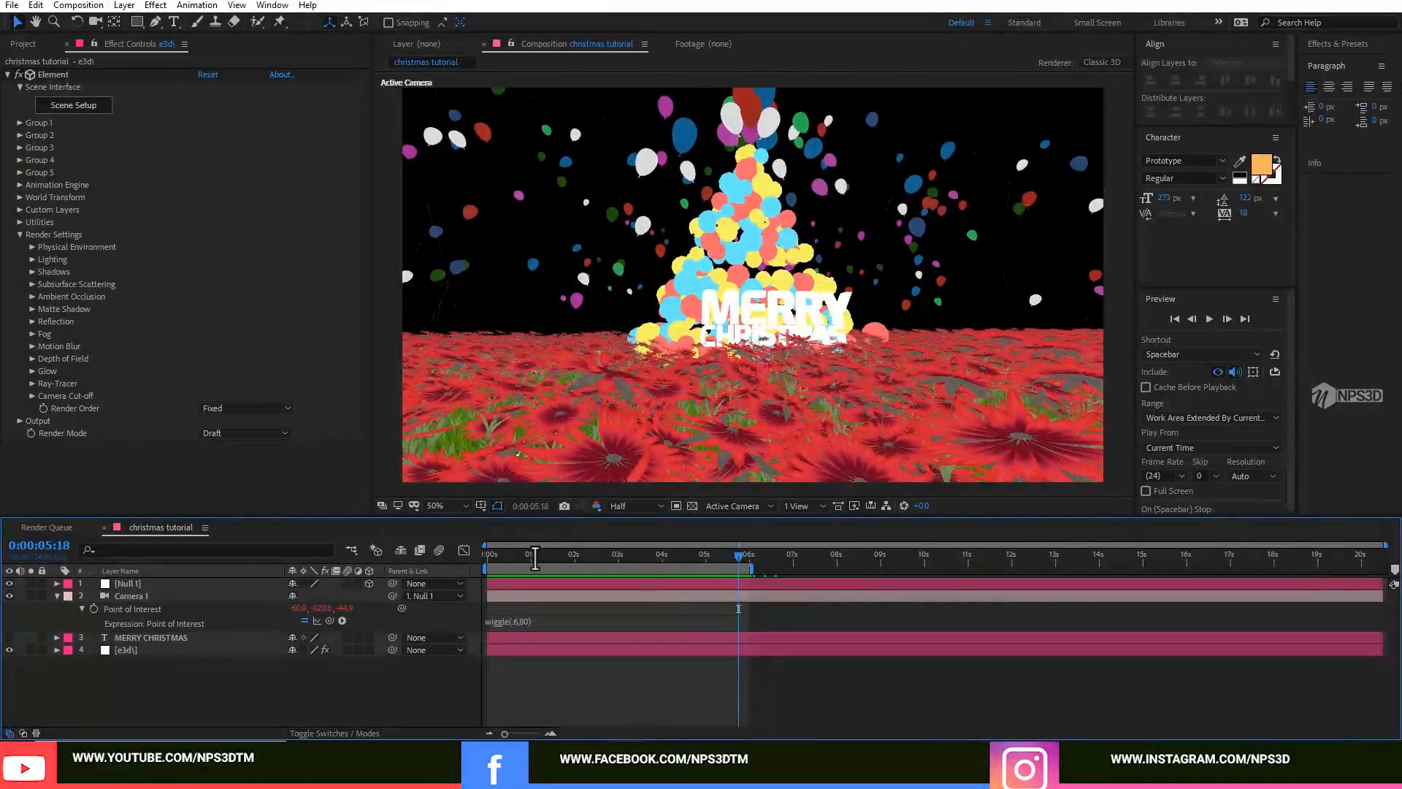
Switch the Element effect on the e3d layer to Preview render mode and view the frame at 0:00:02:15.
left_click(57, 596)
left_click(244, 433)
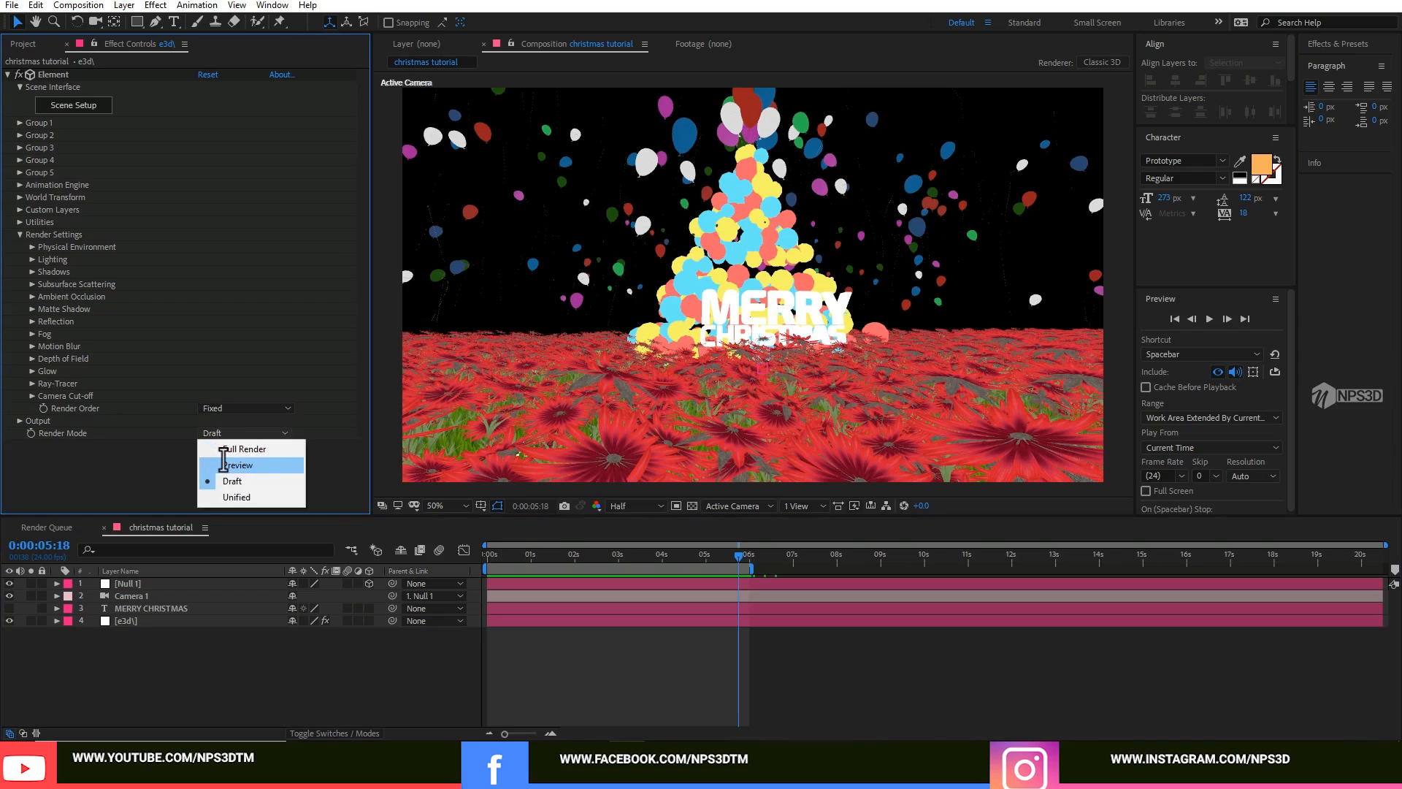
left_click(221, 447)
left_click(601, 556)
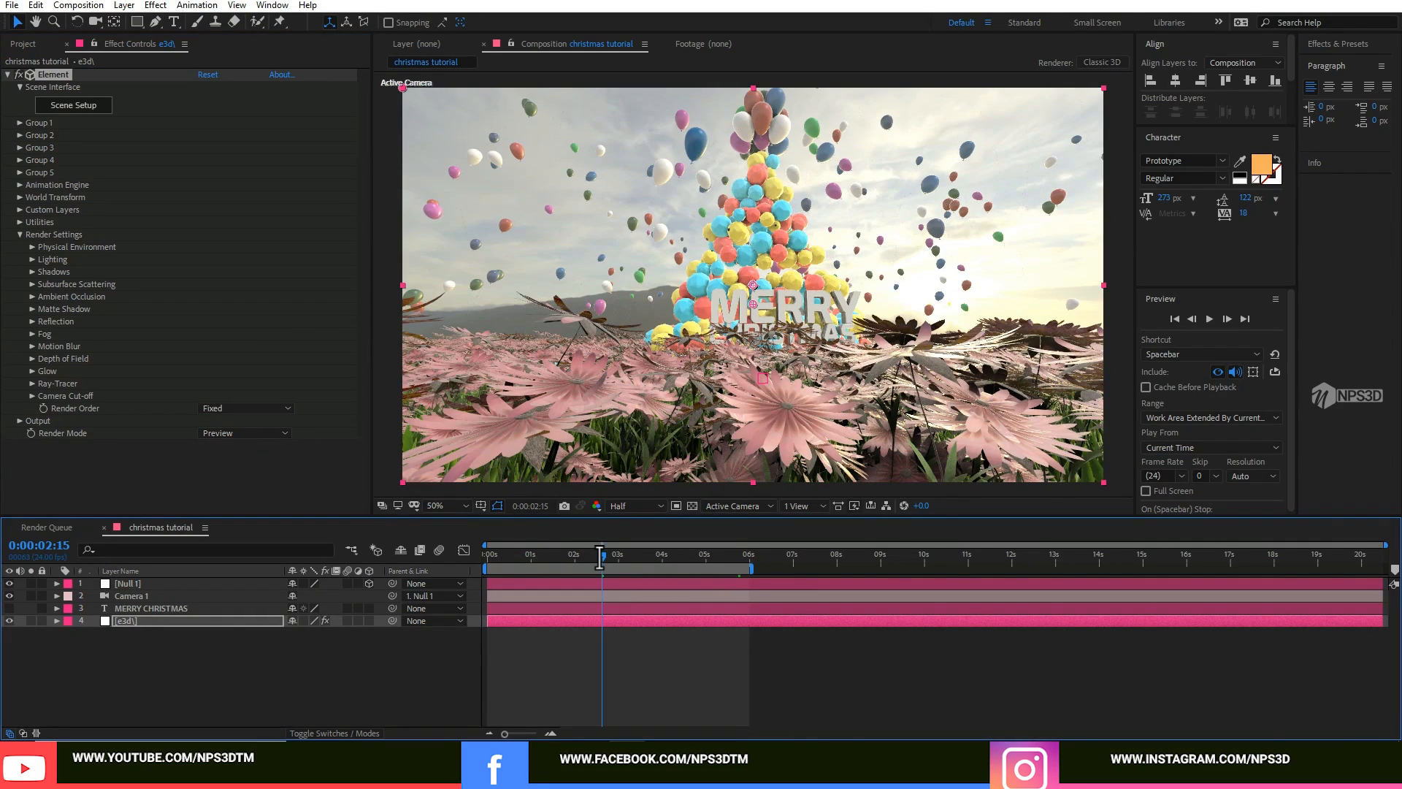
Keyframe Element's Group 4 Position XY at 0:00:00:00, set it to 960, -533 at 0:00:07:00, and return to the first frame.
left_click(20, 235)
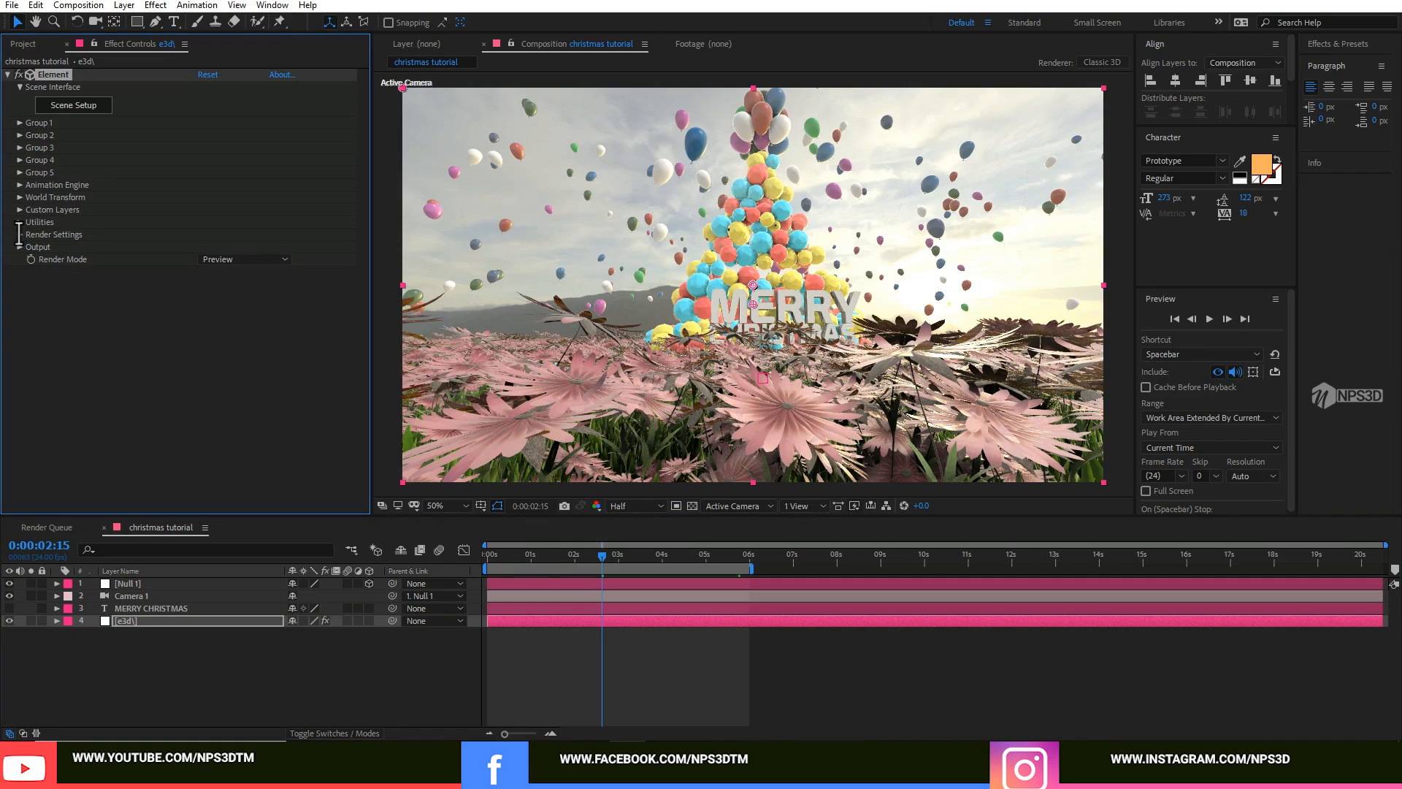
left_click(20, 160)
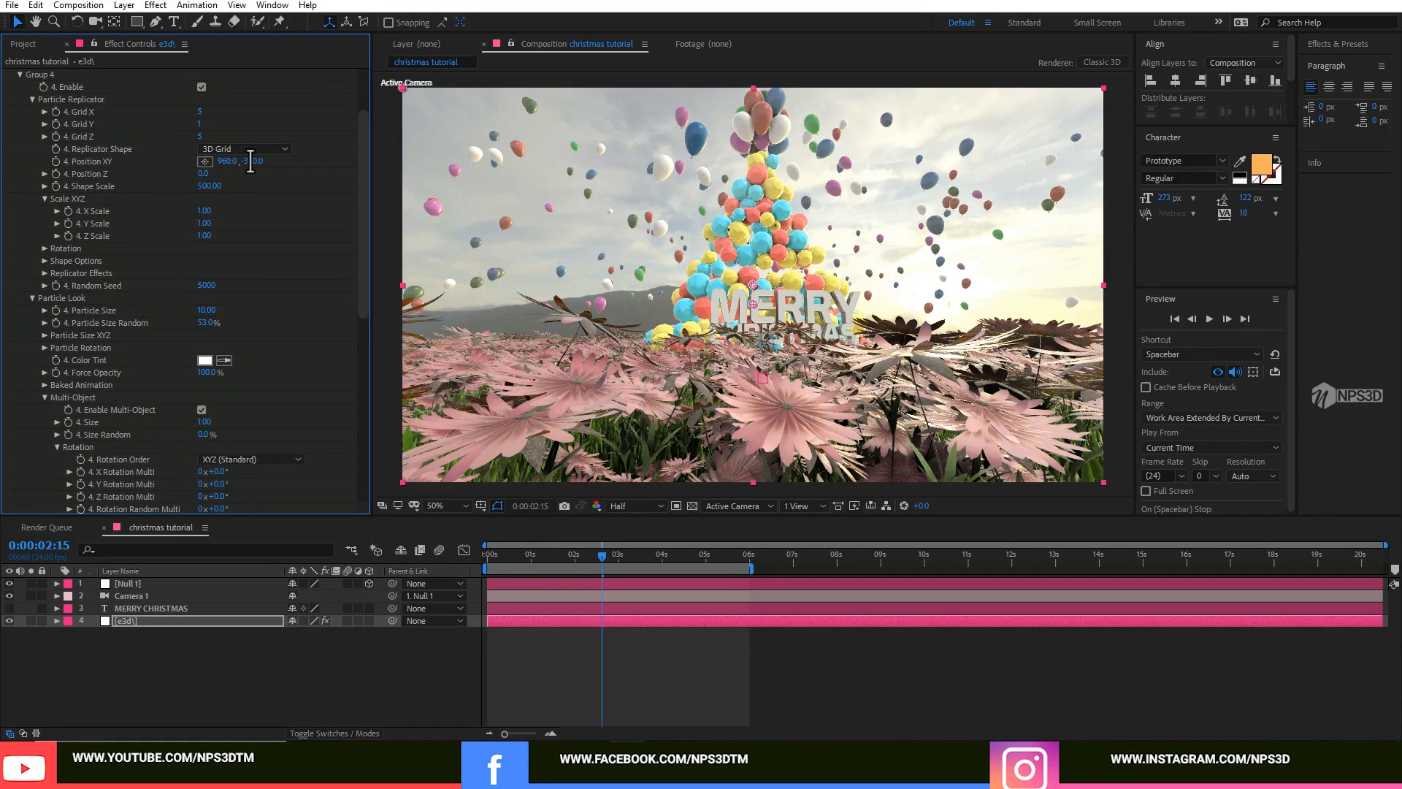
left_click_drag(539, 555, 487, 555)
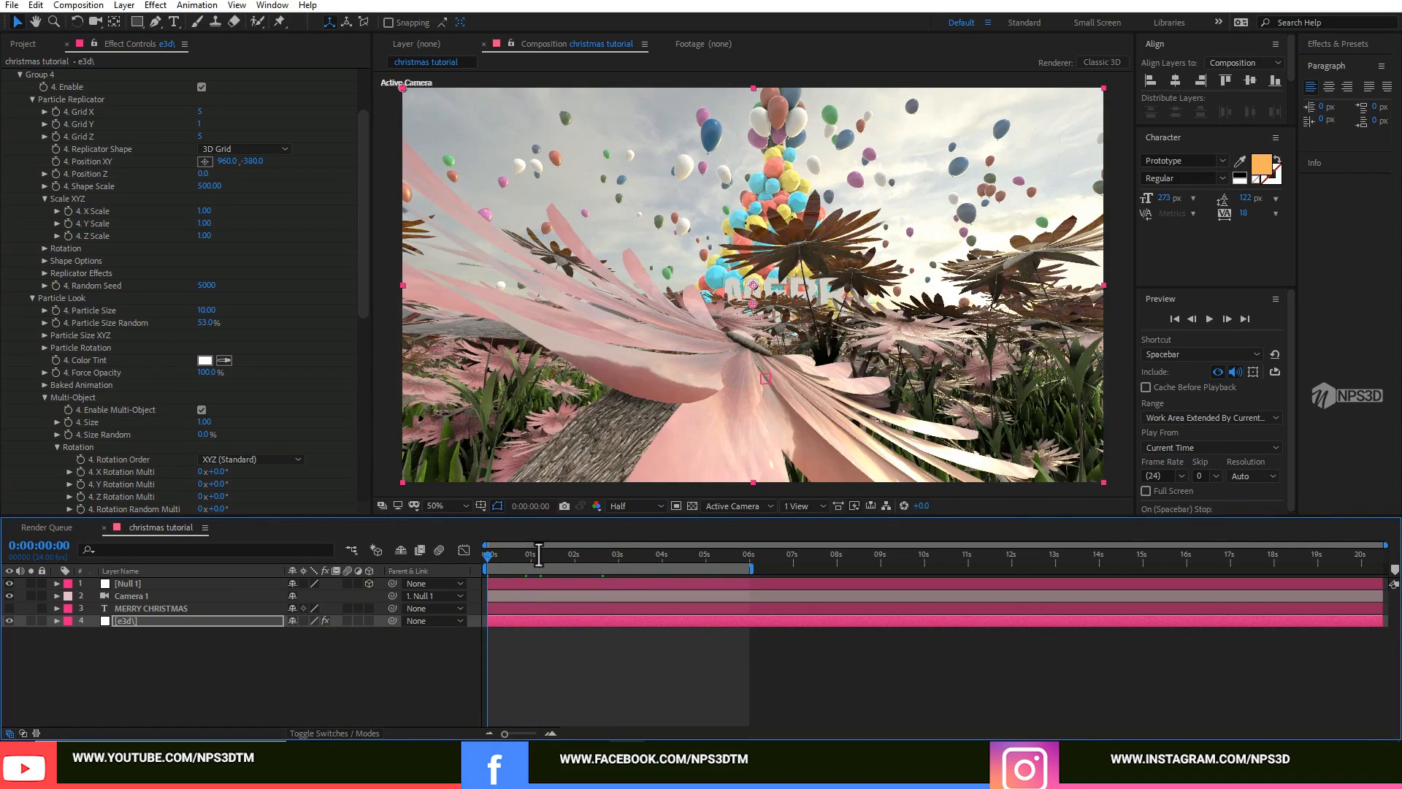
left_click(55, 161)
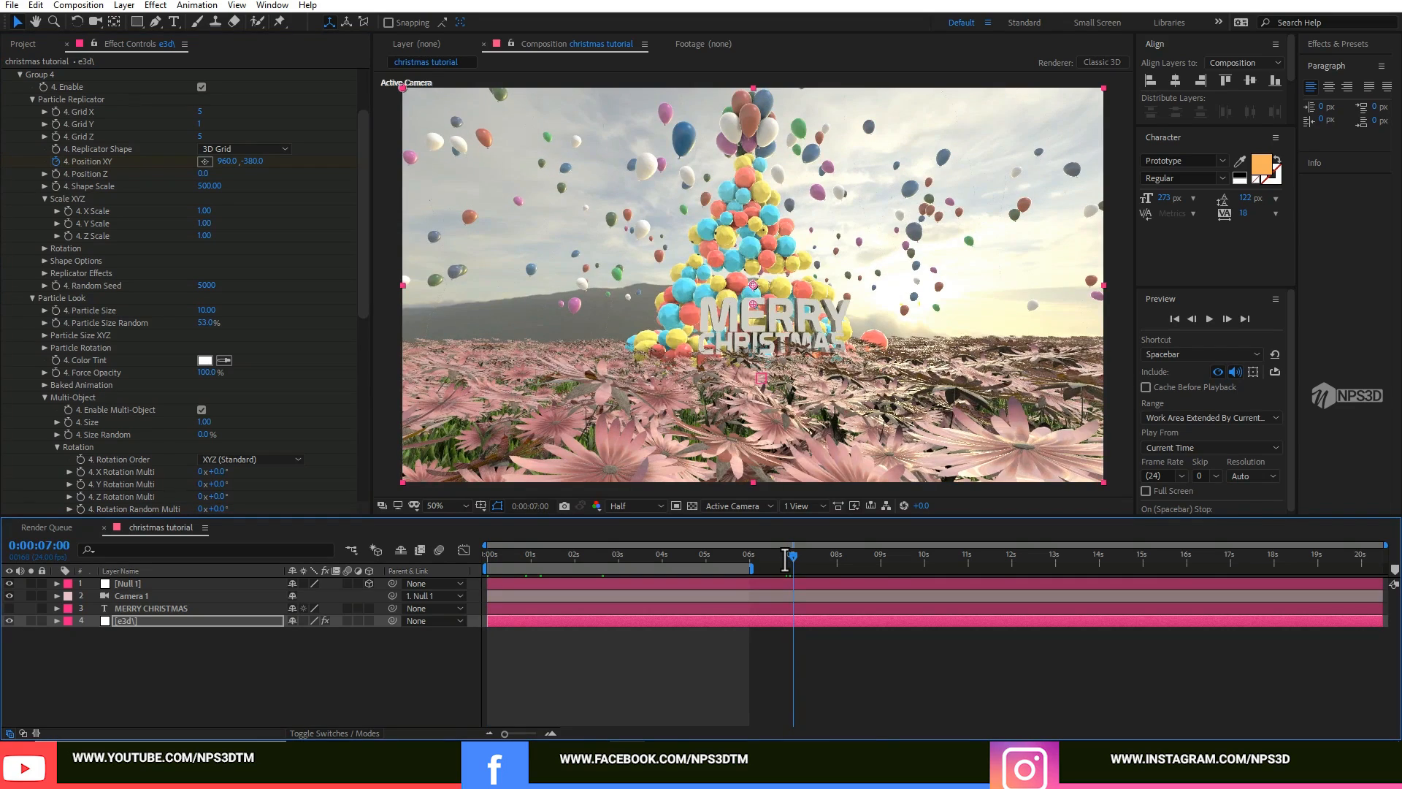
left_click_drag(252, 161, 244, 160)
left_click(503, 557)
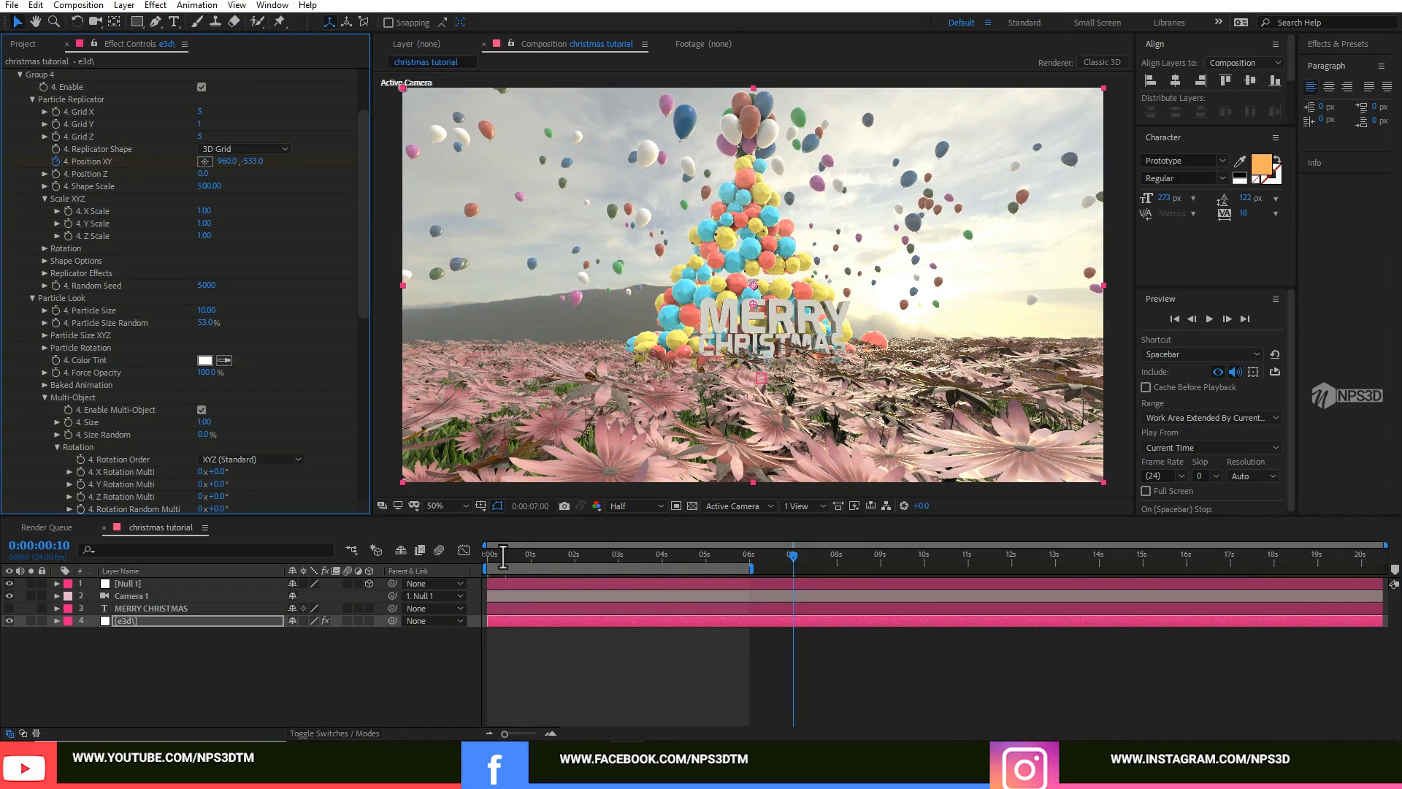
key("Home")
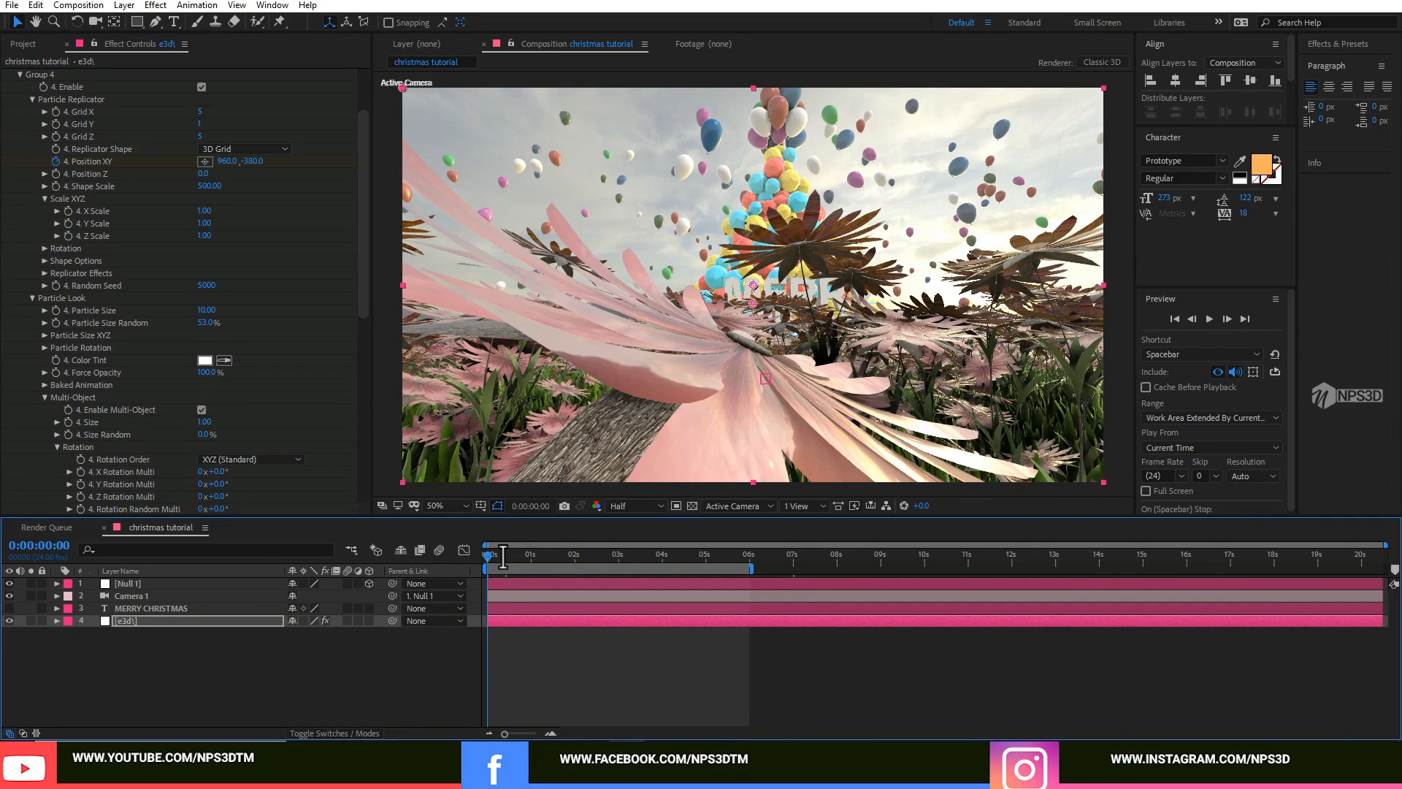
Keyframe Group 4's X Displace from 0.33 to 1.10 and Z Displace from 0.00 to 1.57 between 0:00:00:00 and 0:00:06:20.
scroll(179, 292, "down", 3)
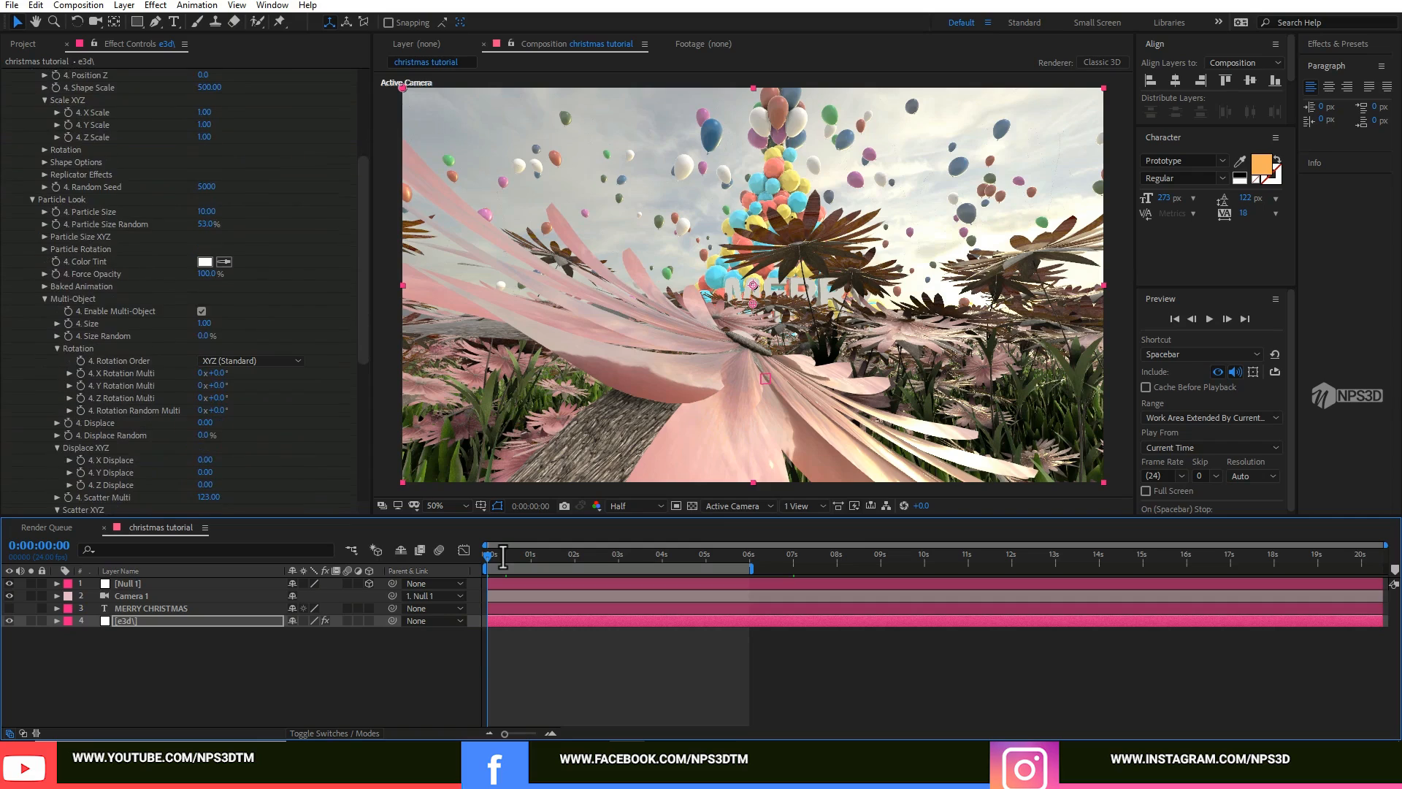
scroll(179, 292, "down", 4)
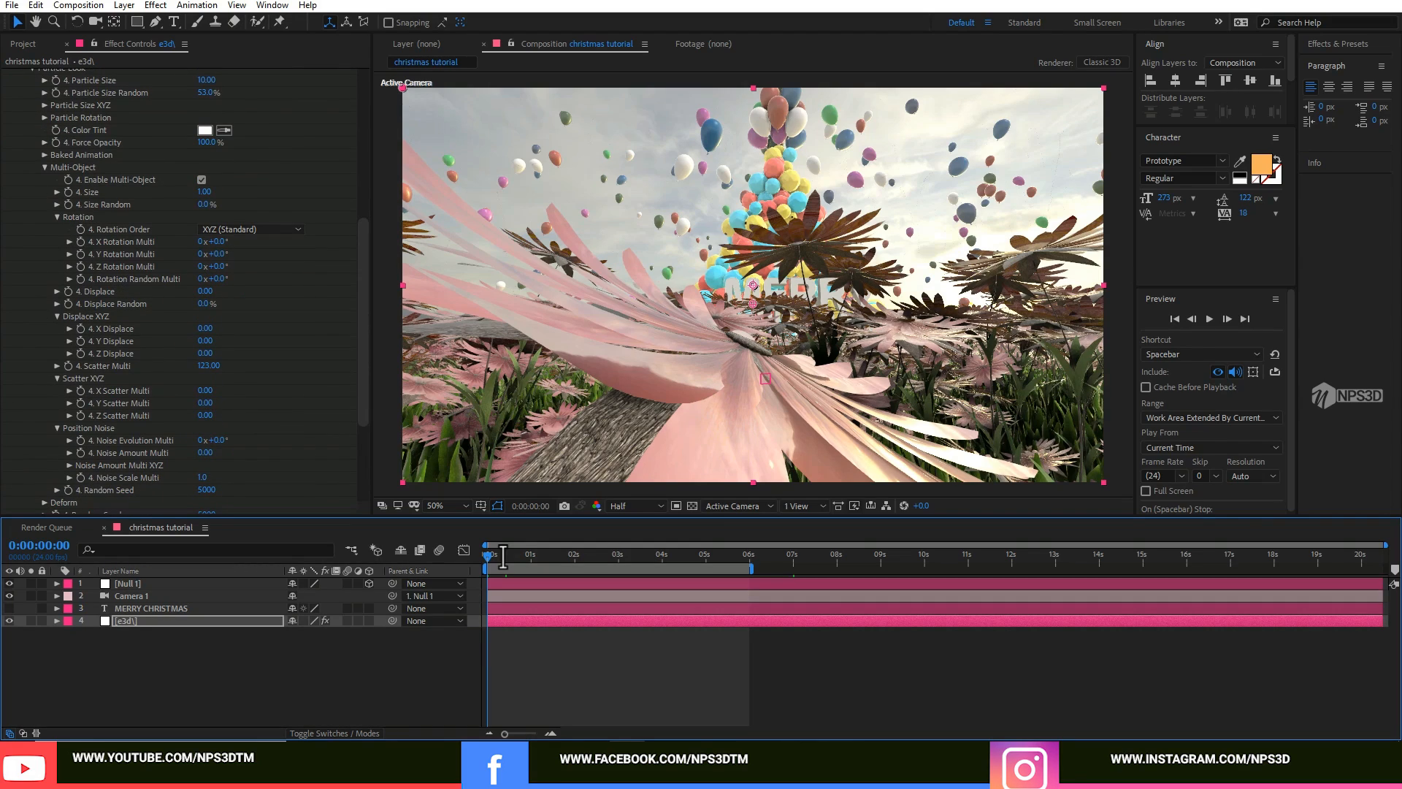
left_click_drag(208, 339, 200, 328)
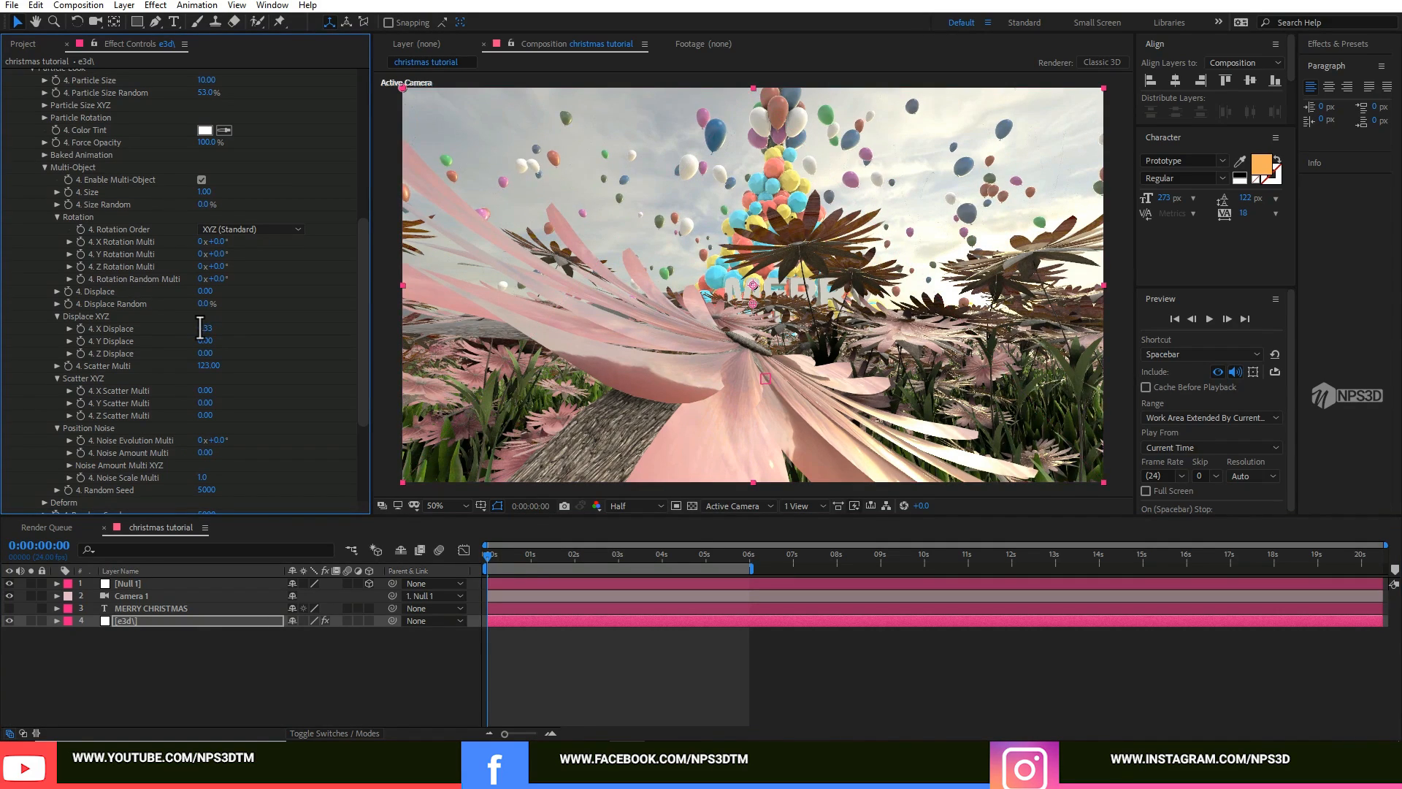
left_click(81, 341)
left_click(81, 353)
left_click(766, 555)
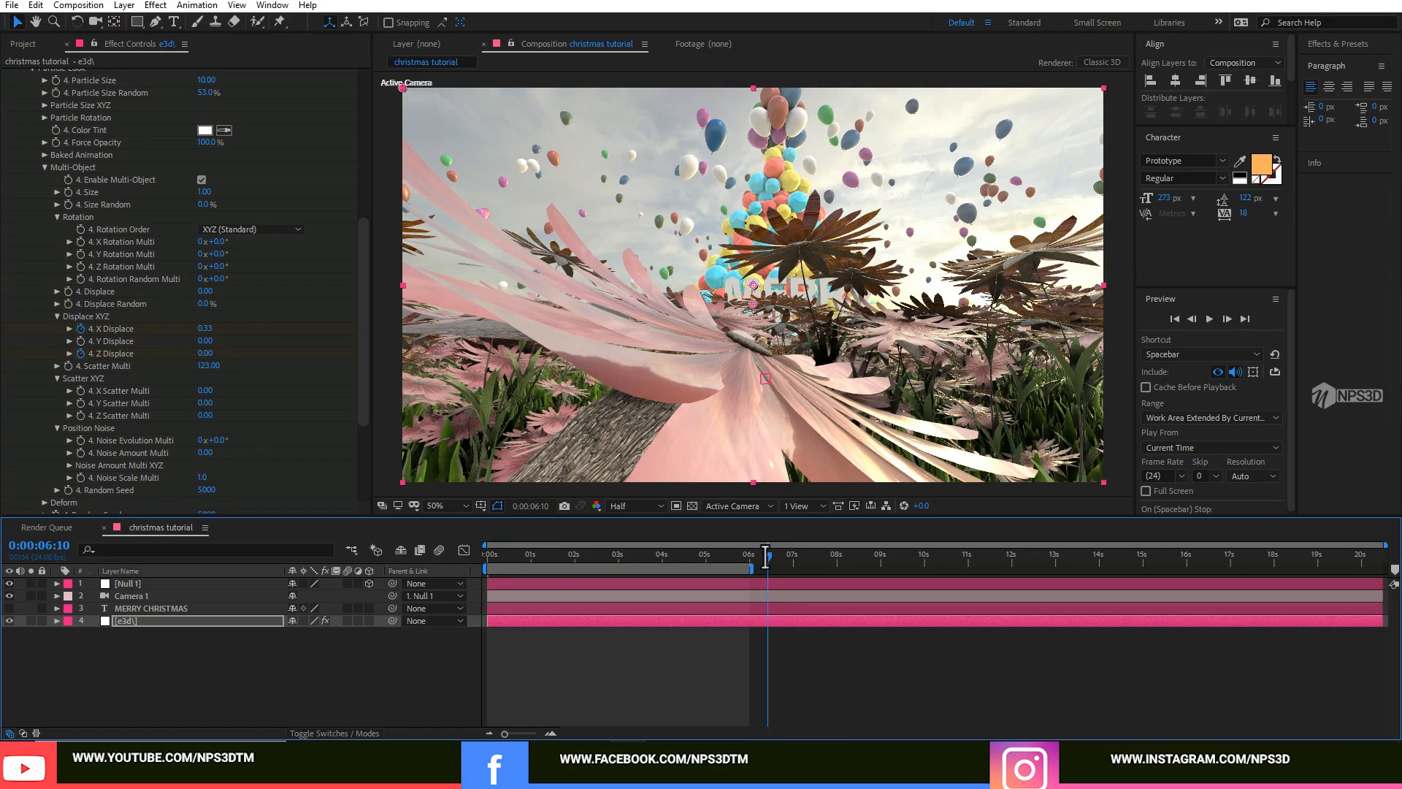
key("space")
left_click_drag(205, 325, 203, 353)
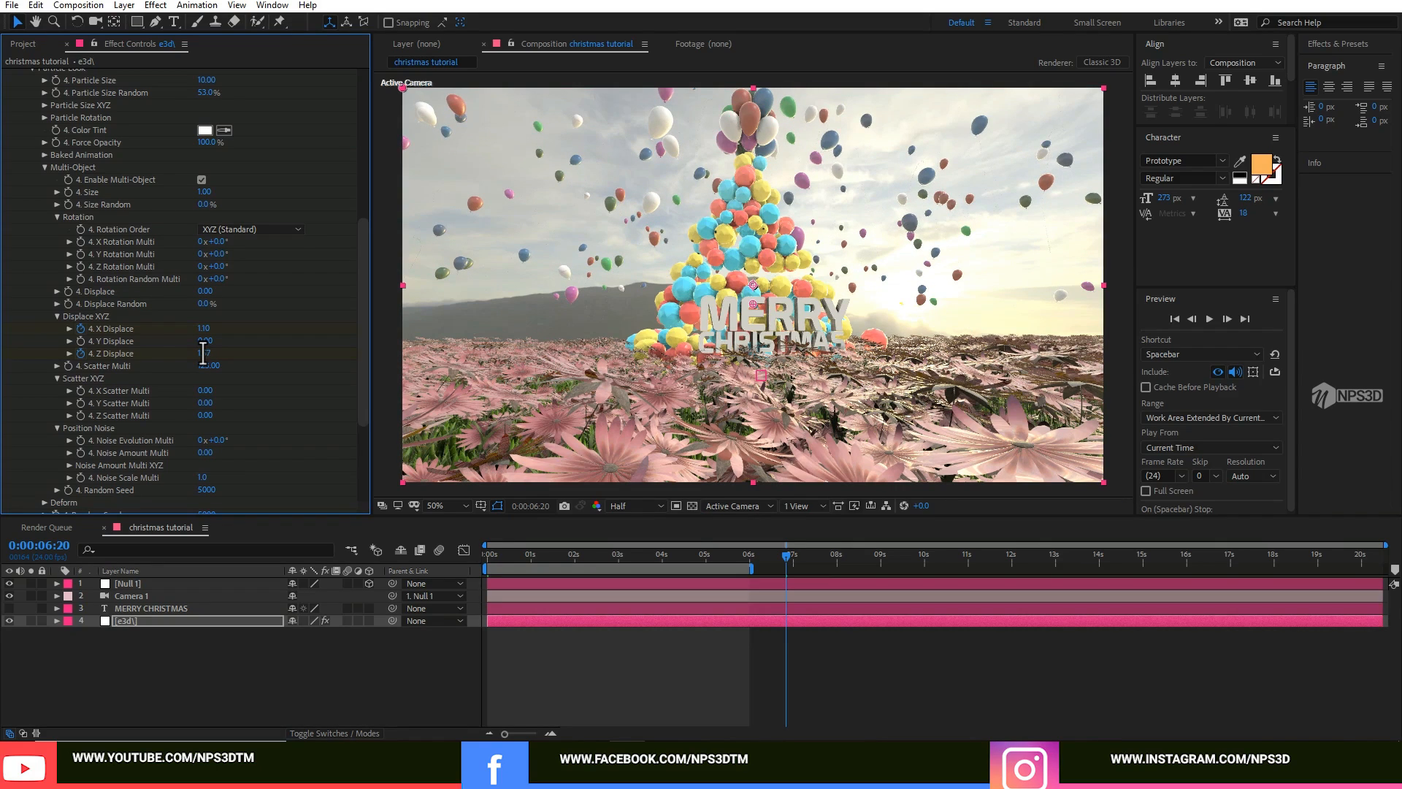
Preview the balloon displacement from the start of the timeline and return to the first frame.
left_click(506, 553)
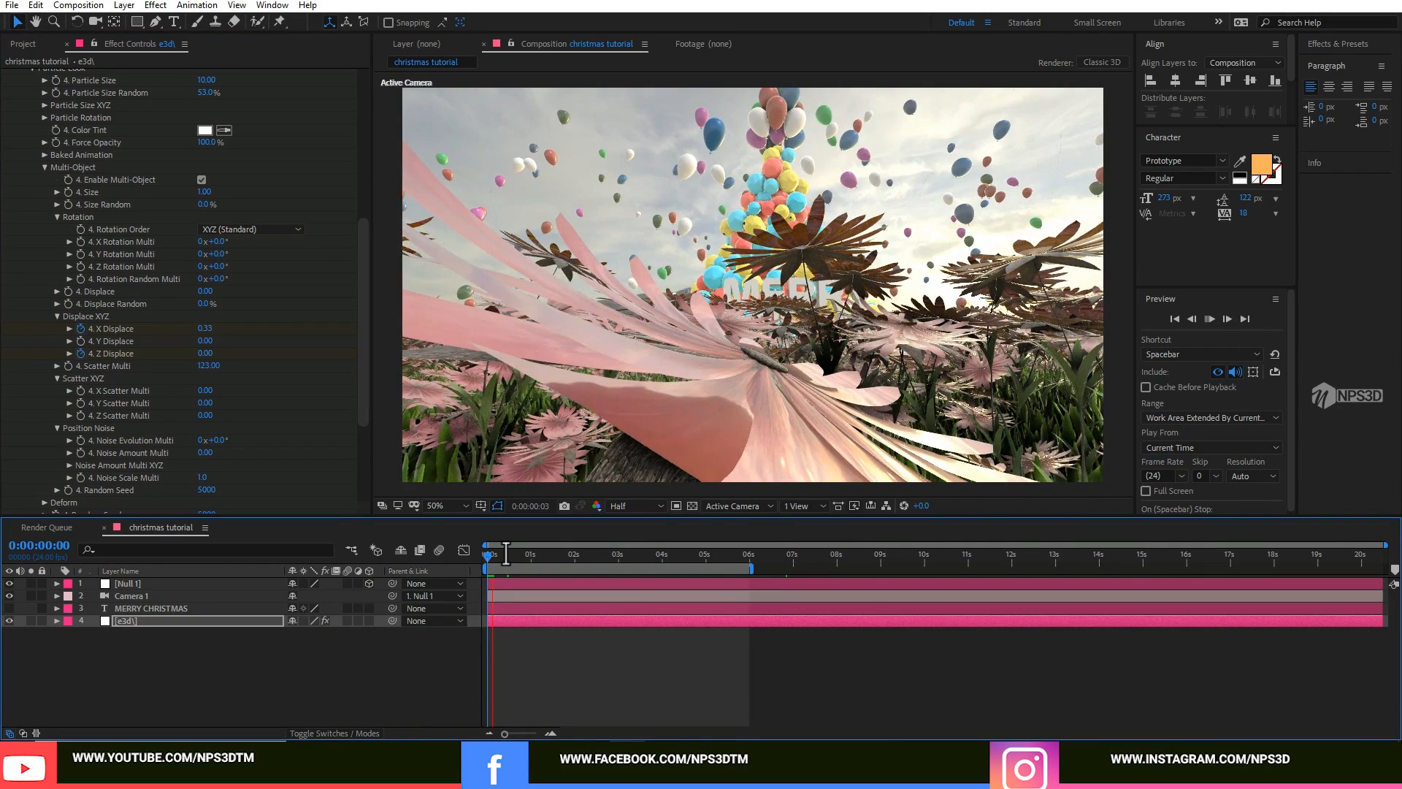
key("space")
key("space")
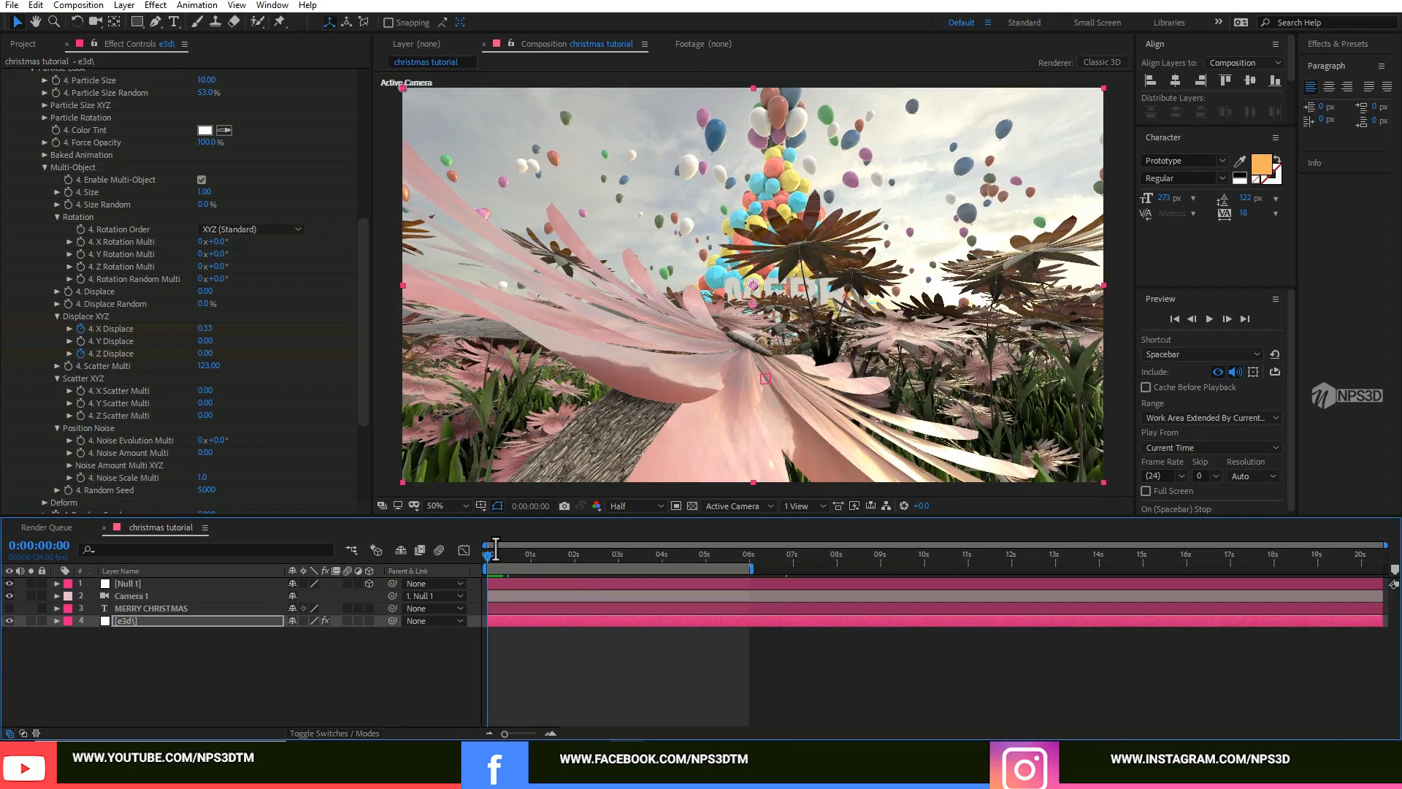
key("space")
left_click(496, 550)
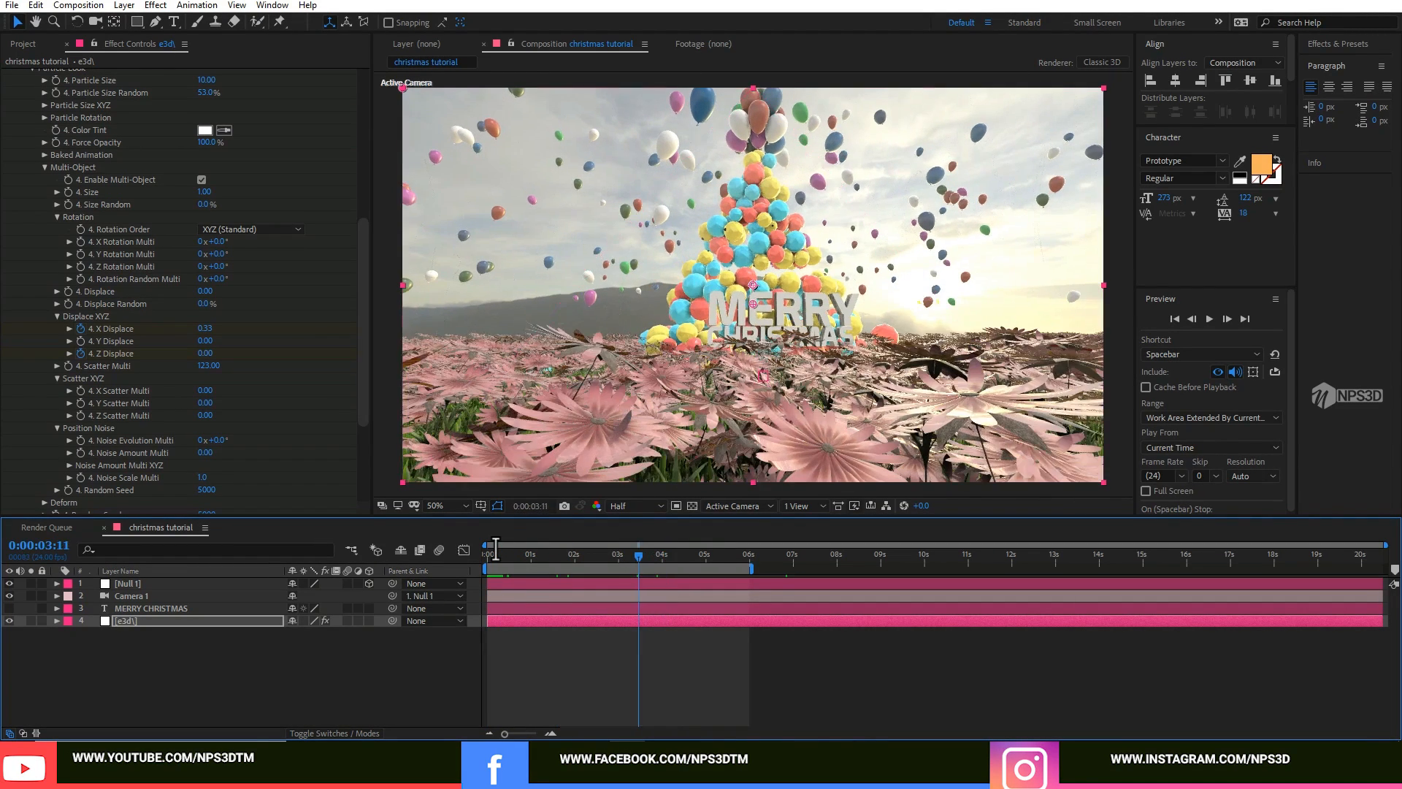
Try to keyframe Group 4's Rotation Random Multi between 0:00:00:00 and 0:00:06:22.
left_click(76, 278)
left_click(790, 553)
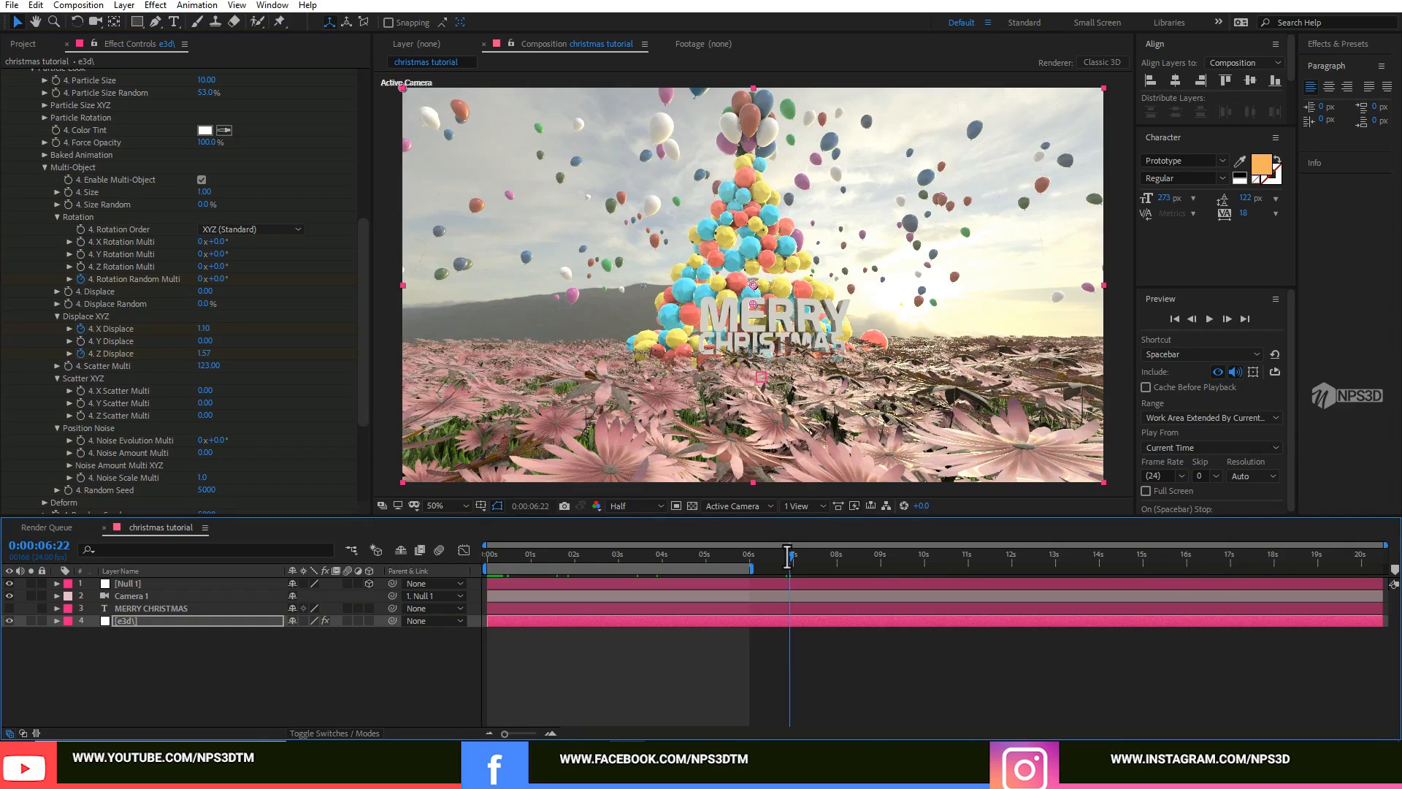
left_click(219, 278)
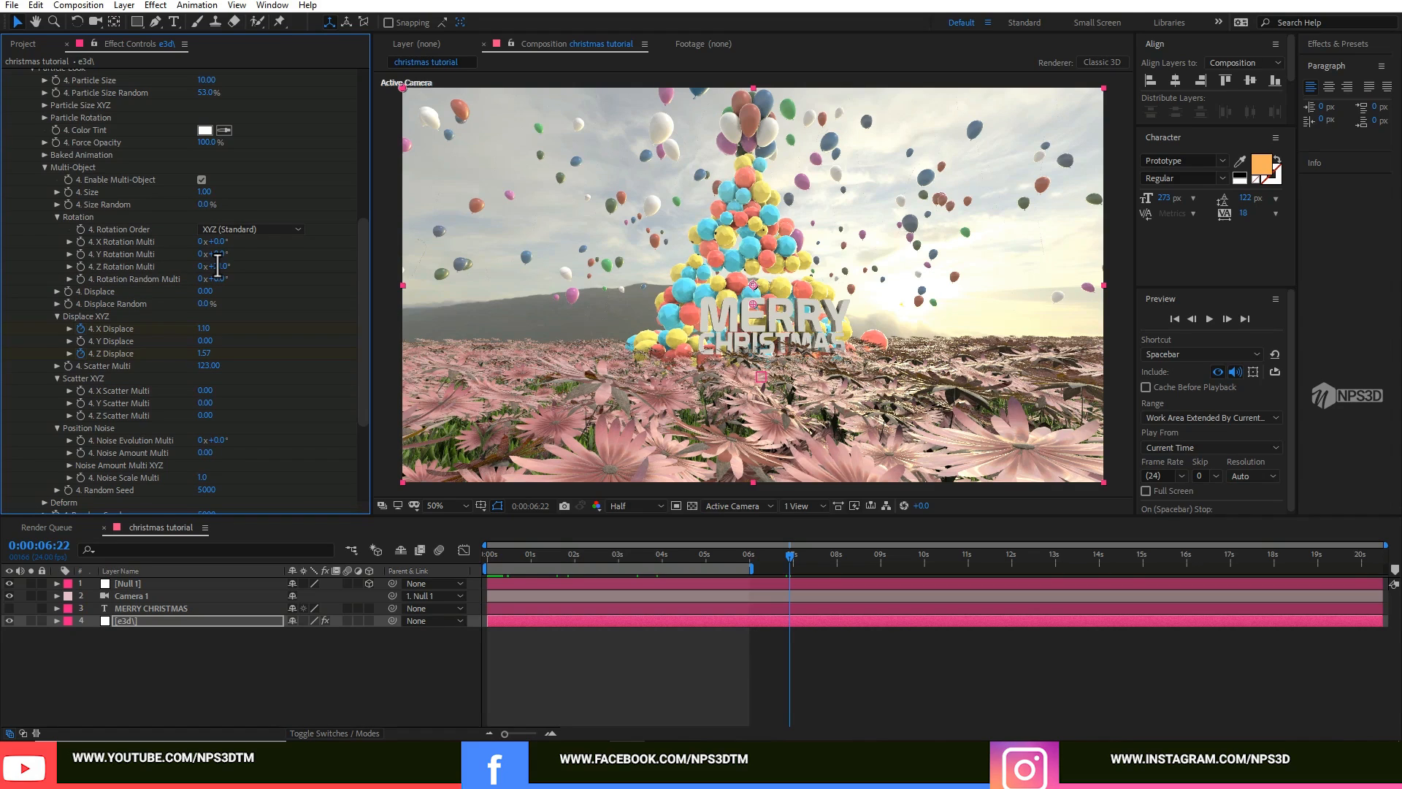
Try to keyframe Group 4's Z Rotation Multi from 0:00:00:00 to 0:00:06:23, and reset its value to 0°.
left_click(578, 545)
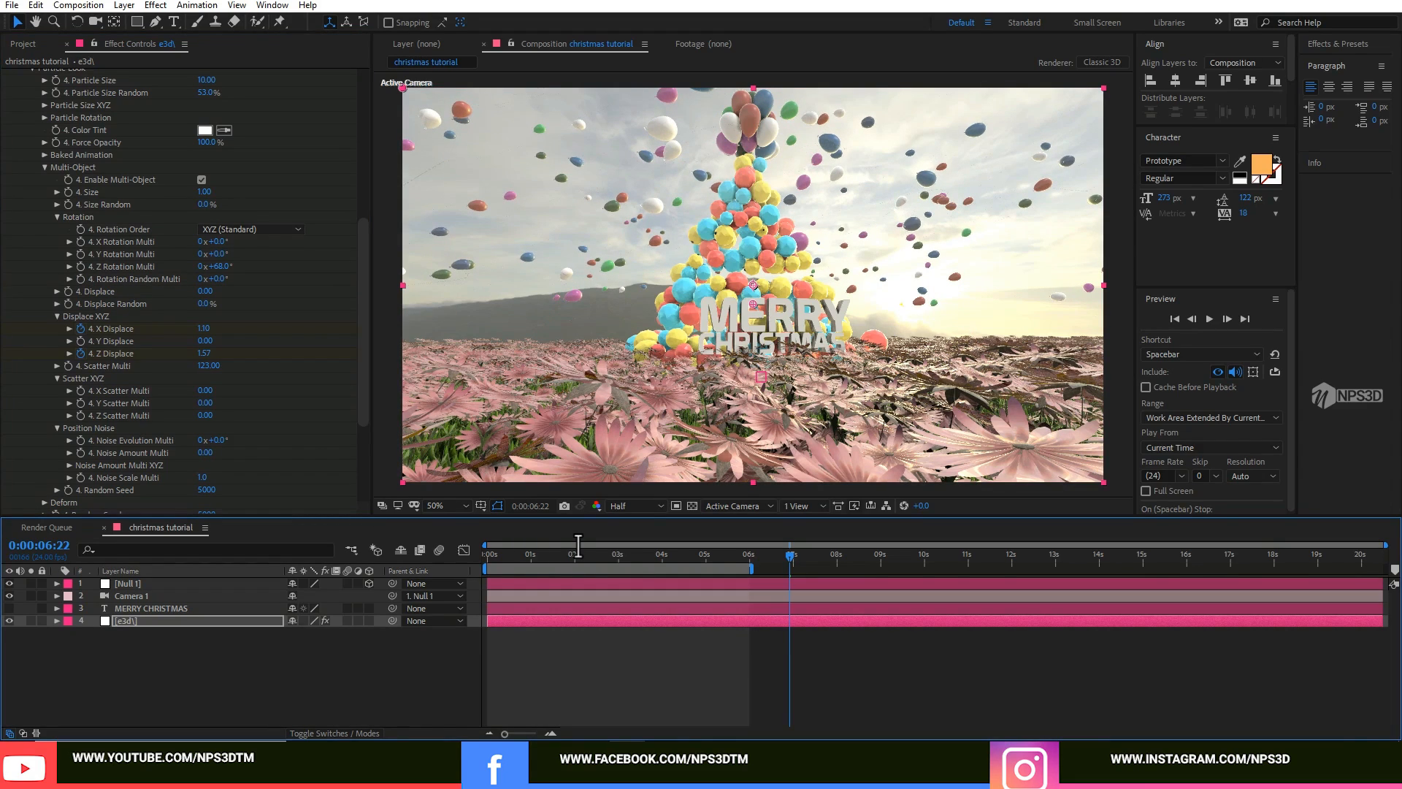
key("Home")
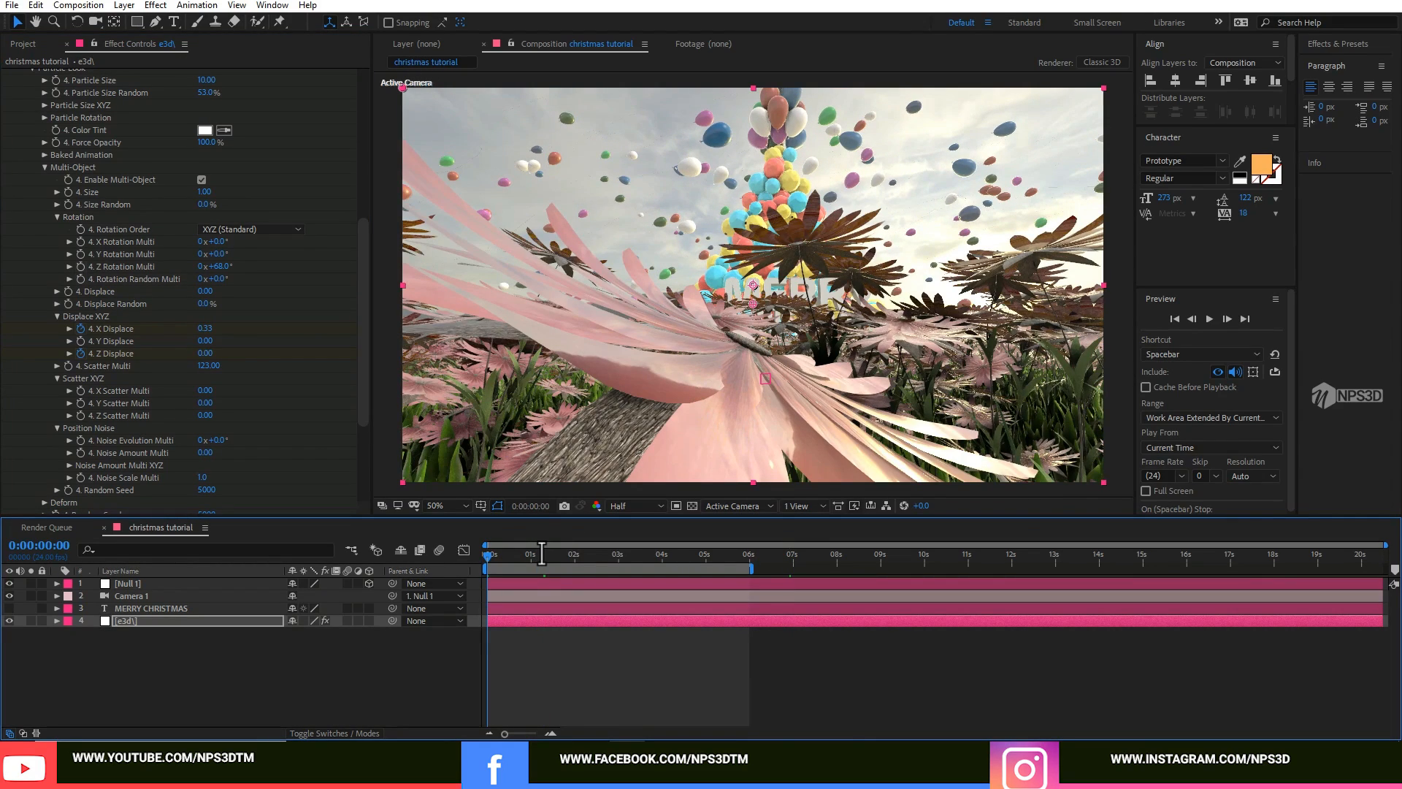
left_click(83, 262)
left_click(791, 554)
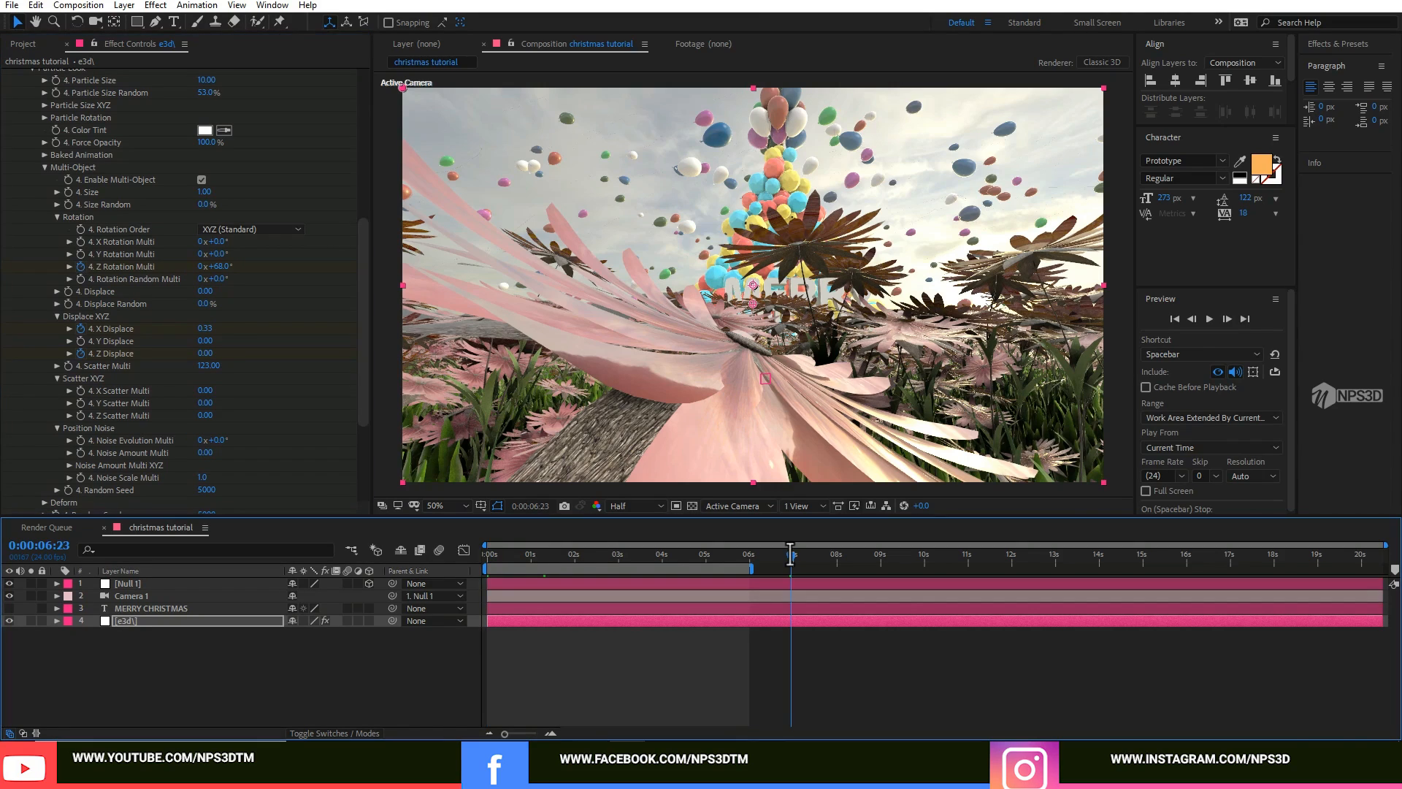
left_click_drag(215, 266, 222, 266)
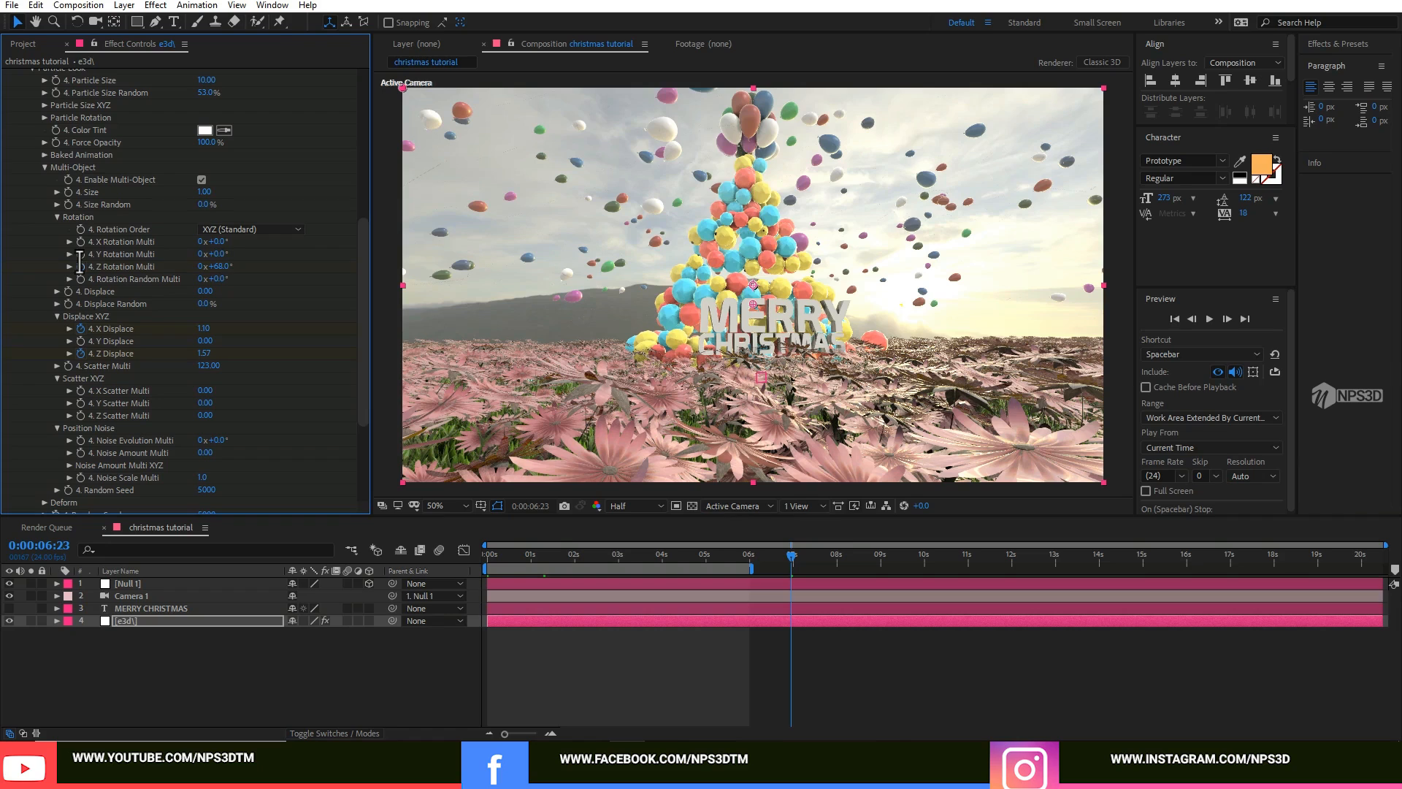
left_click(220, 265)
type("0")
key("Return")
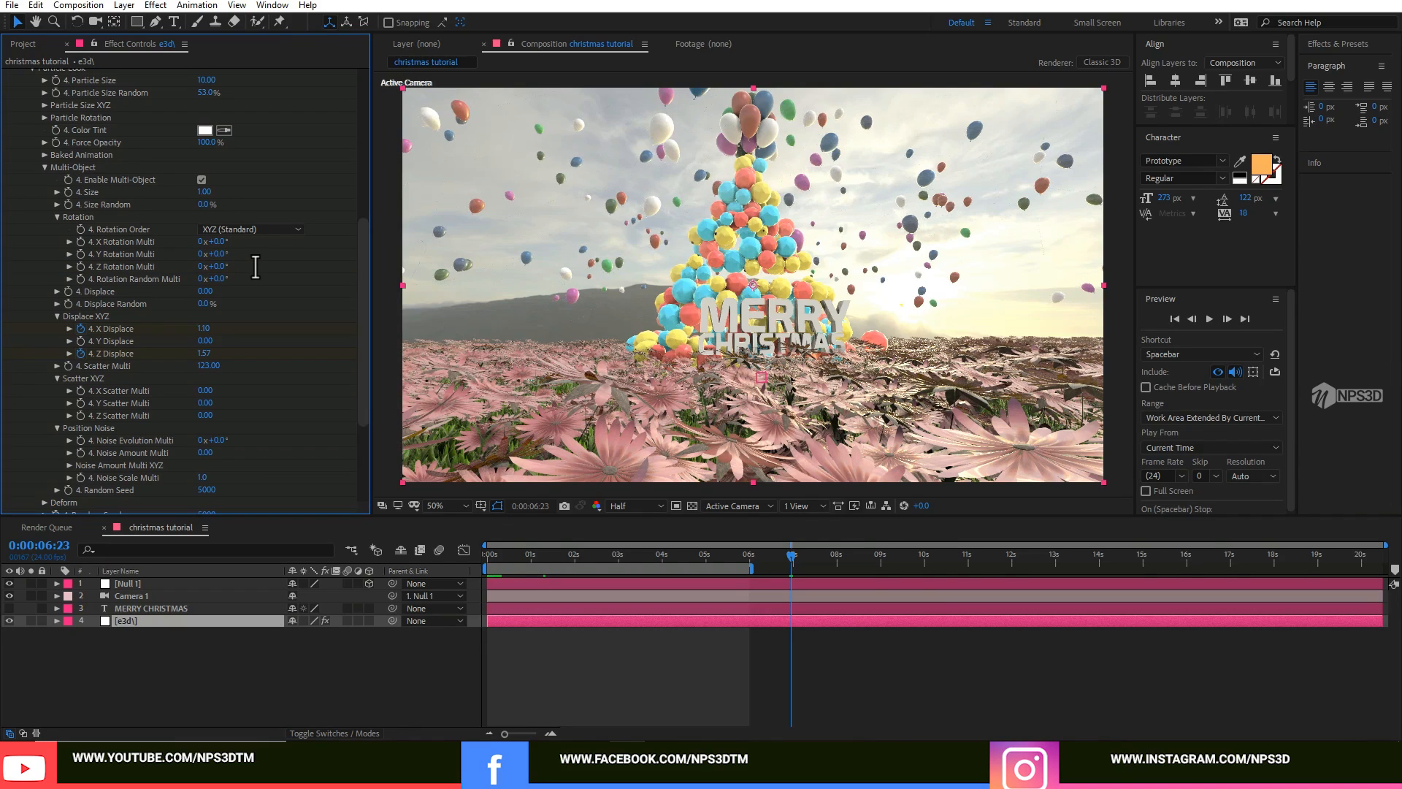
Keyframe Group 4's Y Rotation Multi at 0:00:00:00 and 0:00:06:23, set the starting Position XY to 960, -352, and preview.
left_click(498, 557)
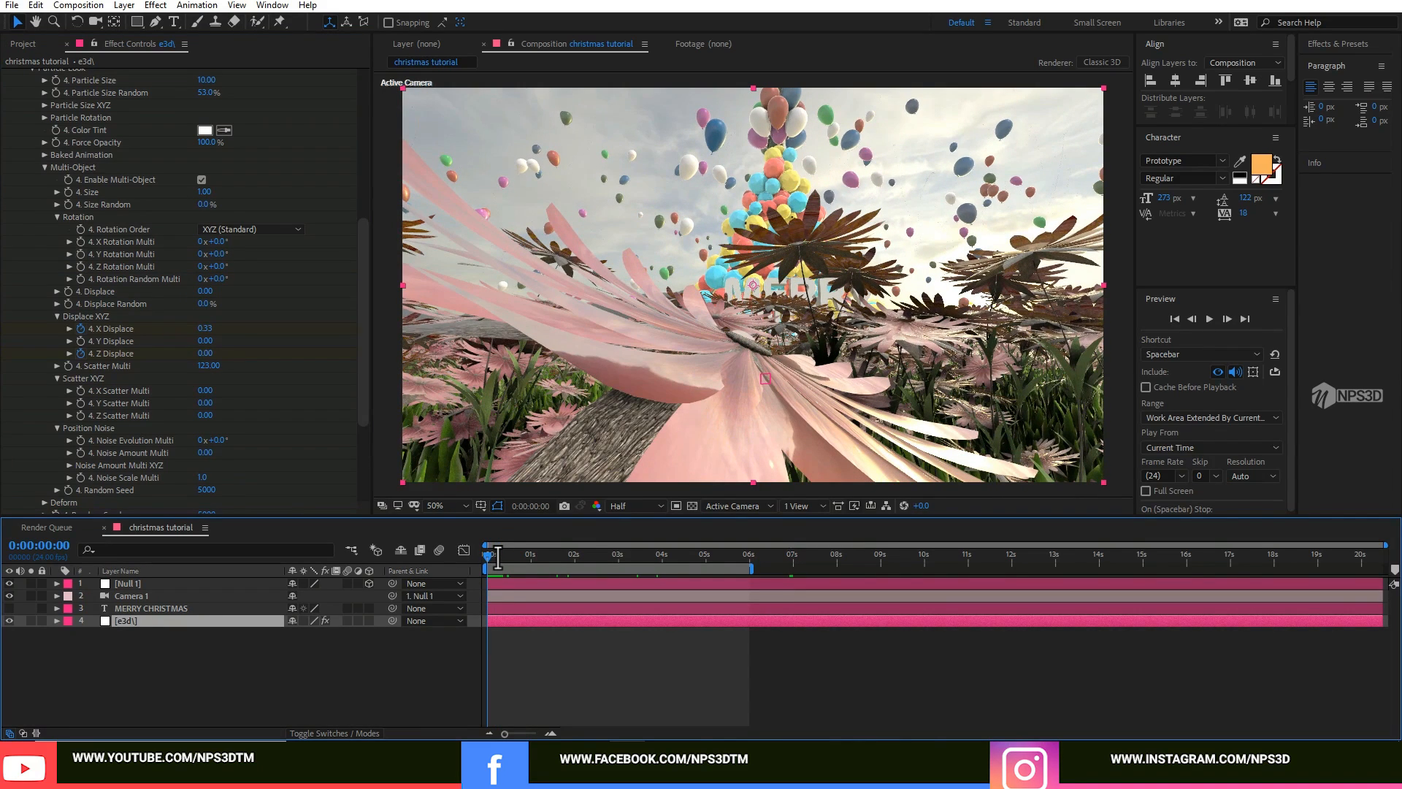
left_click(789, 553)
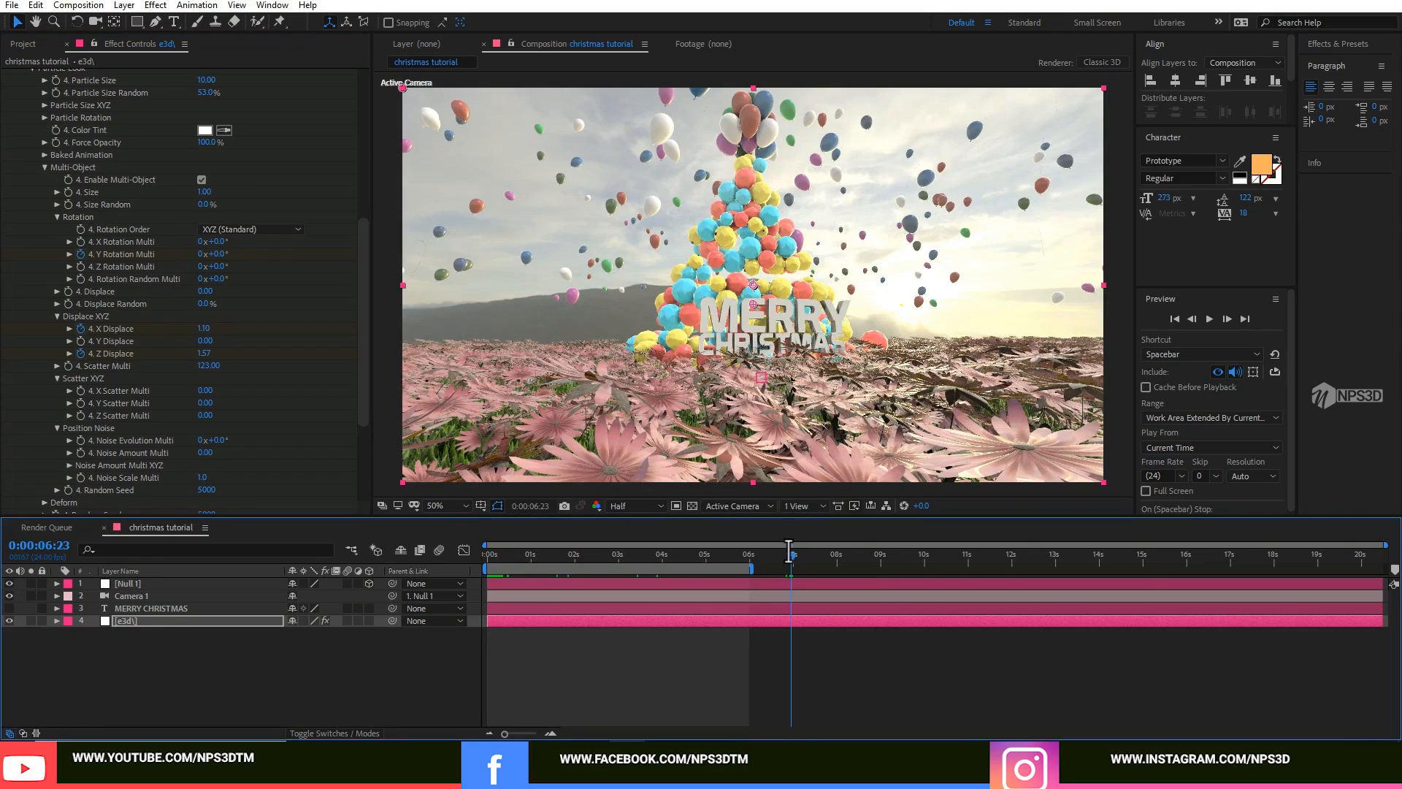
left_click(218, 254)
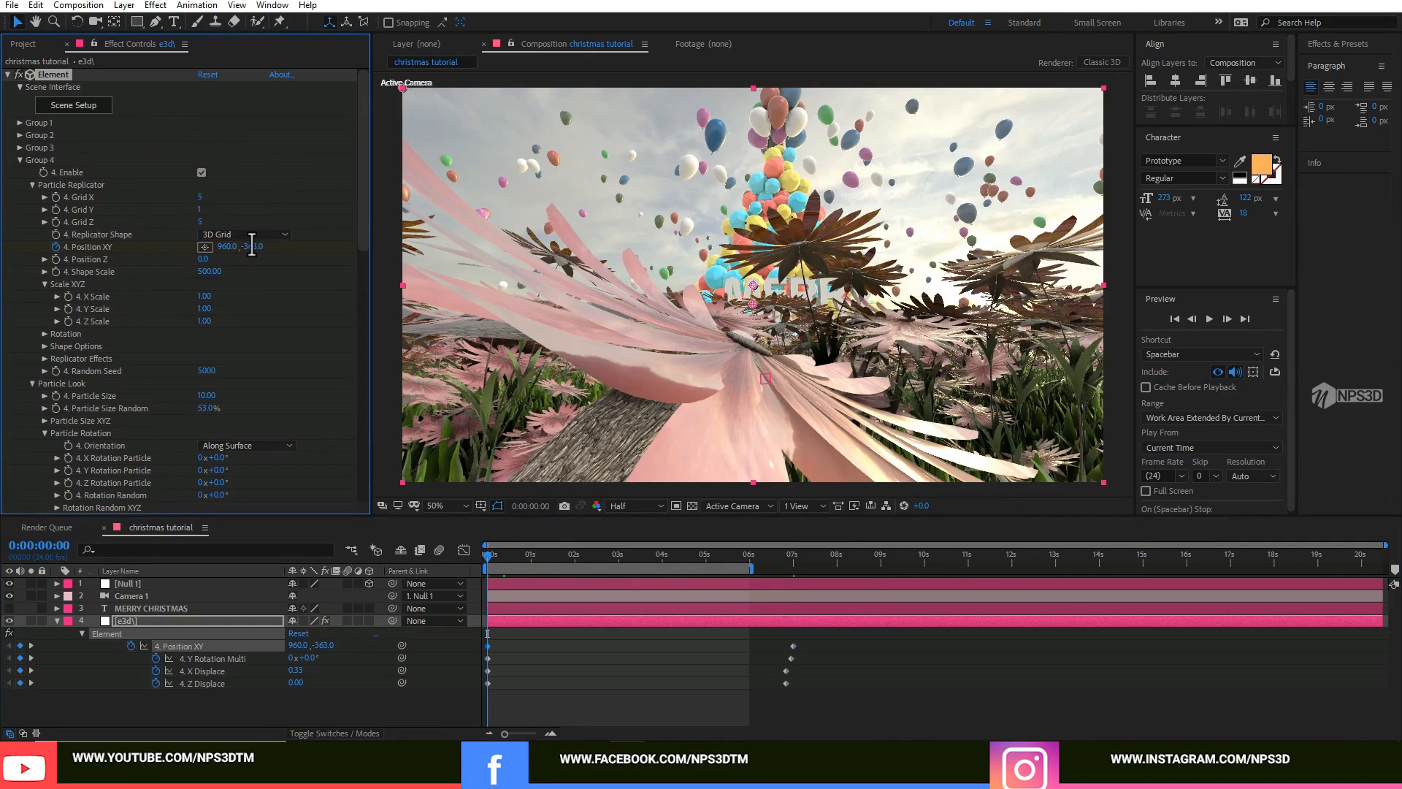
key("space")
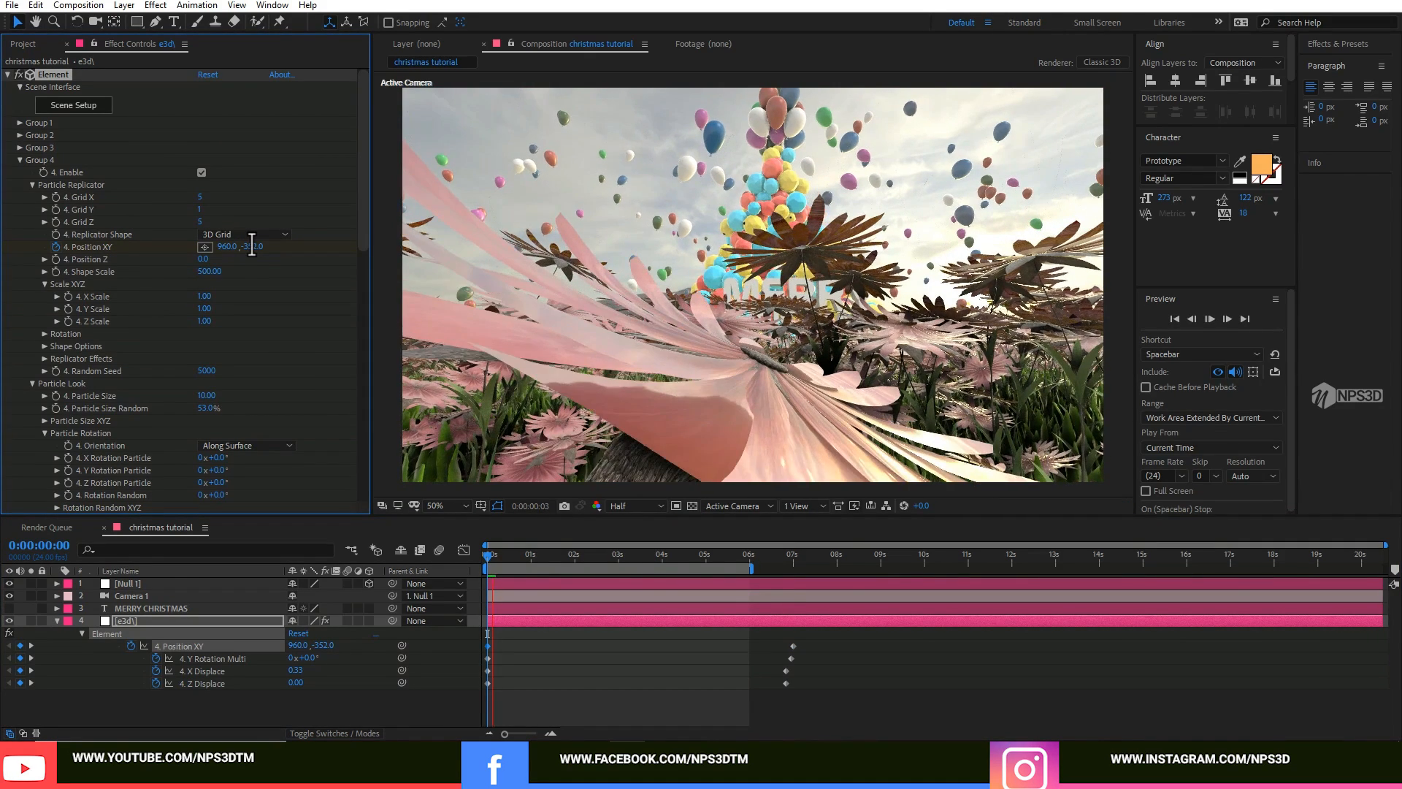
Apply Easy Ease In to all Element keyframes on the e3d layer and preview the motion through 0:00:05:14.
left_click_drag(612, 642, 474, 689)
right_click(493, 684)
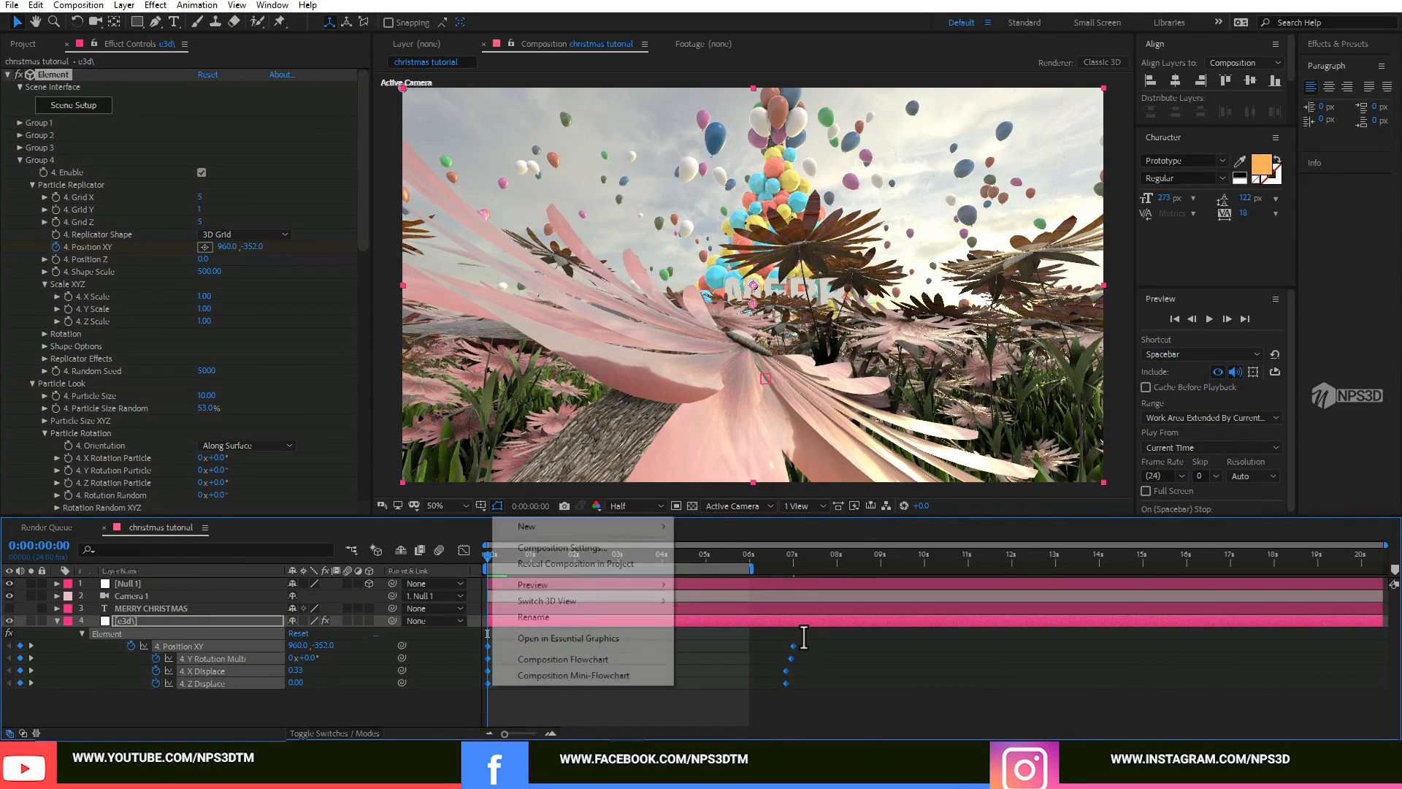
right_click(489, 682)
mouse_move(555, 674)
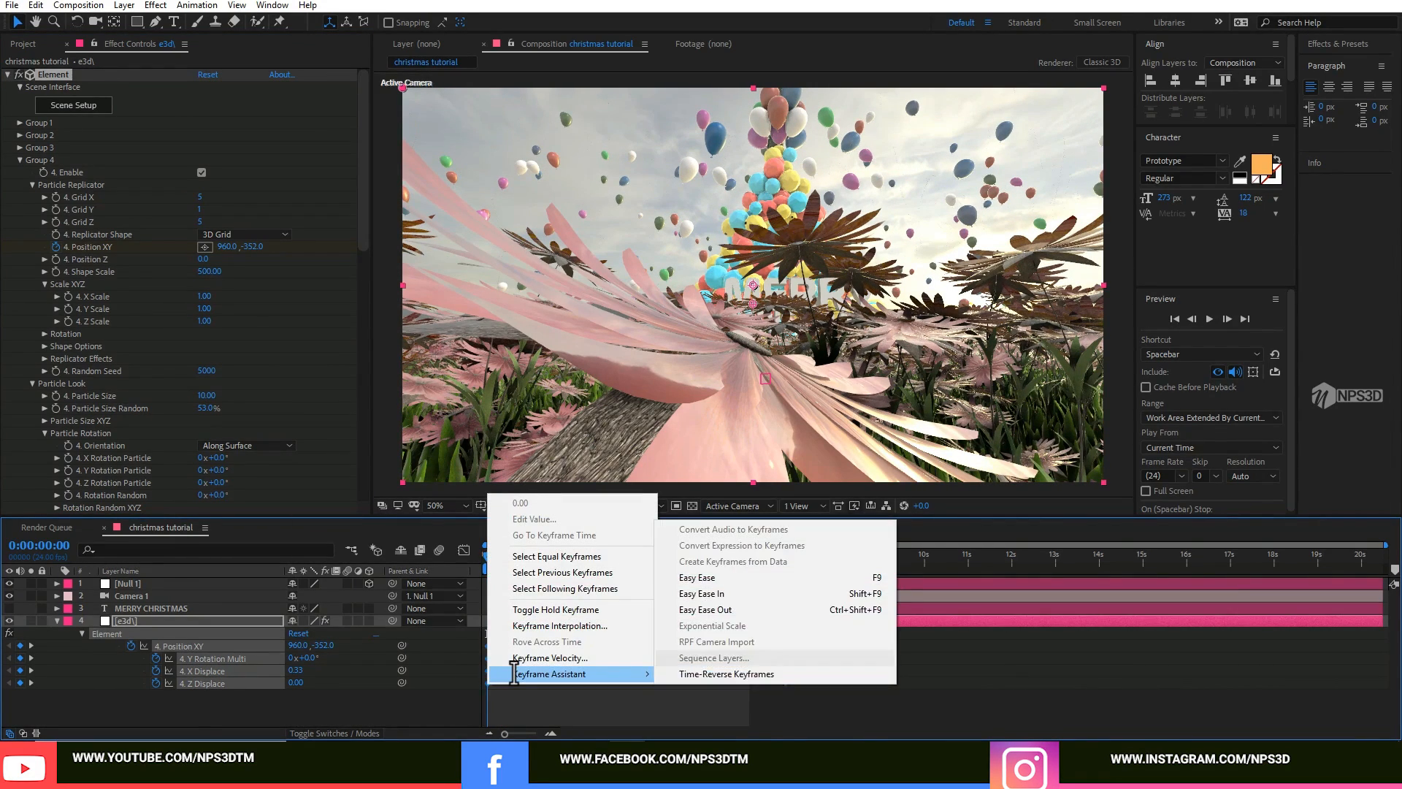
left_click(730, 593)
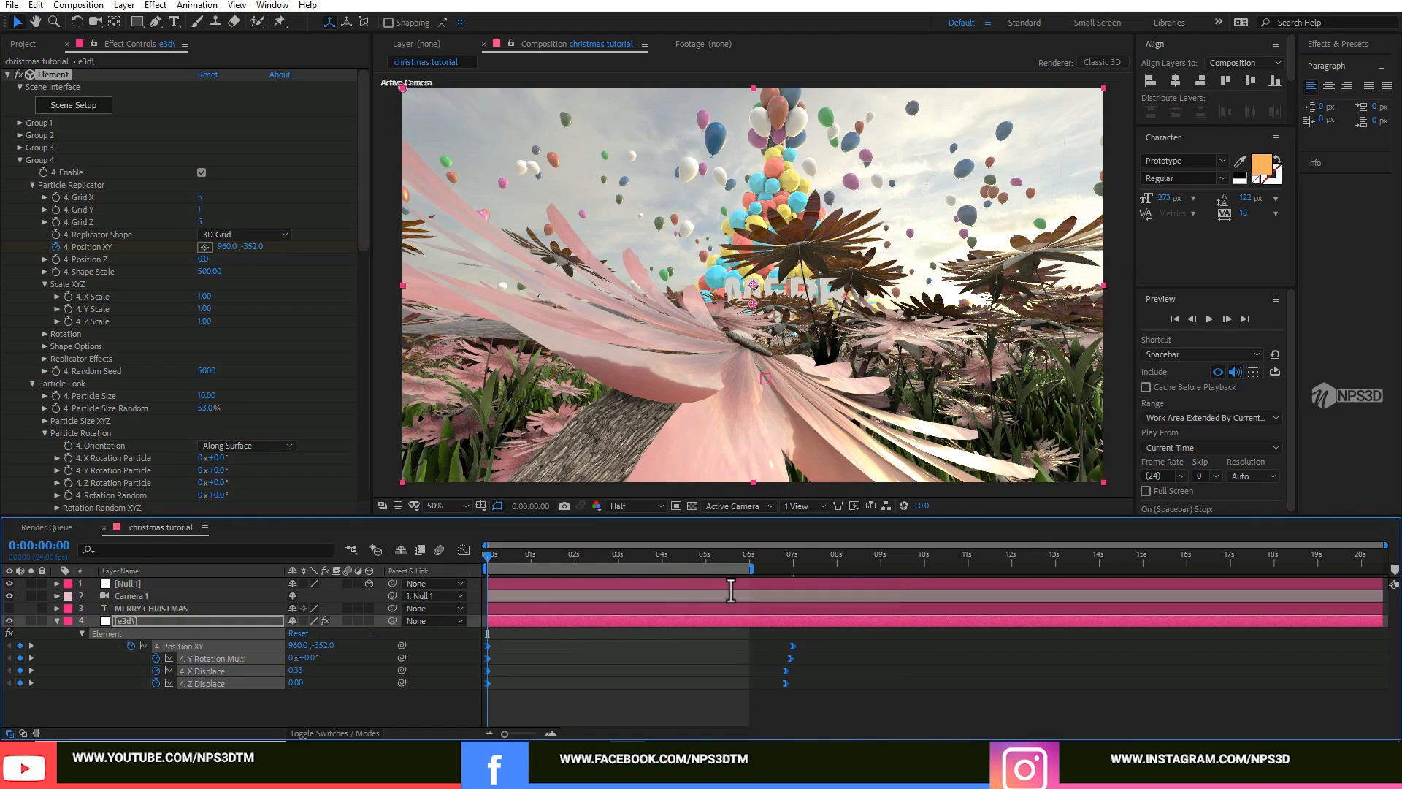
left_click(57, 620)
left_click_drag(568, 554, 730, 554)
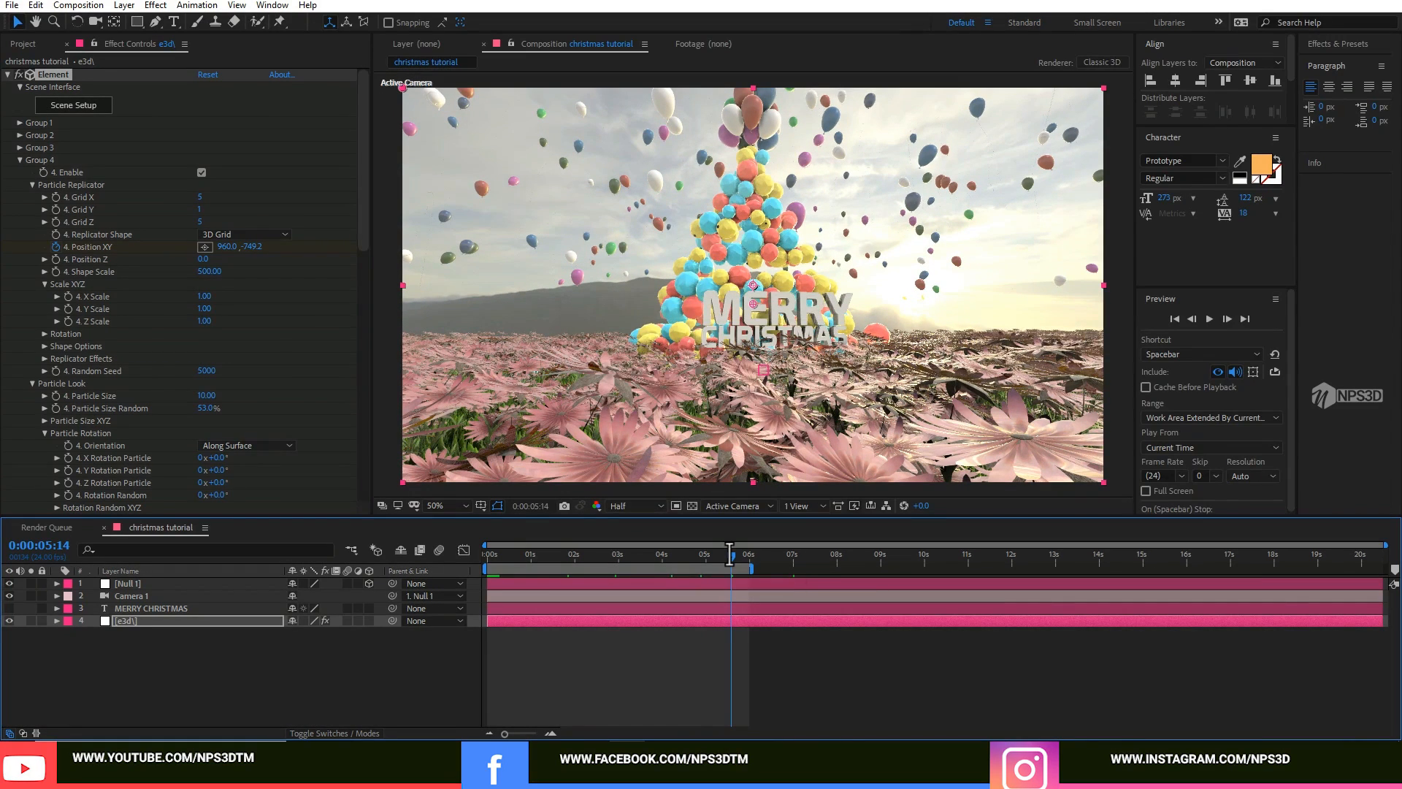
Add a white ambient light to the composition.
left_click(164, 667)
right_click(164, 667)
mouse_move(235, 506)
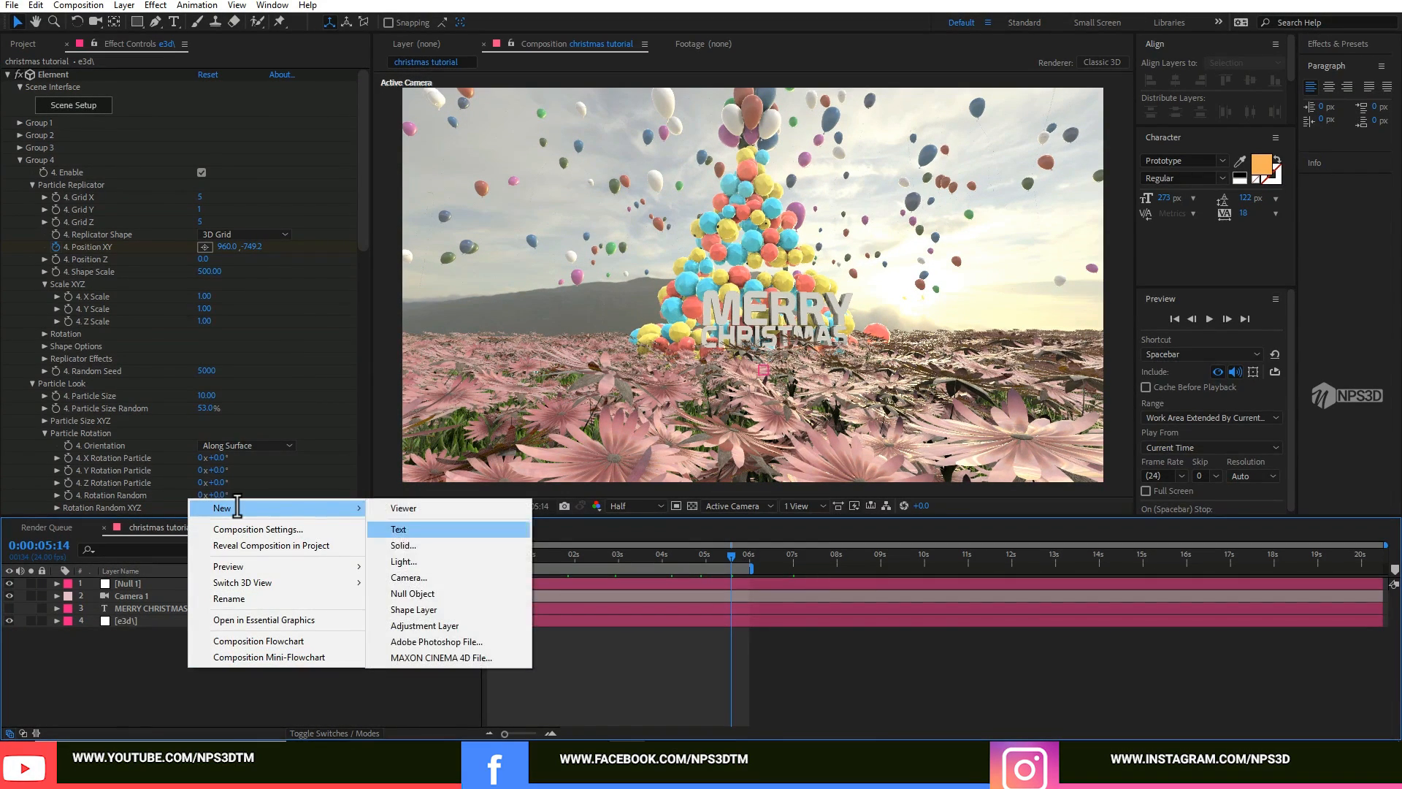
left_click(435, 559)
left_click(1175, 179)
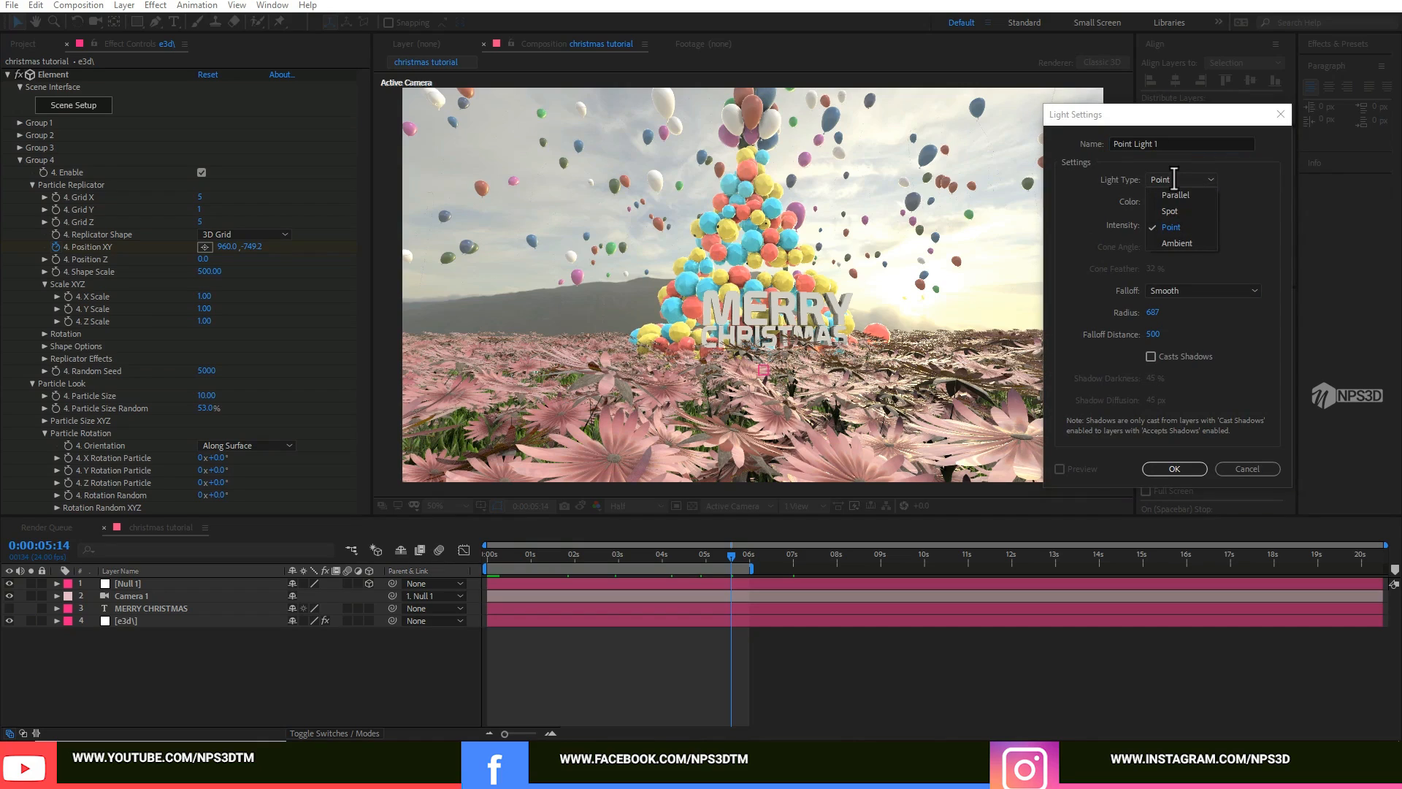
left_click(1177, 243)
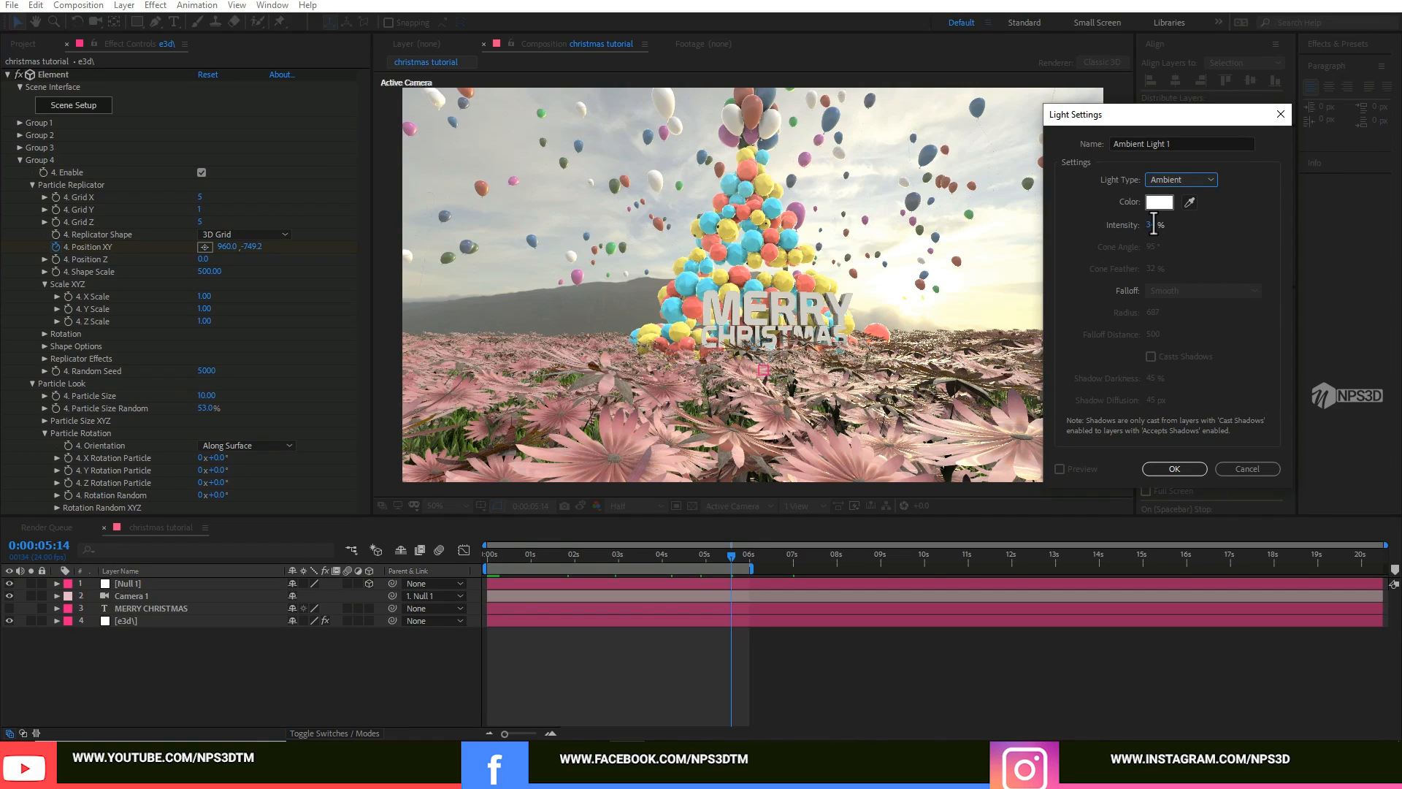
left_click(1174, 468)
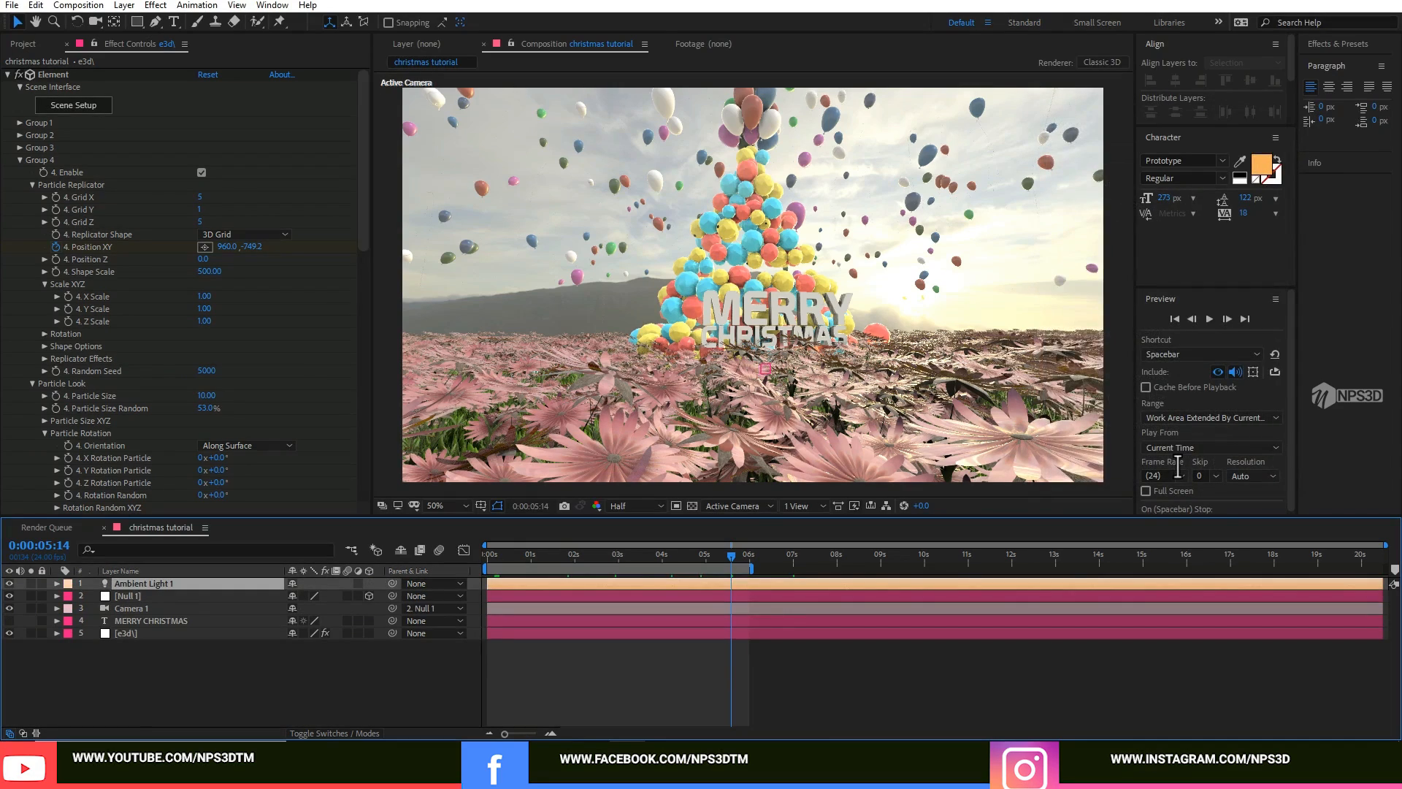
Add a second light named sun to the composition with Casts Shadows enabled, and deselect it.
right_click(189, 679)
mouse_move(278, 523)
left_click(401, 568)
triple_click(1172, 144)
type("sun")
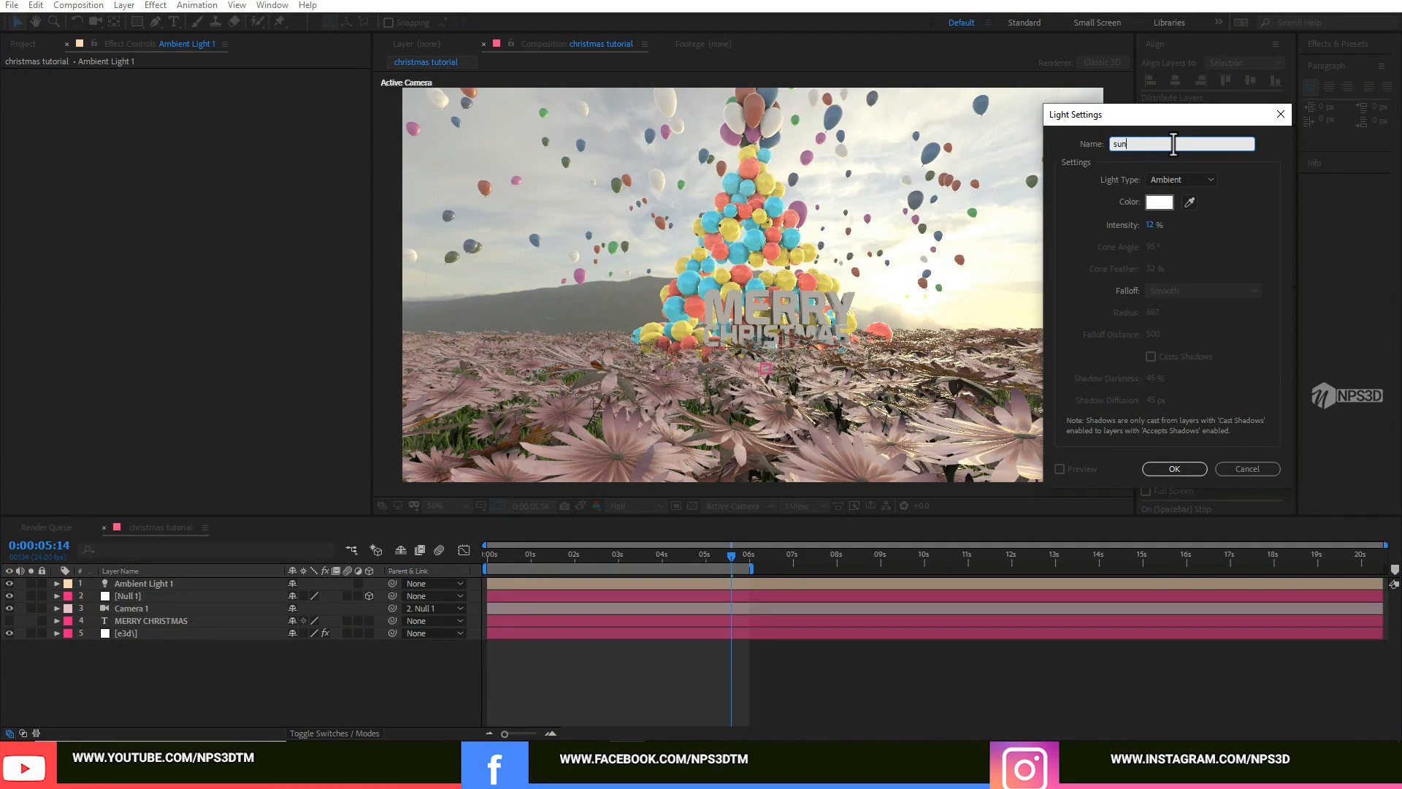
left_click(1182, 180)
left_click(1168, 179)
left_click(1167, 356)
left_click(1182, 470)
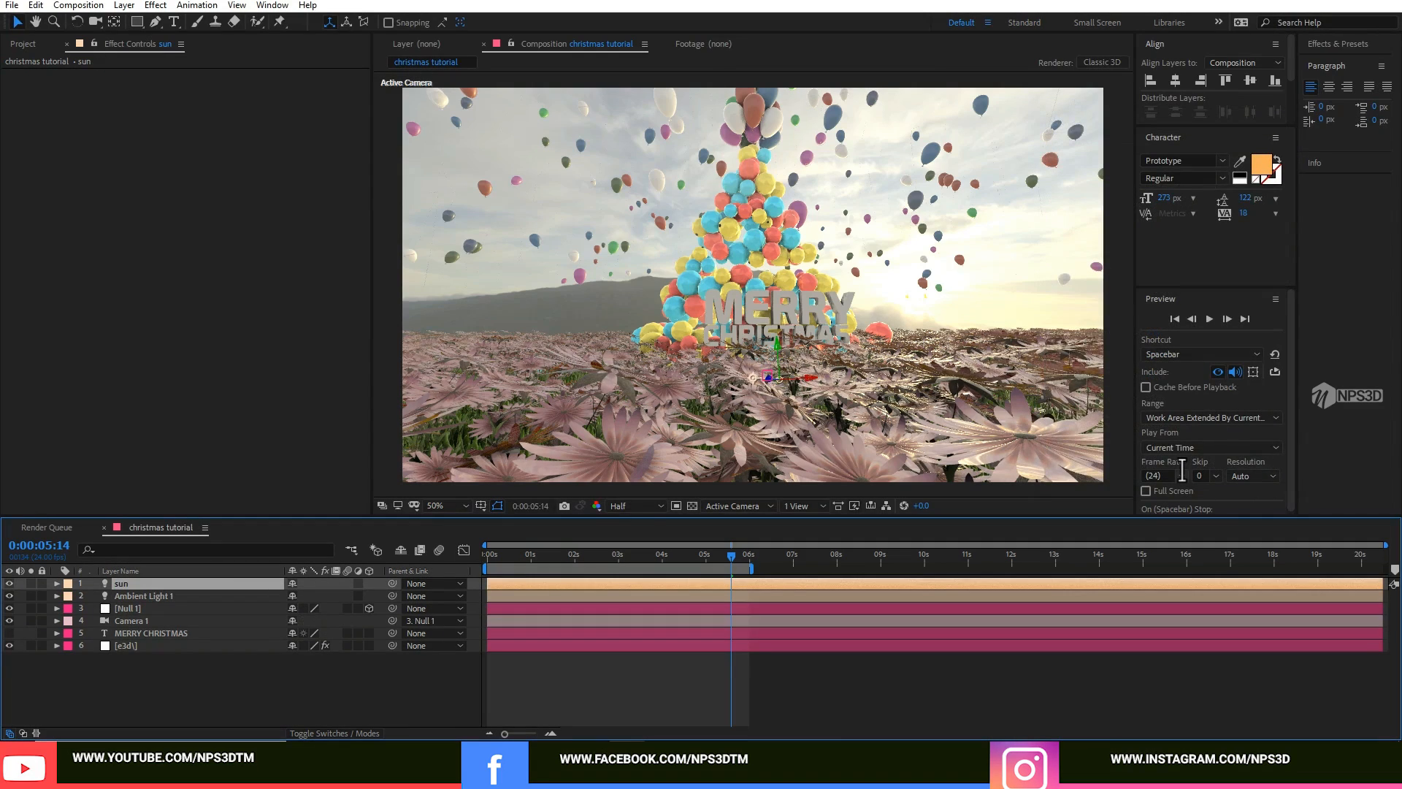
right_click(602, 485)
left_click(200, 683)
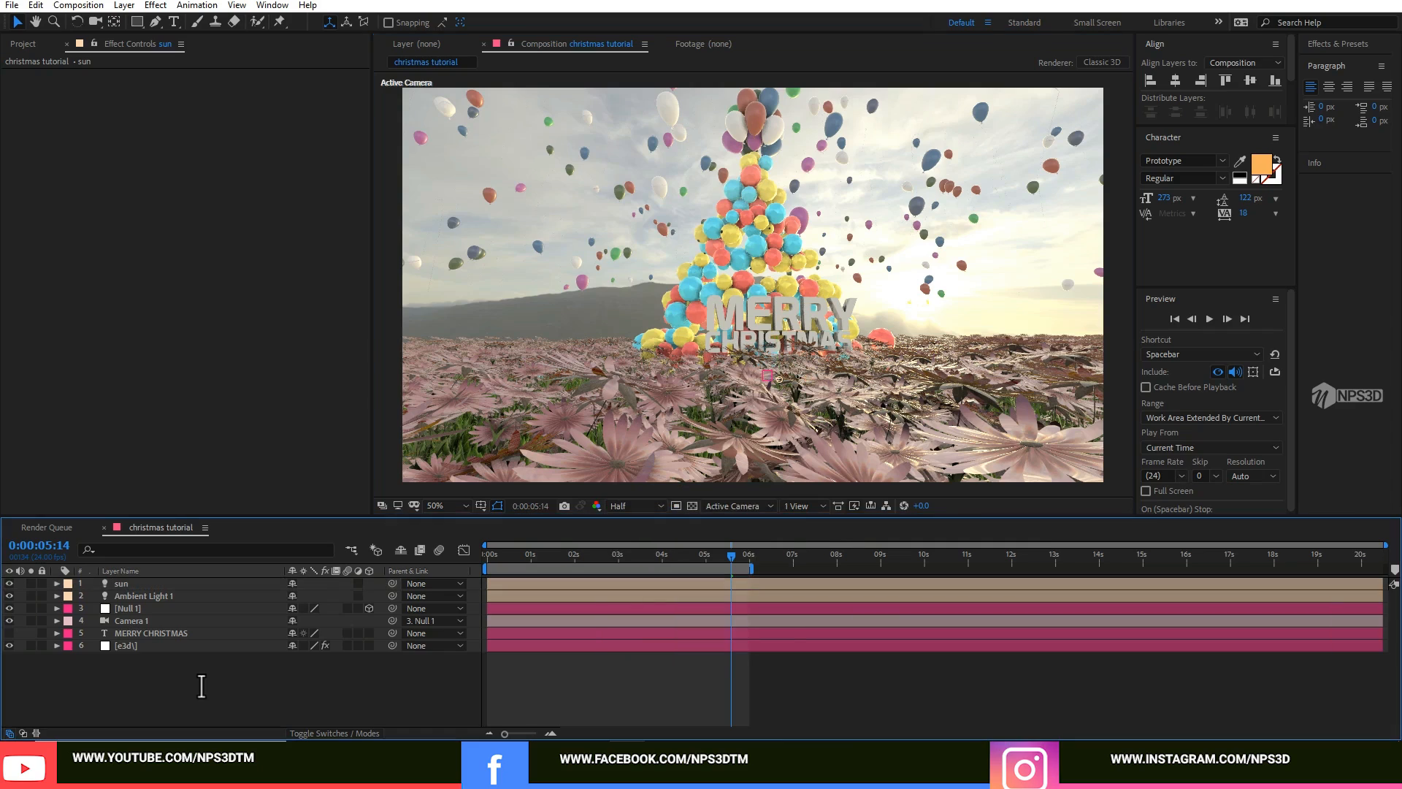
Switch the viewer to Custom View 1 and pull back until the whole flower field is in frame.
left_click(738, 505)
left_click(743, 660)
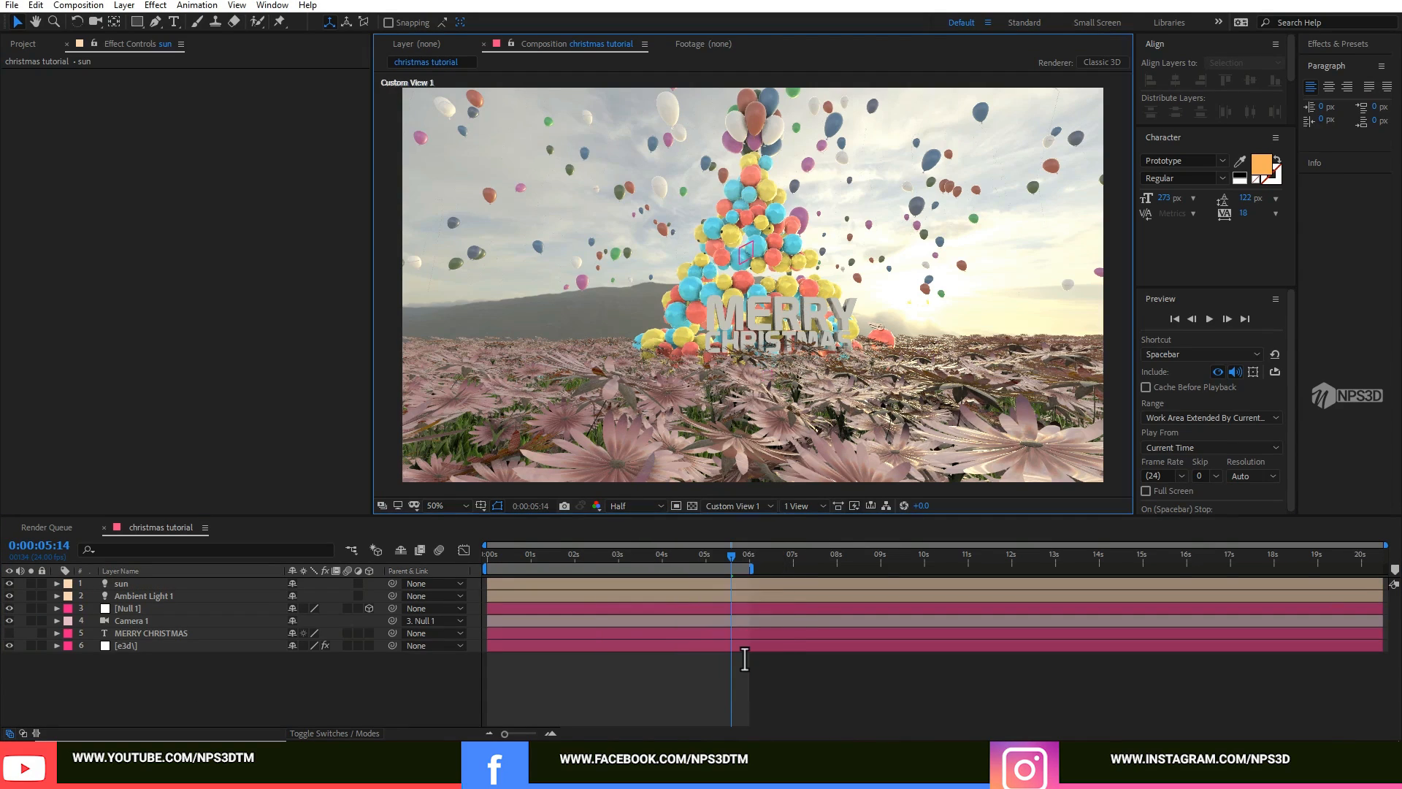
key("comma")
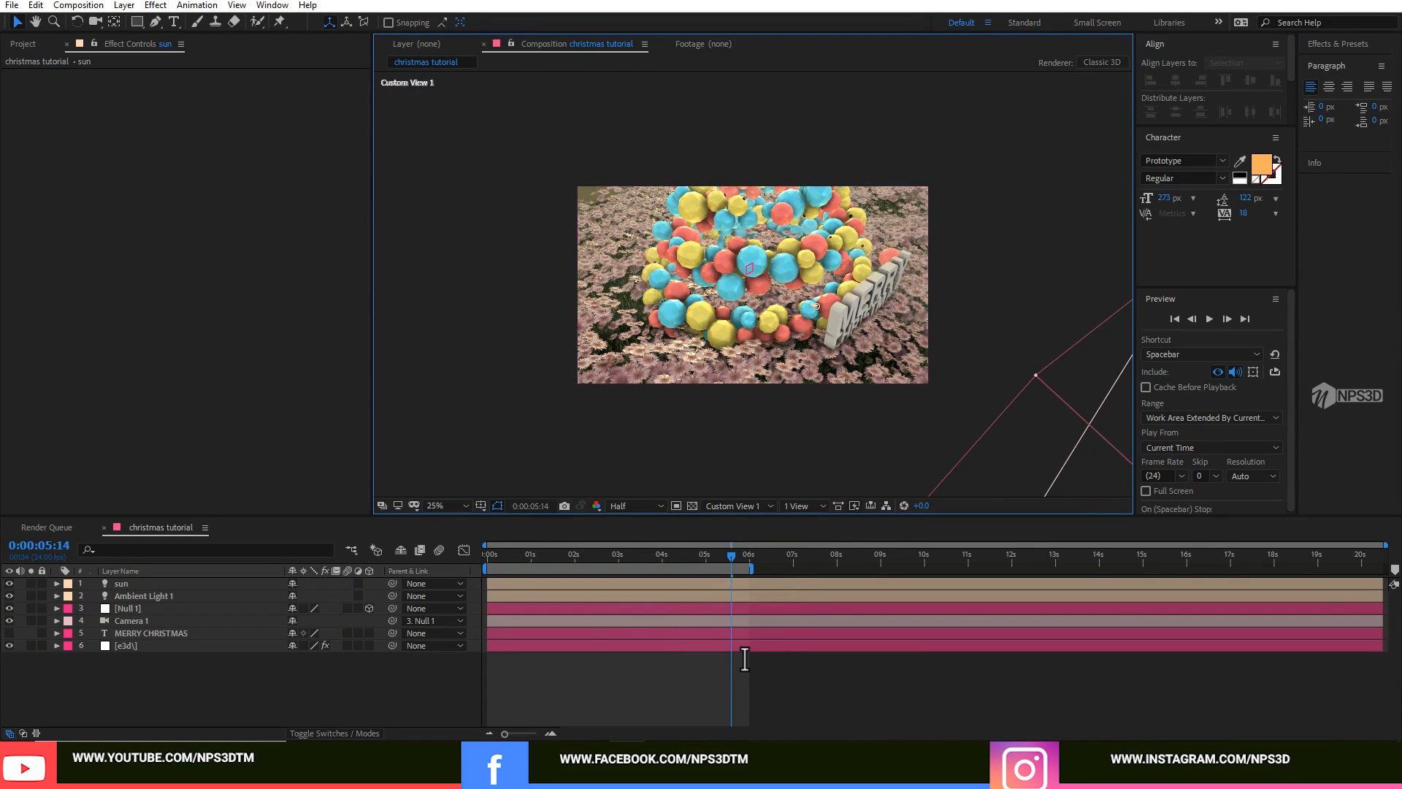
key("c")
key("c")
left_click_drag(833, 251, 832, 251)
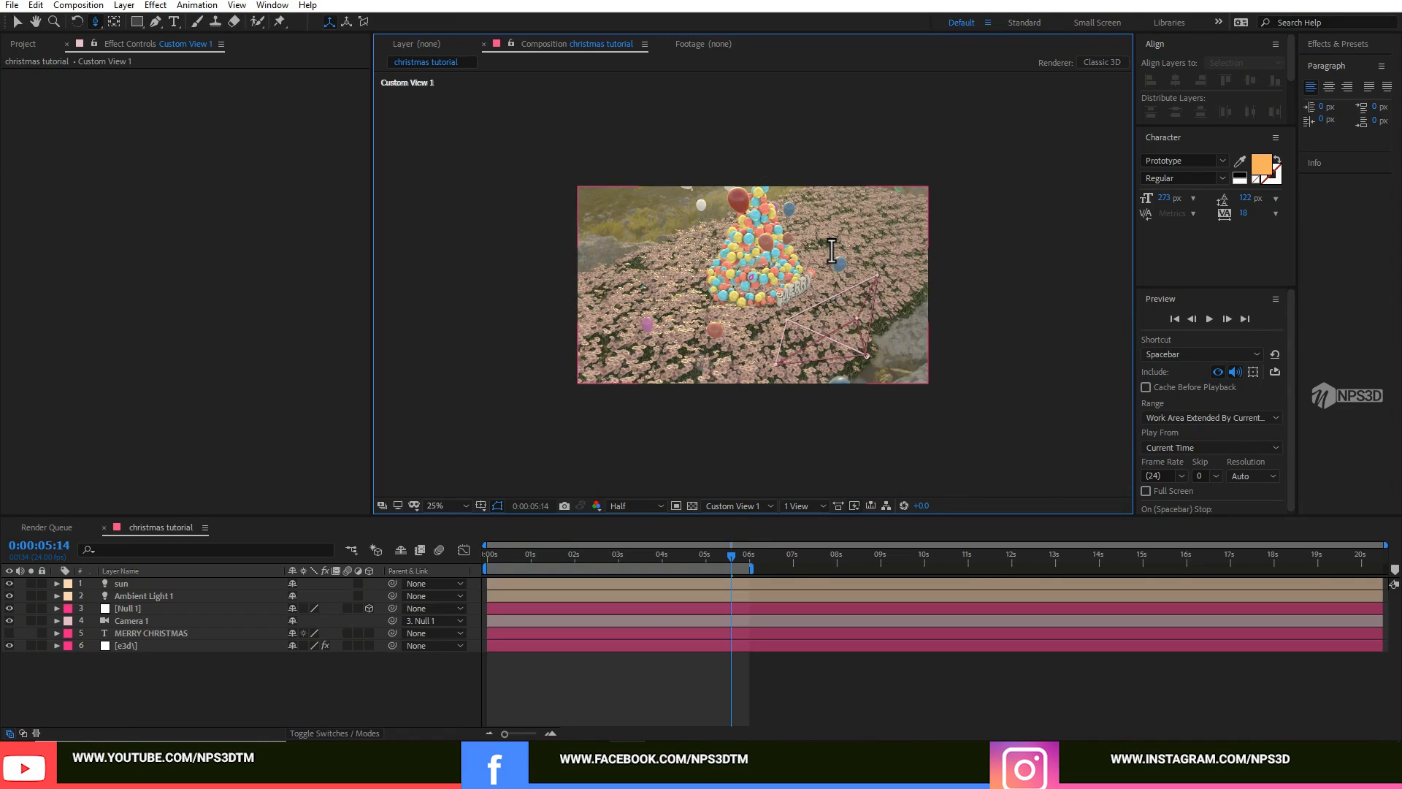
left_click_drag(741, 241, 741, 241)
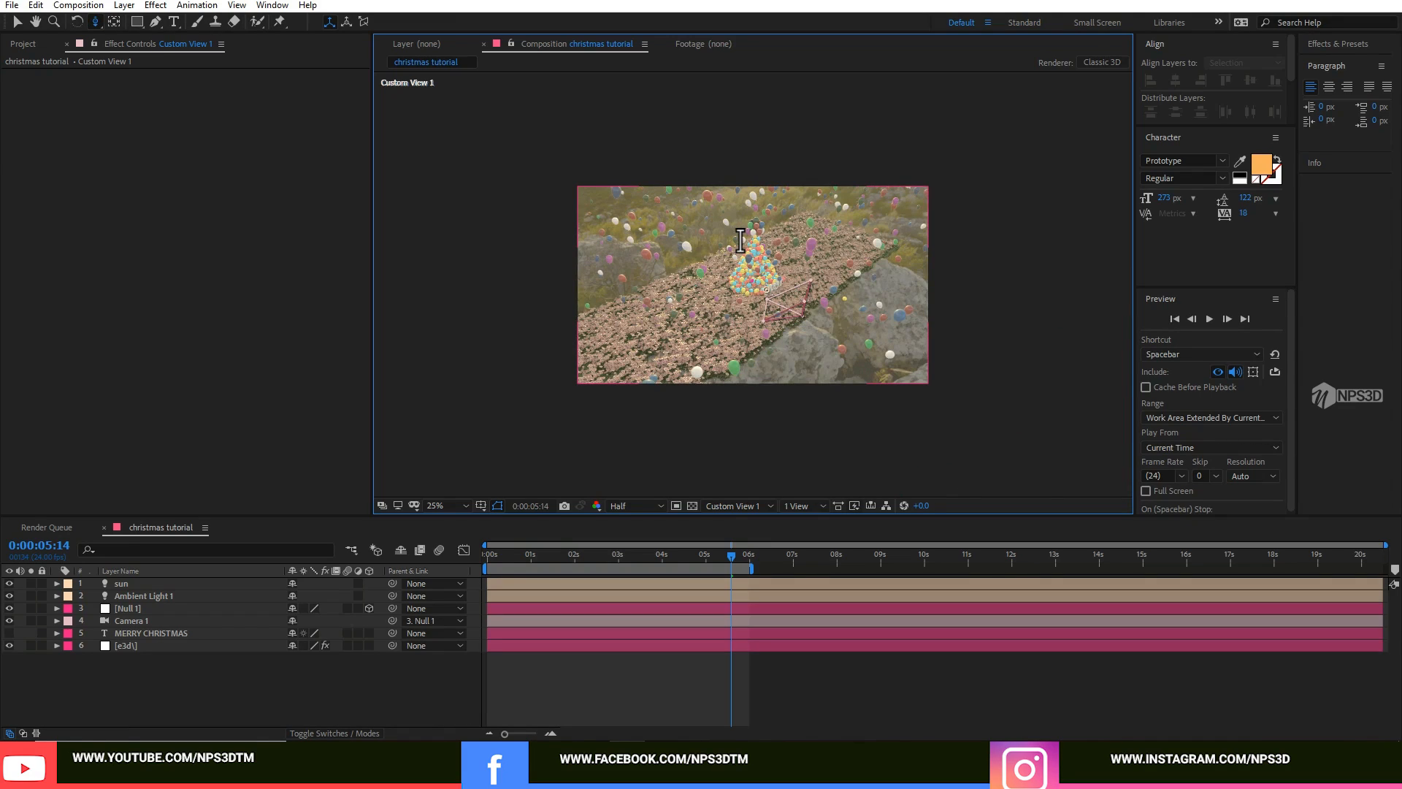
scroll(677, 300, "down", 3)
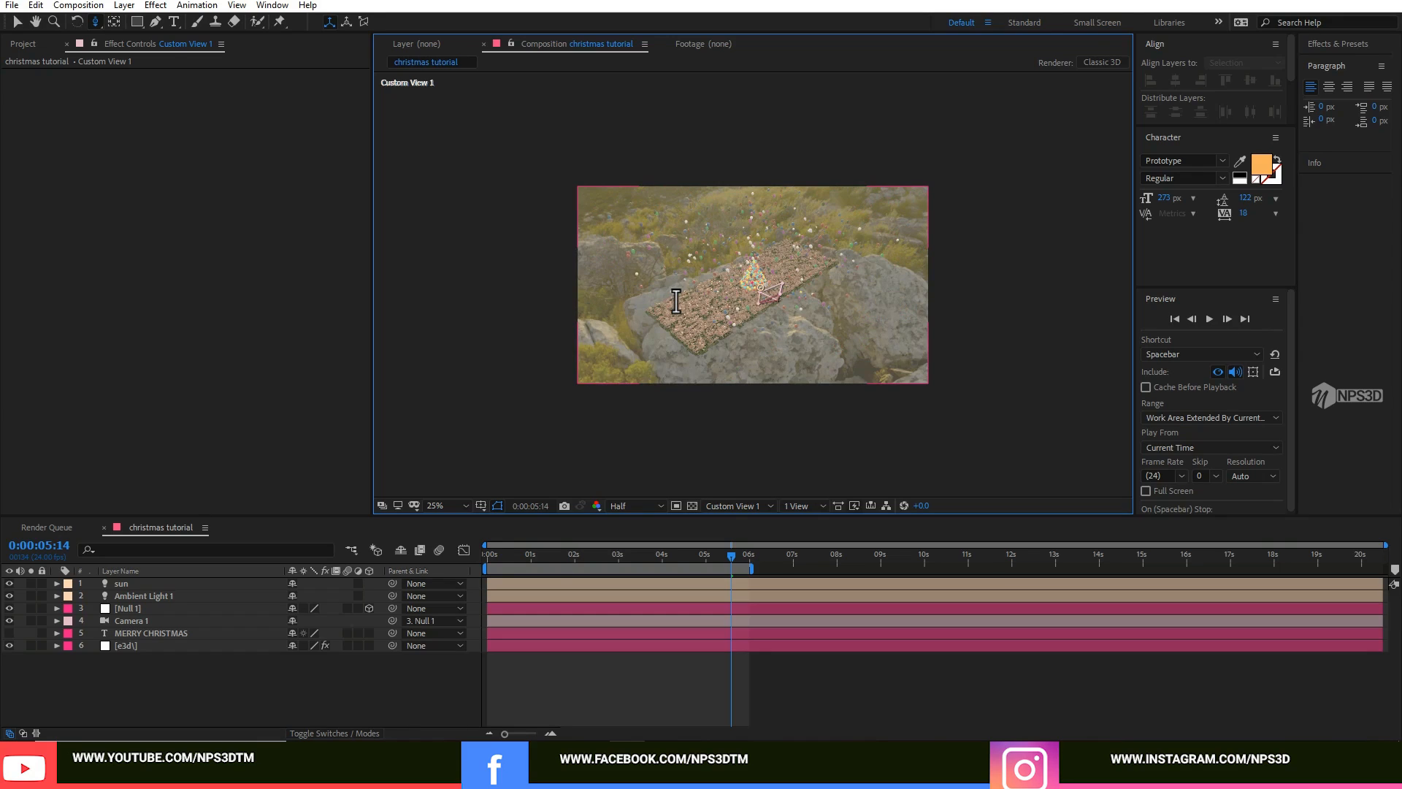
Set the Grid X of Group 2's Particle Replicator to 42 on the e3d layer.
left_click(136, 645)
key("period")
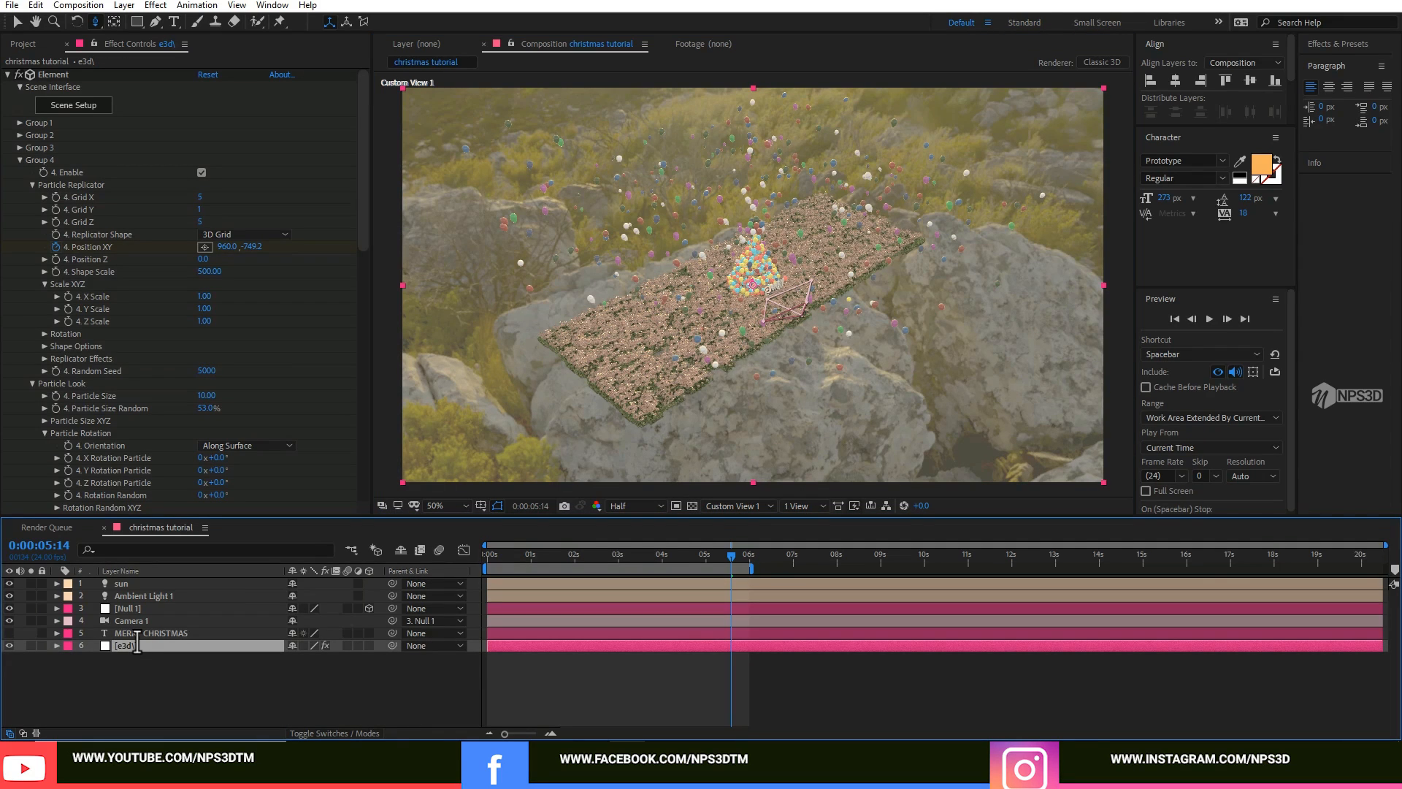
left_click(20, 160)
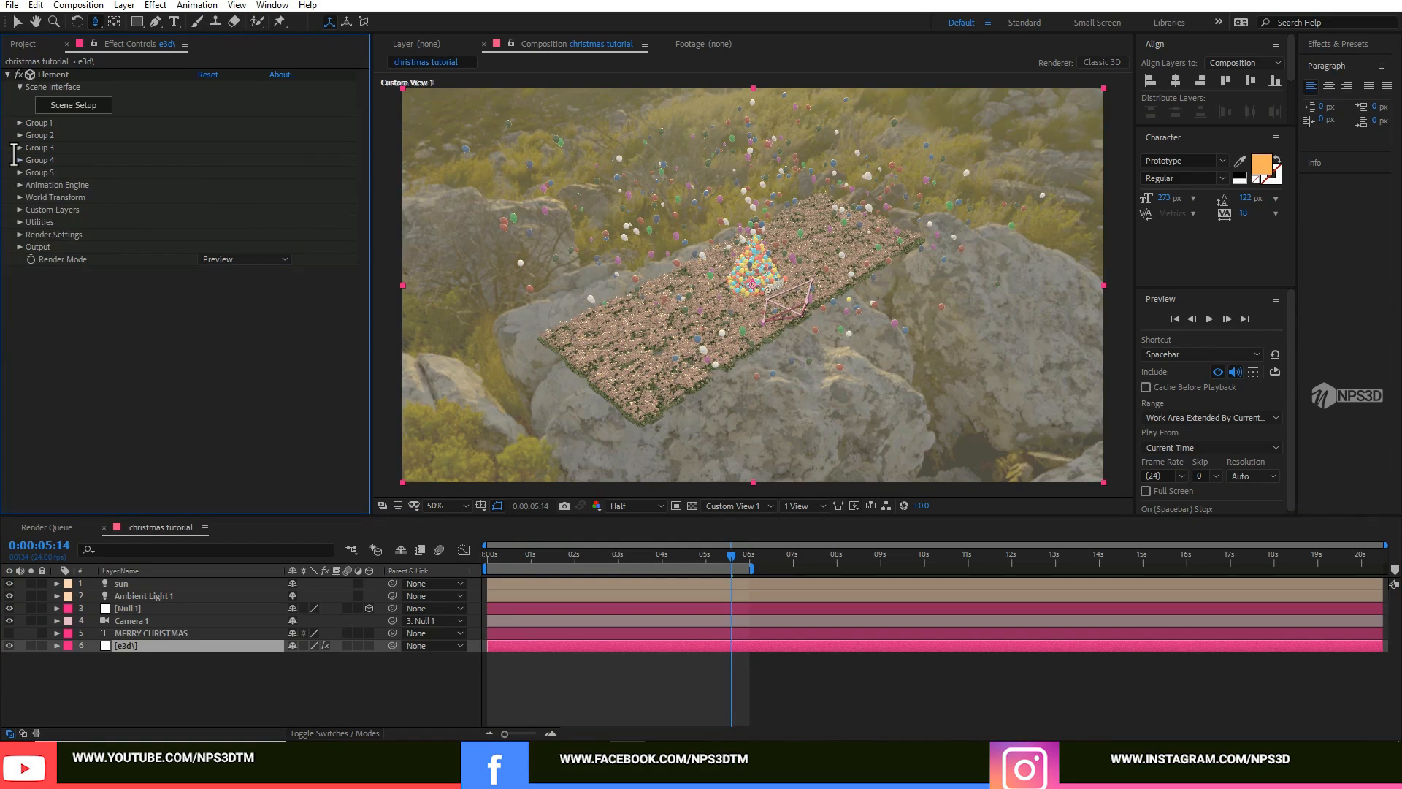
left_click(20, 135)
scroll(20, 132, "down", 1)
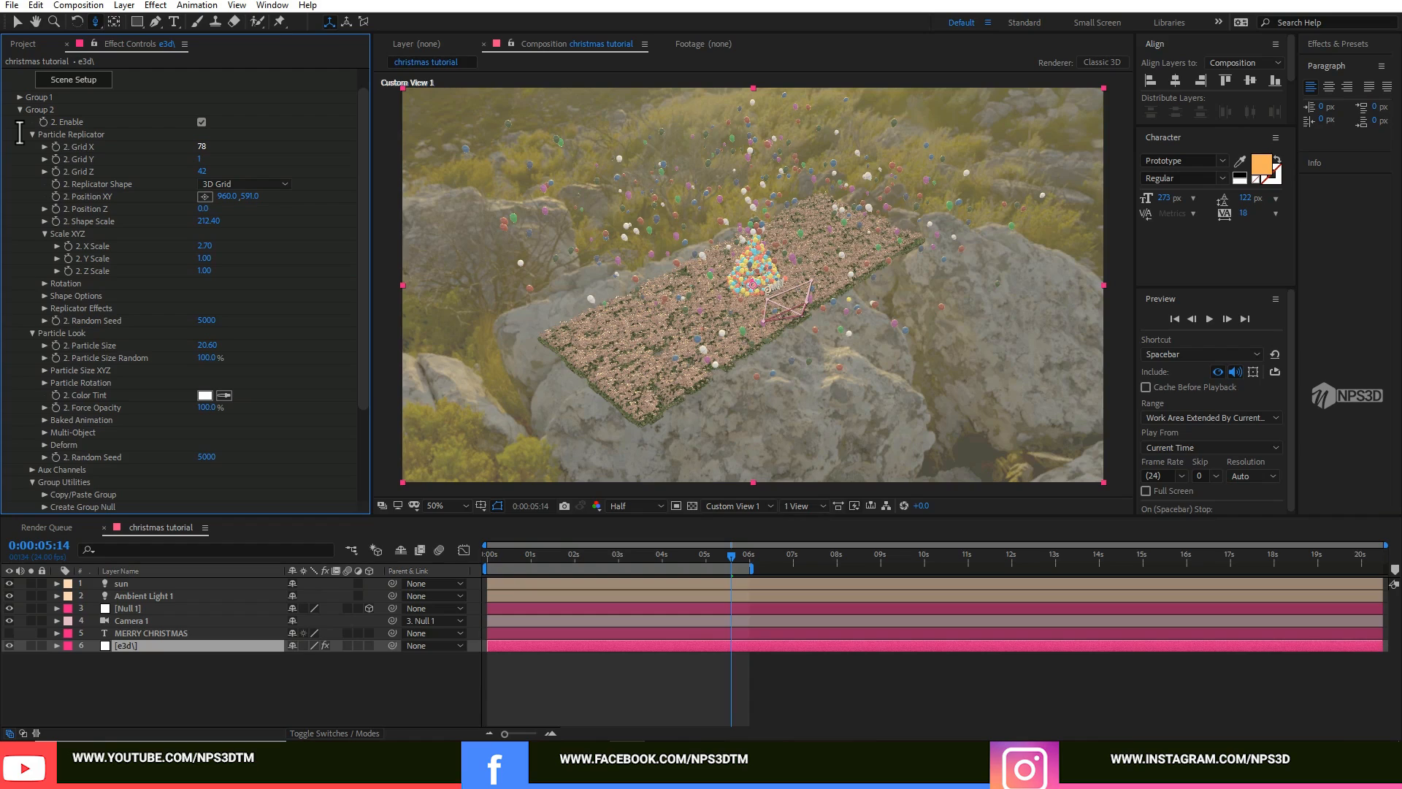
left_click(202, 145)
type("42")
left_click(333, 160)
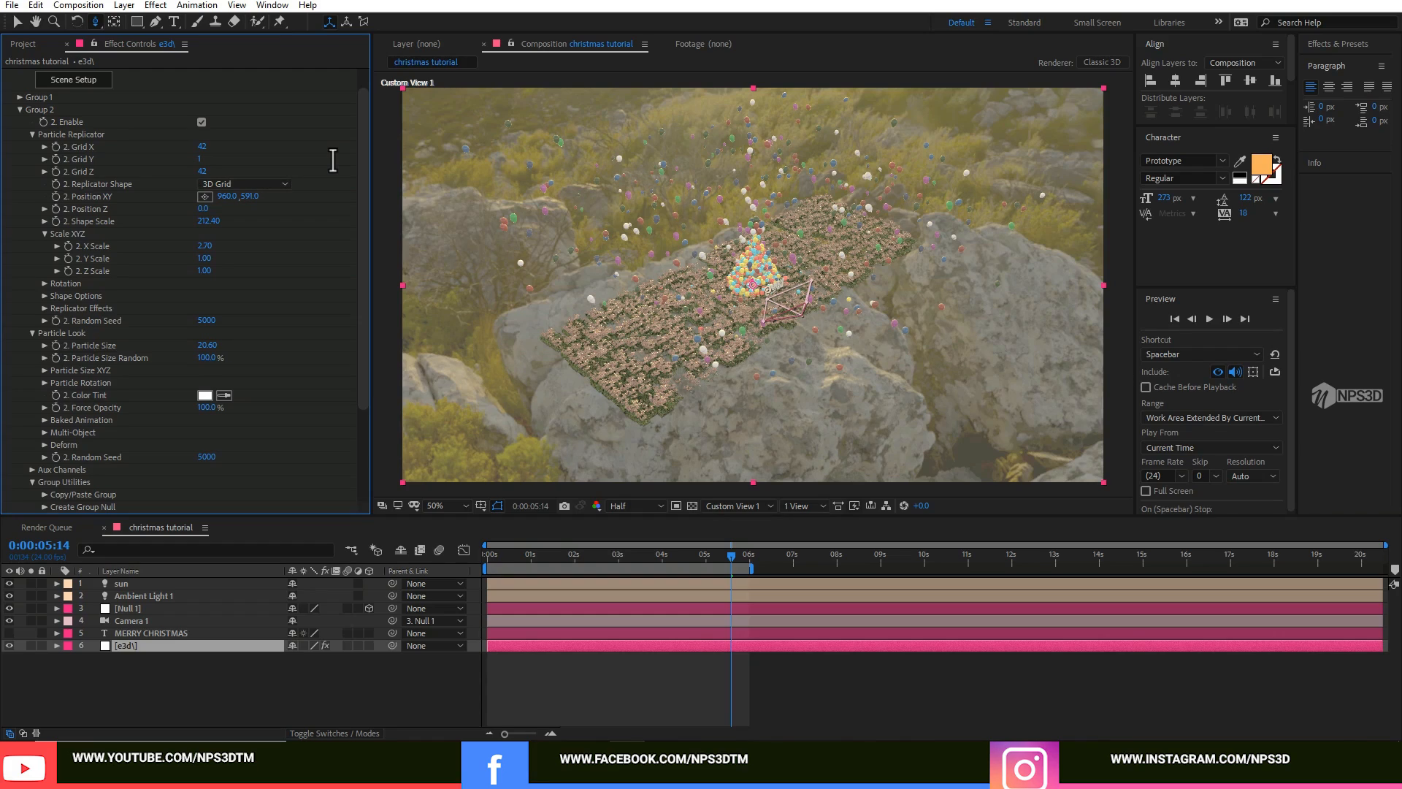
Try an X Scale of 1 and 2 for Group 2's flower field.
left_click(204, 246)
type("1")
left_click(242, 247)
left_click(204, 246)
type("2")
left_click(259, 242)
Preview the animation through the Active Camera up to 0:00:05:23 to check the flower coverage.
left_click(737, 506)
left_click(730, 559)
left_click_drag(526, 559, 484, 558)
key("space")
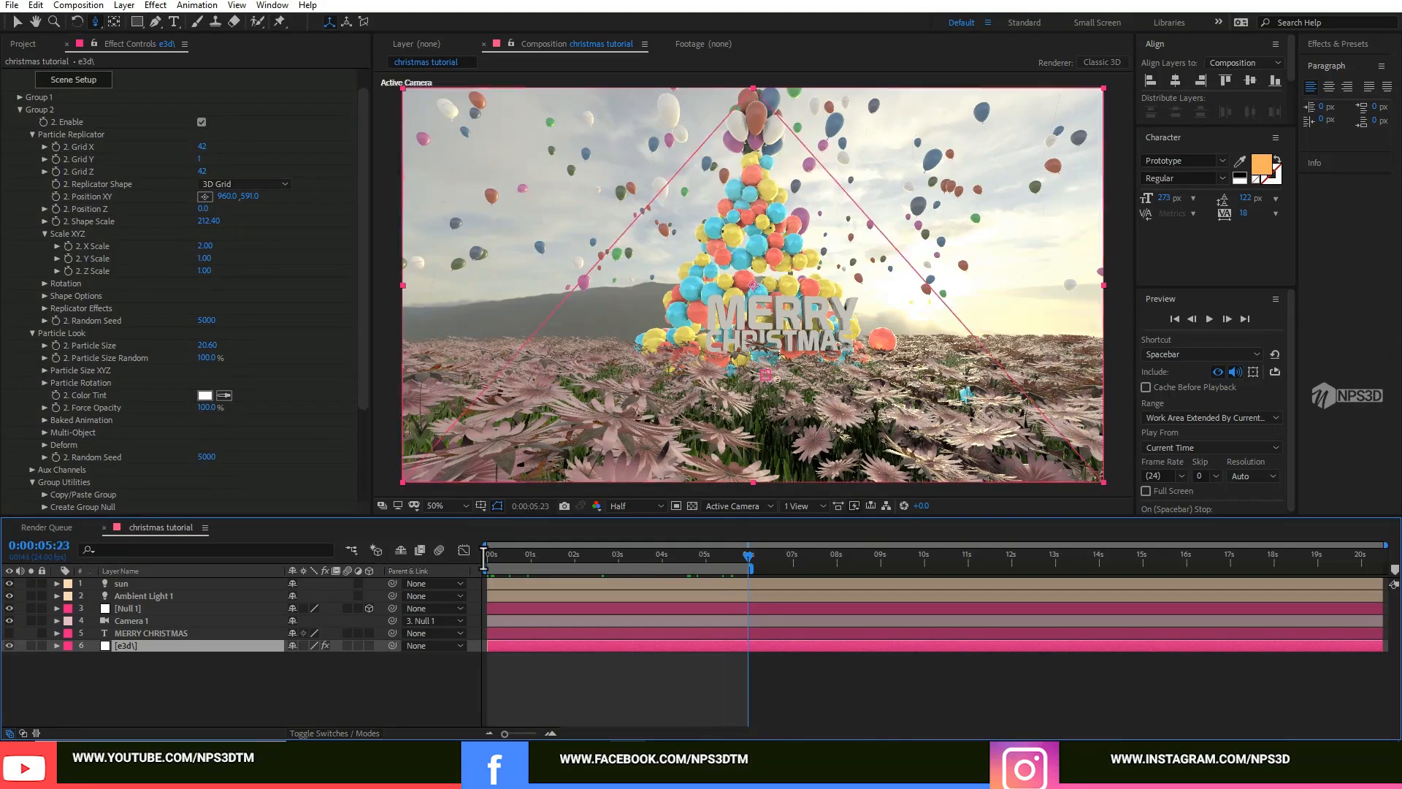
key("space")
left_click(32, 134)
scroll(30, 133, "up", 2)
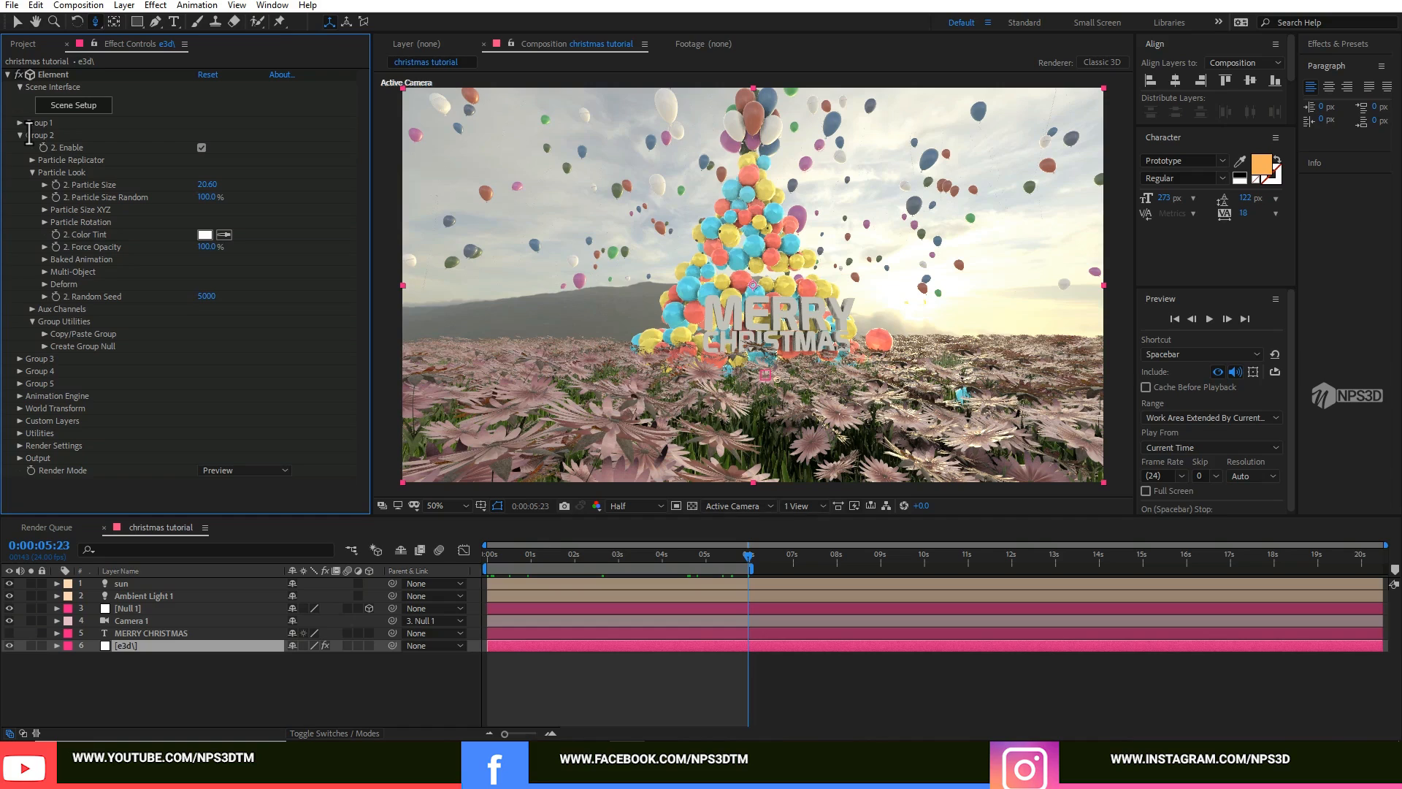
In Custom View 1, set Group 2's X Scale to 1.50 and its Grid X to 32.
left_click(721, 505)
left_click(743, 660)
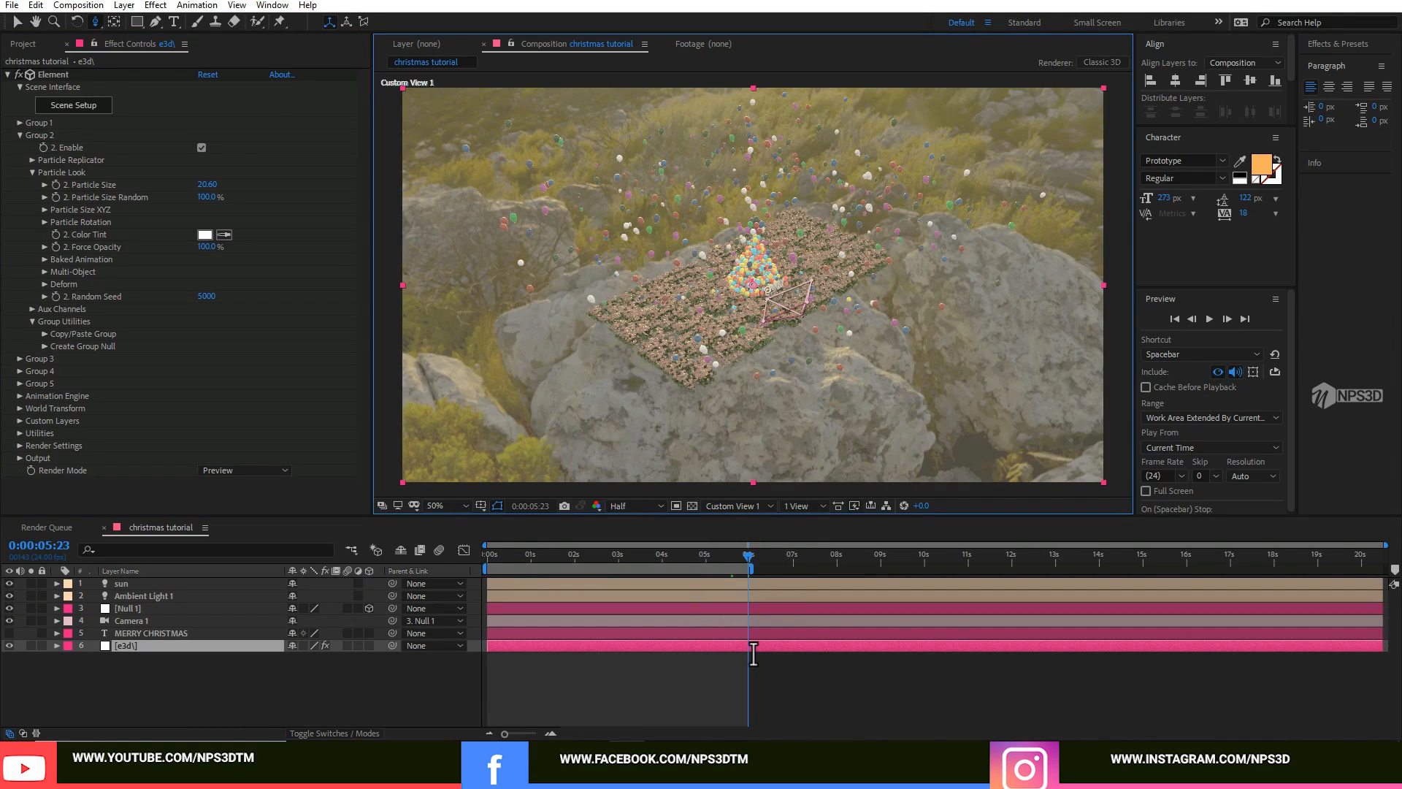
key("period")
left_click(30, 160)
left_click(203, 272)
key("Return")
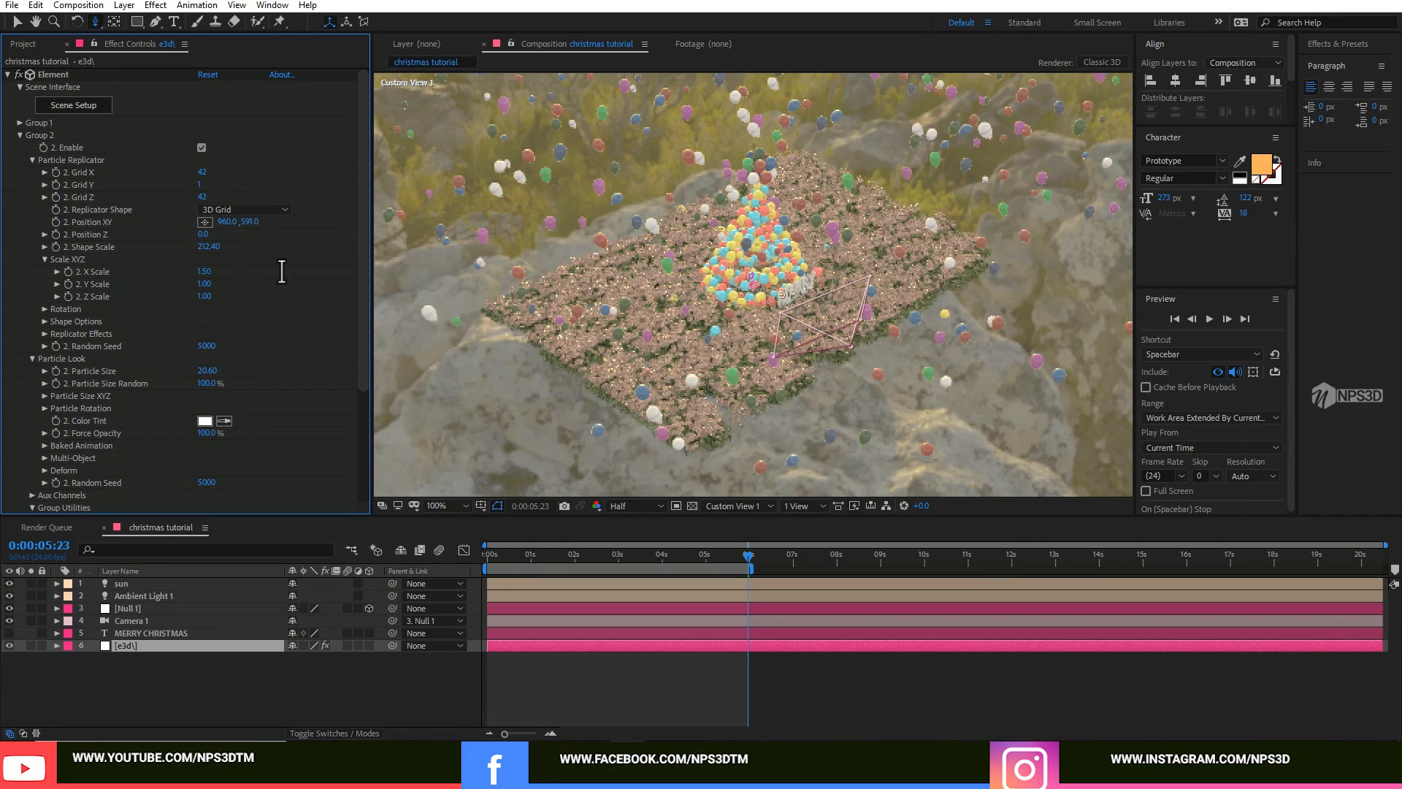
left_click(202, 173)
type("32")
key("Return")
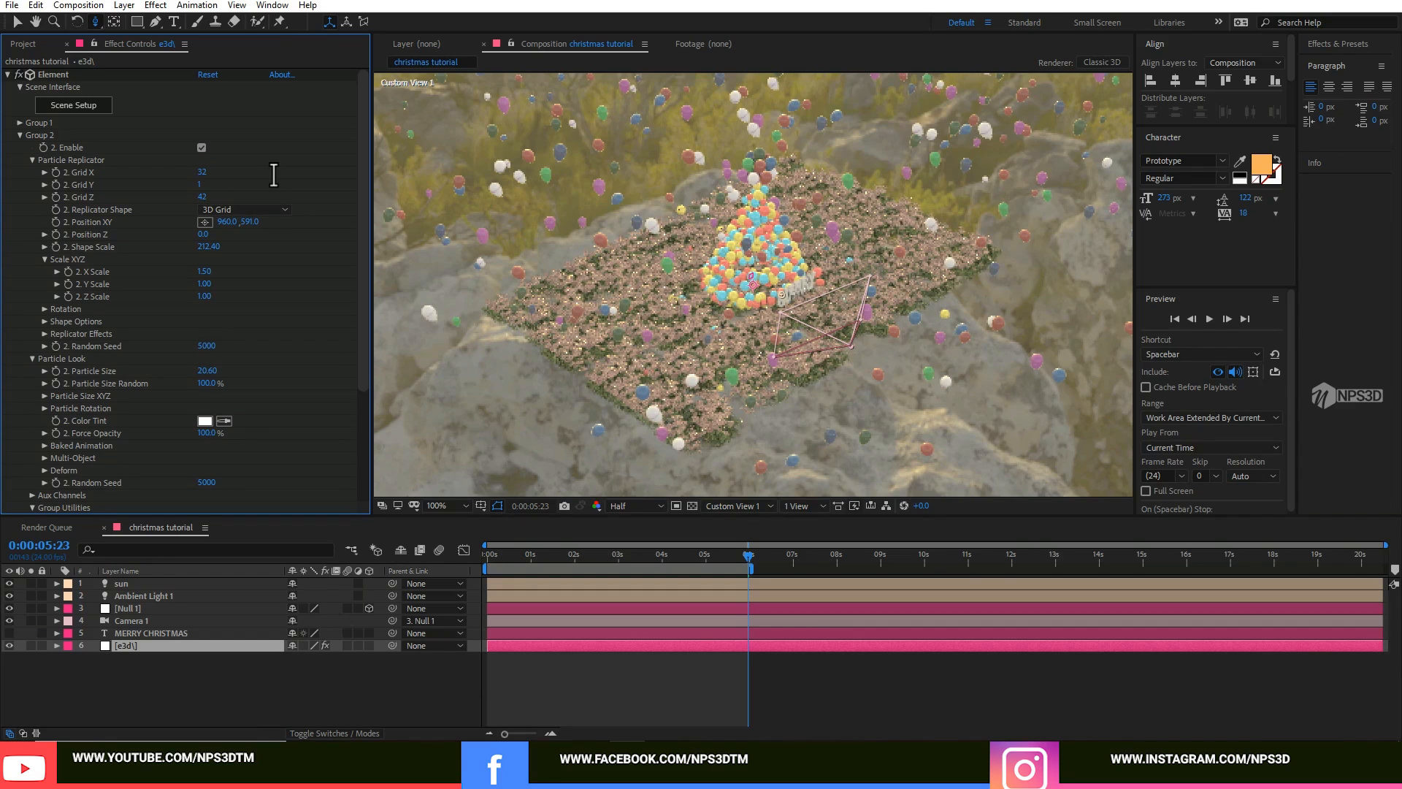
Check the flower field through the Active Camera at 0:00:00:00 and 0:00:05:23.
left_click(734, 505)
left_click(728, 524)
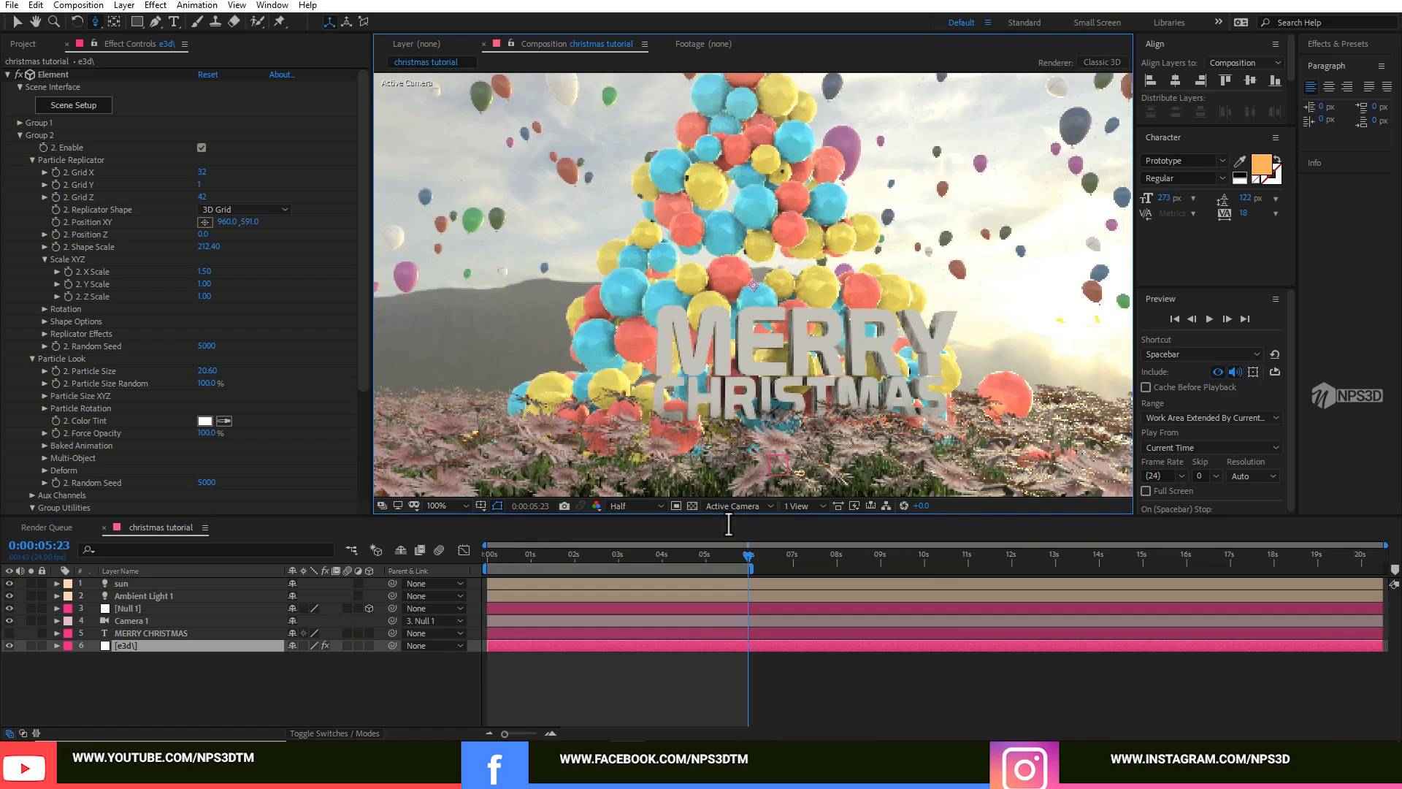
key("comma")
left_click(522, 555)
key("Home")
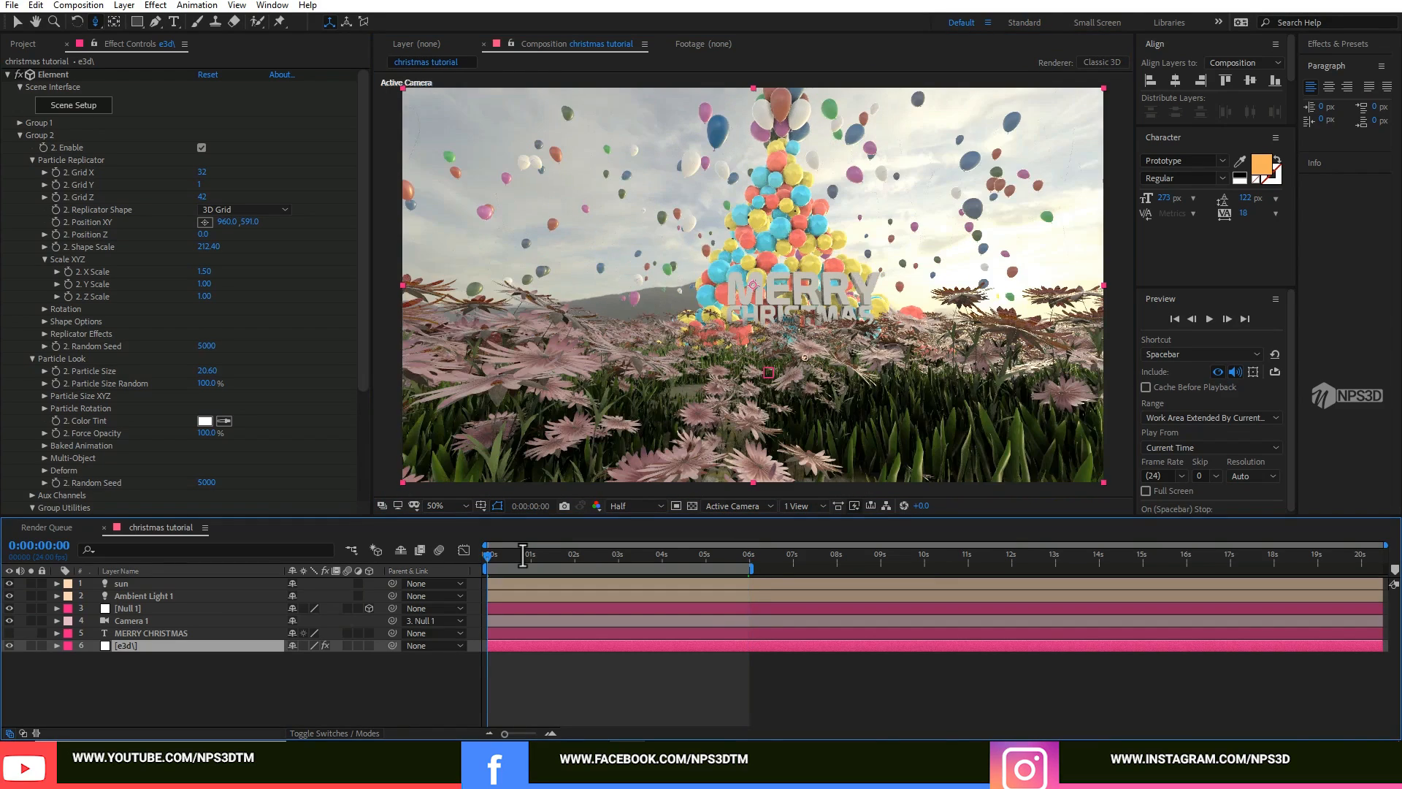
left_click(749, 557)
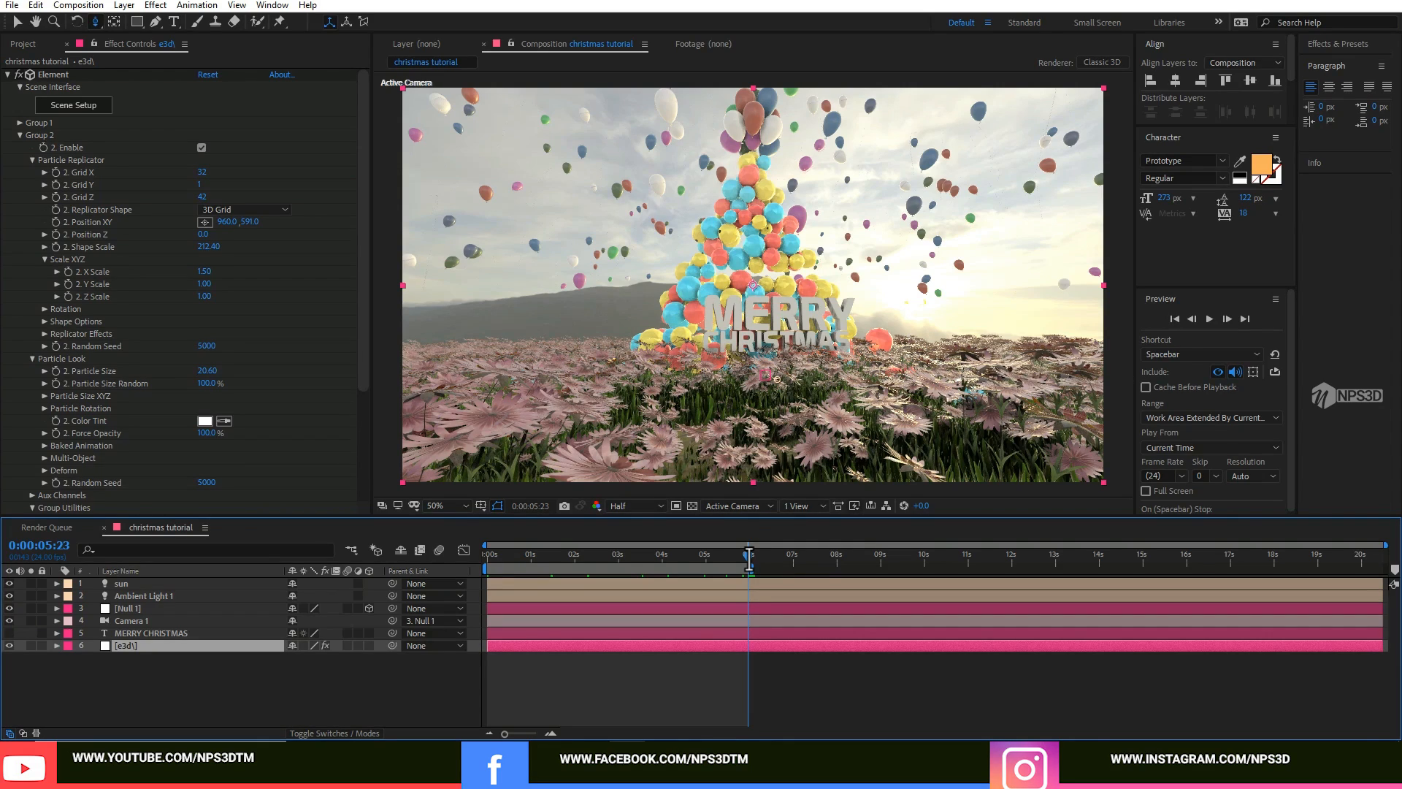
Set Group 4's Grid X and Grid Z to 6 for a denser set of balloons.
left_click(16, 135)
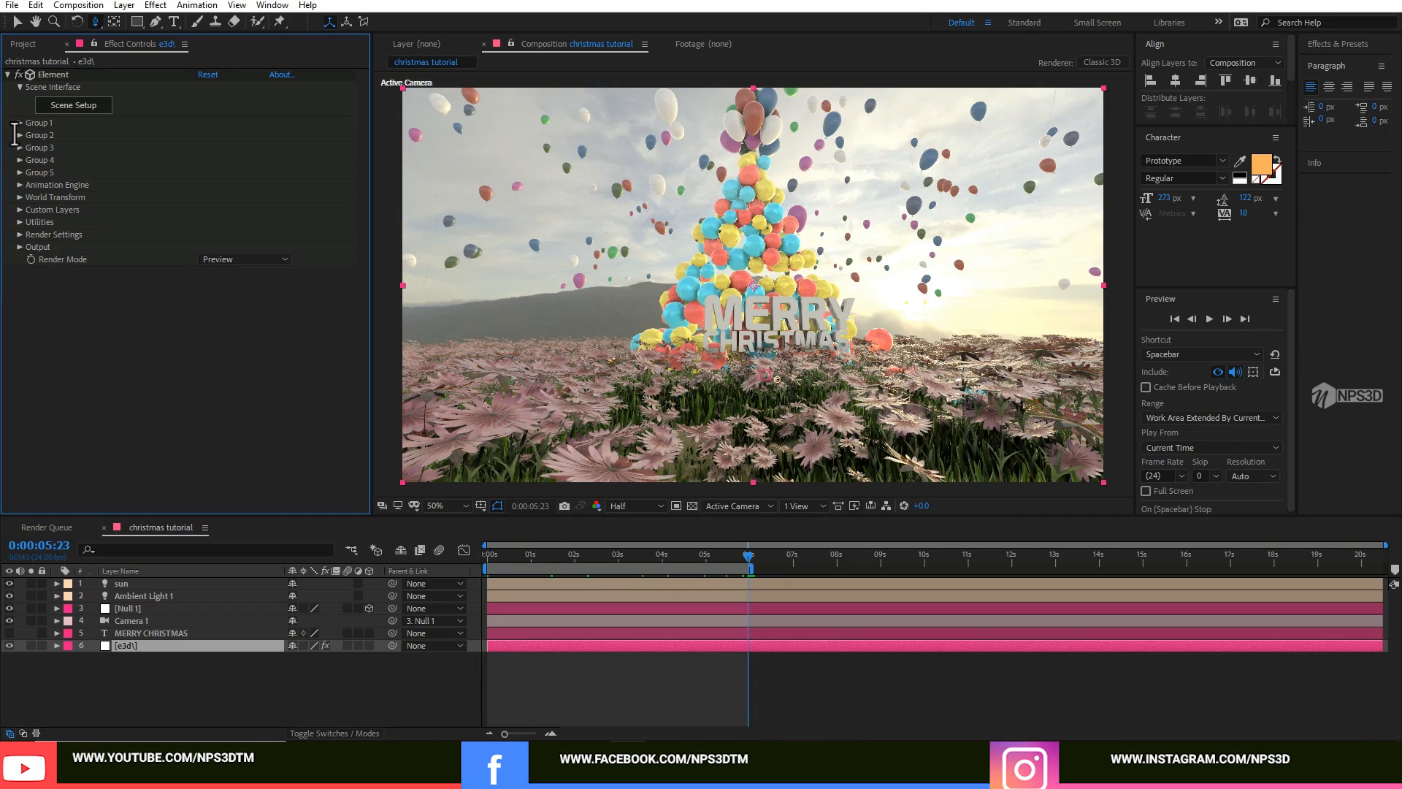
left_click(20, 160)
scroll(18, 162, "down", 3)
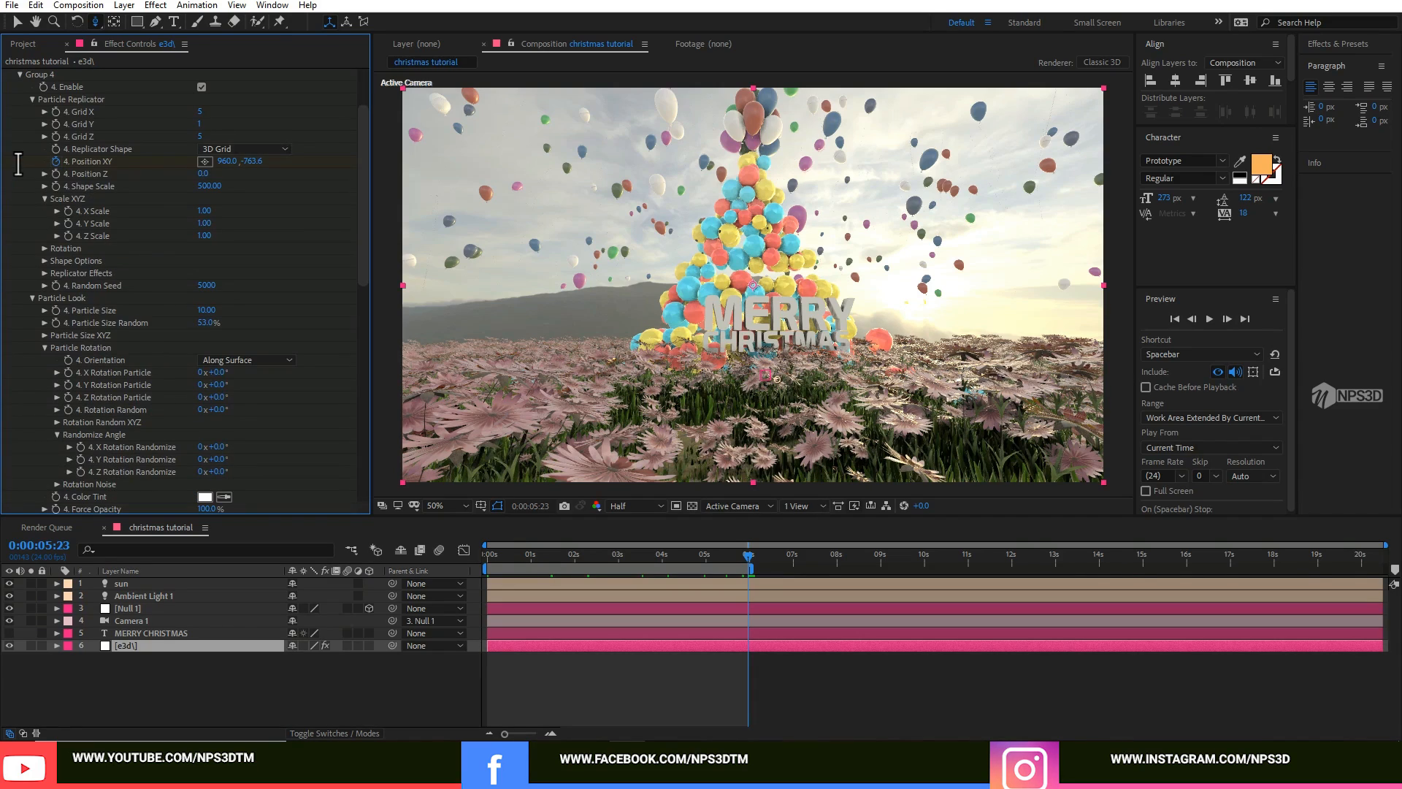
left_click(200, 111)
type("6")
key("Return")
left_click(199, 136)
type("6")
key("Return")
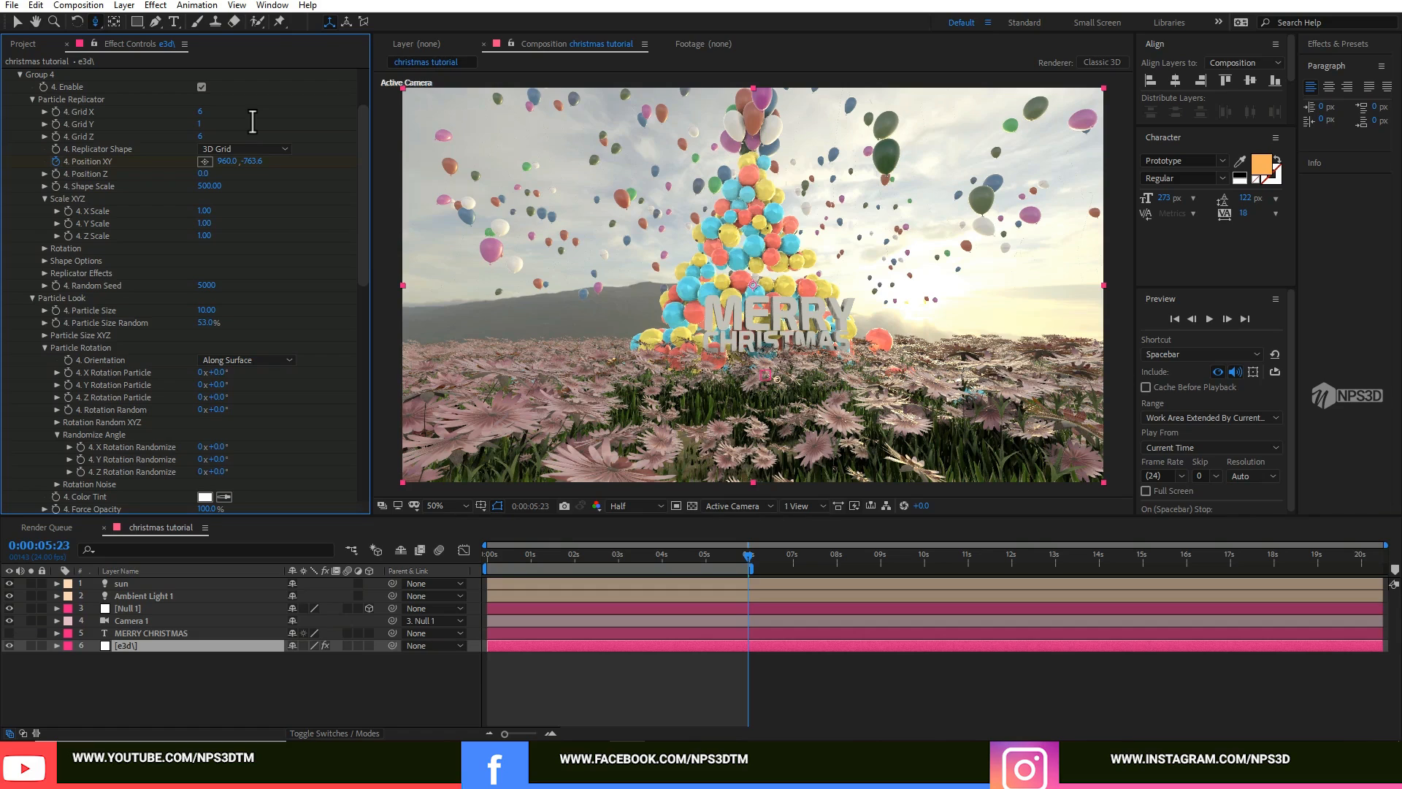
Set Group 4's Shape Scale to 609.40, X Scale to 1.70 and Z Scale to 0.80, and check the frame at 0:00:00:22.
left_click_drag(215, 186, 208, 186)
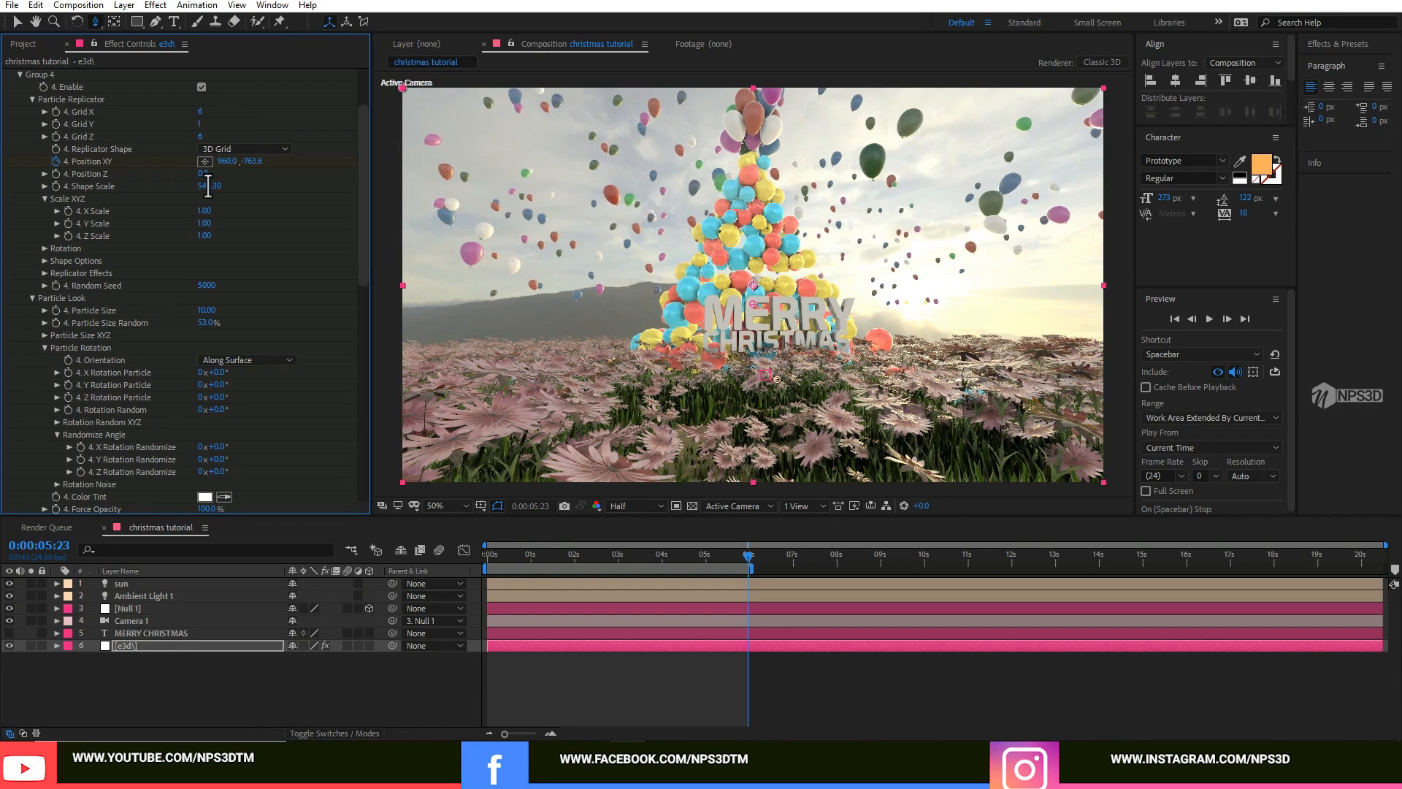
left_click(567, 555)
left_click(528, 555)
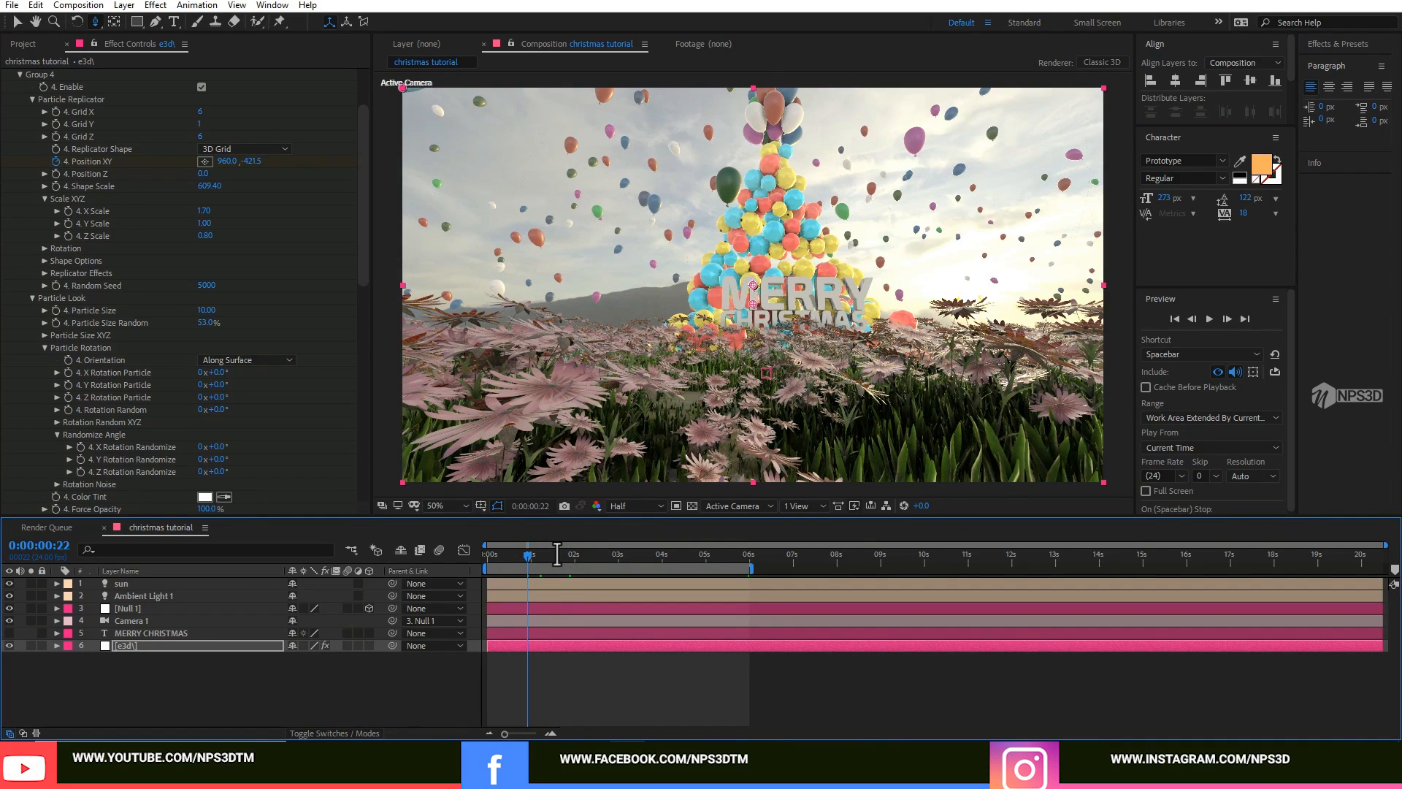
left_click(29, 299)
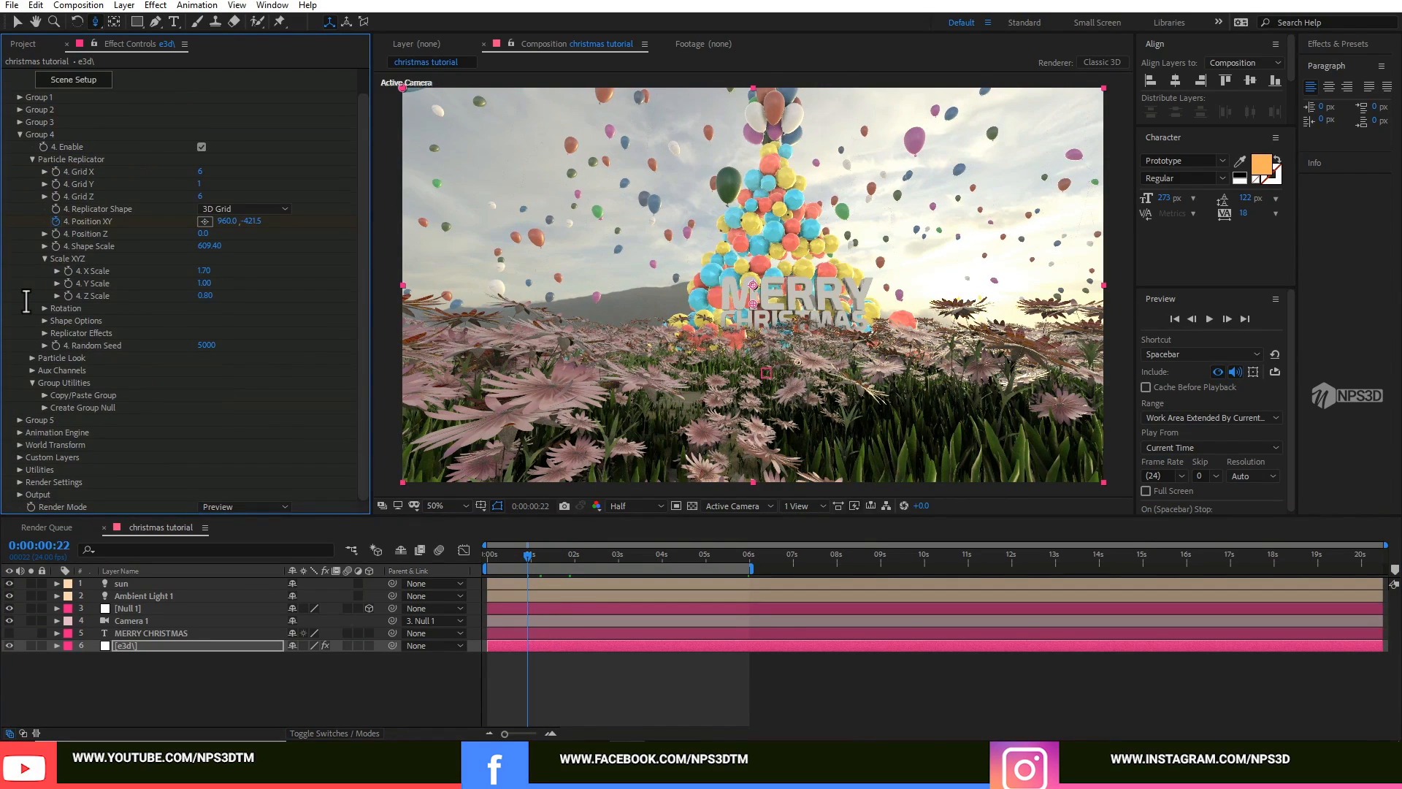
left_click(16, 134)
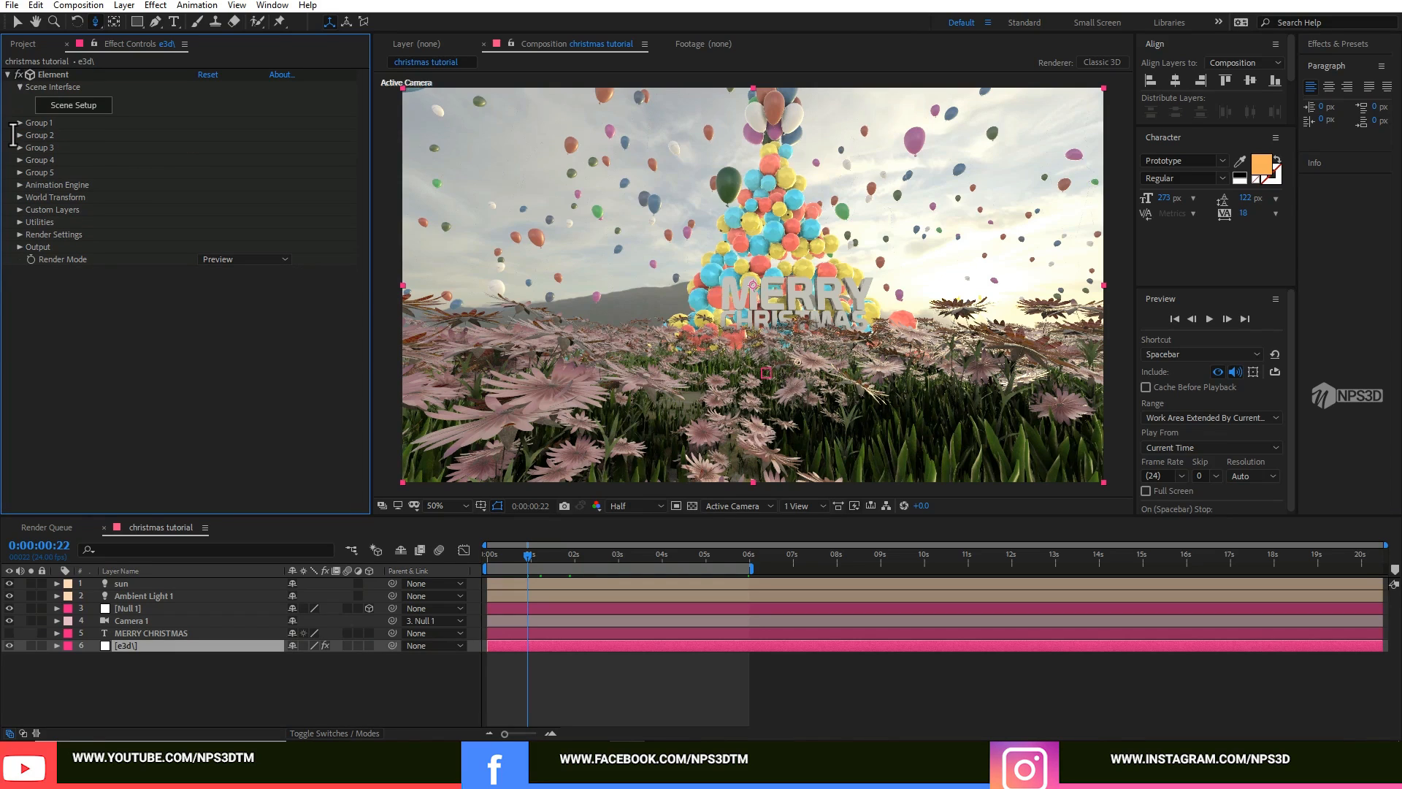
In the Element Scene Setup, set the yellow ball material's Environment Multiplier to 105%.
left_click(75, 105)
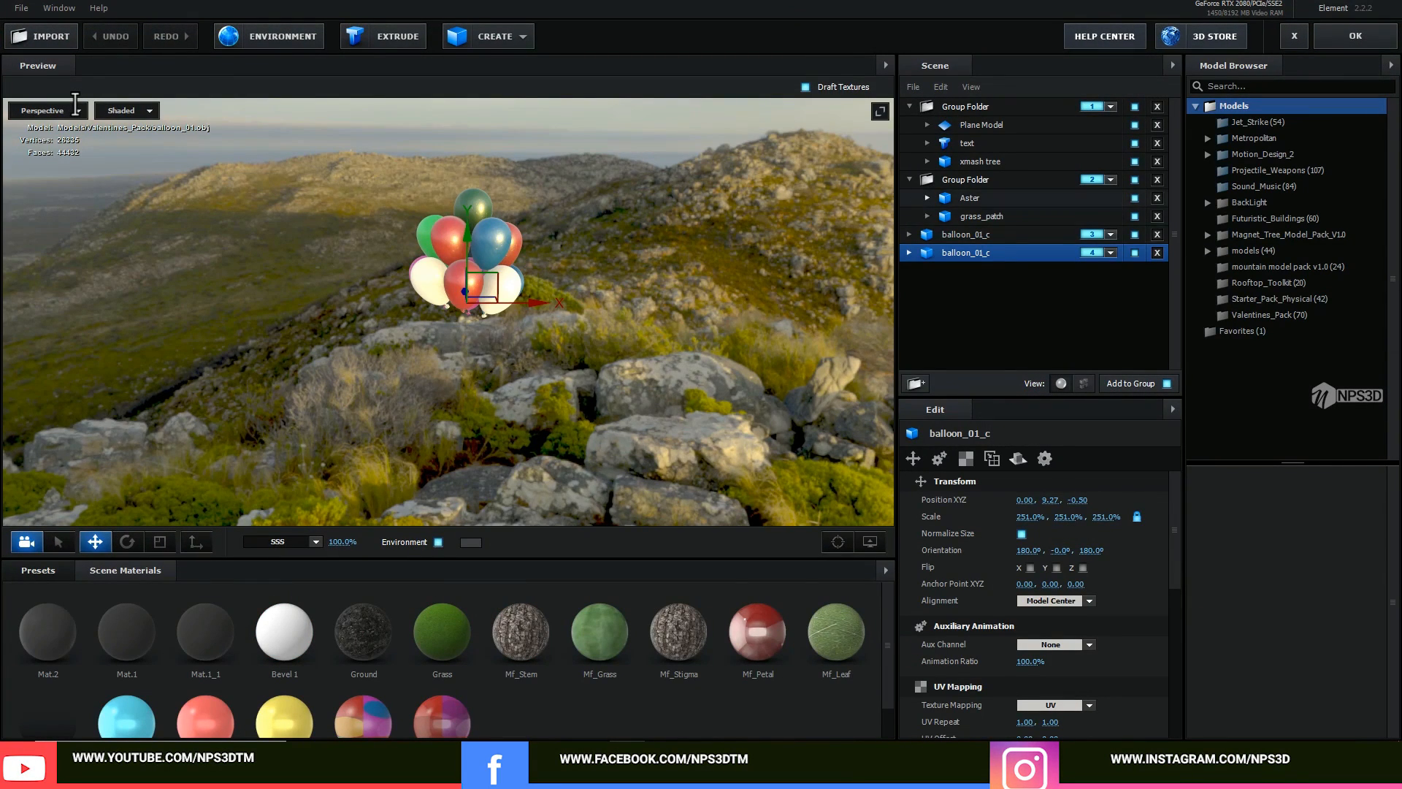
left_click(973, 144)
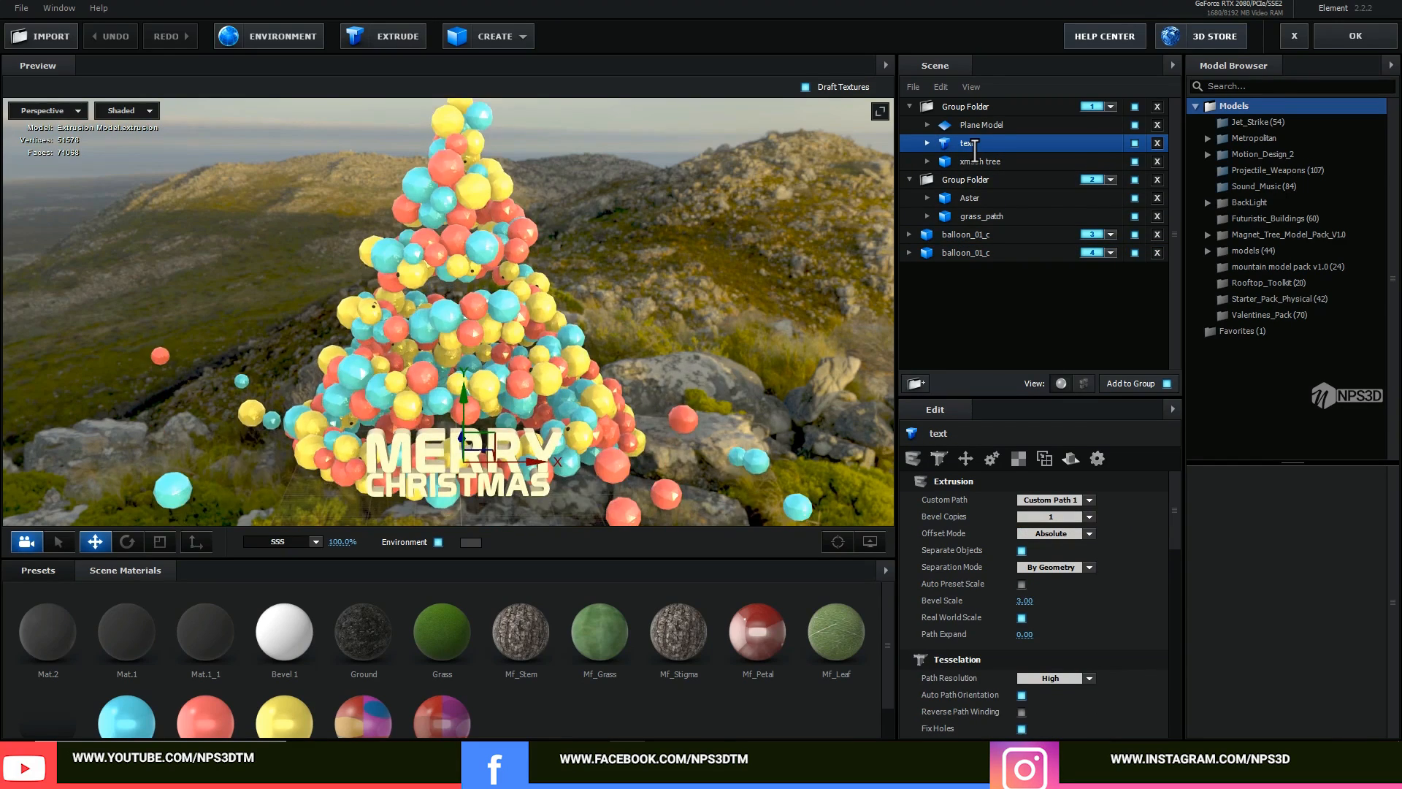
scroll(287, 690, "down", 1)
left_click(285, 690)
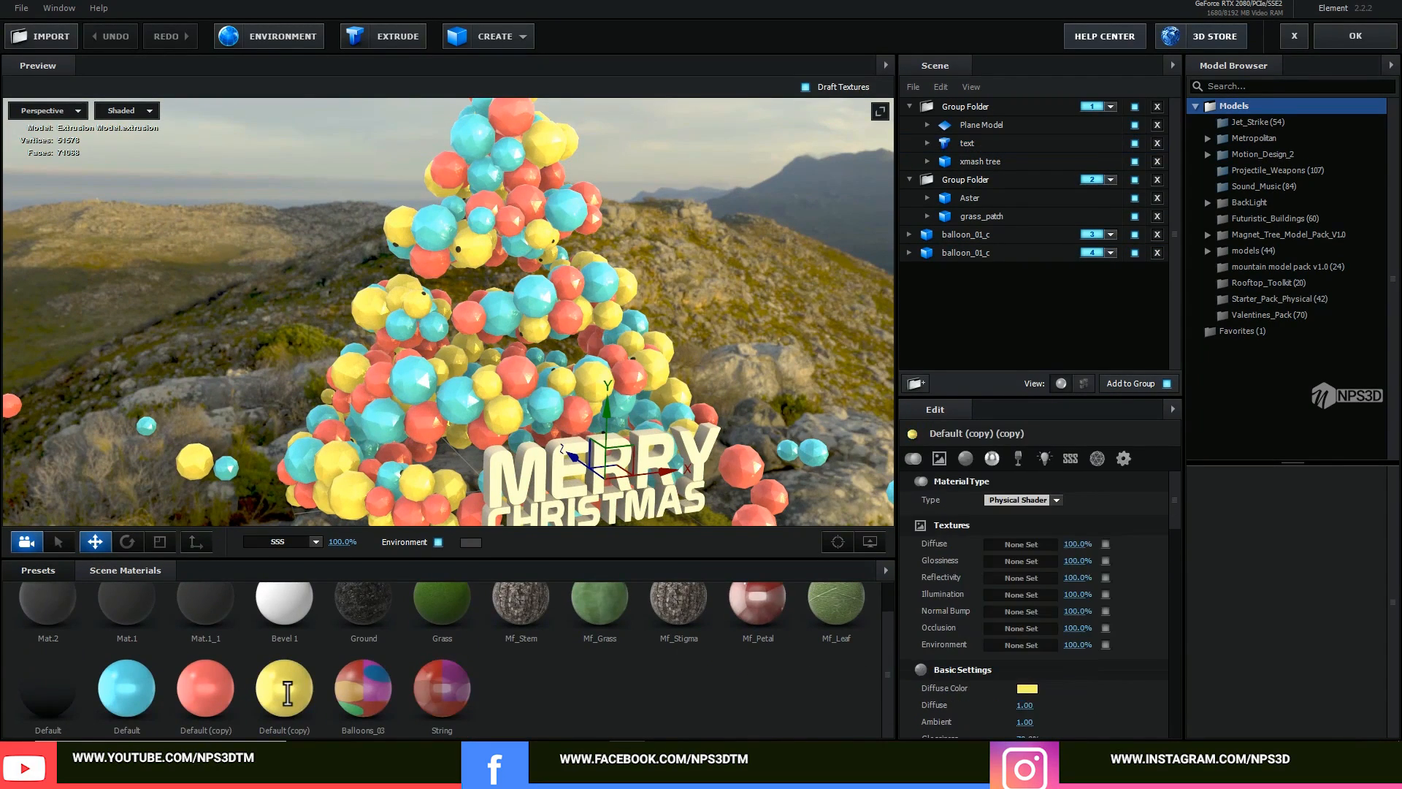
scroll(1031, 613, "down", 5)
scroll(1030, 621, "up", 1)
mouse_move(1031, 568)
left_mouse_down()
mouse_move(978, 568)
mouse_move(1055, 568)
left_mouse_up()
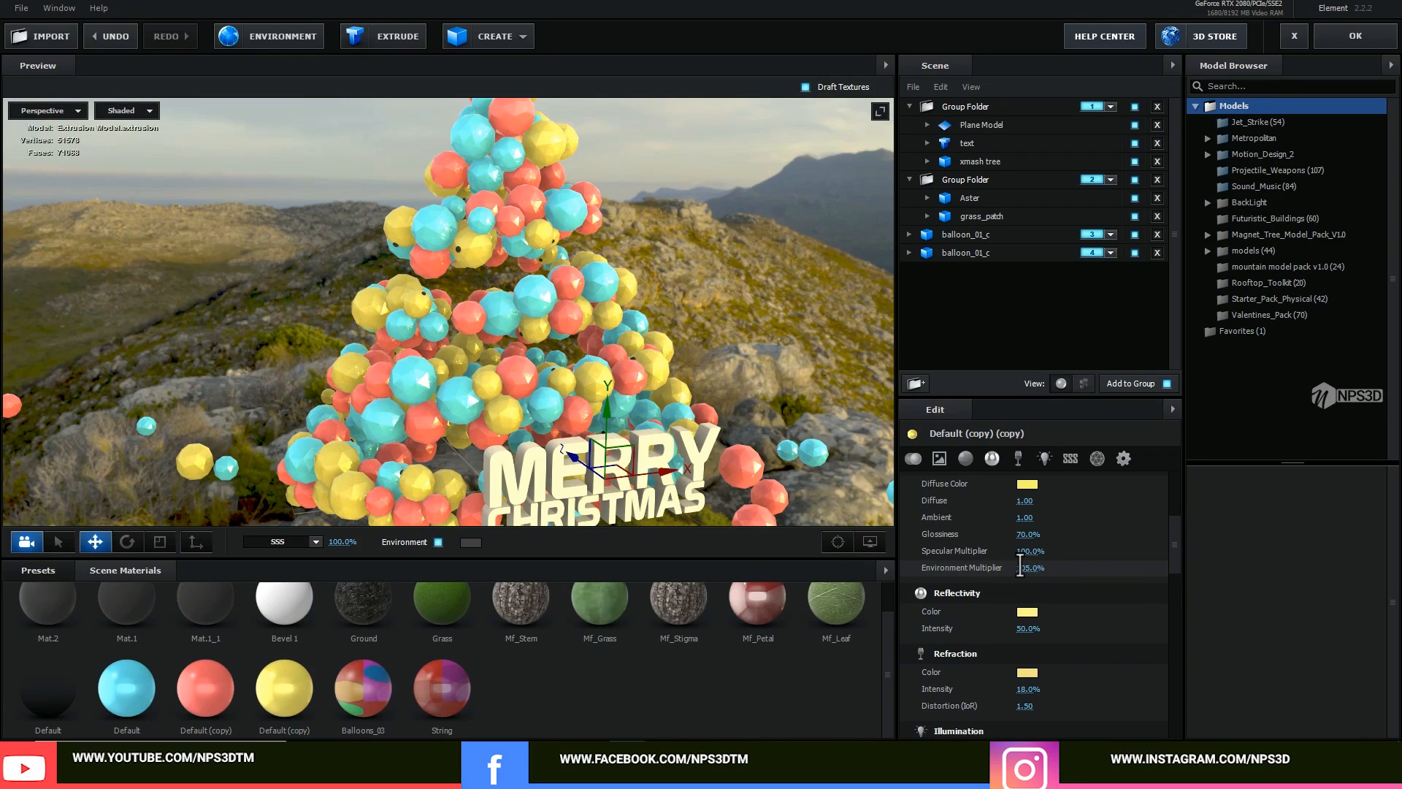
left_click(1031, 568)
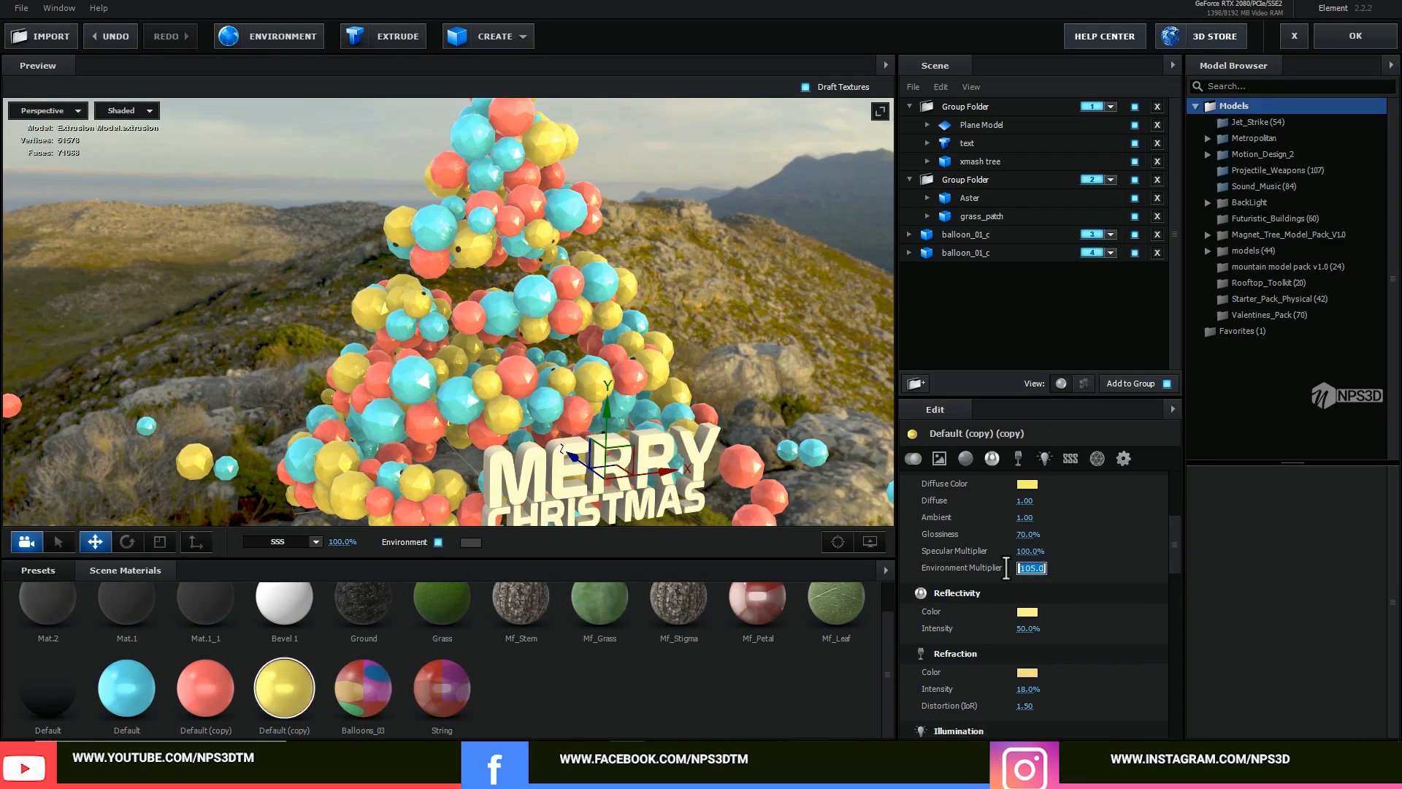
Change the Environment Multiplier of the coral and light blue ball materials.
left_click(205, 687)
left_click(1030, 567)
type("1")
key("Return")
left_click(123, 688)
left_click(1041, 568)
type("1")
key("Return")
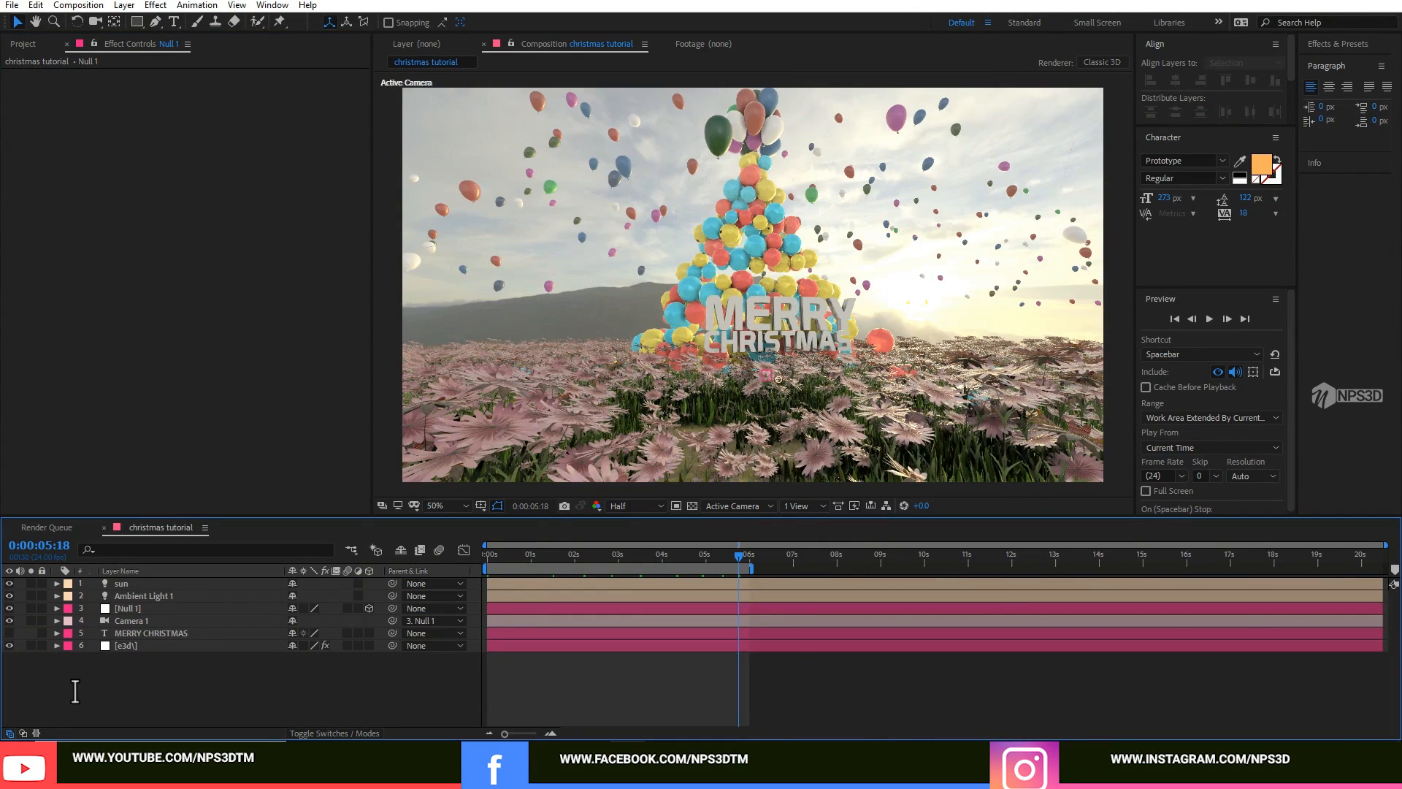
In Element's Scene Setup, set the Aster's Mf_Petal subsurface Intensity to 6.02, Scattering to 183%, Absorption Range to 0.09, and adjust its Absorption Falloff.
left_click(124, 646)
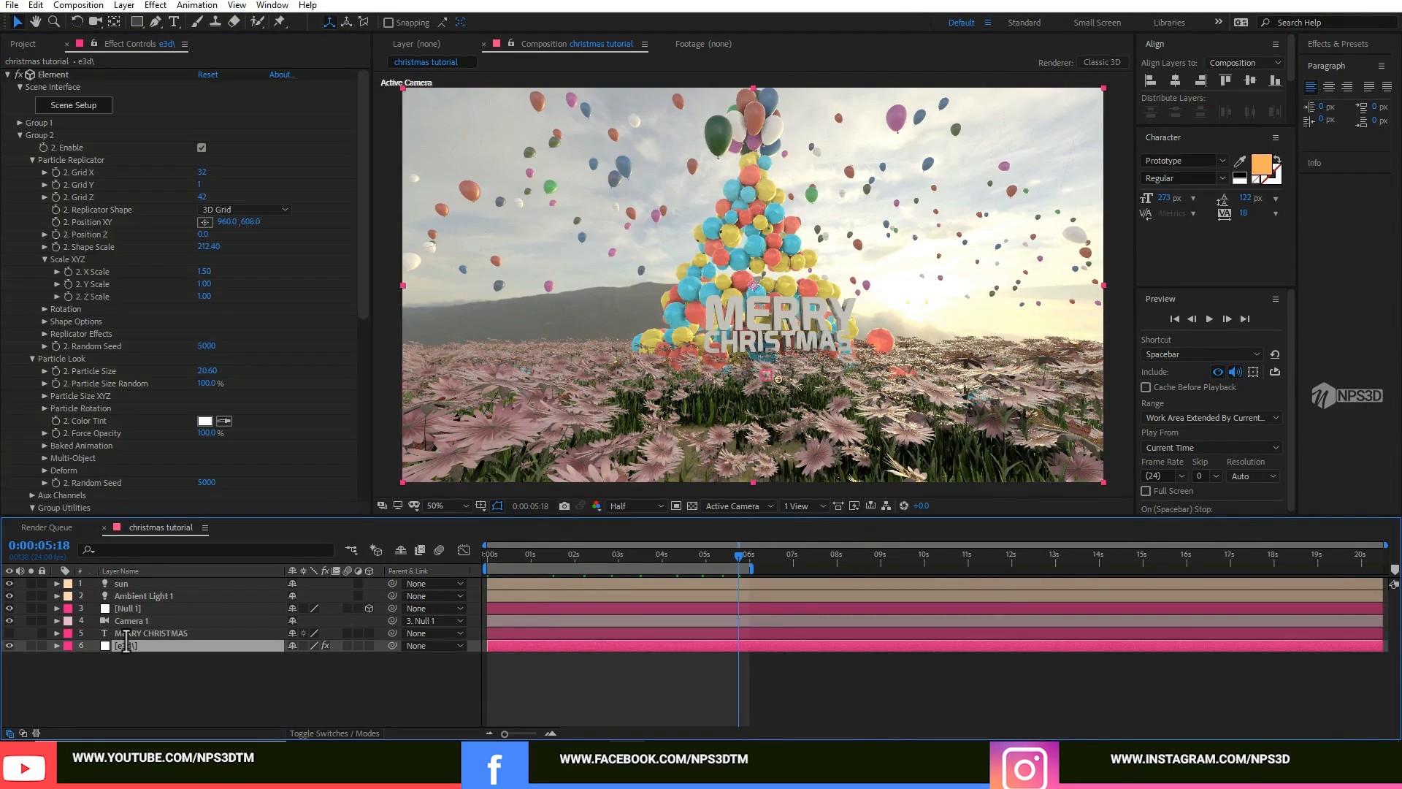
left_click(79, 105)
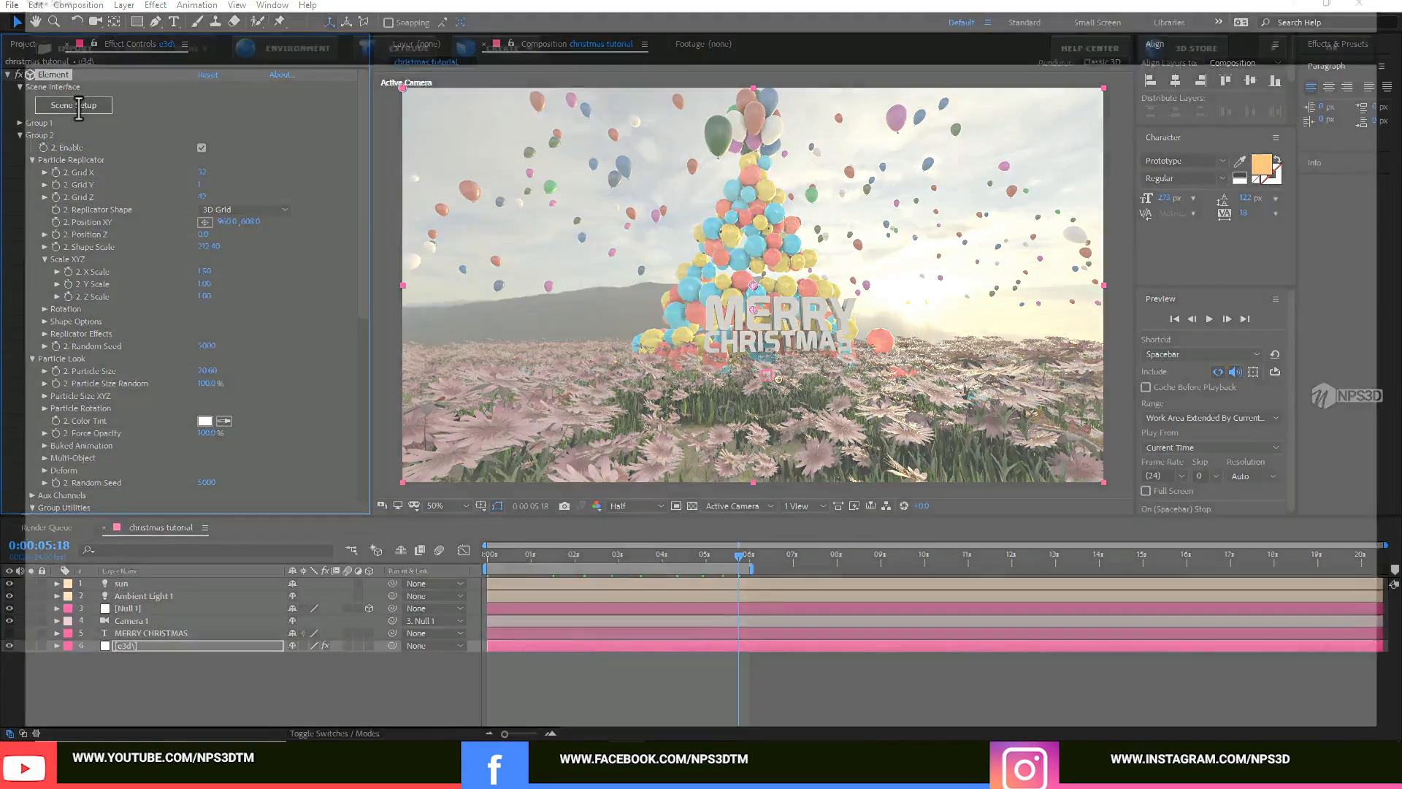
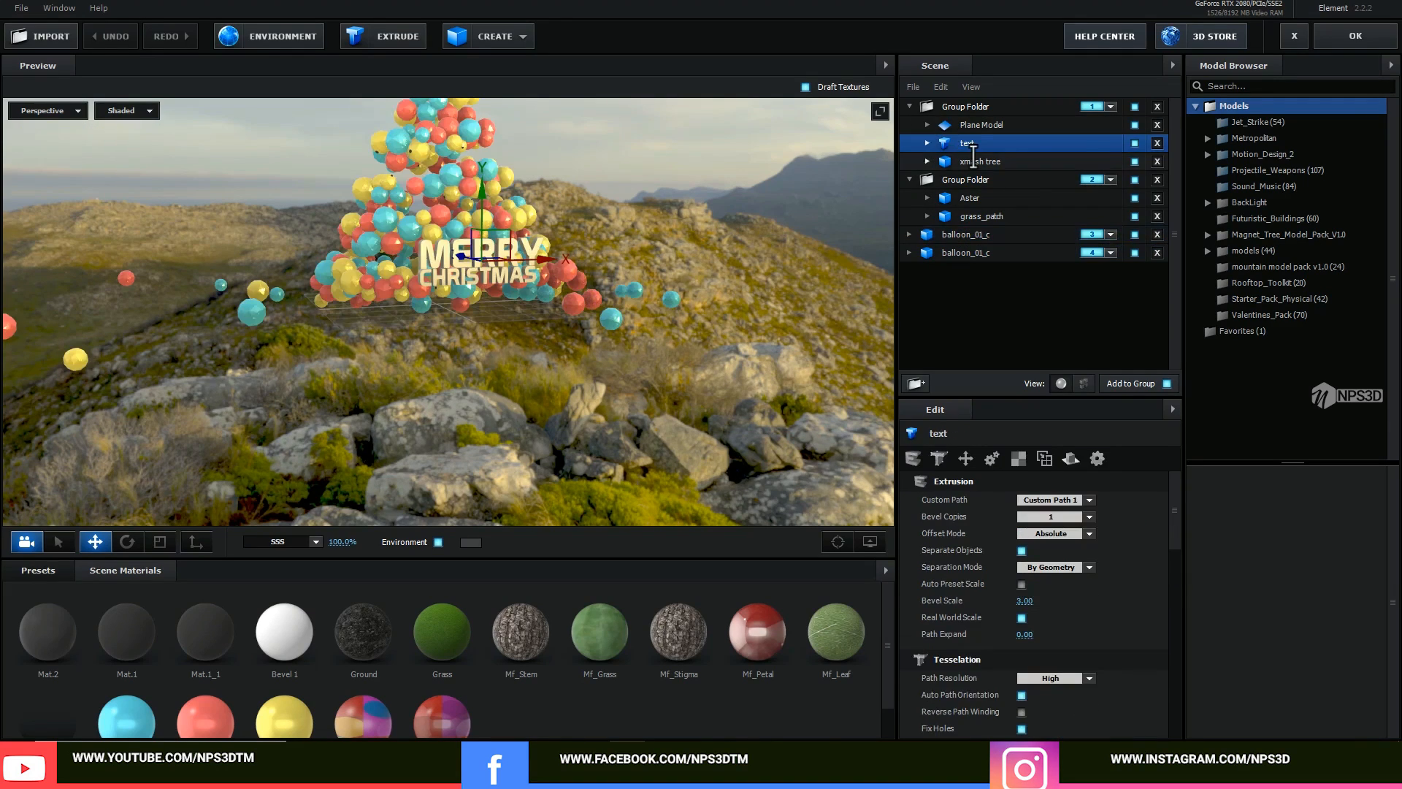
left_click(974, 181)
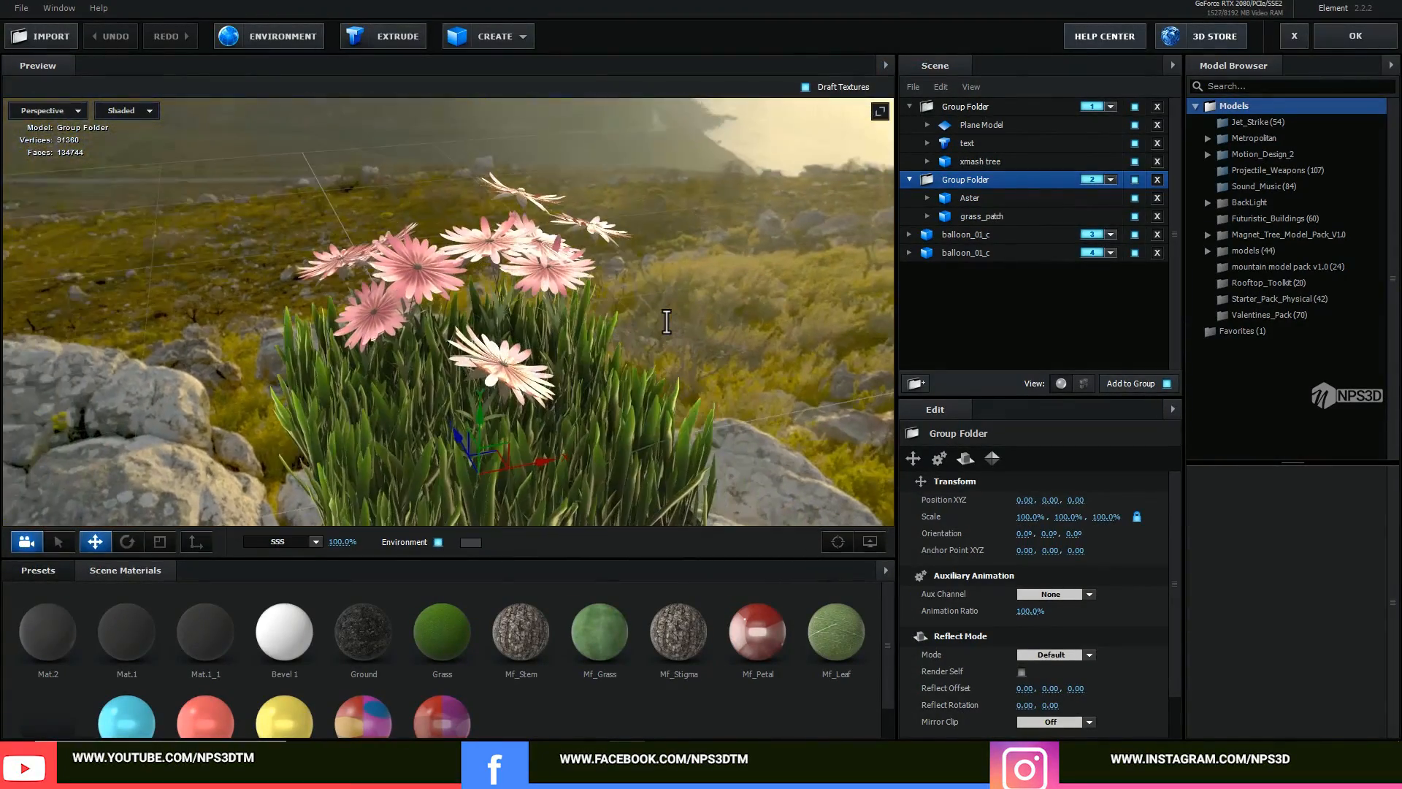
left_click(927, 198)
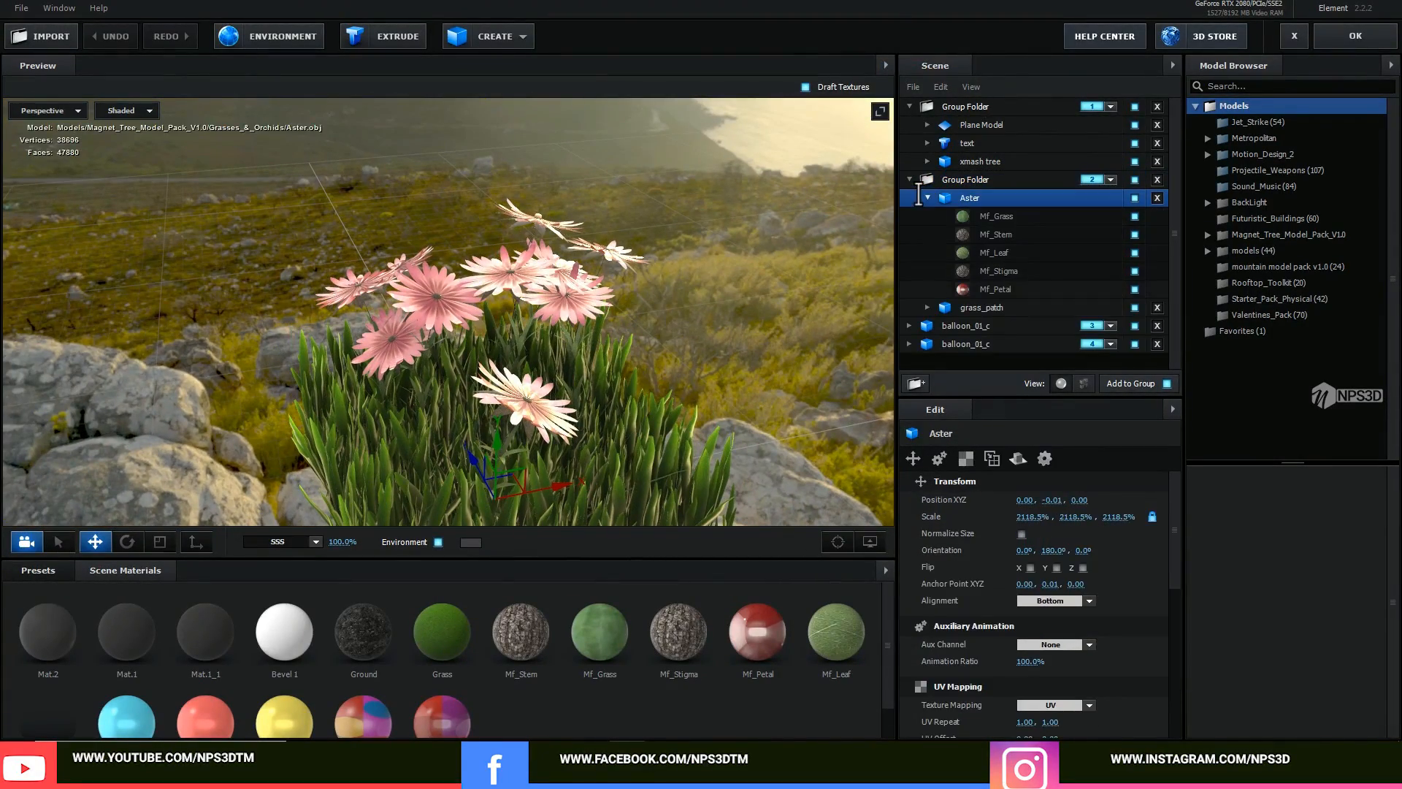
left_click(974, 290)
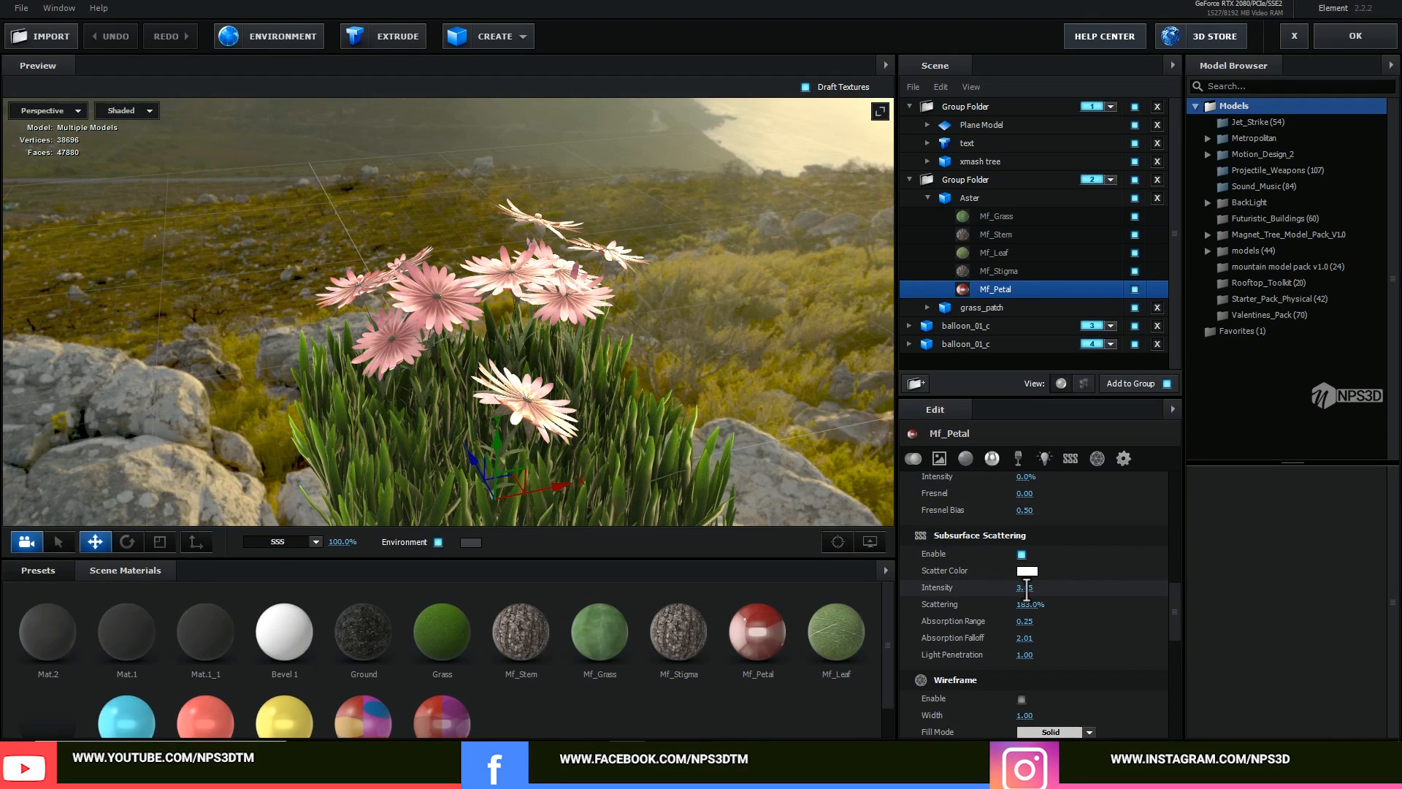
key("ctrl+z")
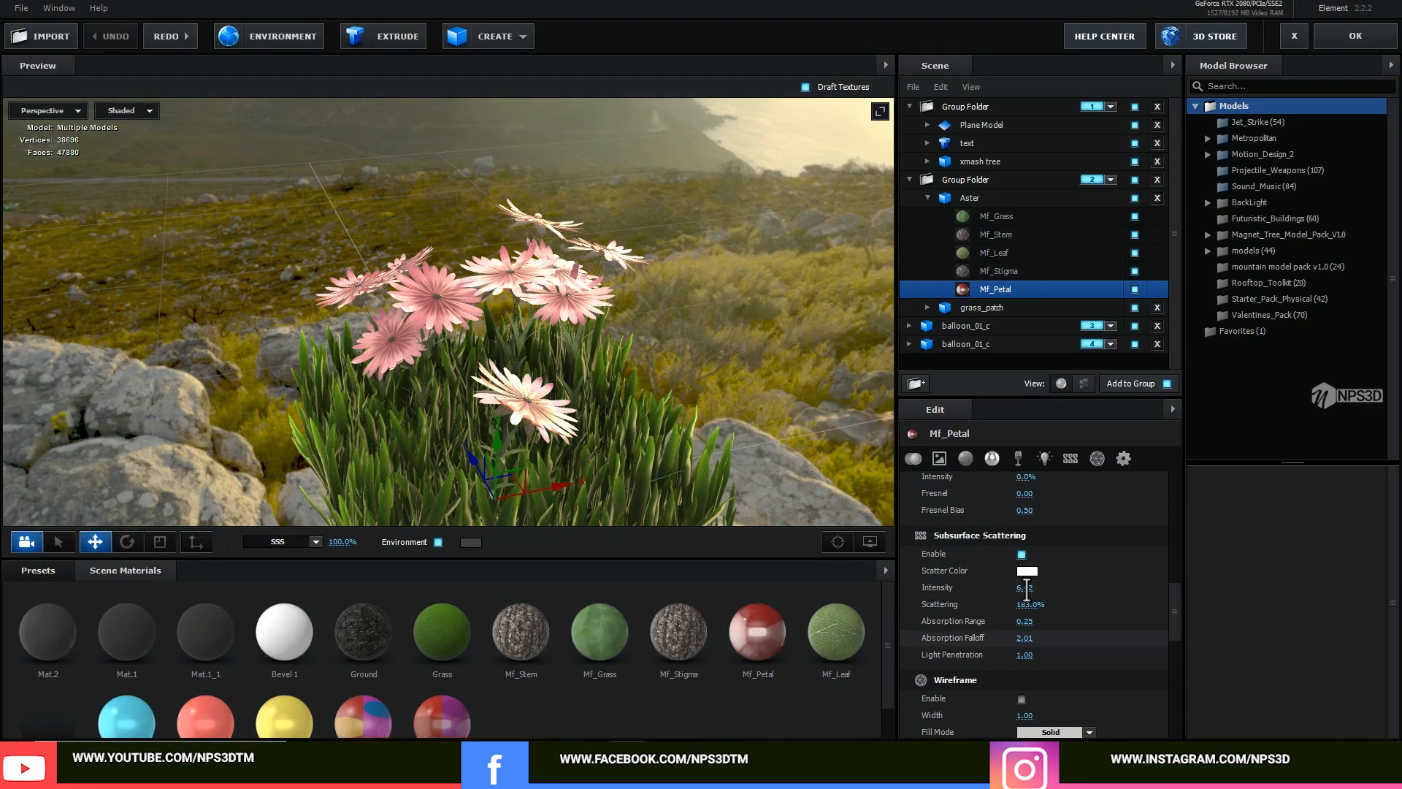
left_click_drag(1042, 604, 1019, 642)
key("ctrl+z")
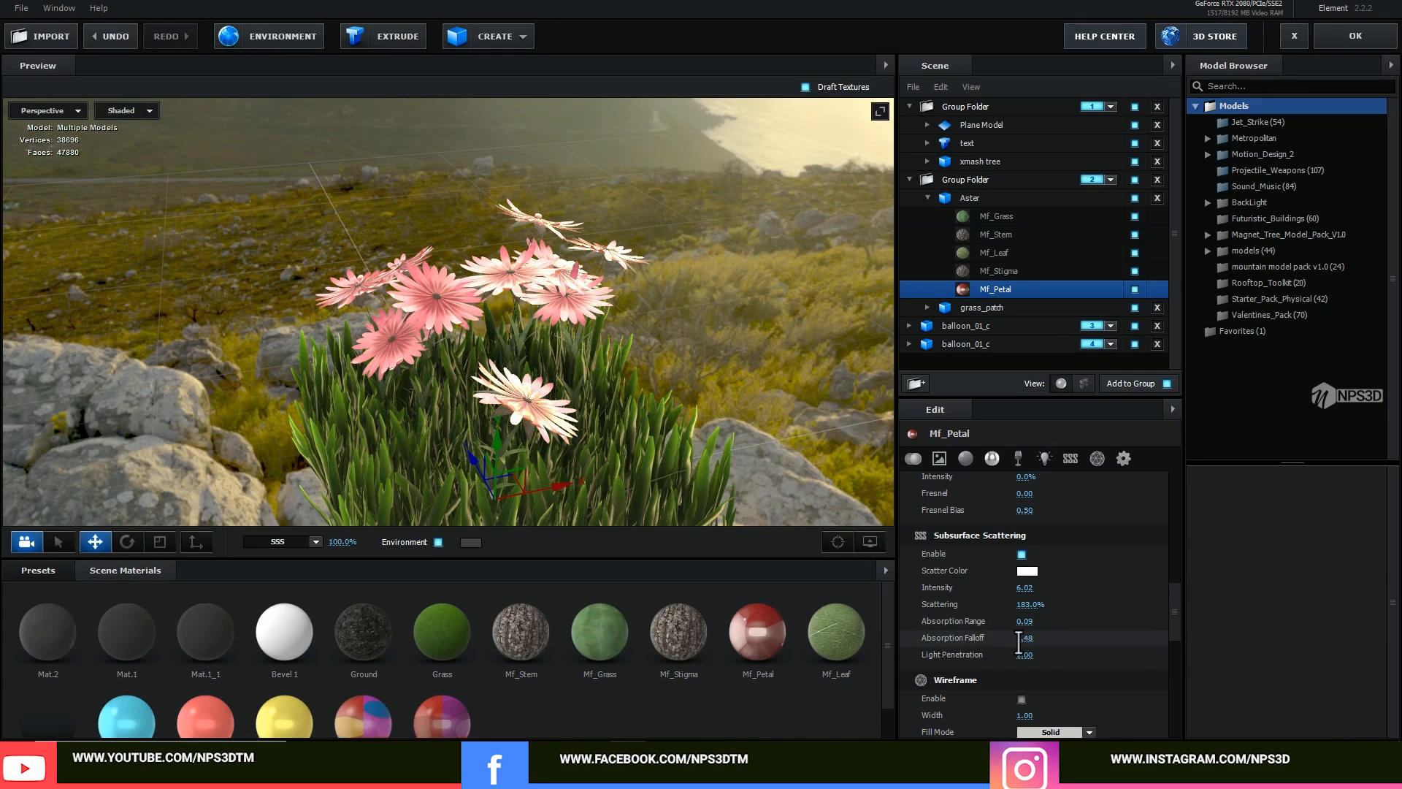
Try the Mf_Petal material on the grass patch, replace it with Mf_Grass, and apply the scene to the composition.
scroll(1023, 613, "up", 5)
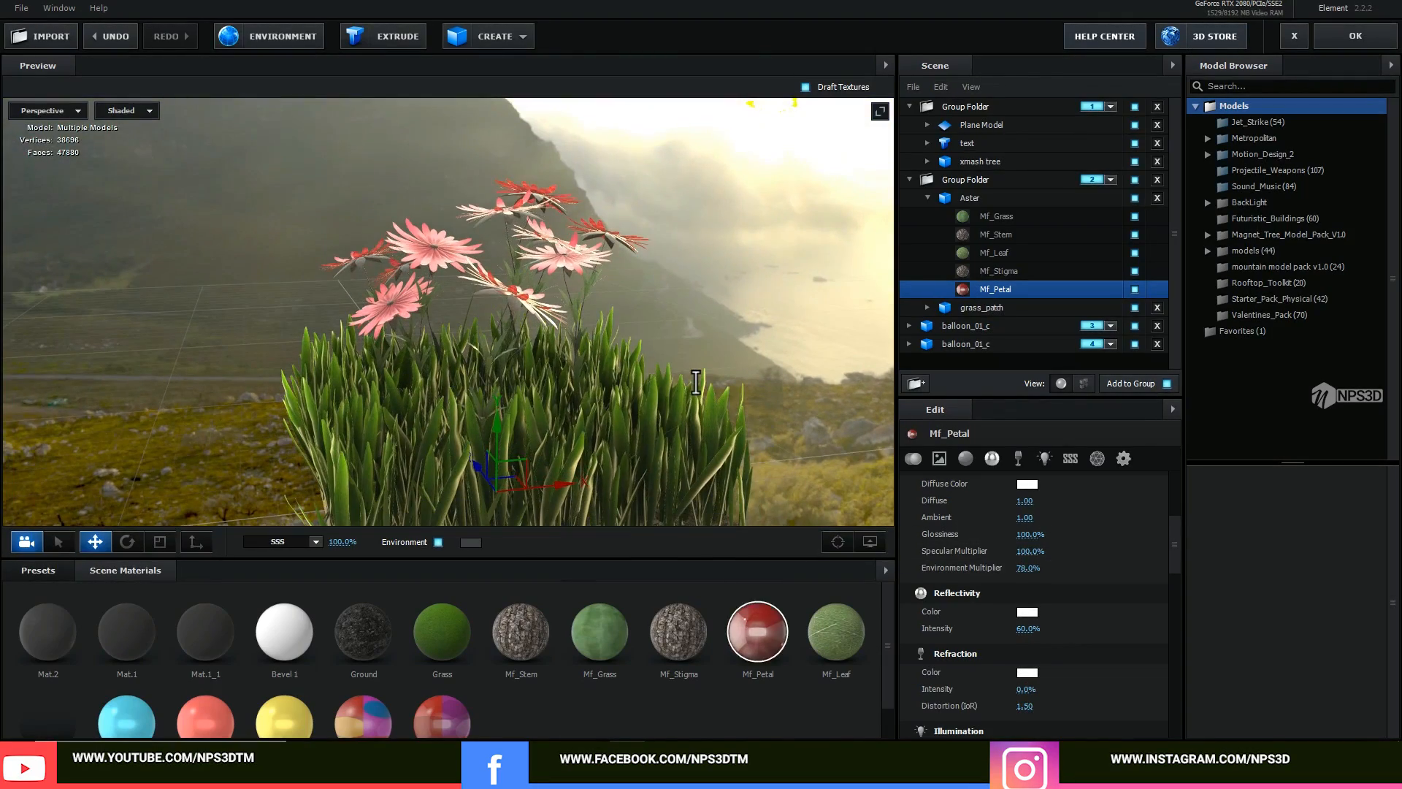
left_click_drag(758, 631, 630, 451)
left_click(1354, 35)
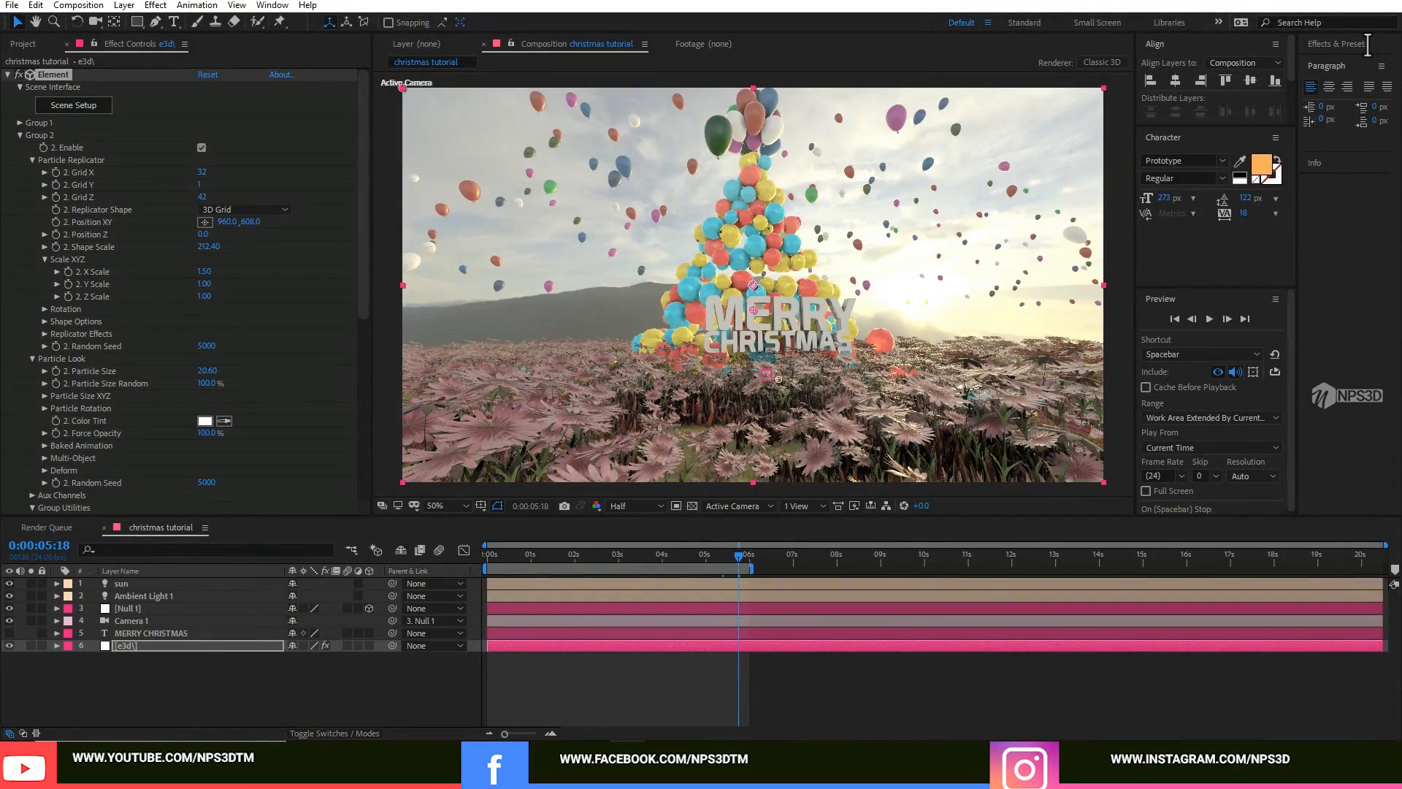
left_click(73, 105)
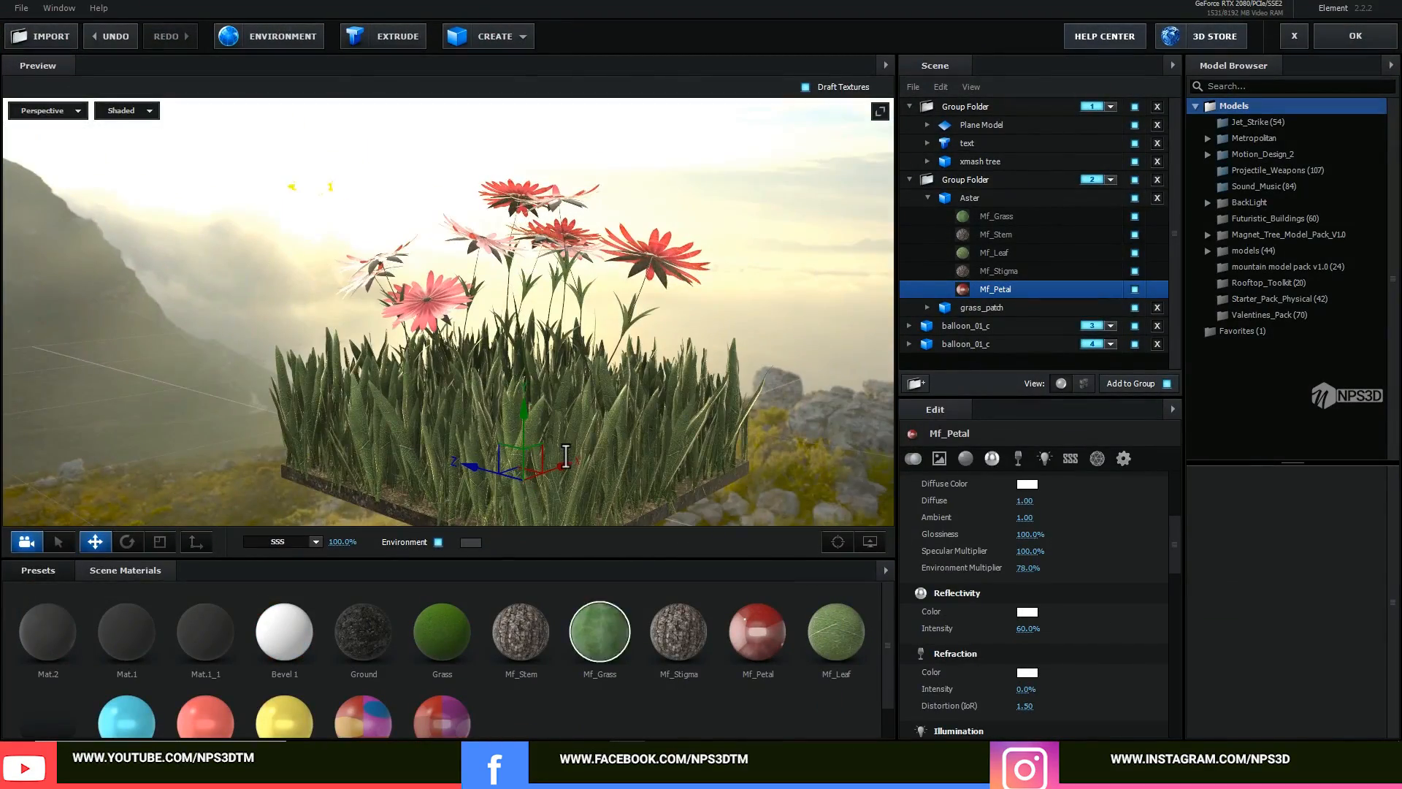
left_click(1352, 36)
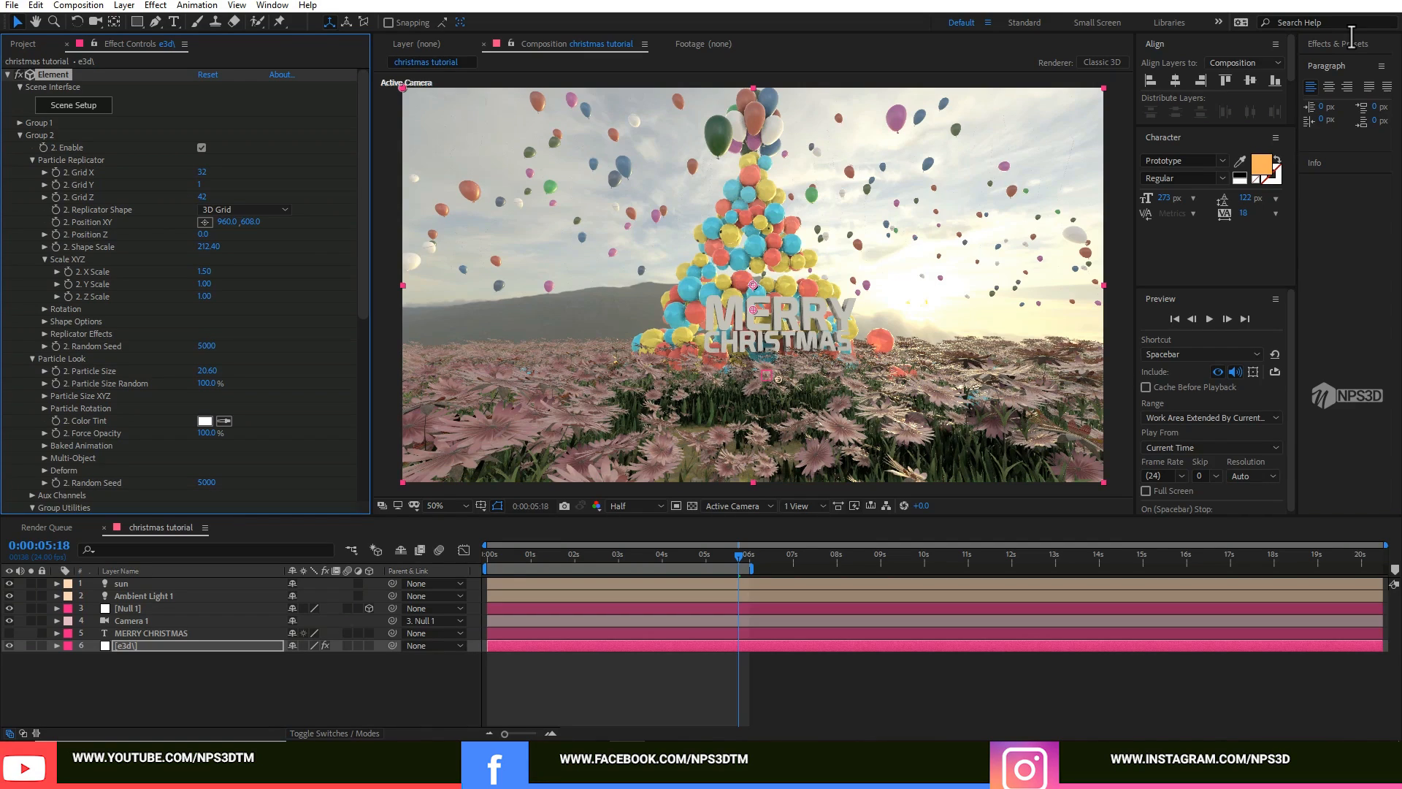
Pre-compose all layers of the christmas tutorial composition into a single composition.
left_click_drag(172, 682, 170, 585)
right_click(174, 685)
left_click(227, 538)
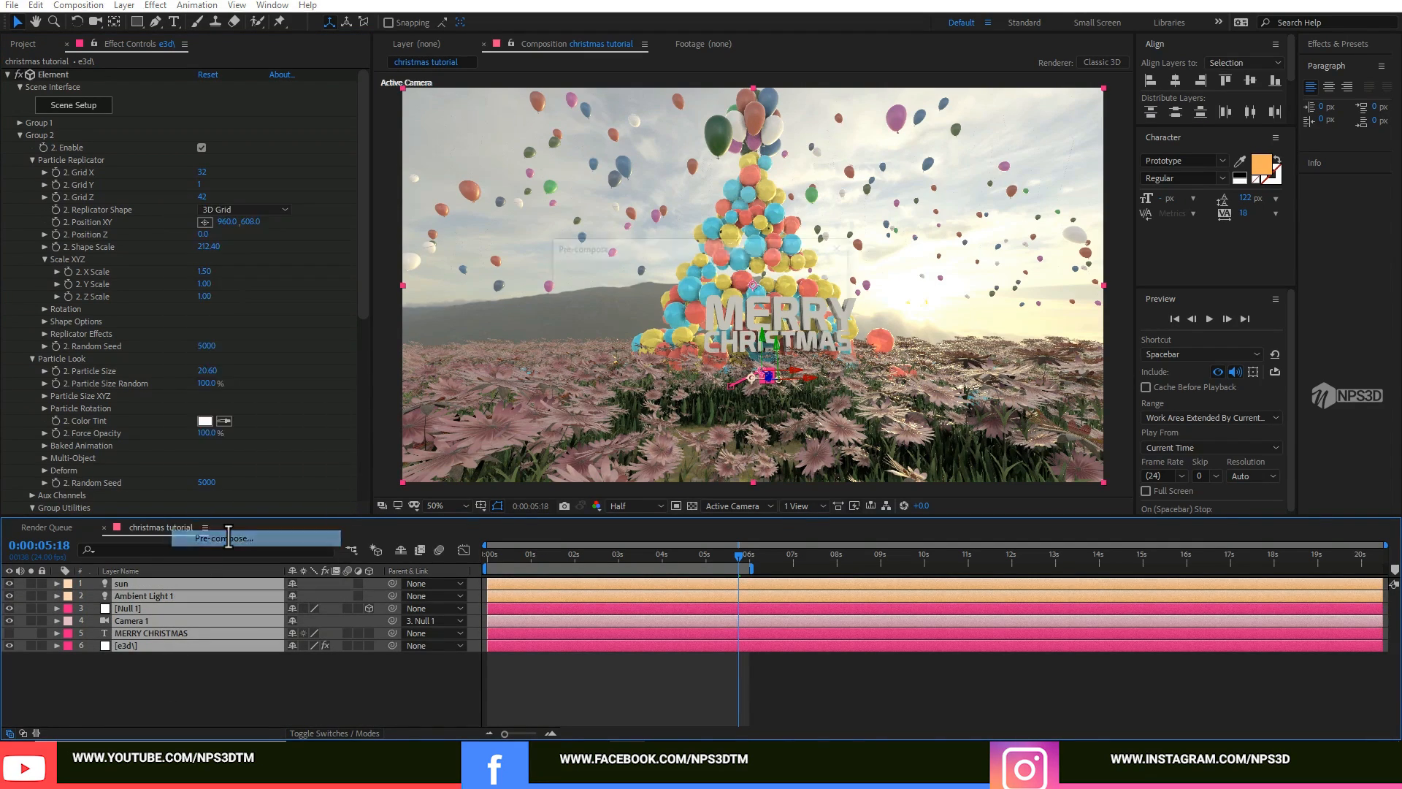
key("Return")
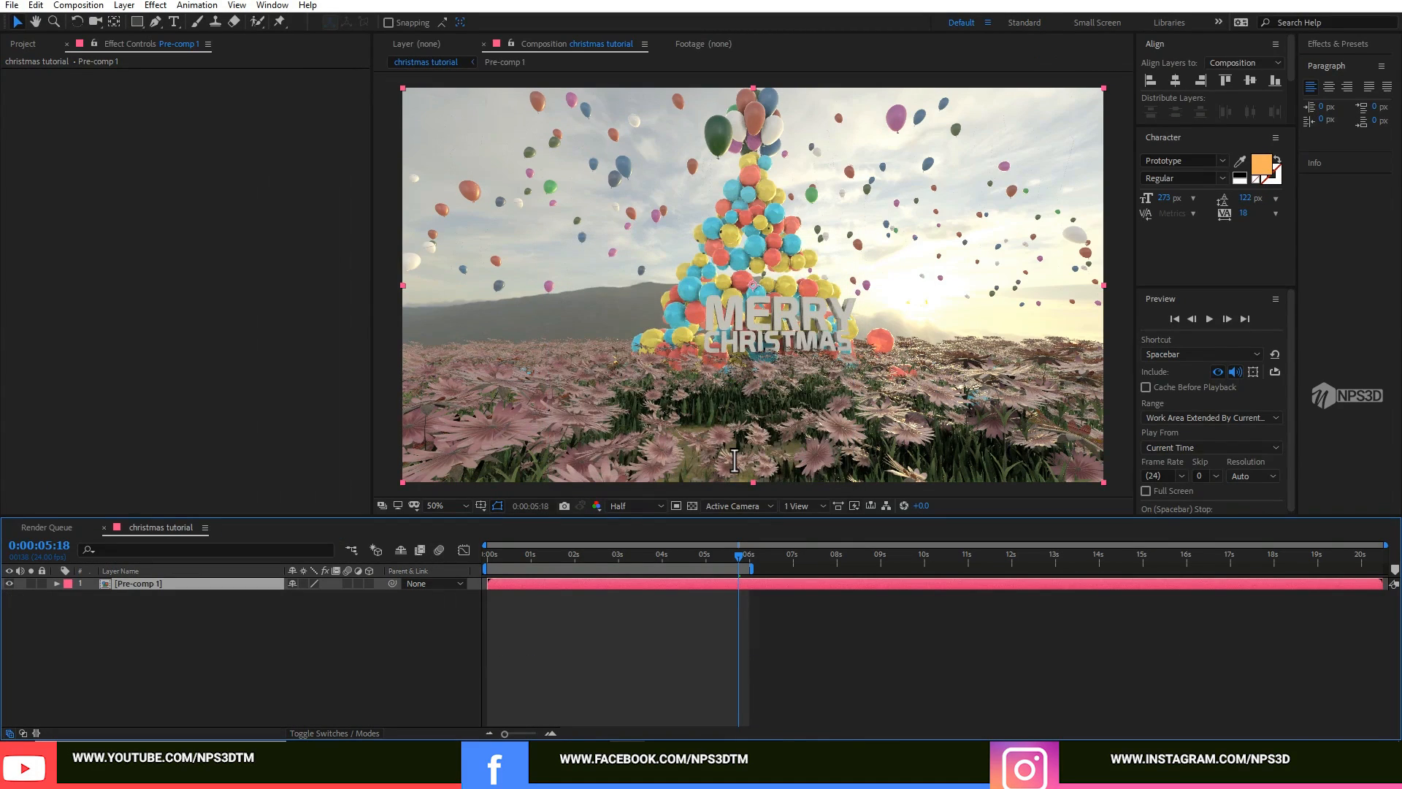
Add an adjustment layer above the pre-comp and apply the Curves effect to it.
right_click(169, 649)
mouse_move(265, 484)
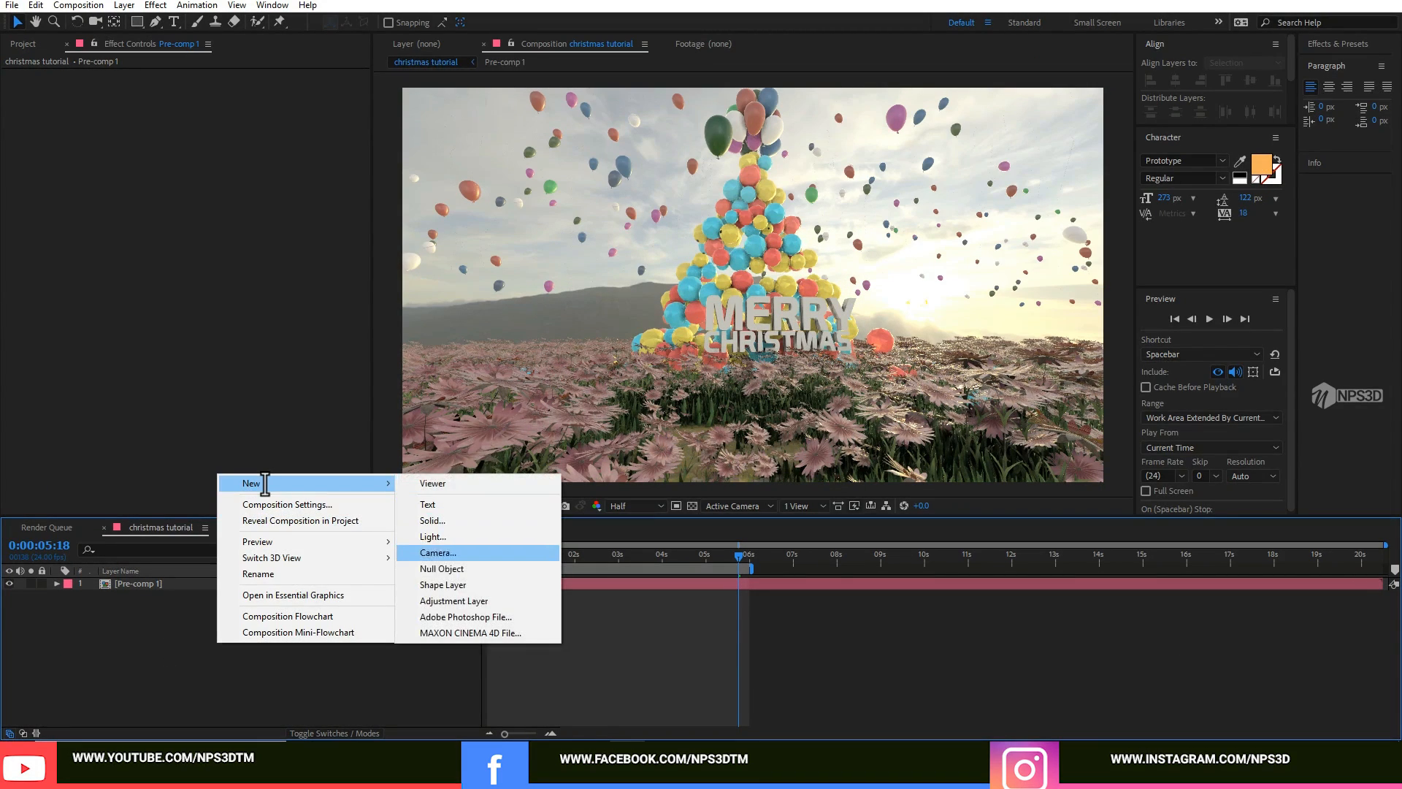
left_click(454, 600)
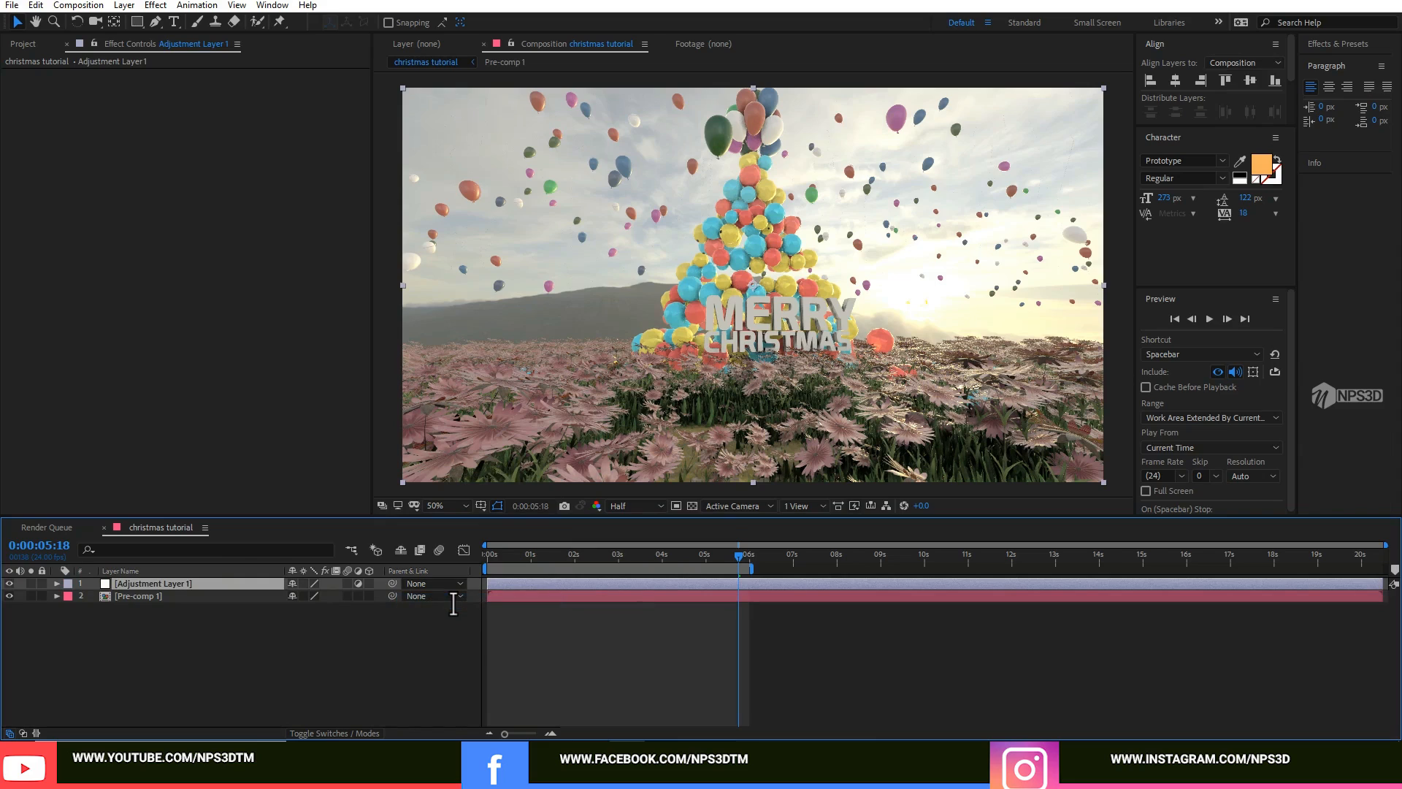
key("ctrl+space")
type("cc")
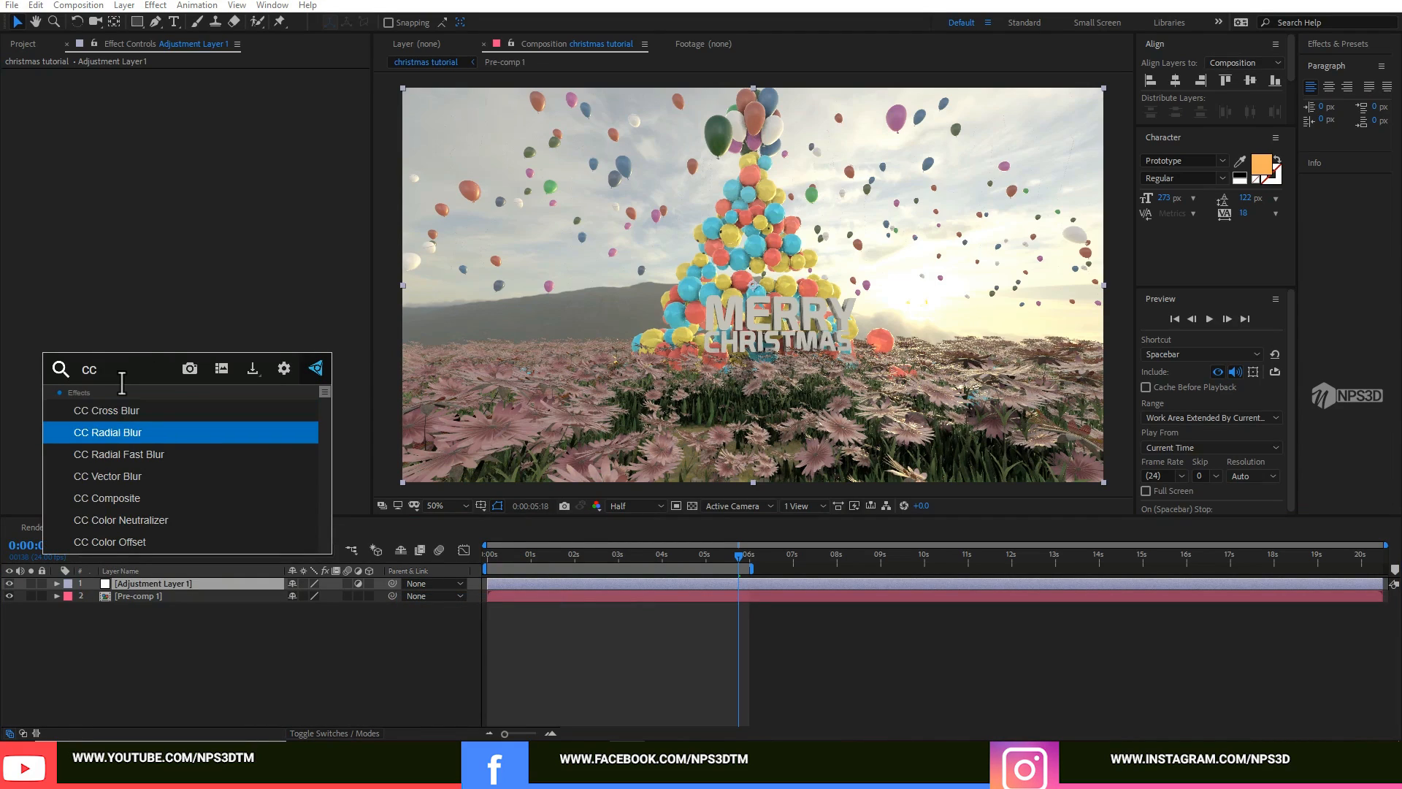
key("BackSpace")
key("BackSpace")
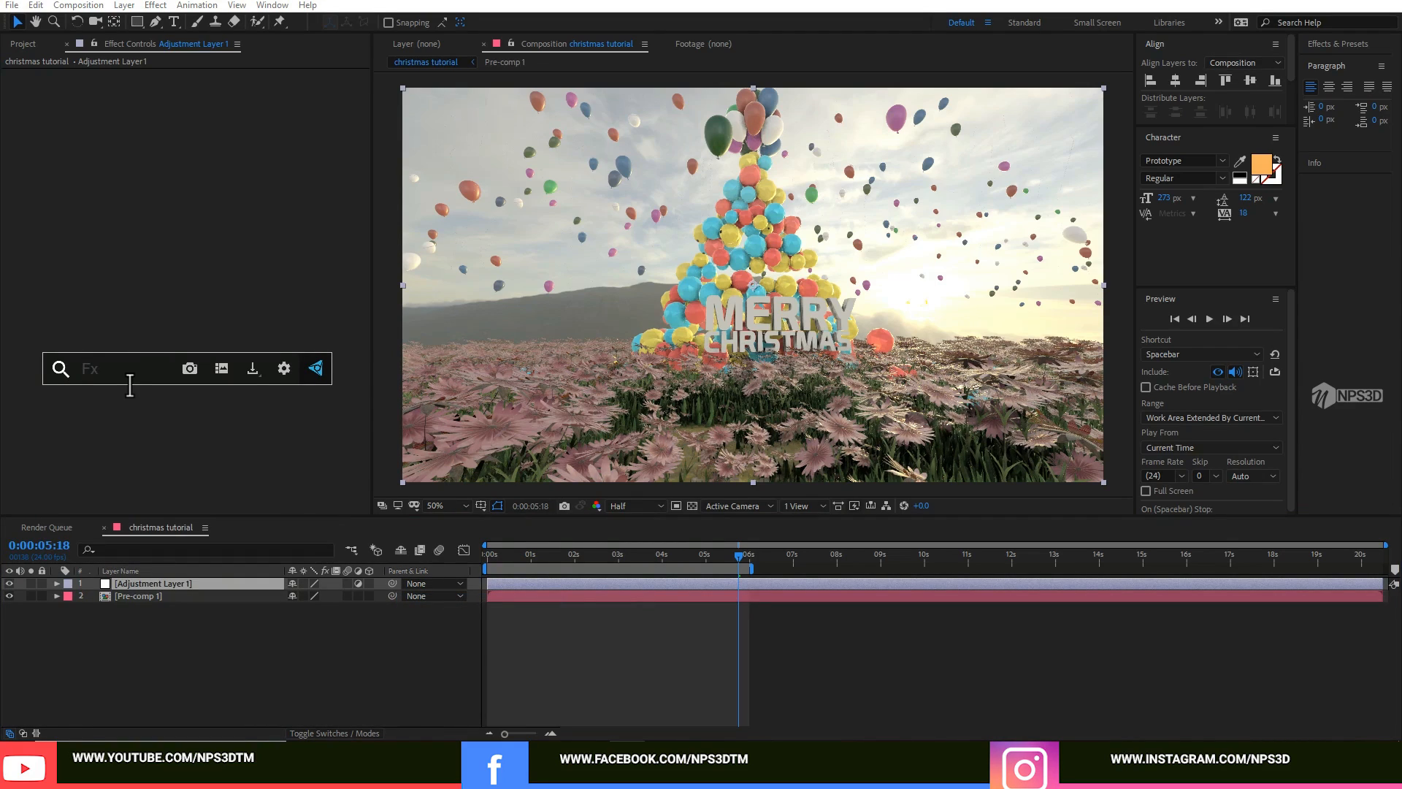
type("cur")
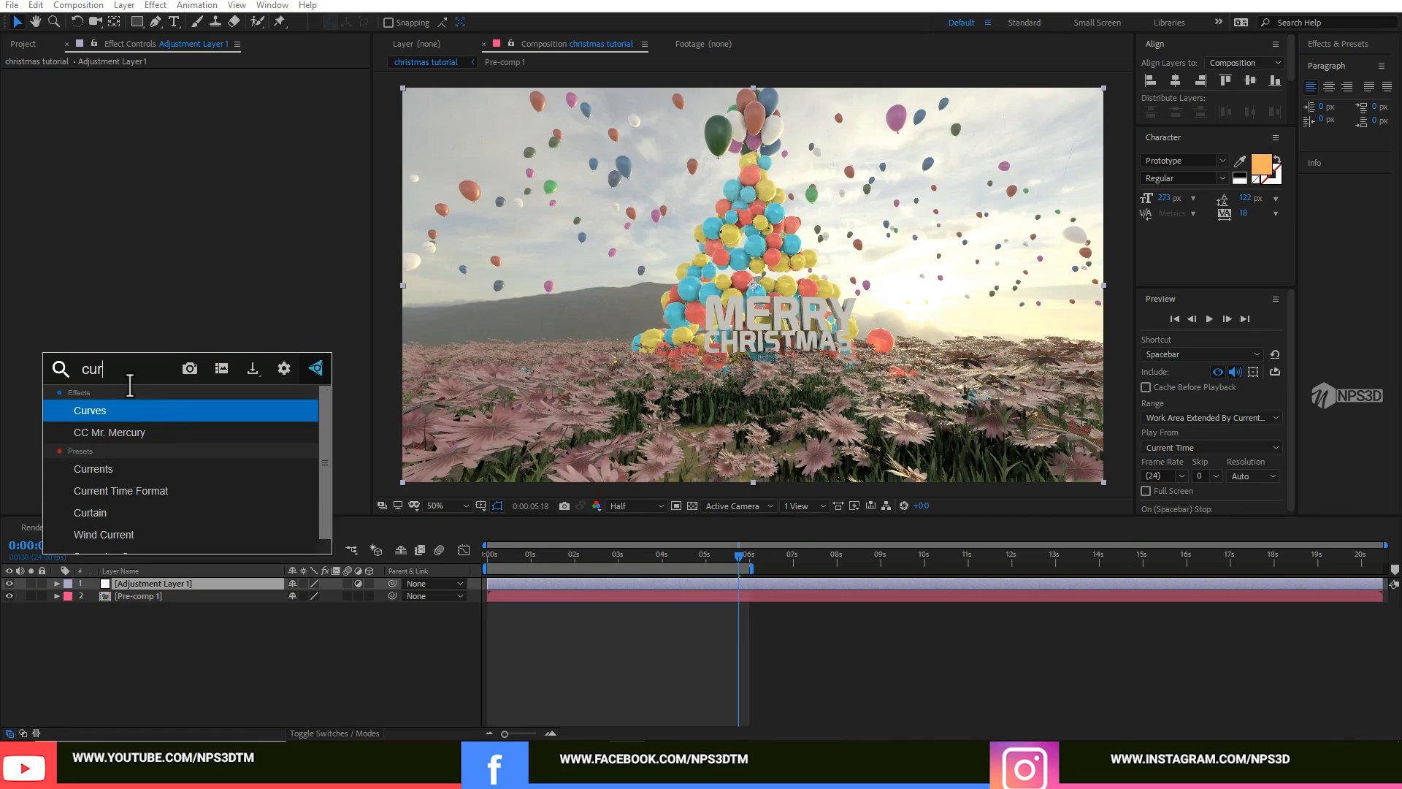
key("Return")
Rename the Curves adjustment layer as cc.
left_click(162, 583)
key("Return")
type("cc")
key("Return")
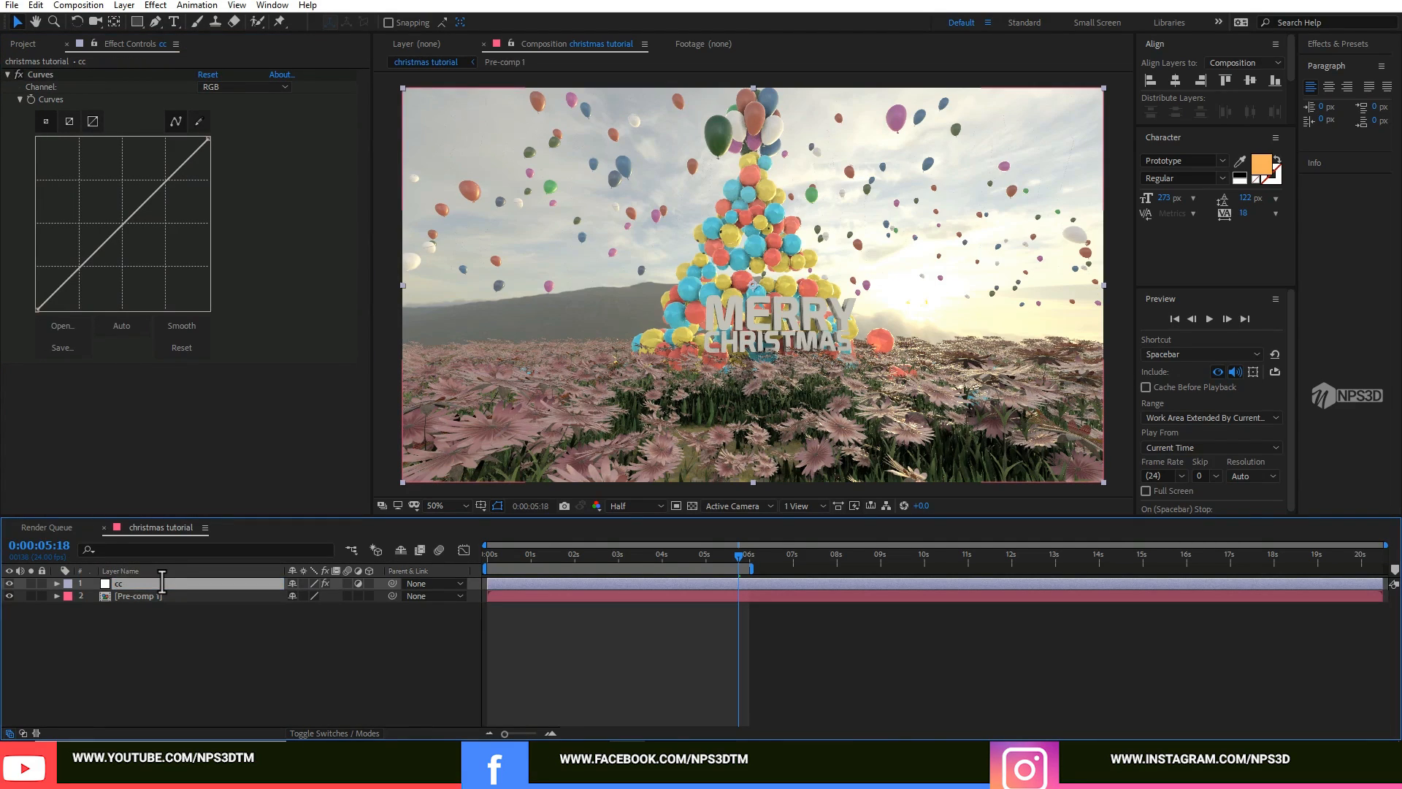
Shape the Curves with an RGB S-curve and lowered highlights, raised red, lifted blue shadows and slightly reduced green, and compare with the effect off.
left_click(225, 84)
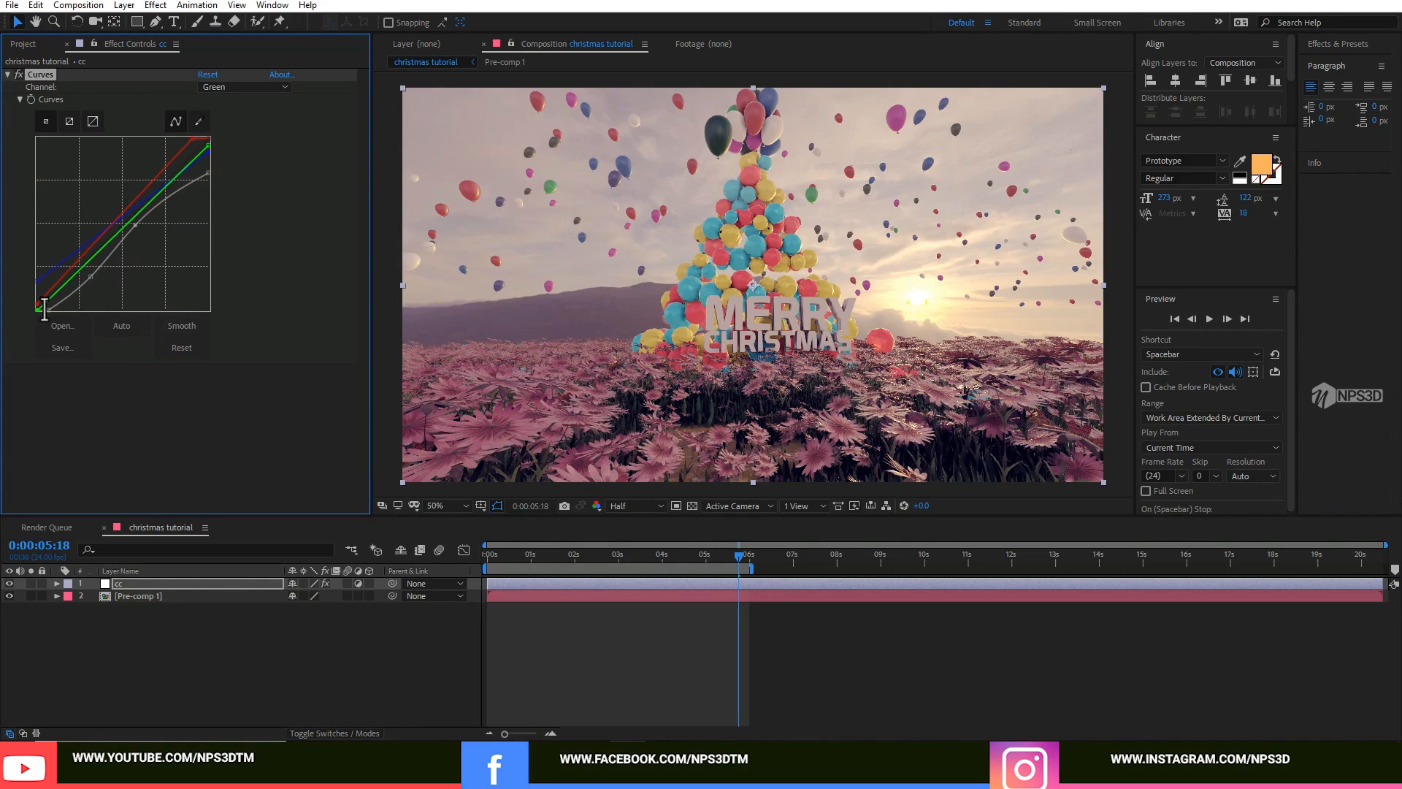
left_click(16, 74)
left_click(16, 74)
Add a second adjustment layer above cc, apply the Tint effect, and test swapping its black and white colors.
left_click(169, 662)
right_click(171, 668)
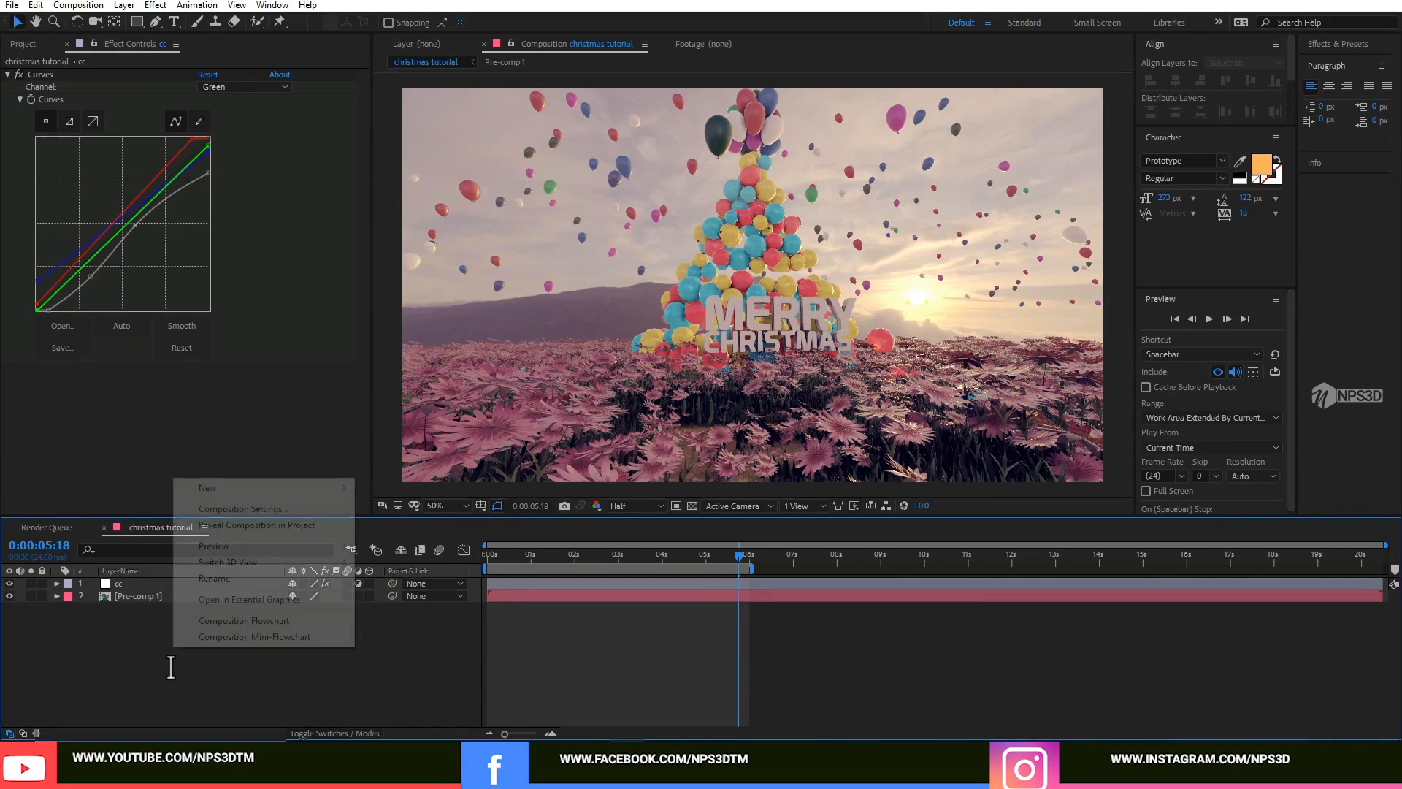
mouse_move(220, 485)
left_click(410, 605)
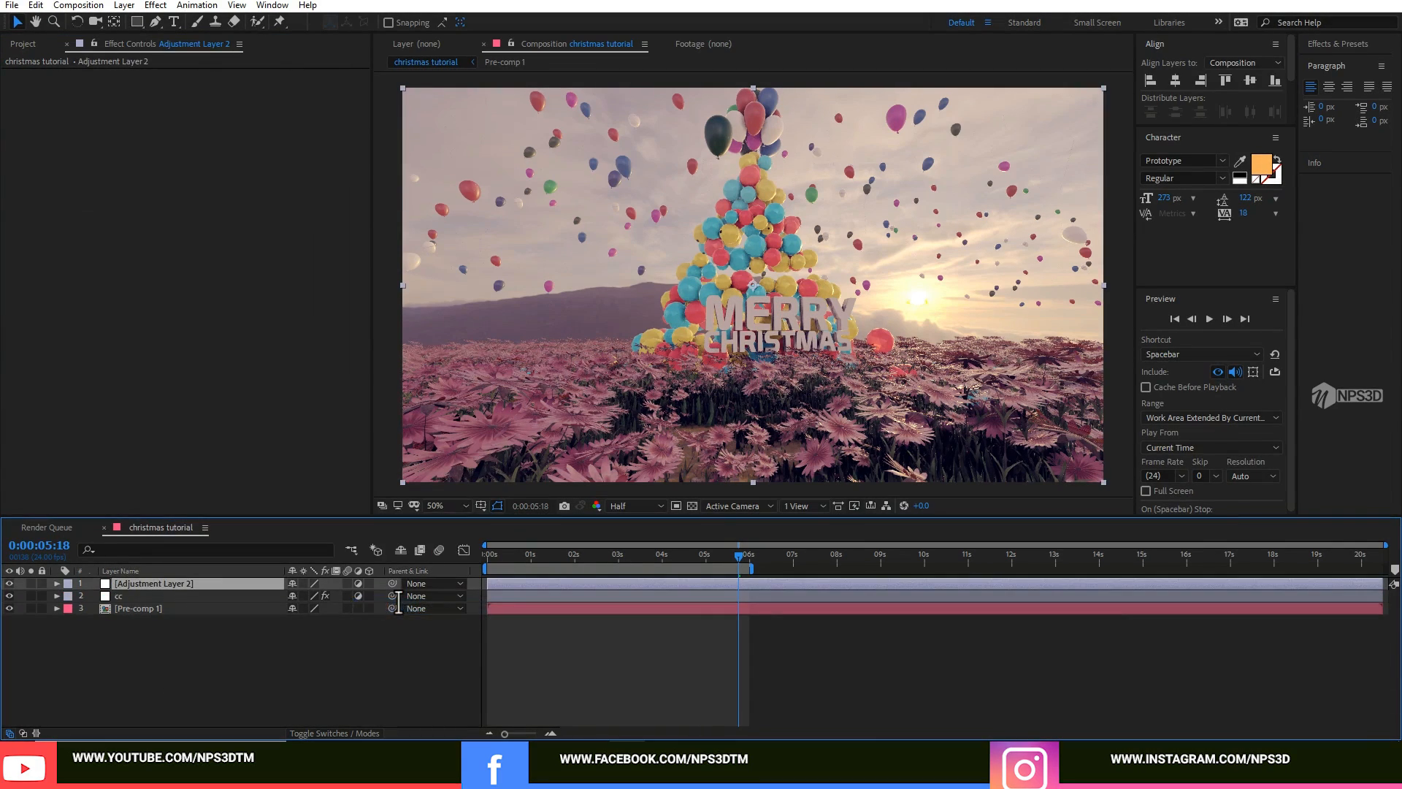
key("ctrl+space")
type("tint")
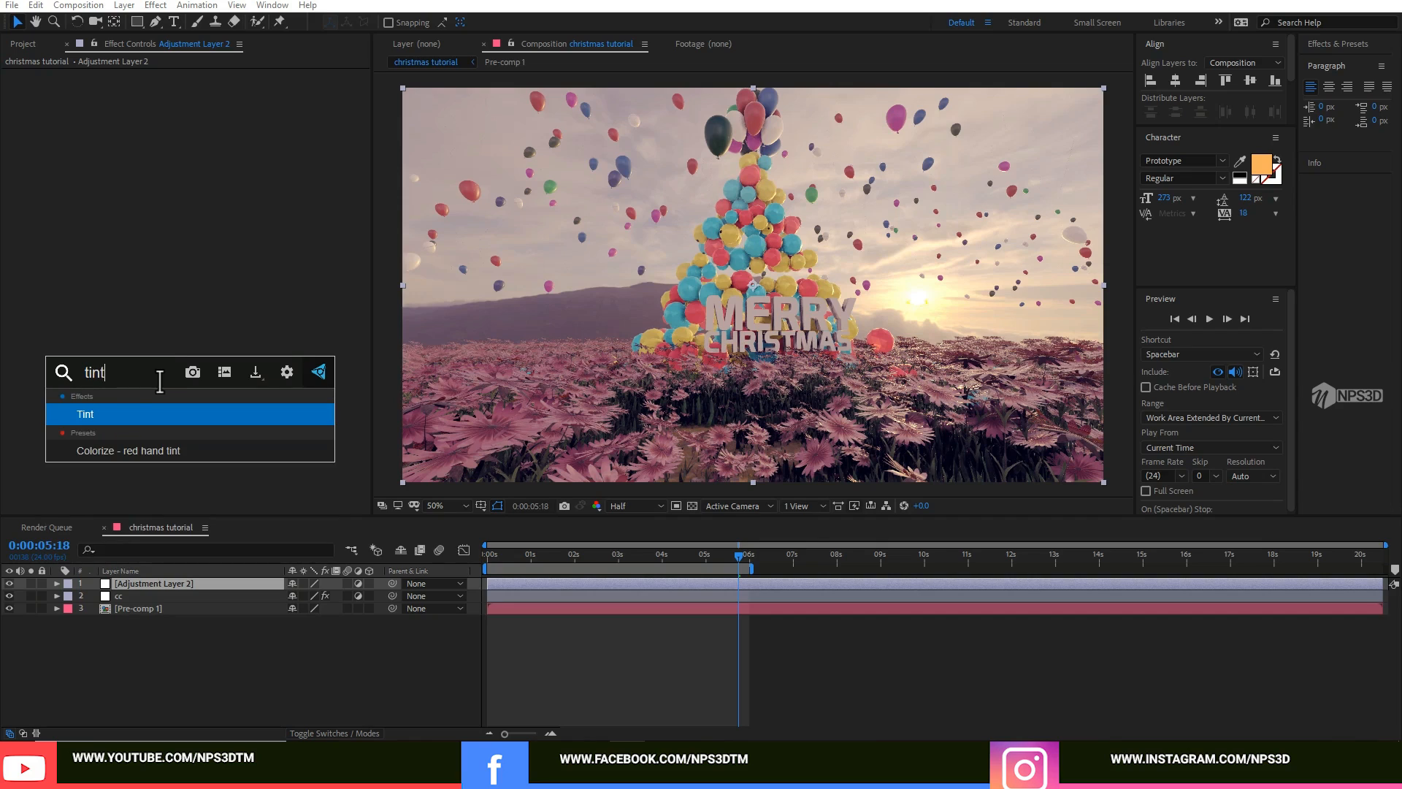
key("Return")
left_click(216, 124)
left_click(216, 124)
Set the Tint effect's Map White To color to light orange FFBC7B.
left_click(205, 100)
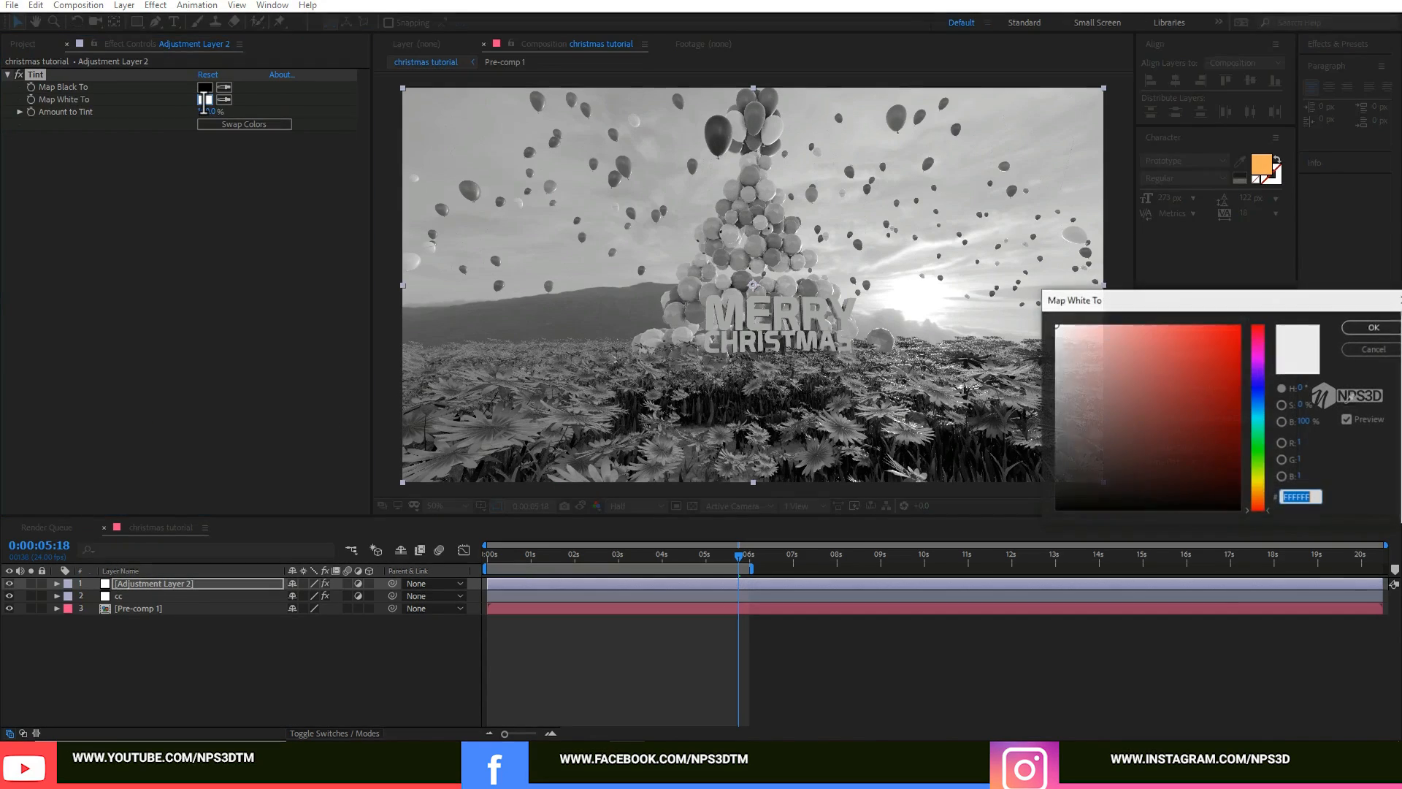
left_click_drag(1258, 482, 1259, 496)
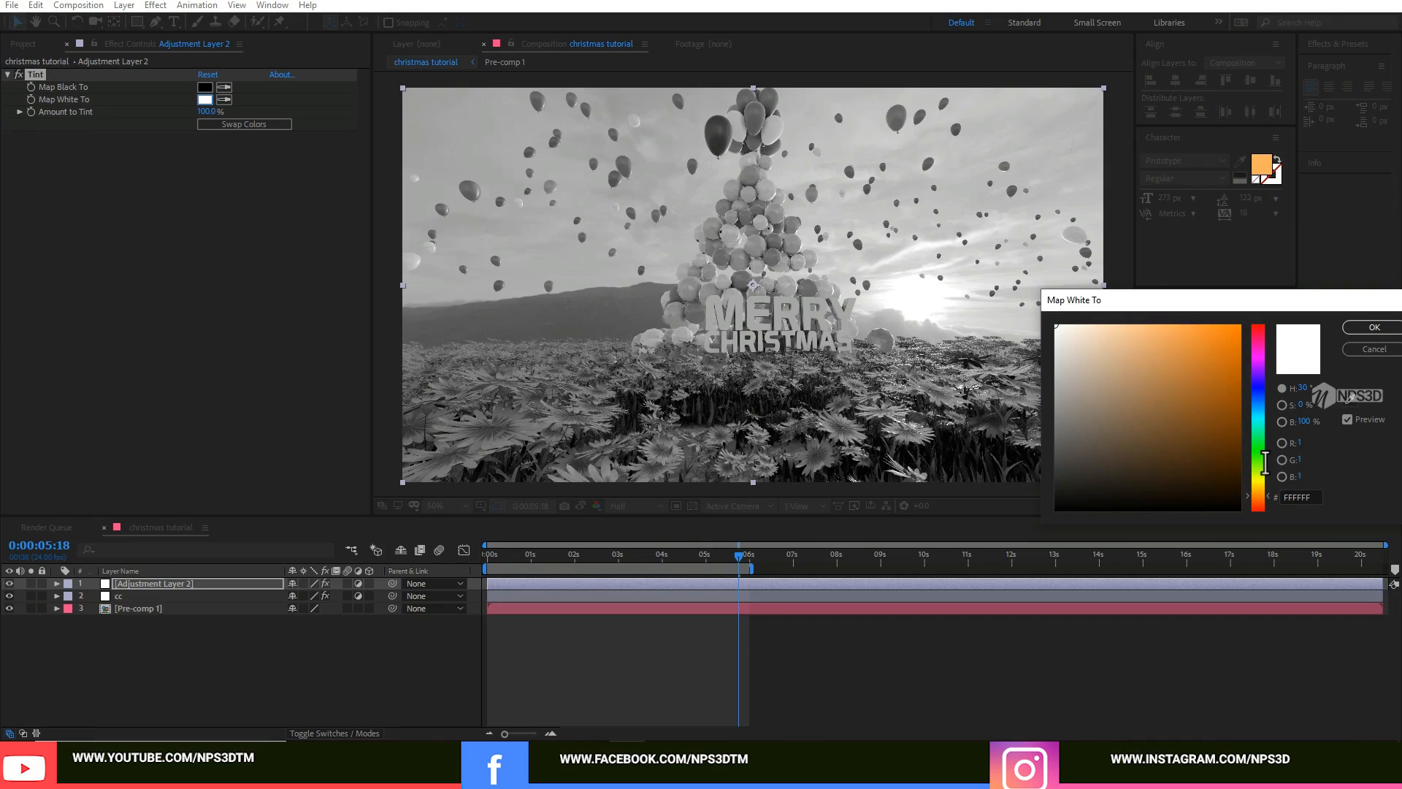
left_click(1151, 324)
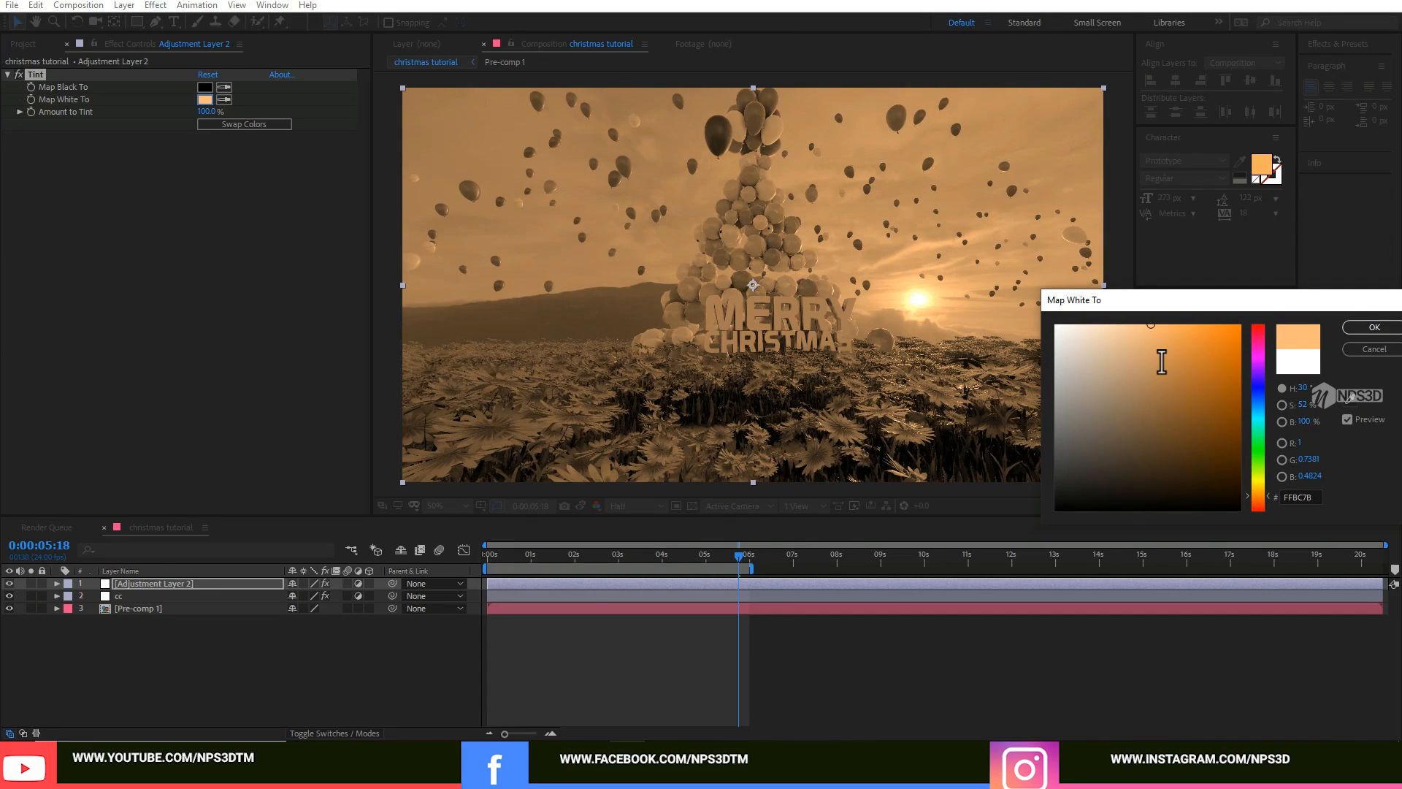
left_click(1355, 326)
Set the Tint effect's Map Black To color to a dark magenta, trying a brighter magenta B00AA6 first.
left_click(205, 87)
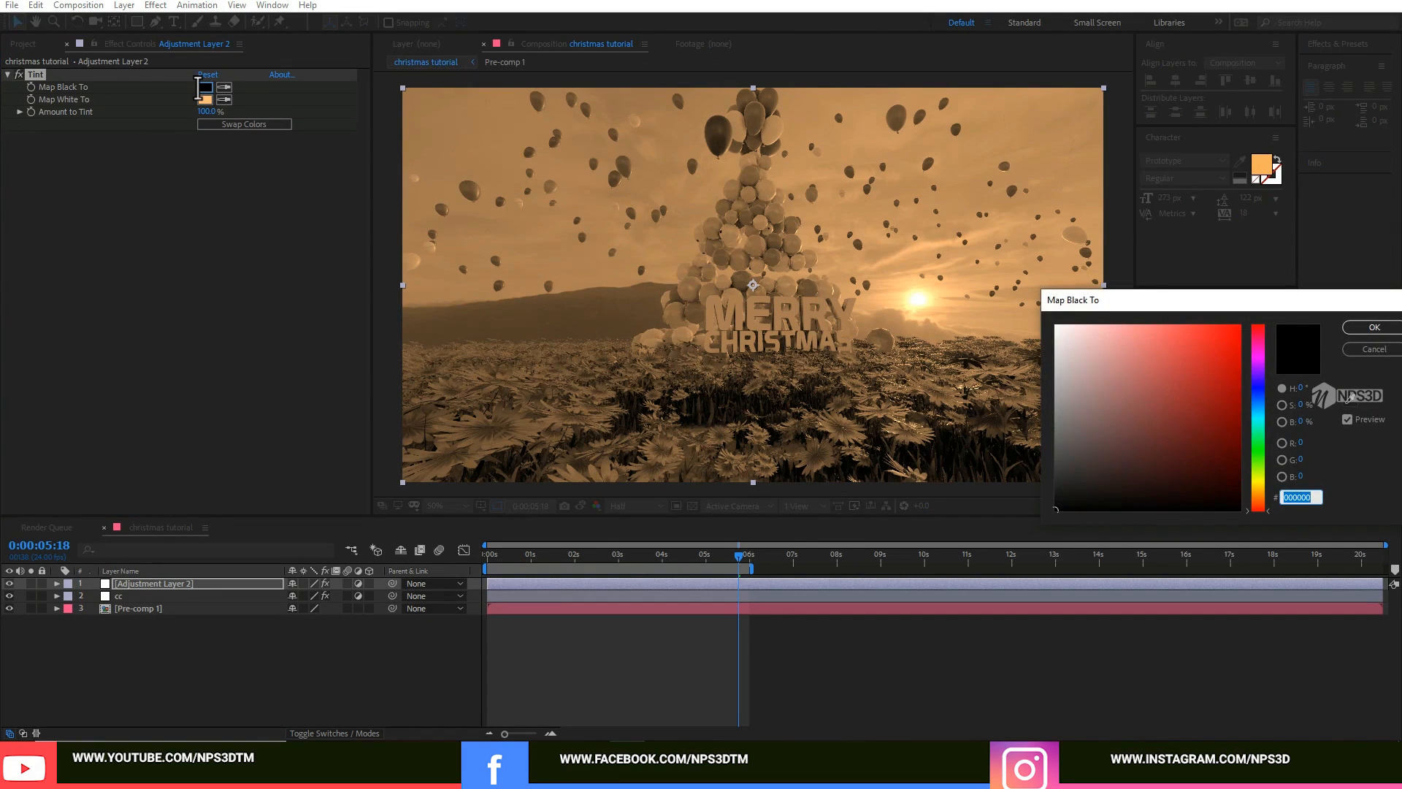
left_click(1258, 354)
left_click(1231, 376)
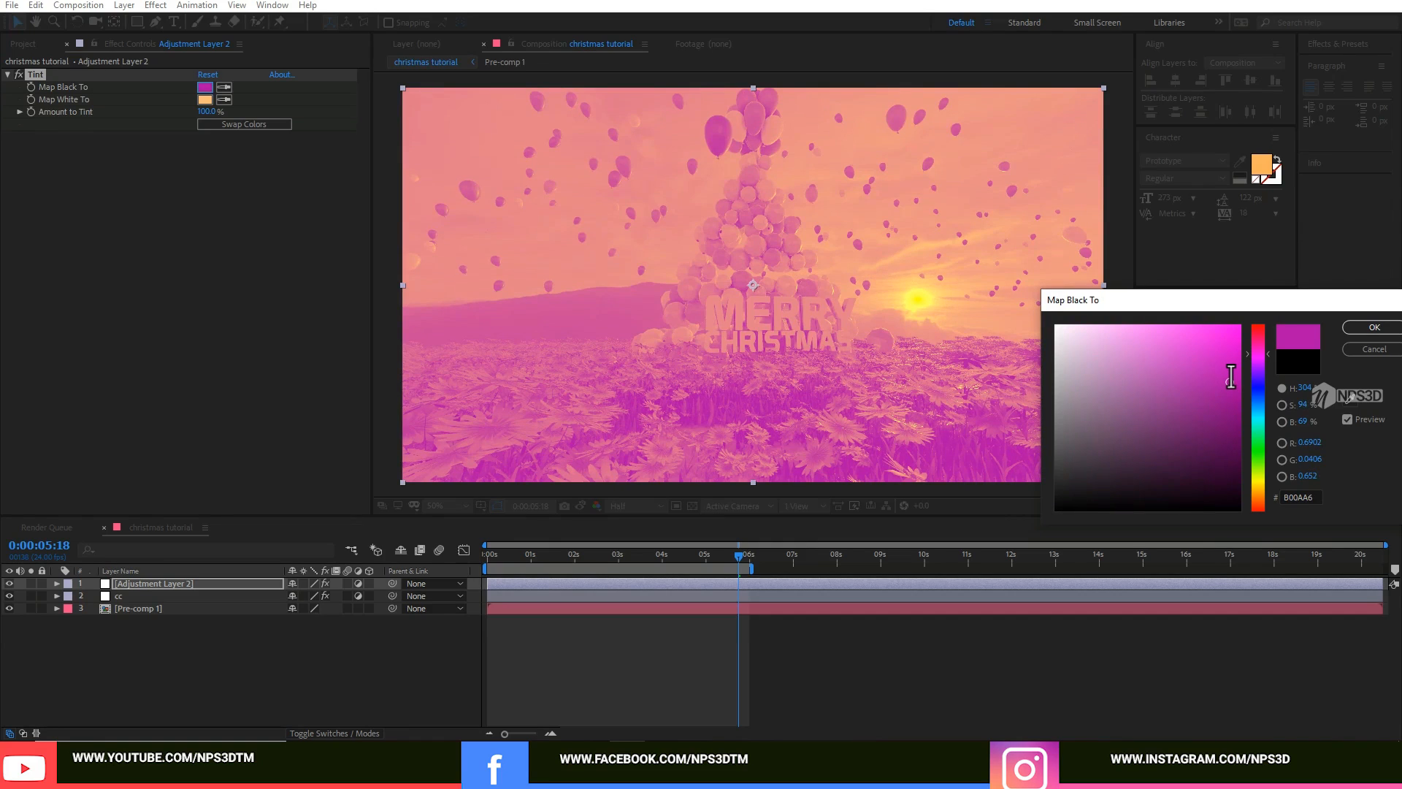
left_click(1252, 344)
left_click(1224, 404)
left_click(1376, 327)
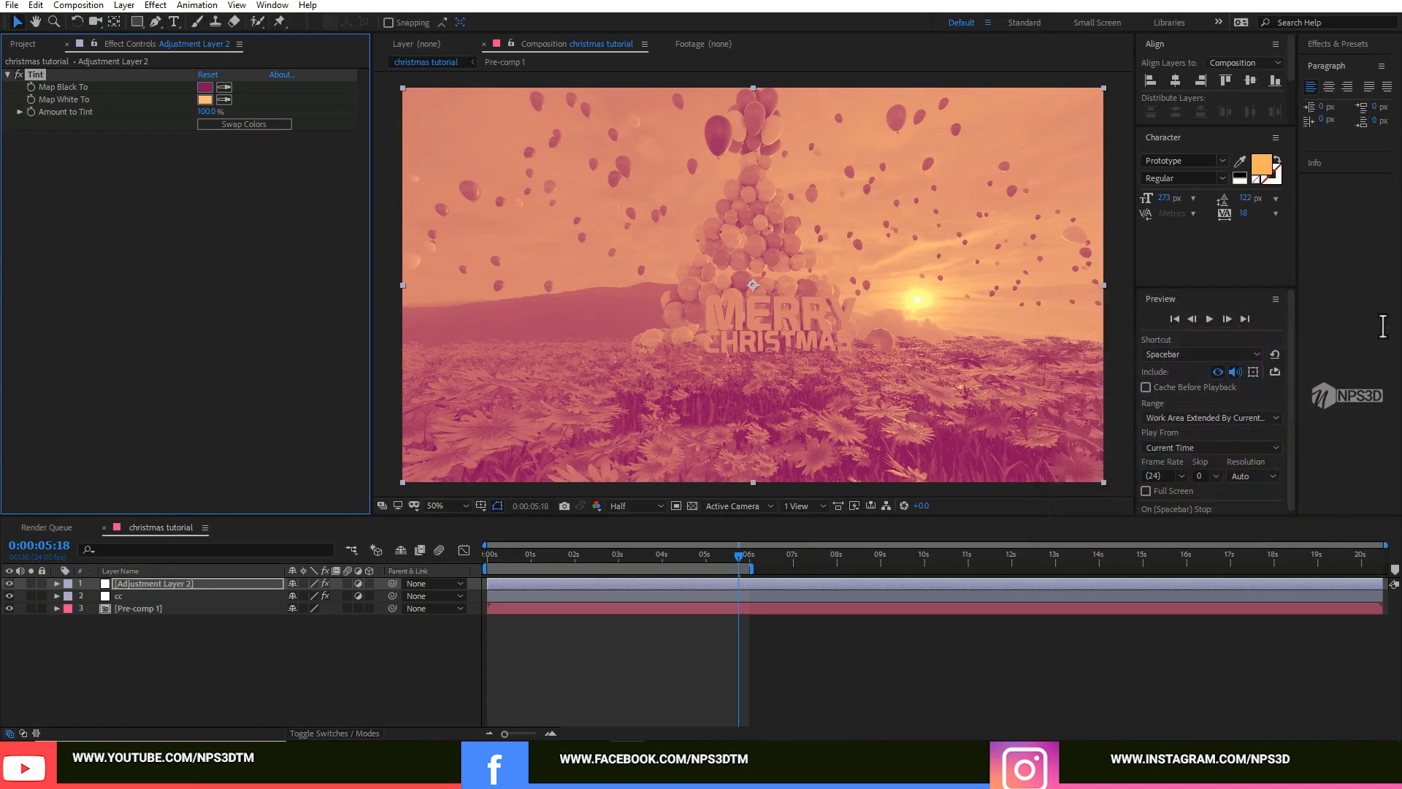
Try Hard Light on the tint adjustment layer, set its blending mode to Soft Light, and select the cc layer.
key("F4")
left_click(309, 583)
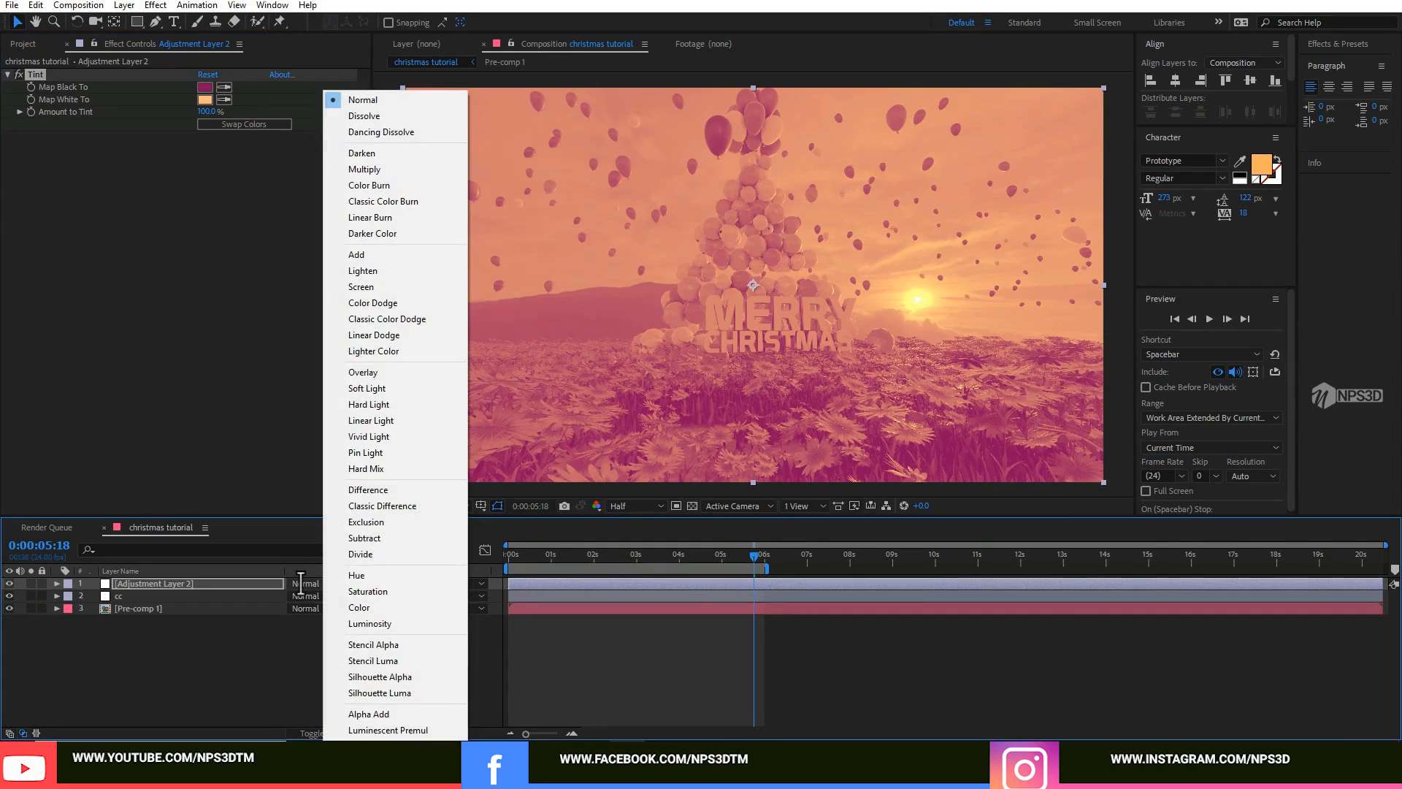
left_click(397, 396)
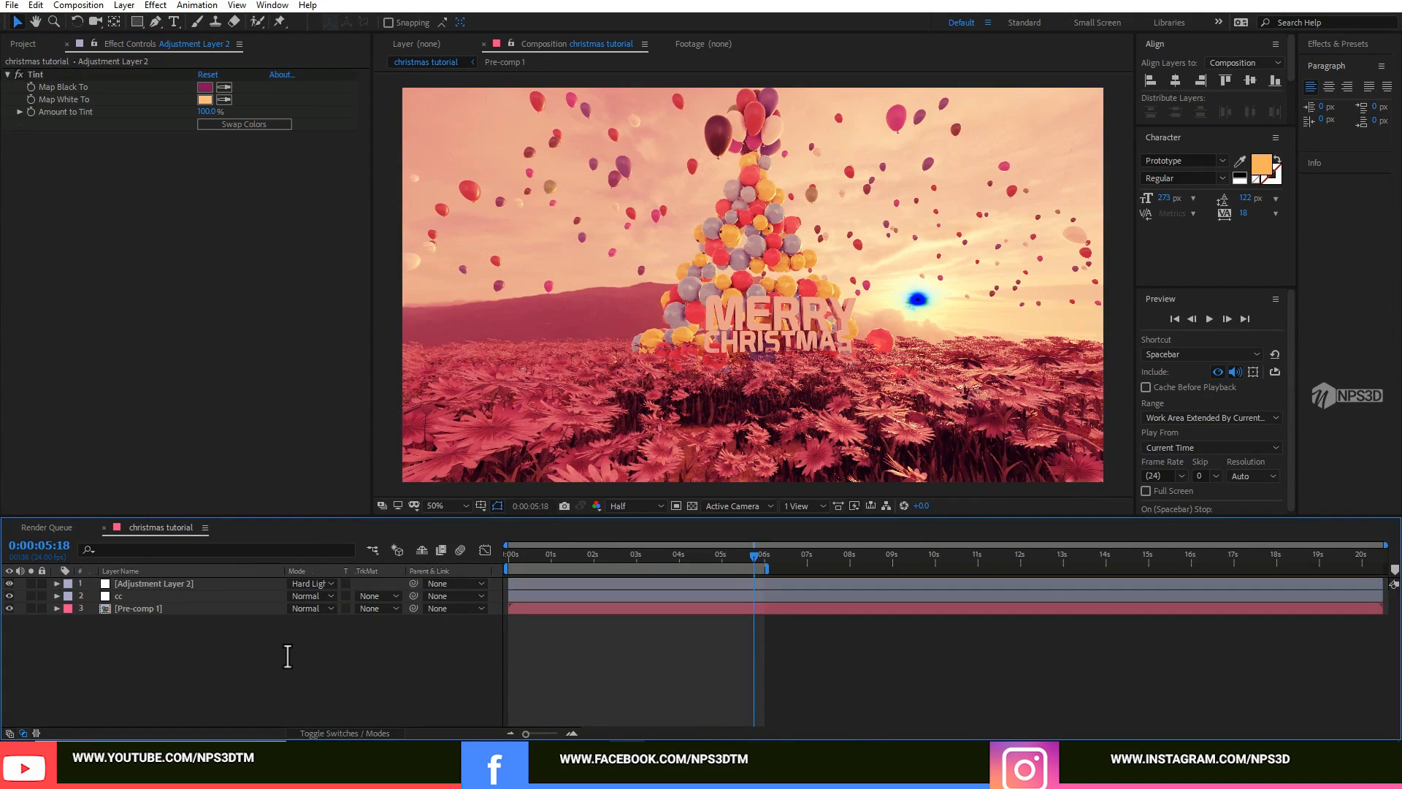
left_click(310, 583)
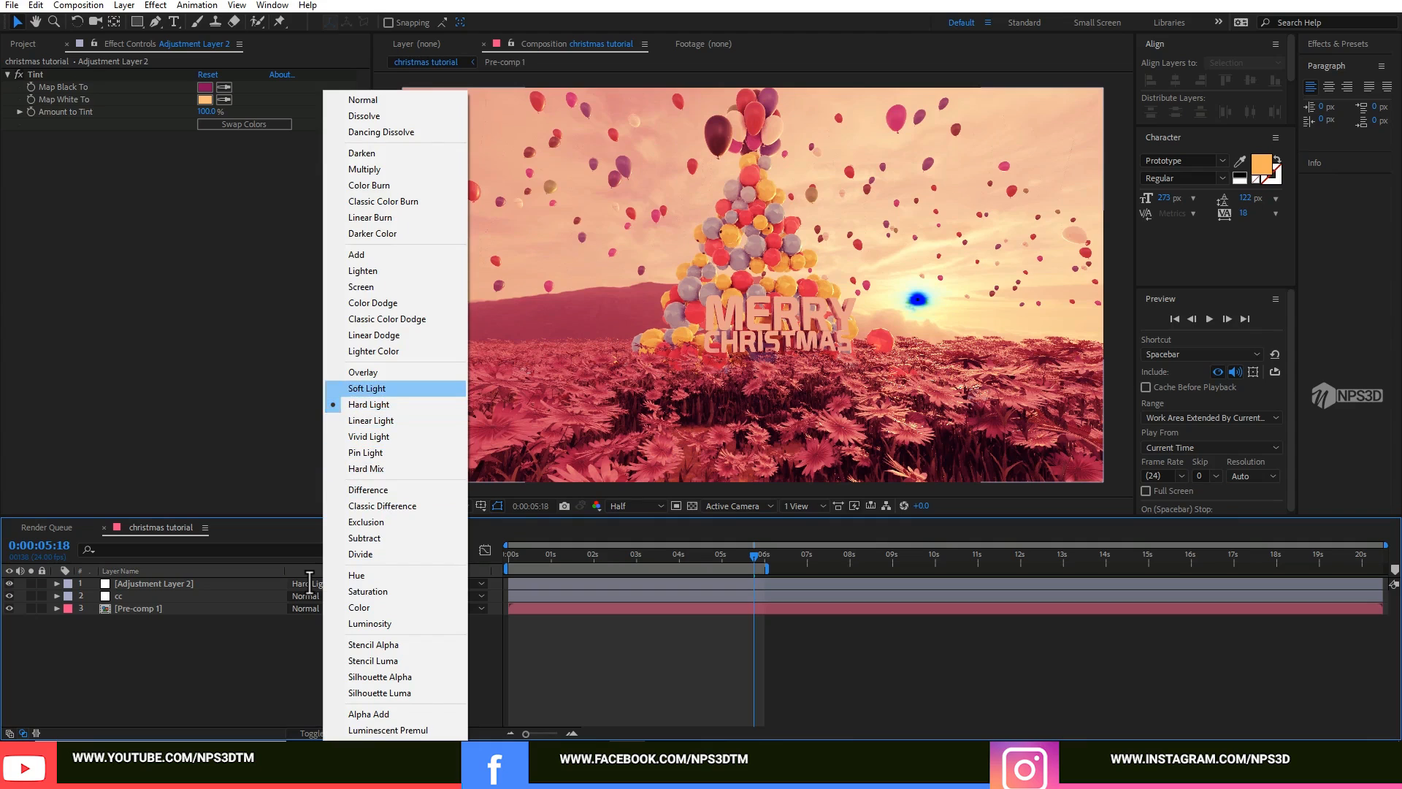
left_click(367, 388)
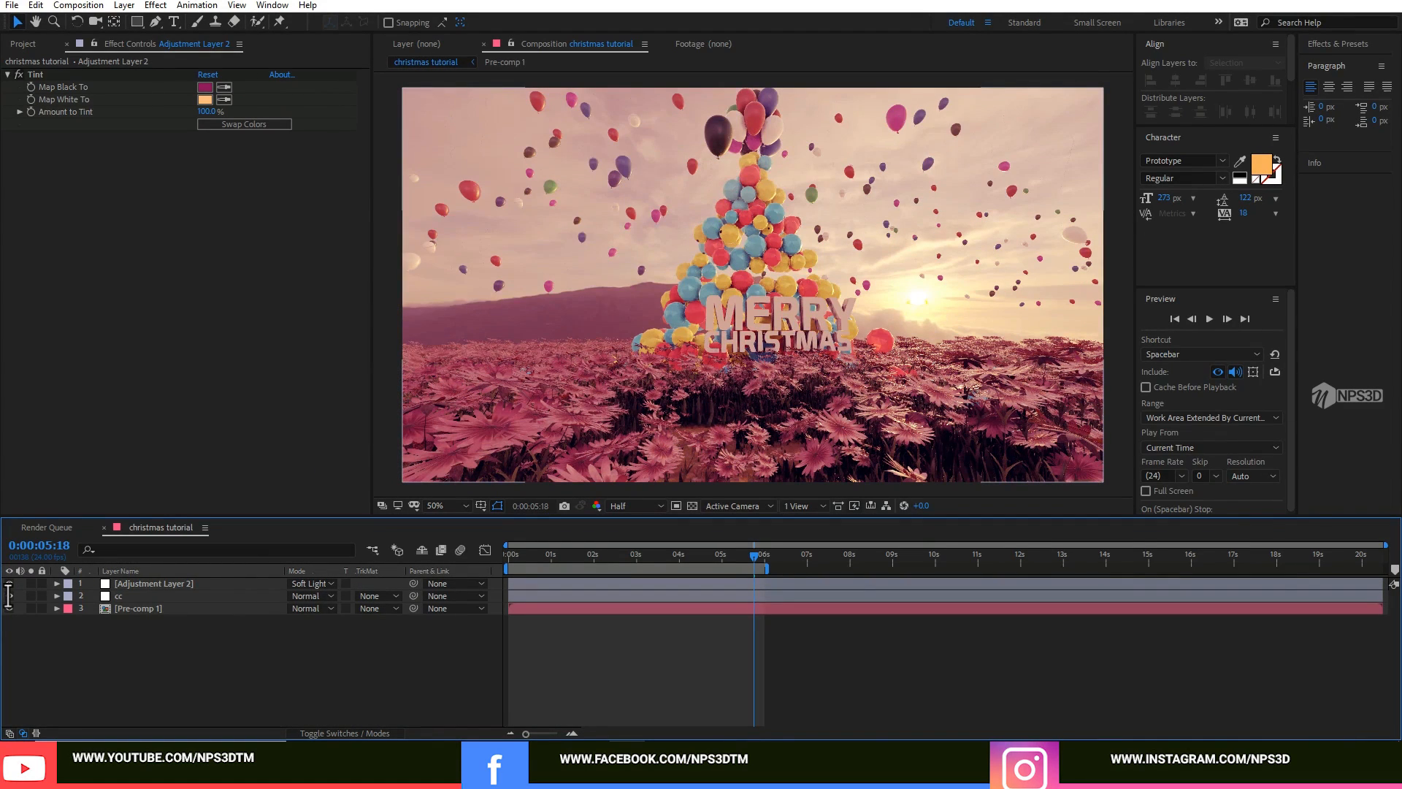
left_click(128, 596)
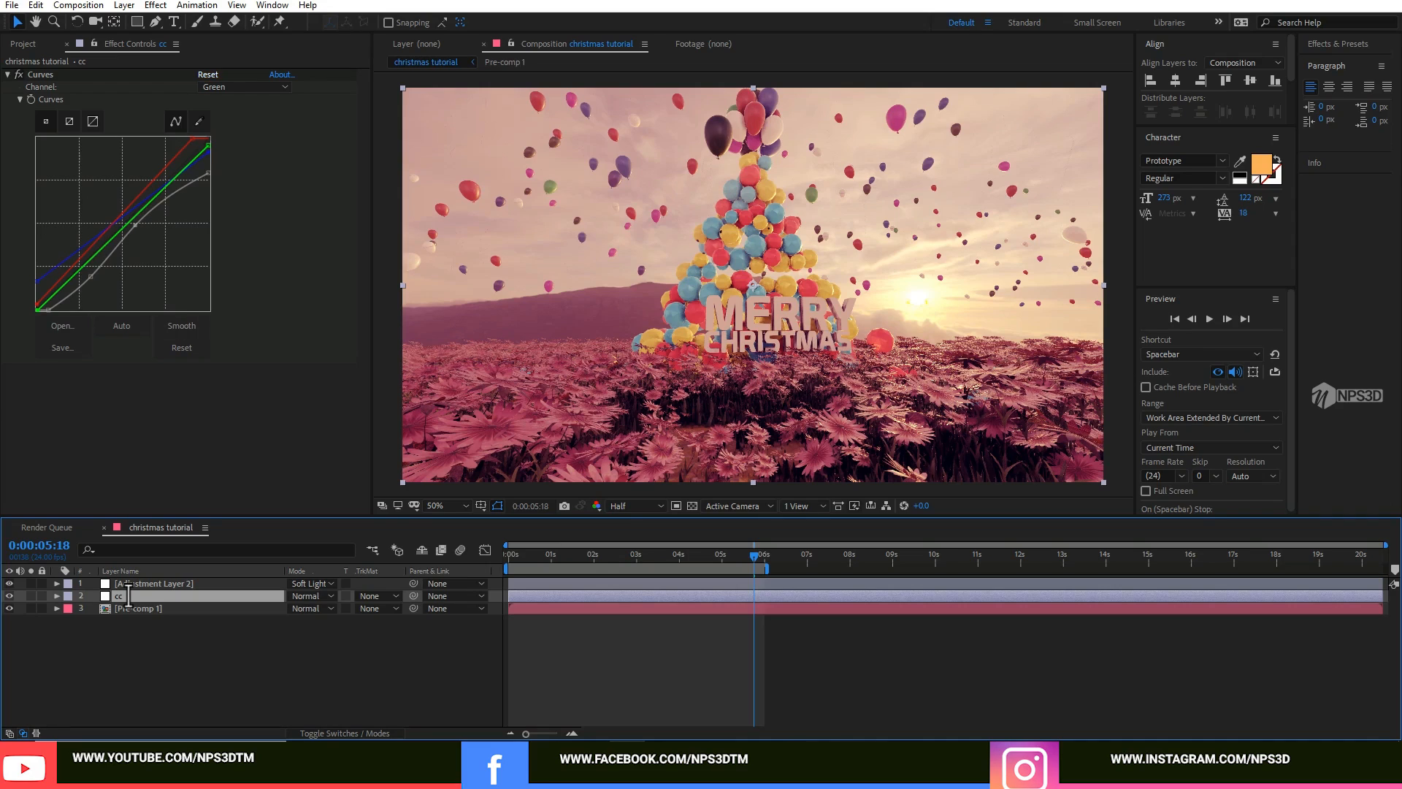
Reset the cc layer's Curves effect and reshape the RGB curve with deeper shadows and a lowered white endpoint.
left_click(204, 75)
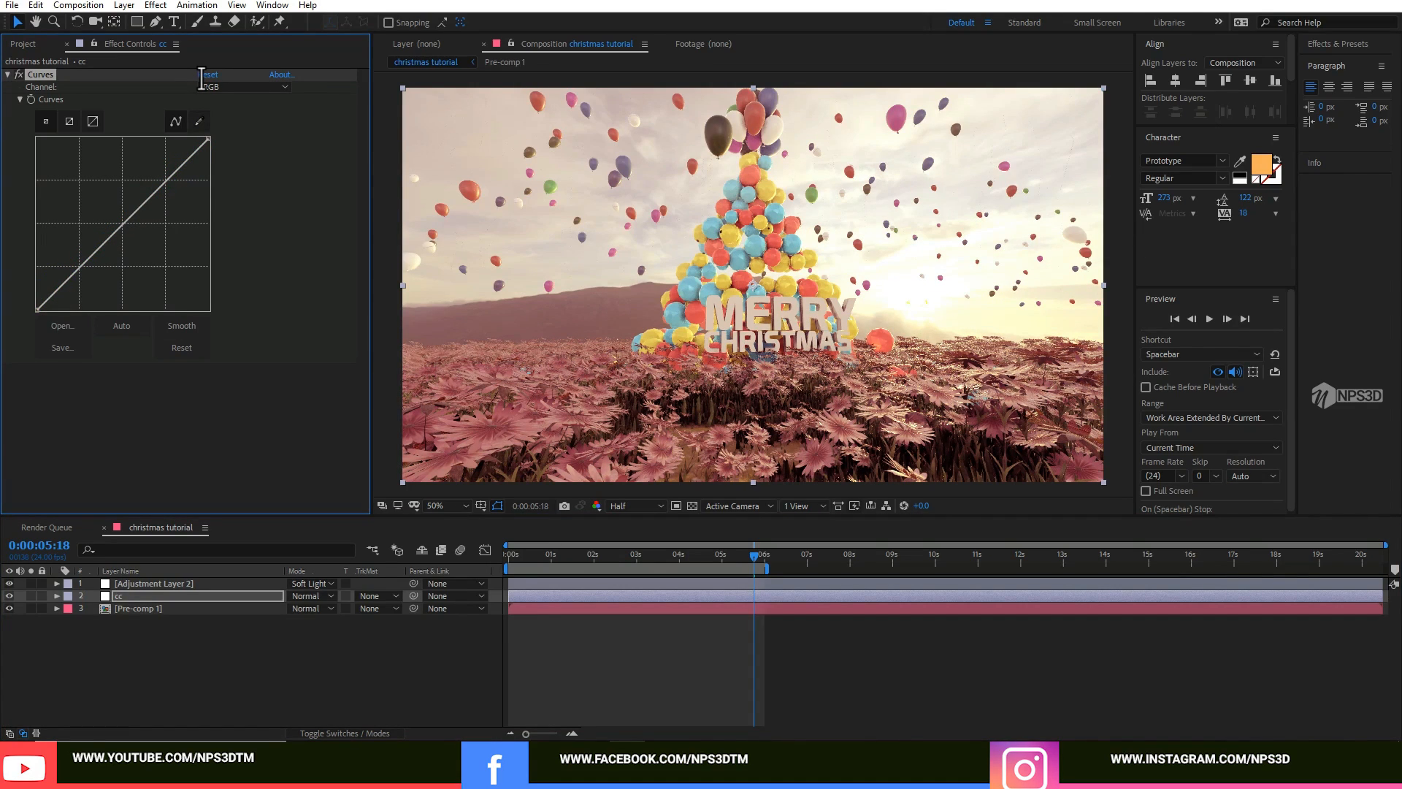
left_click_drag(37, 309, 50, 309)
left_click_drag(208, 138, 208, 167)
left_click_drag(68, 288, 77, 287)
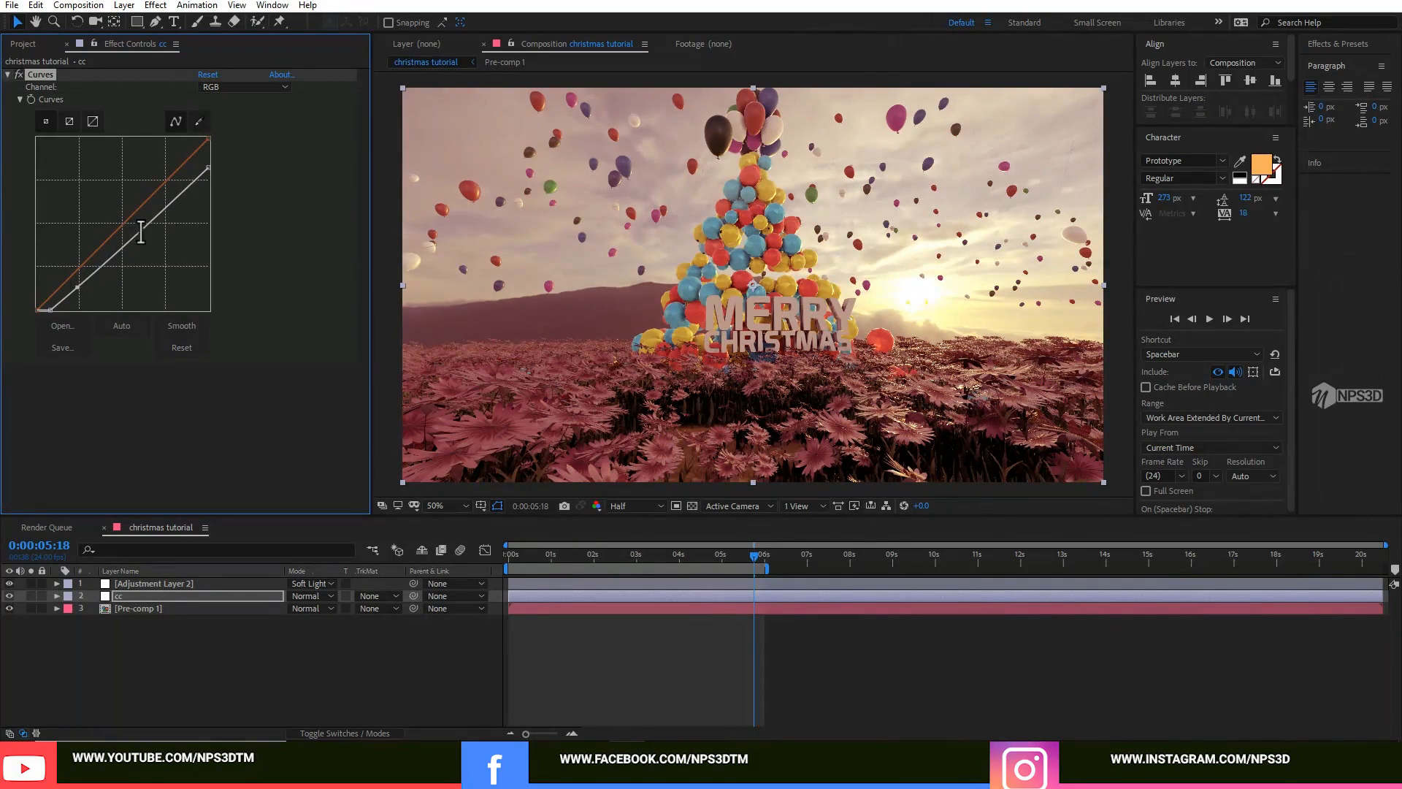
Raise the black point of the blue channel in the cc layer's Curves and check the grade at 0:00:00:17.
left_click(241, 86)
left_click(232, 118)
left_click(238, 85)
left_click(234, 134)
left_click(241, 86)
left_click(230, 151)
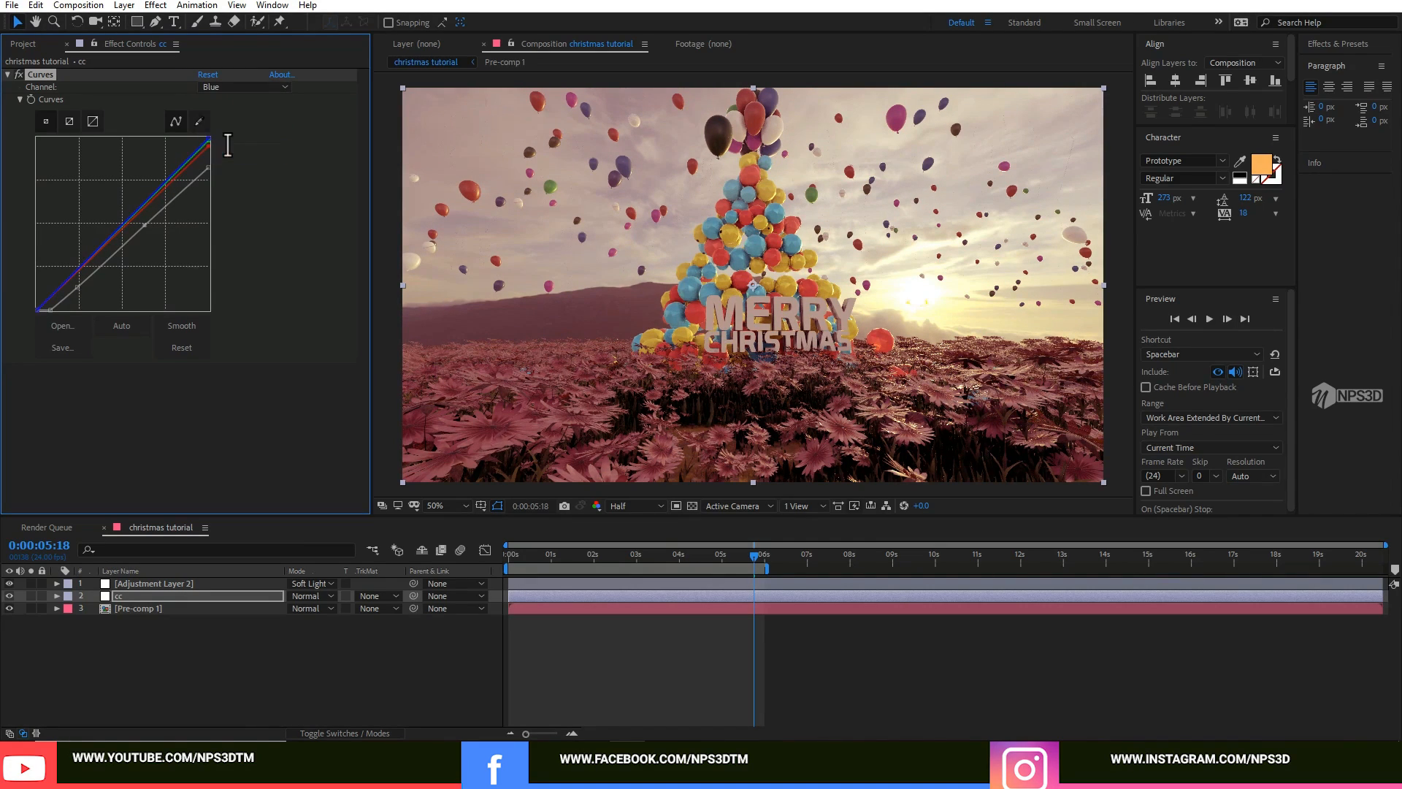
left_click_drag(35, 311, 35, 295)
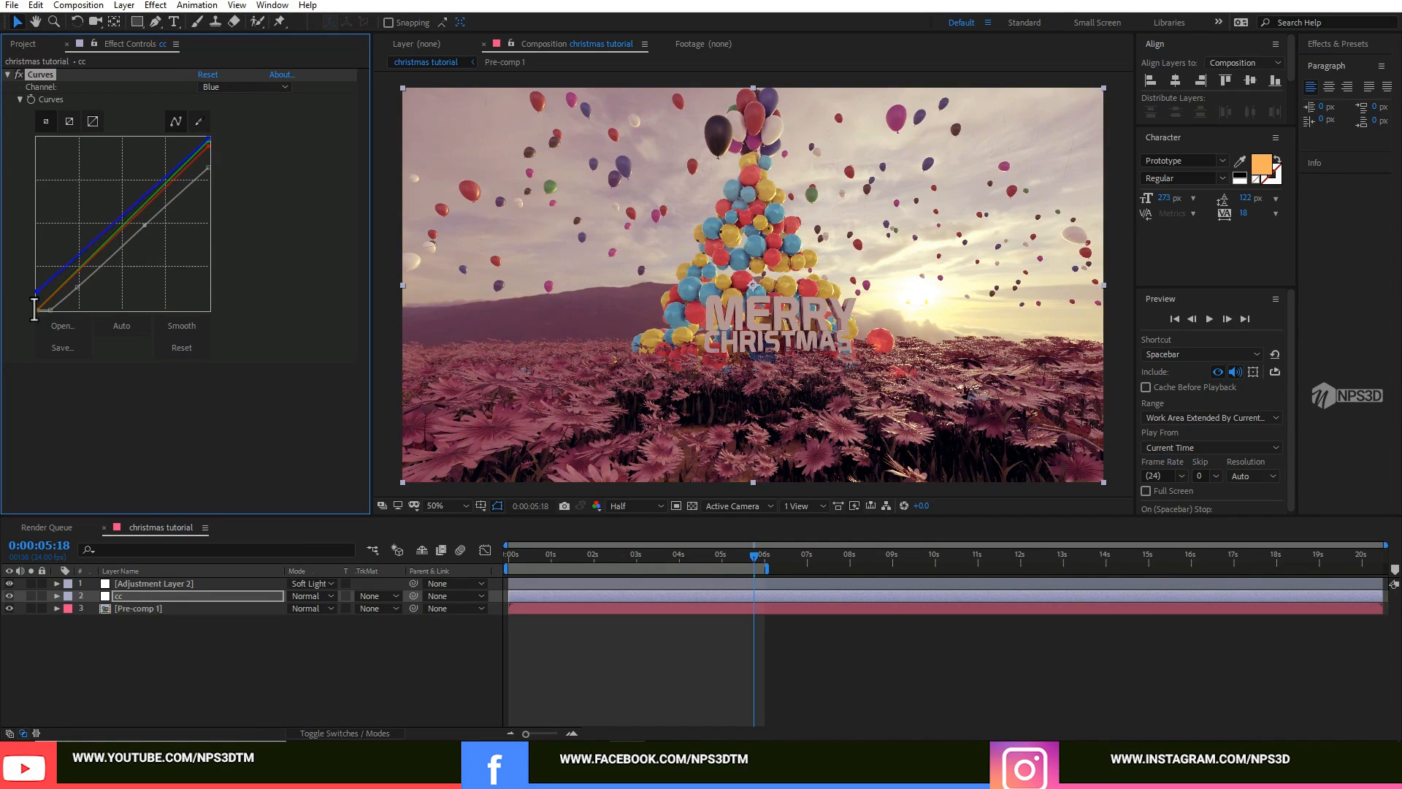
left_click_drag(754, 555, 536, 555)
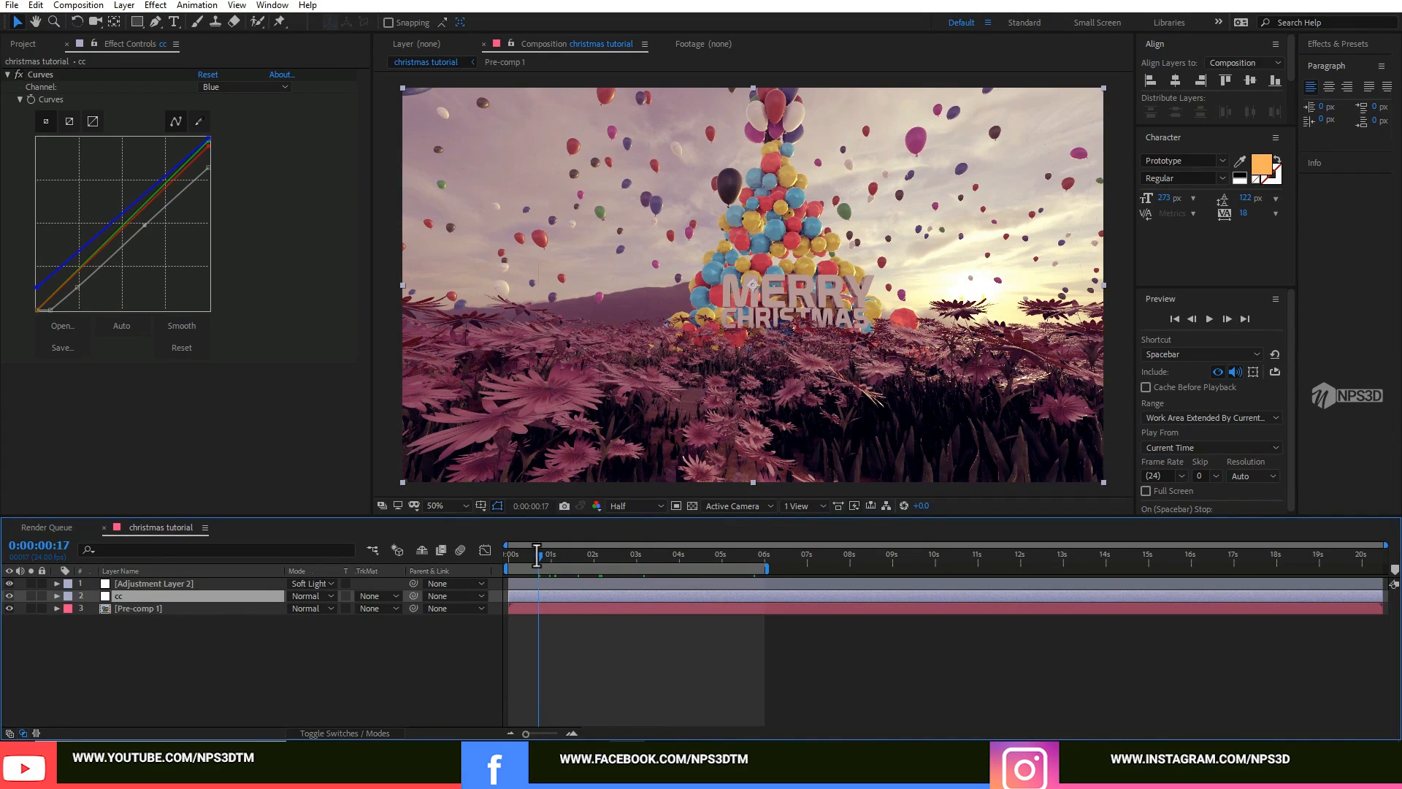
In Pre-comp 1, set the e3d layer's Element SSAO Intensity to 15 and compare the result in the christmas tutorial composition.
double_click(166, 608)
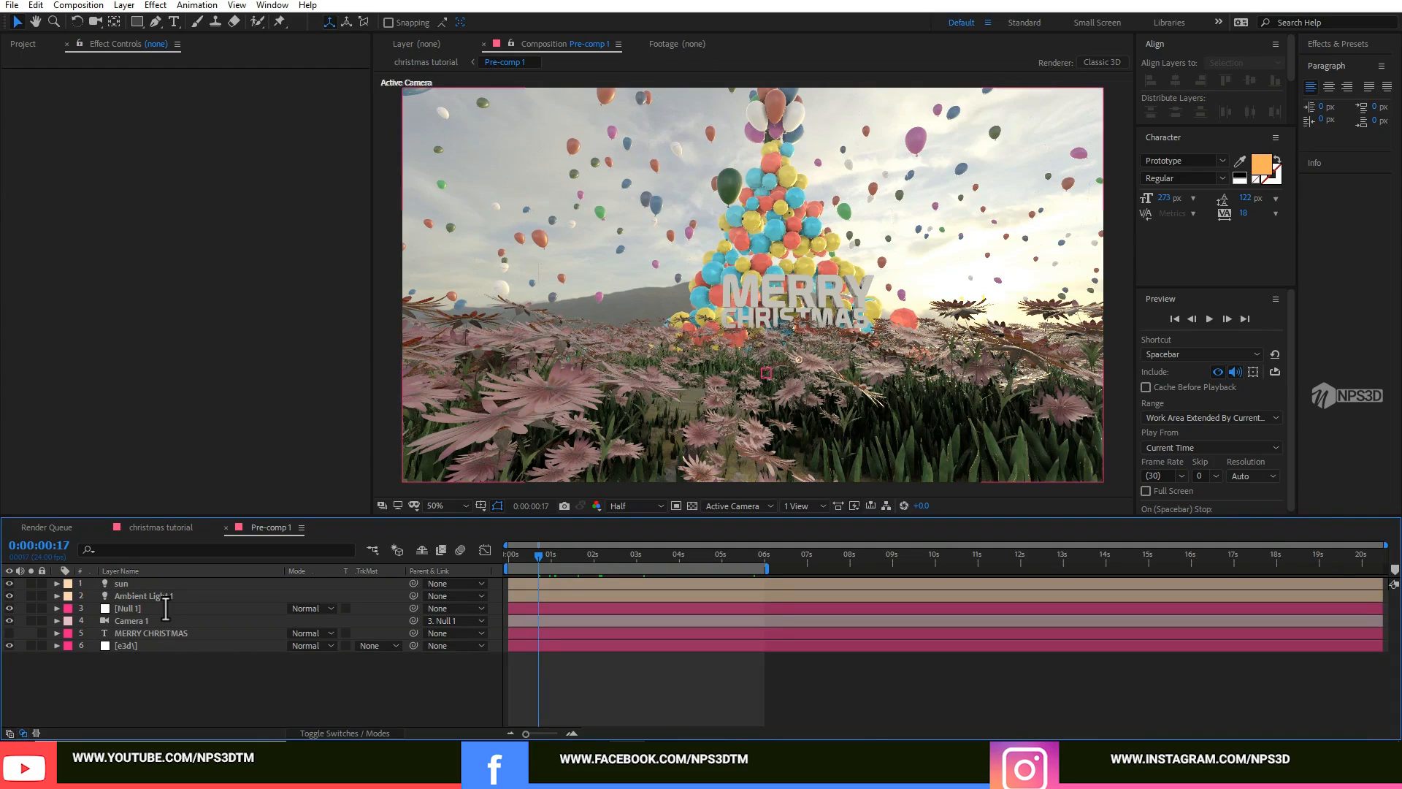
left_click(131, 645)
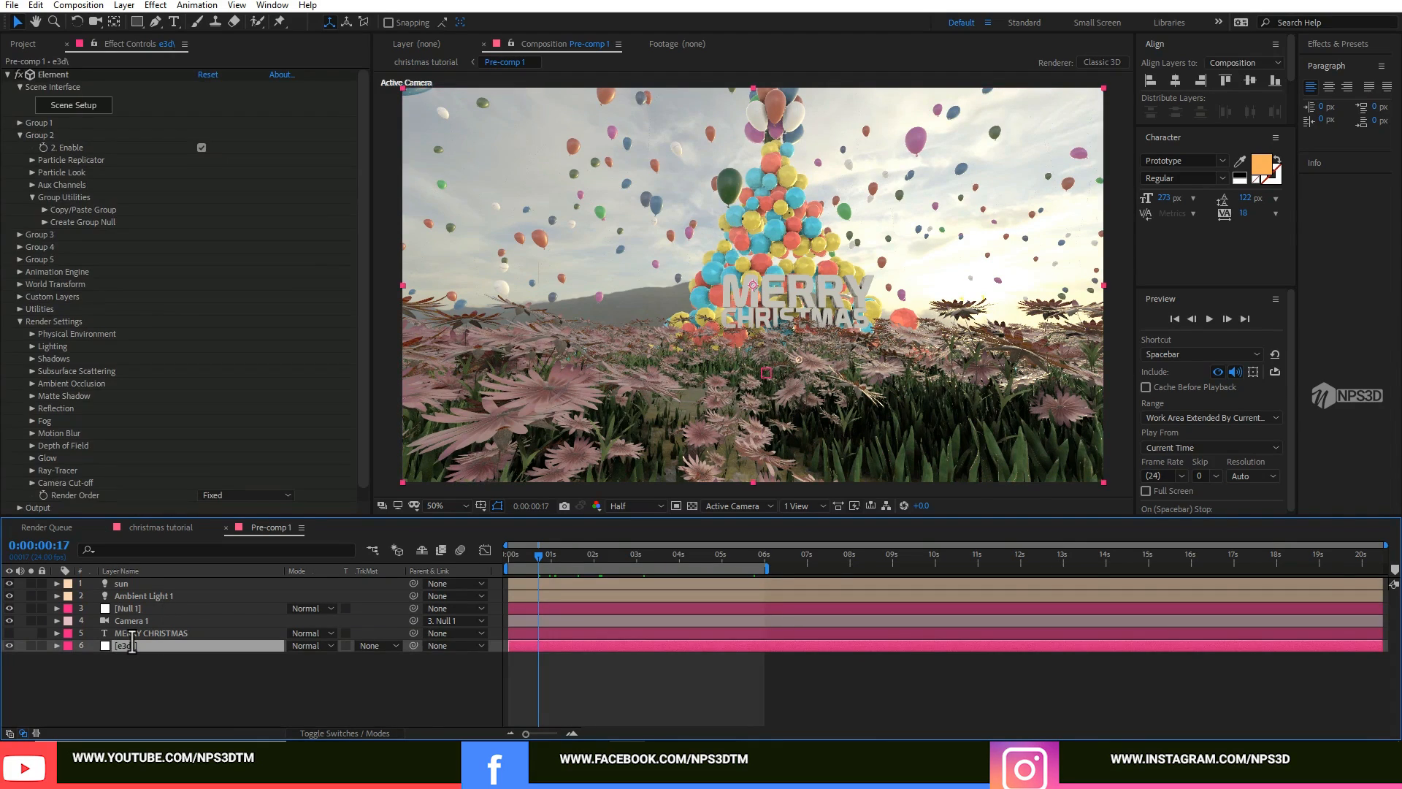
left_click(29, 384)
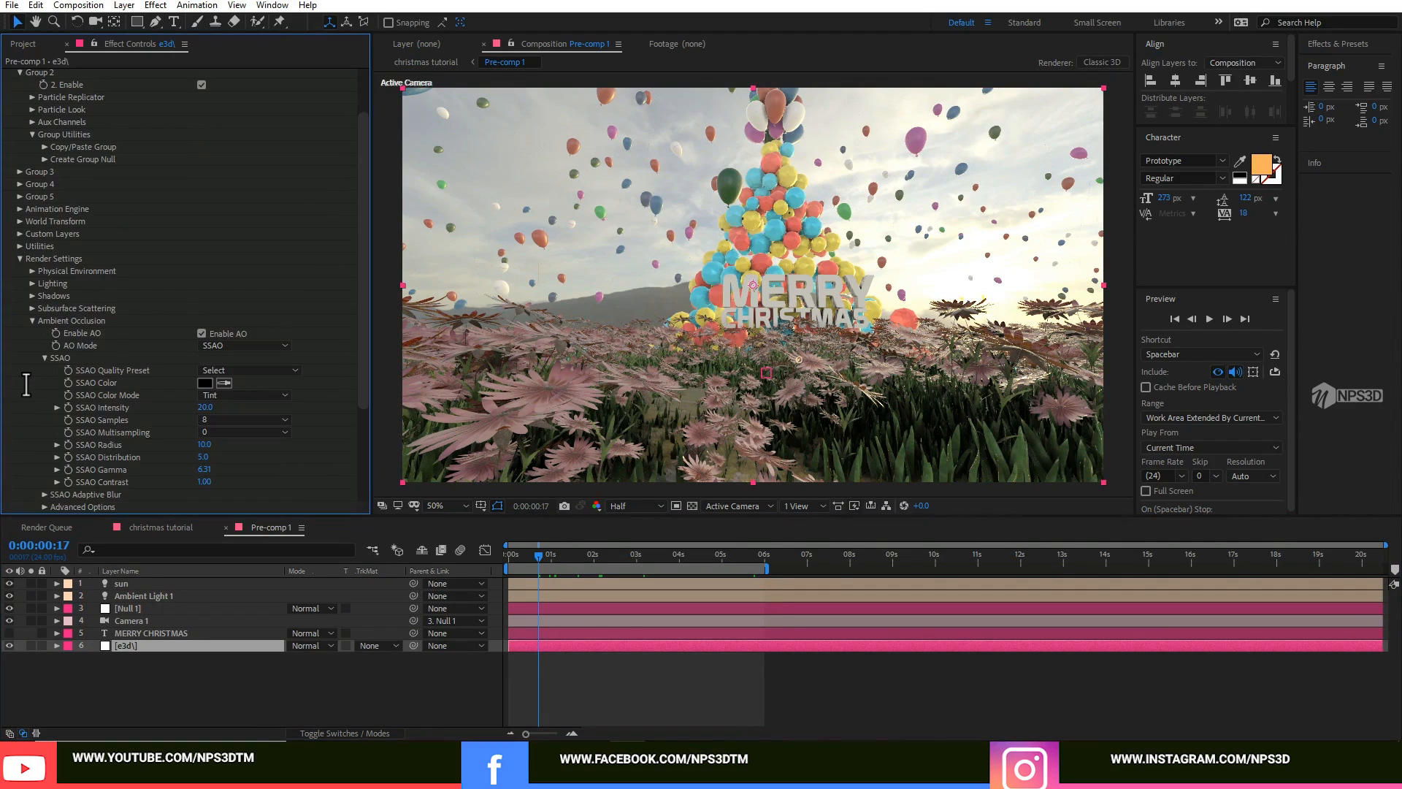
left_click(201, 408)
key("Return")
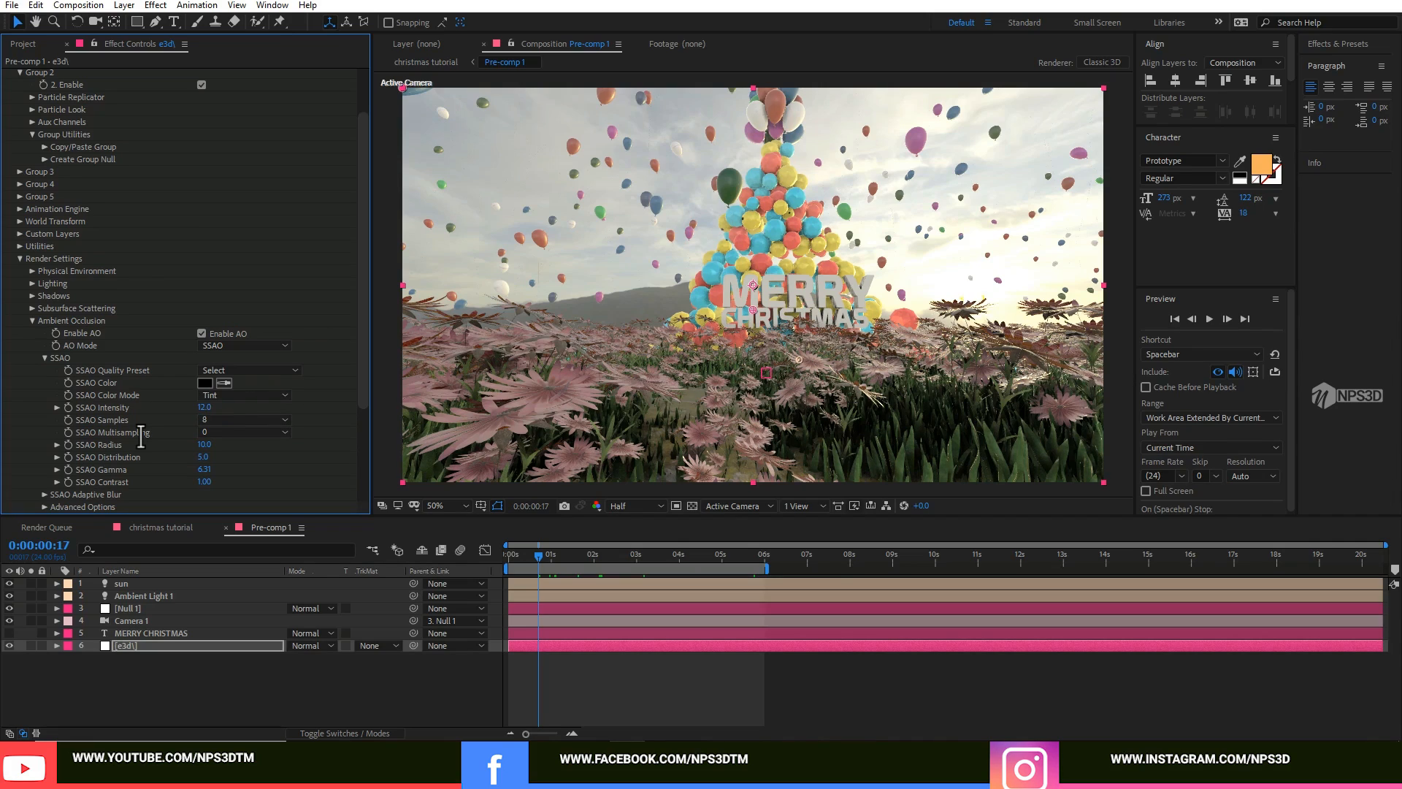
left_click(205, 407)
type("15")
key("Return")
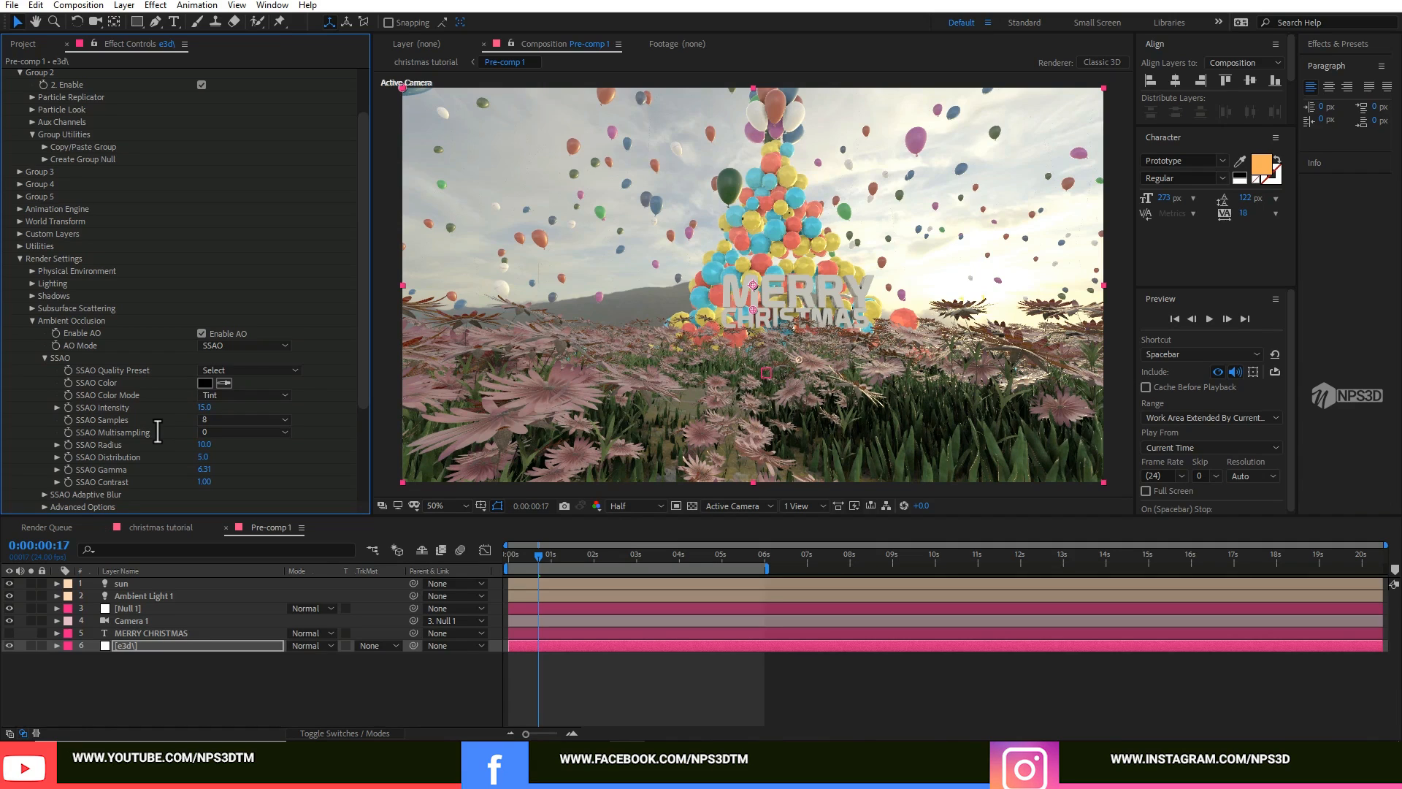
left_click(154, 527)
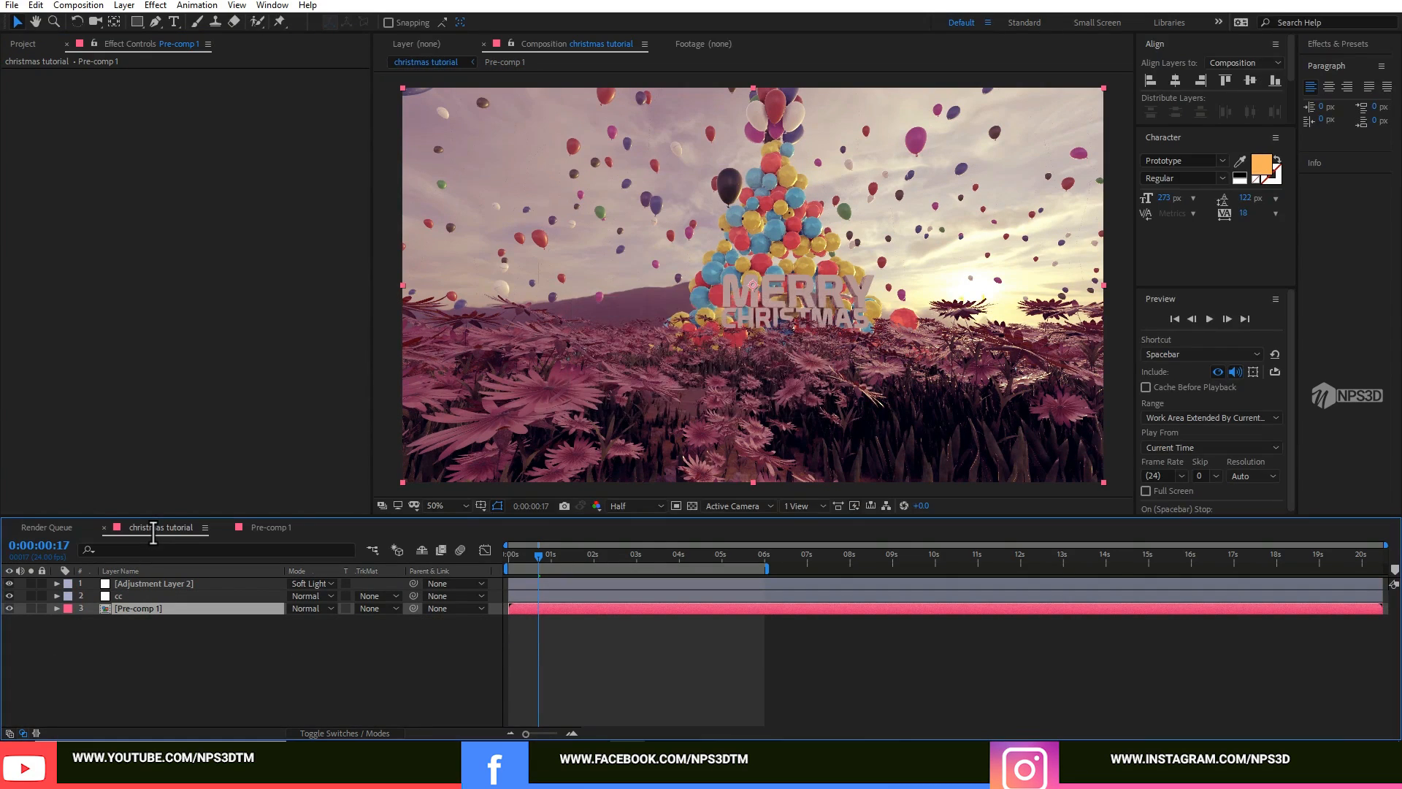
left_click(270, 527)
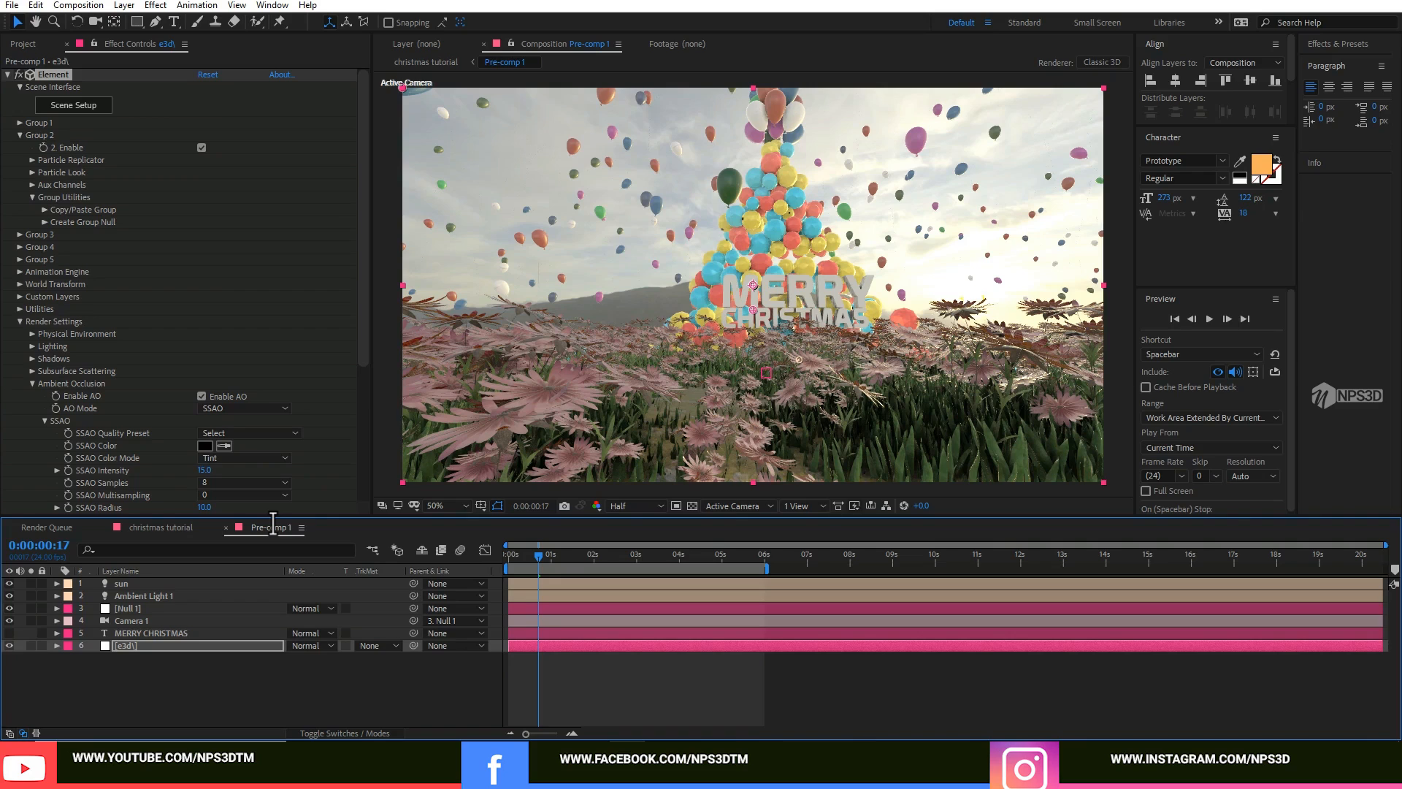
left_click(160, 528)
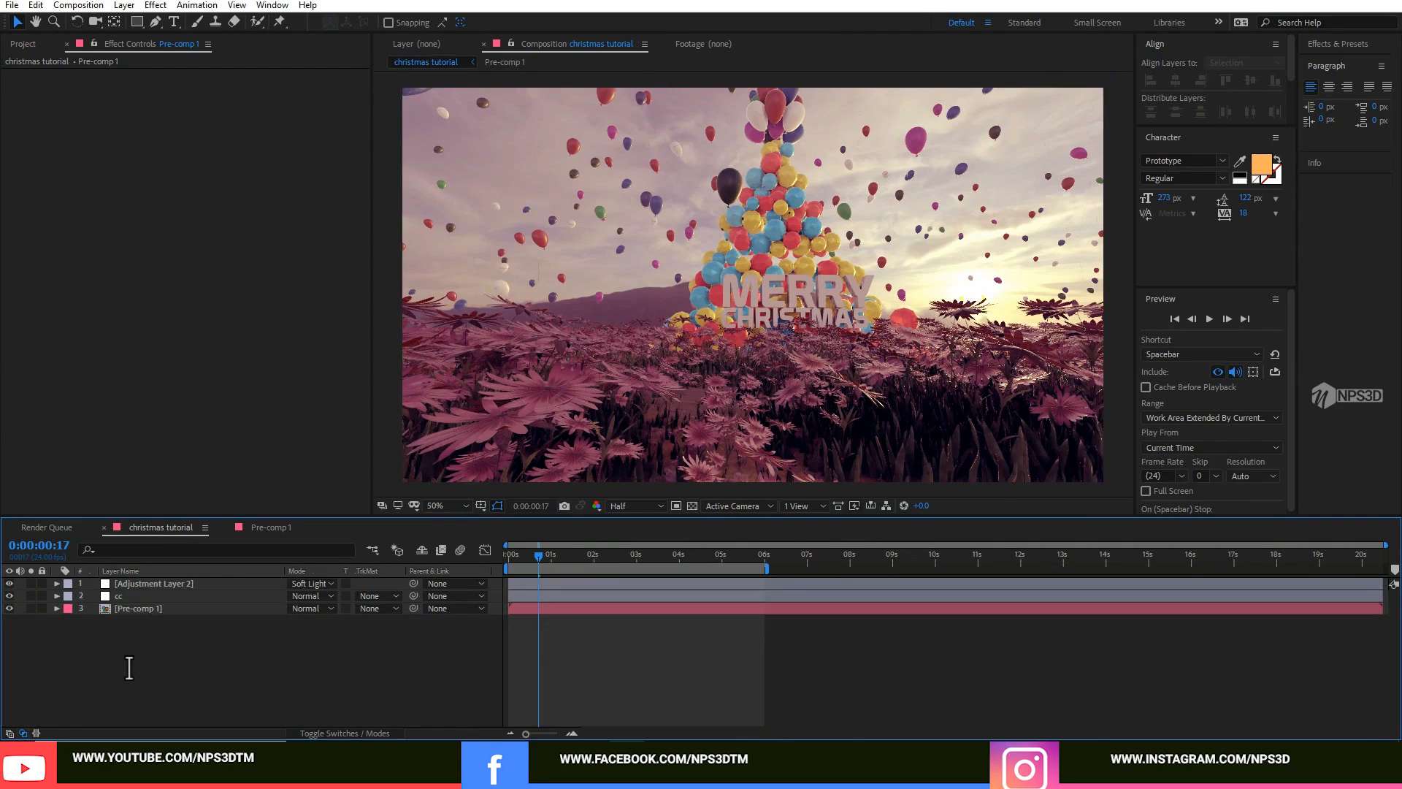
Add a third adjustment layer with a Curves effect and pull down the shadows of its RGB curve.
right_click(152, 670)
mouse_move(208, 514)
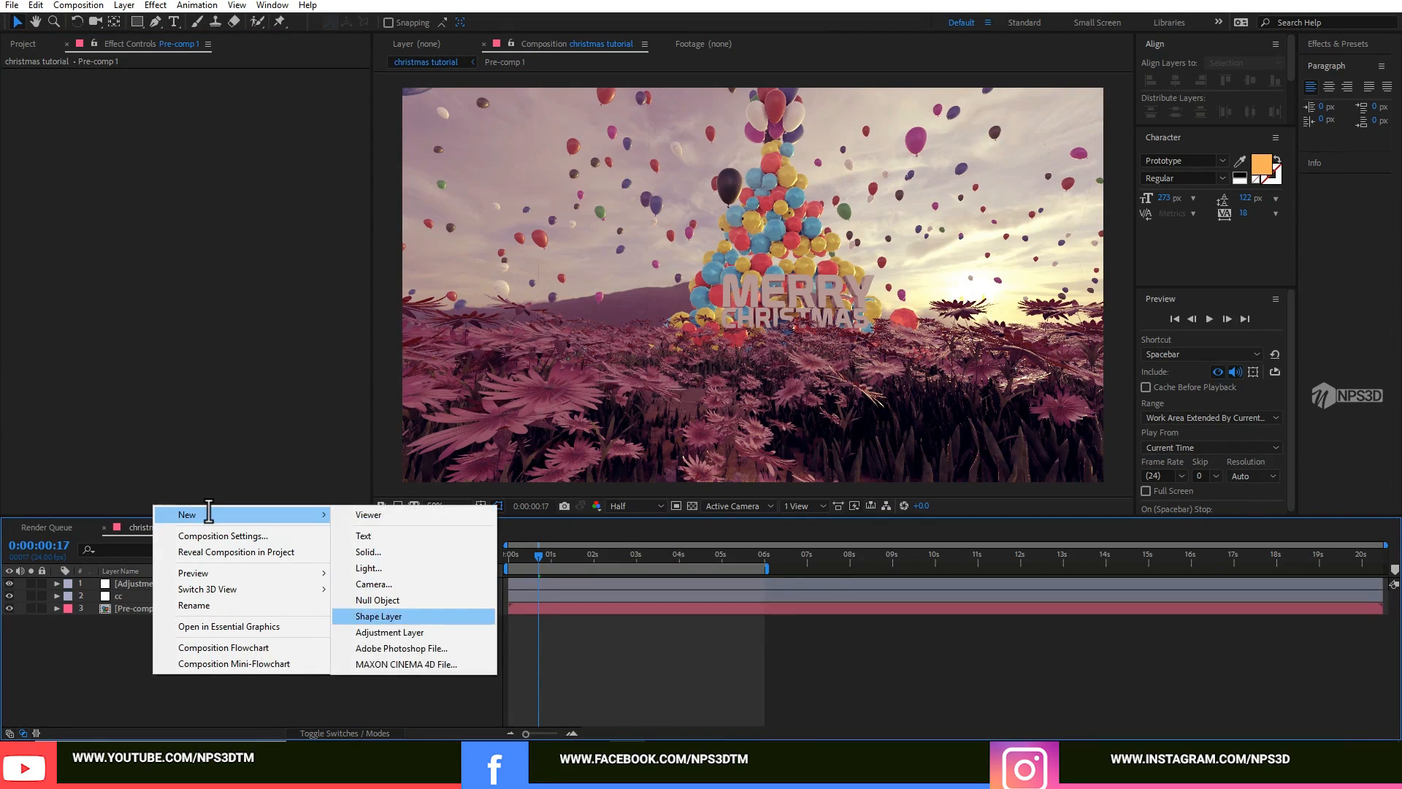
left_click(400, 632)
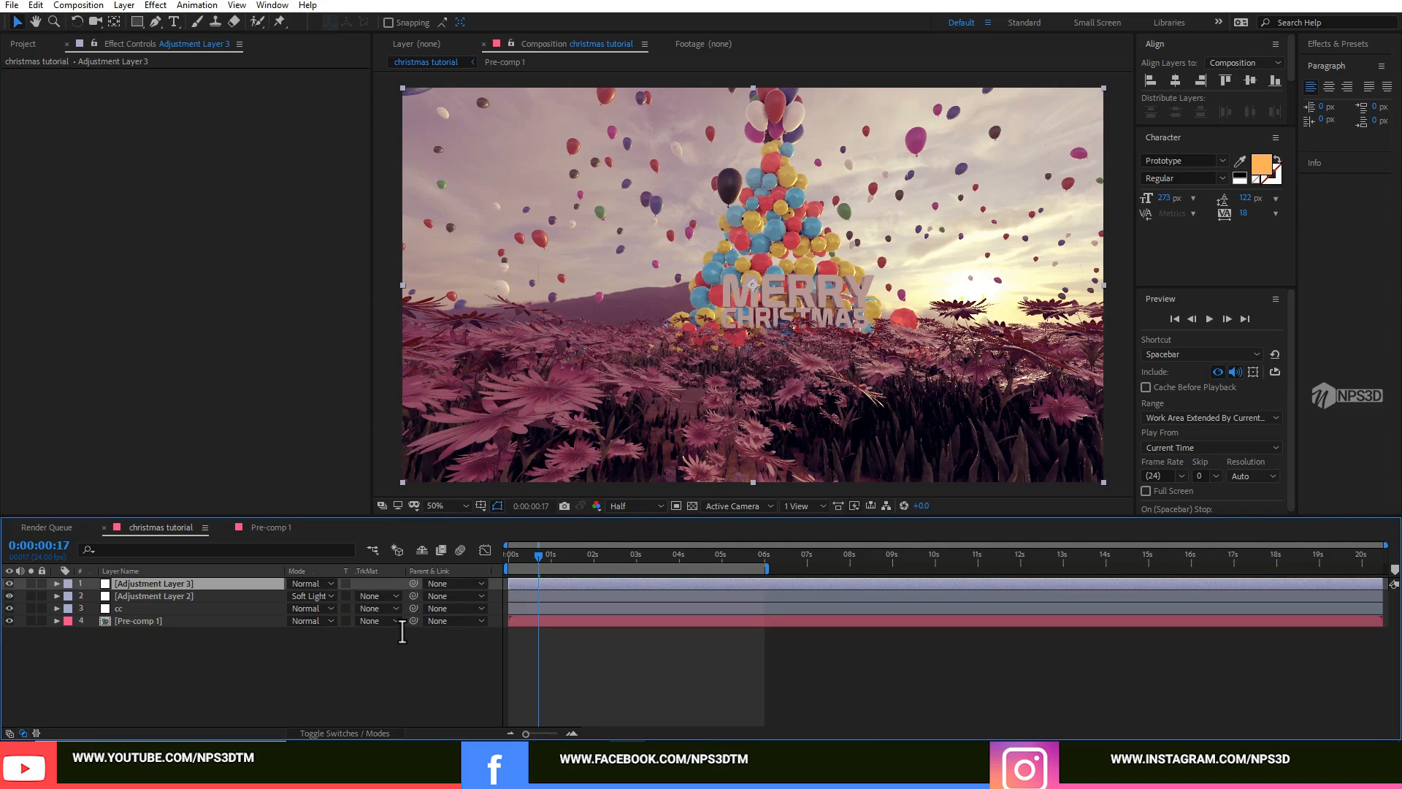
key("ctrl+space")
type("c")
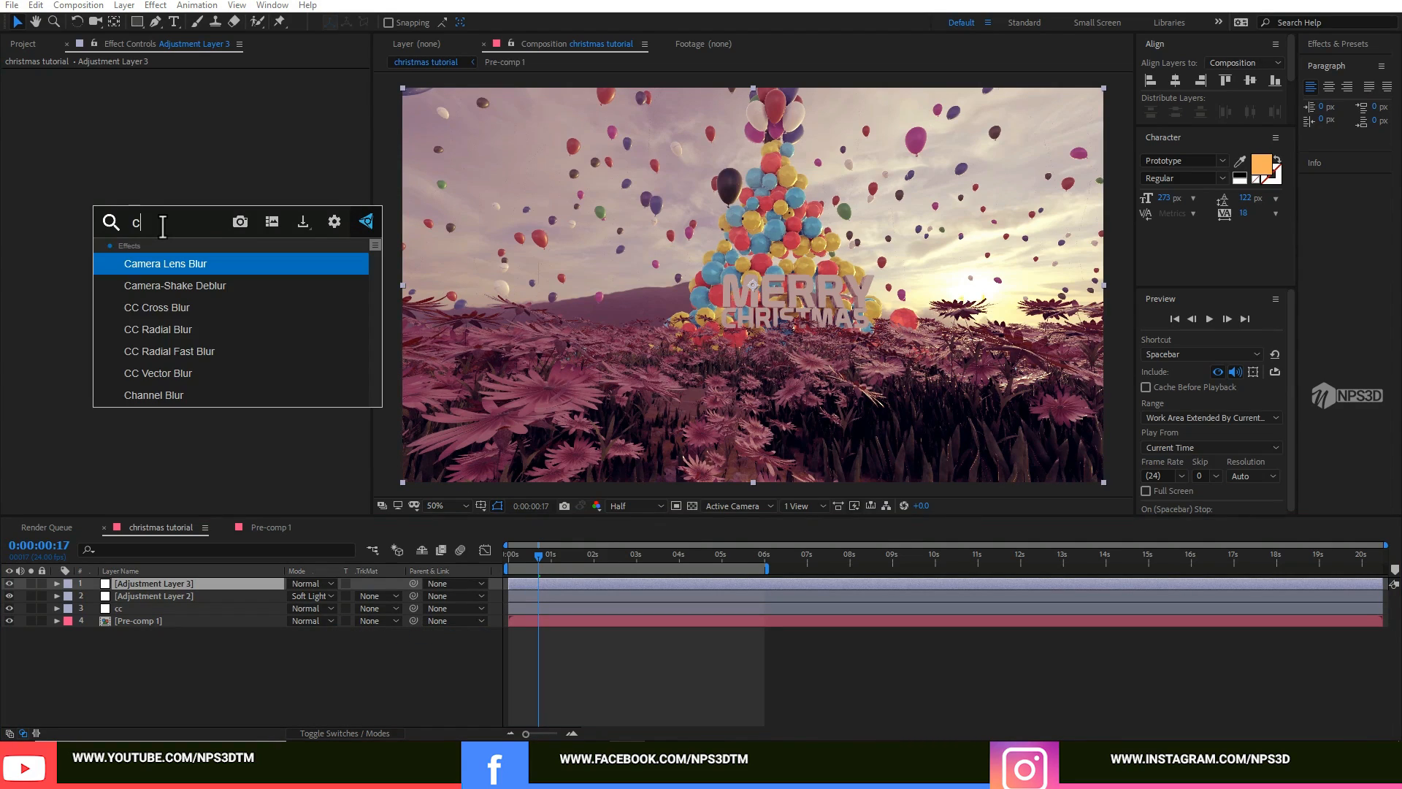
type("ur")
left_click(164, 263)
left_click_drag(163, 264, 60, 288)
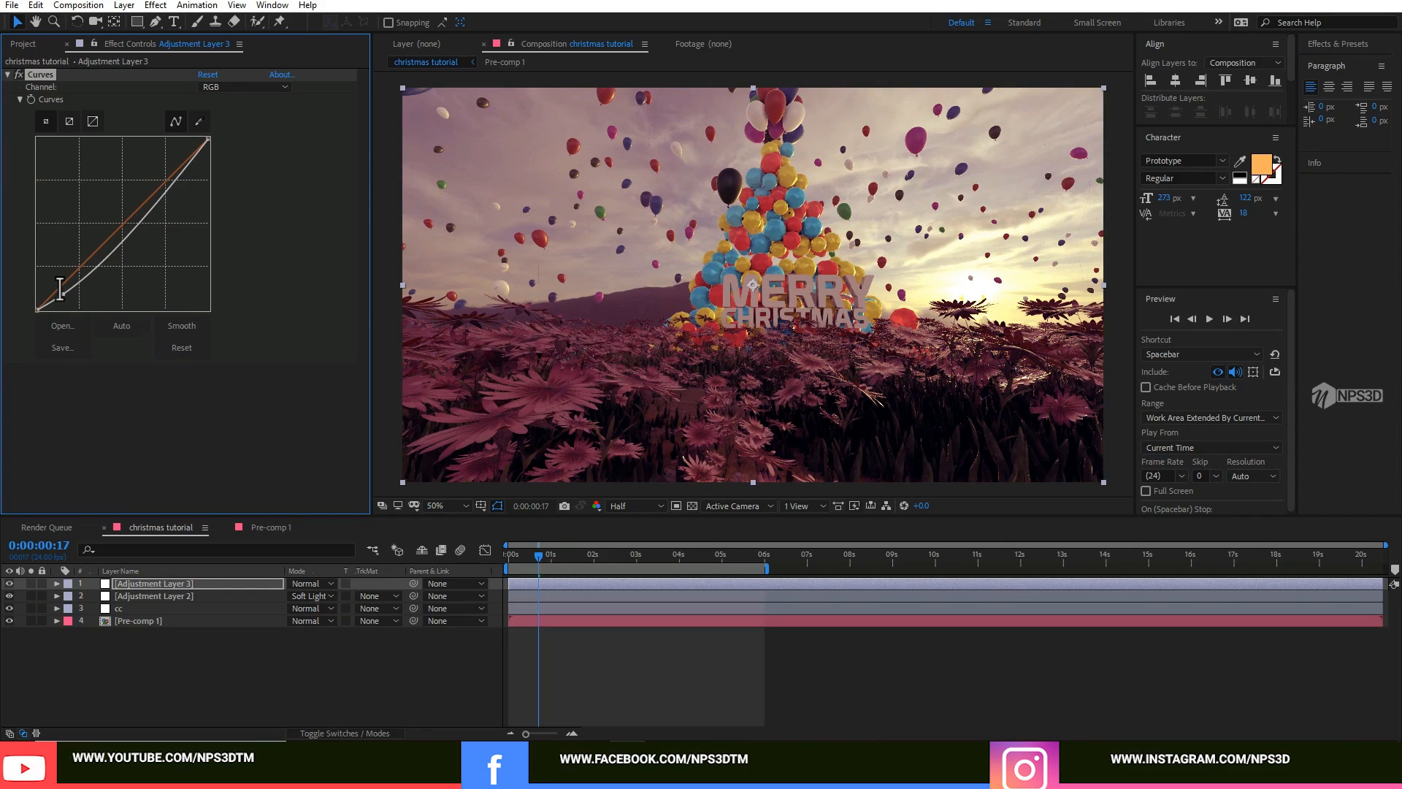
Add a full-layer elliptical mask to Adjustment Layer 3 and shift it over the scene's left side, trying Subtract before returning to Add.
left_click(136, 21)
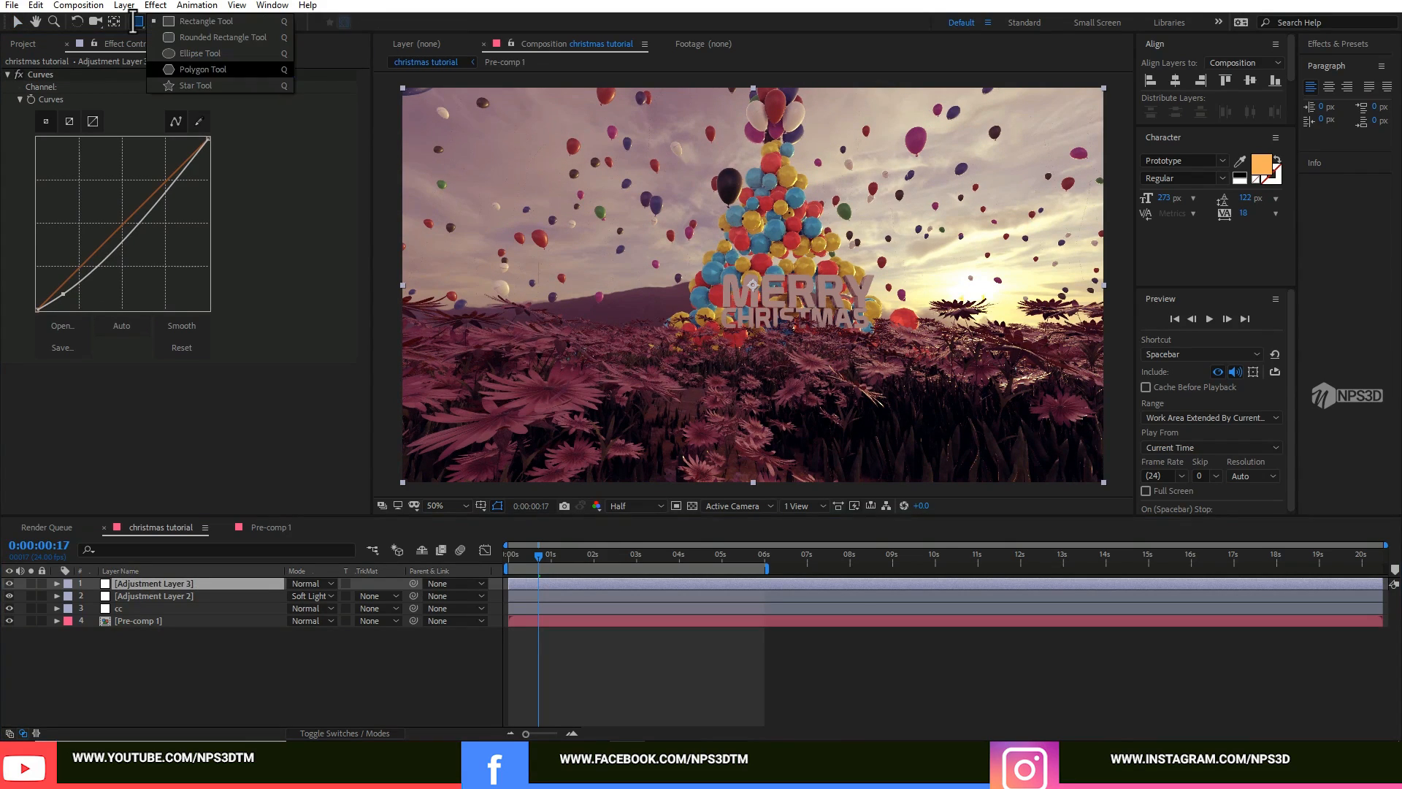
double_click(135, 21)
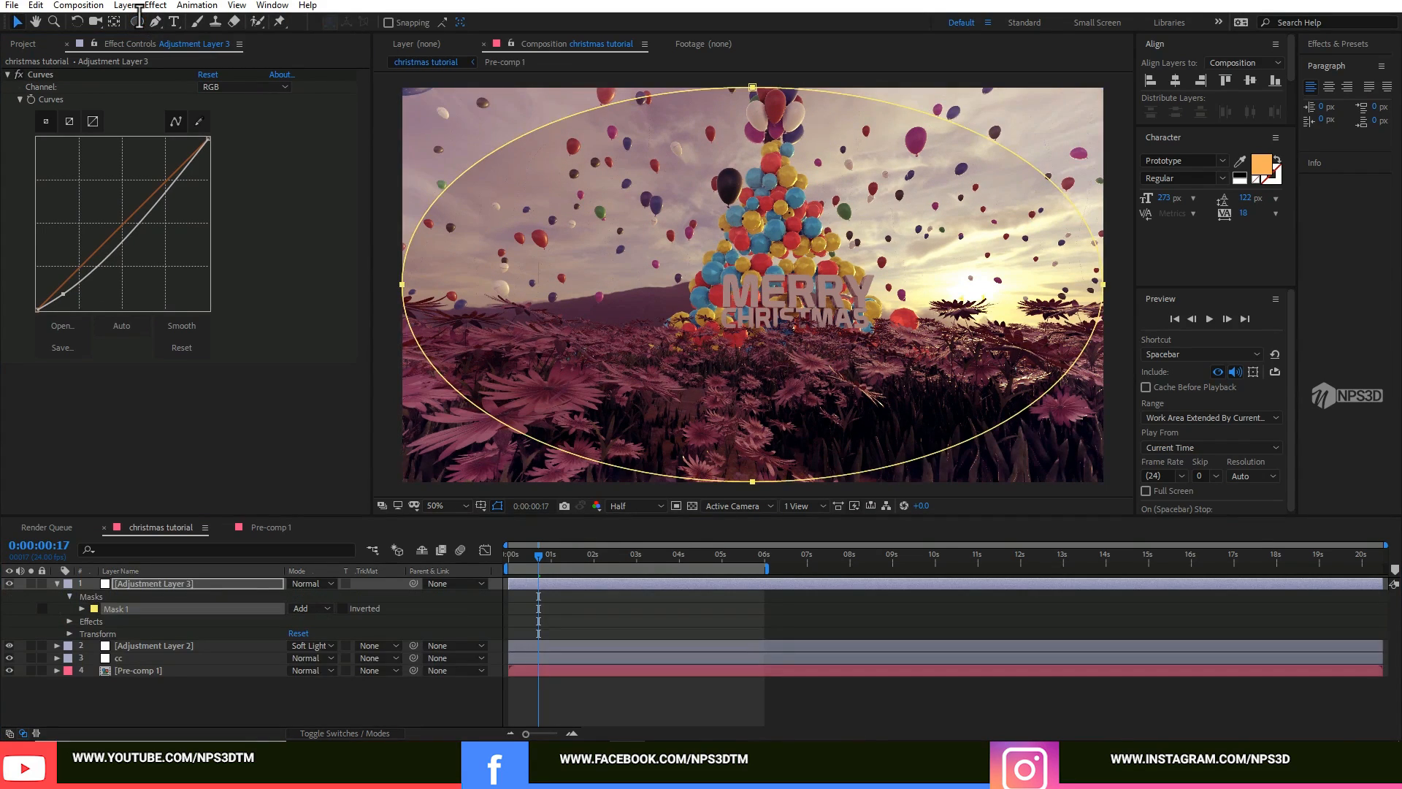
left_click_drag(753, 482, 515, 469)
left_click(303, 609)
left_click(330, 656)
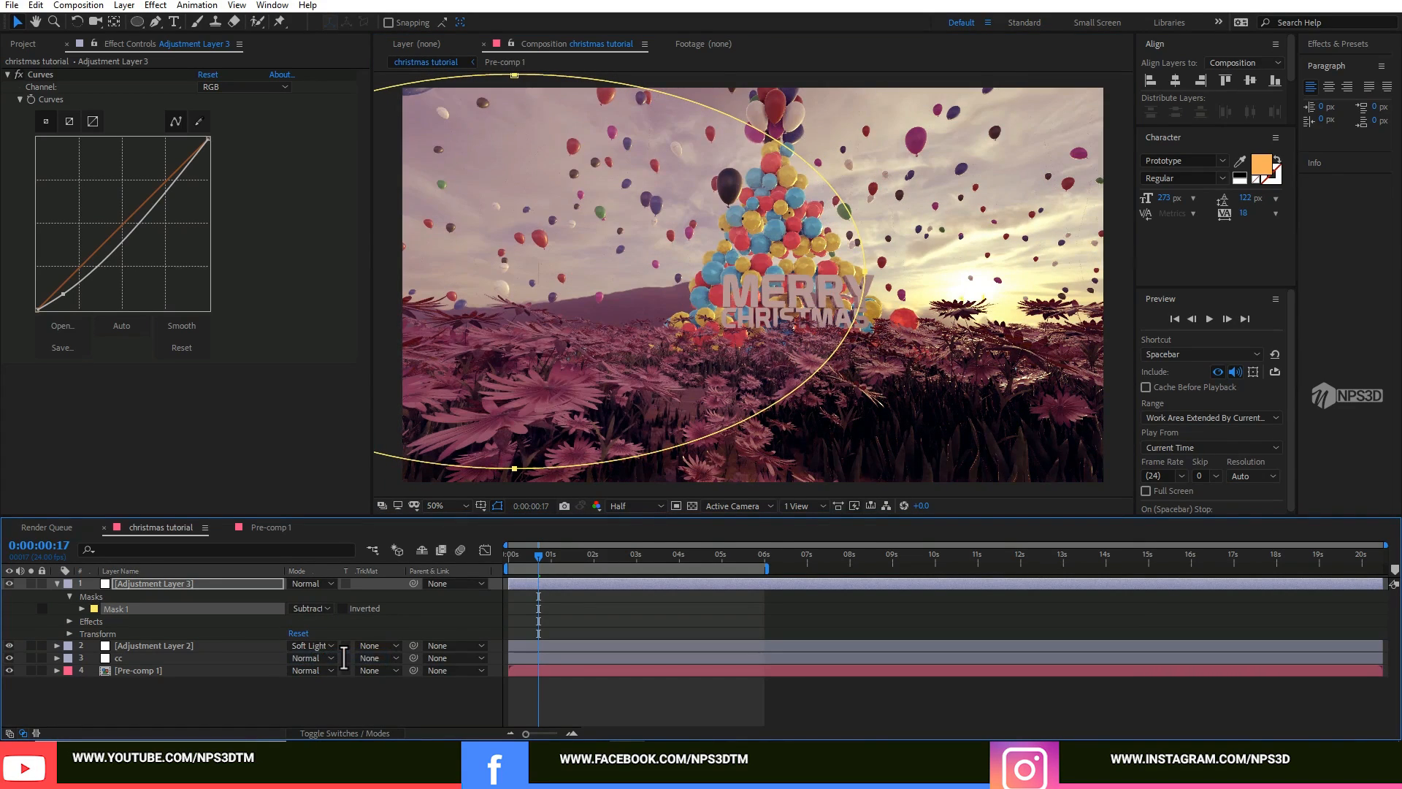
key("comma")
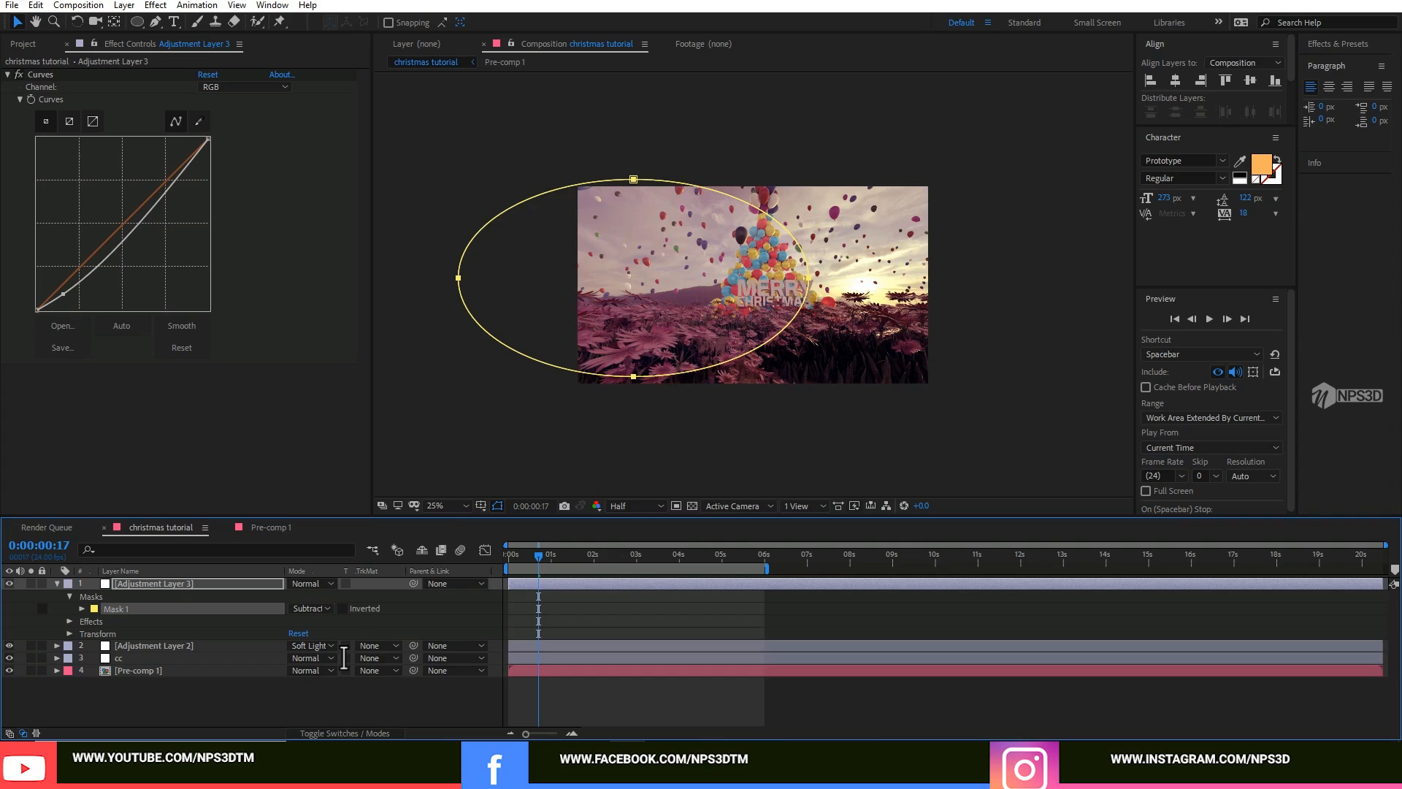
left_click_drag(808, 278, 787, 258)
left_click(314, 608)
left_click(323, 640)
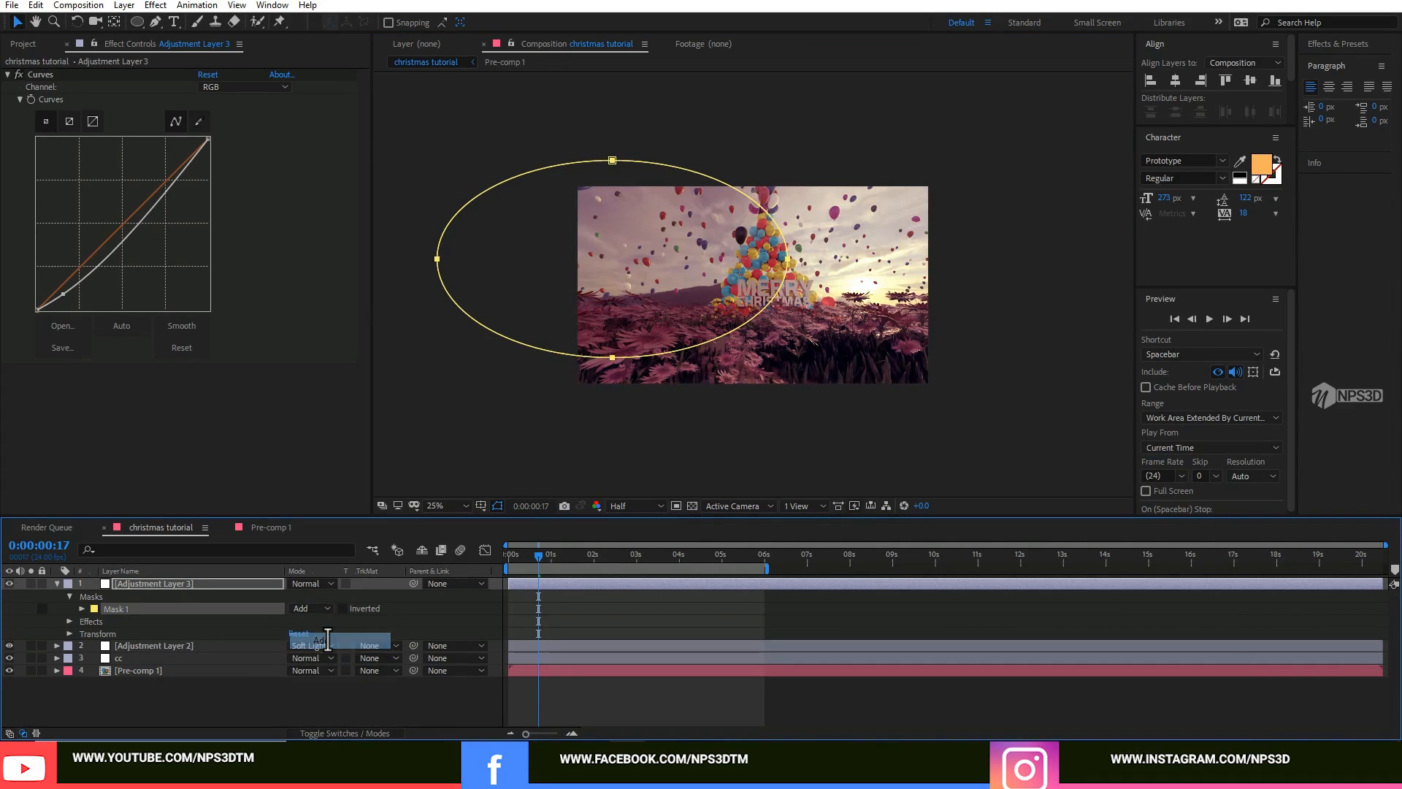
Reshape the mask into a flat, tapered area covering the flower field from the lower left to the text.
left_click_drag(612, 357, 530, 397)
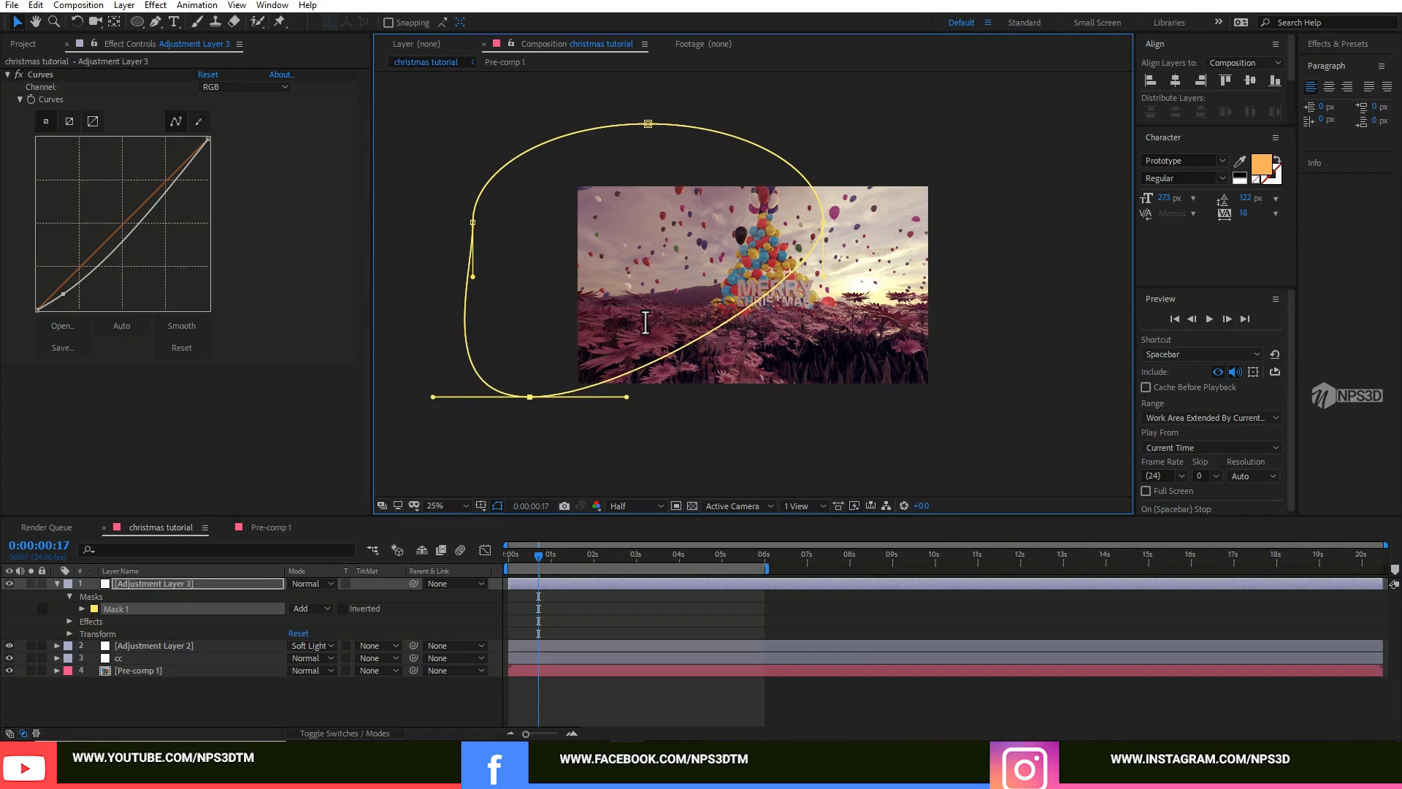
left_click_drag(820, 219, 813, 269)
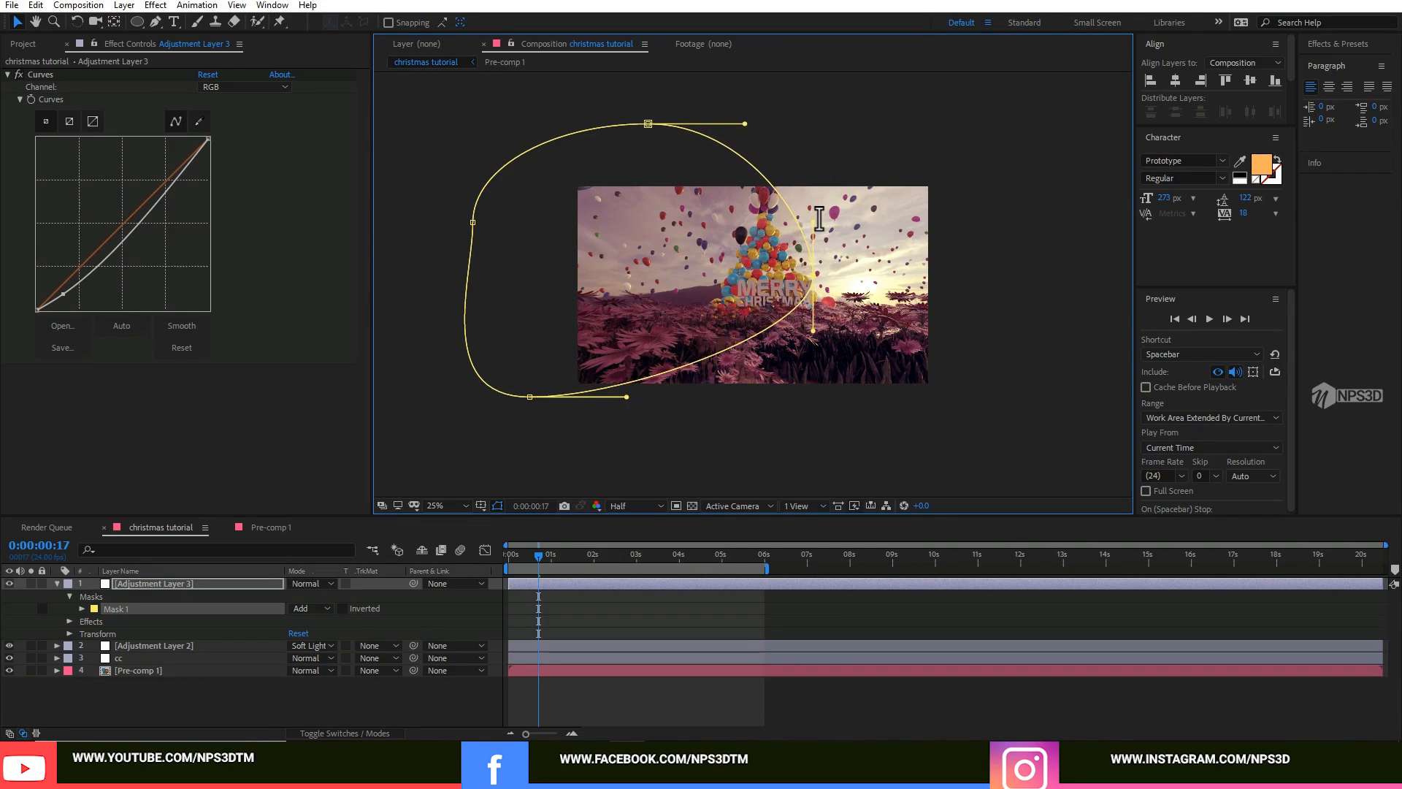
left_click_drag(646, 125, 743, 184)
left_click_drag(473, 222, 463, 367)
left_click_drag(743, 184, 805, 286)
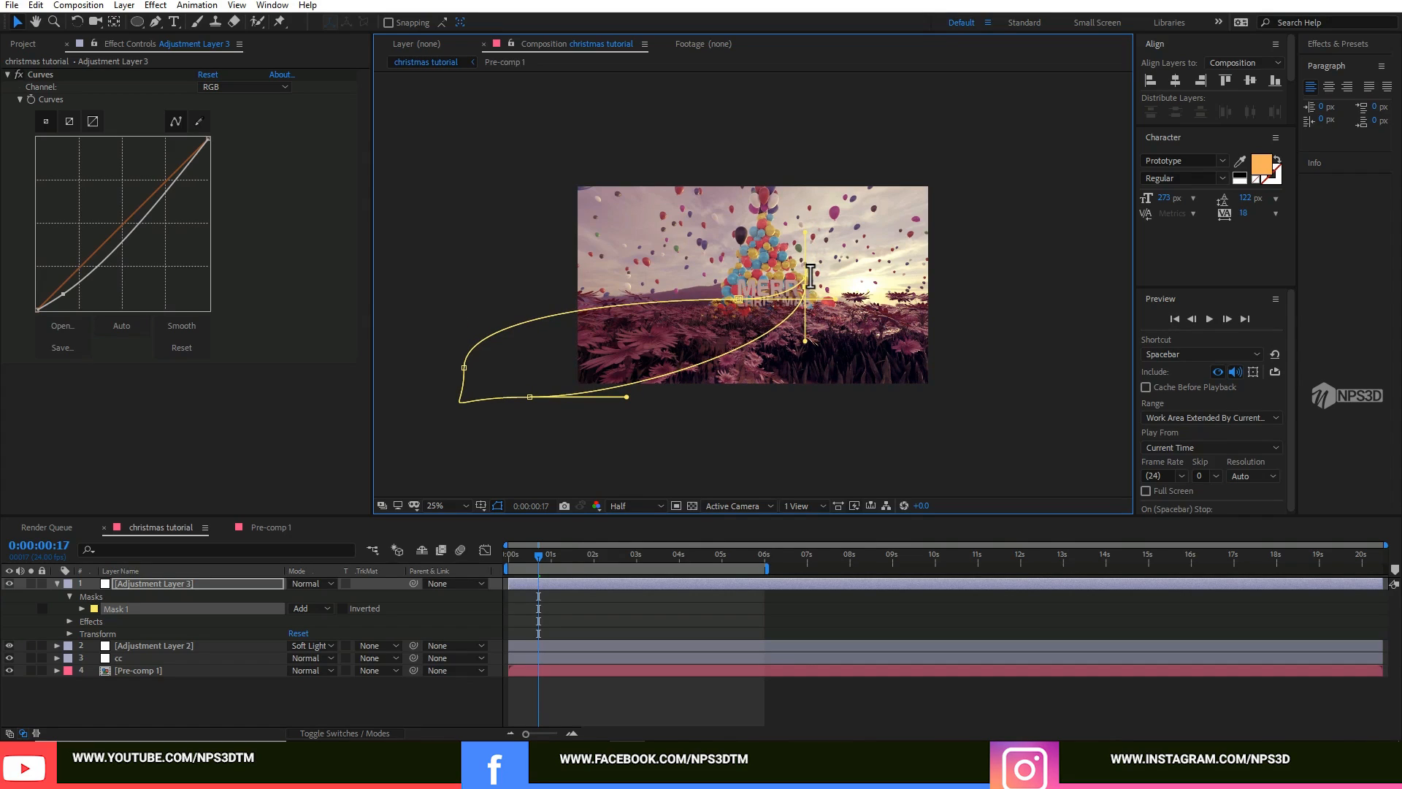
Set the mask's feather to 446 pixels, check the masked darkening on the full scene, and collapse the layer.
key("f")
left_click(303, 615)
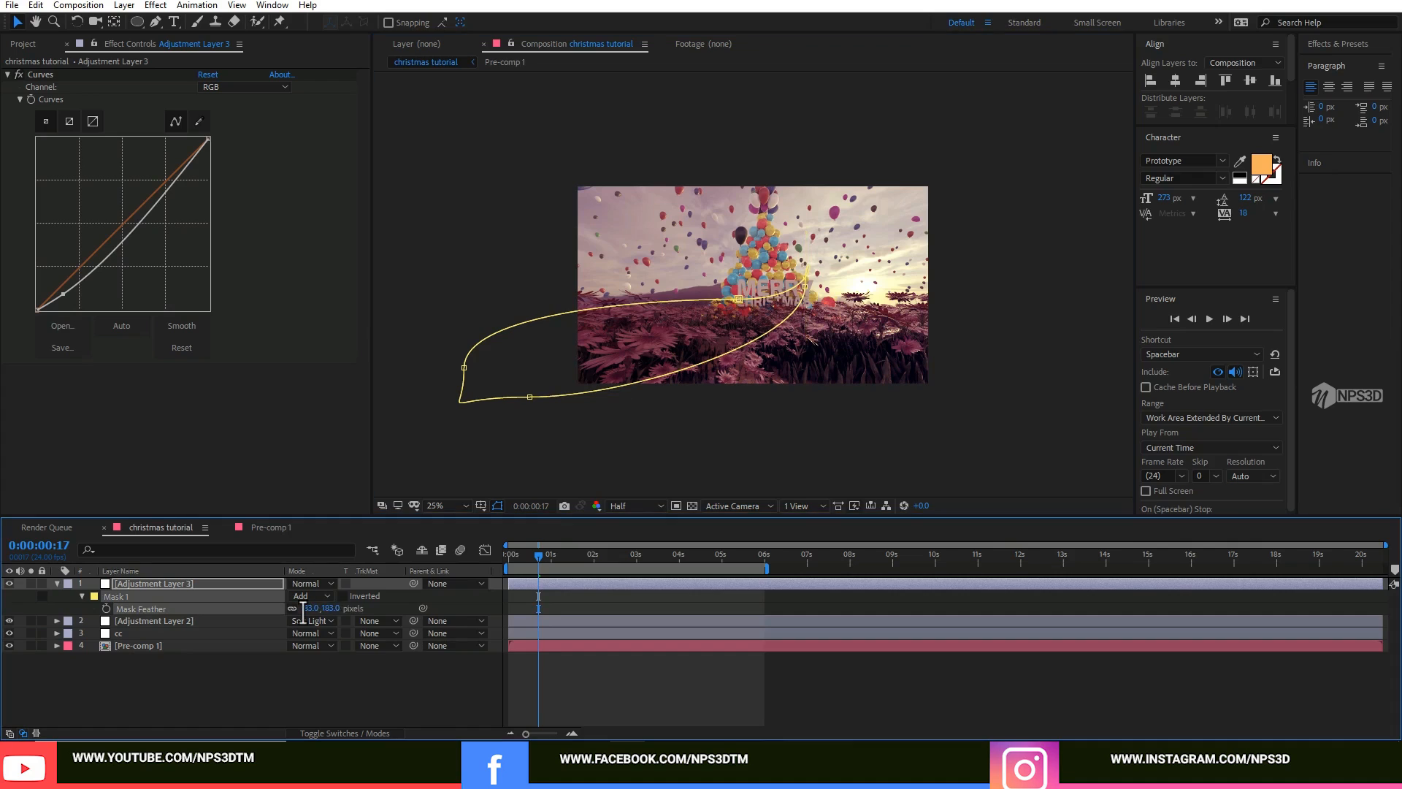
left_click_drag(303, 610, 343, 610)
left_click(292, 668)
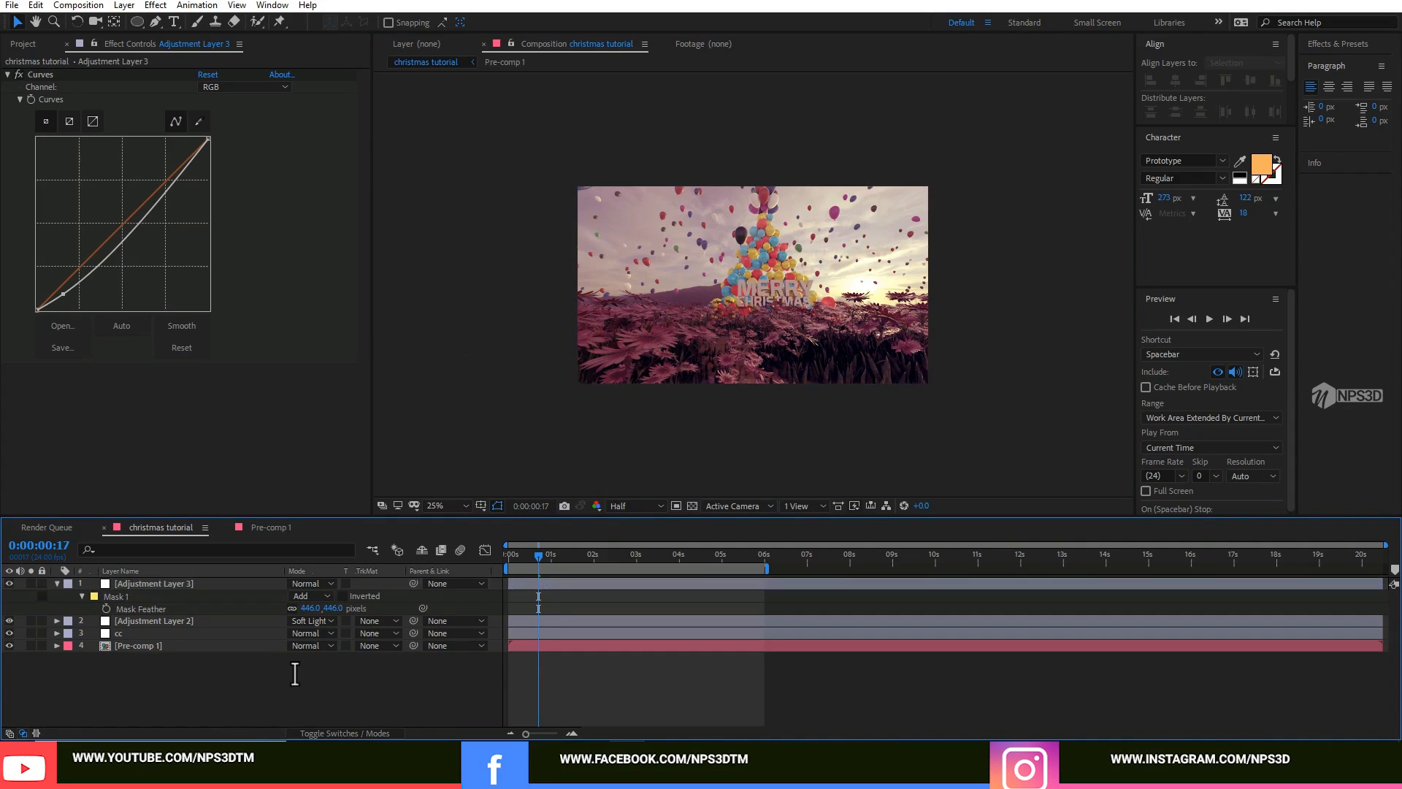
key("period")
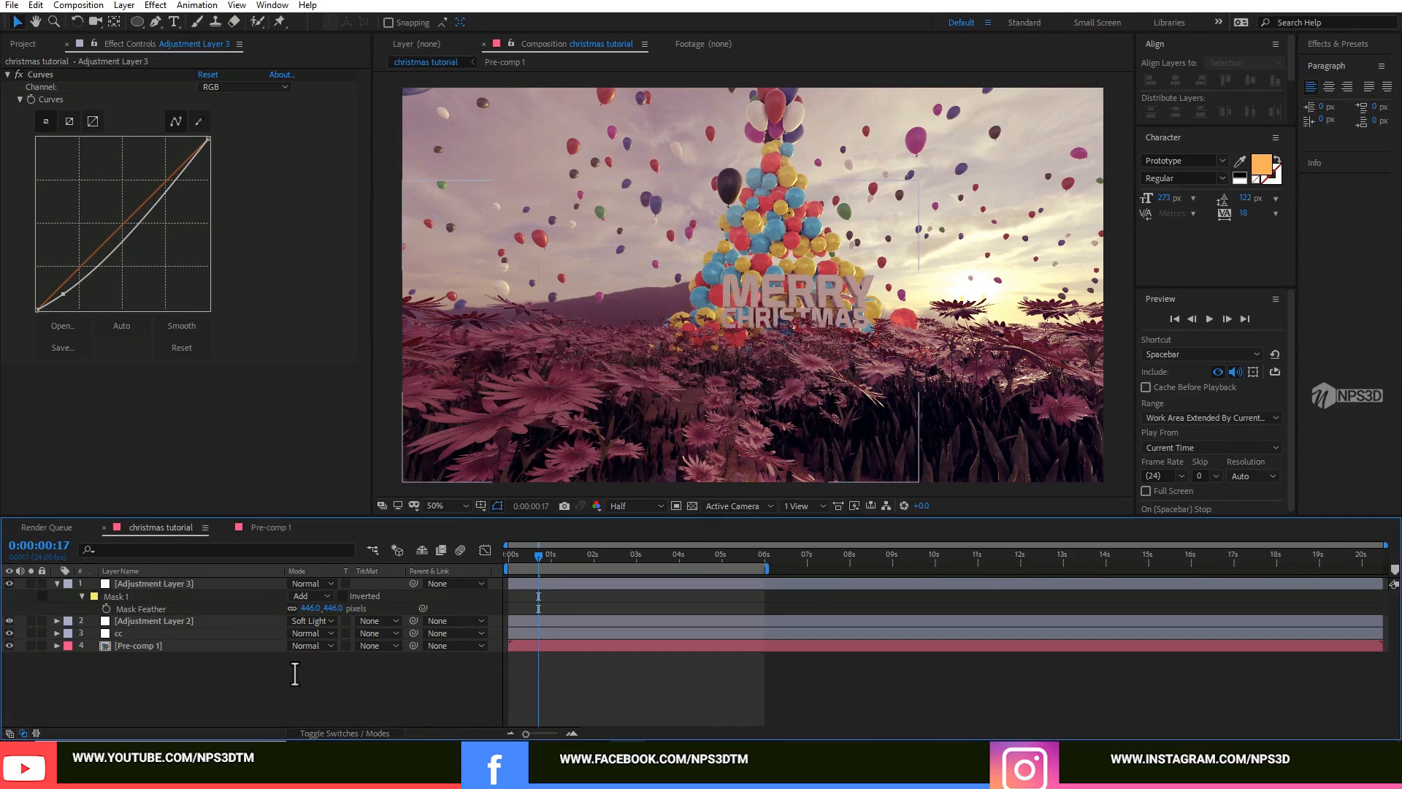
left_click(159, 583)
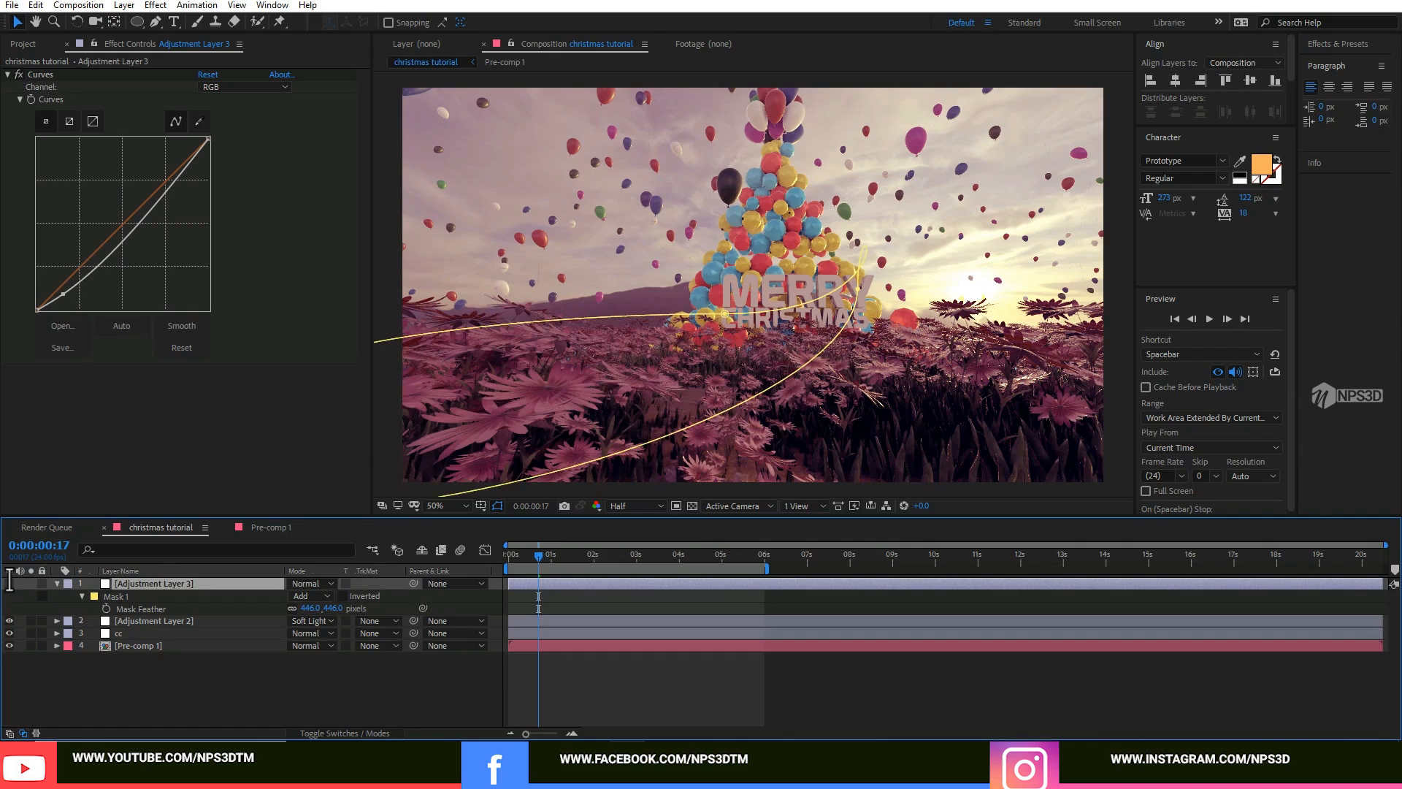
left_click(147, 679)
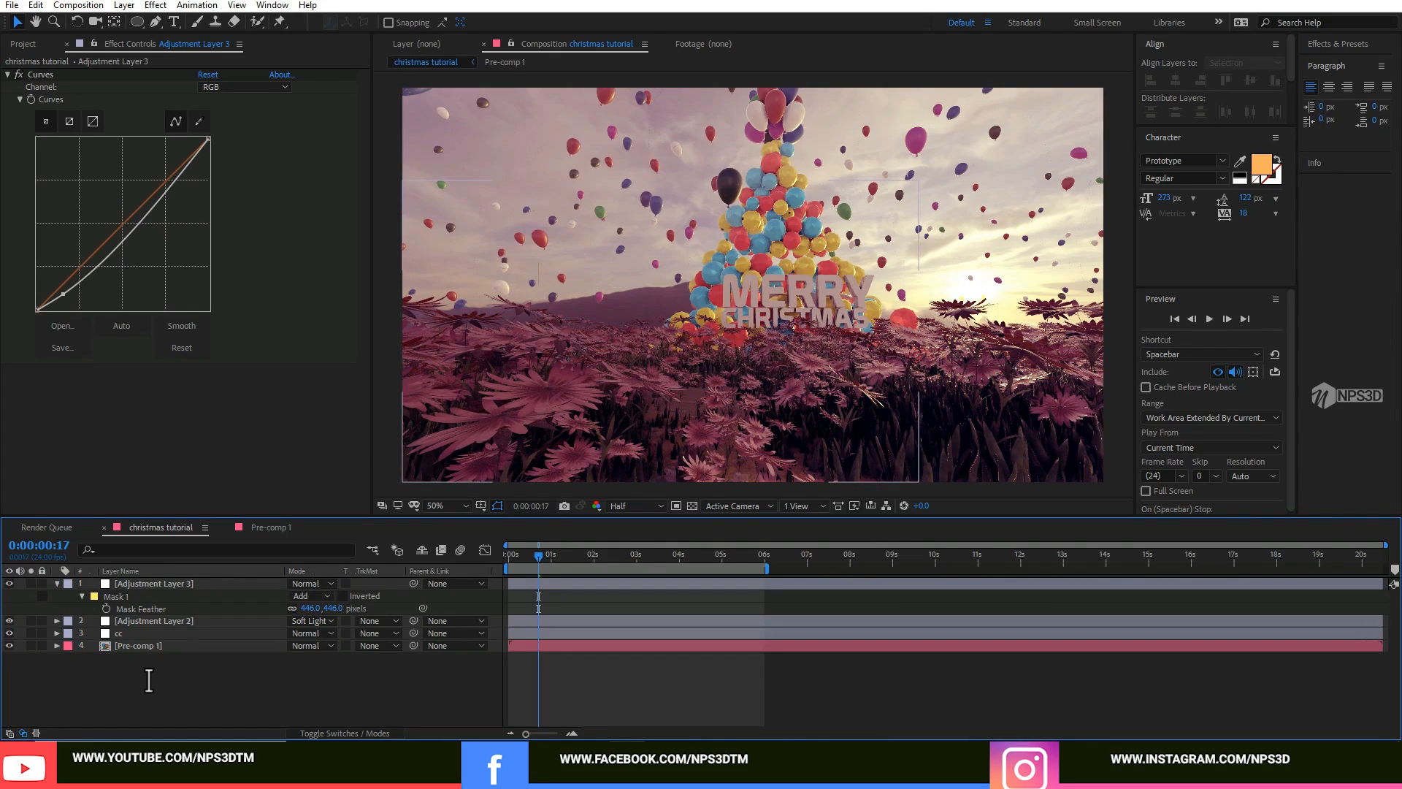
left_click(57, 583)
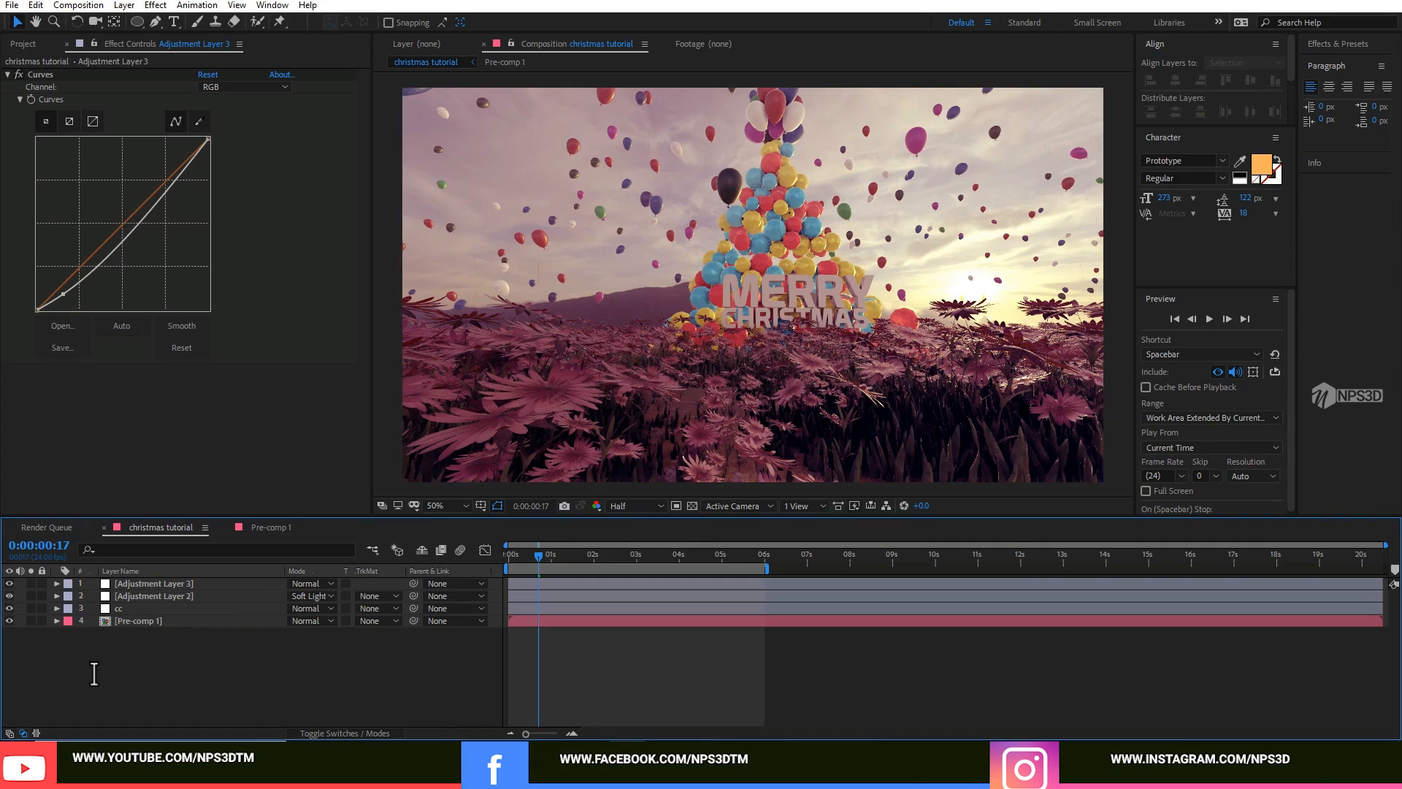
Open Pre-comp 1 at its first frame and reveal Camera 1's camera options.
left_click(272, 526)
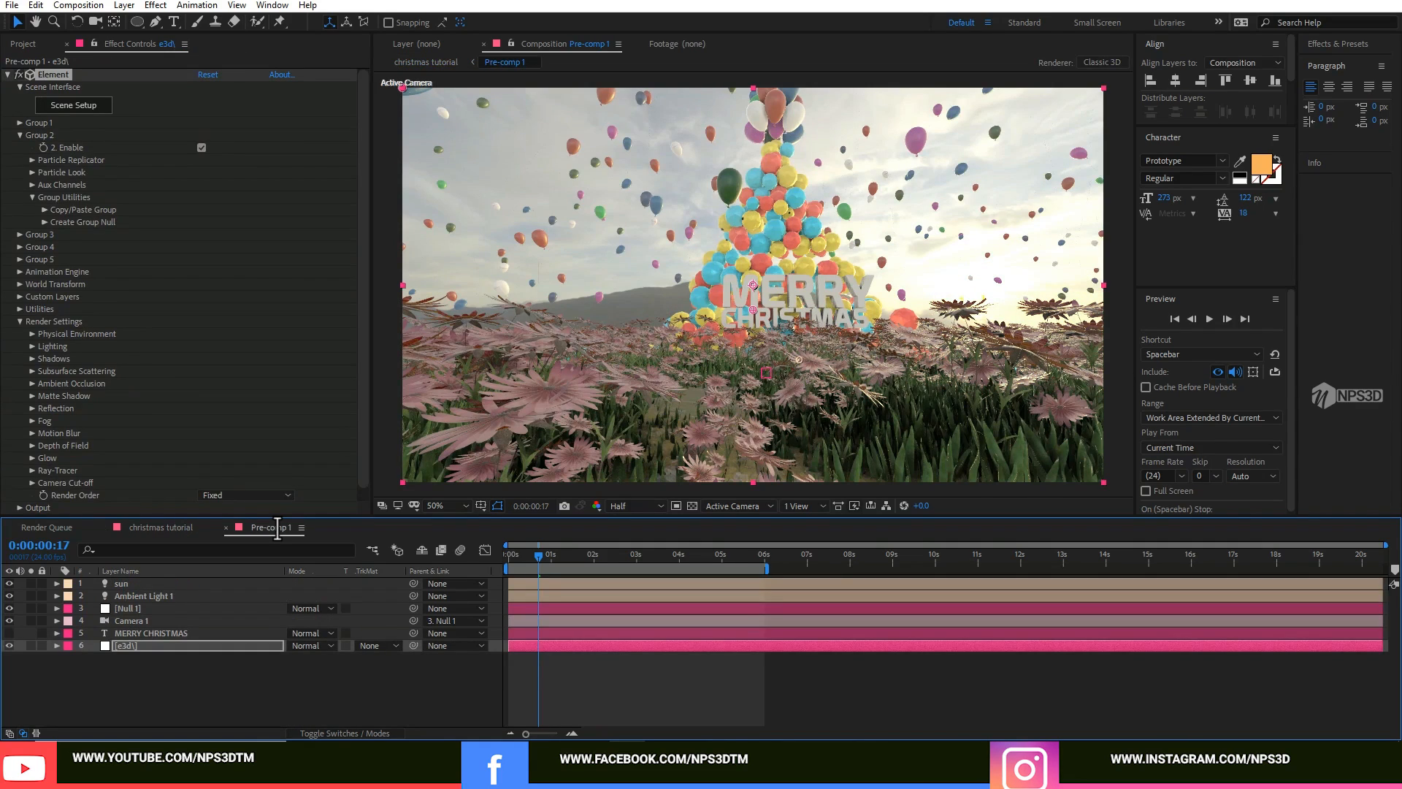
left_click(151, 528)
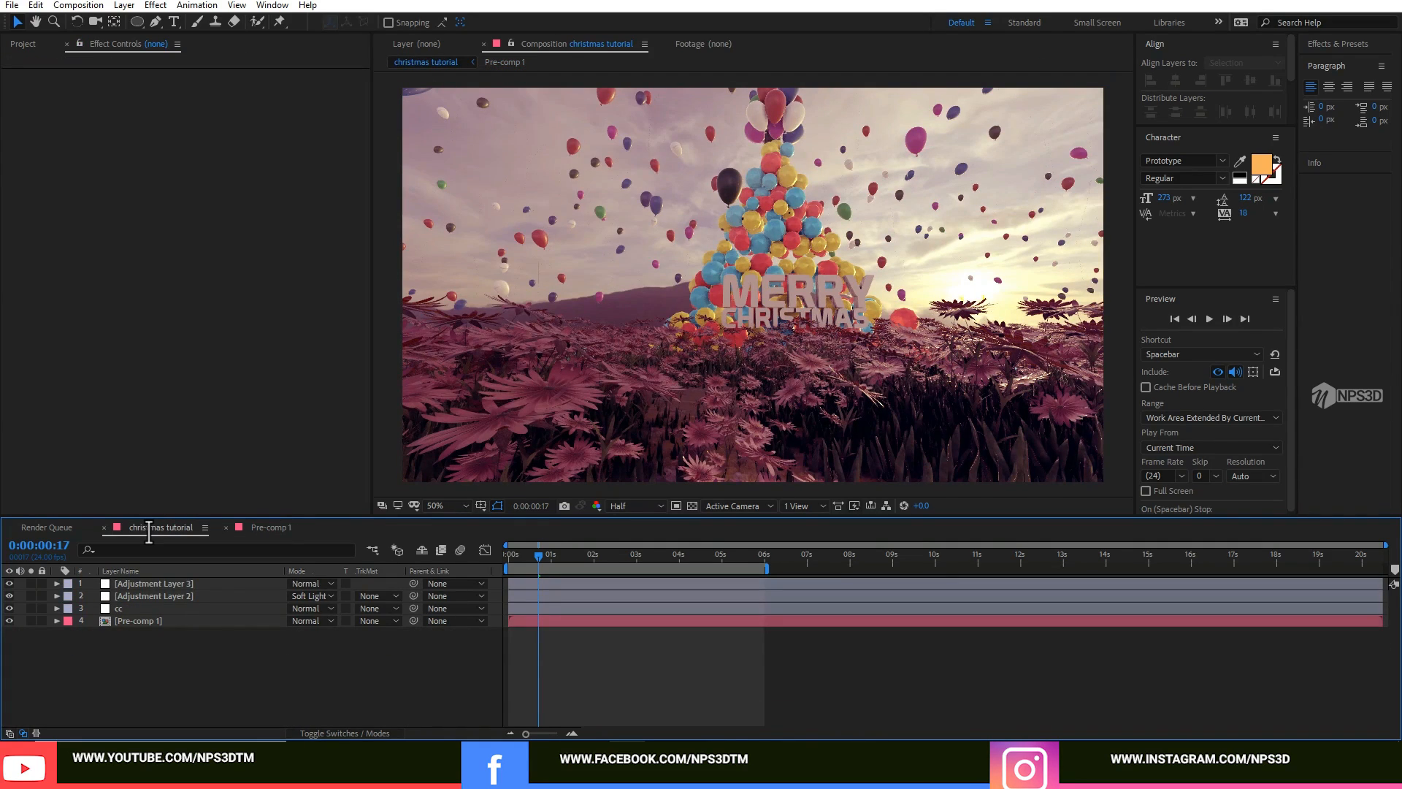
left_click(283, 527)
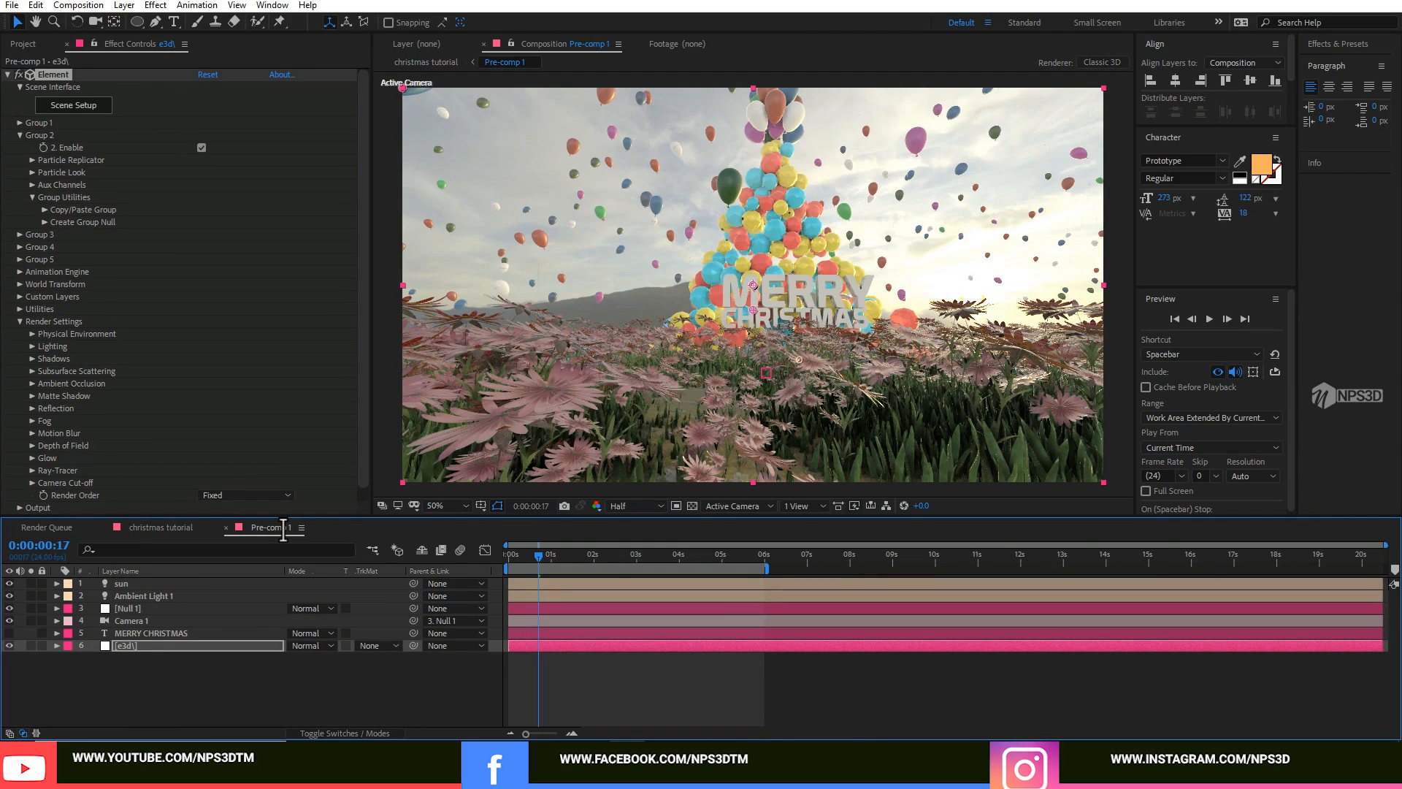
left_click(133, 621)
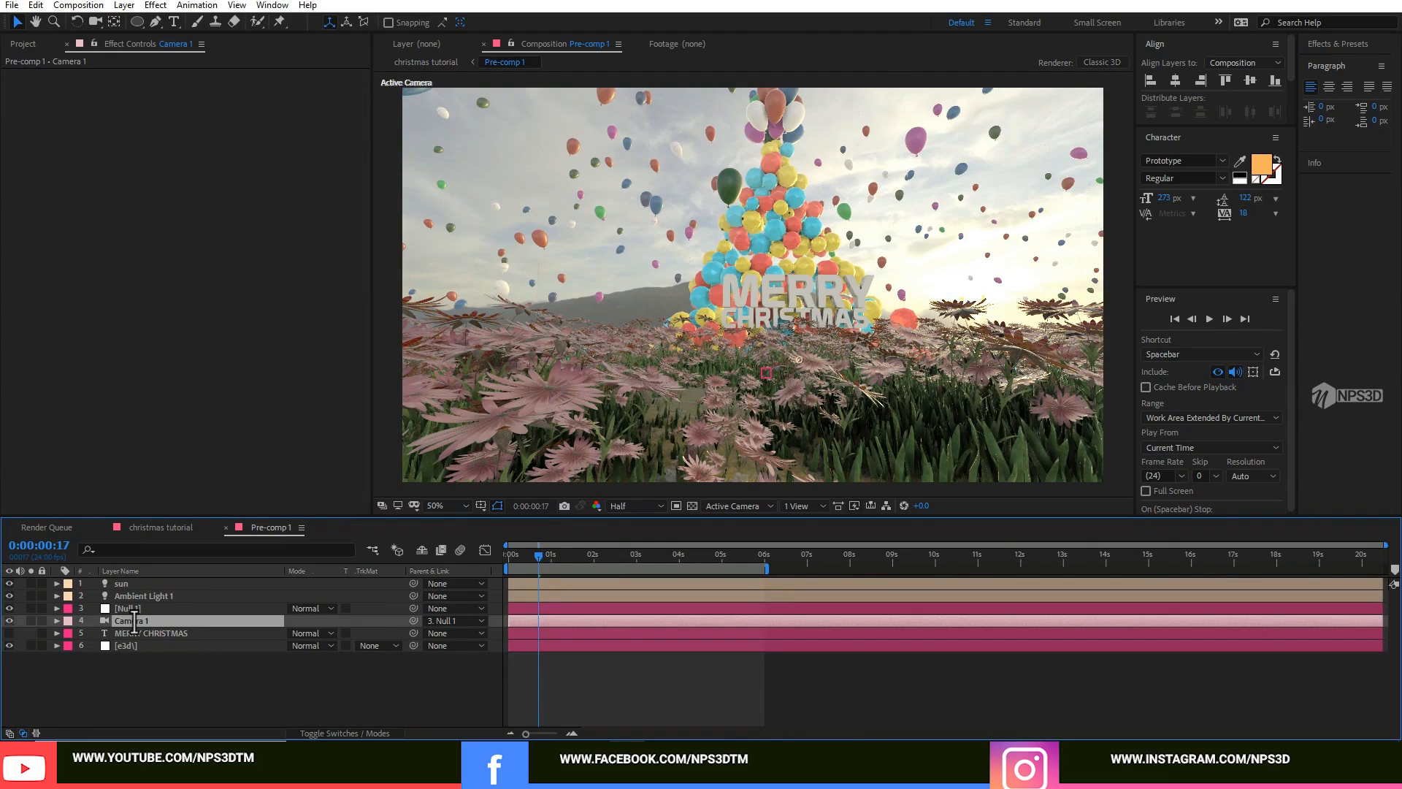
key("a")
key("a")
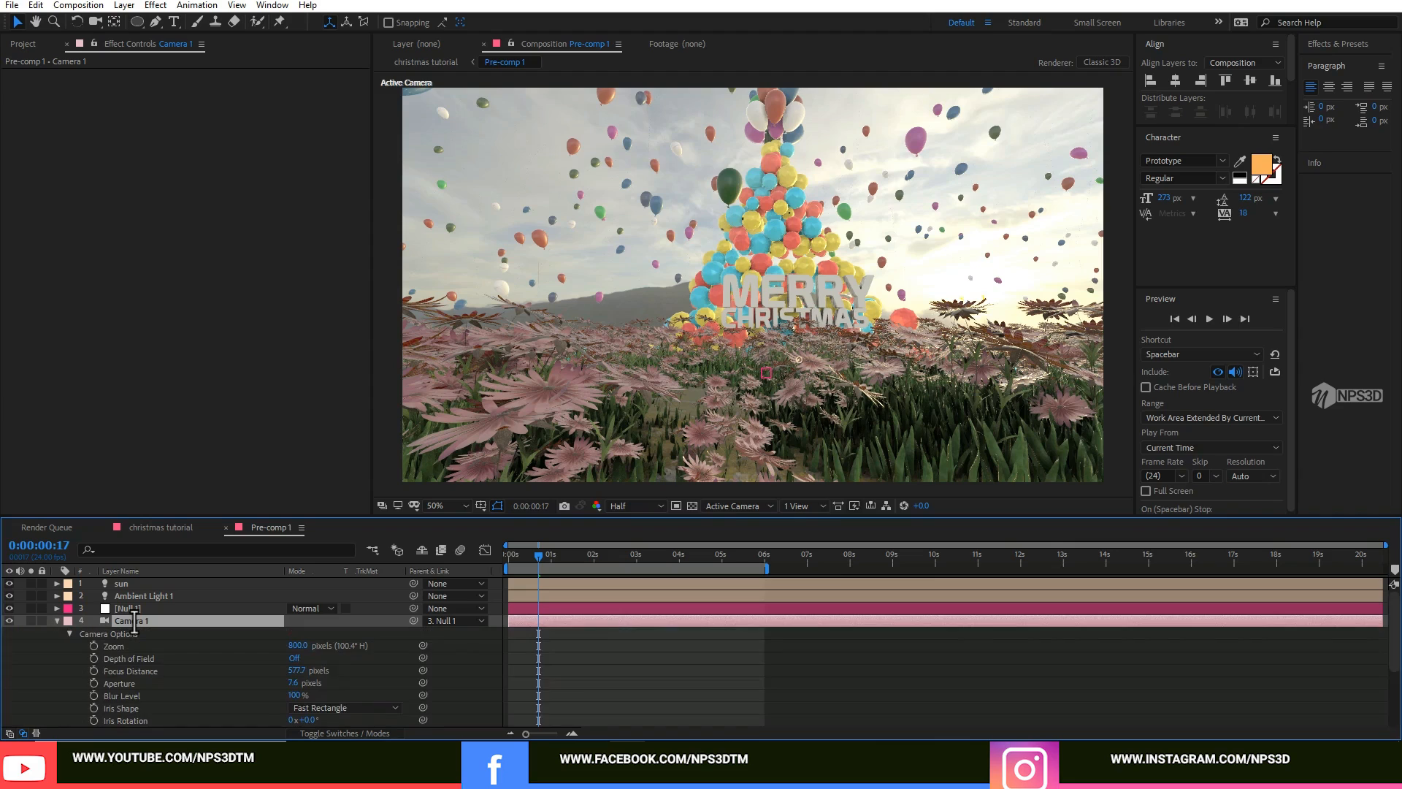
left_click(531, 552)
key("Home")
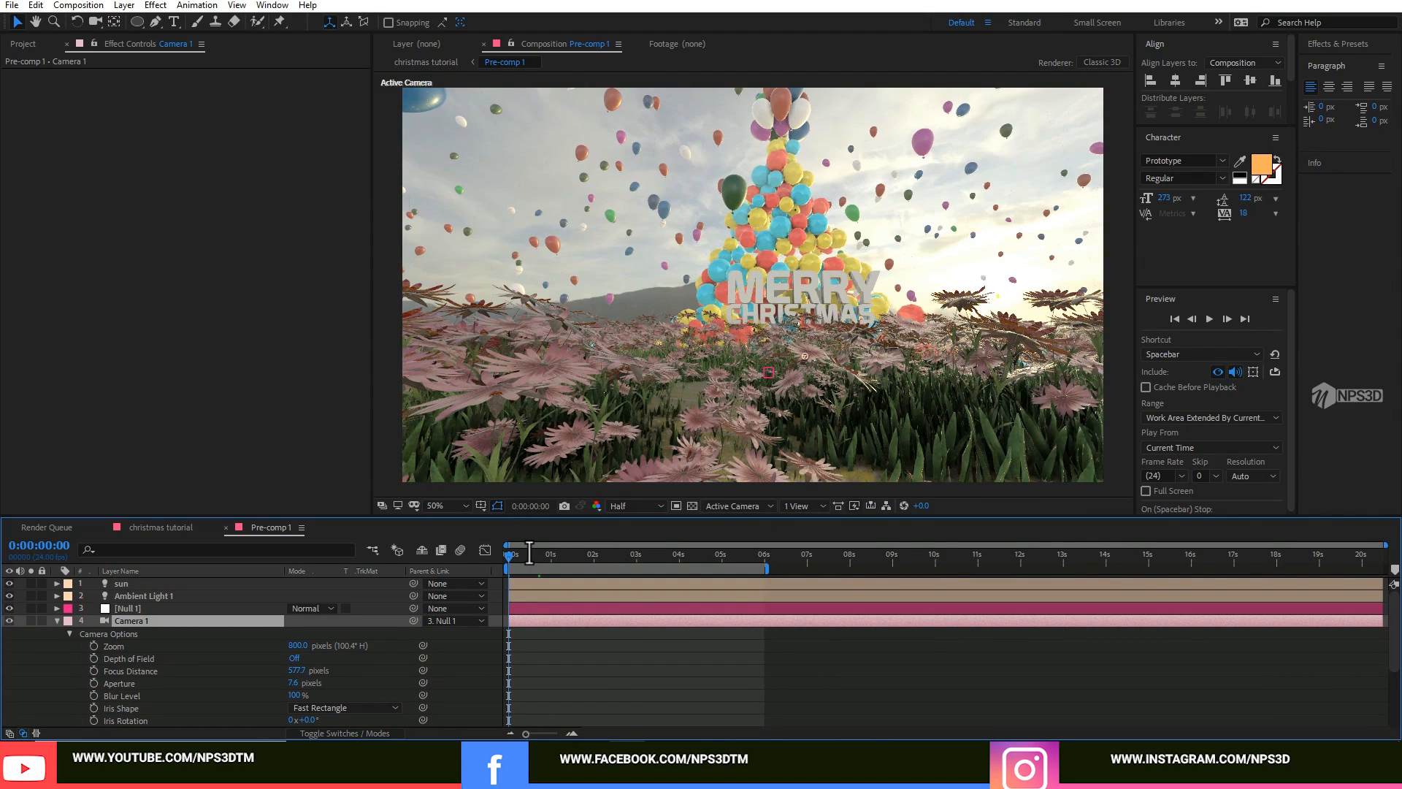
Turn on Camera 1's depth of field and set its aperture to 25 pixels.
left_click(292, 658)
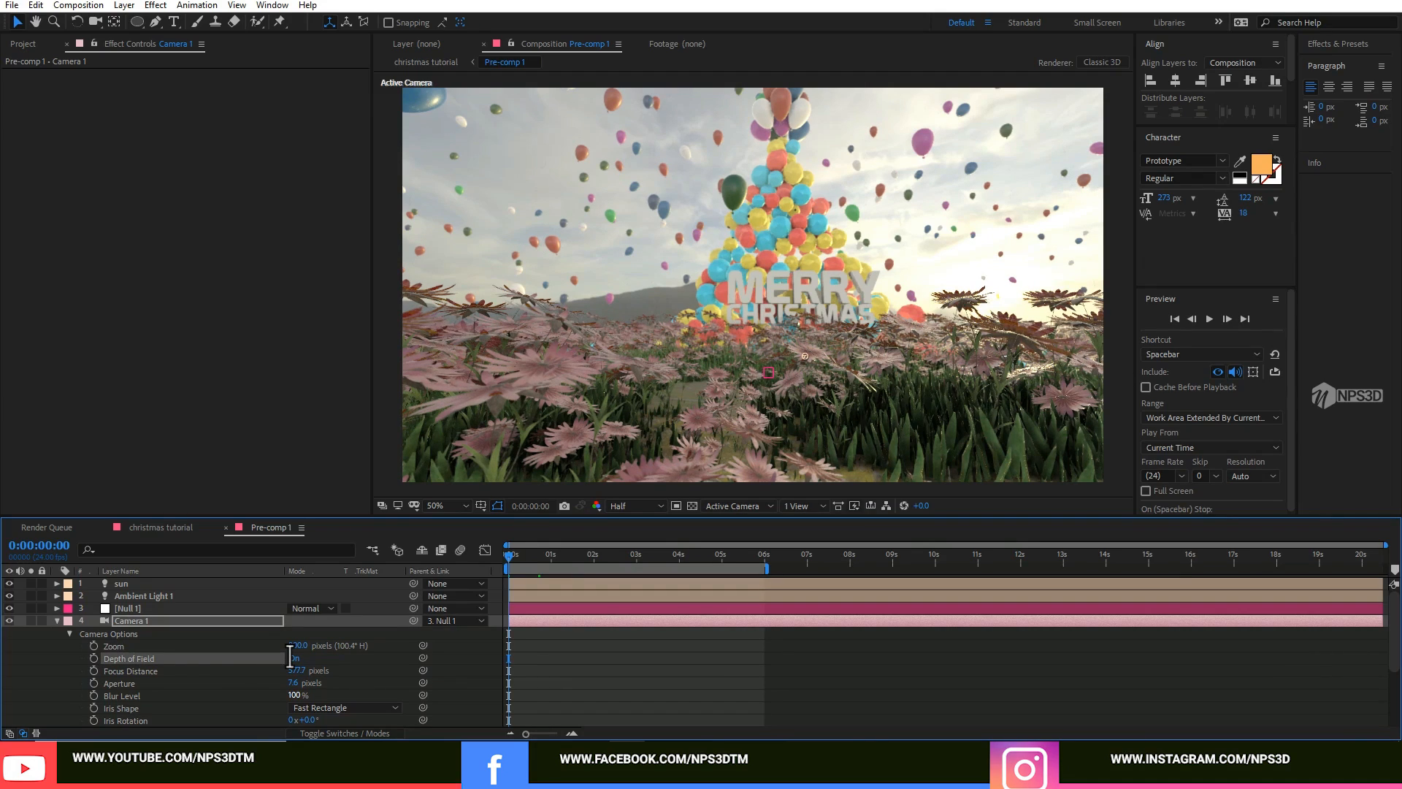
left_click(291, 688)
left_click(292, 683)
type("25")
key("Return")
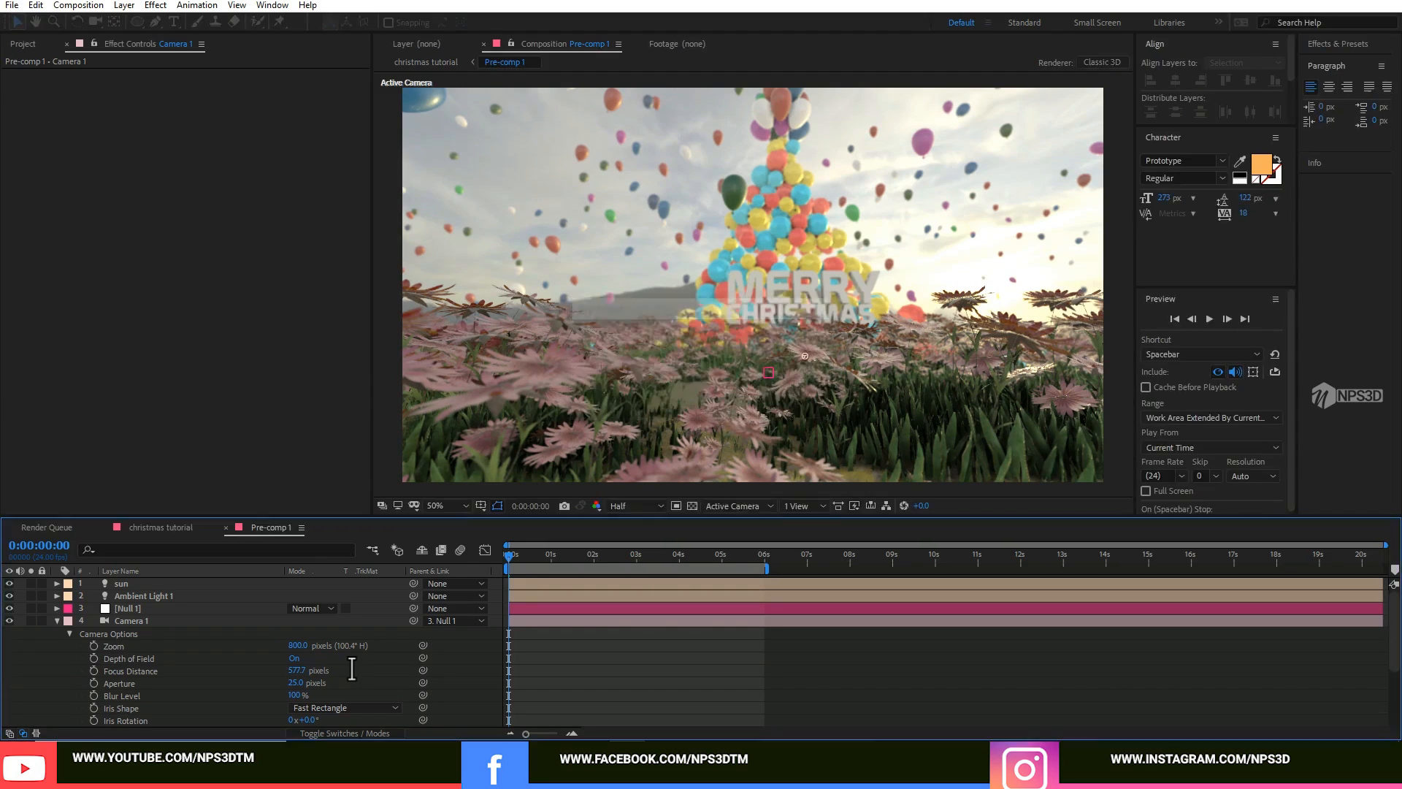
Start keyframing Camera 1's focus distance at the first frame and try a different distance at 0:00:02:21.
left_click_drag(292, 669, 294, 674)
left_click(94, 671)
left_click_drag(600, 558, 631, 558)
left_click_drag(295, 671, 298, 670)
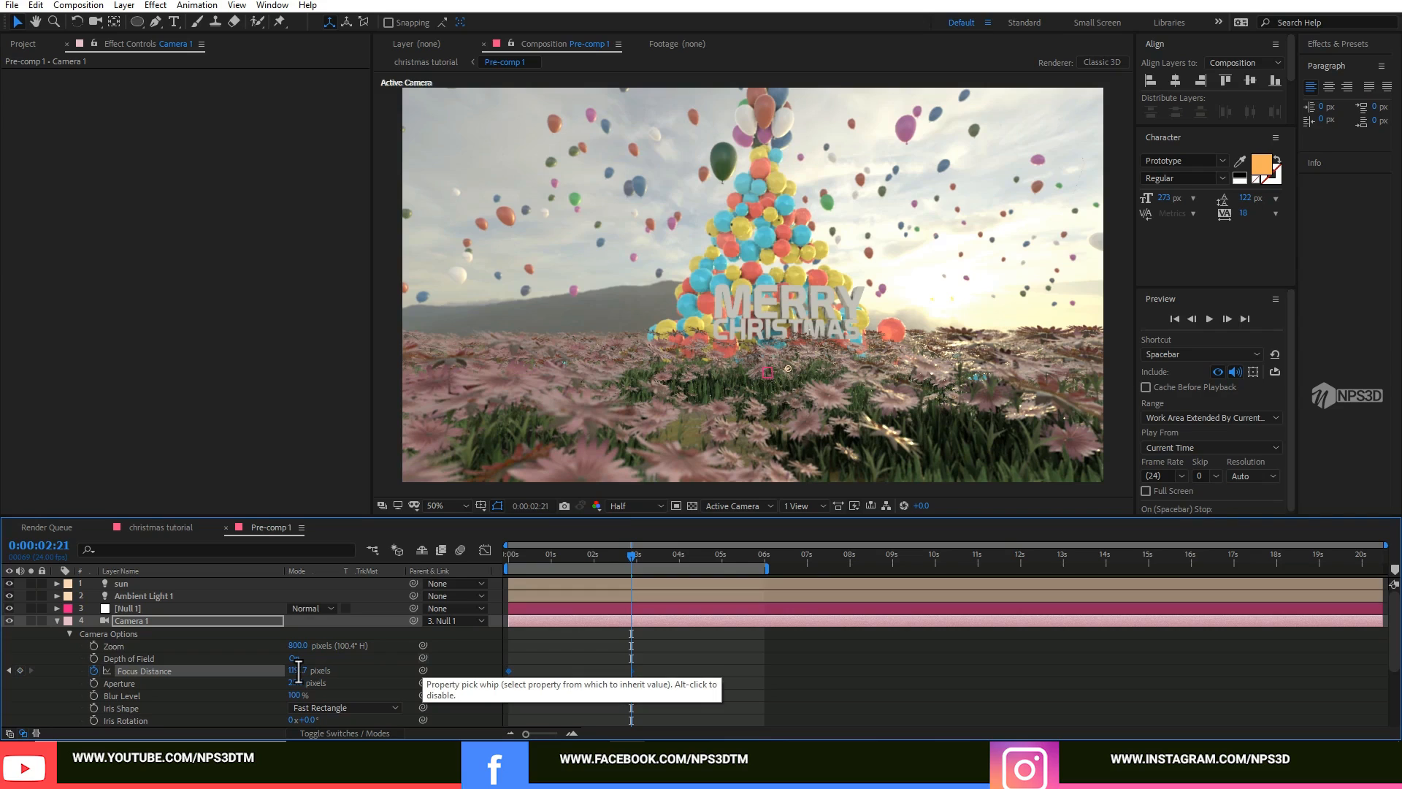
Set Camera 1's aperture to 50 pixels and its blur level to 145%.
left_click(298, 682)
type("50")
key("Tab")
type("145")
key("Return")
Set the focus distance at the first frame to 400 pixels so the foreground flowers are in focus.
left_click_drag(677, 553, 507, 558)
left_click_drag(291, 671, 298, 672)
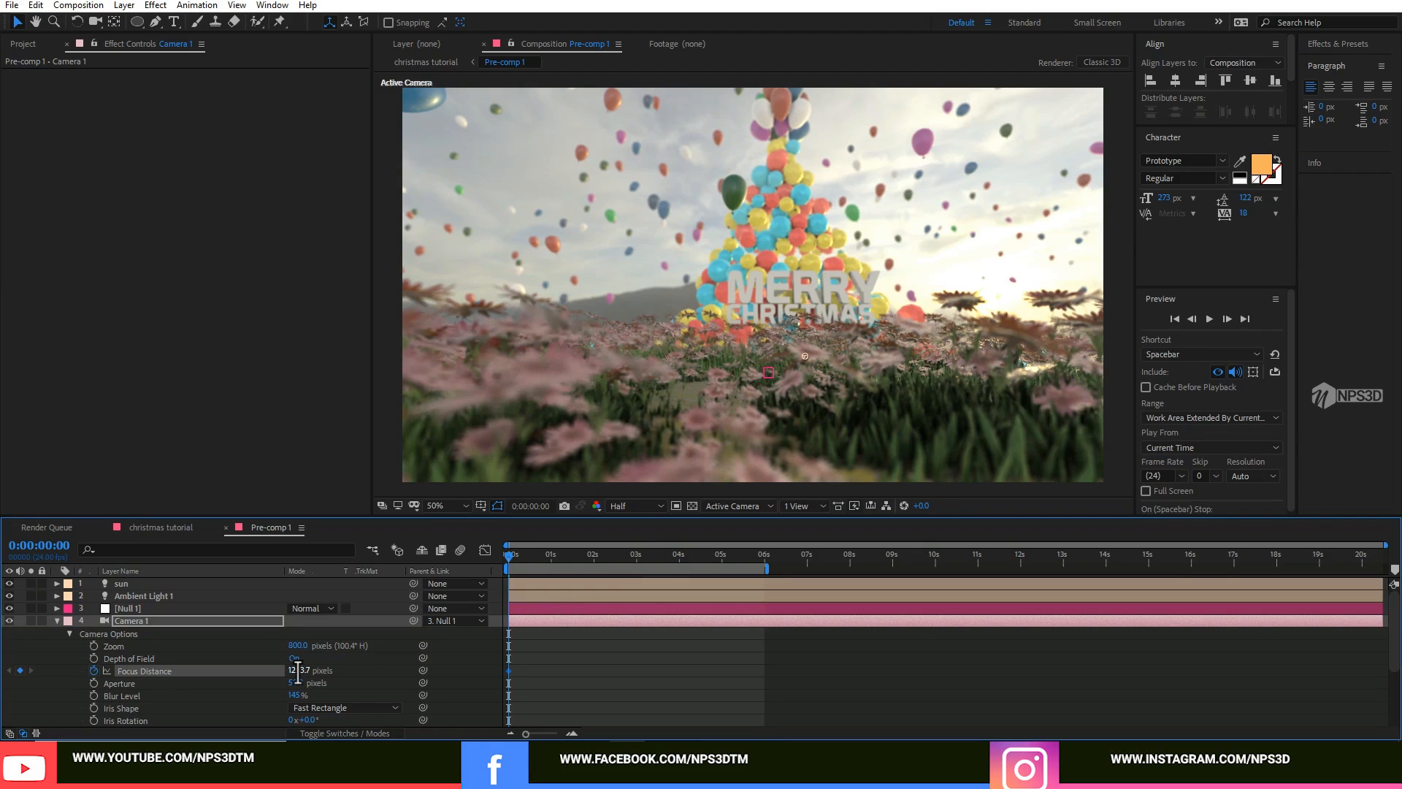
left_click(298, 672)
type("400")
left_click(365, 661)
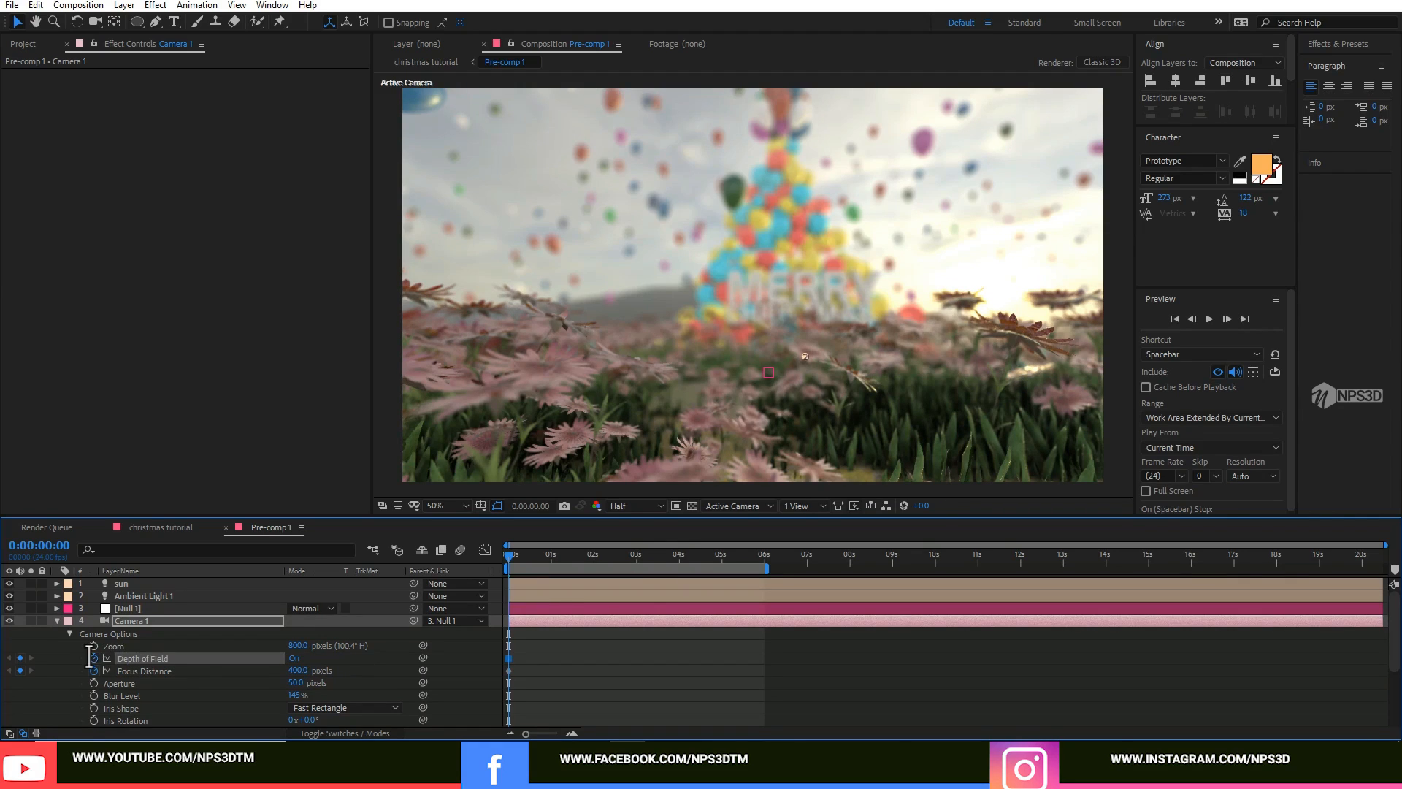
Add a focus distance keyframe of 800 pixels at 0:00:01:22.
key("space")
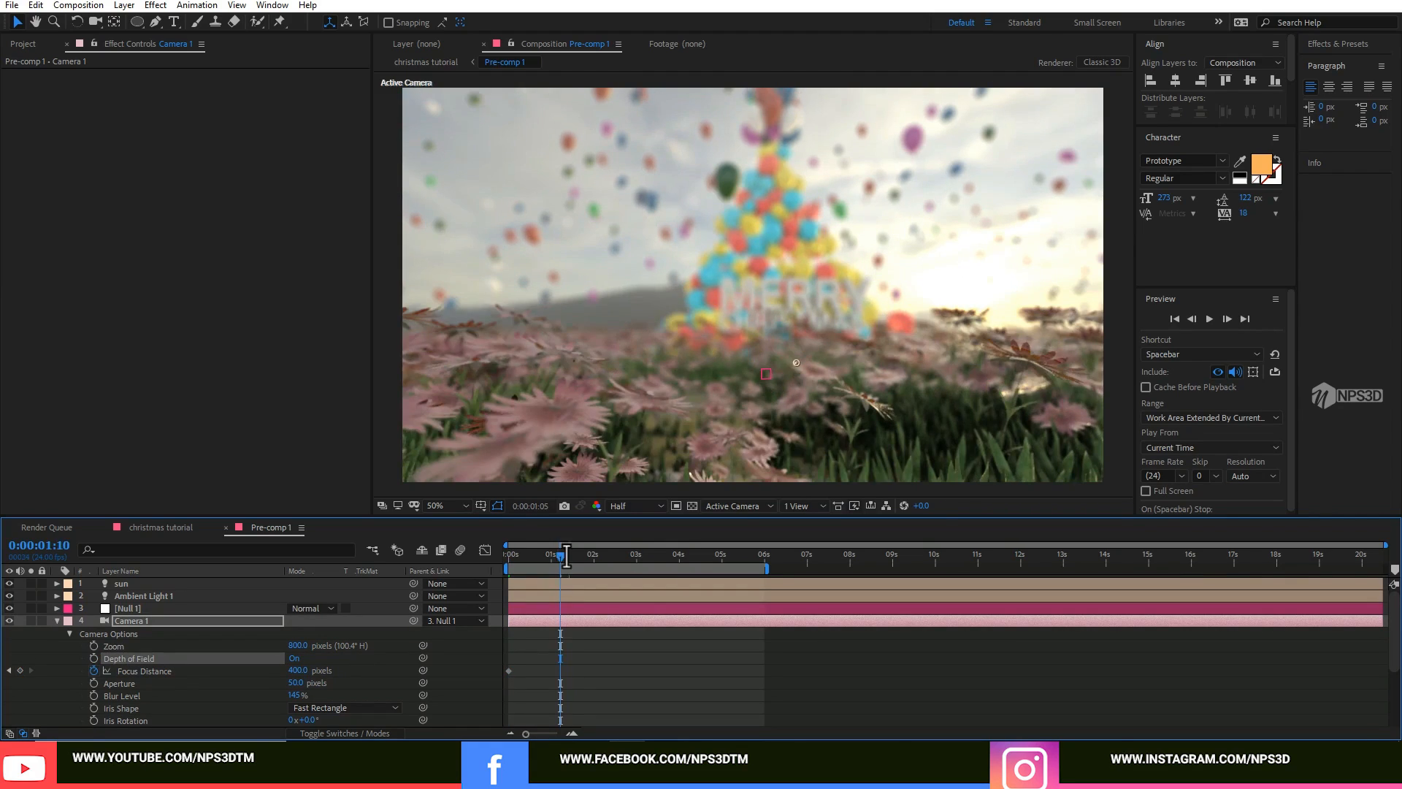
left_click(299, 669)
type("1200")
key("Return")
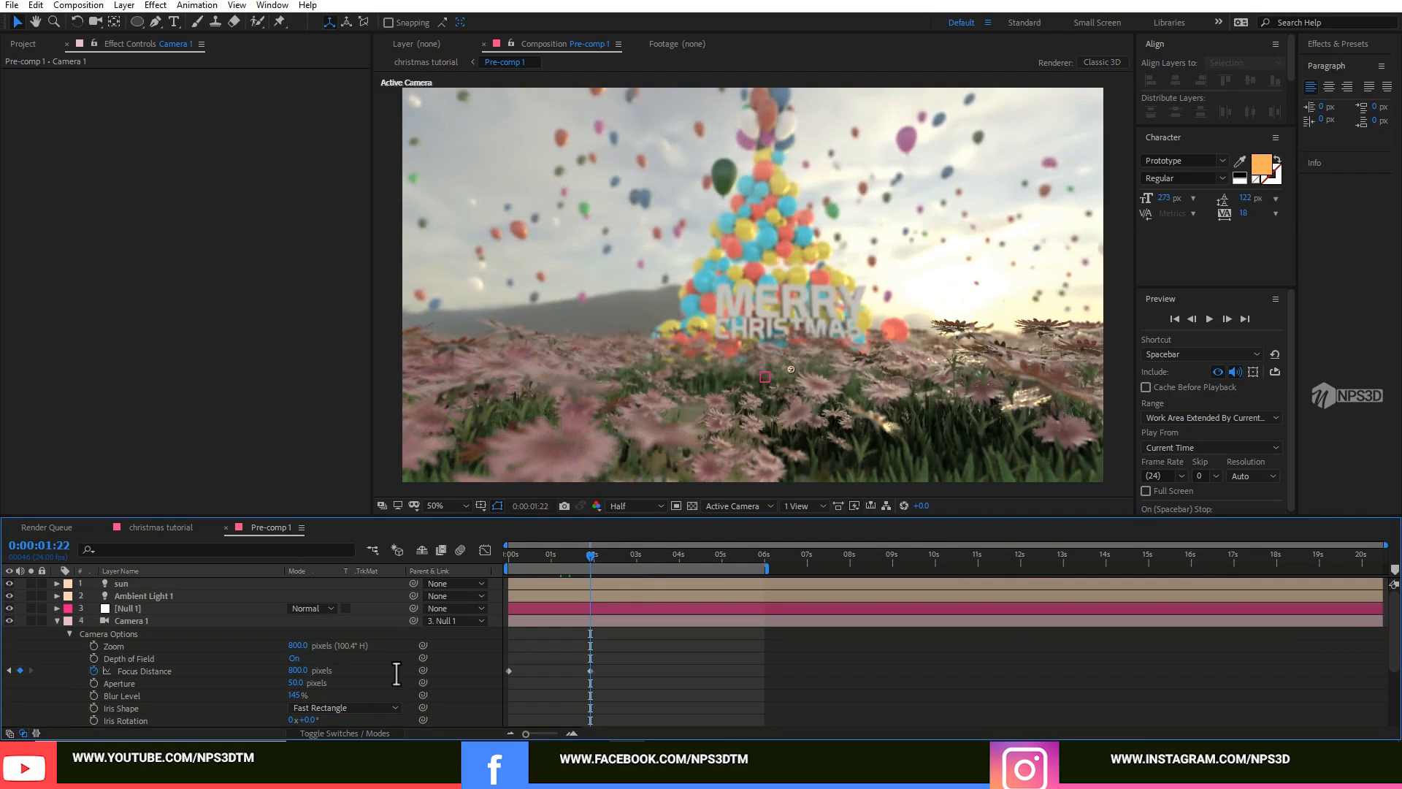
Set the focus distance at 0:00:01:22 to 1600 pixels and toggle depth of field to compare the text's sharpness.
key("slash")
left_click(292, 670)
type("1500")
left_click(295, 659)
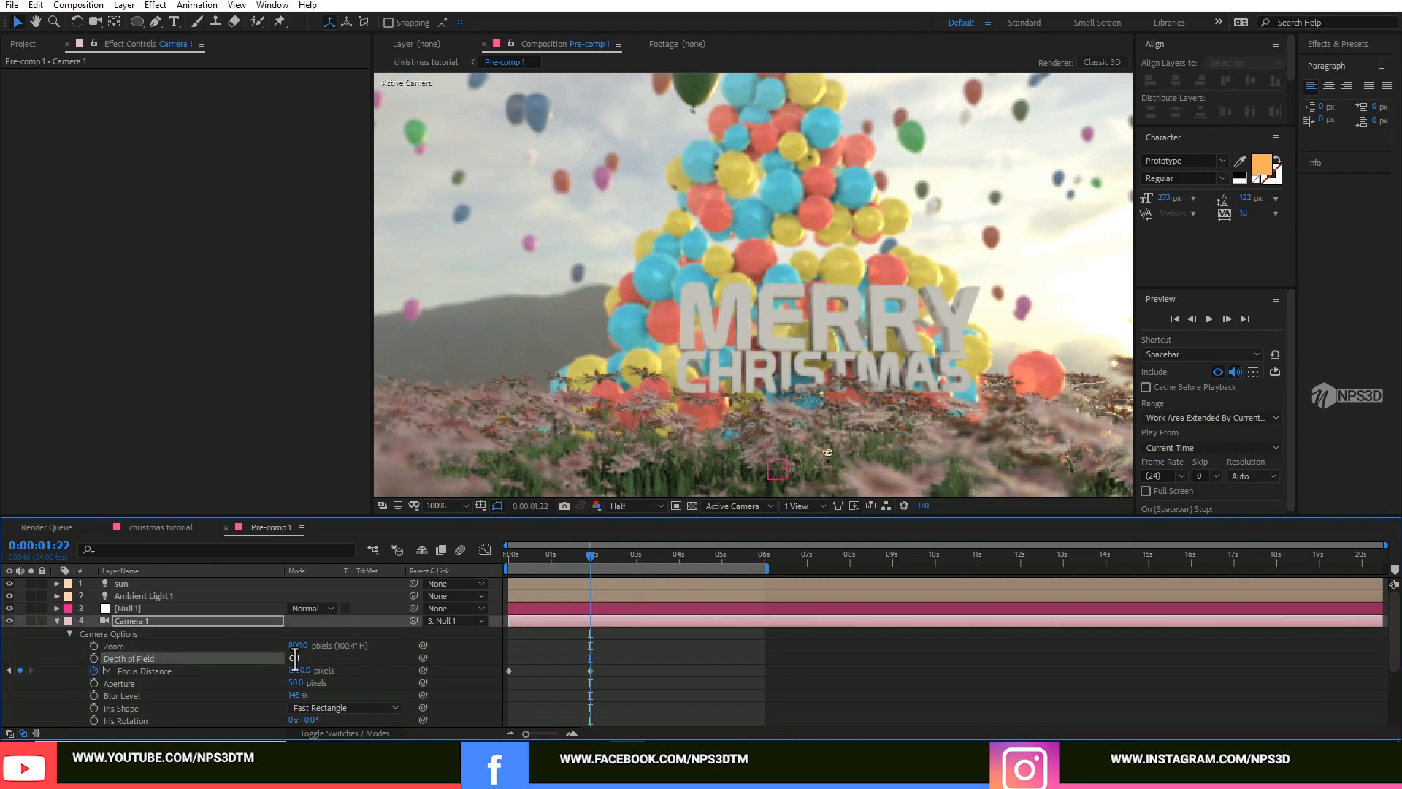
left_click(295, 659)
left_click(295, 659)
key("comma")
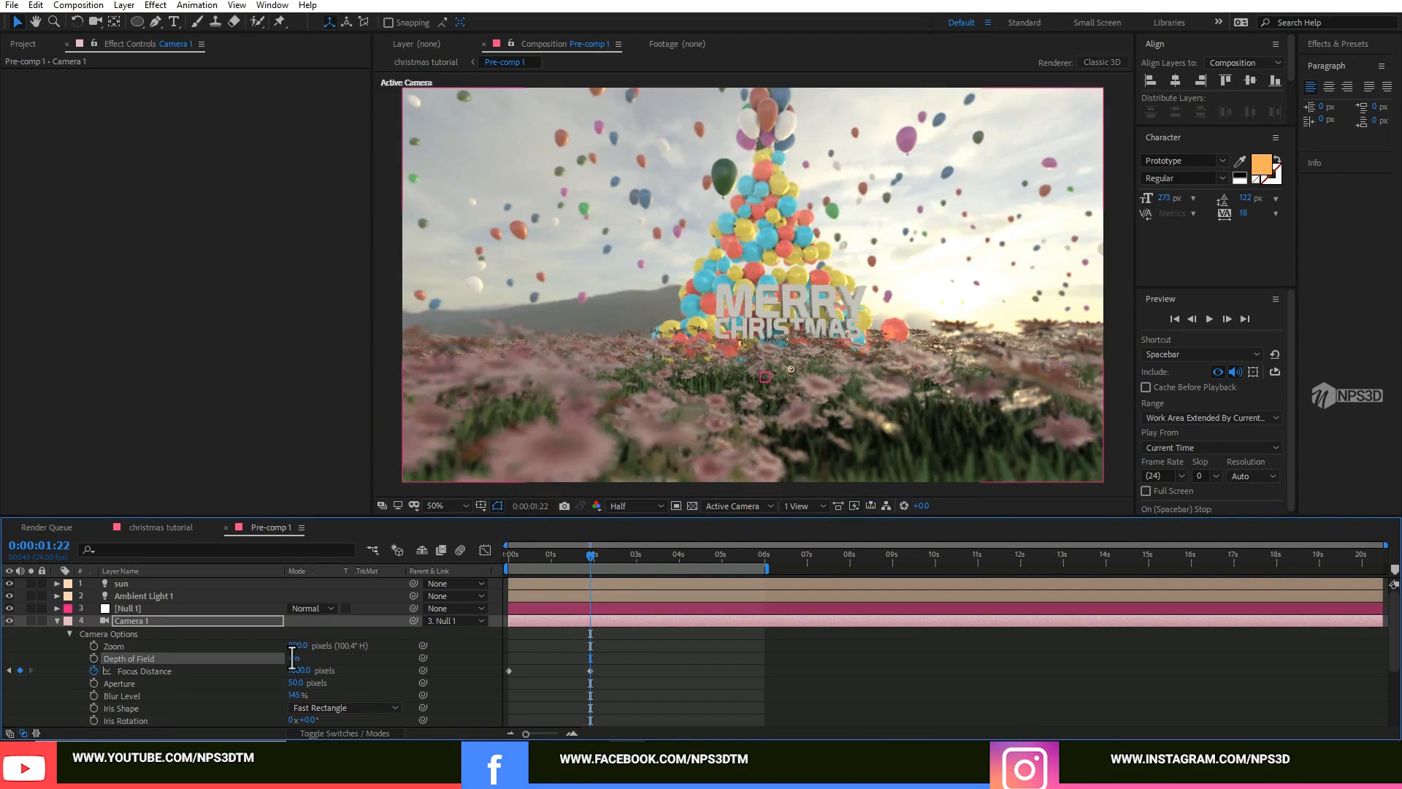
Set the camera's aperture to 35 pixels and the focus distance at 0:00:01:22 to 1455 pixels.
left_click(296, 683)
left_click(395, 675)
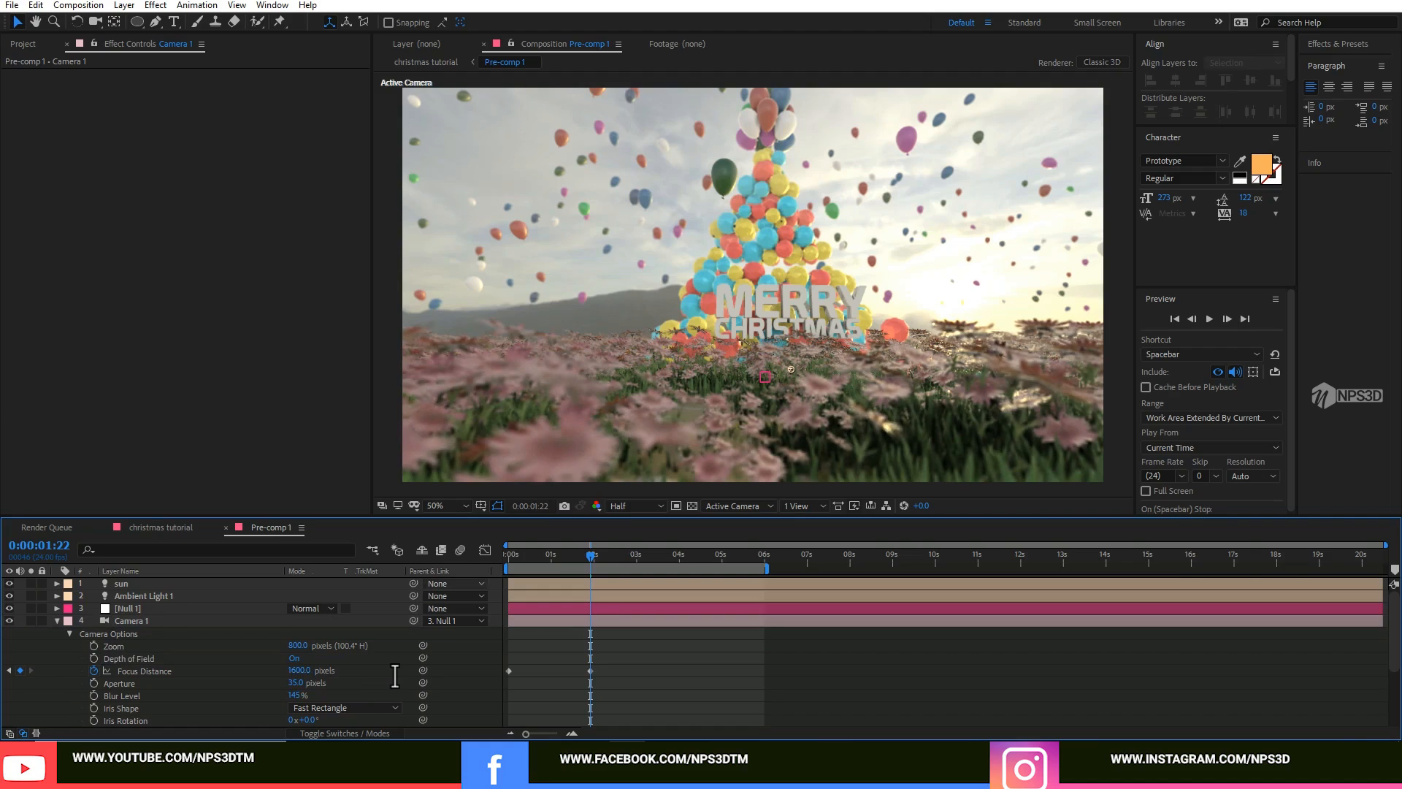
key("period")
left_click(295, 659)
left_click(295, 659)
left_click(300, 671)
type("1100")
key("Return")
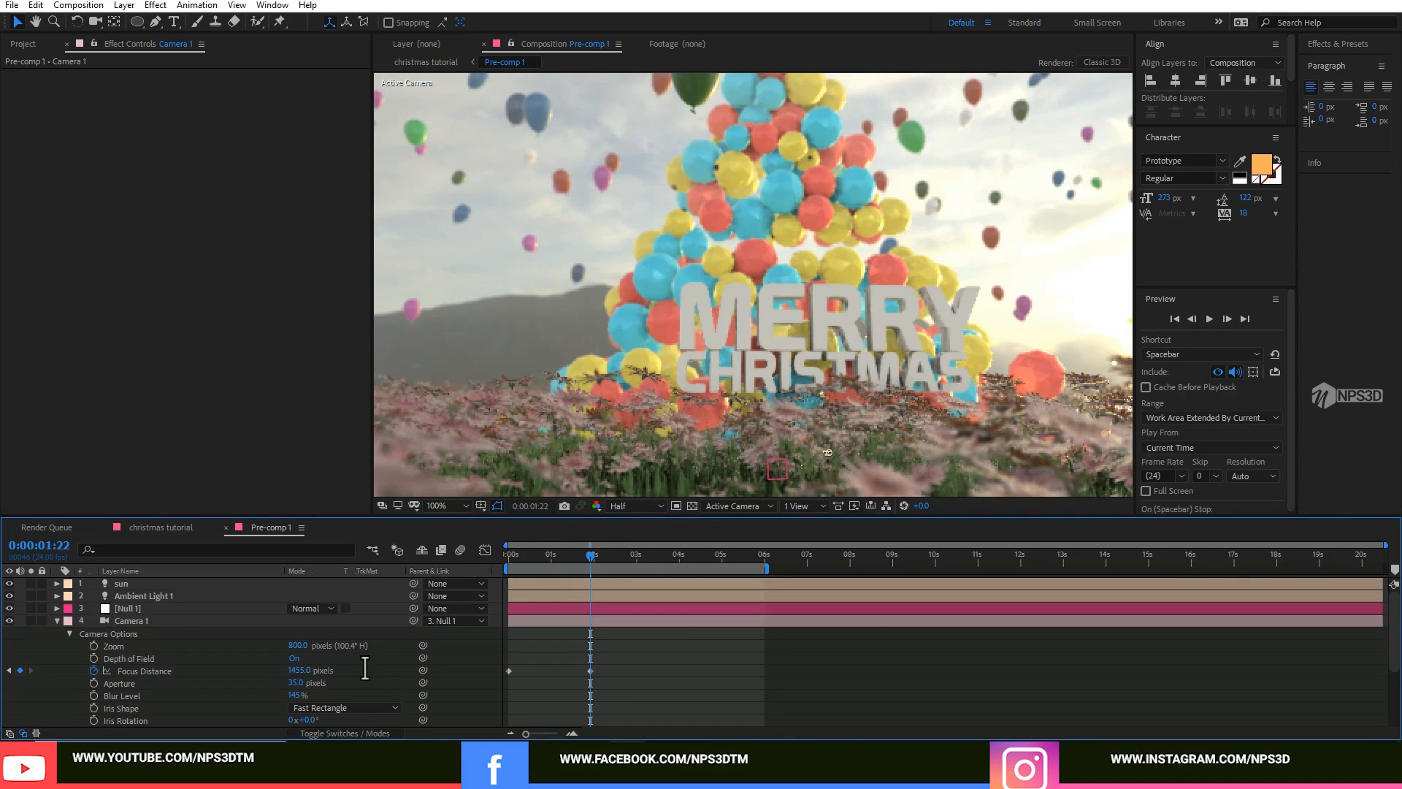
Set the focus distance at 0:00:01:22 to 1700 pixels and check the focus near the end of the animation.
left_click(295, 670)
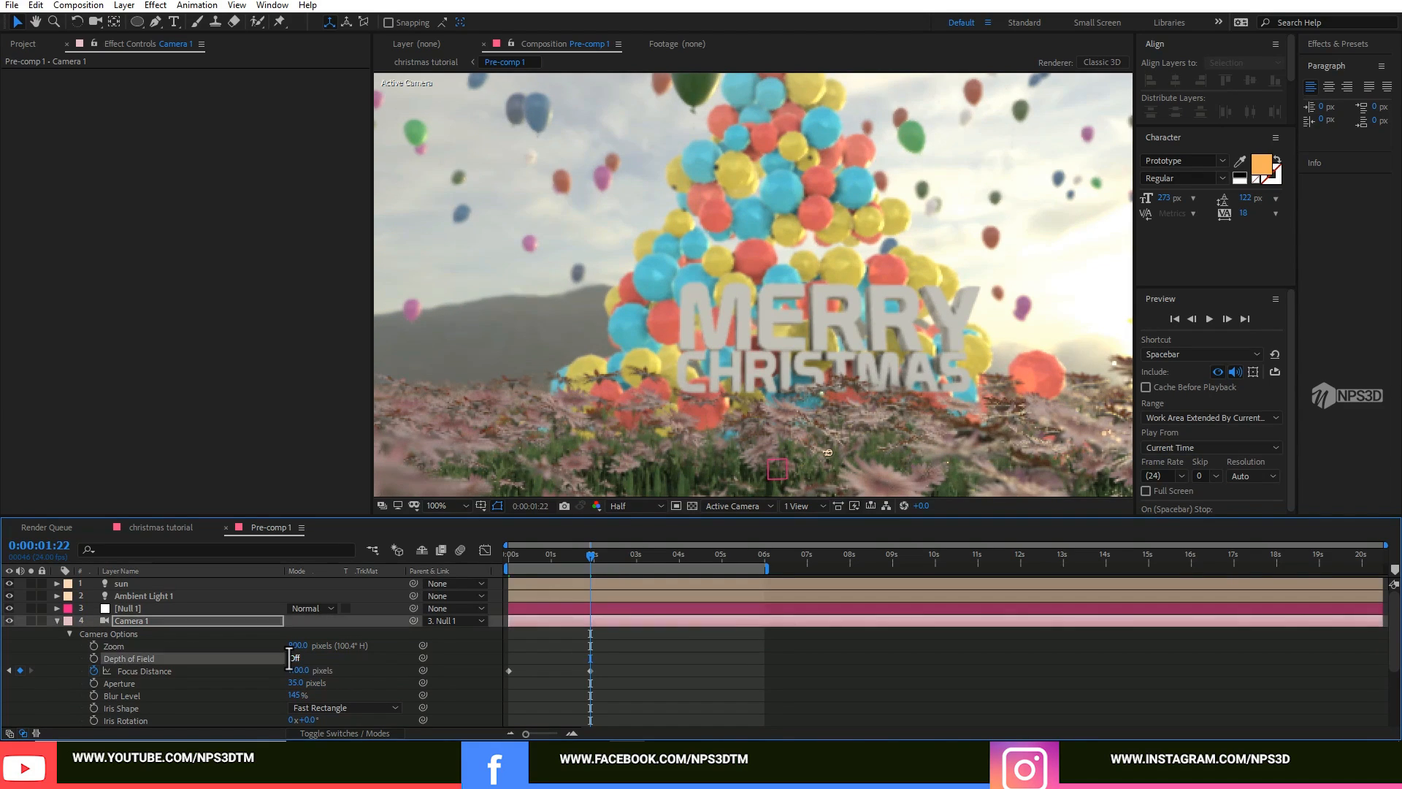
type("70.0")
key("Return")
key("comma")
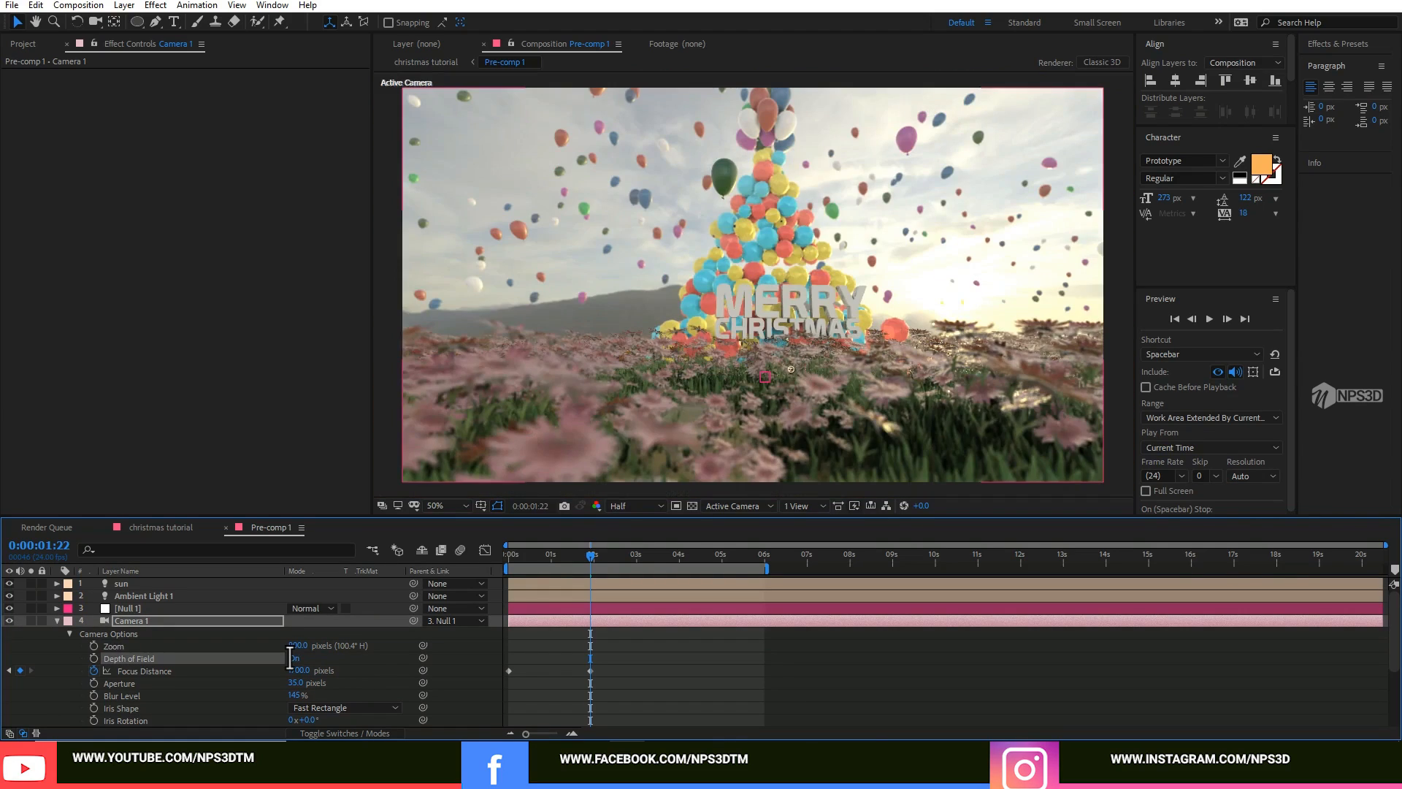
left_click_drag(746, 555, 759, 555)
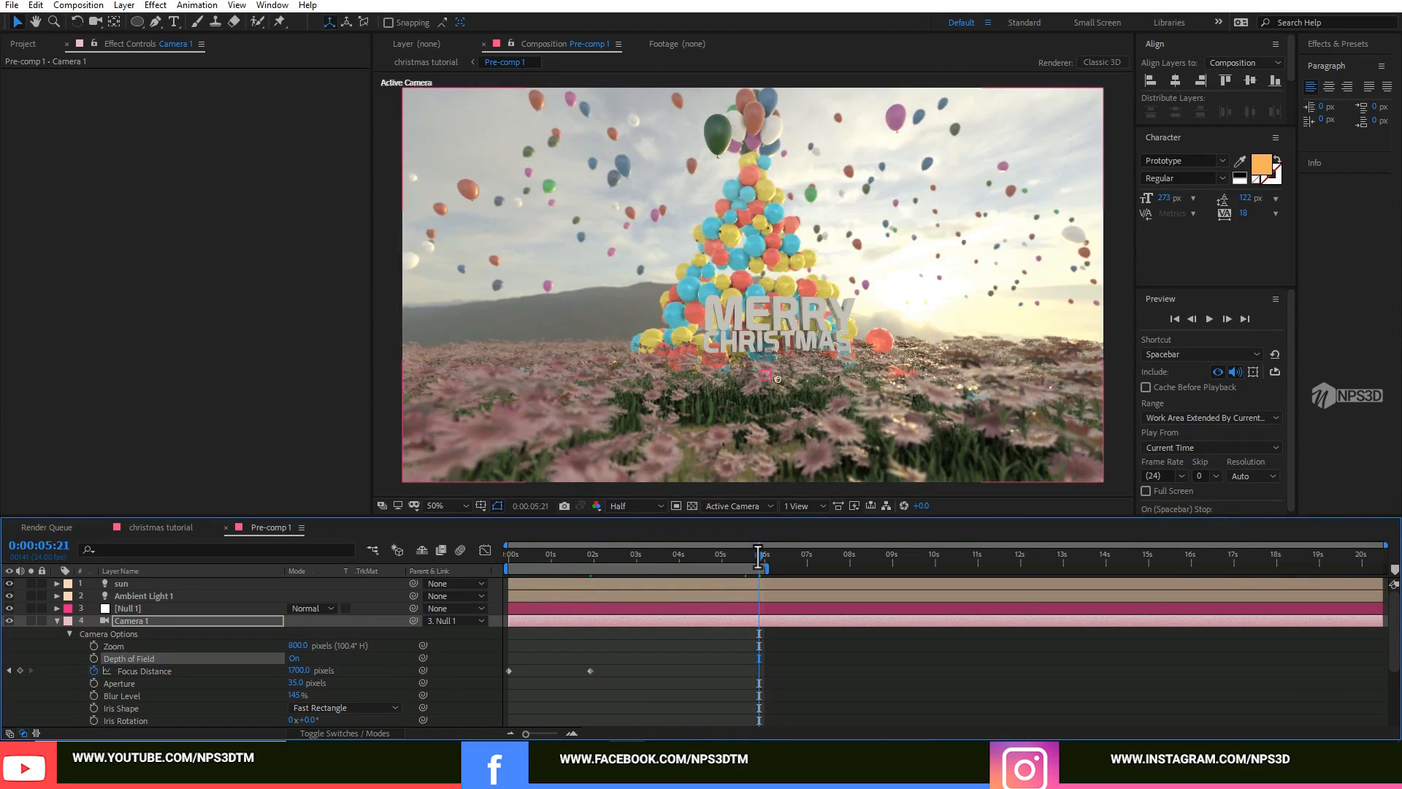
left_click(57, 621)
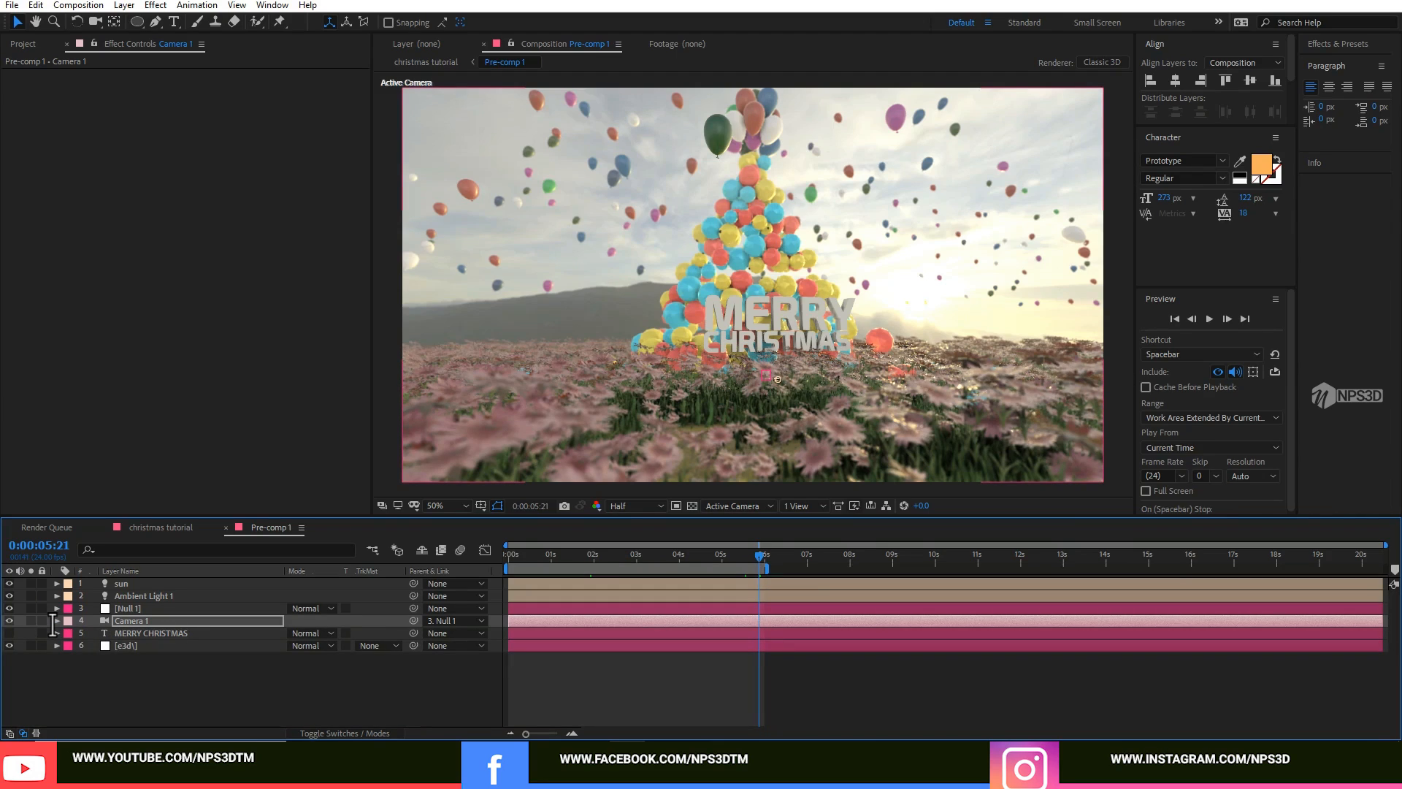
Try another random seed for Group 2's particles in the e3d layer's Element effect, restore 5000 and save the project.
left_click(161, 646)
left_click(19, 322)
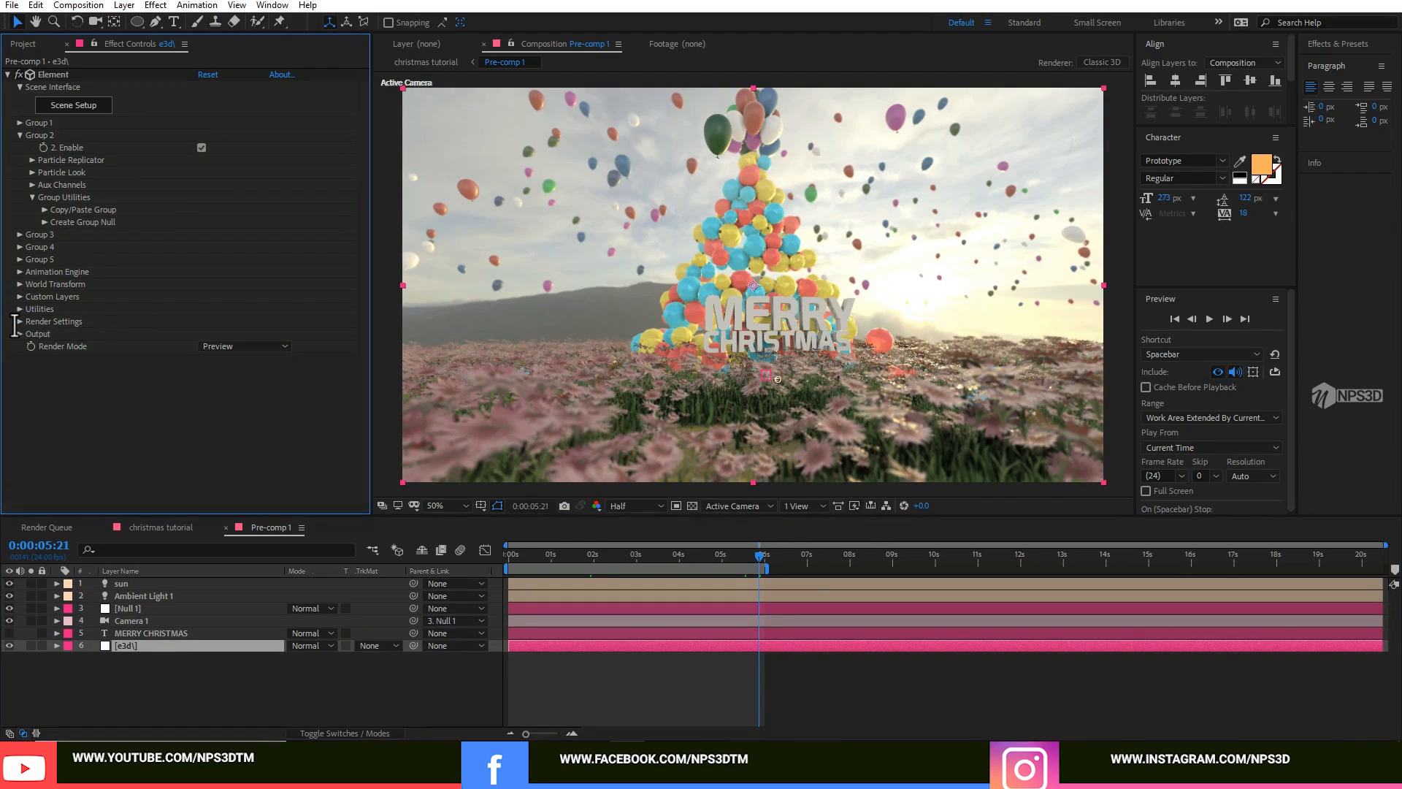
left_click(32, 172)
left_click_drag(208, 296, 201, 298)
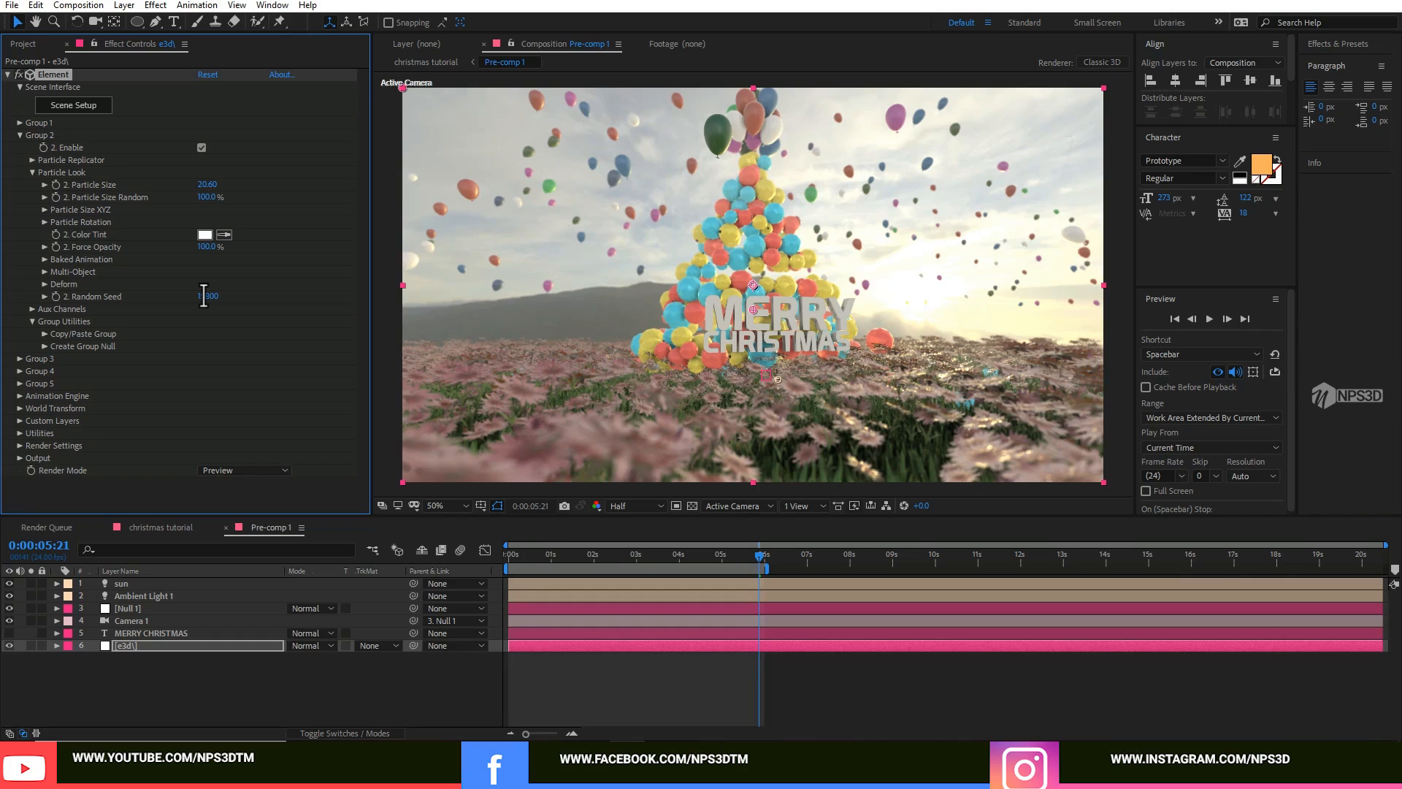
key("ctrl+z")
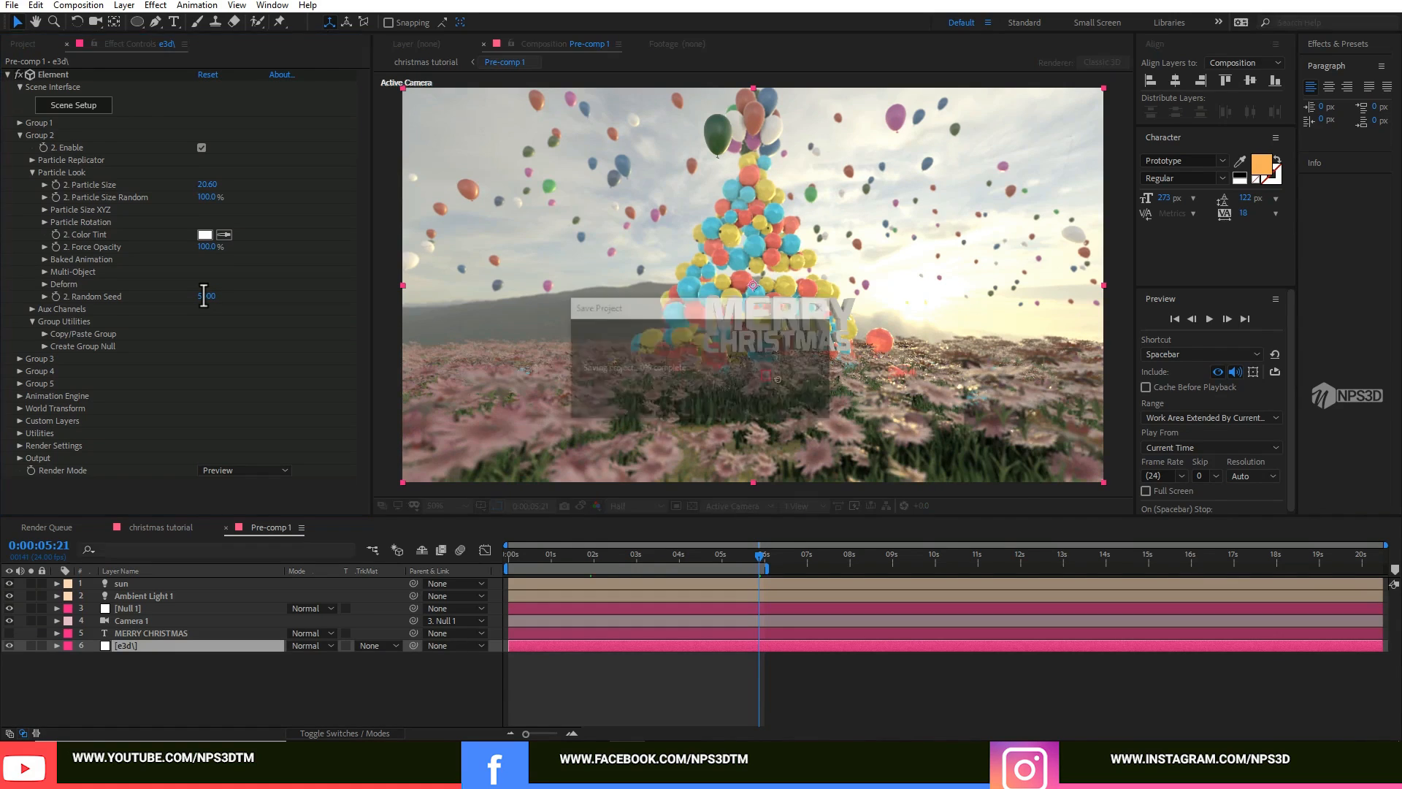
Look through Element's Render Settings and Physical Environment values at the first frame.
left_click(507, 556)
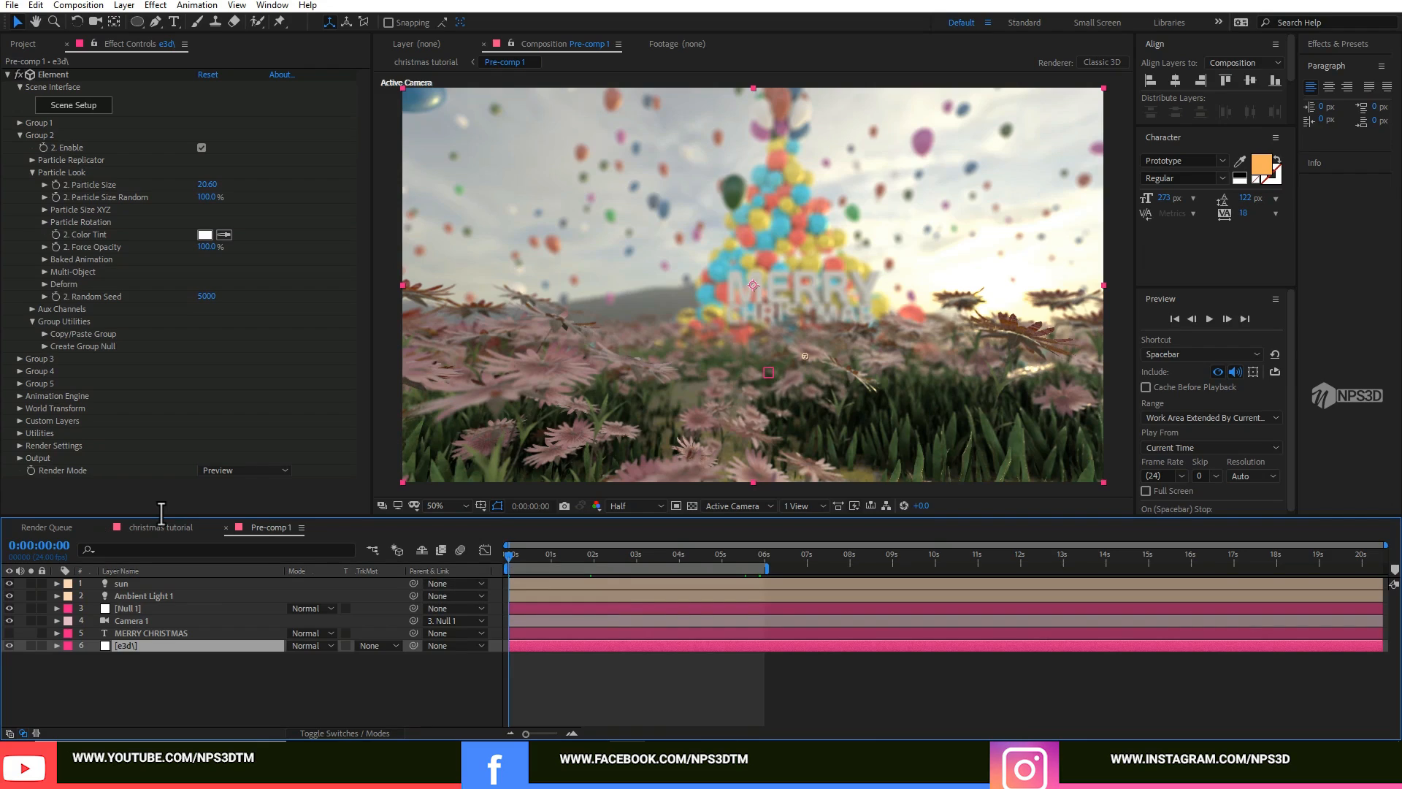
left_click(155, 700)
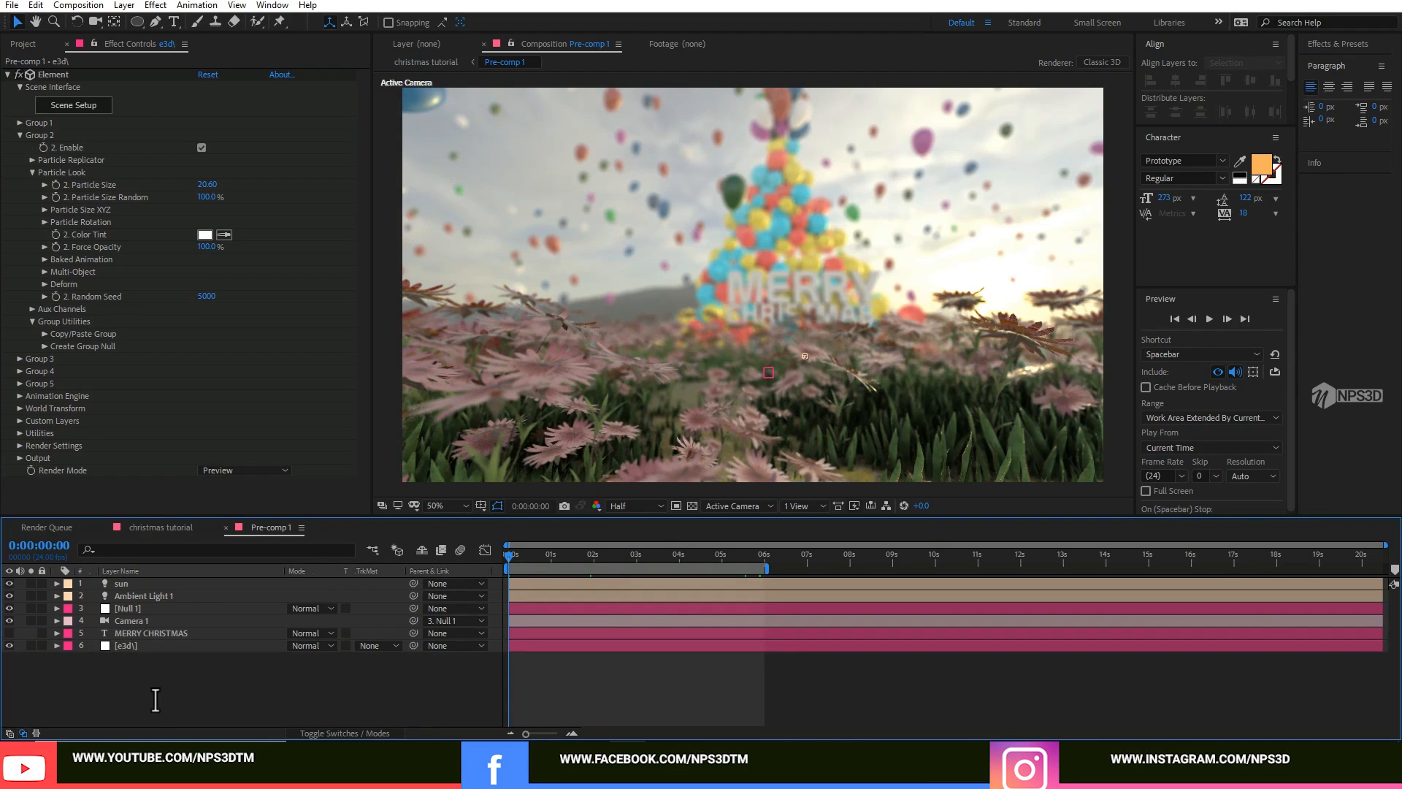
left_click(20, 445)
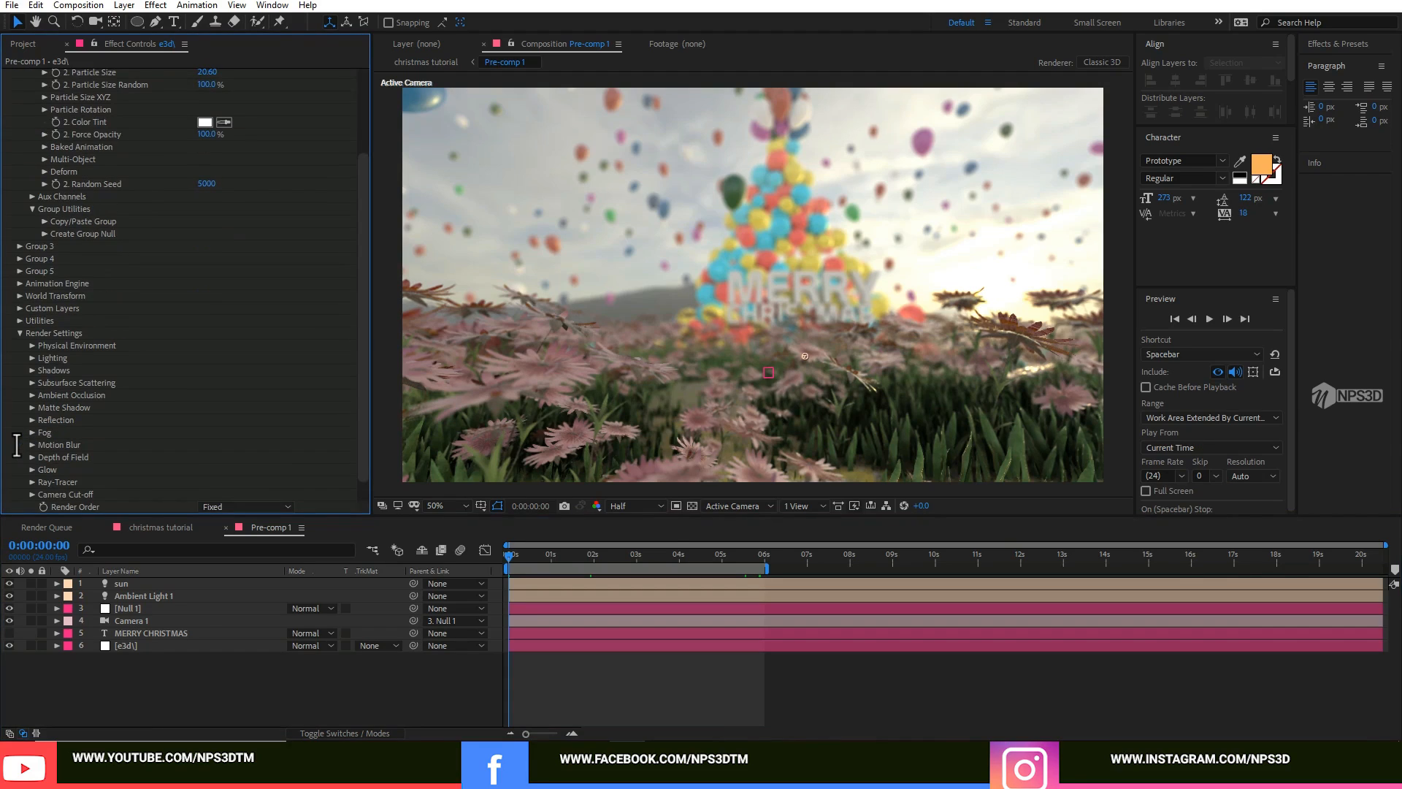
left_click(32, 345)
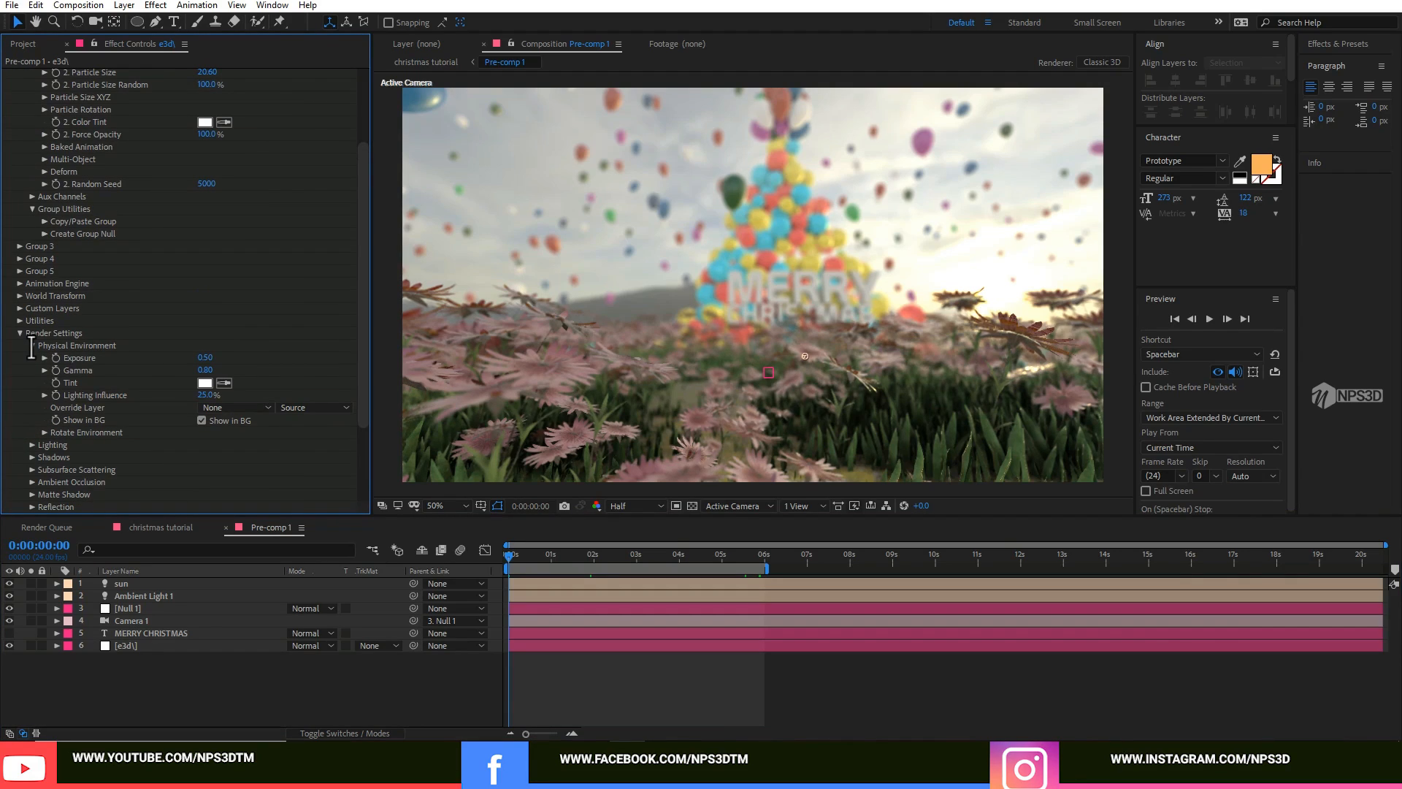
left_click(32, 346)
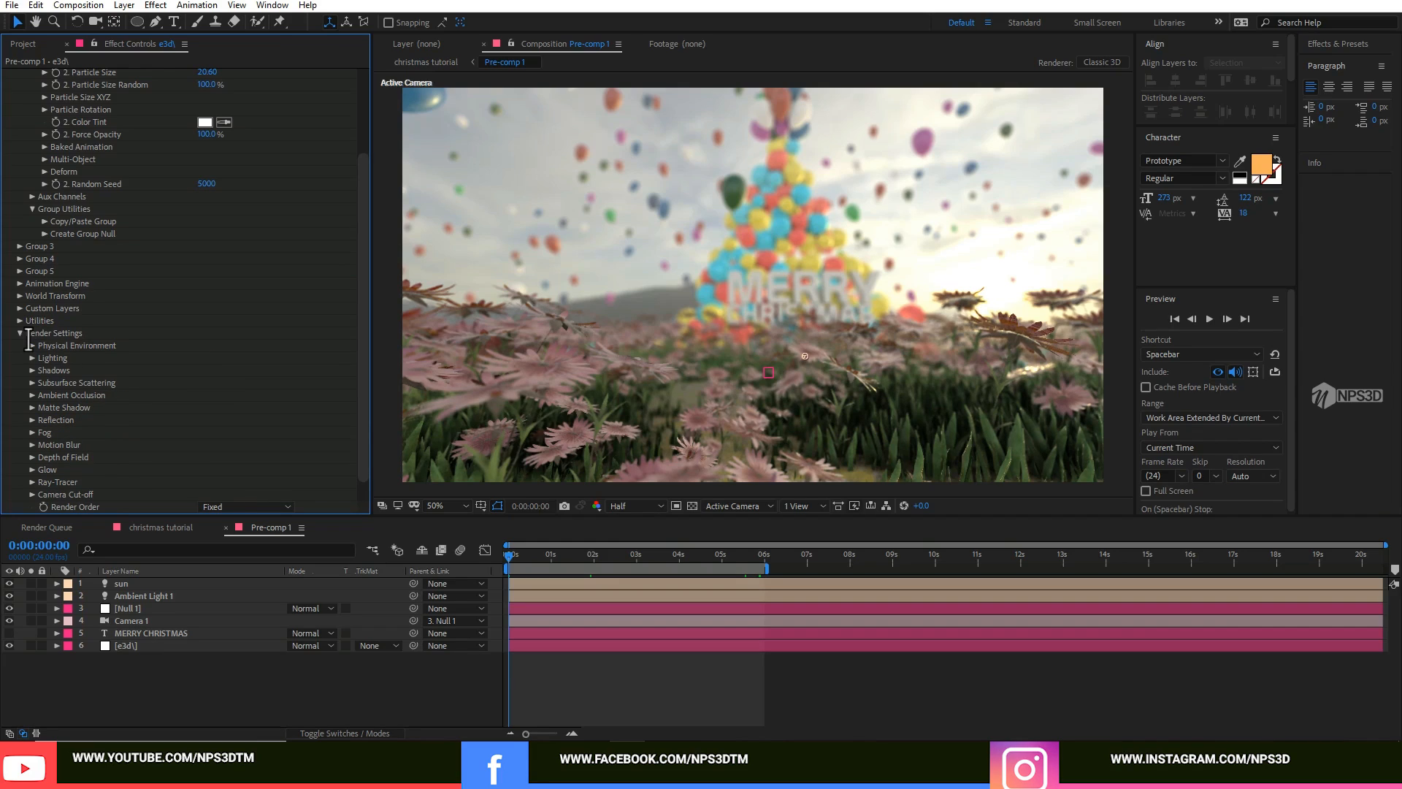
left_click(20, 333)
Enable Enhanced Multisampling and set Supersampling to 2 in Element's Output settings.
left_click(20, 458)
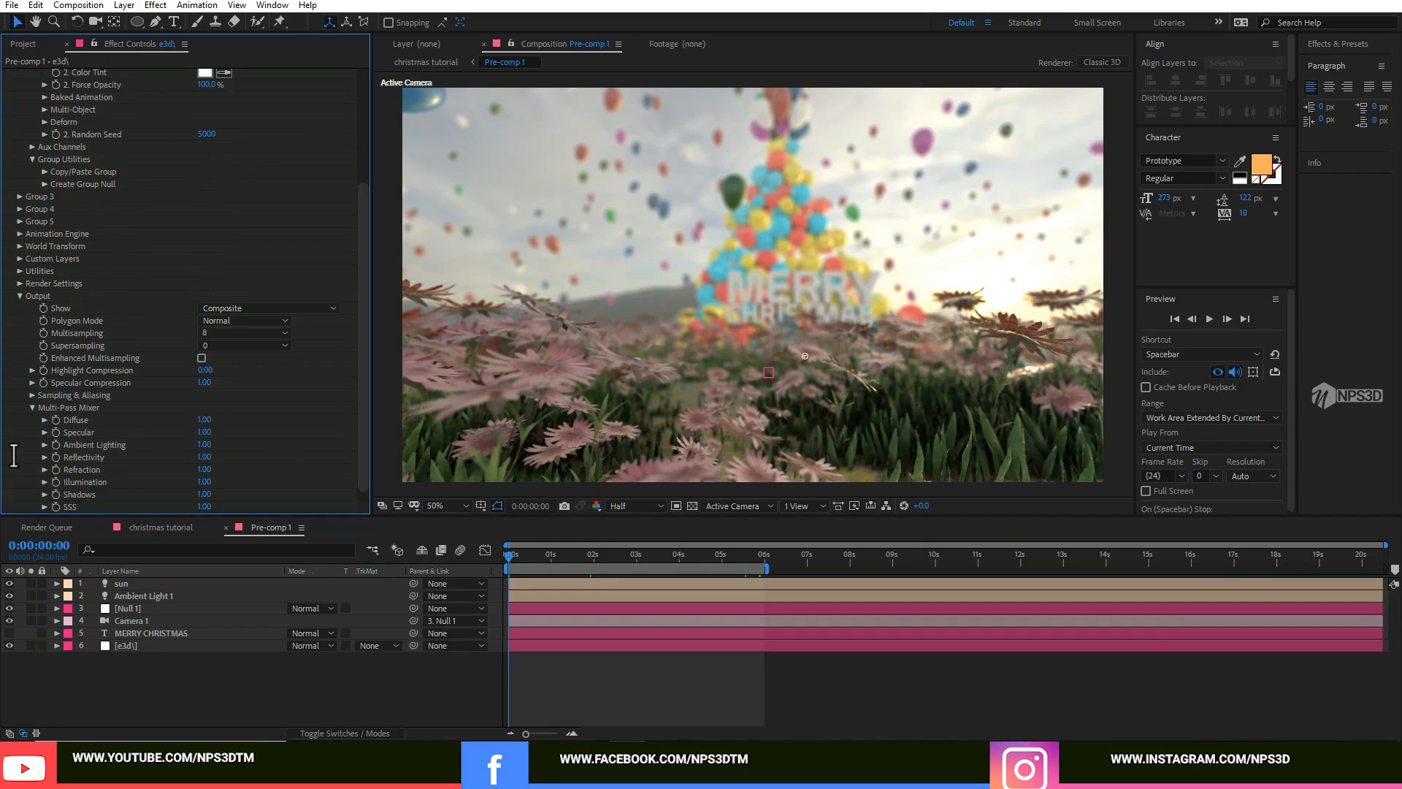
left_click(201, 358)
left_click(228, 346)
left_click(235, 371)
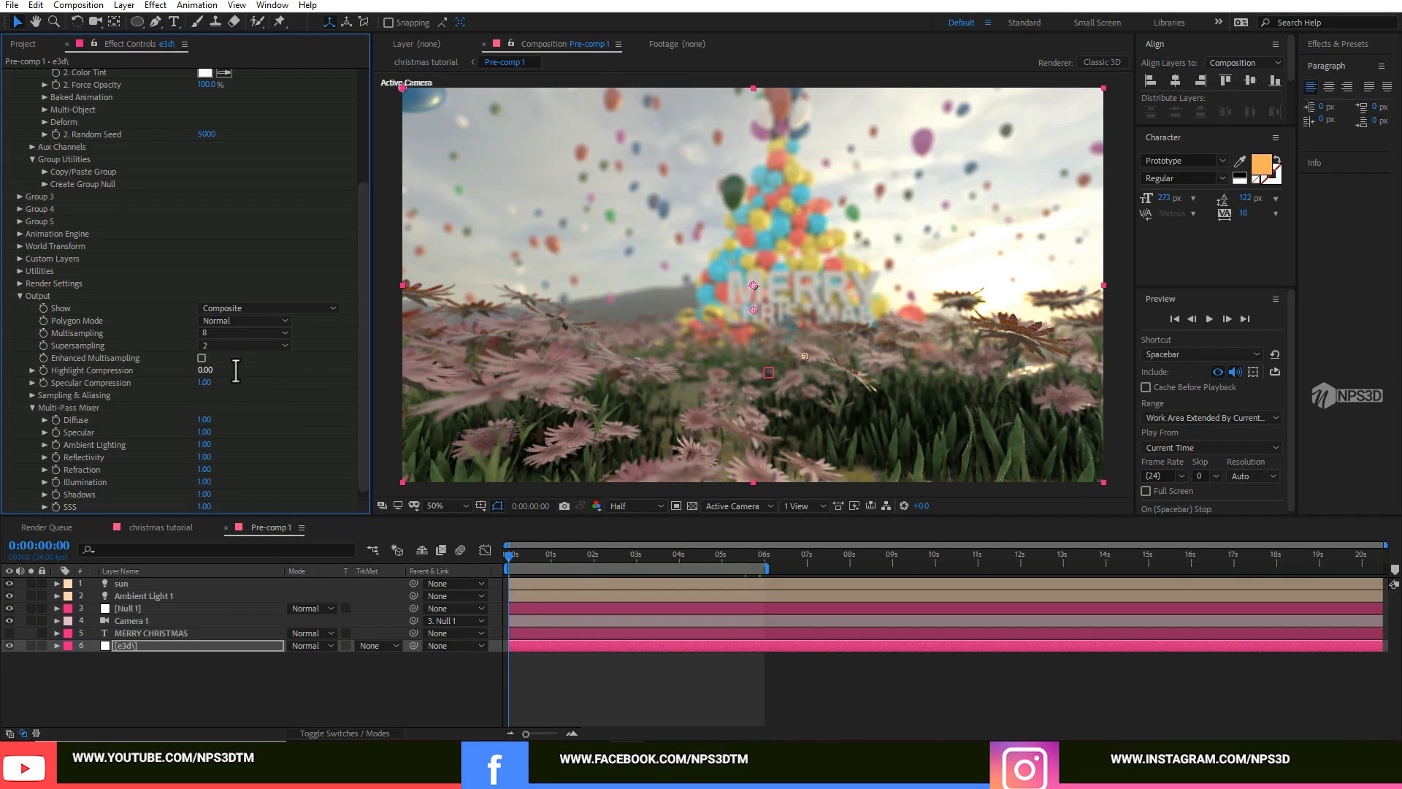
Set Element's FXAA Smoothing to 2, collapse the effect's settings and return to the christmas tutorial composition.
left_click(33, 395)
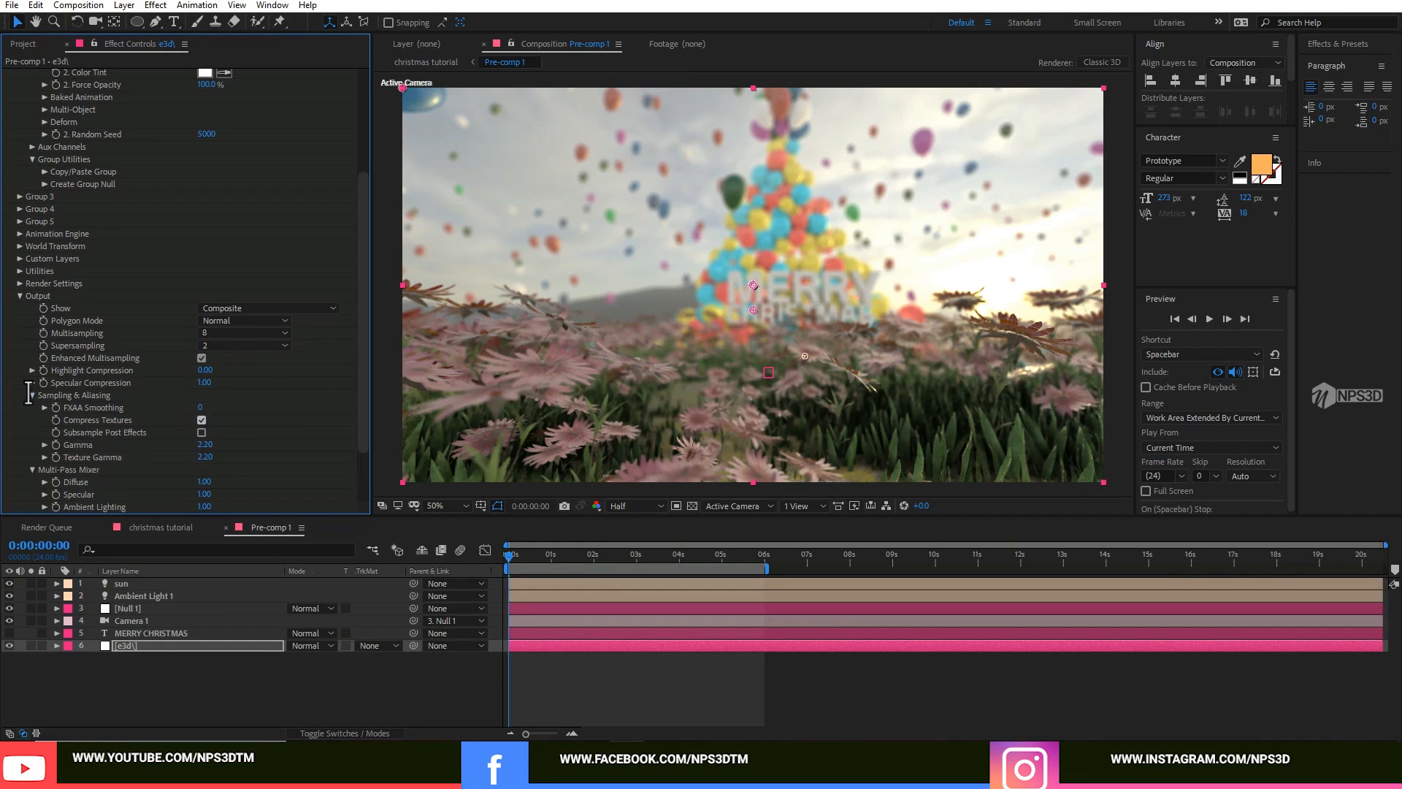
left_click(204, 407)
type("2")
key("Return")
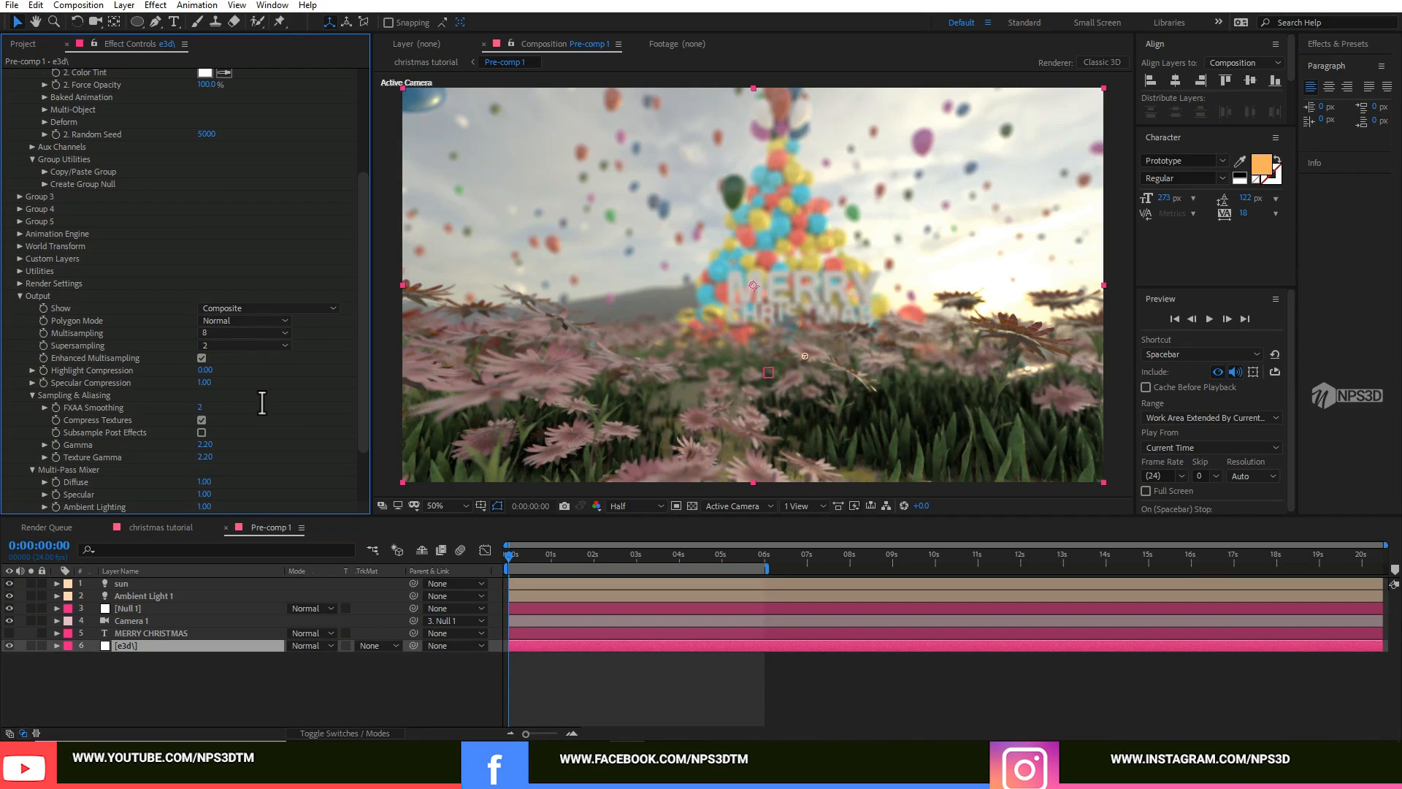
left_click(17, 296)
left_click(19, 135)
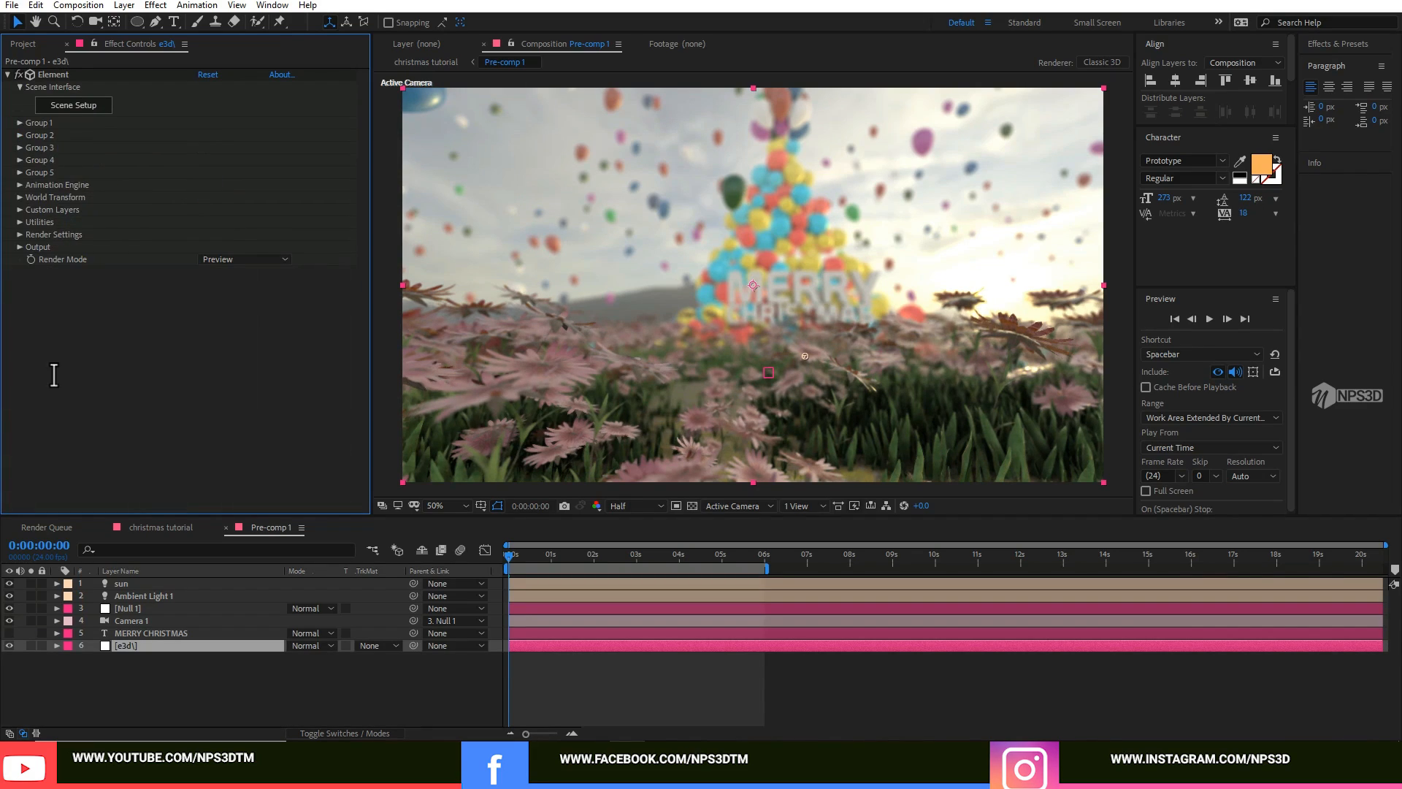
left_click(146, 525)
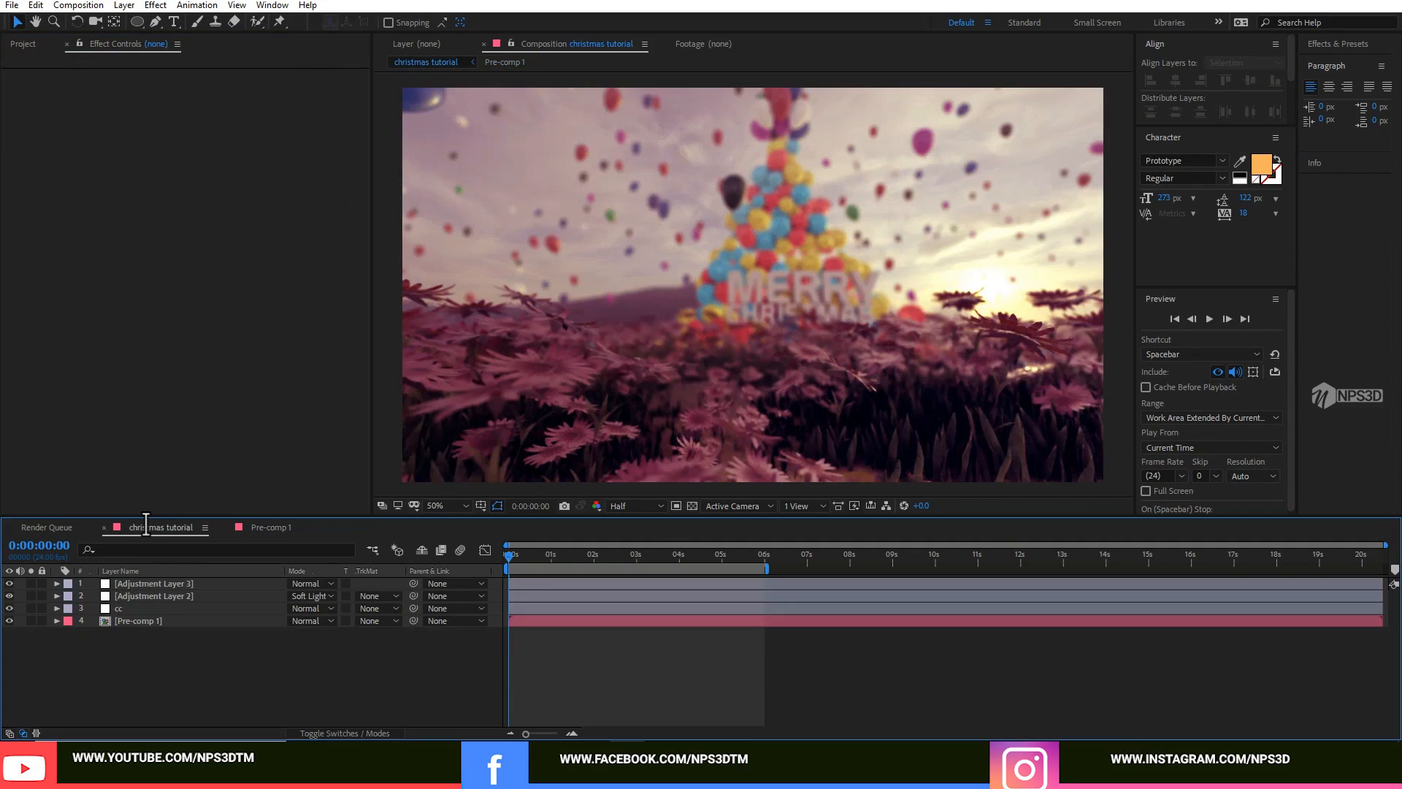
Scrub the christmas tutorial composition to about 5:09 and look at the frame in Pre-comp 1.
left_click(633, 549)
left_click_drag(633, 550, 756, 562)
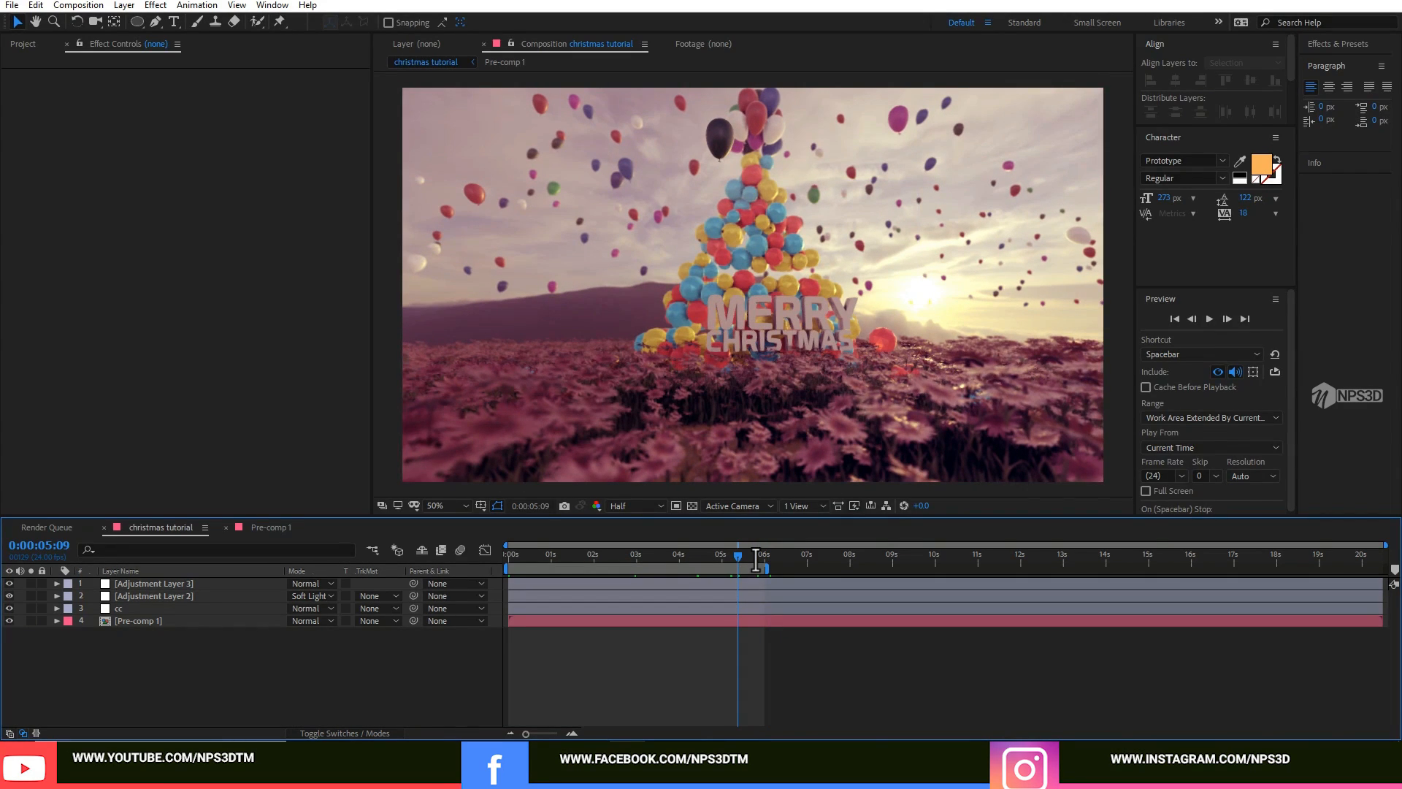
left_click(271, 526)
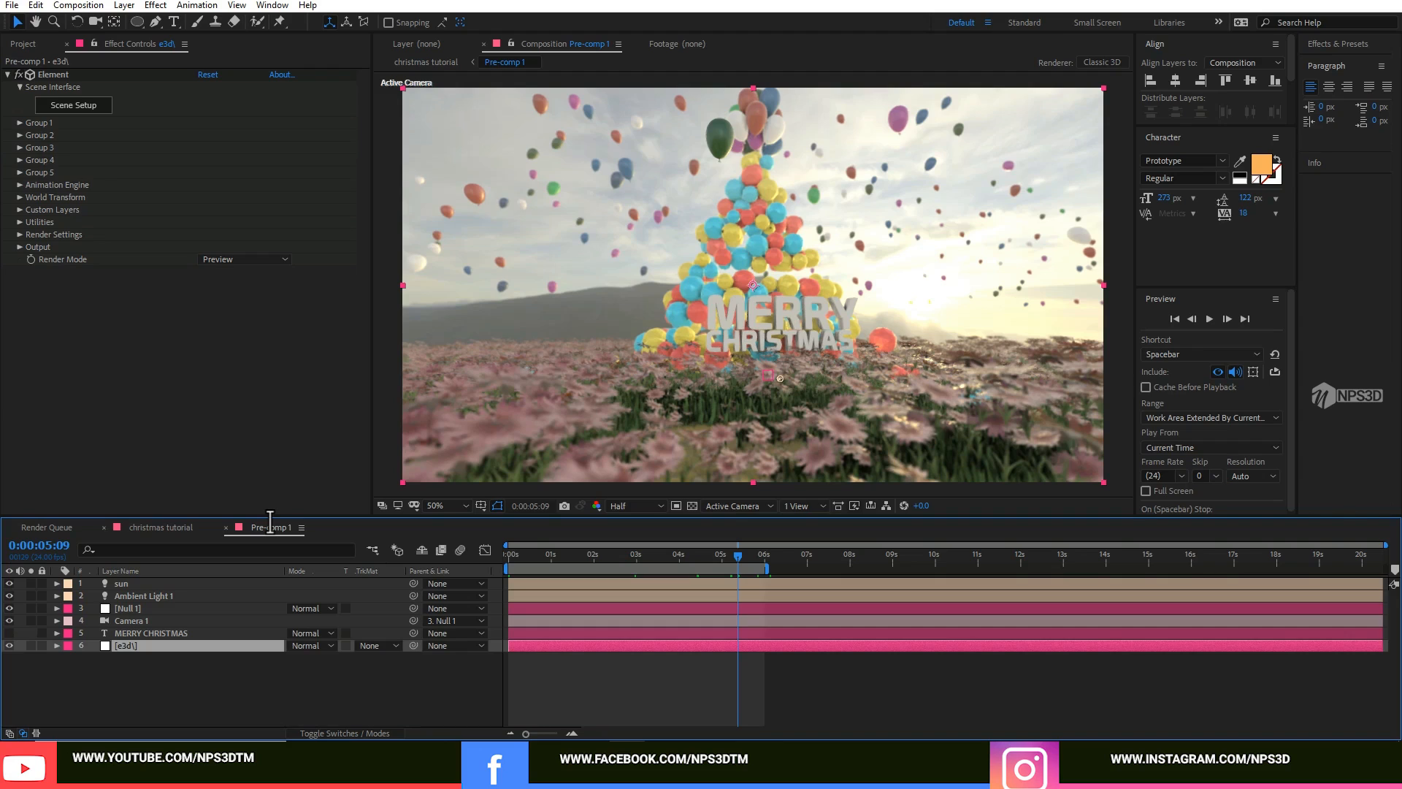
Add a white solid 789 px high on top of the christmas tutorial composition and set its blending mode to Stencil Alpha.
left_click(186, 527)
right_click(192, 667)
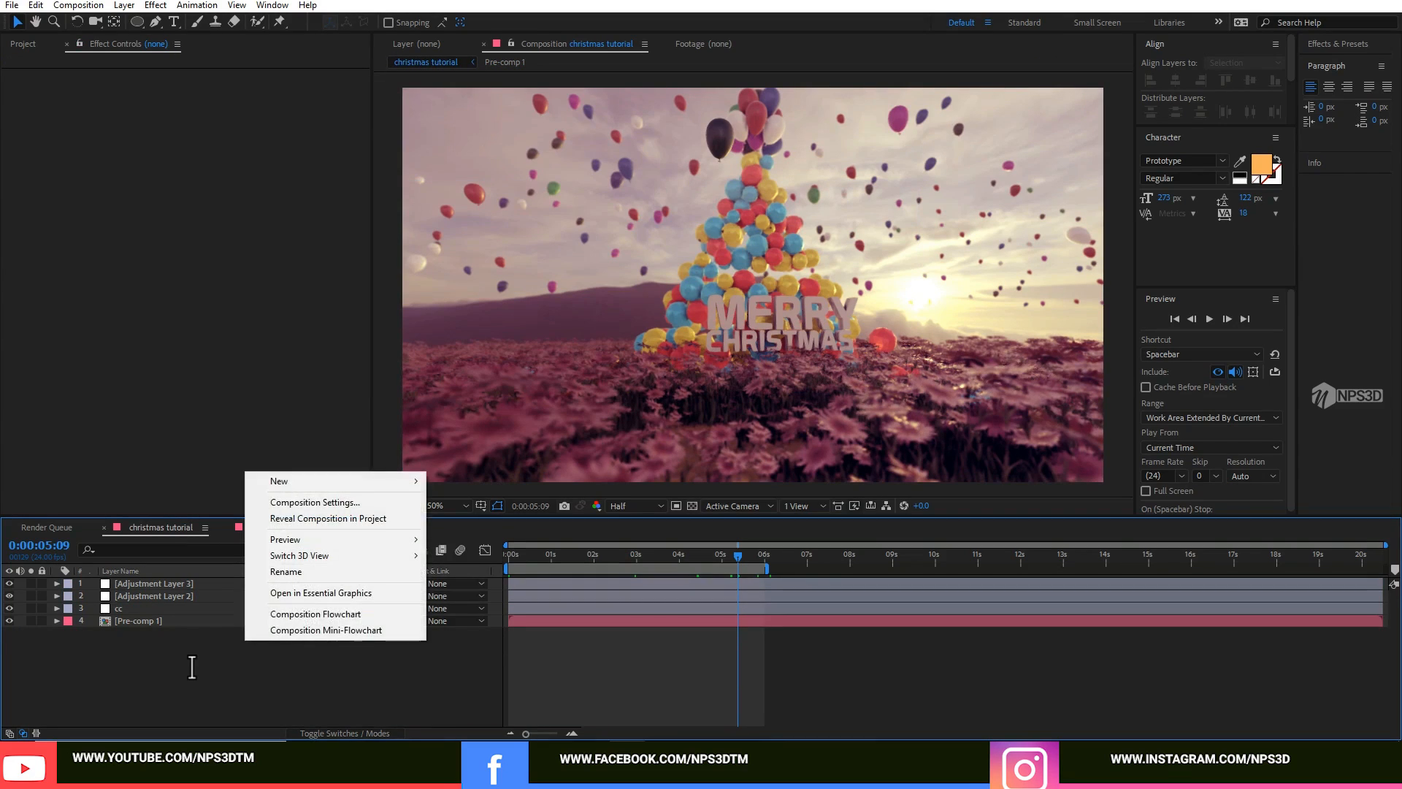
mouse_move(322, 480)
left_click(476, 518)
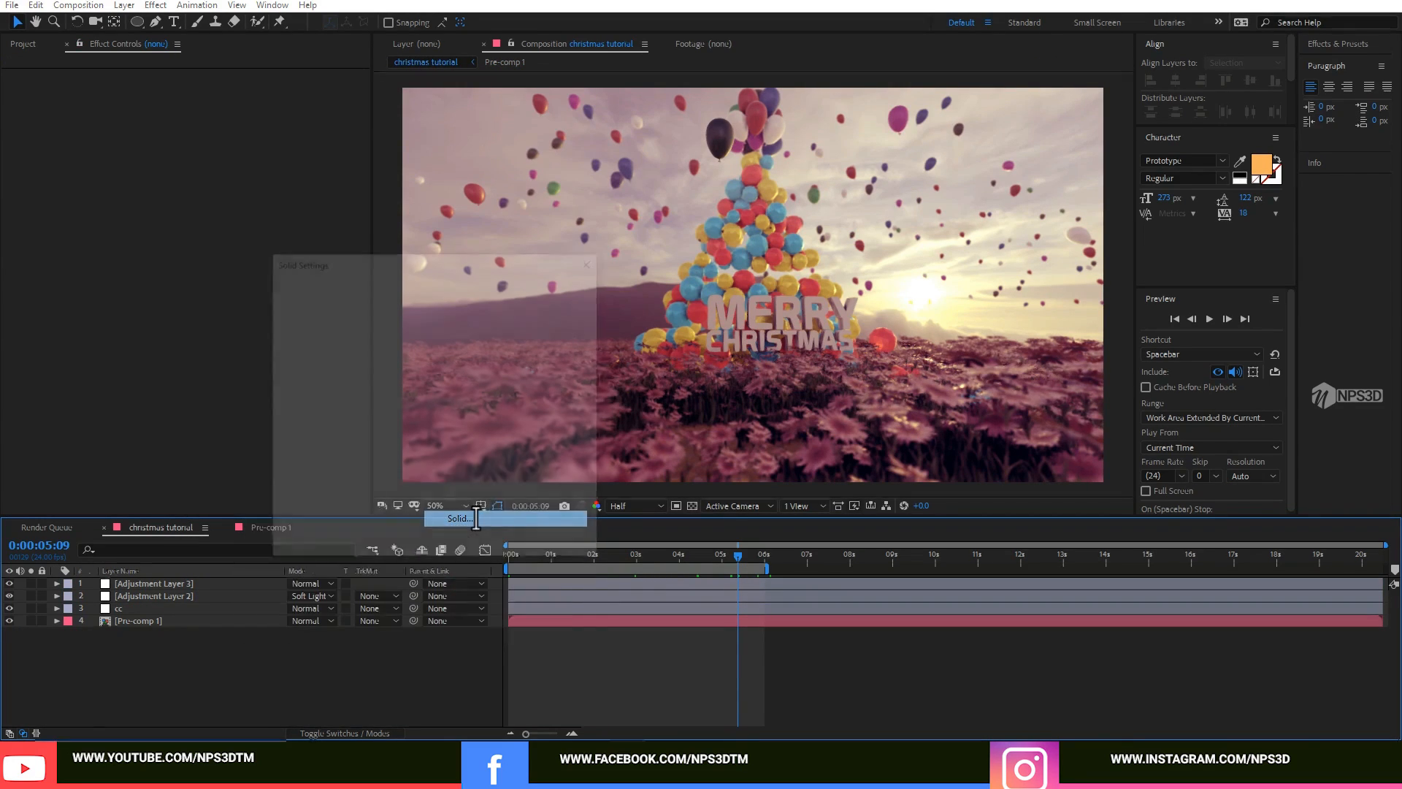
left_click(365, 346)
type("789")
left_click(487, 545)
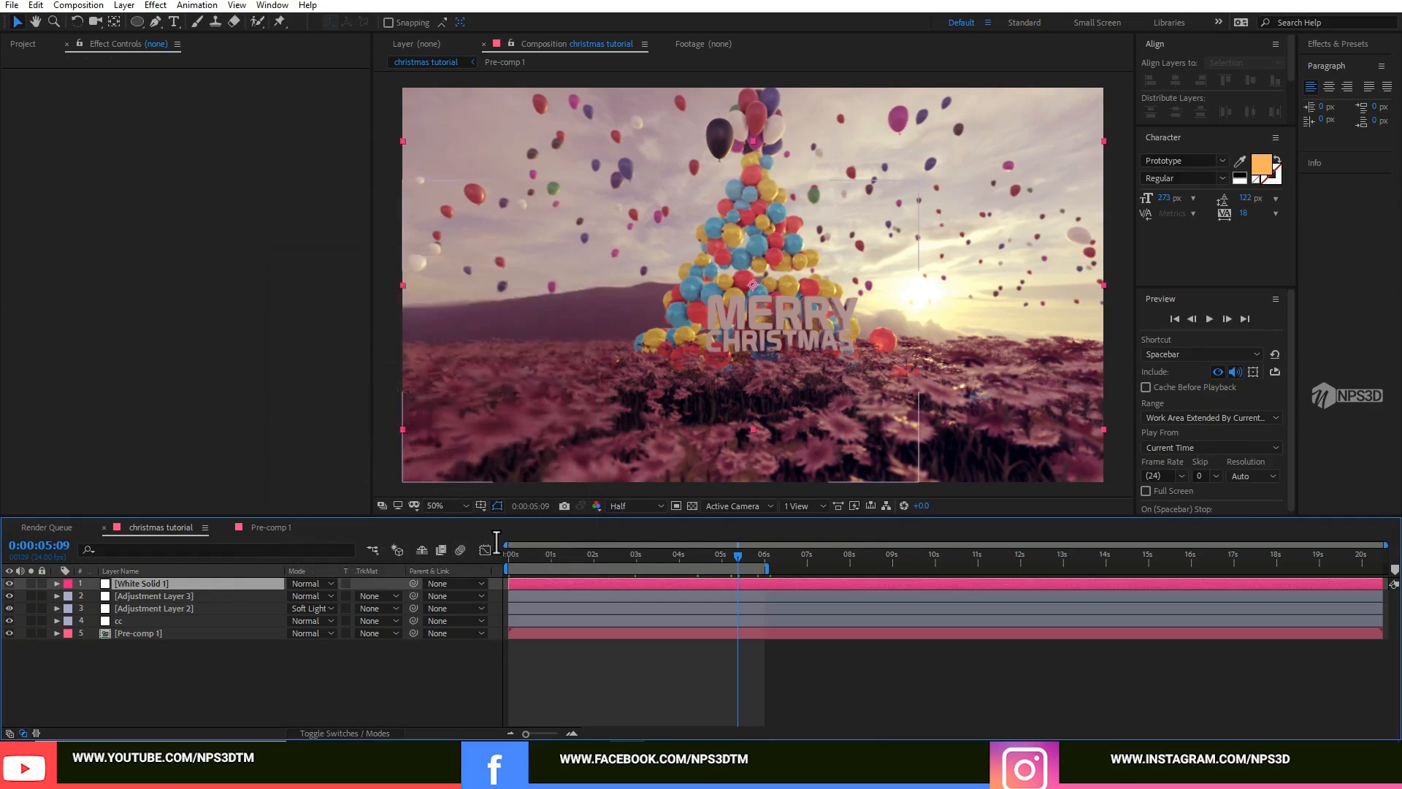
left_click(306, 583)
left_click(368, 644)
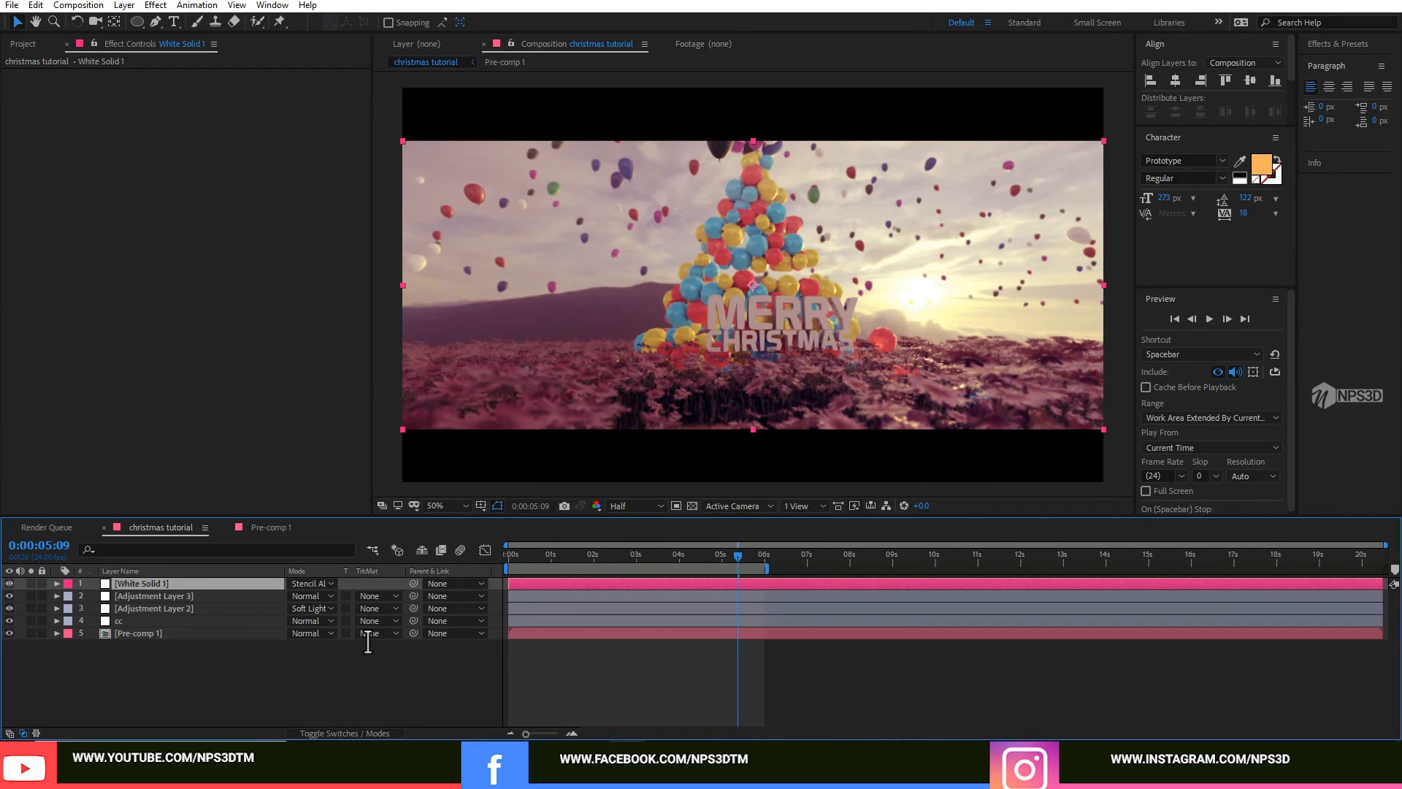
Check the letterboxed christmas tutorial frame at several times between the start and 5:03.
left_click(687, 559)
left_click(639, 559)
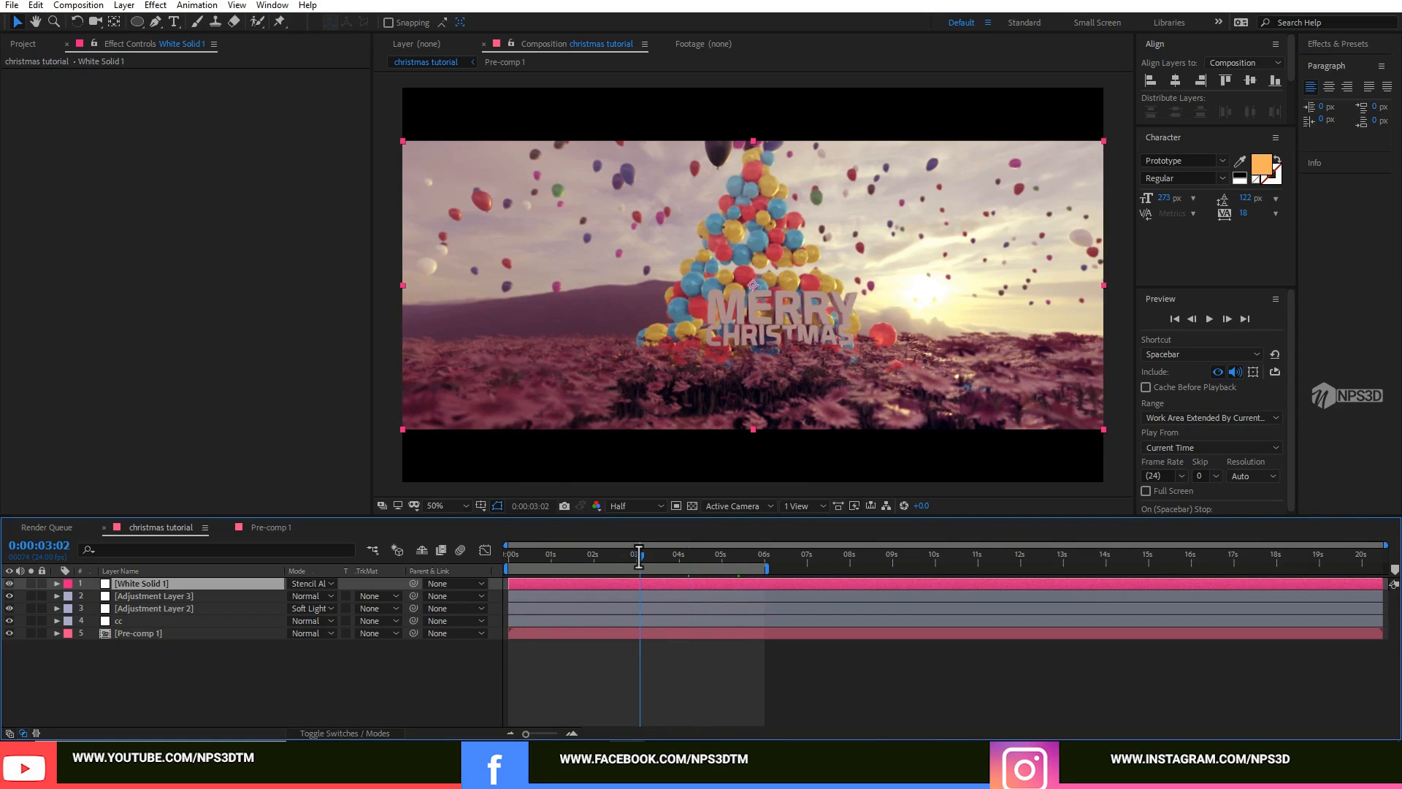
left_click(569, 559)
left_click_drag(569, 558, 512, 559)
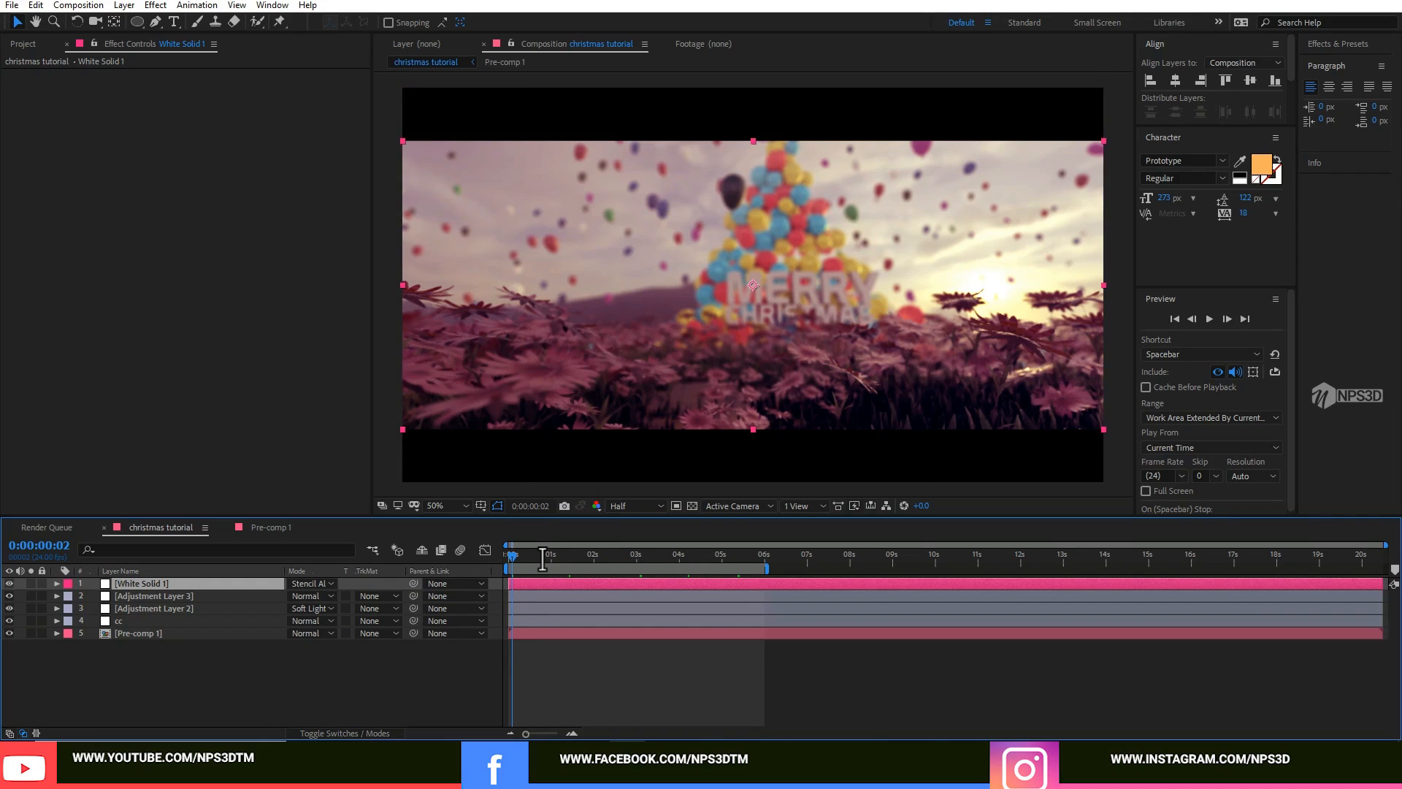
left_click(268, 527)
left_click(175, 527)
left_click(700, 555)
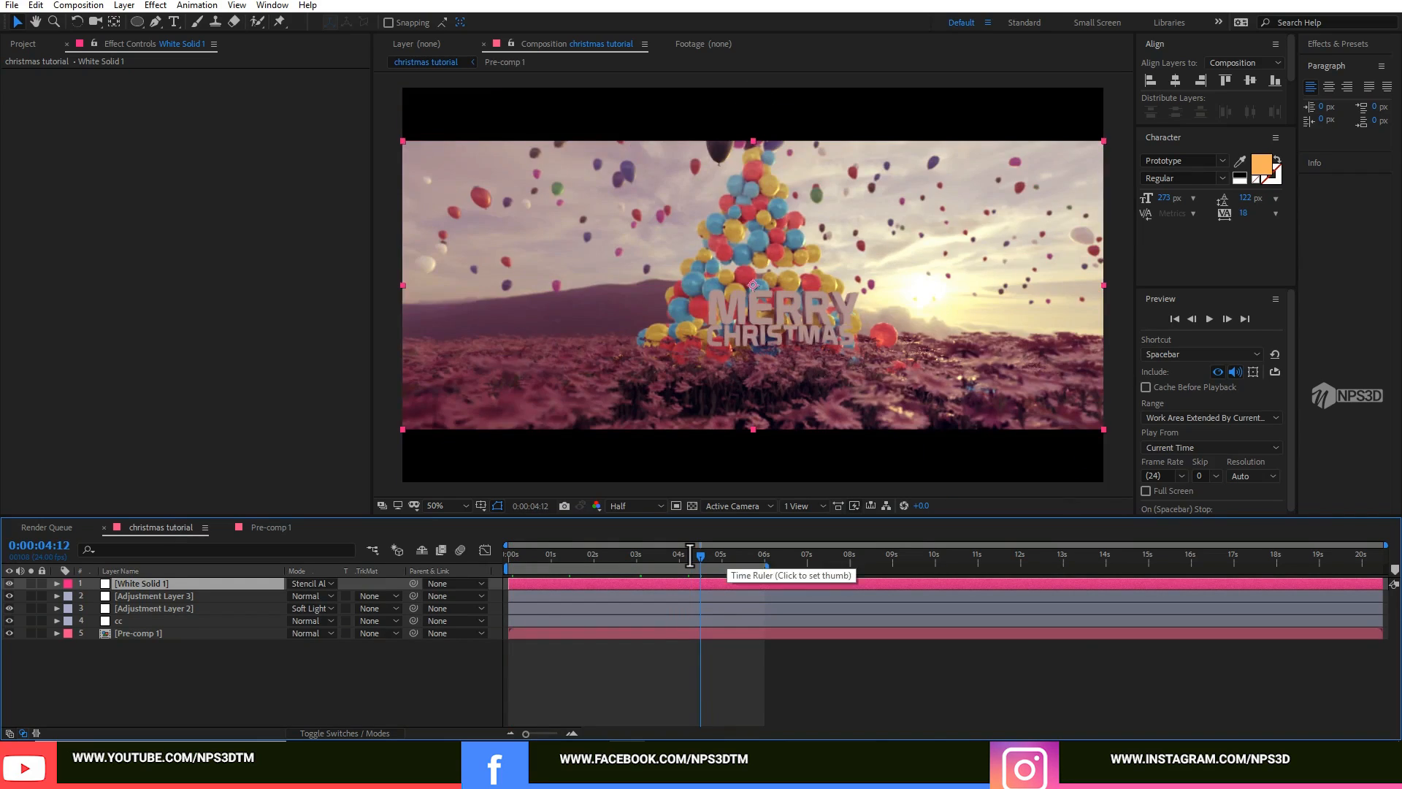
left_click(727, 555)
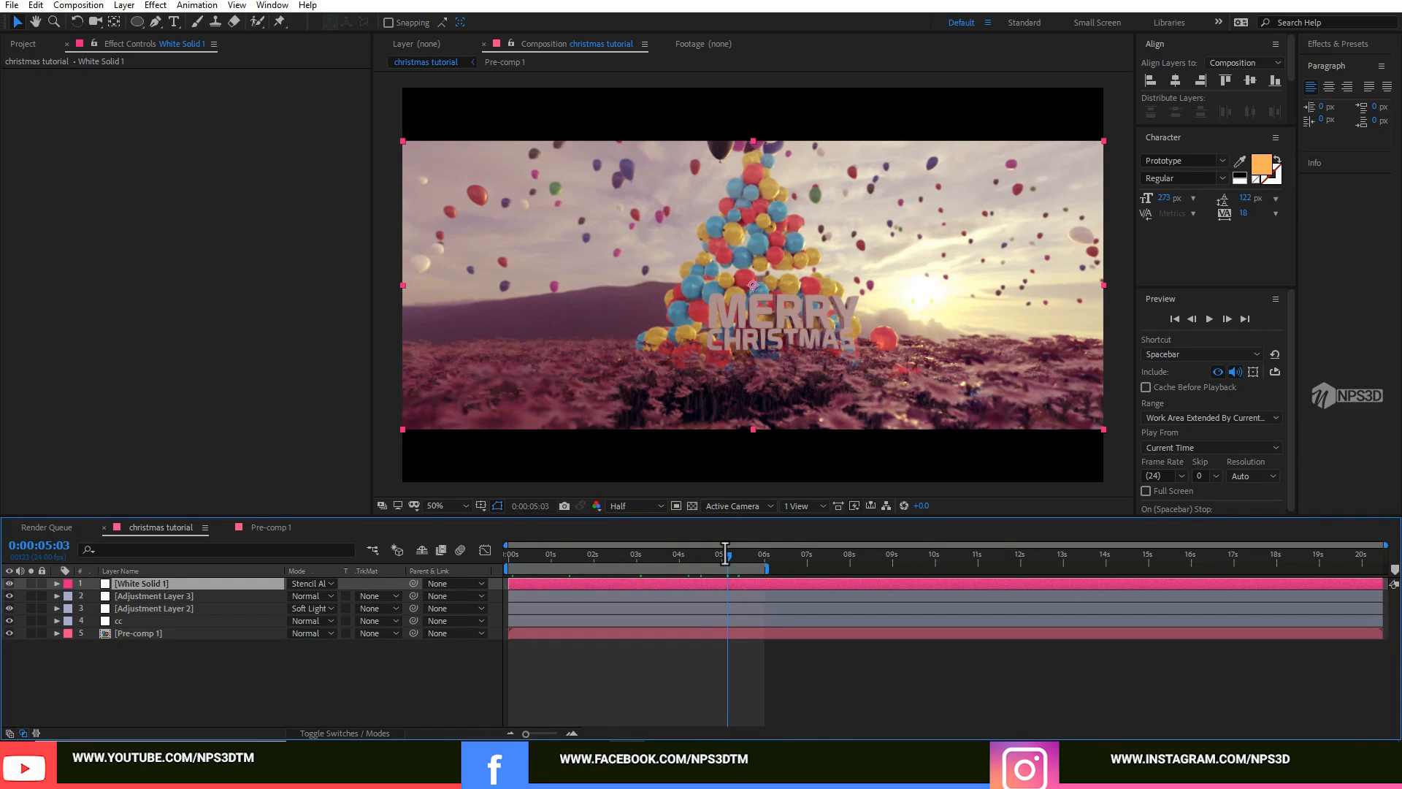
Raise Element's Render Mode above Preview in Pre-comp 1 and set the christmas tutorial viewer resolution to Full.
left_click(277, 528)
left_click(233, 259)
left_click(241, 272)
left_click(159, 528)
left_click(636, 506)
left_click(627, 545)
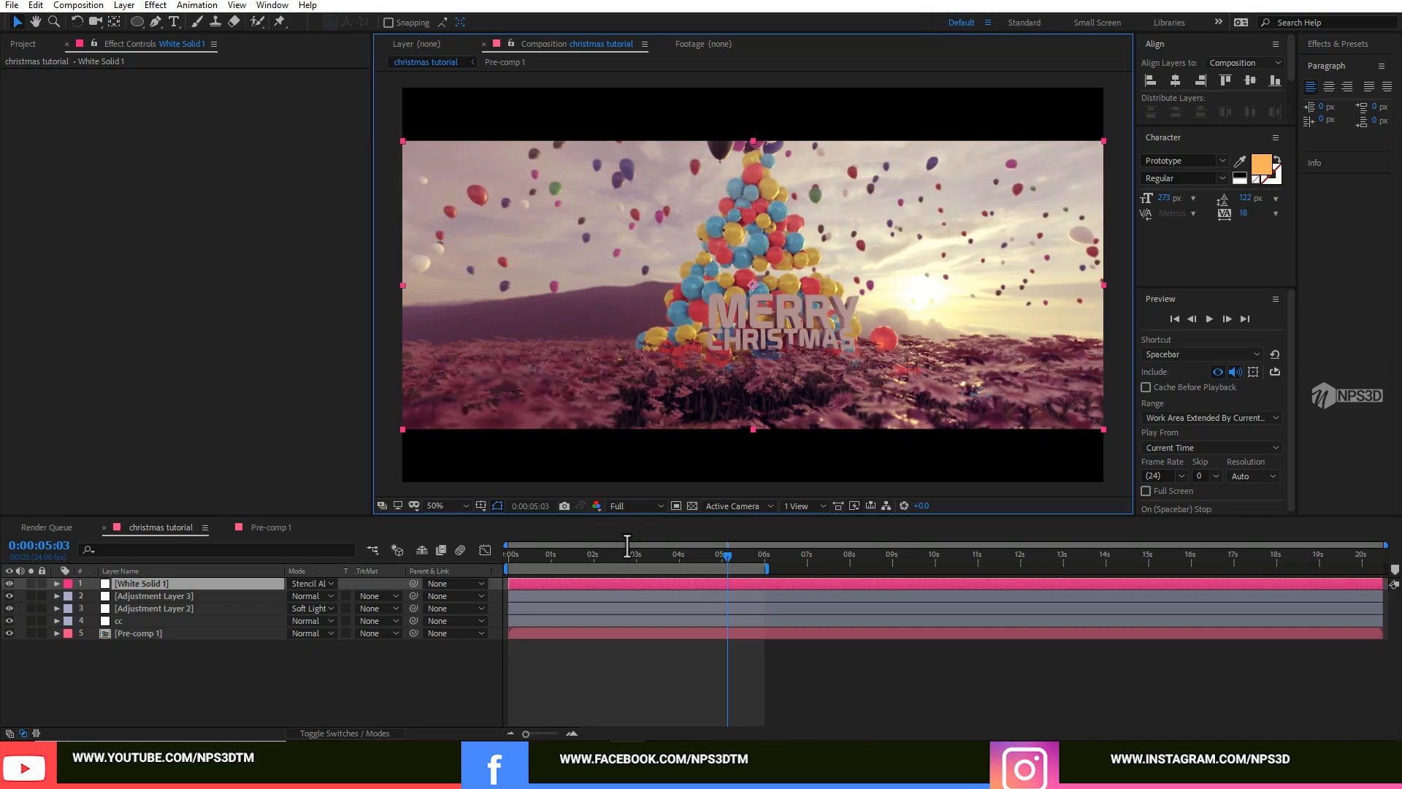
Examine the frame at 5:03 in a maximized composition viewer with the magnification fitted, then restore the panel layout.
key("grave")
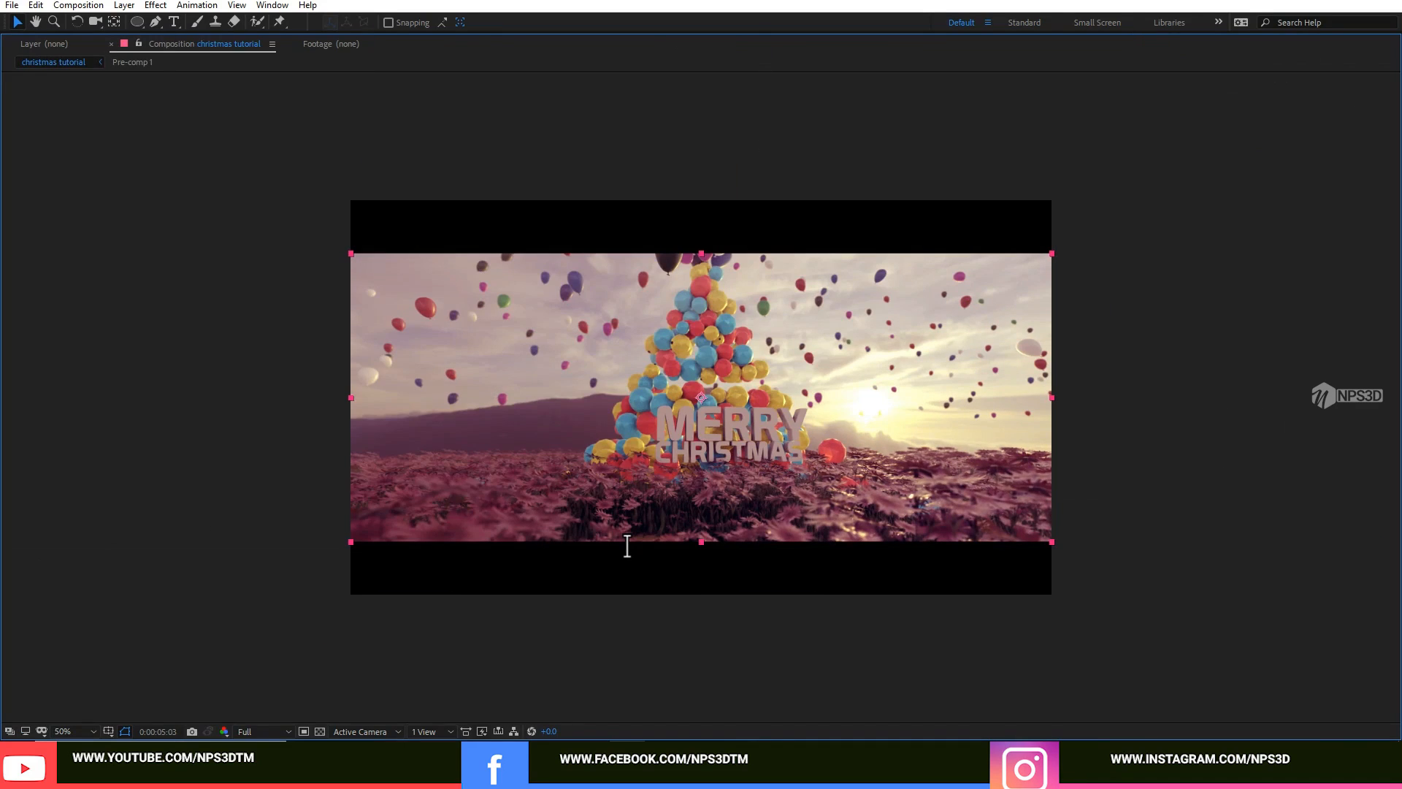
left_click(74, 731)
left_click(80, 475)
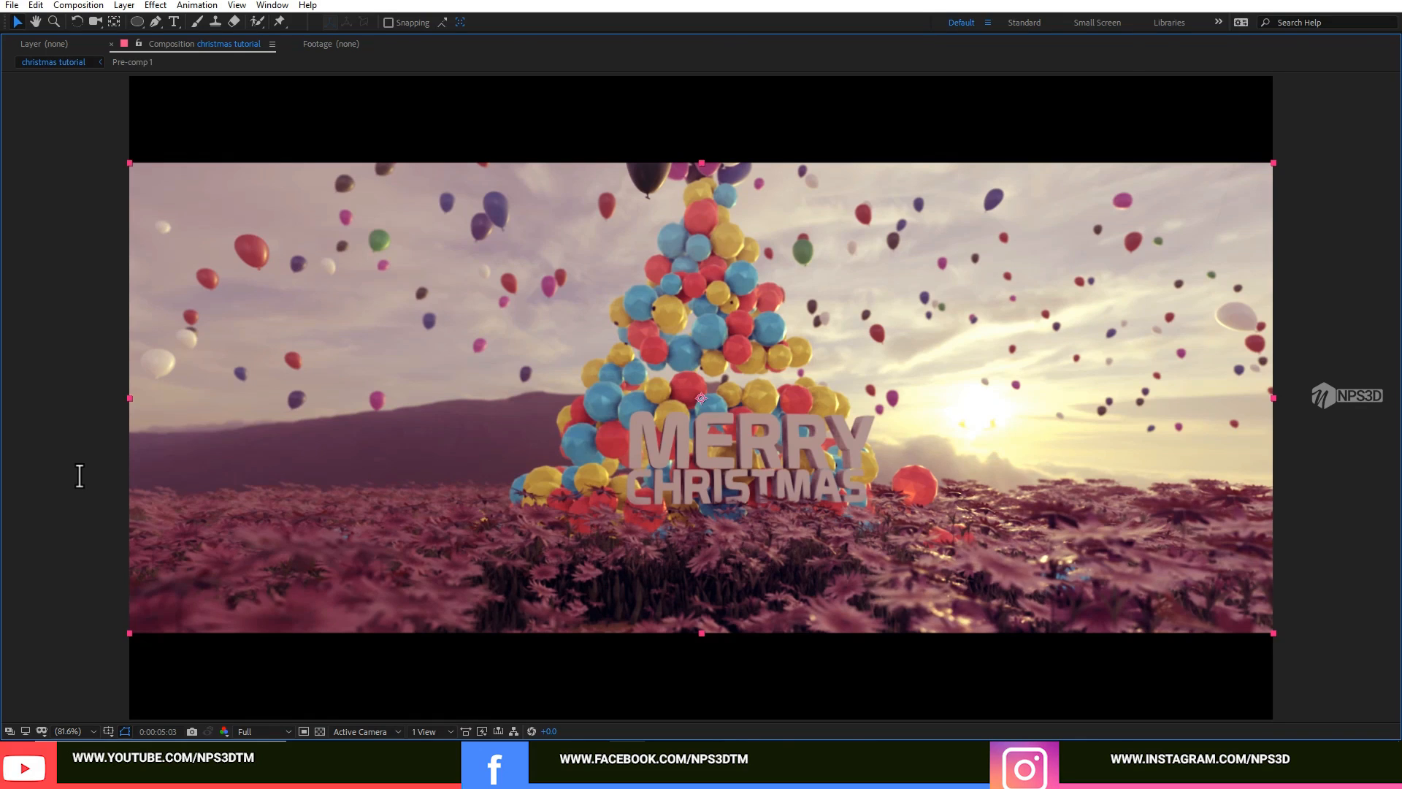
key("grave")
Return the viewer resolution to Half and Element's Render Mode in Pre-comp 1 to Preview.
left_click(636, 506)
left_click(626, 555)
left_click(272, 527)
left_click(235, 248)
left_click(234, 258)
left_click(241, 289)
left_click(164, 527)
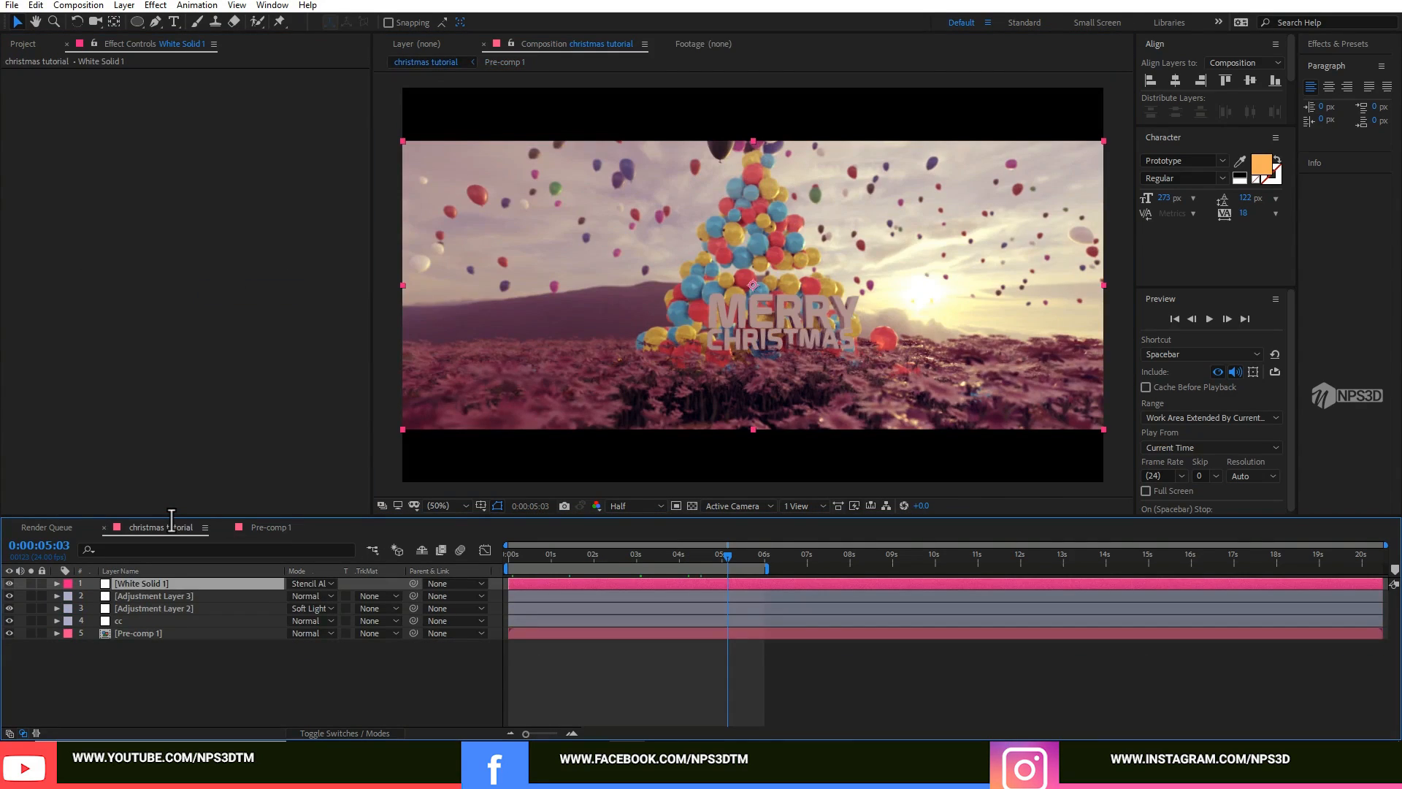
Play a preview of the christmas tutorial composition from the first frame.
left_click_drag(573, 557, 509, 557)
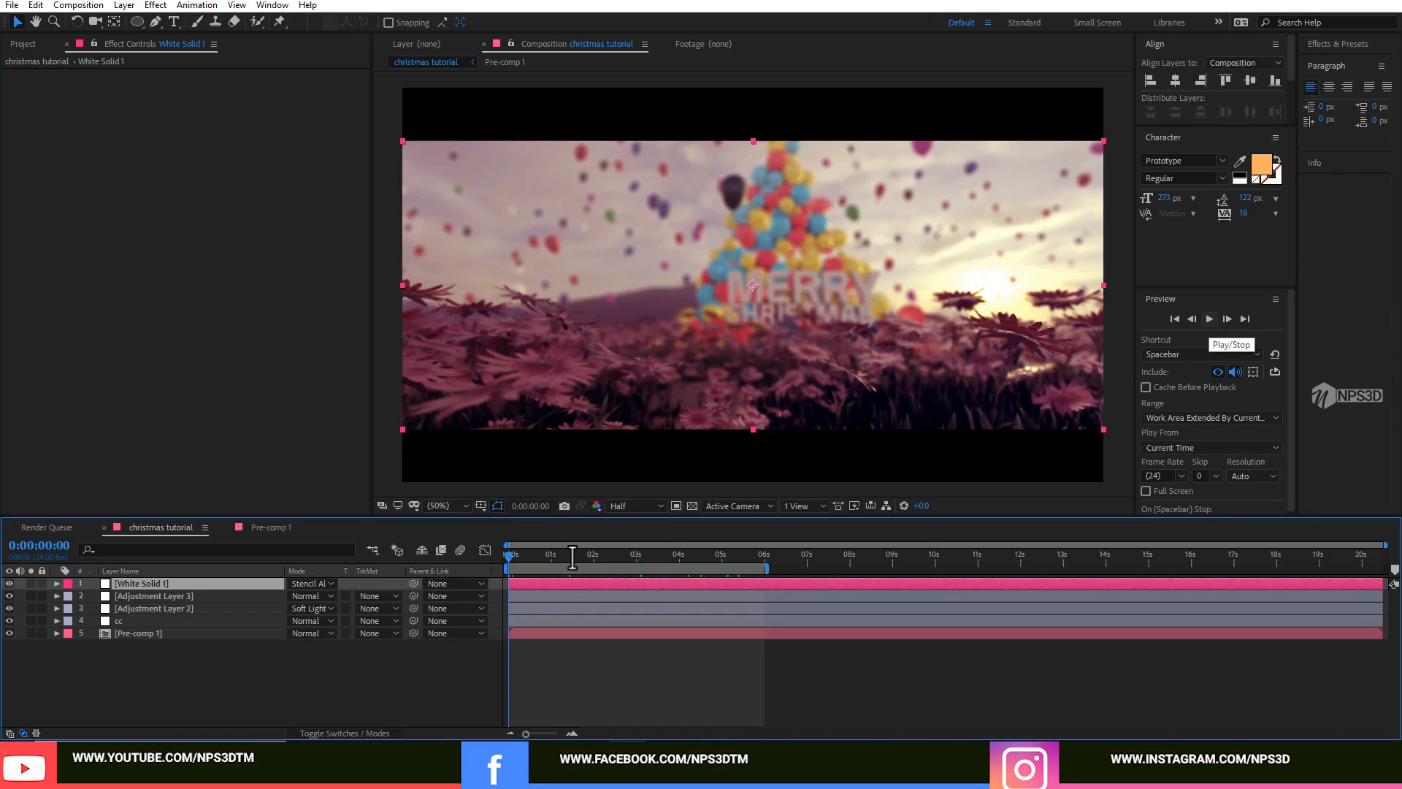
left_click(1208, 319)
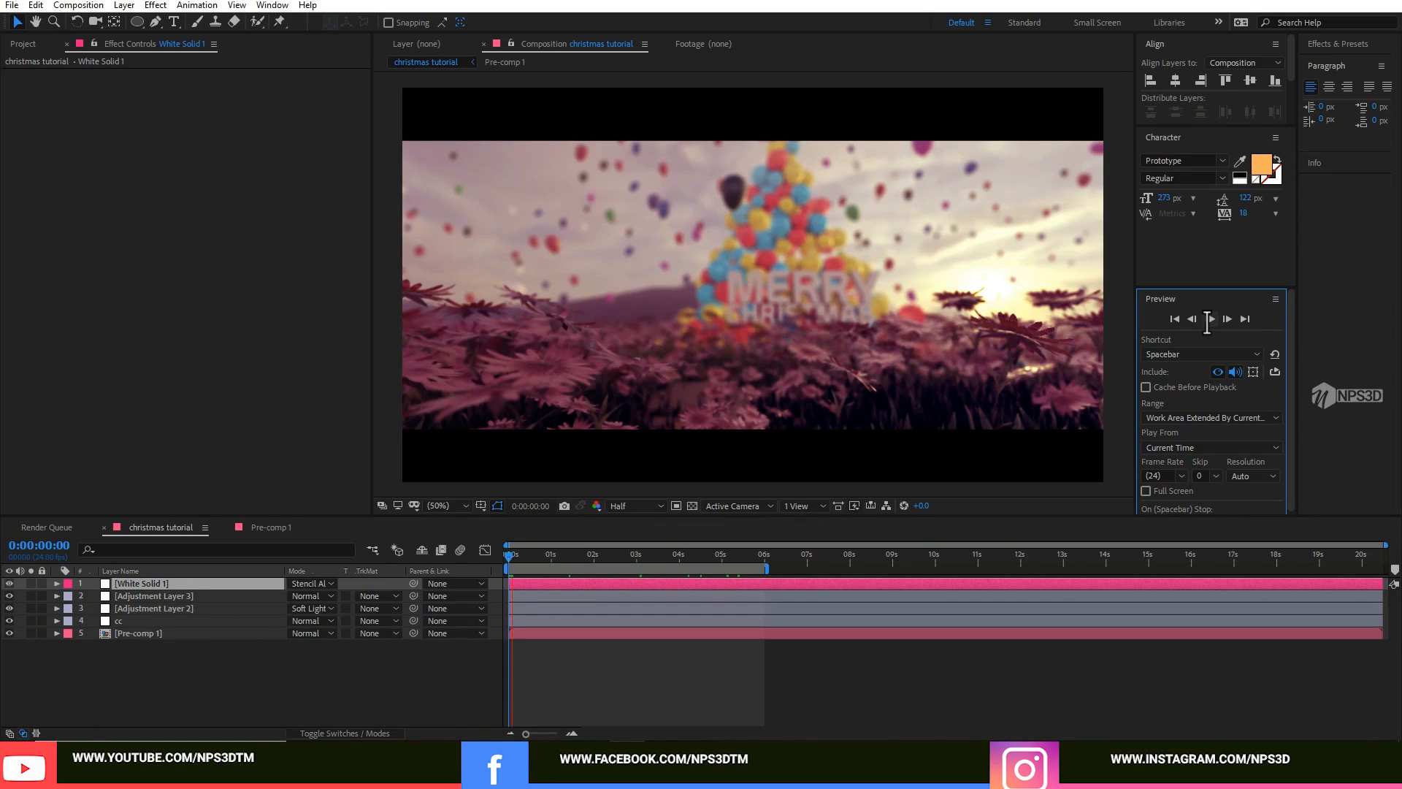